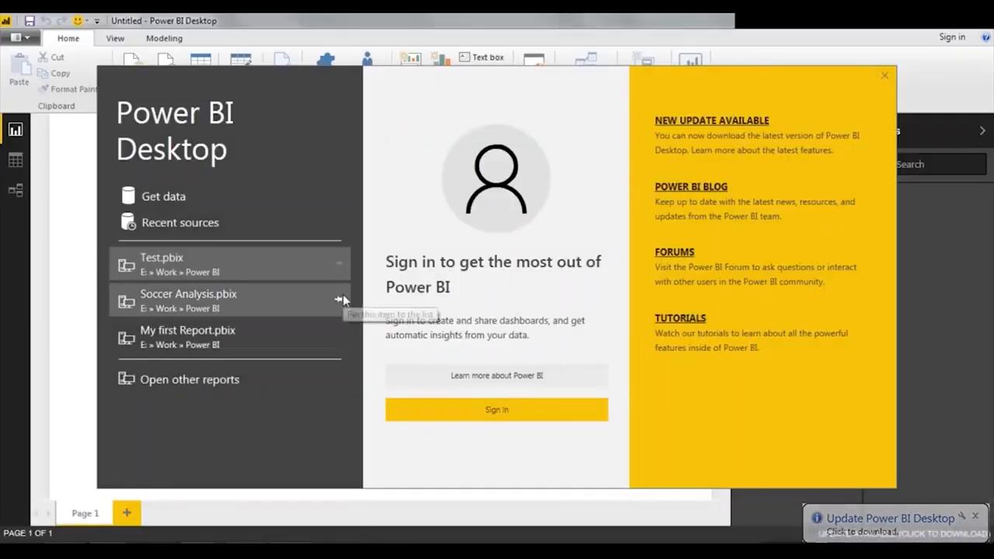
- Sign in to Power BI from the start screen and look at the empty report's Data and Relationships views
left_click(528, 407)
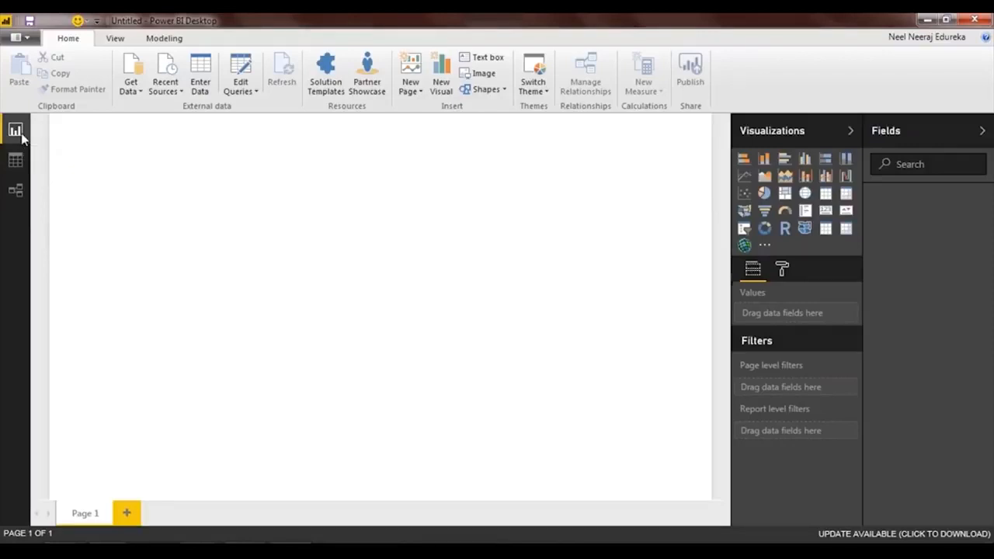
left_click(15, 164)
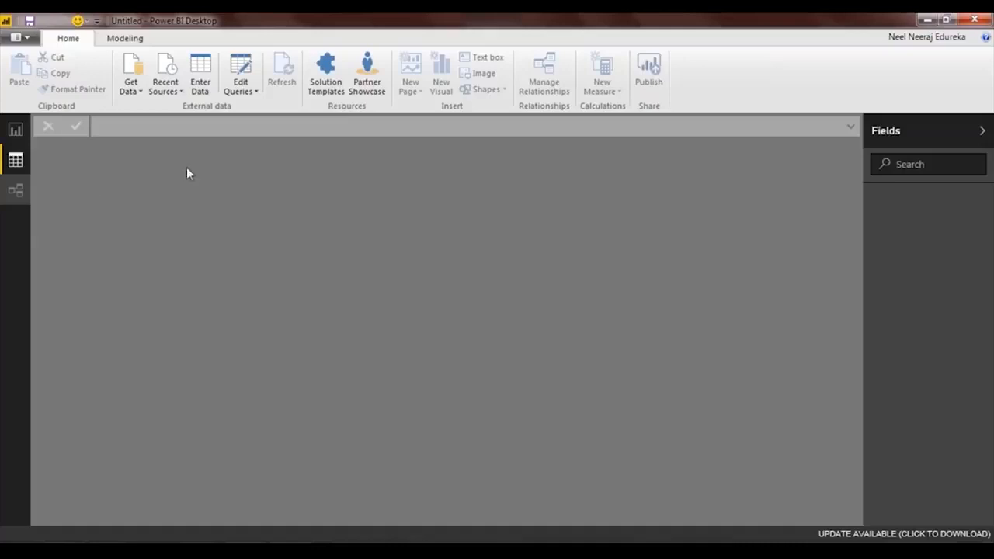
left_click(15, 190)
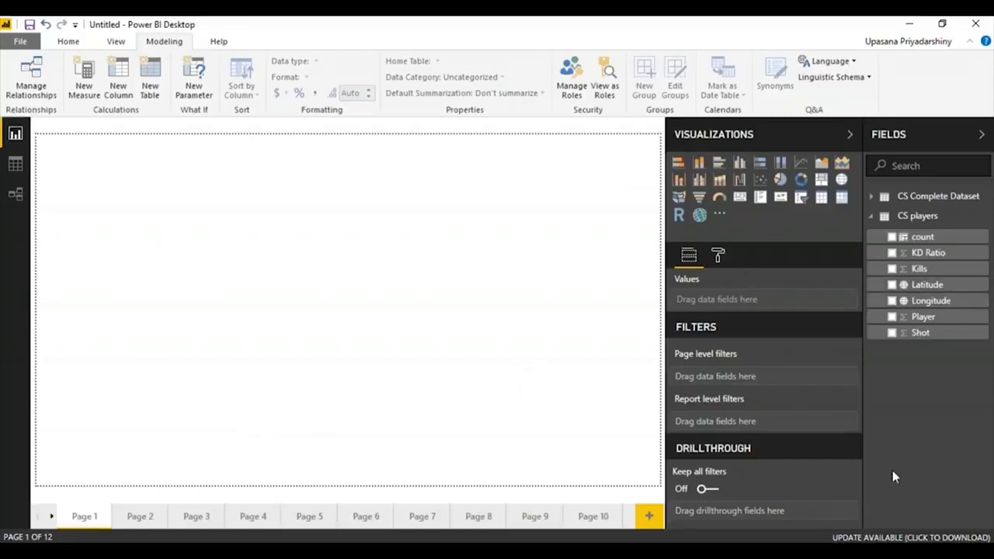
- Insert a clustered column chart on Page 1 and enlarge it to fill the whole page
left_click(718, 163)
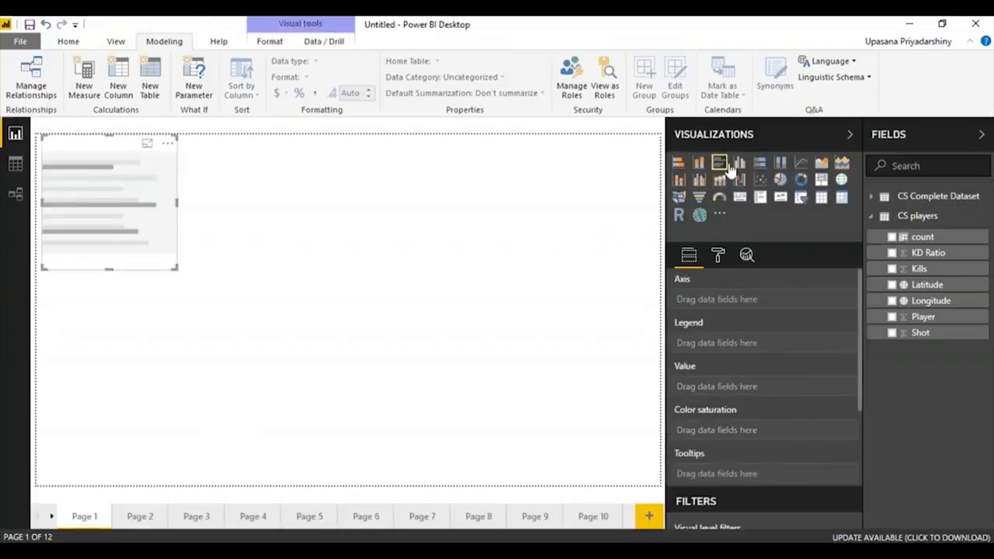
left_click(742, 164)
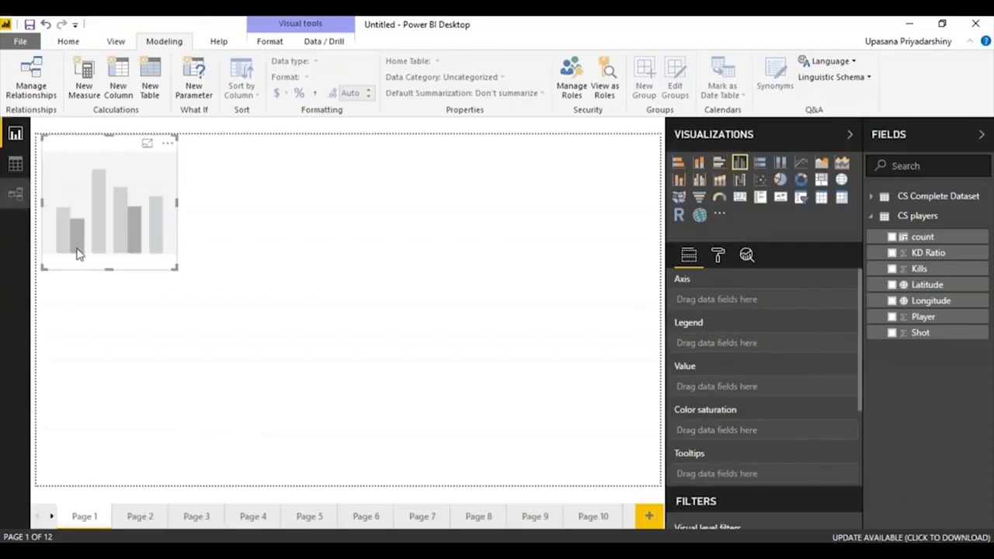
left_click_drag(171, 263, 659, 483)
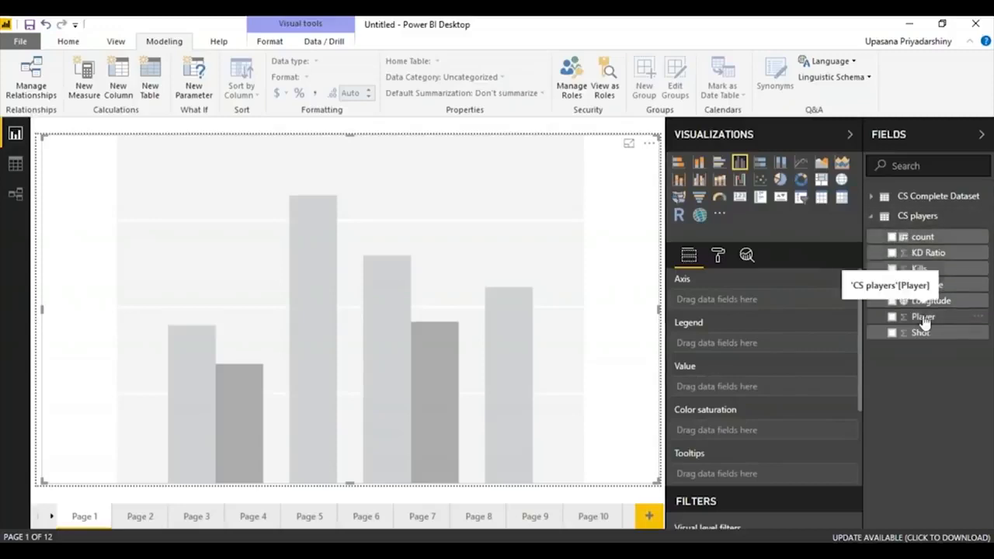
- Plot KD Ratio by Player in the column chart with Kills as color saturation, and widen the chart to the page's left edge
left_click_drag(925, 322, 748, 304)
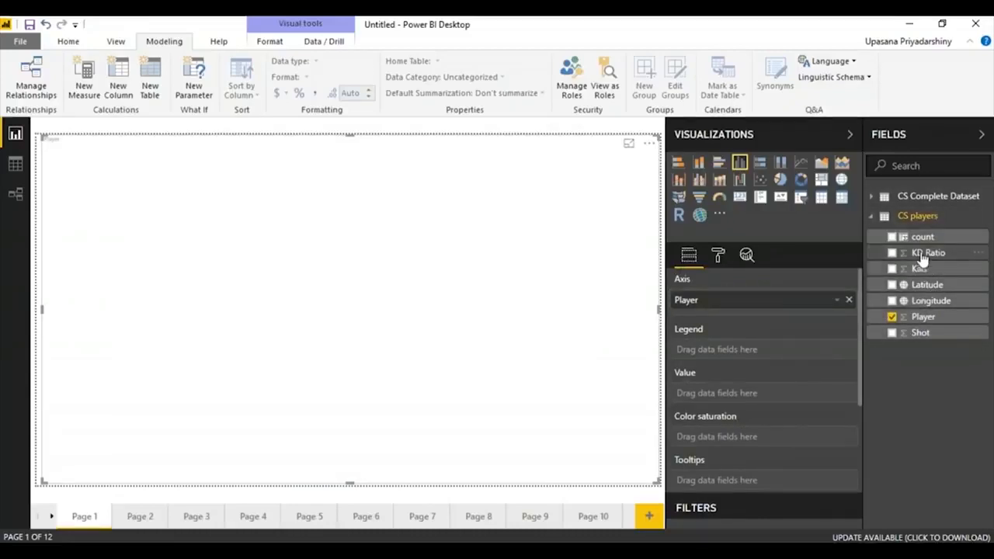
mouse_move(922, 258)
left_mouse_down()
mouse_move(835, 270)
mouse_move(707, 227)
mouse_move(413, 209)
mouse_move(481, 205)
left_mouse_up()
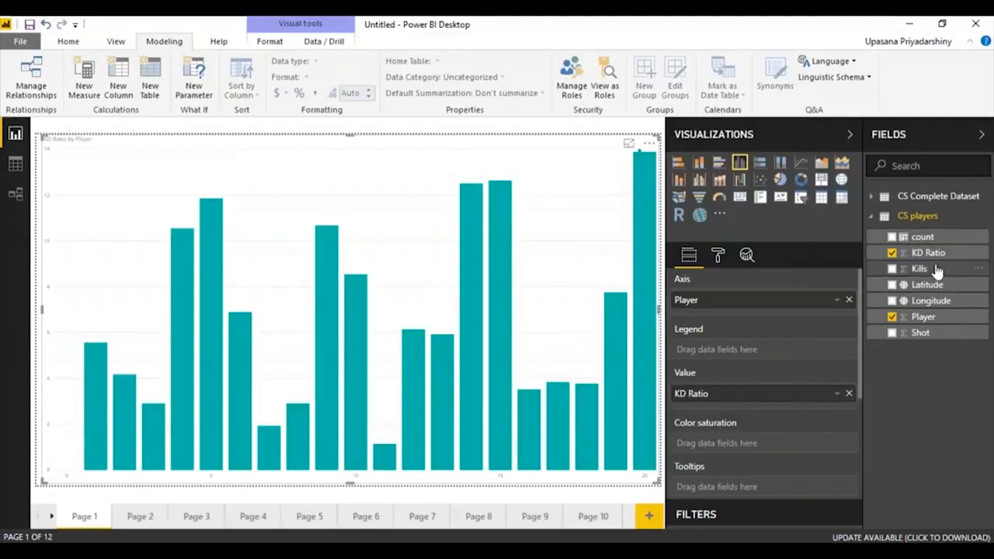
left_click_drag(935, 269, 718, 443)
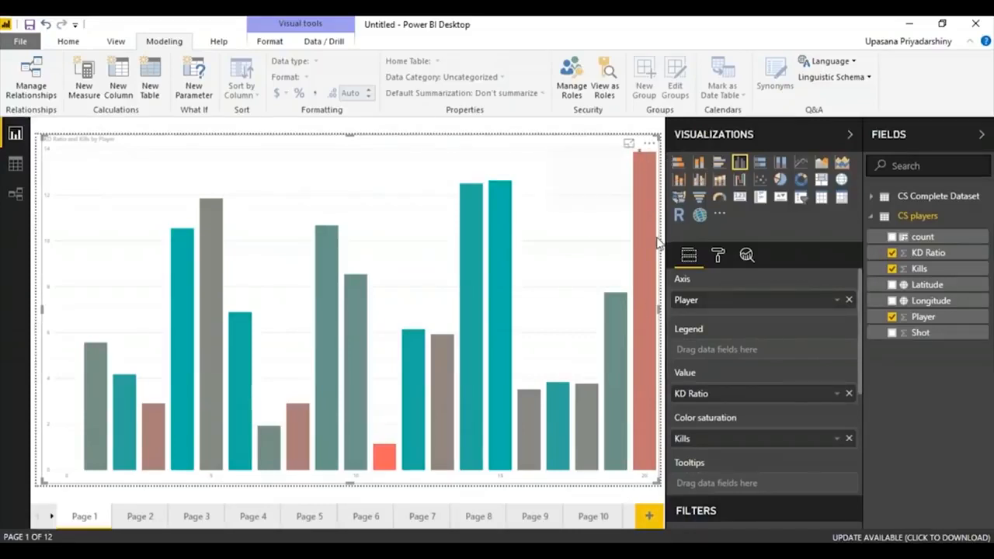
mouse_move(647, 230)
left_click_drag(43, 308, 7, 304)
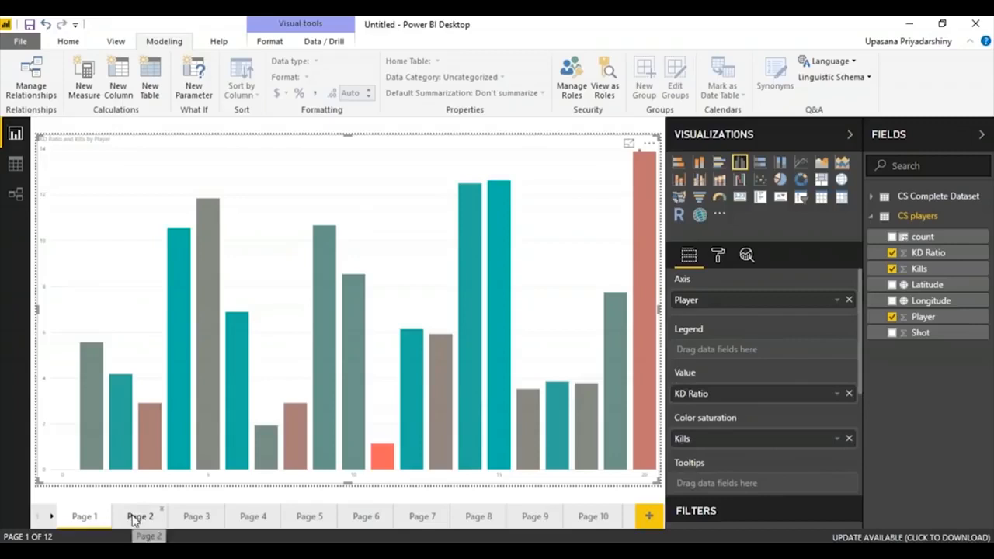
- Insert a stacked bar chart on Page 2 and enlarge it to cover the left half of the page
left_click(138, 516)
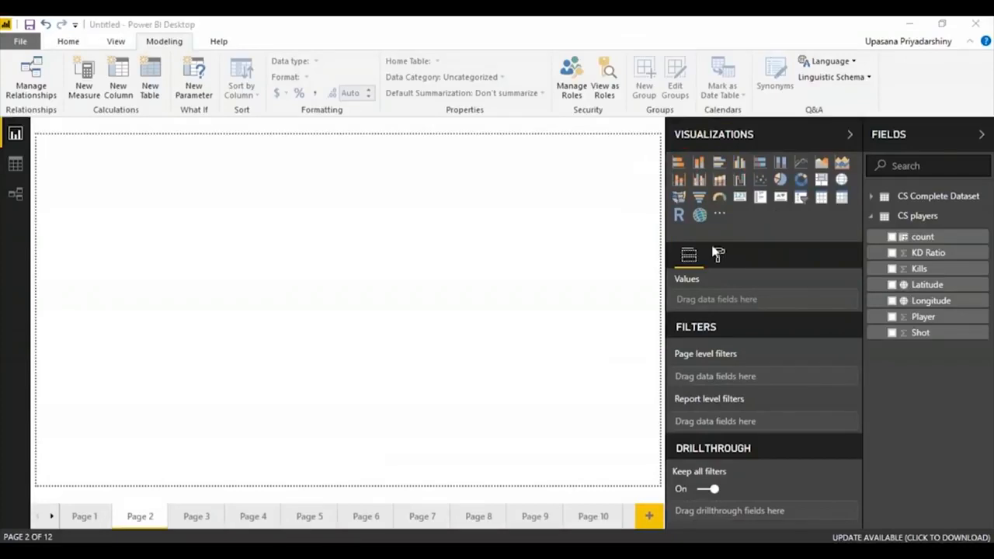
left_click(678, 161)
left_click_drag(175, 267, 362, 524)
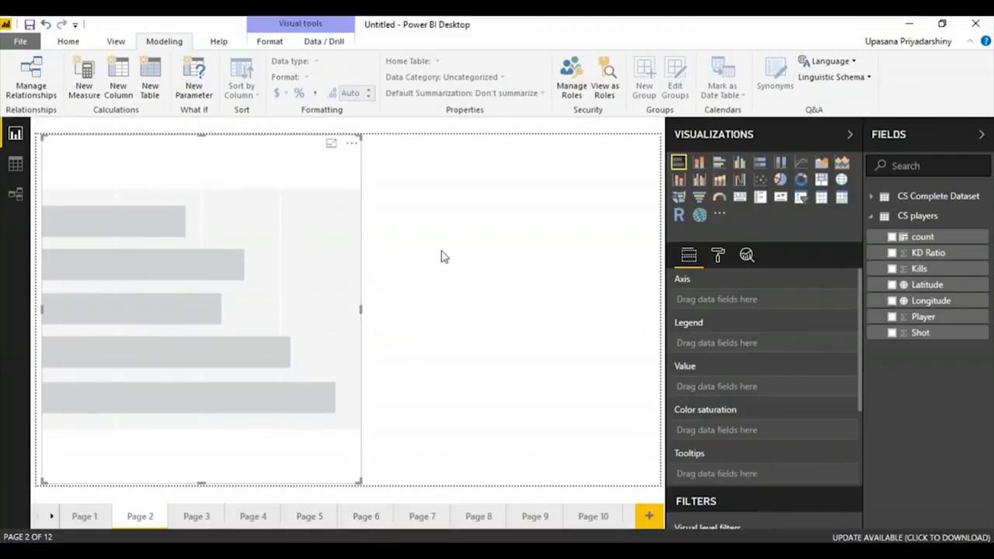
- Assign the CS Complete Dataset fields bomb_planted as axis, weapon_type as legend and count as value of the bar chart, and inspect its segments
left_click(932, 195)
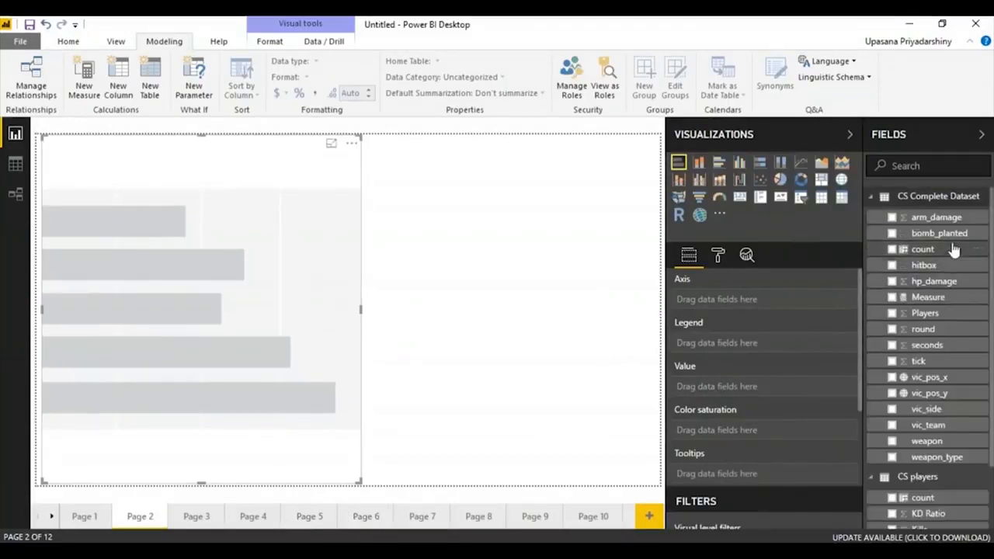
left_click_drag(949, 238, 784, 304)
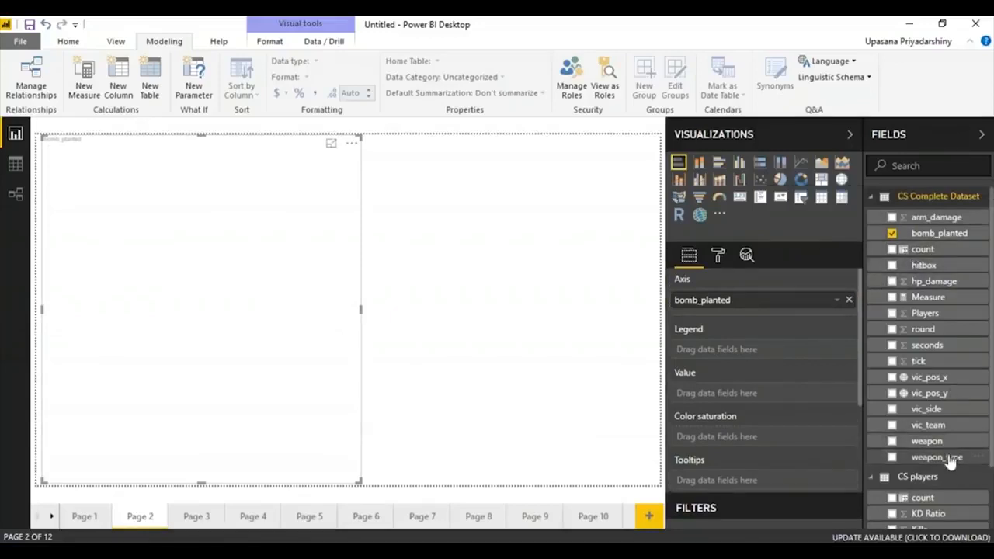
left_click_drag(951, 460, 785, 350)
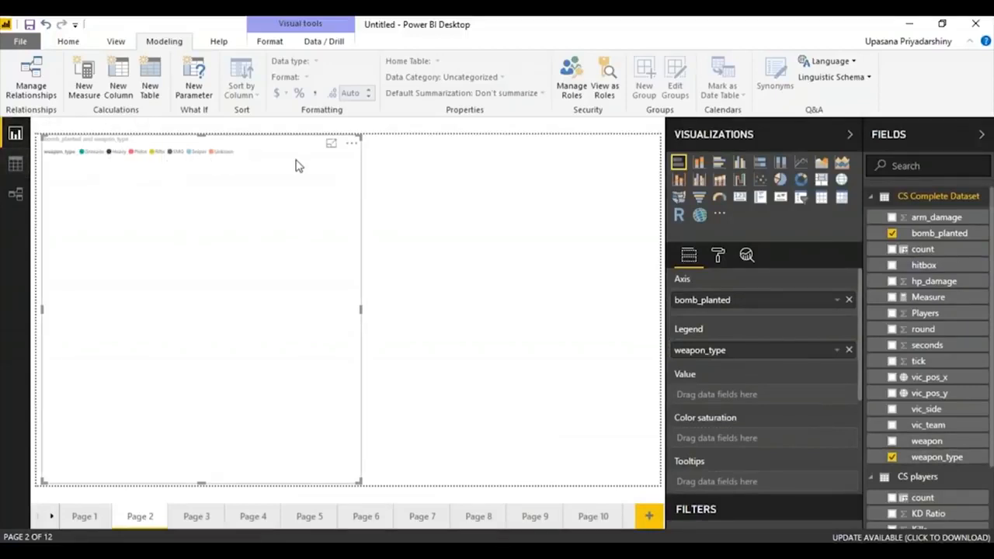
left_click_drag(918, 250, 762, 402)
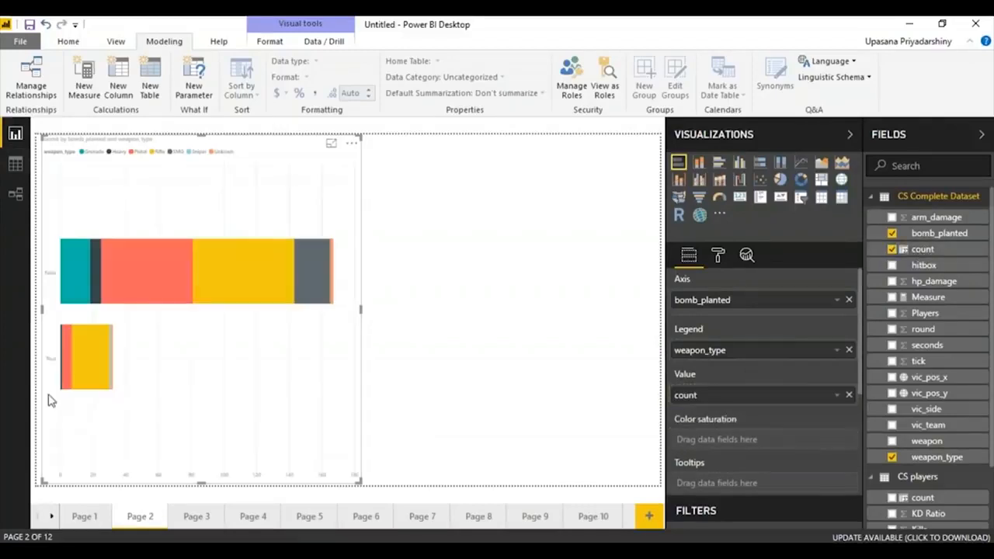
mouse_move(230, 283)
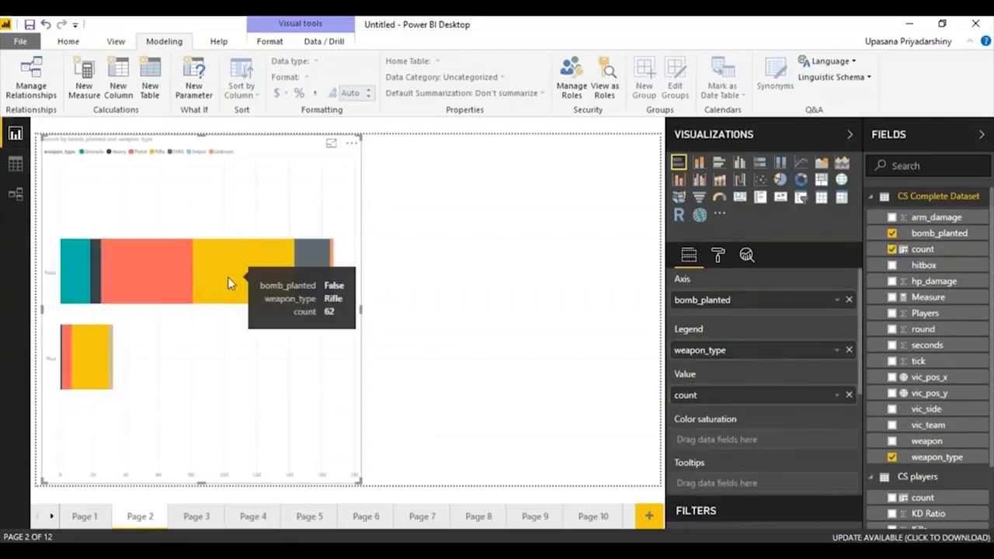
mouse_move(130, 257)
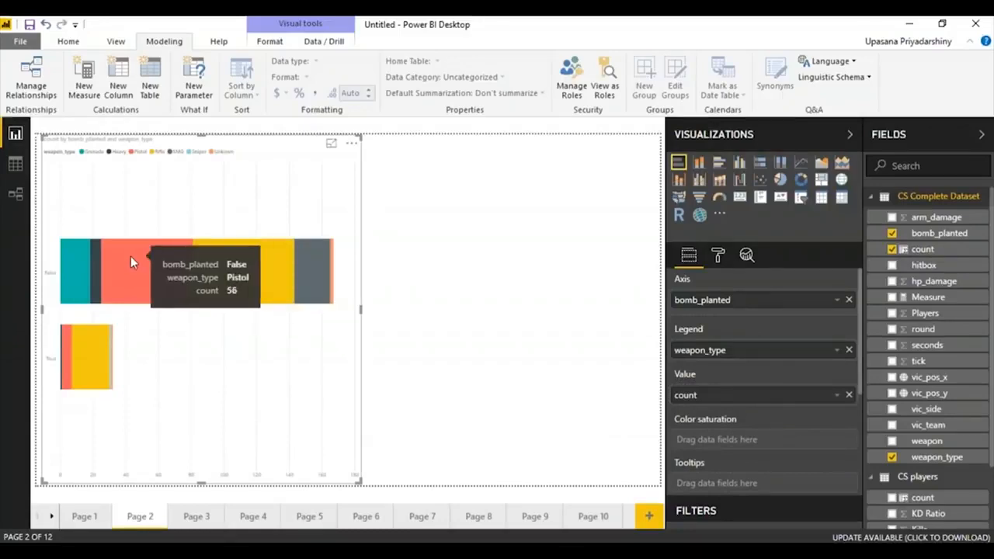
- Fill the rest of Page 2 with a clustered column chart using count as value, weapon_type as legend and bomb_planted as axis
left_click(438, 302)
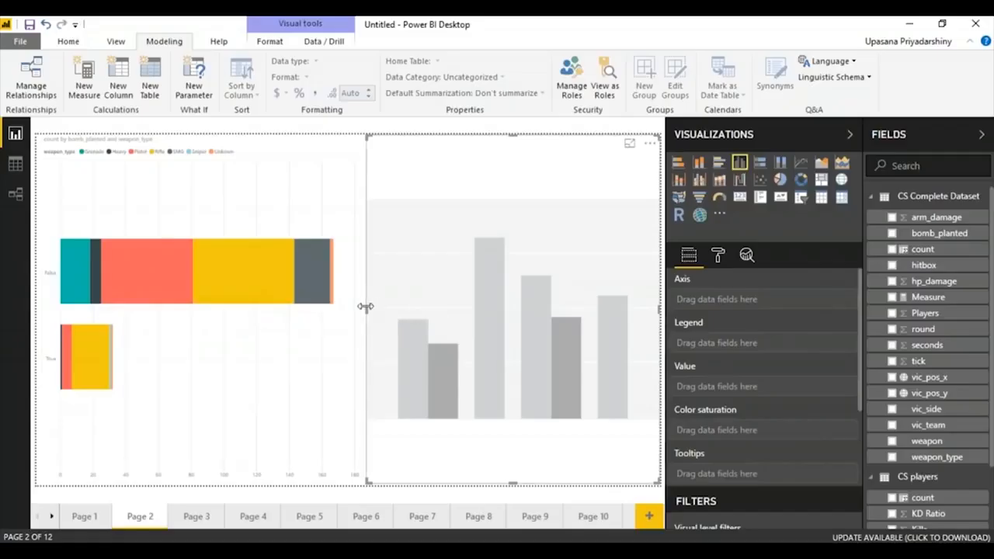
left_click(348, 312)
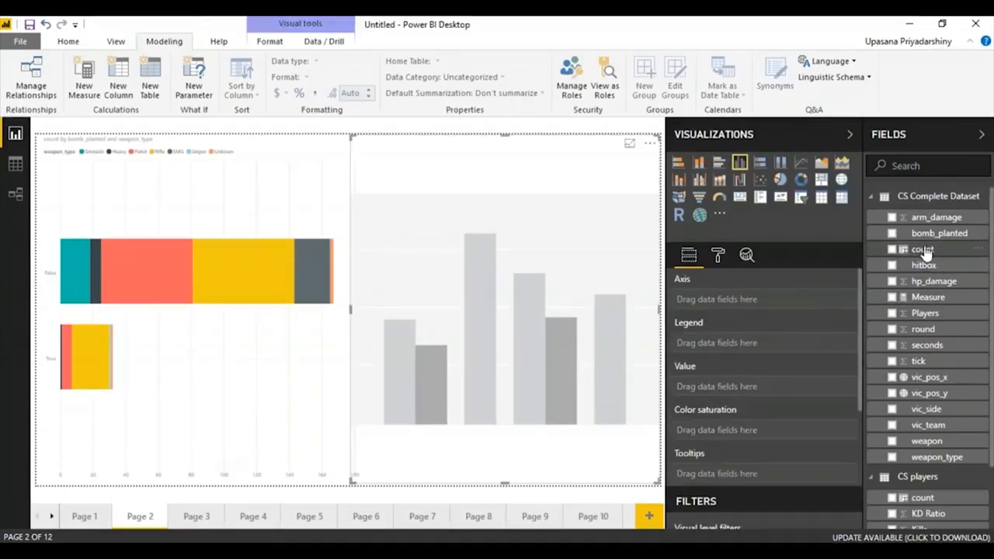
left_click(924, 253)
left_click_drag(925, 455, 761, 344)
left_click_drag(919, 237, 703, 299)
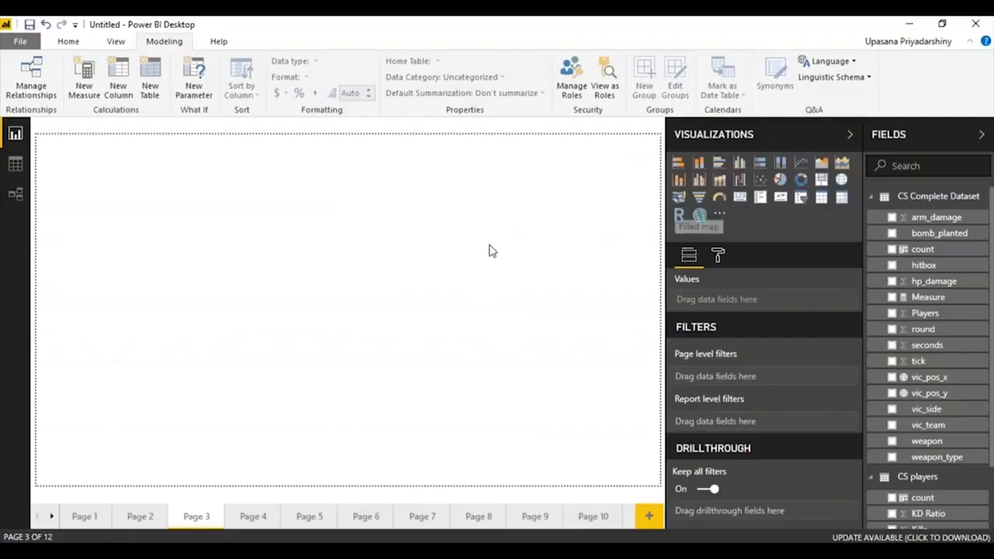
- Insert a line chart on Page 3 and enlarge it to cover the left half of the page
left_click(801, 162)
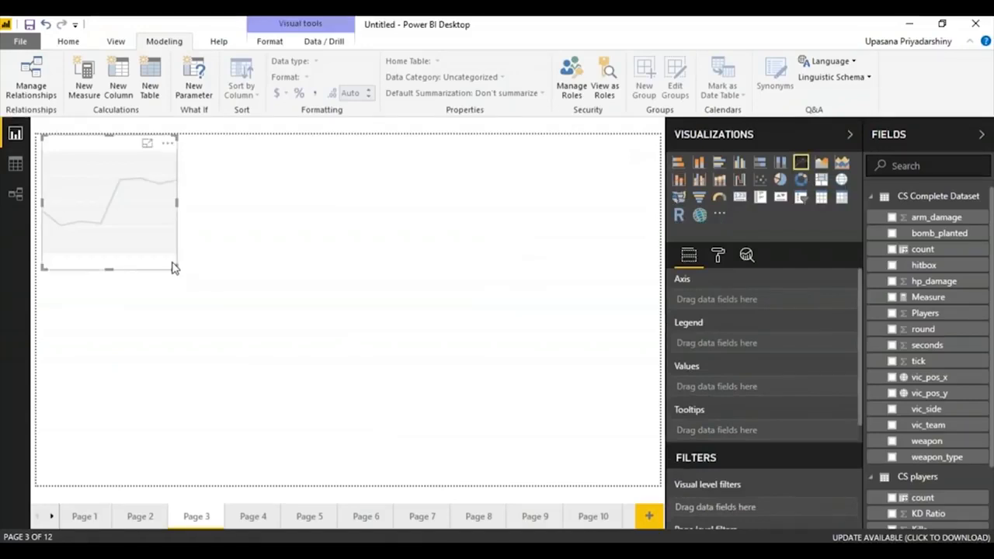
left_click_drag(176, 269, 329, 497)
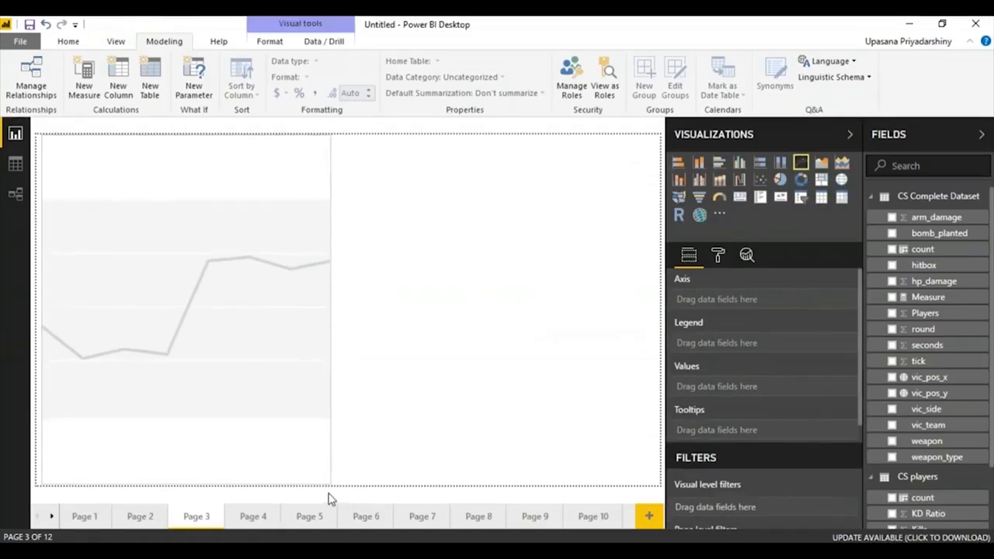
left_click(328, 499)
left_click(308, 246)
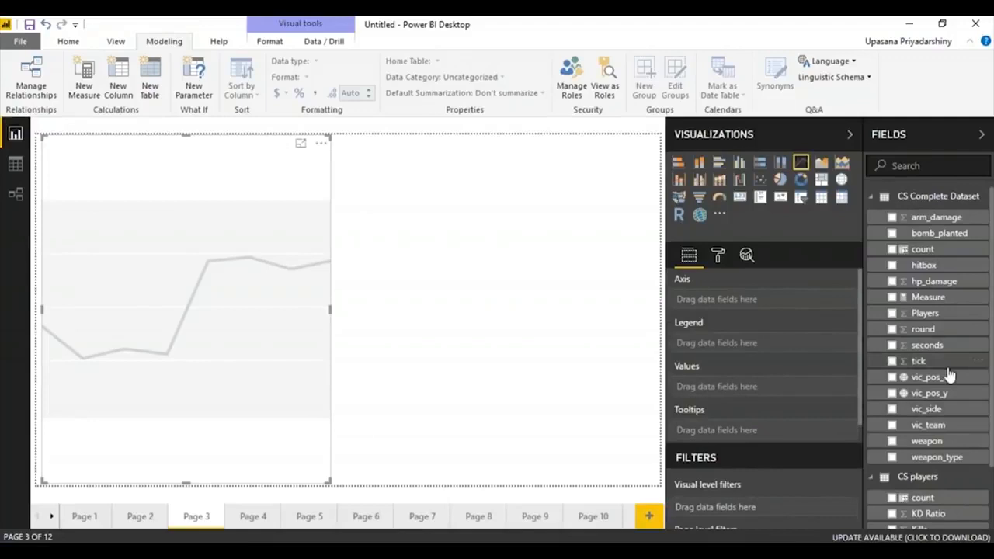
- Plot tick by seconds in the line chart, widen it slightly and inspect a data point near the first spike
left_click_drag(940, 348, 764, 303)
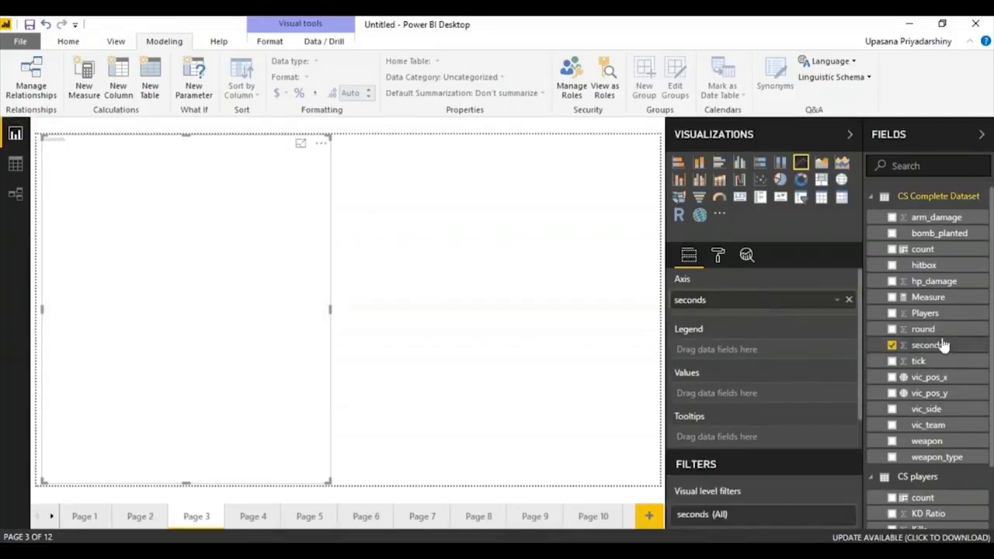
left_click_drag(940, 362, 772, 402)
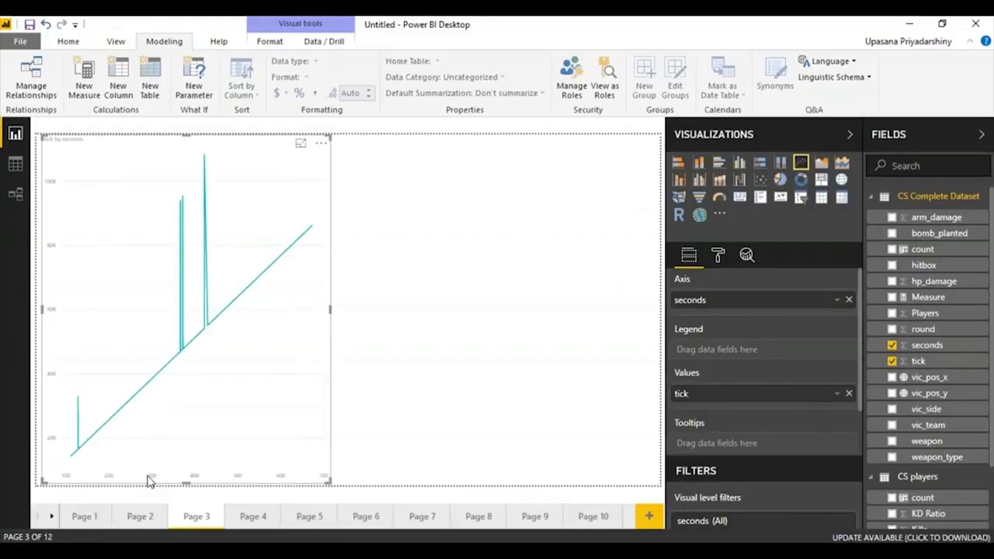
left_click_drag(328, 481, 336, 512)
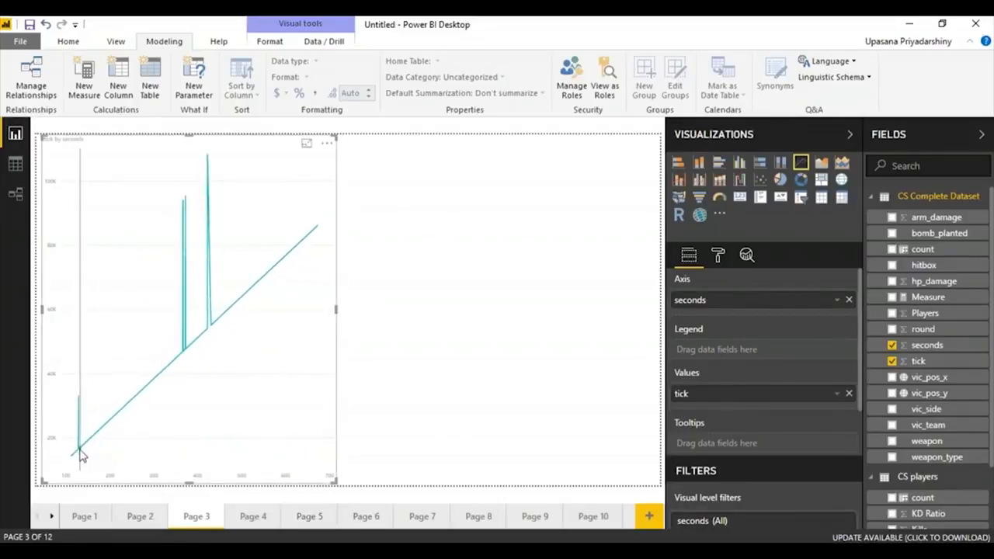
mouse_move(79, 456)
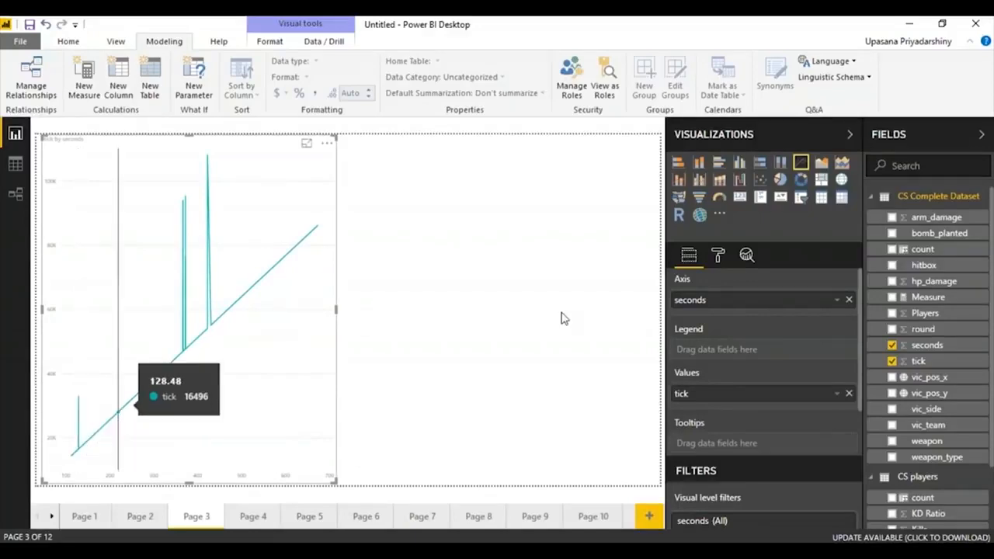
- Add an area chart beside the line chart with seconds as axis and tick as values
left_click(371, 342)
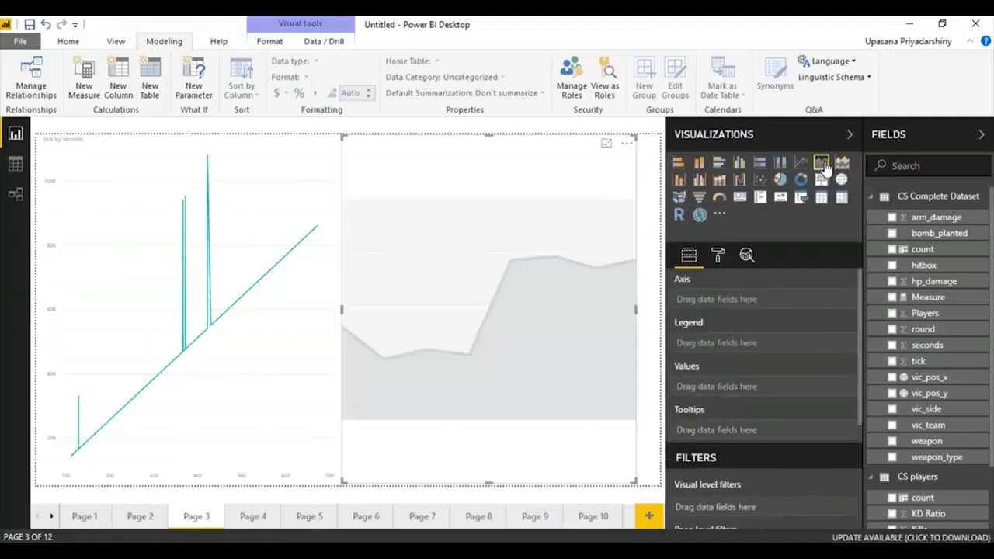
left_click_drag(927, 345, 746, 300)
left_click_drag(918, 361, 769, 395)
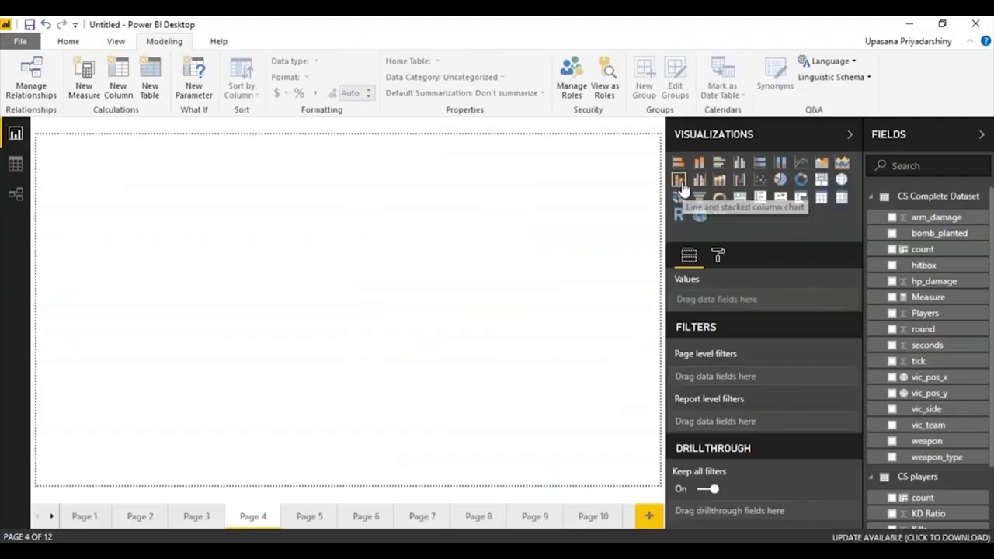
- Insert a line and stacked column chart on Page 4, aligned to the left page edge and covering about half the page
left_click(679, 180)
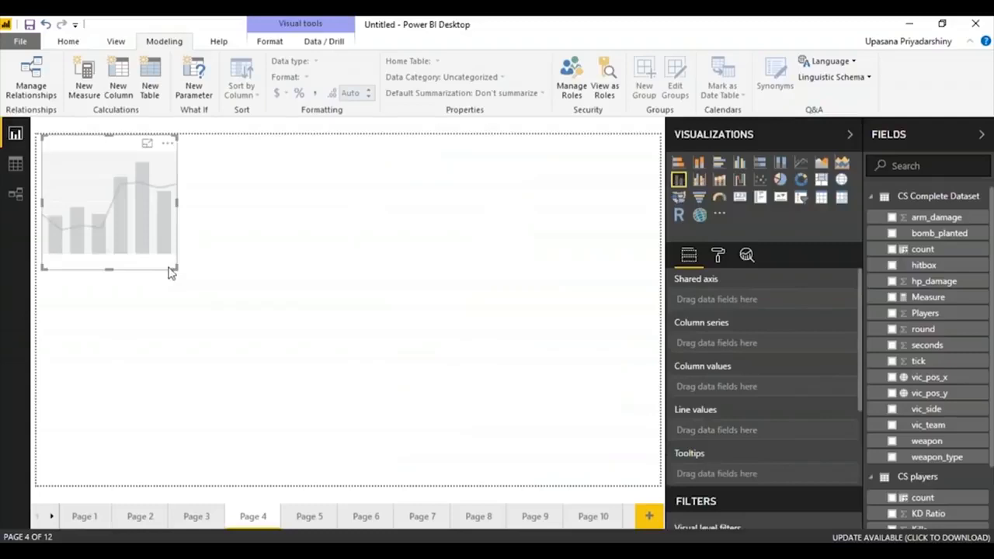
left_click_drag(176, 270, 332, 510)
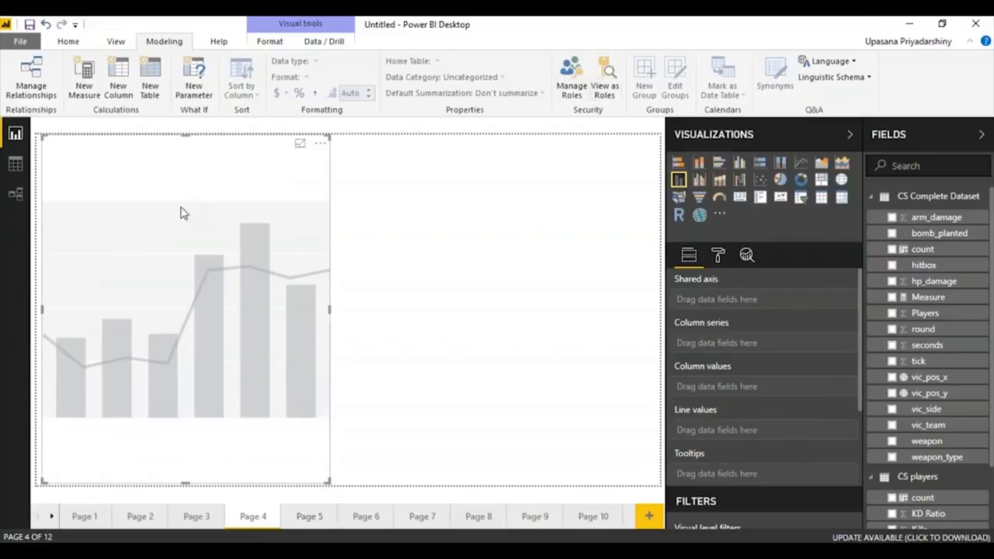
left_click_drag(103, 201, 67, 195)
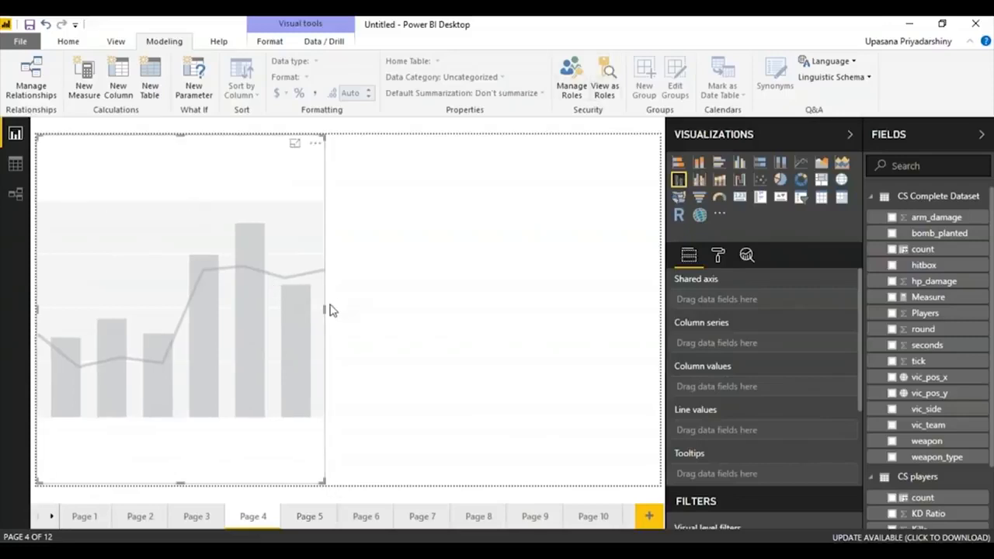
left_click_drag(326, 311, 346, 312)
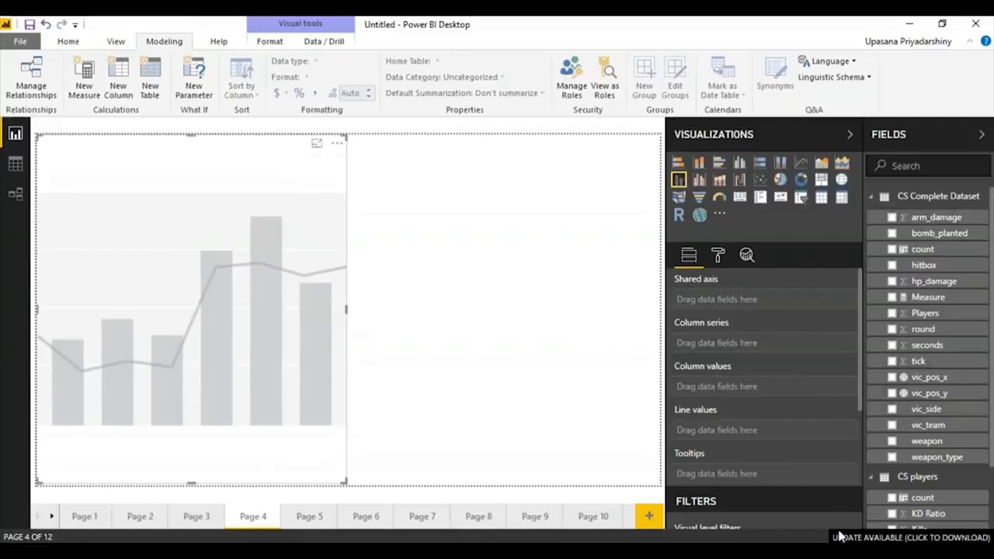
- Plot the CS players fields in the combo chart: Player as shared axis, Kills as column values and KD Ratio as line values
left_click(874, 201)
left_click_drag(940, 317, 828, 300)
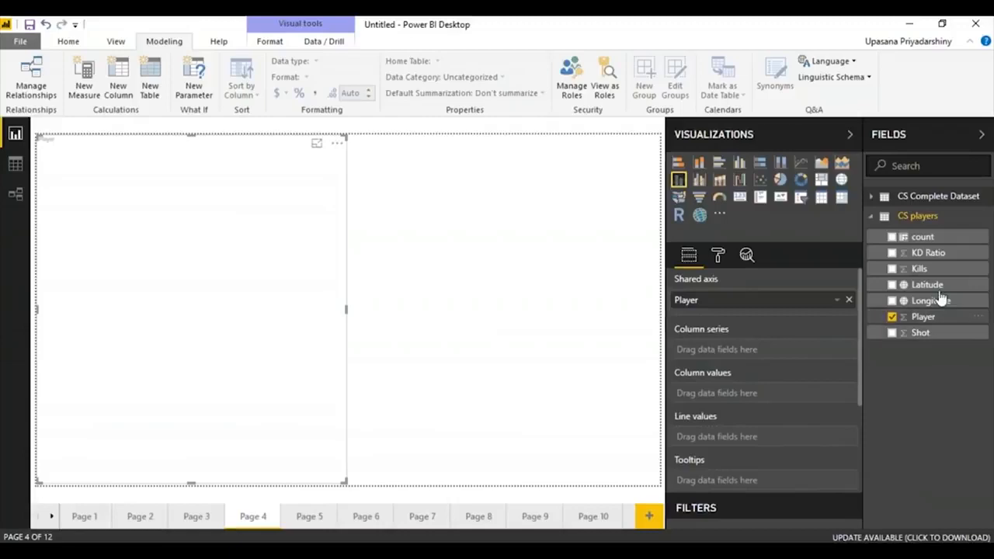
left_click(931, 253)
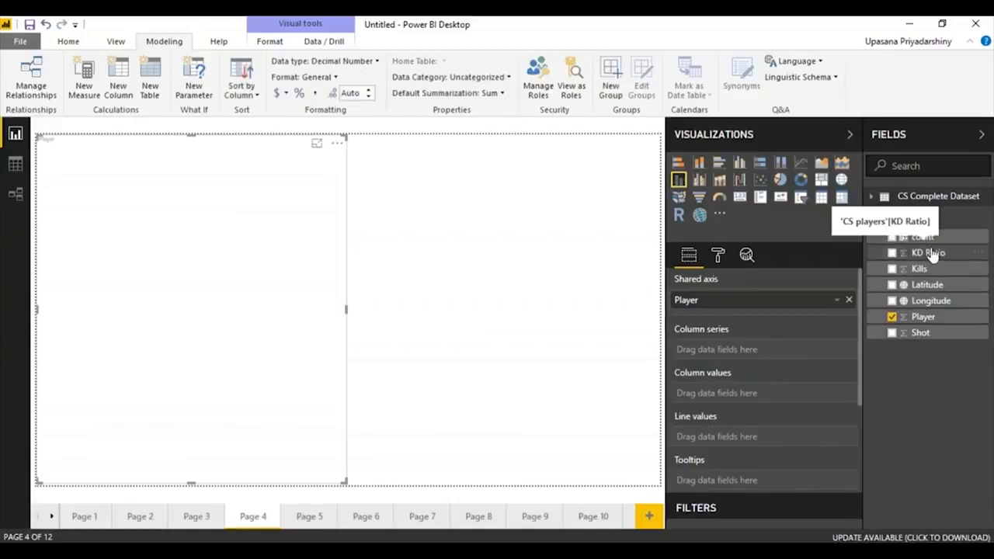
left_click_drag(935, 275, 754, 399)
left_click_drag(932, 253, 759, 443)
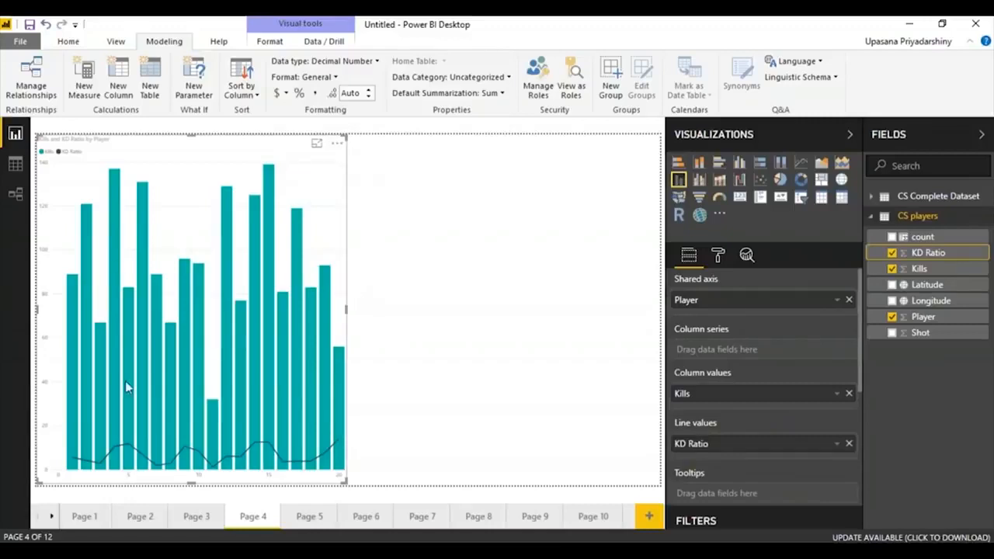
- Add a ribbon chart beside the combo chart with round as axis, weapon_type as legend and the Count of weapon as value
left_click(618, 356)
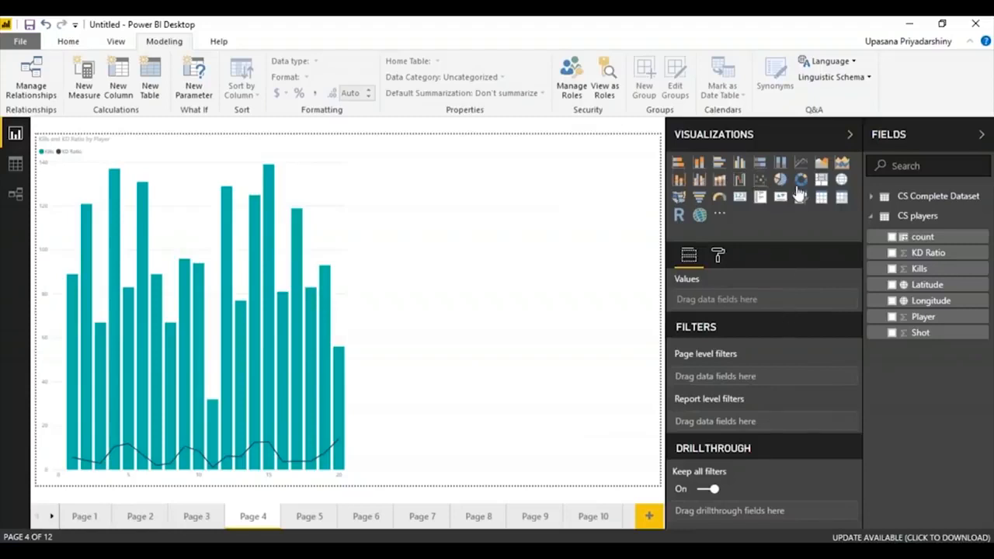
left_click(719, 181)
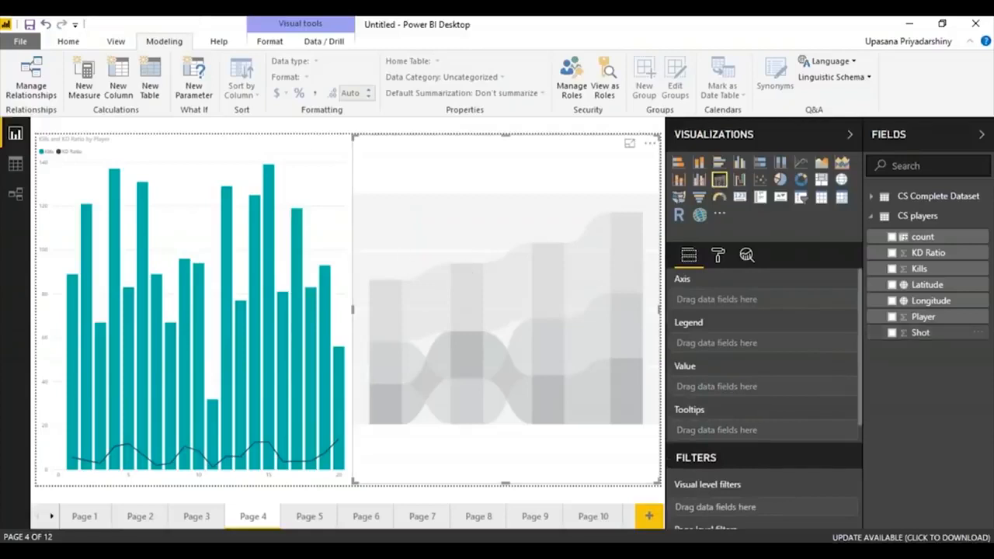
left_click(873, 197)
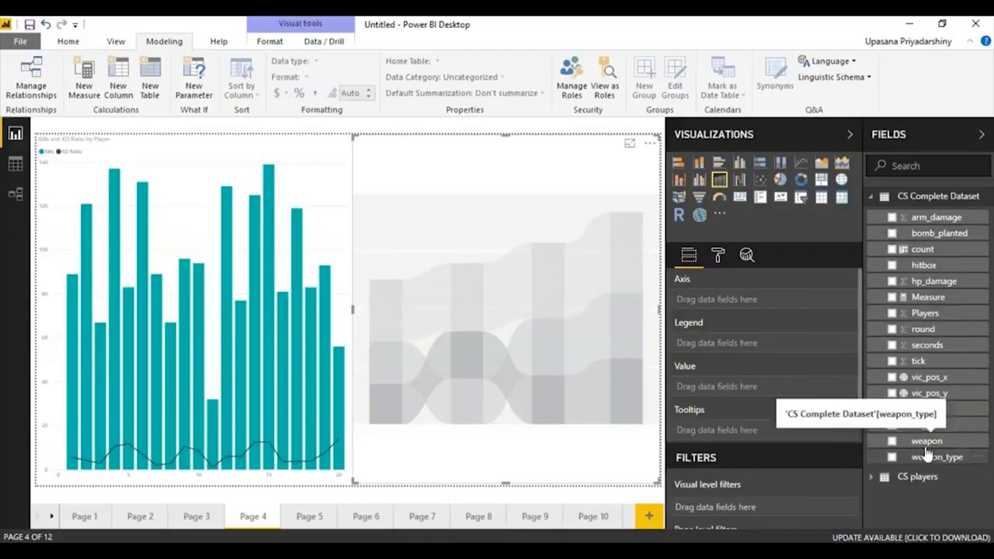
left_click_drag(946, 332, 760, 303)
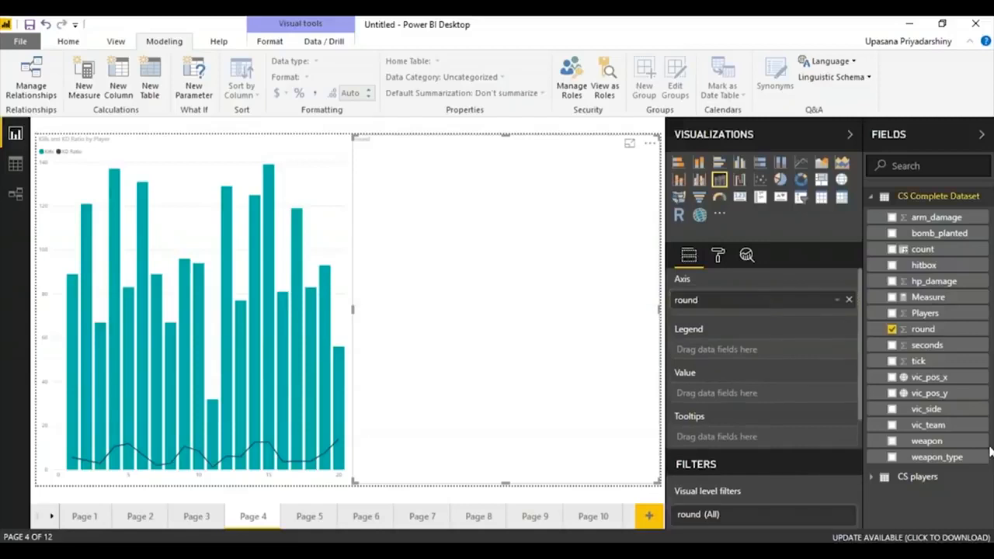
left_click_drag(952, 457, 777, 356)
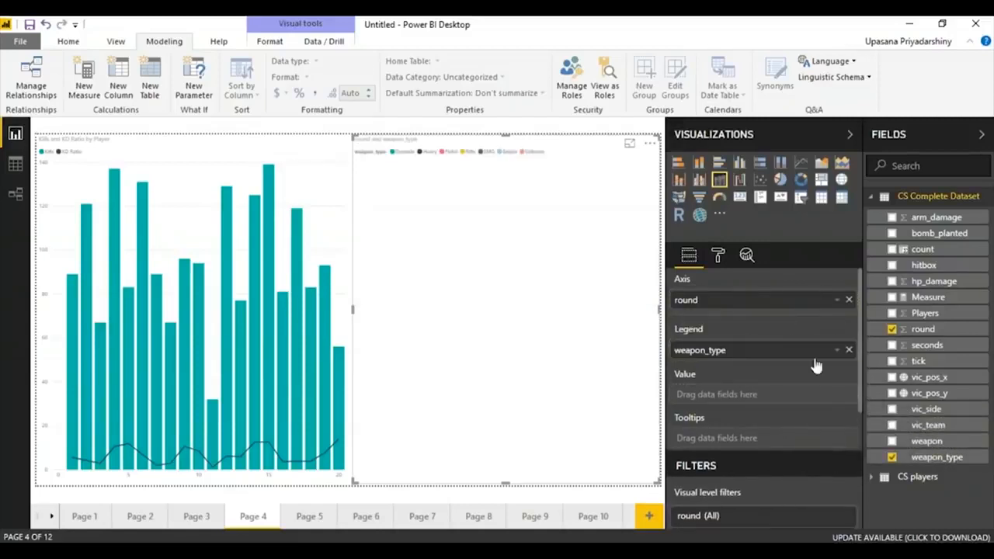
left_click_drag(923, 444, 737, 400)
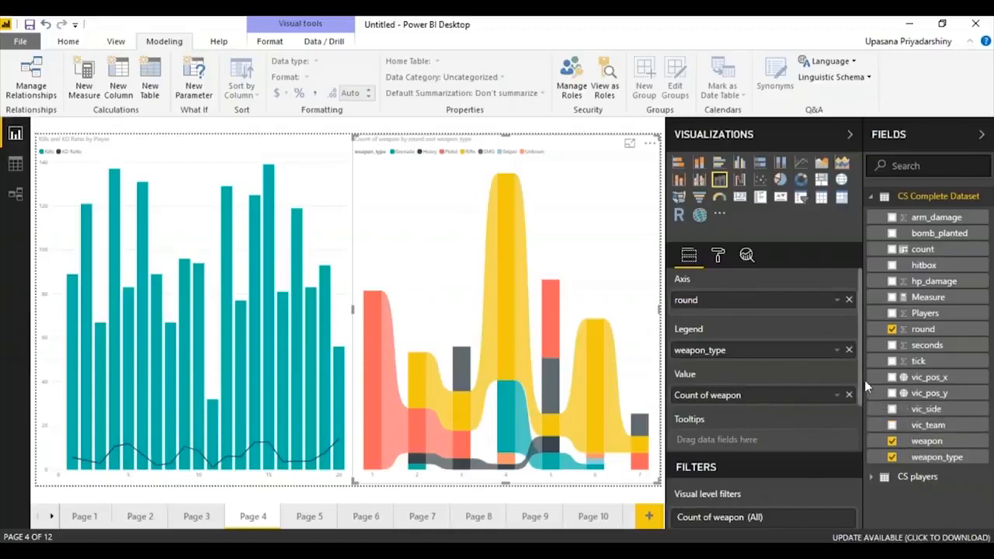
left_click(837, 396)
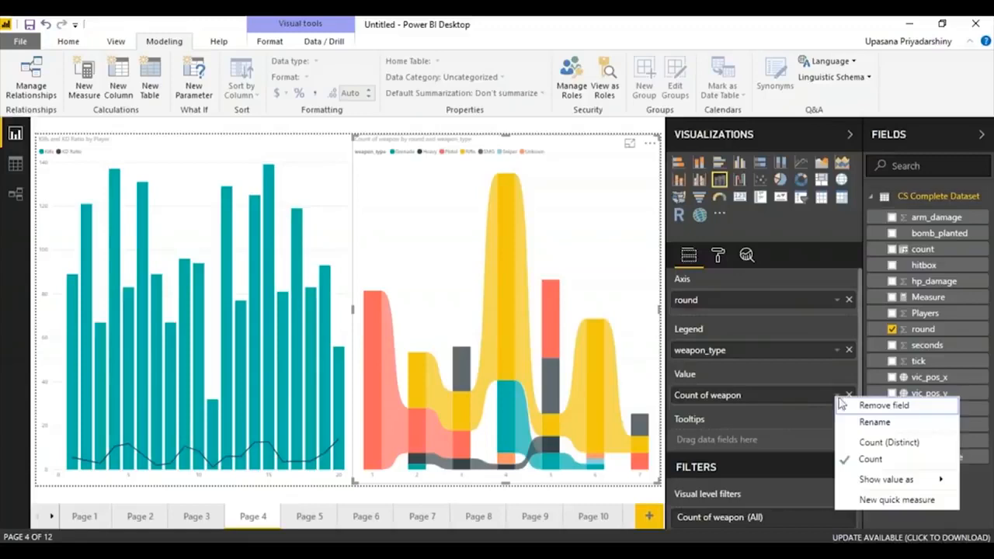
left_click(858, 463)
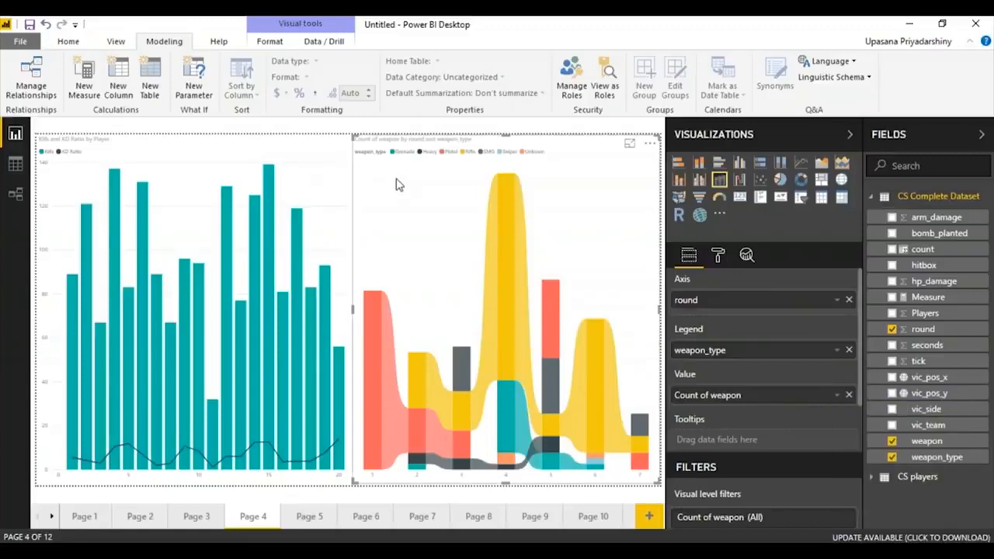
- Examine the Rifle ribbon next to round 4 in the ribbon chart
left_click(315, 172)
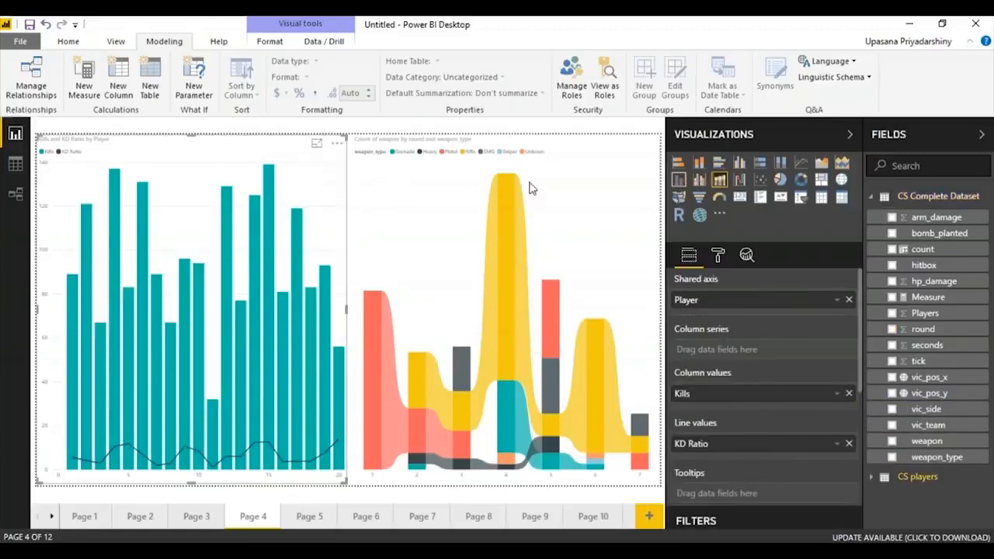
left_click(447, 206)
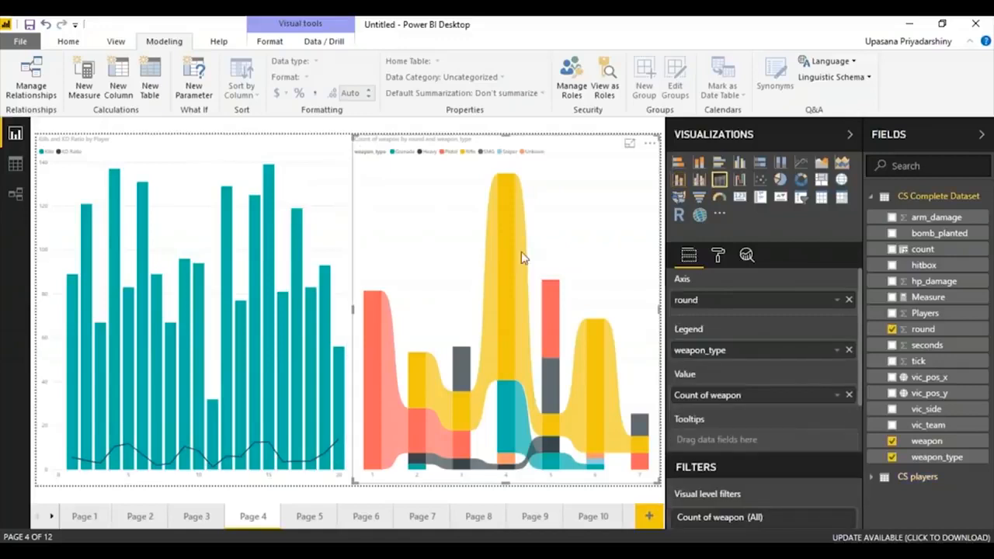
mouse_move(517, 222)
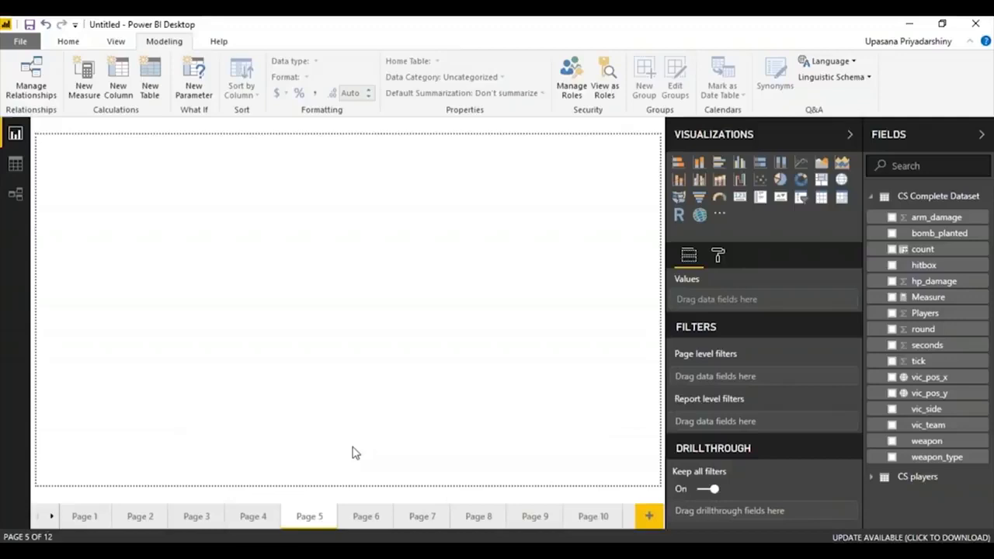
- Insert an enlarged pie chart at the upper left of Page 5 with weapon as legend and Count of weapon as values
left_click(781, 181)
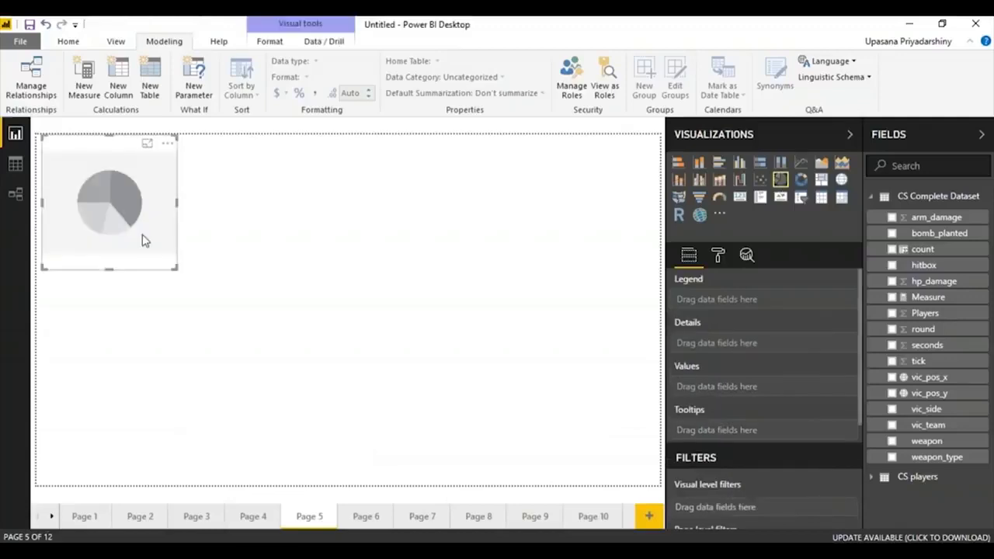
left_click_drag(184, 277, 317, 322)
left_click_drag(932, 441, 766, 297)
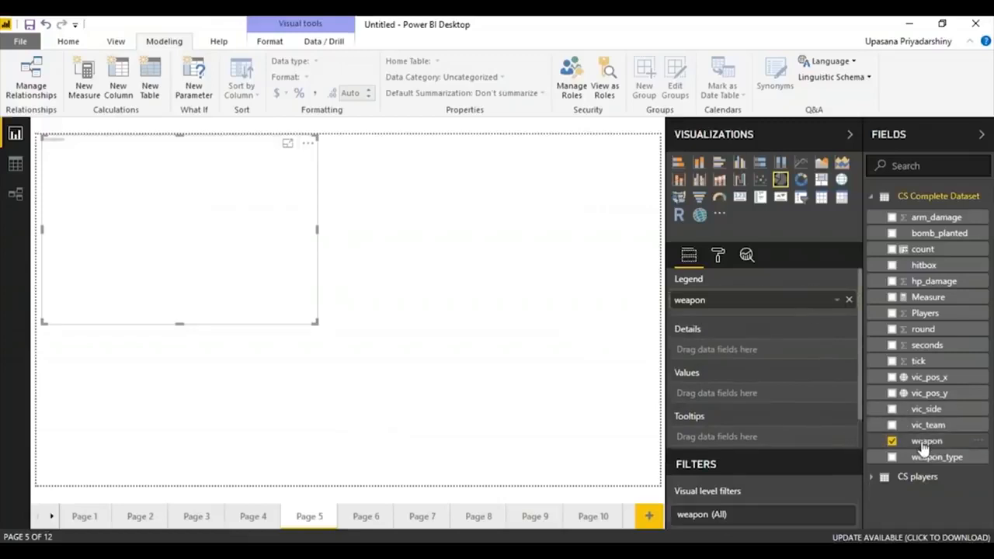
left_click_drag(926, 442, 749, 399)
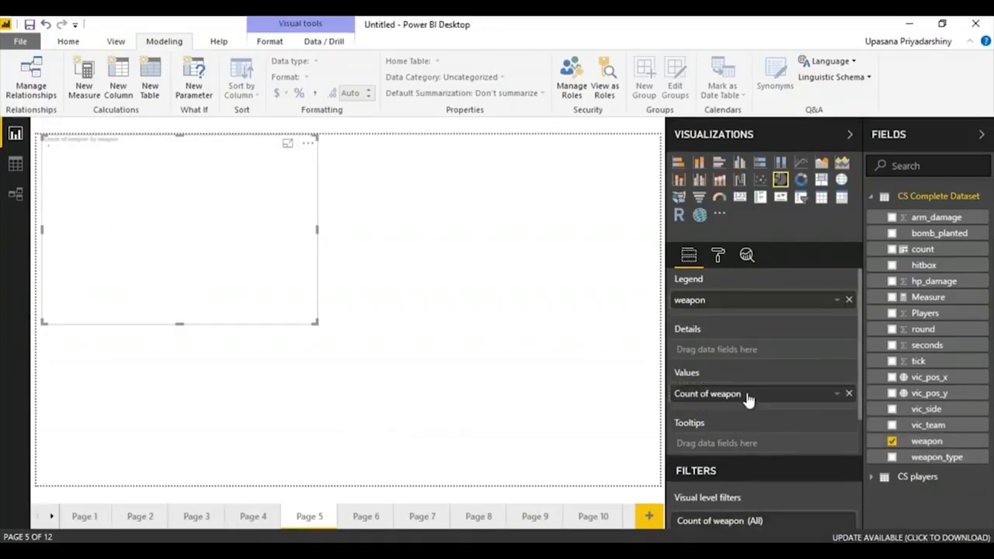
left_click(468, 215)
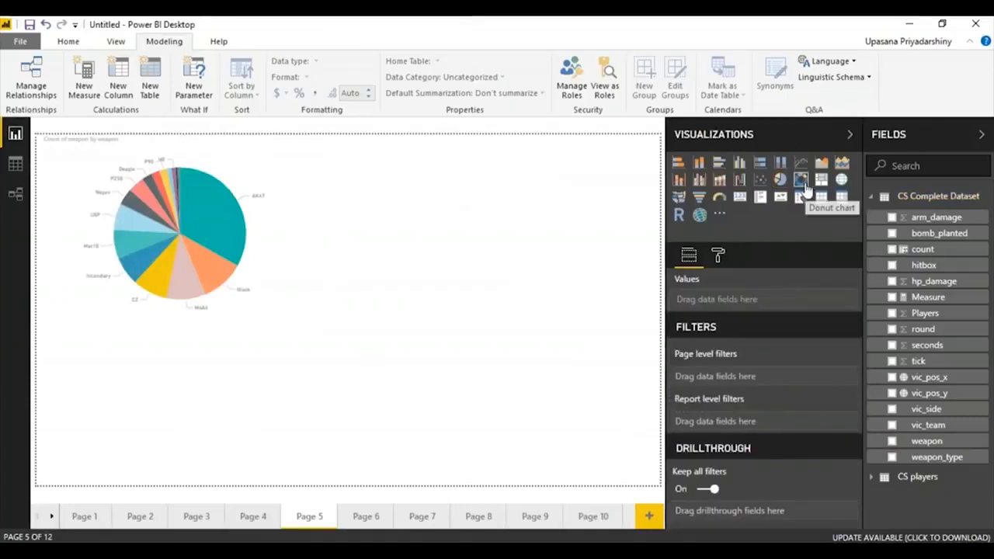
- Add a donut chart of similar size beside the pie chart with weapon as legend and Count of weapon as values
left_click(803, 181)
left_click_drag(247, 397, 594, 203)
left_click_drag(383, 289, 336, 313)
left_click(277, 256)
left_click_drag(927, 441, 766, 303)
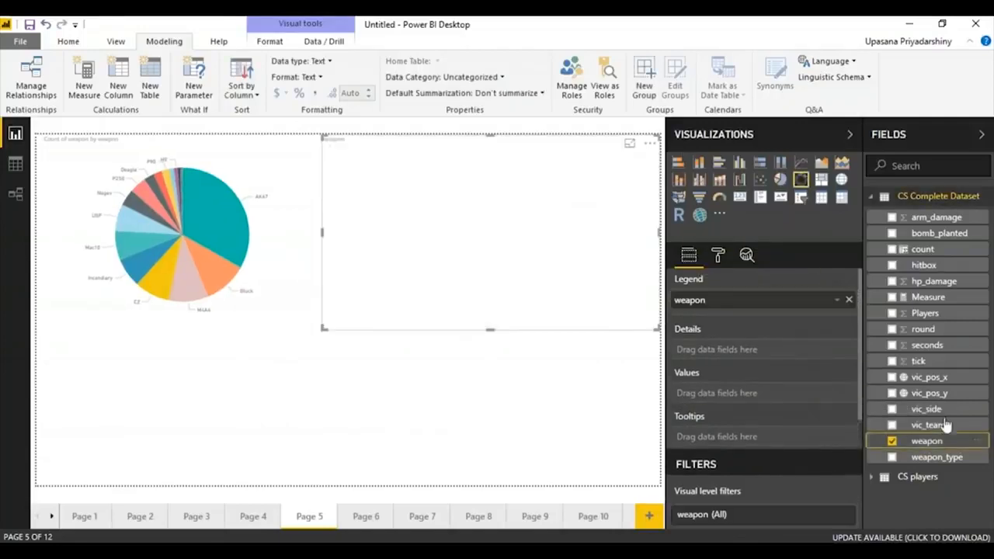
left_click_drag(927, 441, 769, 395)
left_click(337, 406)
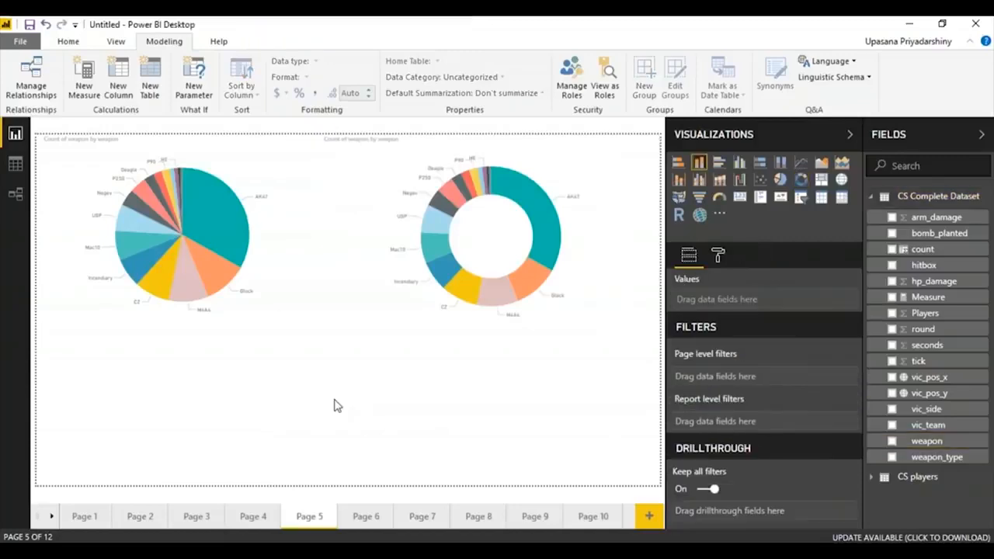
- Add weapon_type to the values of a treemap spanning the page below the pie and donut charts
mouse_move(232, 261)
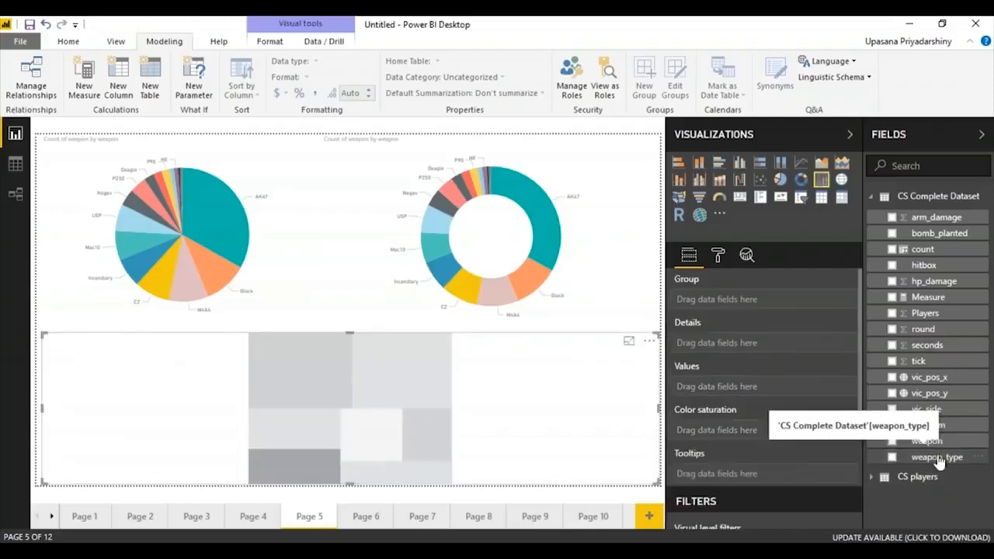
left_click_drag(939, 459, 765, 391)
mouse_move(340, 550)
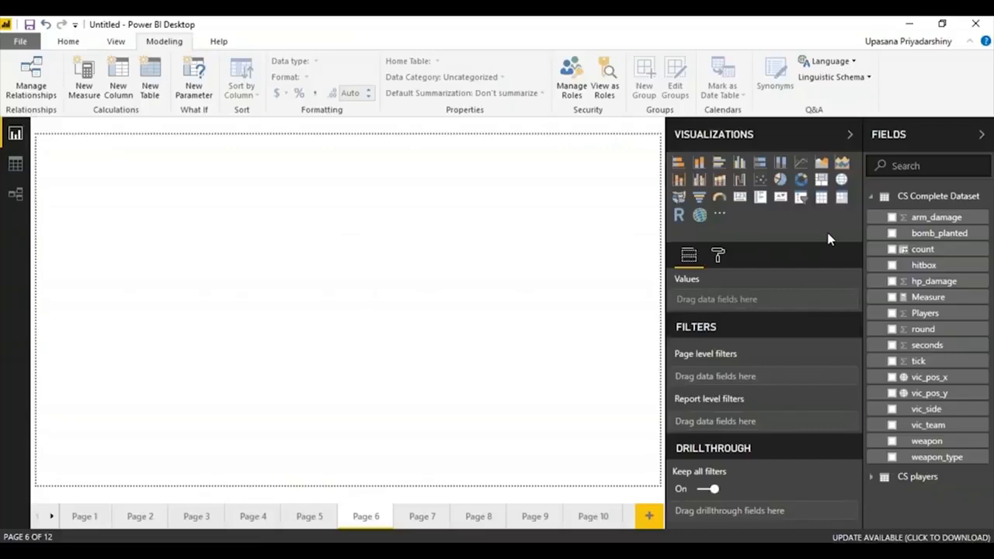
- Insert a map filling Page 6 and plot it by Latitude and Longitude from the CS players table
left_click(842, 180)
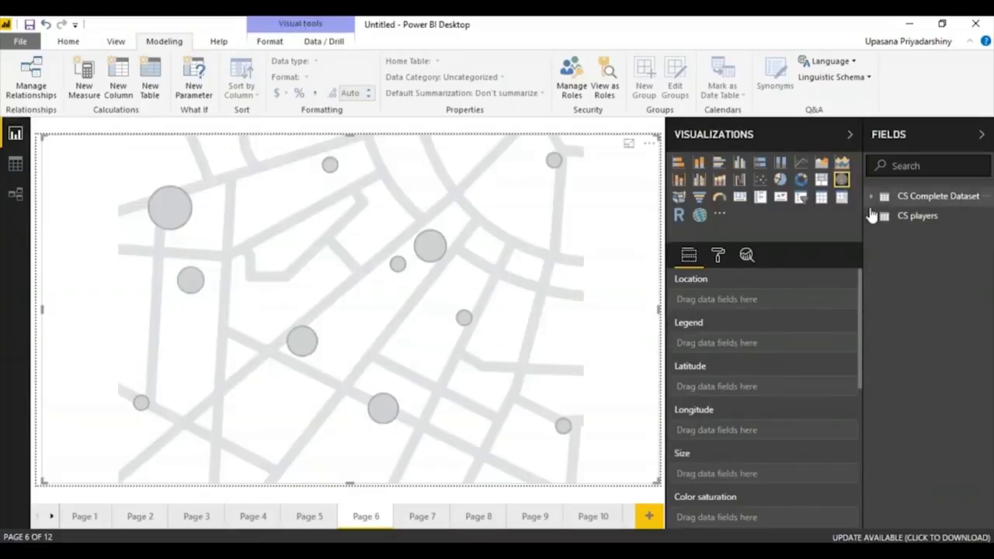
left_click(872, 216)
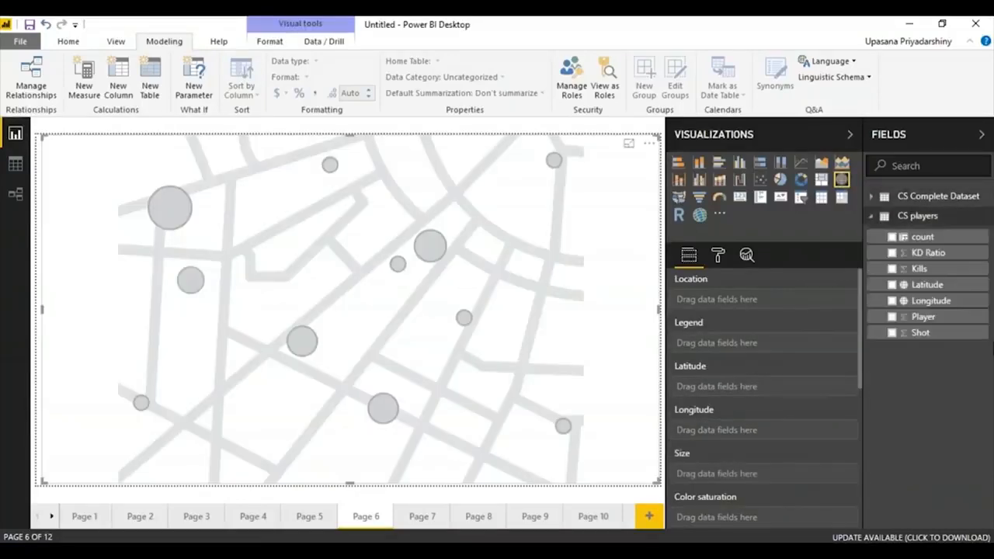
left_click(955, 285)
left_click_drag(952, 307, 790, 438)
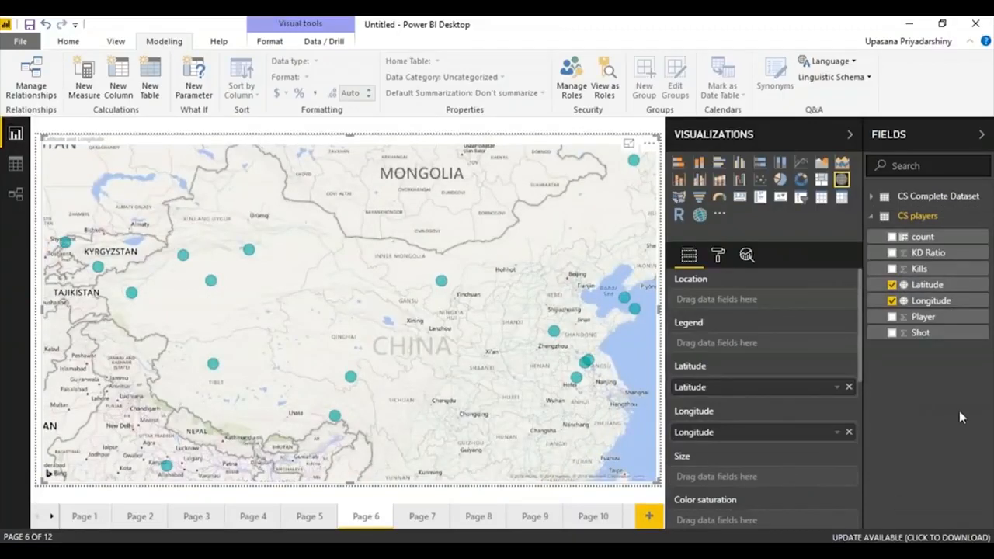
- Size the map bubbles by count and set their color saturation by KD Ratio
scroll(861, 343, "down", 1)
scroll(861, 343, "up", 1)
scroll(859, 334, "down", 1)
scroll(856, 324, "up", 1)
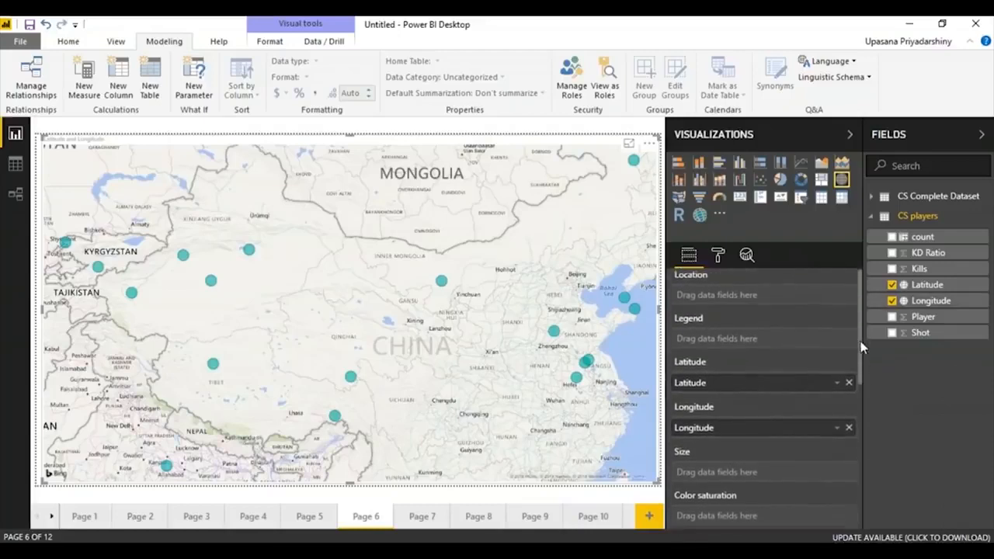
scroll(861, 341, "down", 1)
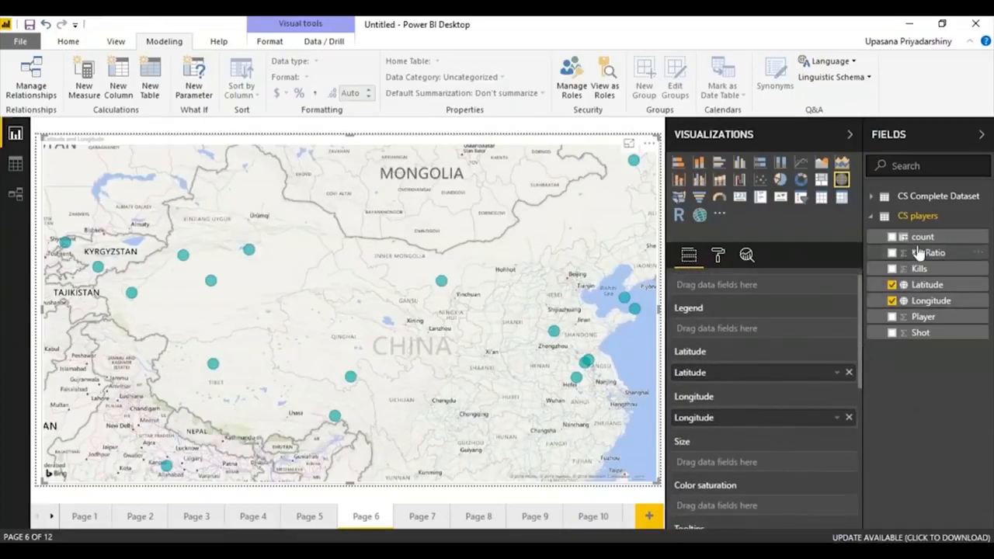
left_click_drag(936, 253, 744, 462)
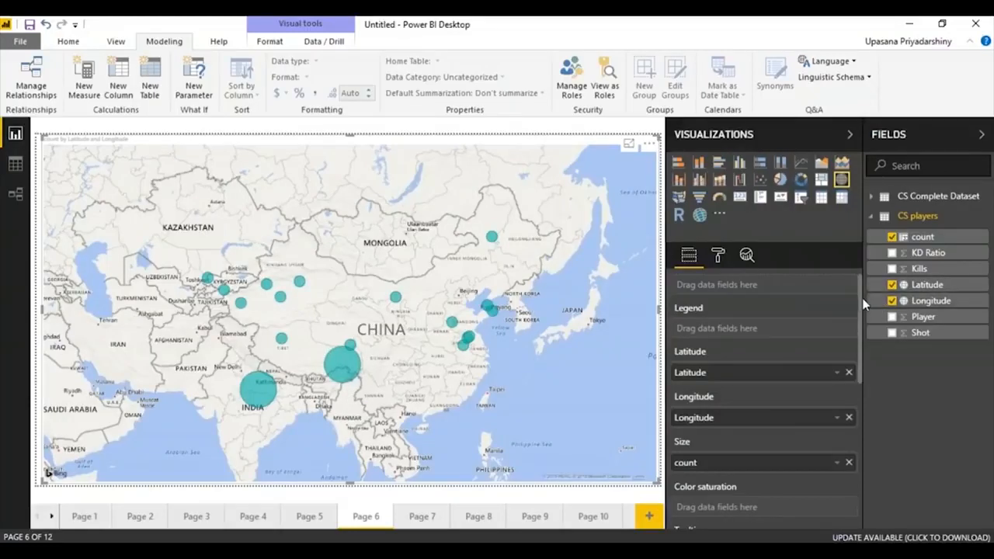
scroll(859, 298, "down", 2)
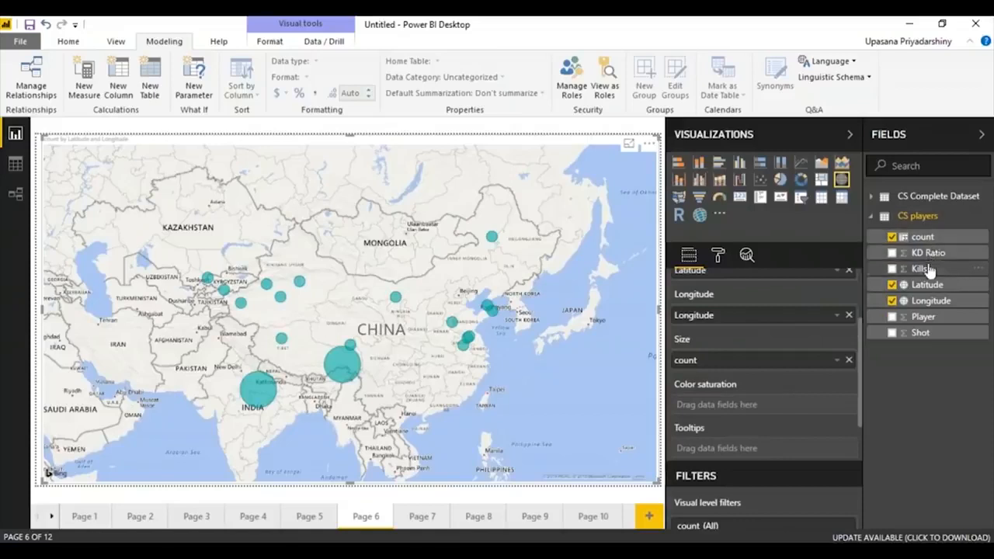
left_click_drag(932, 254, 733, 406)
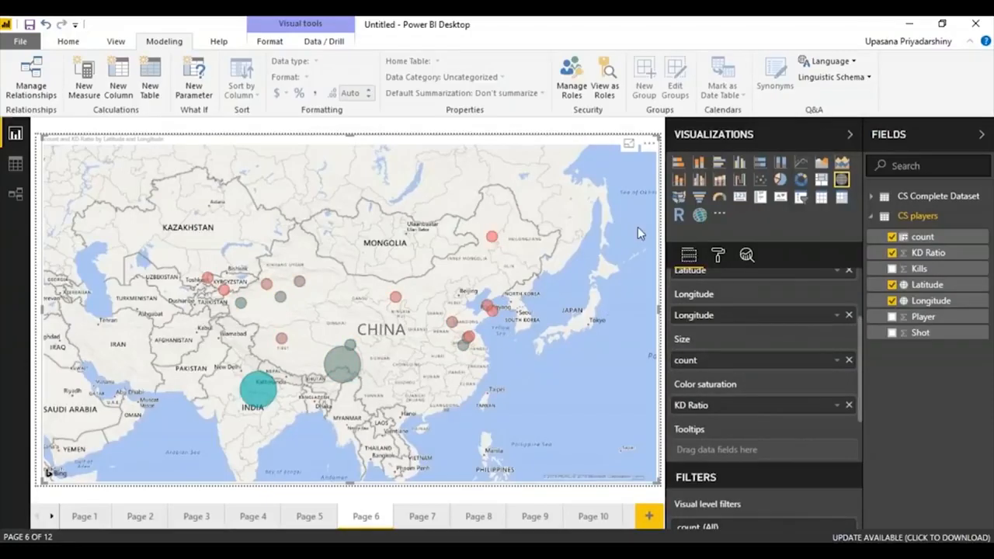
- Narrow the map to the left half of the page and insert an ArcGIS map in the freed space
left_click_drag(660, 310, 358, 355)
left_click(482, 301)
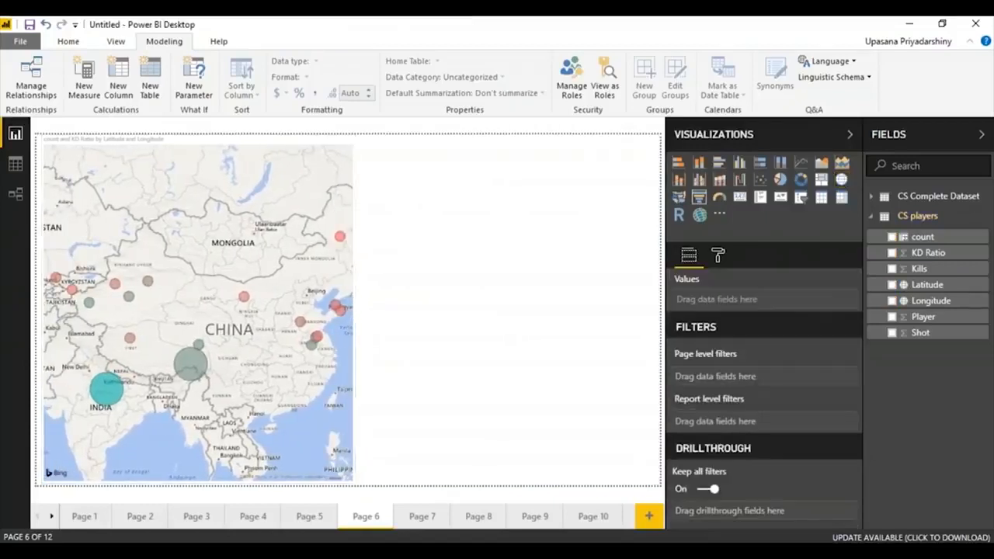
left_click(701, 221)
- Plot Latitude and Longitude in the ArcGIS map, with count as size and Kills as color
left_click_drag(928, 284, 792, 343)
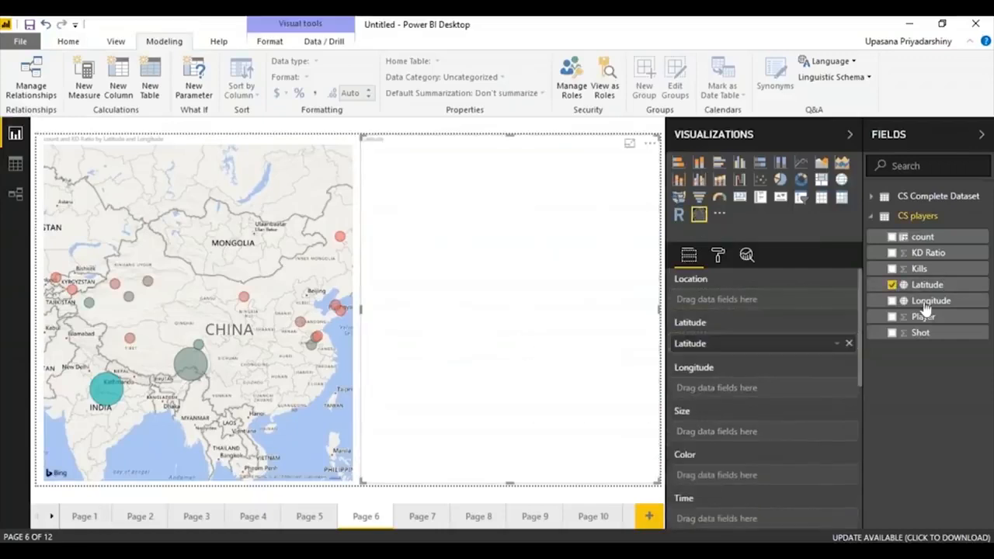
left_click_drag(947, 305, 708, 388)
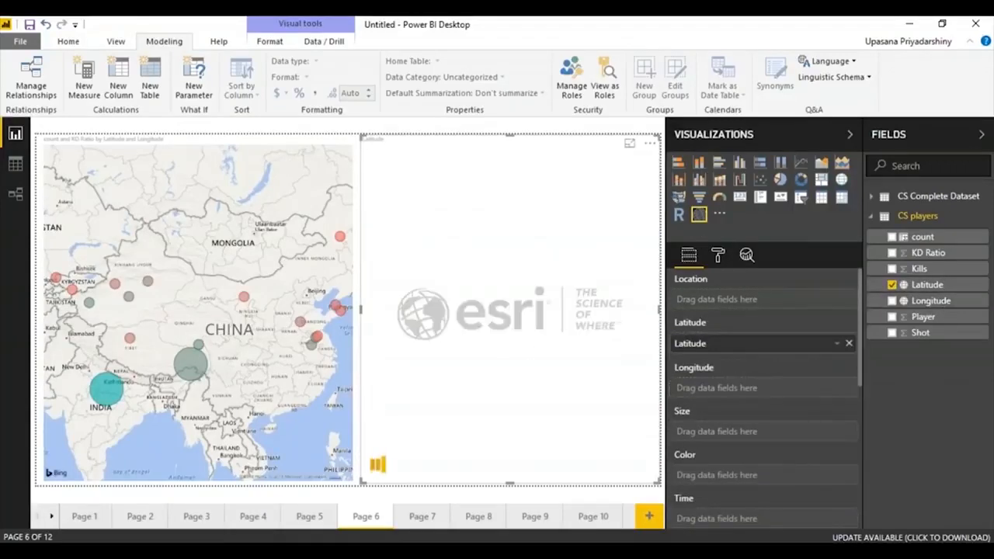
left_click_drag(923, 236, 773, 440)
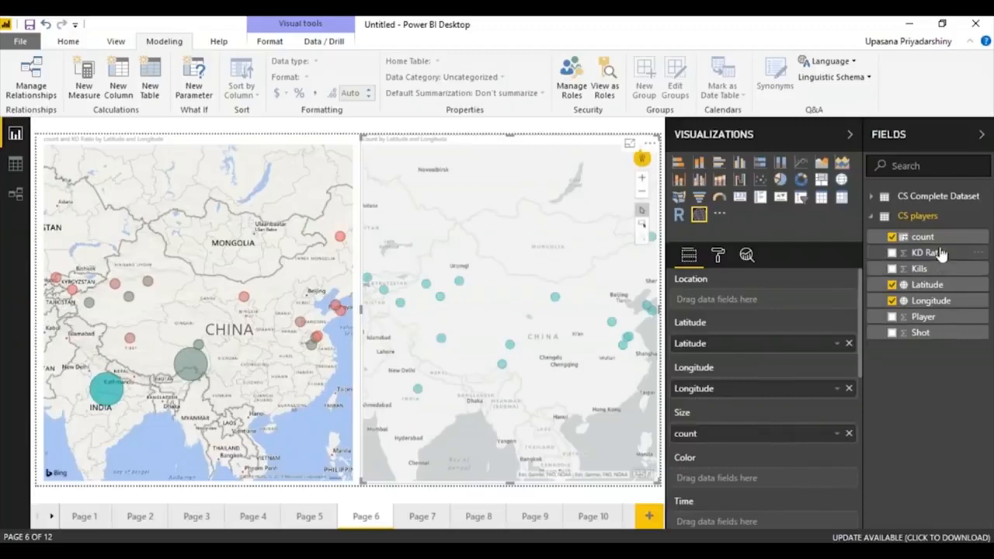
left_click_drag(941, 268, 777, 478)
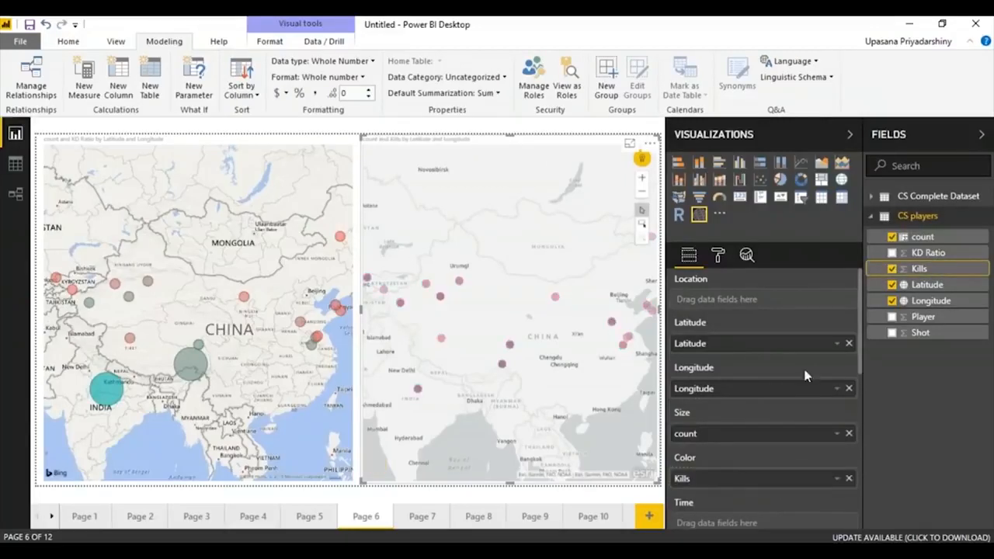
left_click(722, 254)
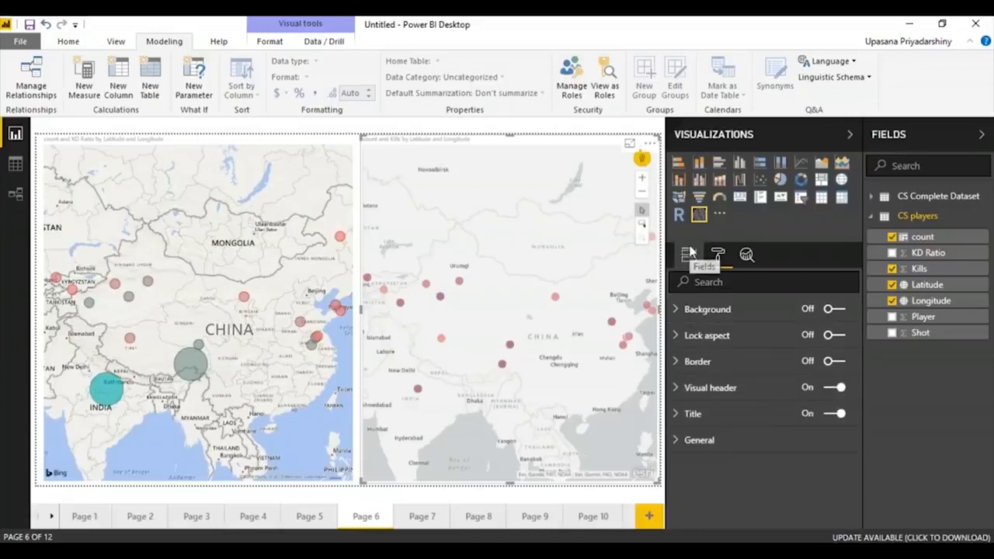
left_click(688, 255)
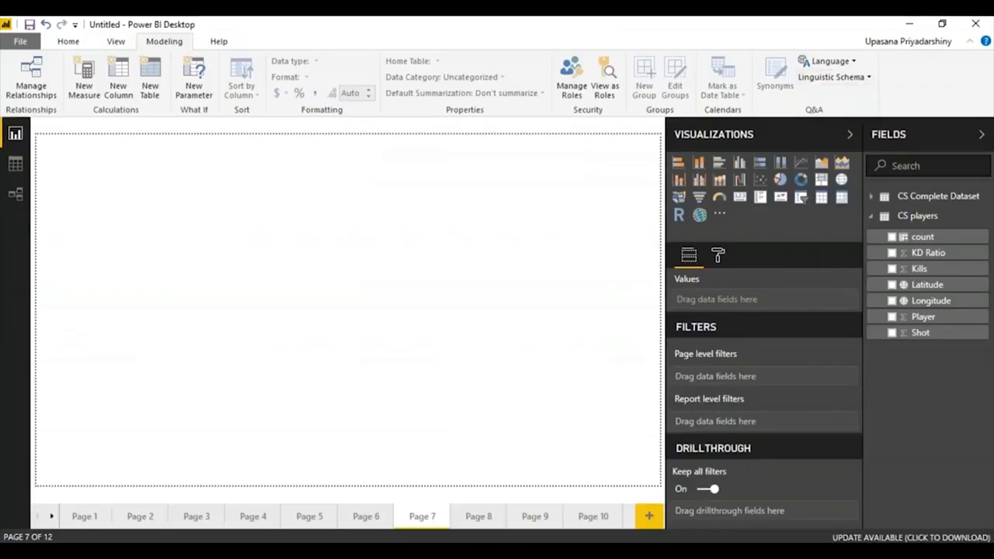
- Insert a funnel on the left half of Page 7 with Player as group, Kills as values and KD Ratio as color saturation
left_click(698, 196)
left_click_drag(174, 266, 272, 483)
left_click_drag(928, 319, 750, 309)
left_click_drag(948, 272, 800, 351)
left_click_drag(924, 252, 746, 395)
left_click_drag(273, 309, 362, 333)
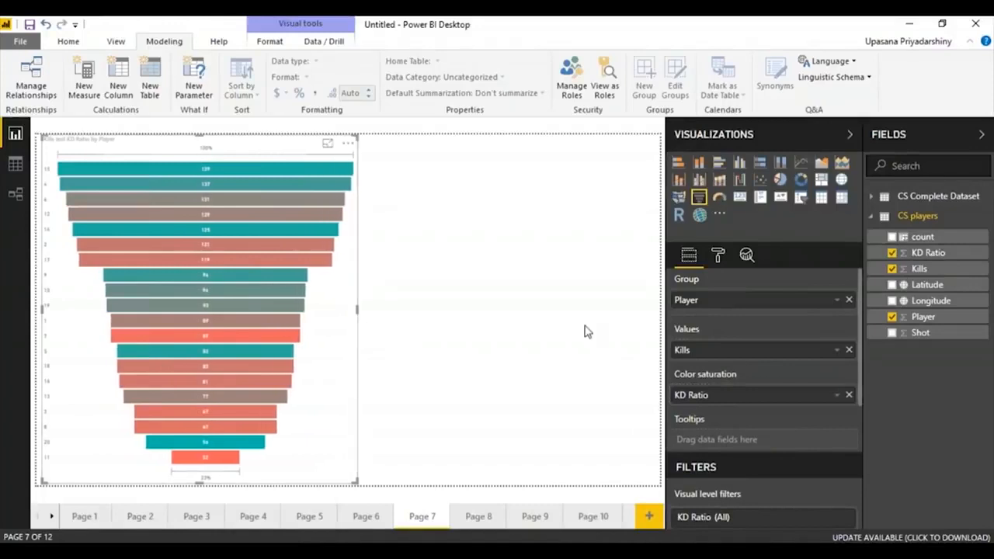
- Add a Kills slicer in the empty half of Page 7, beside the funnel
left_click(585, 333)
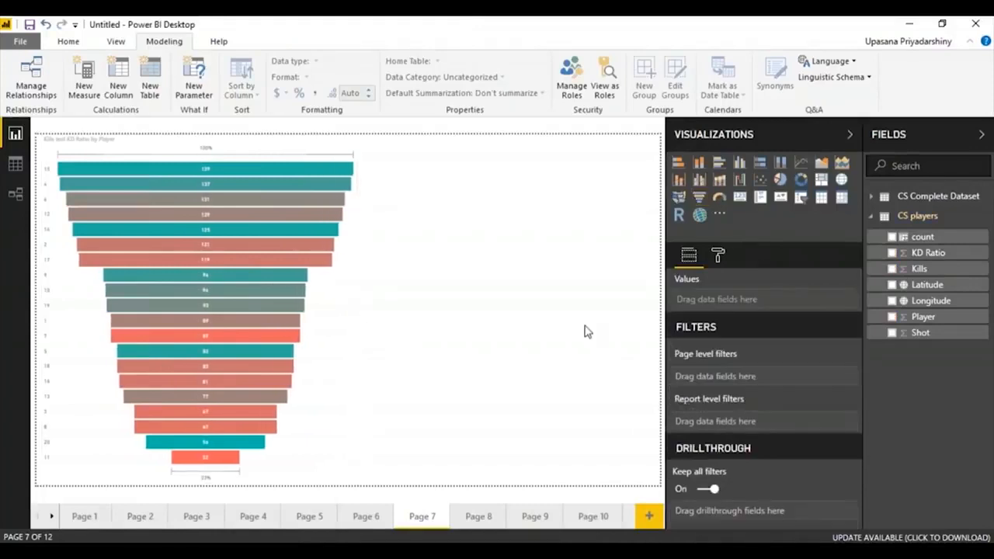
left_click(800, 201)
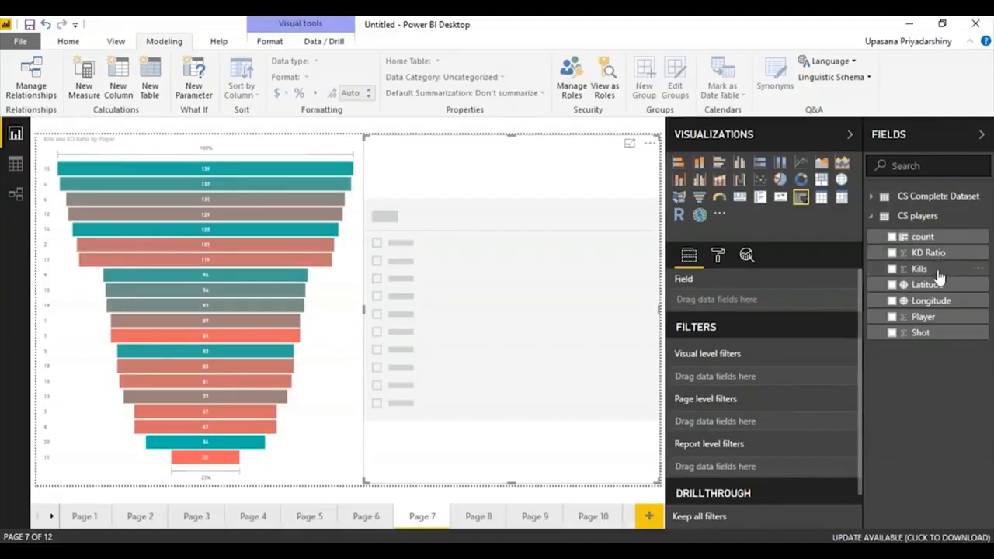
left_click_drag(939, 277, 748, 308)
- Test the Kills slicer on the funnel by narrowing its range to 61–104 and restoring the full range
left_click_drag(649, 170, 559, 172)
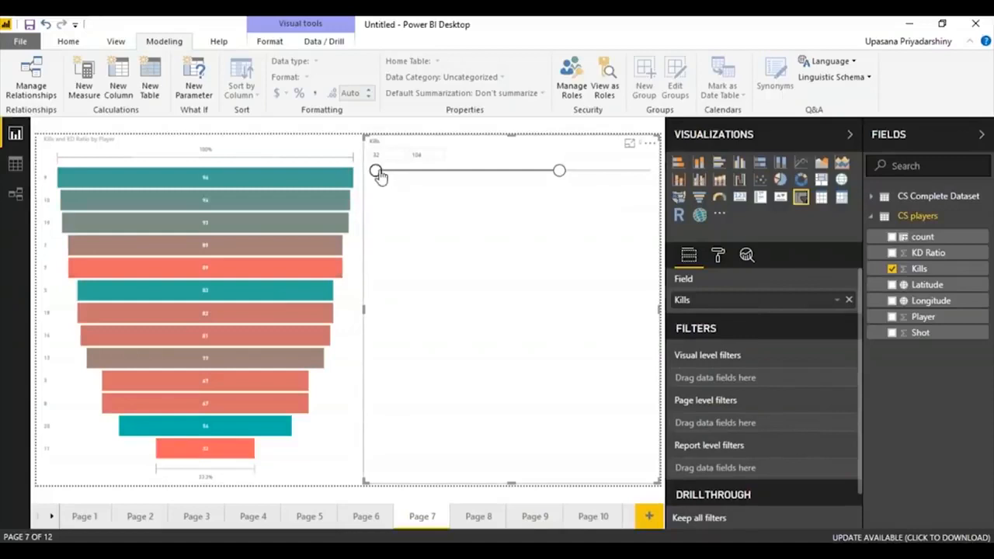
left_click_drag(376, 172, 450, 172)
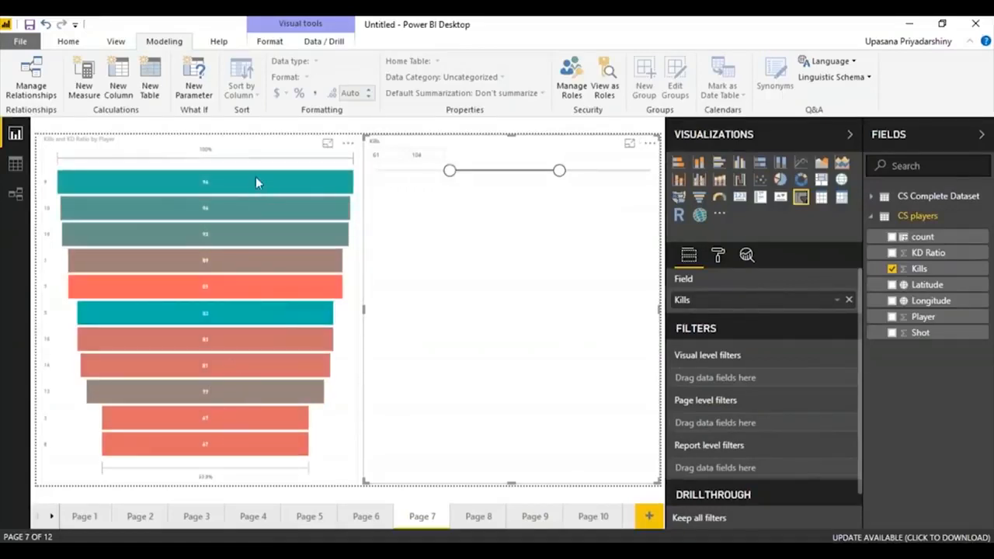
left_click_drag(450, 172, 376, 172)
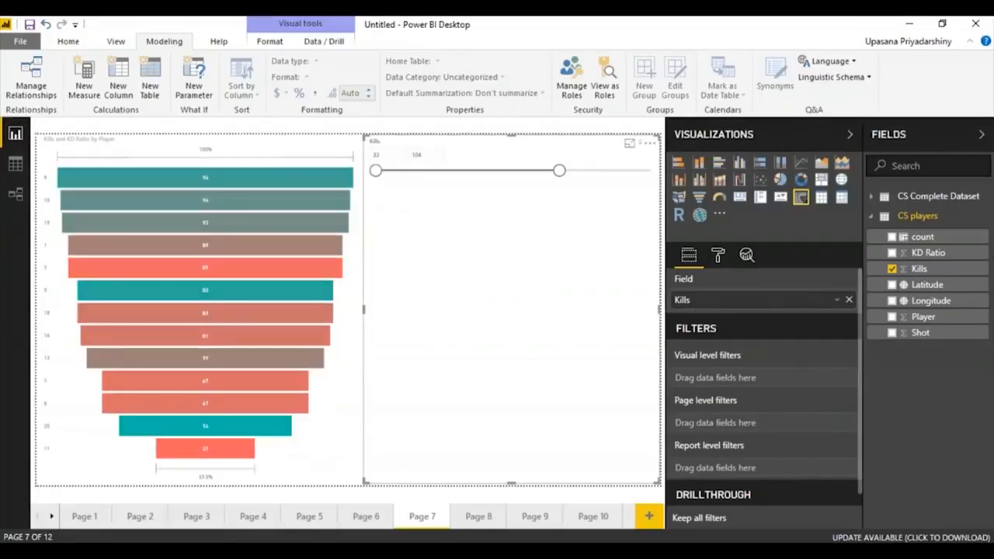
left_click_drag(559, 171, 659, 183)
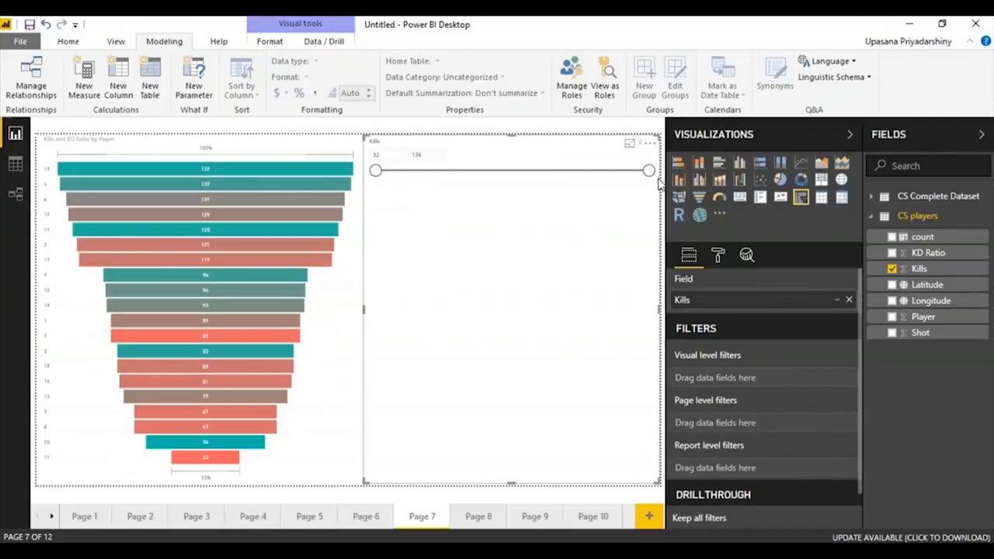
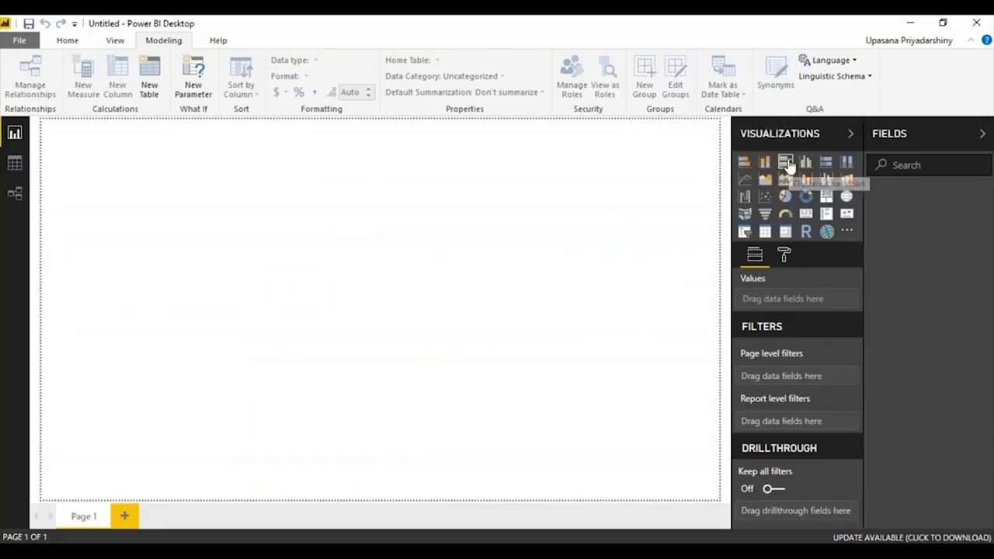
left_click(806, 164)
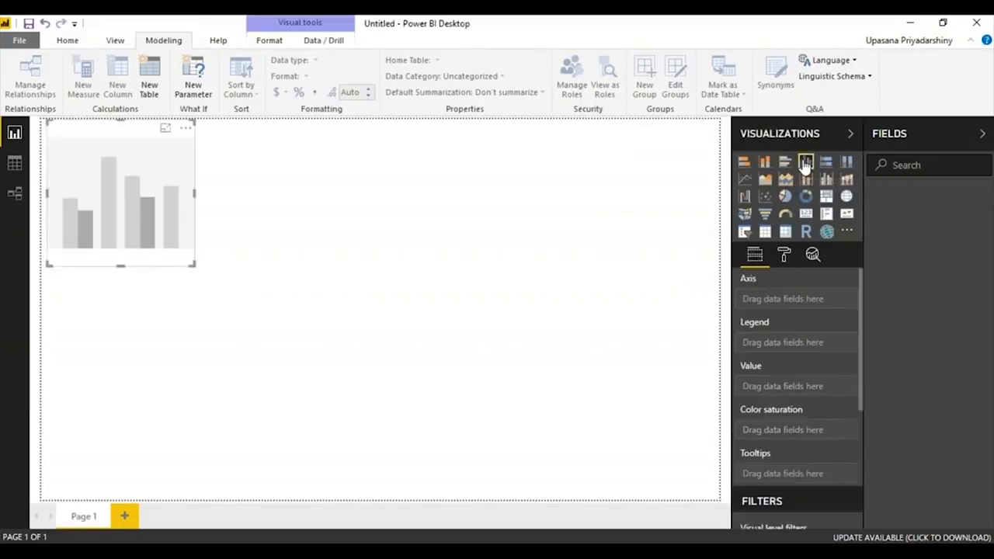
key("Delete")
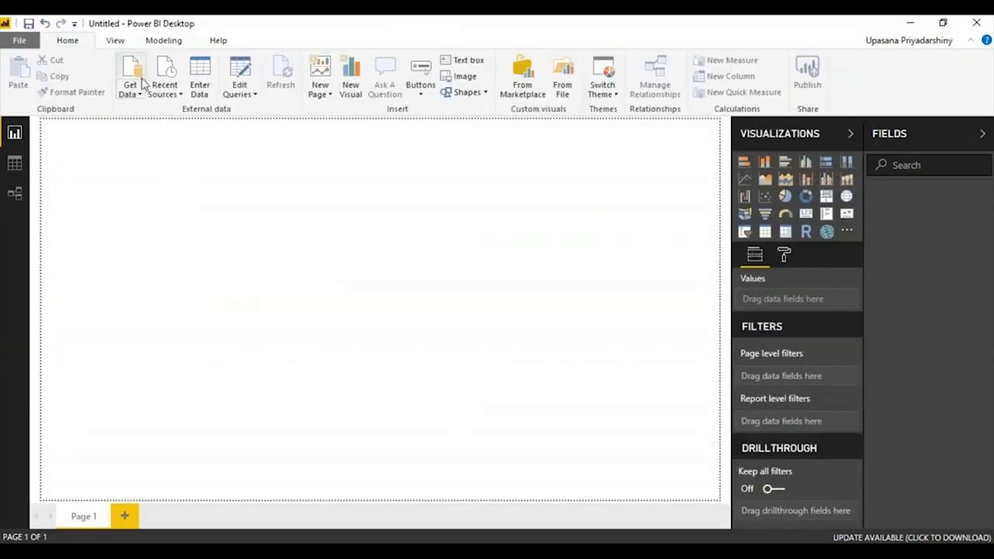
- Load Sheet1 from the Excel workbook actual vs target.xlsx and look over its rows in the data view
left_click(142, 90)
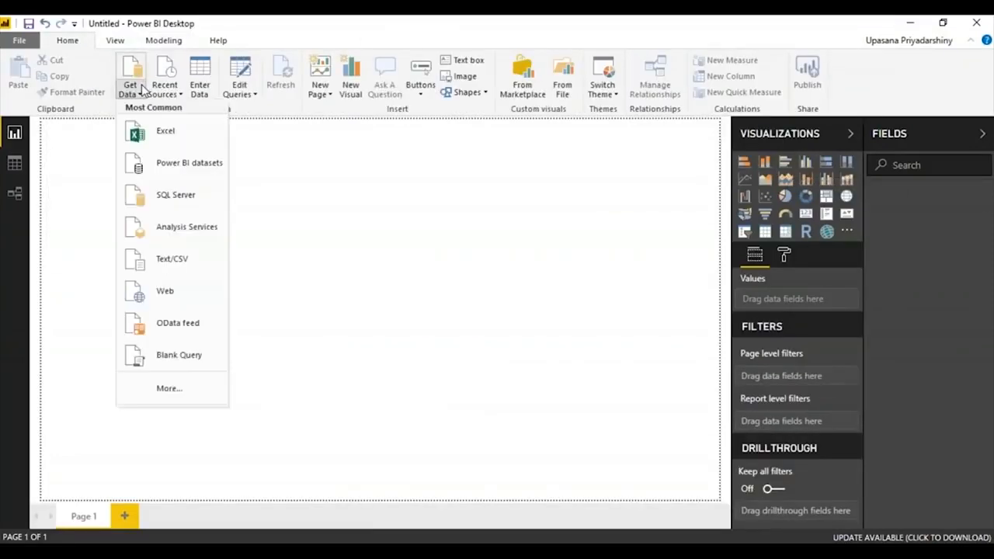
left_click(166, 133)
double_click(177, 116)
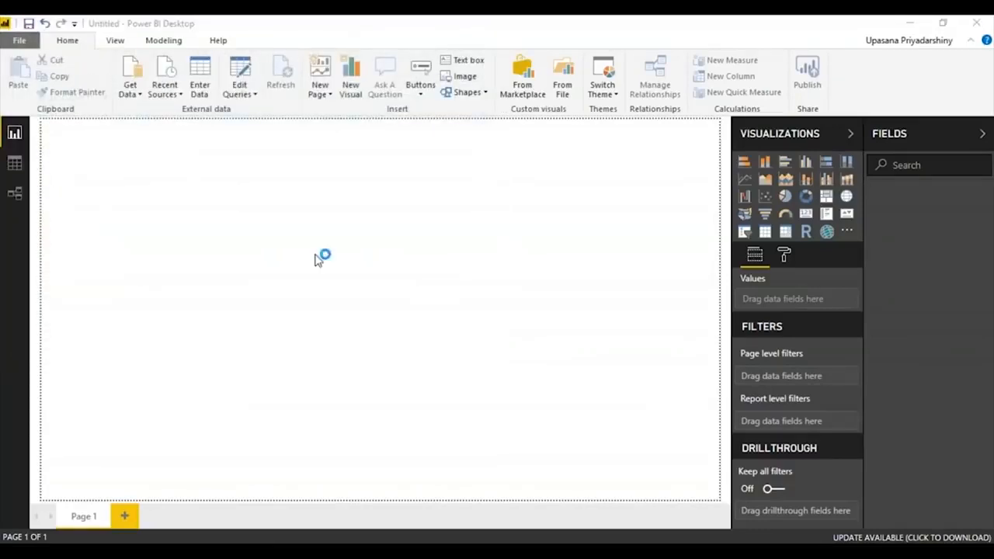
left_click(221, 146)
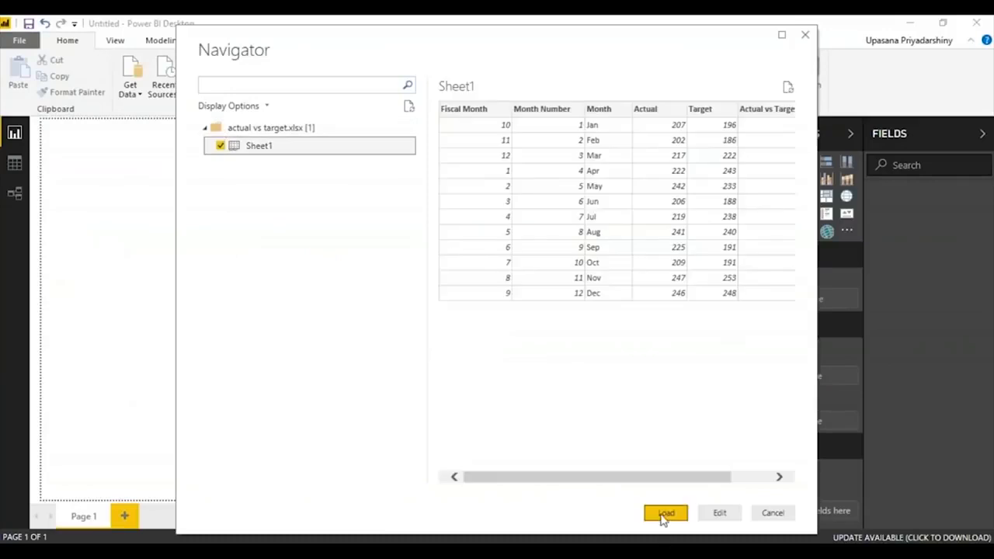
left_click(666, 513)
left_click(14, 163)
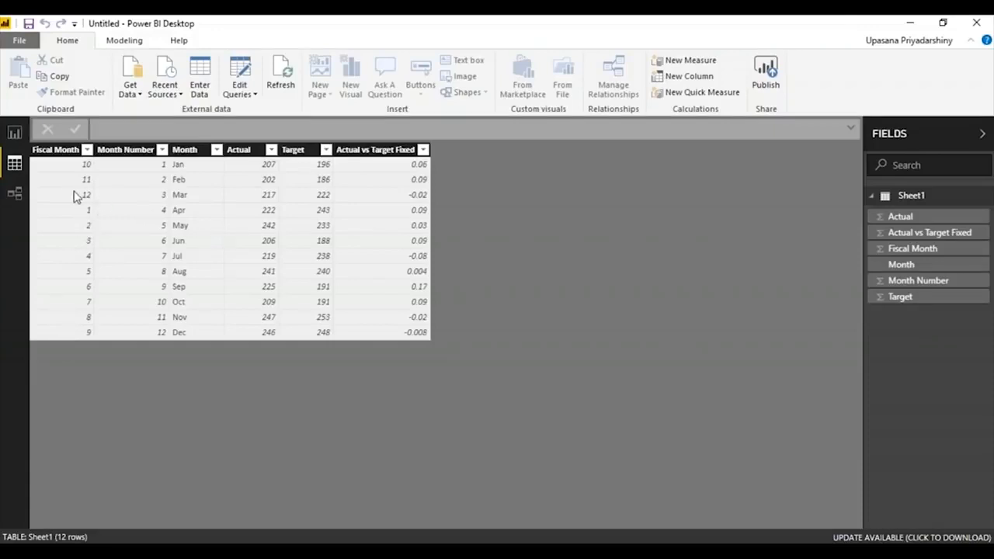
left_click(19, 132)
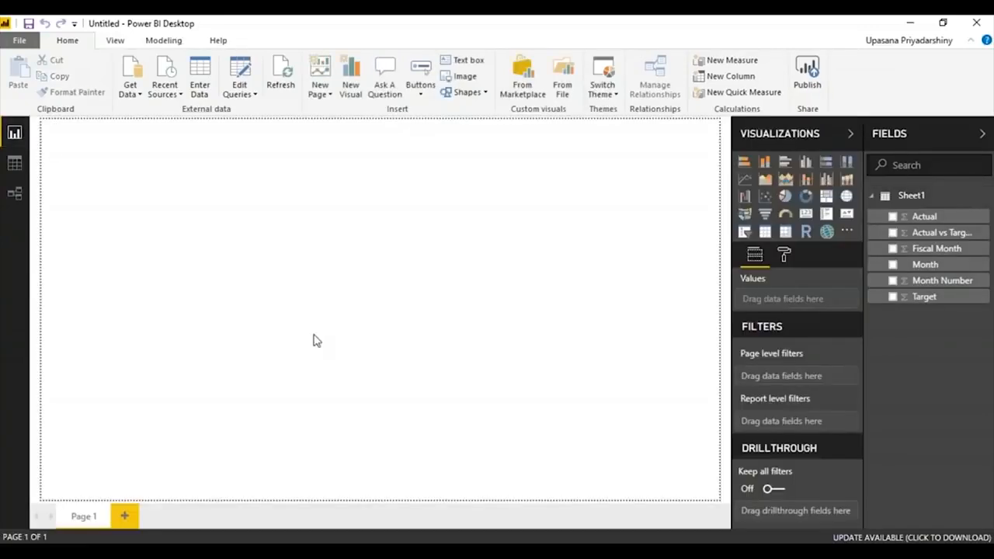
- Insert a clustered column chart filling Page 1, with Month on the axis and Actual as value
left_click(806, 161)
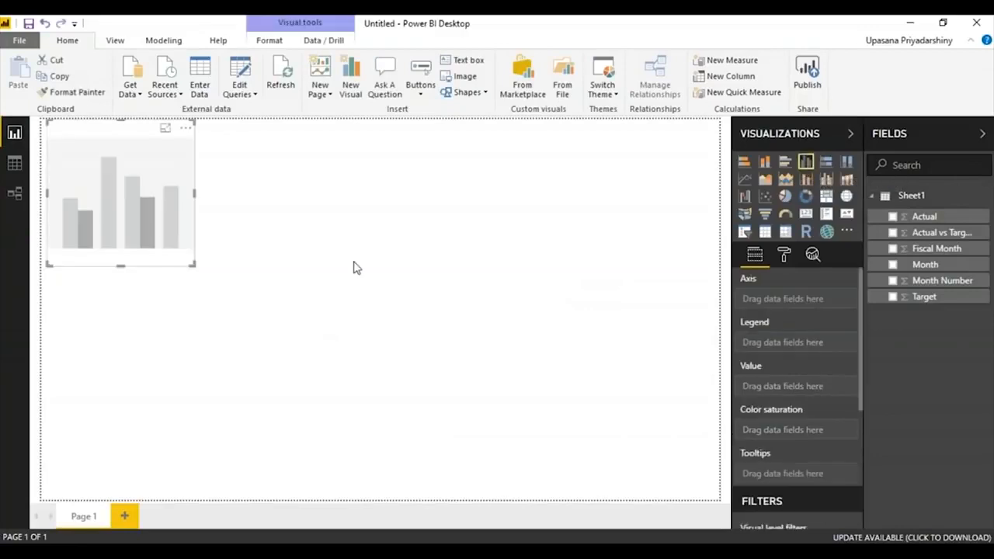
left_click_drag(195, 265, 718, 498)
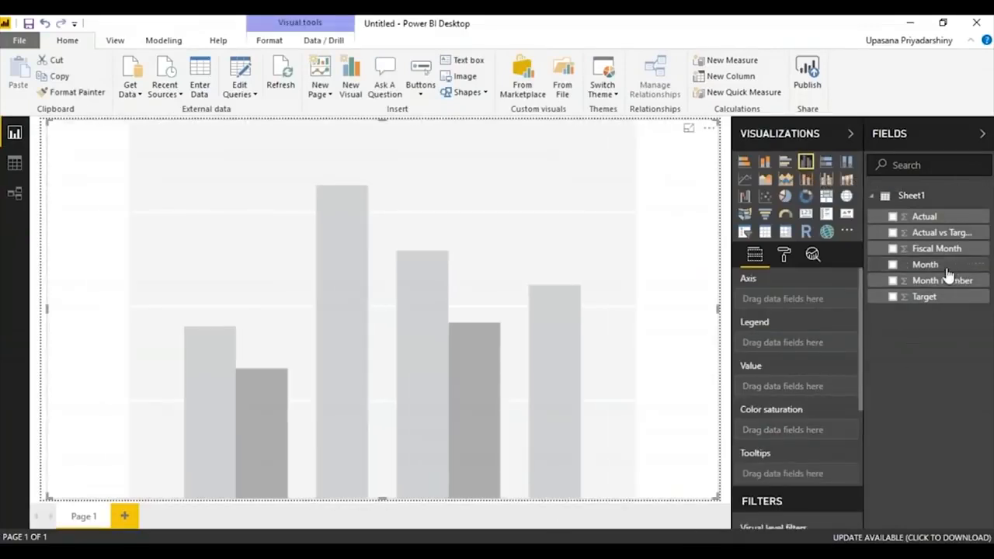
left_click_drag(948, 268, 618, 233)
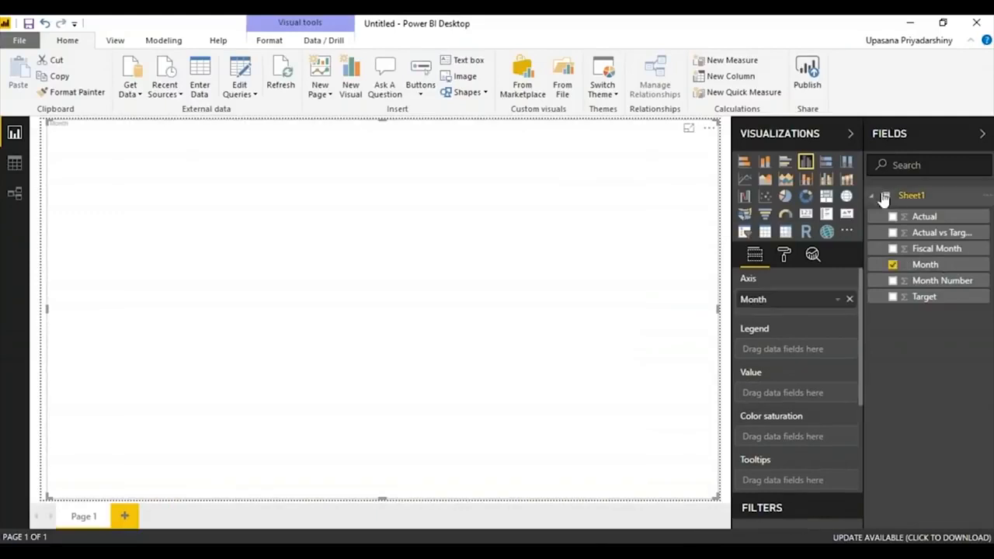
left_click_drag(917, 223, 395, 287)
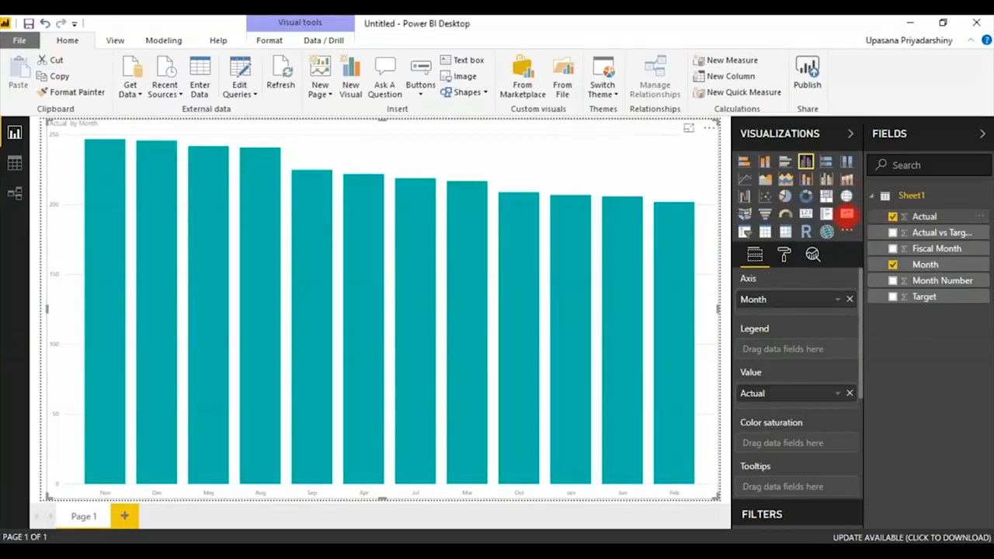
- Convert the column chart to a KPI visual and set Target as its target goal
left_click(849, 221)
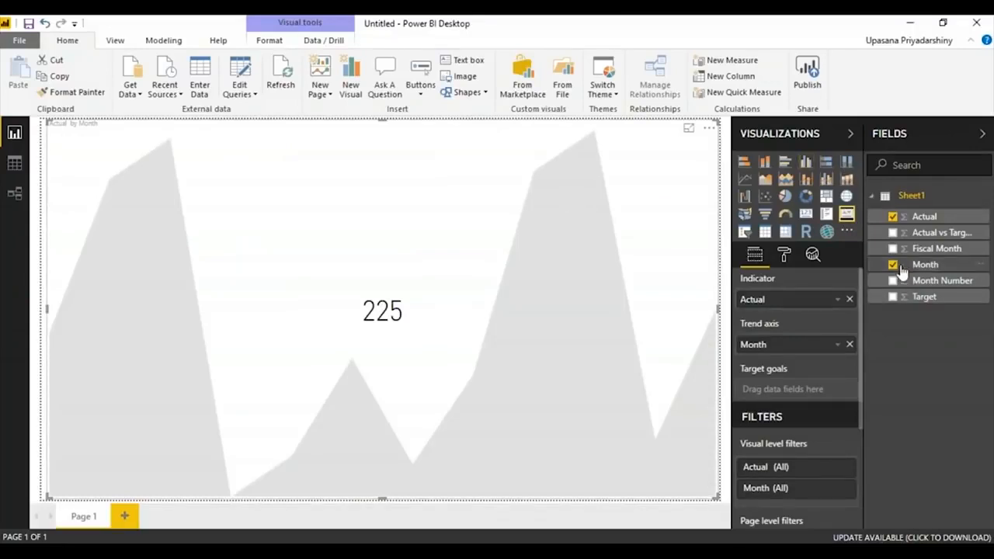
left_click_drag(918, 299, 850, 318)
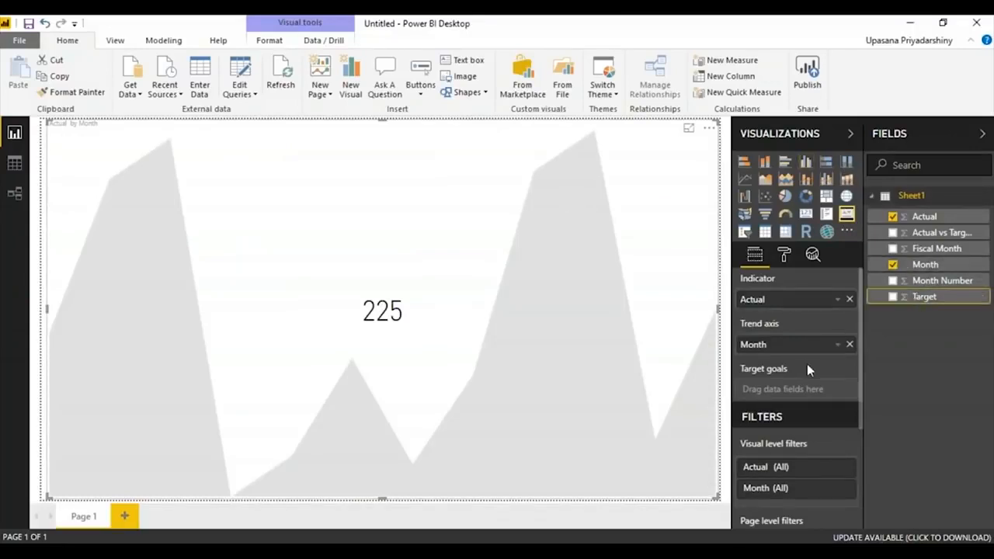
left_click_drag(925, 297, 777, 390)
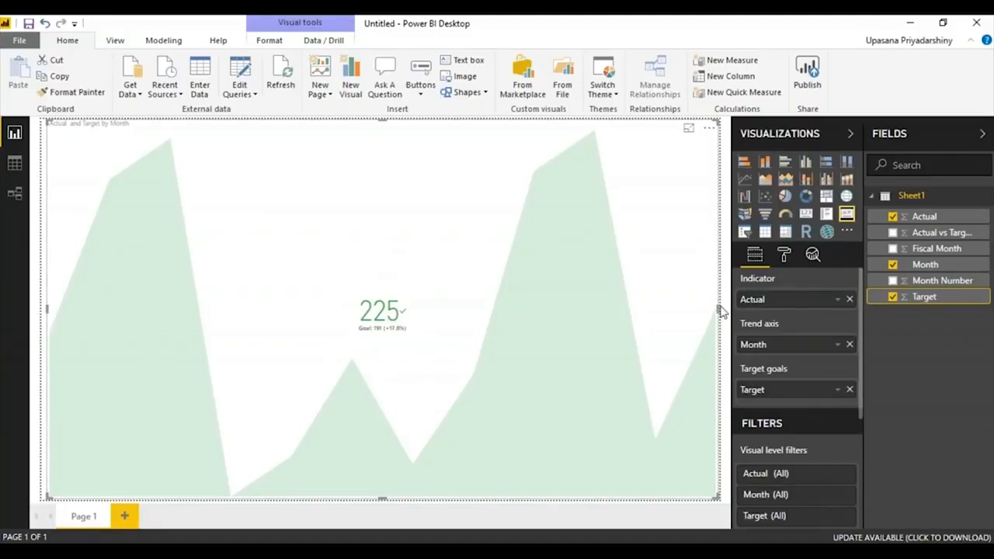
- Narrow the KPI to the left half of the page and insert a table of Month, Actual and Target beside it
left_click_drag(718, 309, 381, 316)
left_click(410, 306)
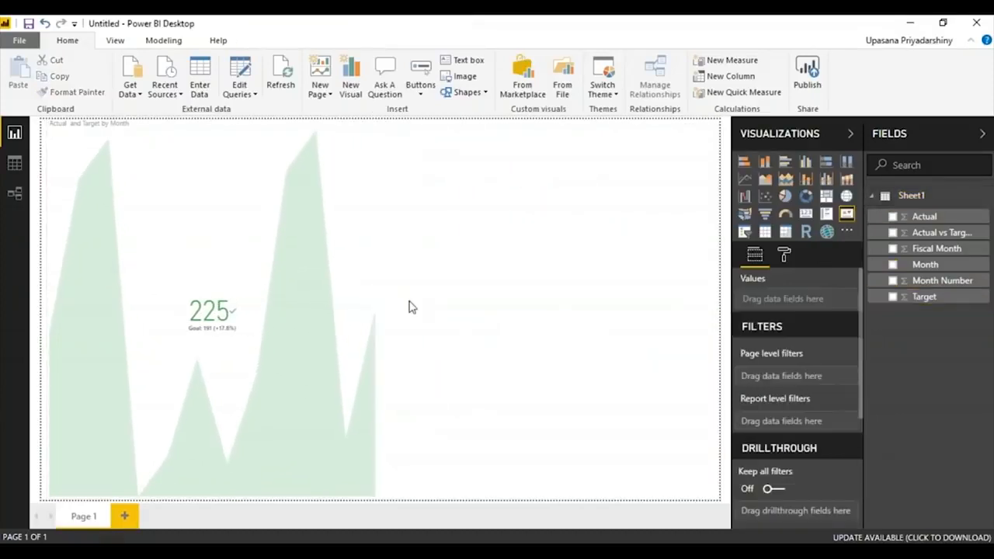
left_click(765, 231)
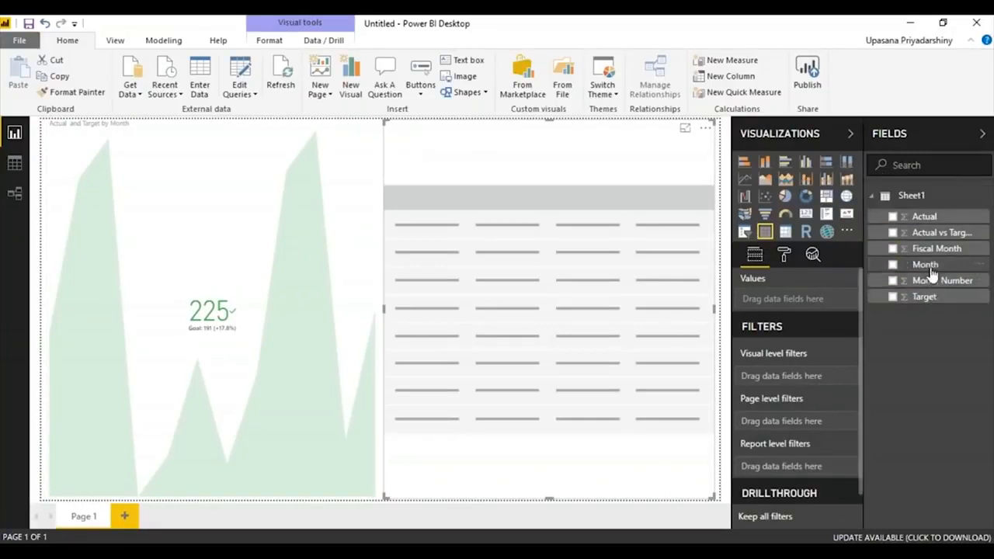
left_click_drag(925, 264, 571, 280)
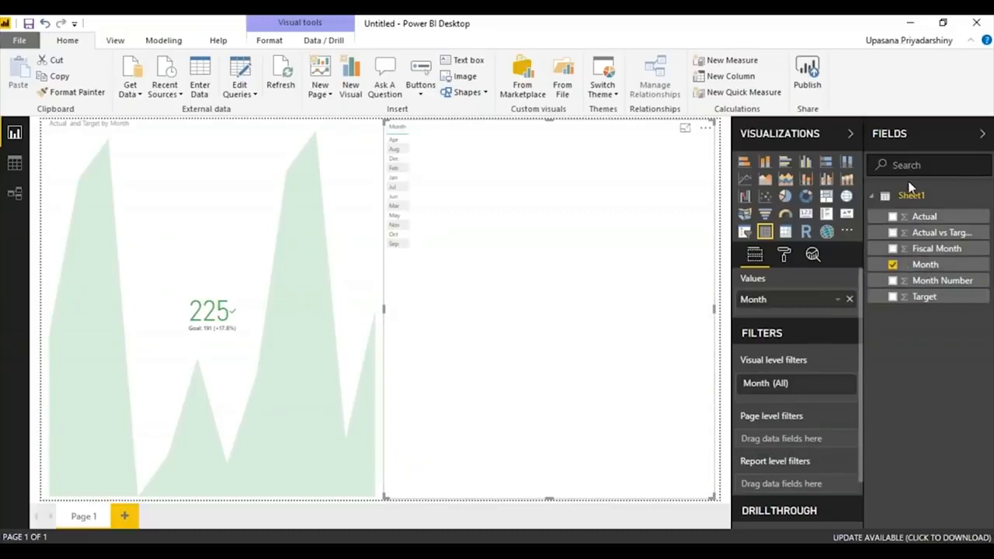
left_click_drag(925, 217, 513, 184)
left_click_drag(944, 297, 583, 249)
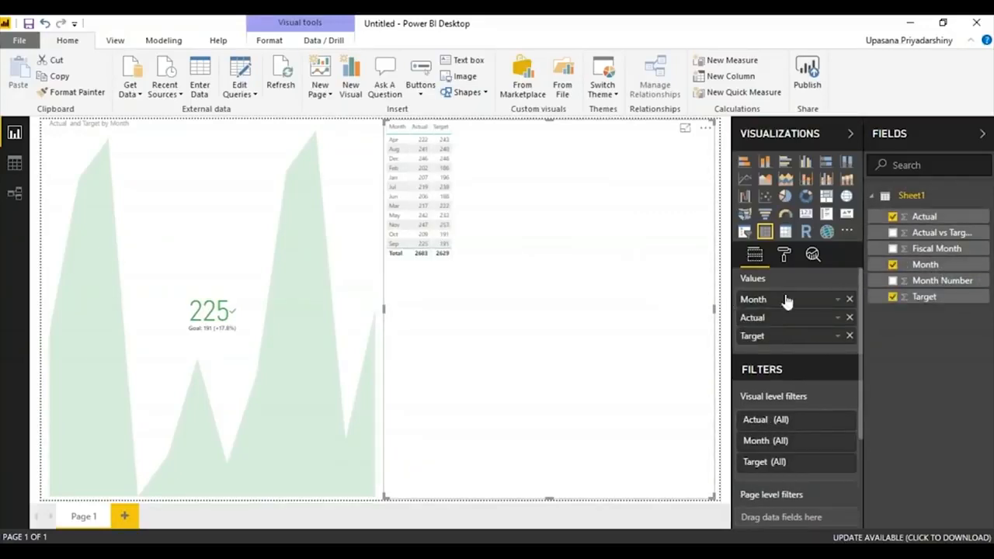
- Set the table's grid text size to 20
left_click(785, 254)
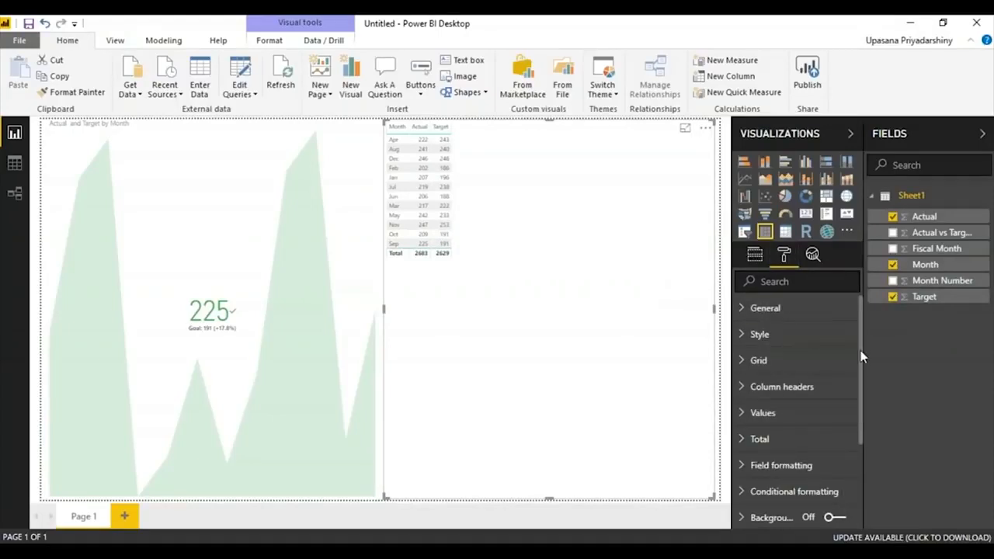
left_click(814, 341)
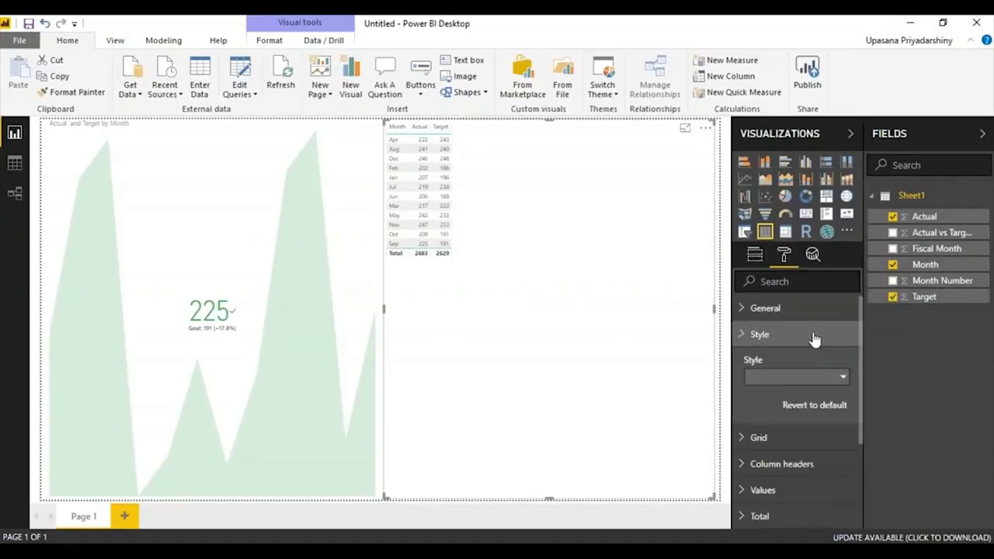
left_click(816, 315)
left_click_drag(872, 482, 865, 473)
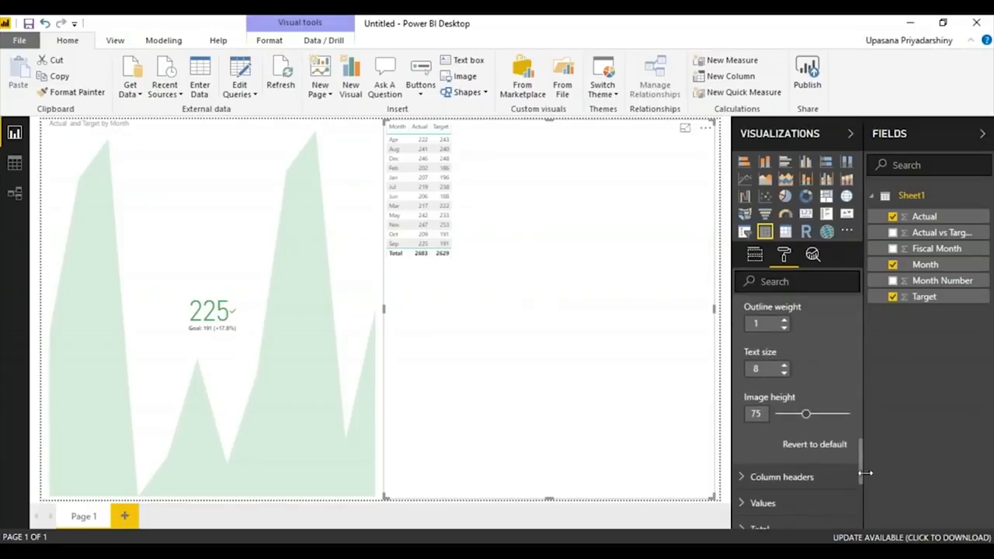
left_click(784, 365)
left_click(785, 365)
left_click(784, 365)
left_click(786, 366)
left_click(785, 366)
left_click(785, 366)
left_click(786, 366)
left_click(785, 366)
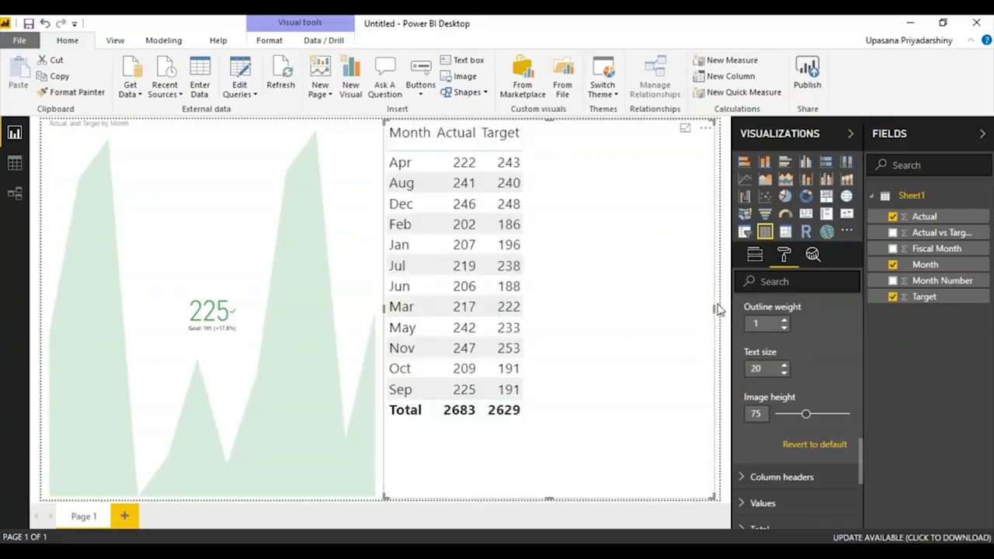
- Shrink the table's width and height to fit closely around its columns and total row
left_click_drag(715, 310, 537, 324)
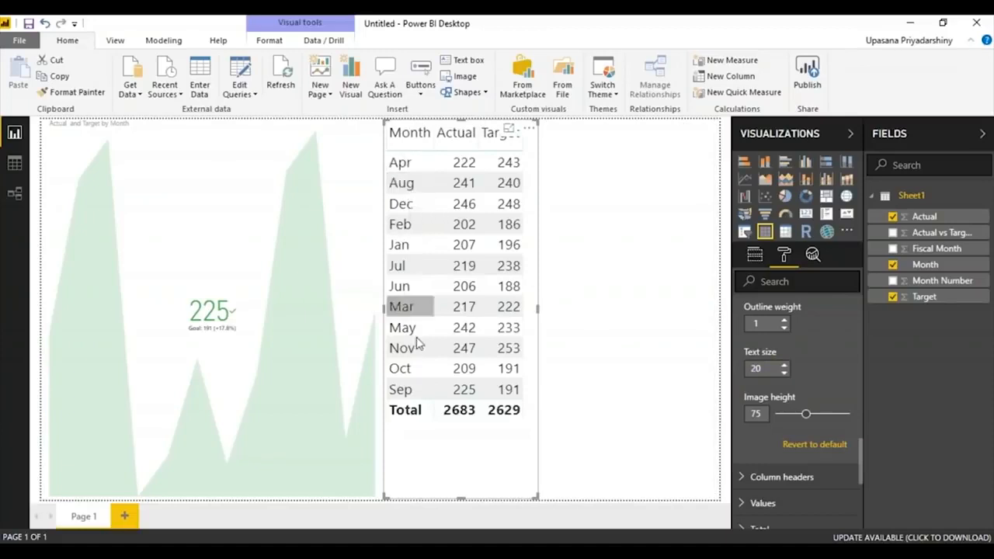
left_click_drag(461, 498, 458, 425)
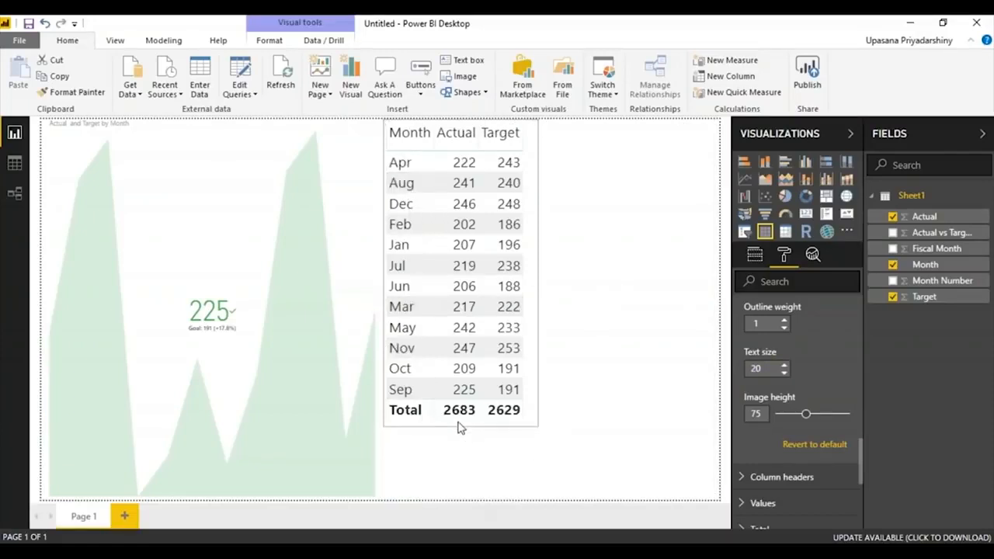
left_click(574, 370)
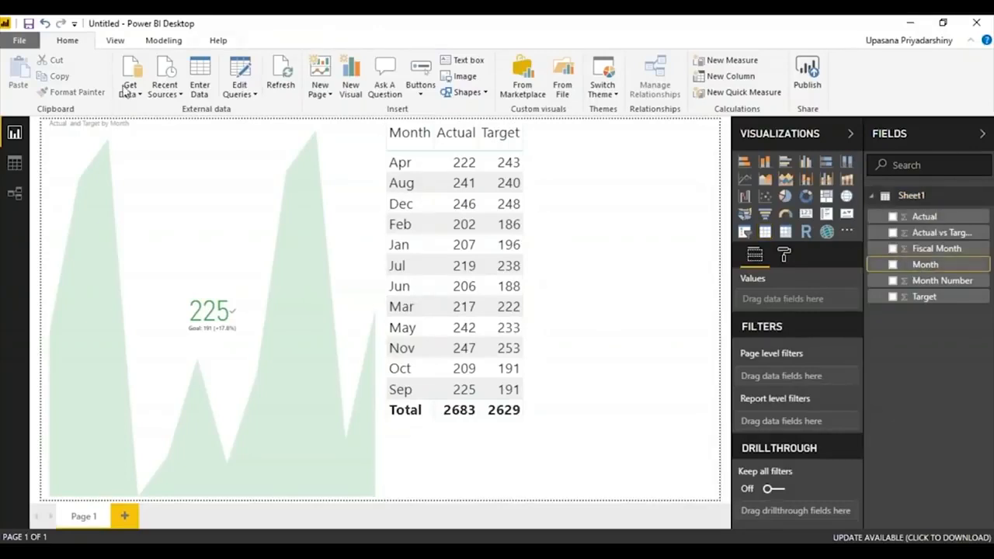
- Sort the Month column by Month Number
left_click(161, 40)
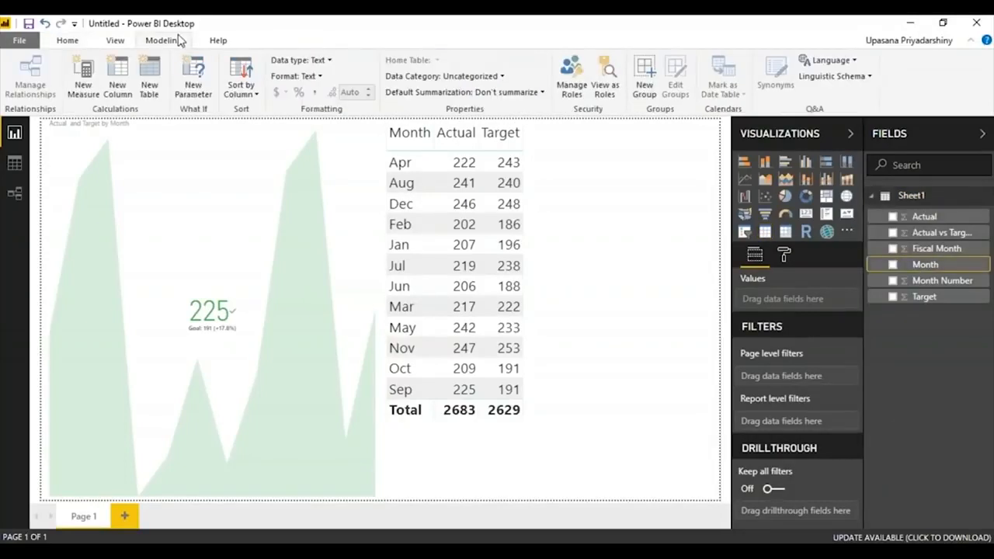
left_click(249, 96)
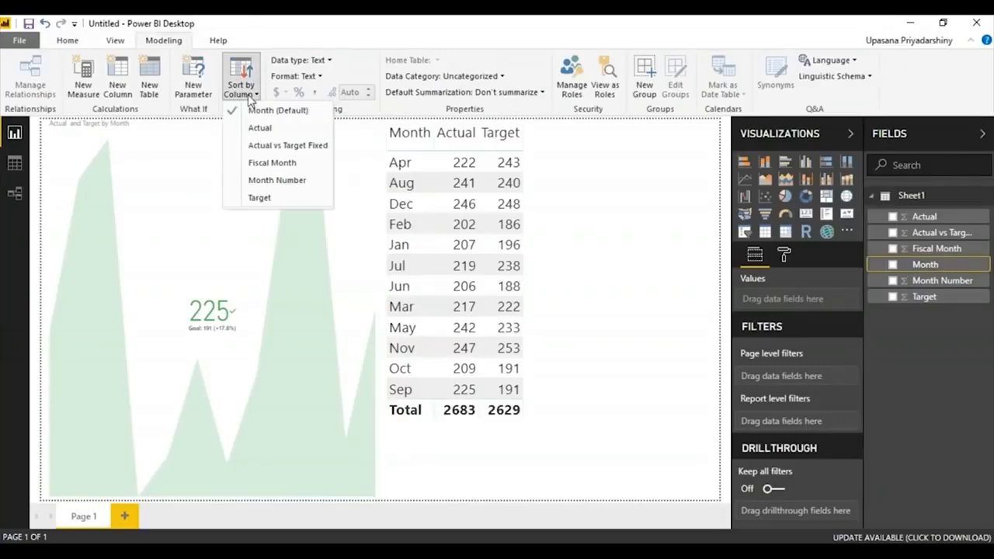
left_click(268, 180)
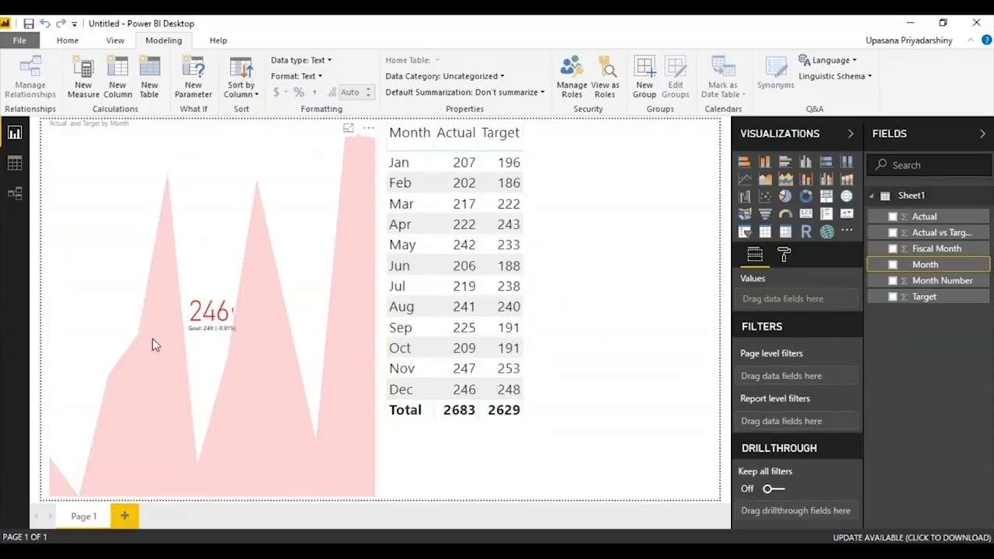
- Examine the KPI's formatting options for Indicator, Trend axis and Goals
left_click(124, 272)
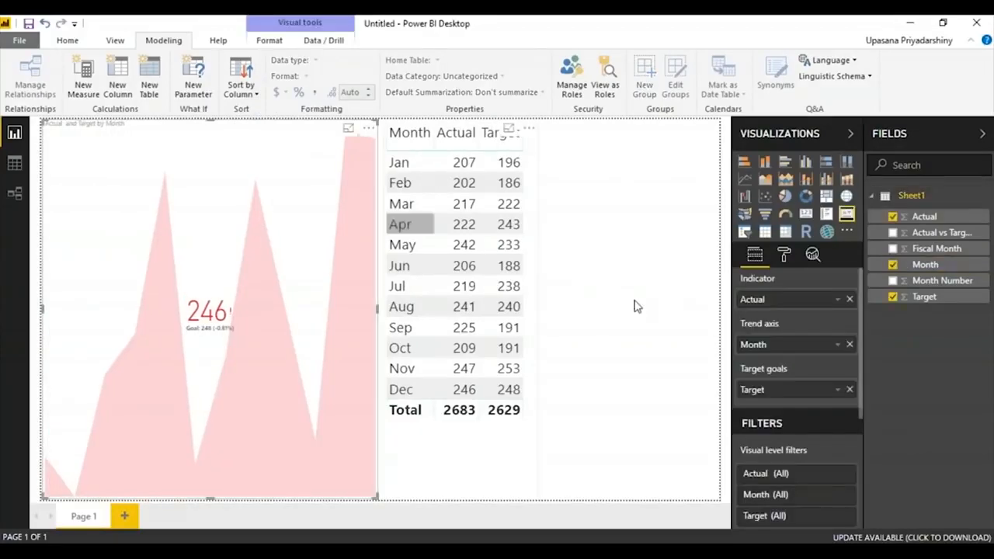
left_click(783, 255)
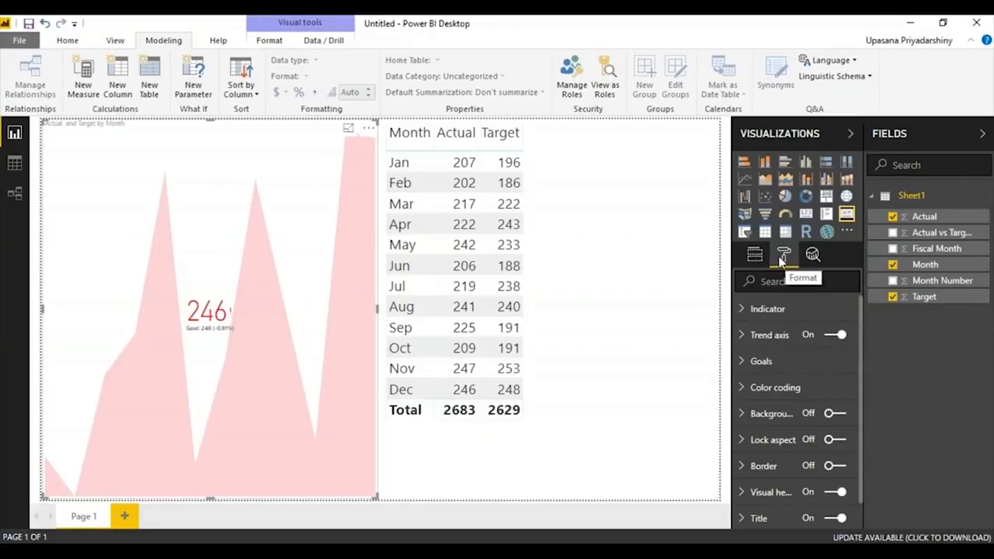
left_click(787, 307)
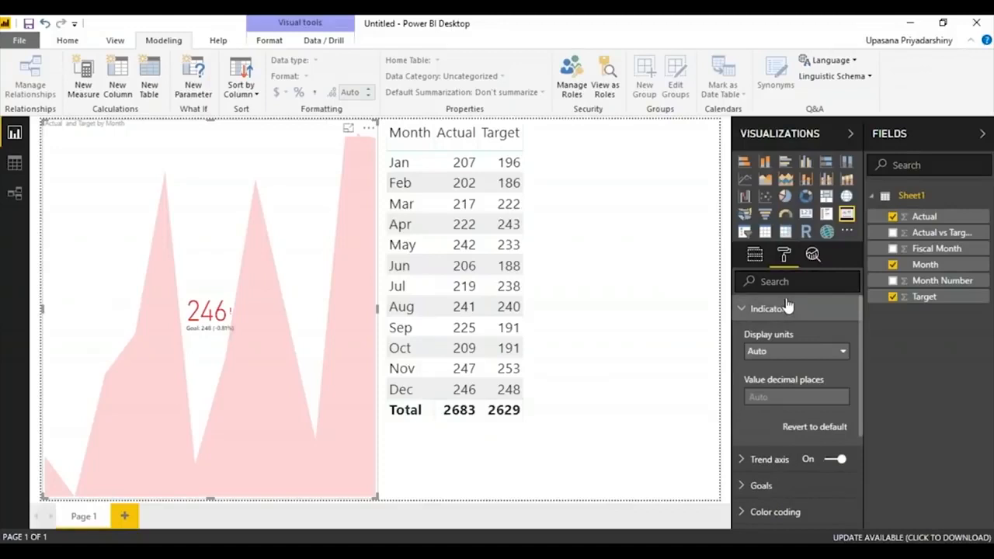
left_click(744, 309)
left_click(748, 338)
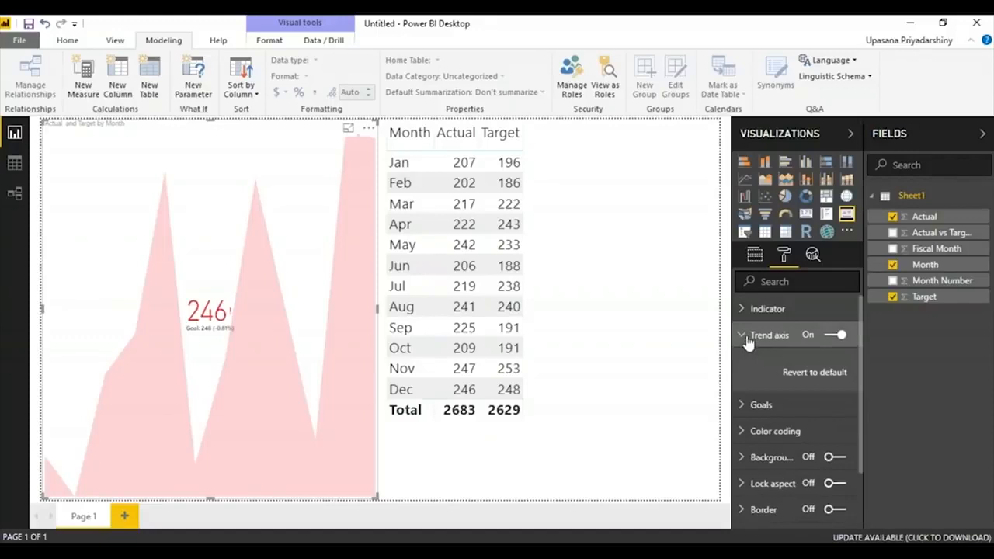
left_click(747, 339)
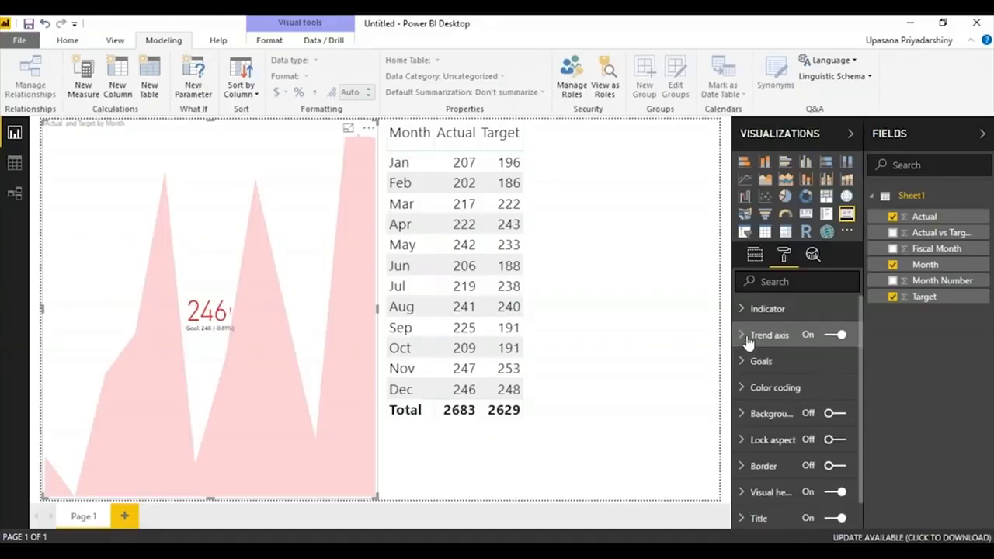
left_click(751, 365)
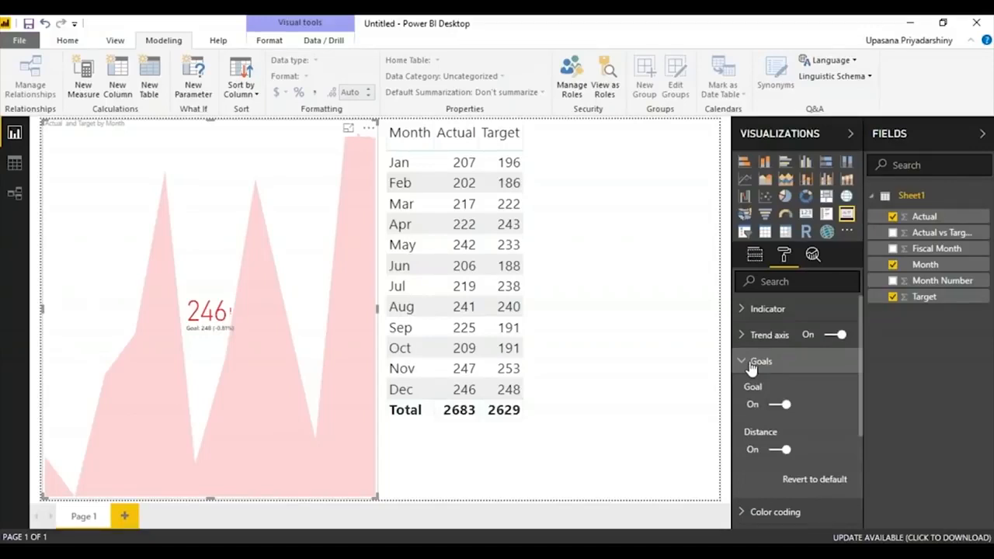
left_click(752, 363)
- Examine the KPI's color coding options and keep the direction on High is good
left_click(752, 387)
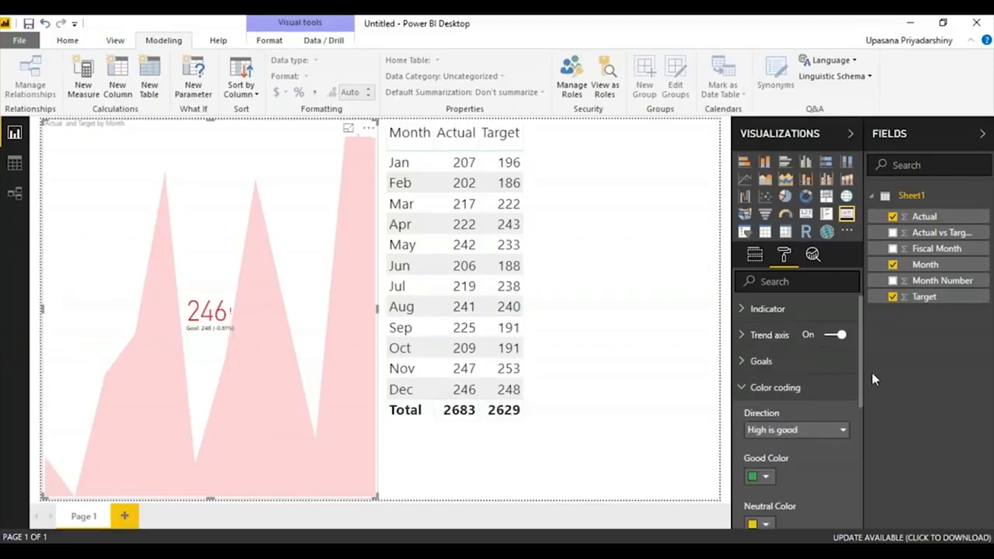
scroll(859, 369, "down", 3)
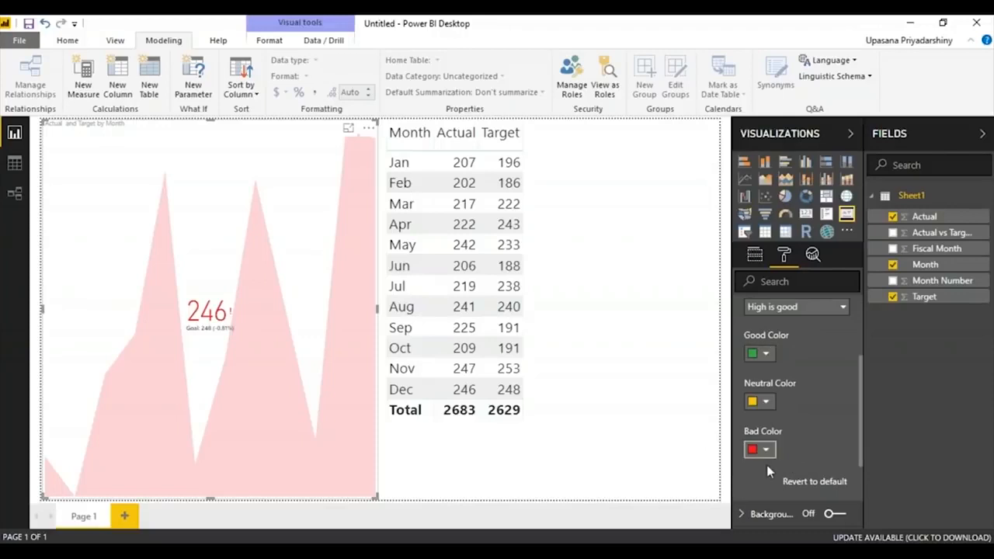
left_click(841, 308)
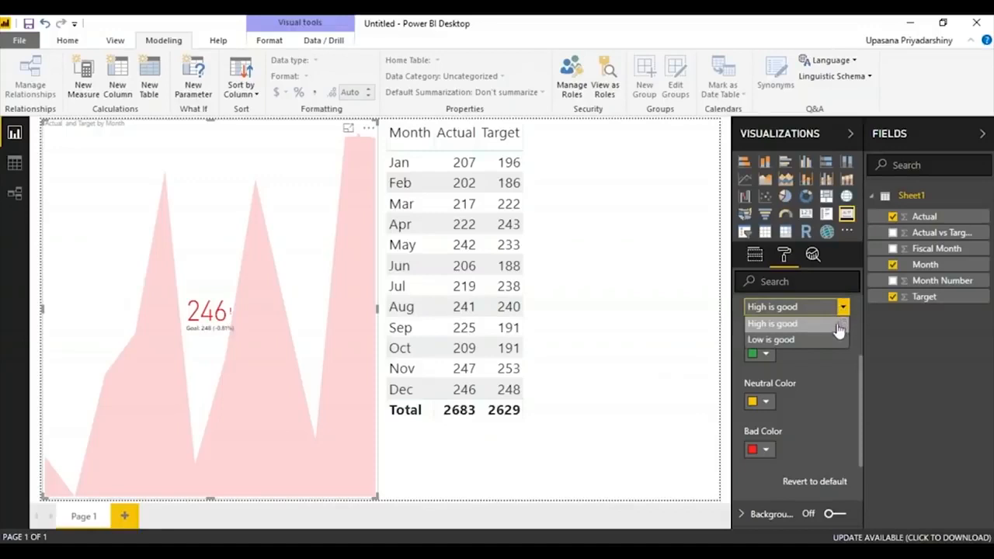
left_click(839, 326)
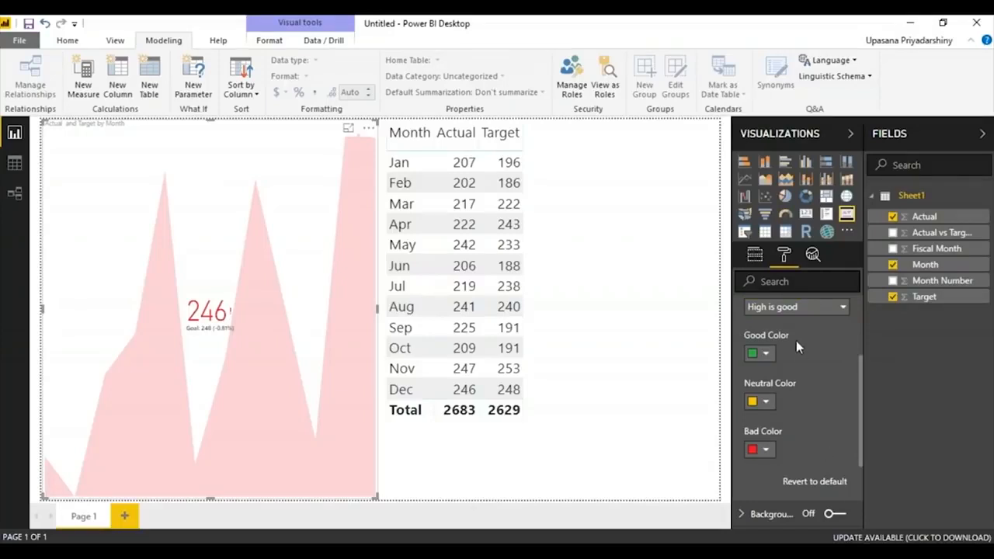
left_click(821, 309)
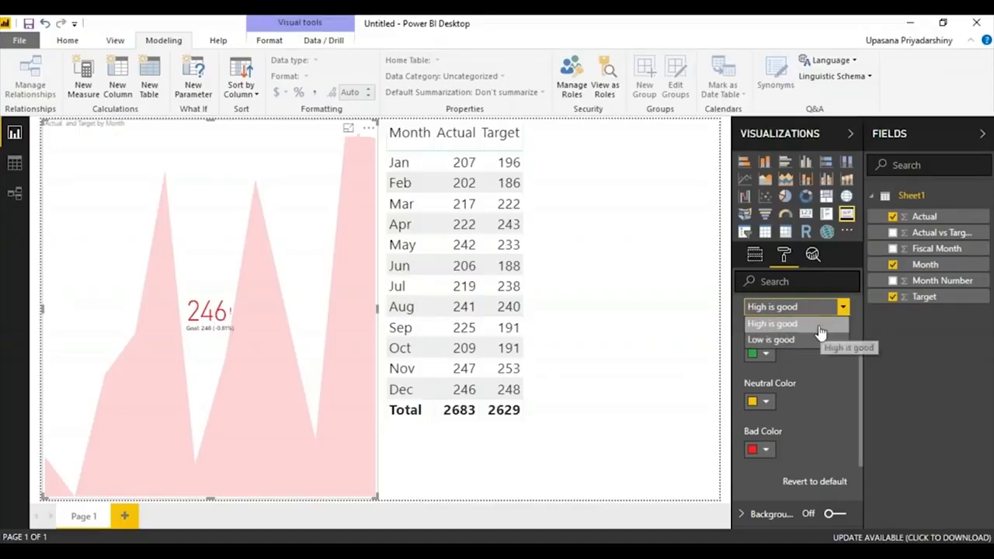
left_click(821, 325)
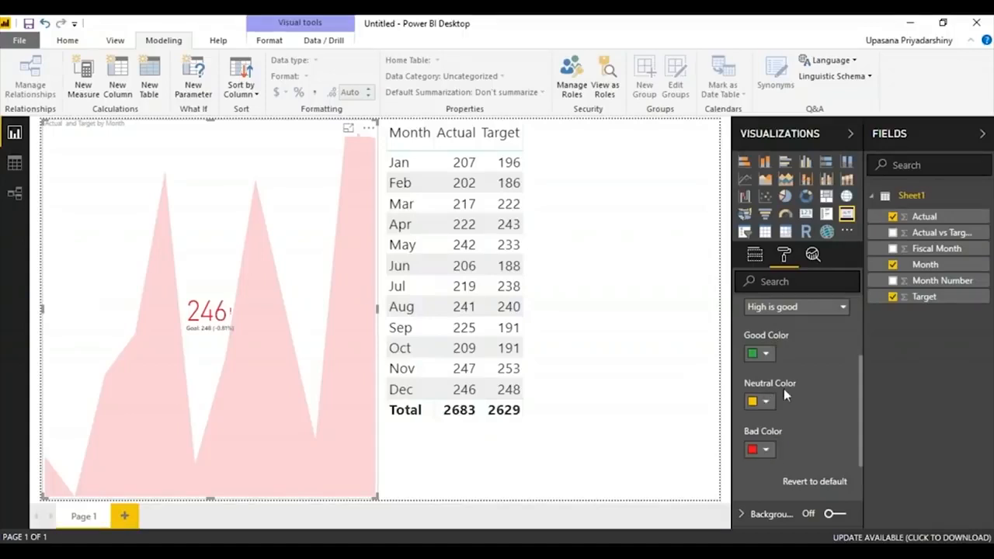
- Delete the Month, Actual and Target table and stretch the KPI across the page width, leaving a free band above it
left_click(754, 254)
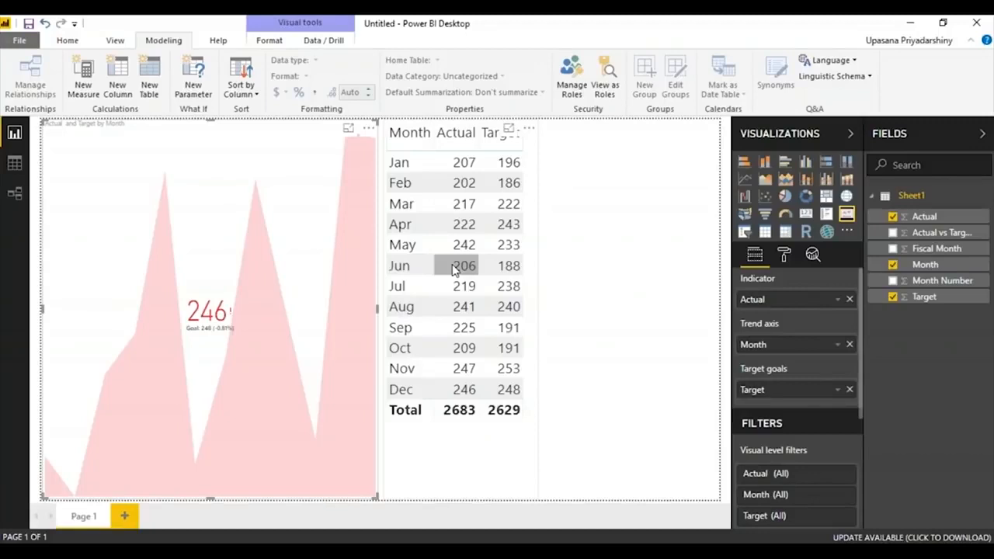
left_click(403, 198)
left_click(535, 131)
left_click(577, 180)
- Create the measure Progress = "Progress this year=" & SUM(Sheet1[Actual ])
left_click(83, 87)
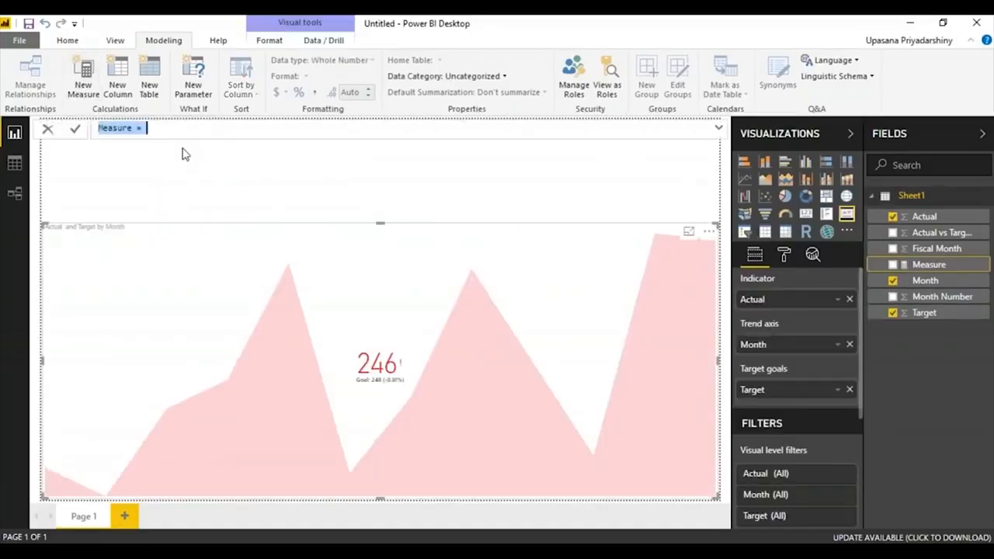
type("Progress = \"Pro")
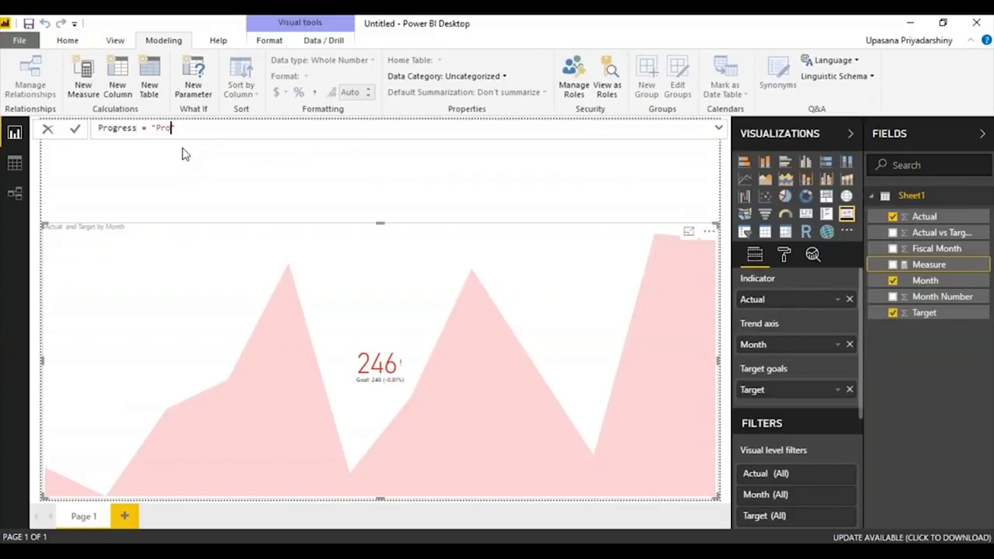
type("gress this year=\" & SUM(")
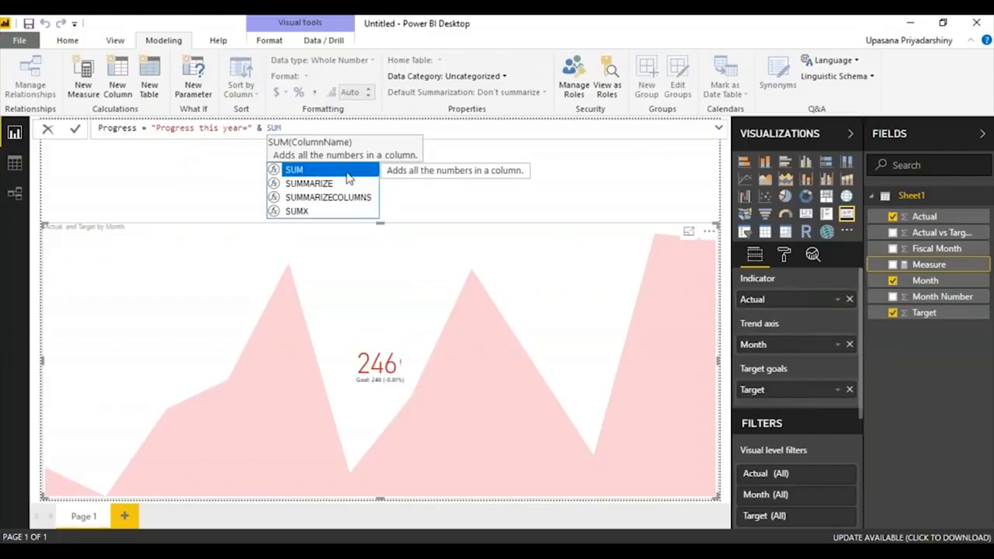
double_click(349, 178)
left_click(354, 187)
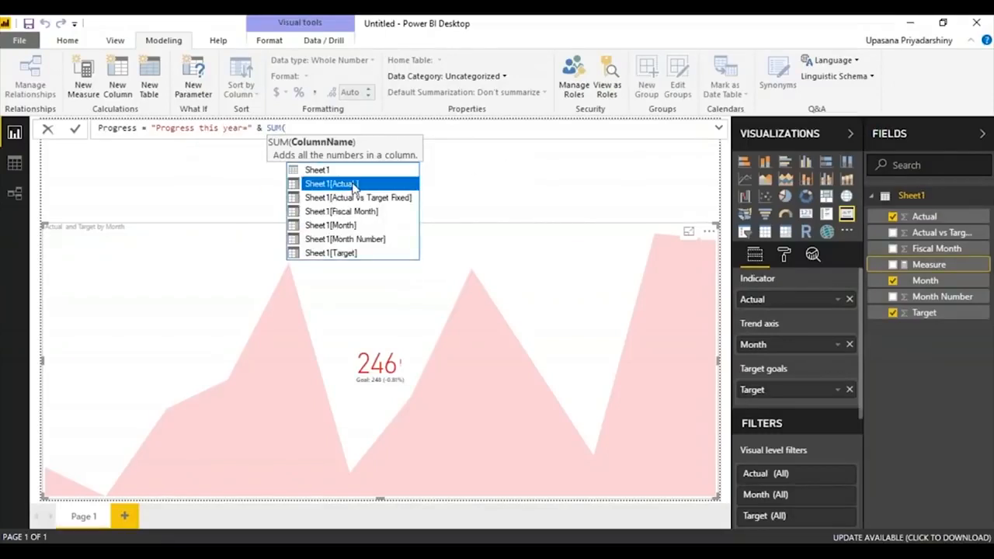
double_click(354, 185)
type(")")
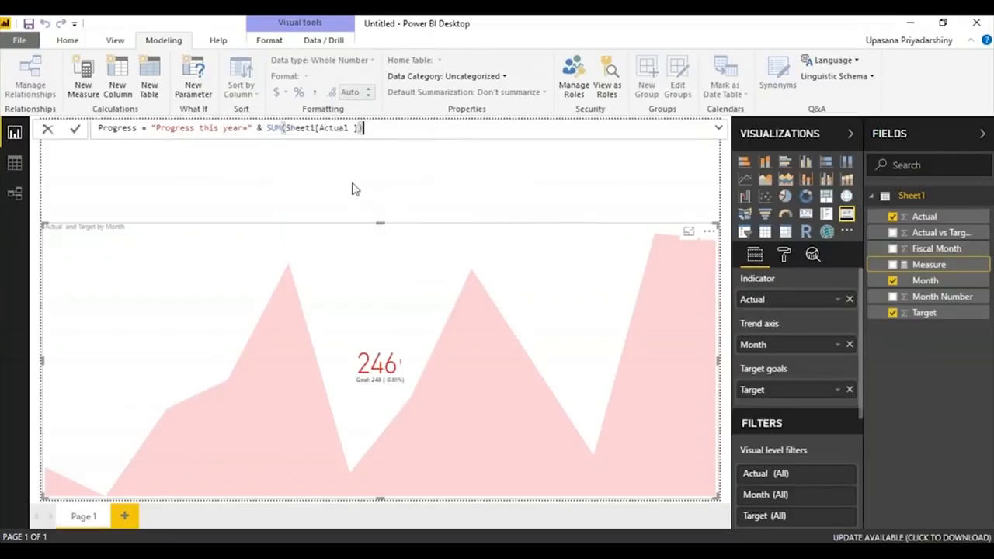
key("Return")
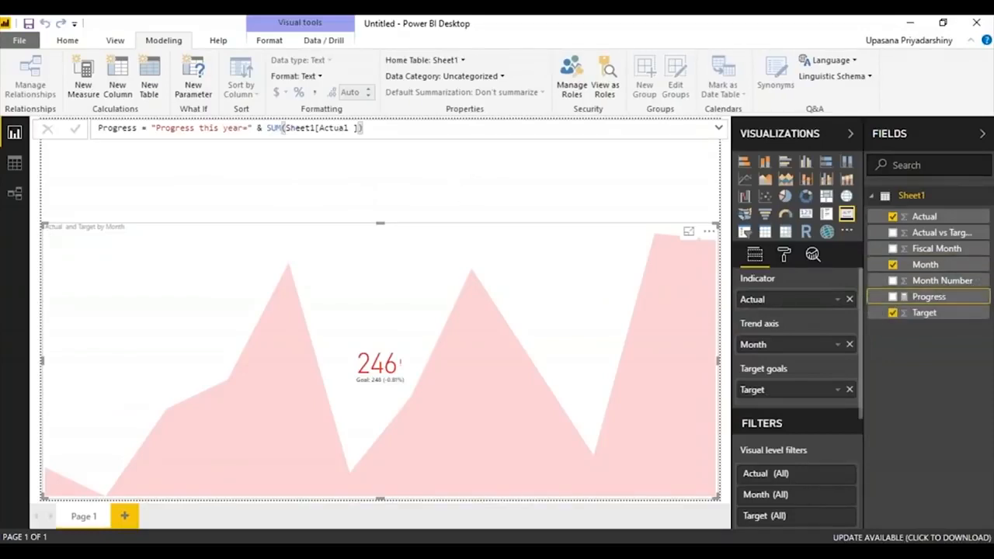
left_click(924, 355)
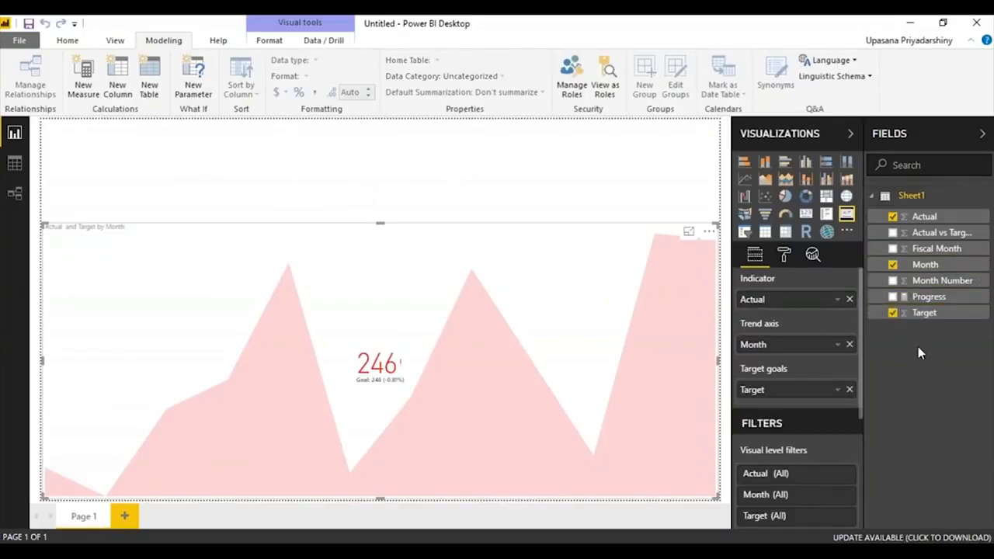
- Add a card showing the Progress measure and shrink it into the upper-left corner of the report page
left_click(806, 216)
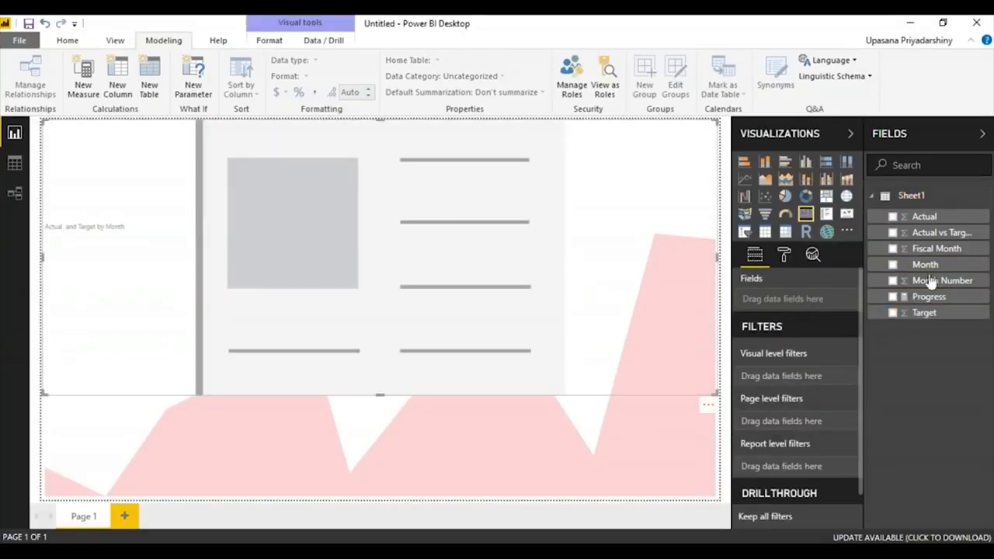
left_click_drag(929, 297, 784, 300)
left_click_drag(391, 393, 397, 217)
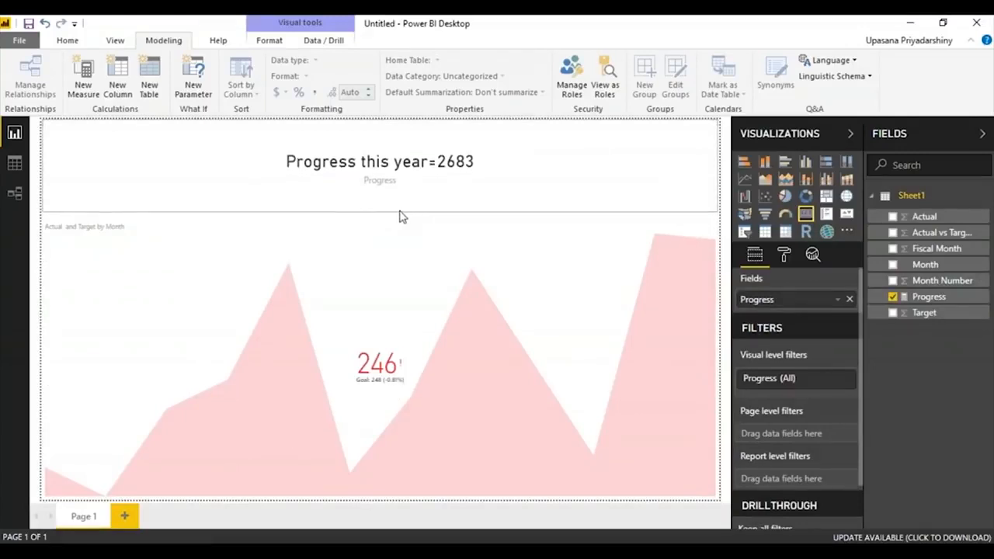
left_click_drag(720, 165, 256, 177)
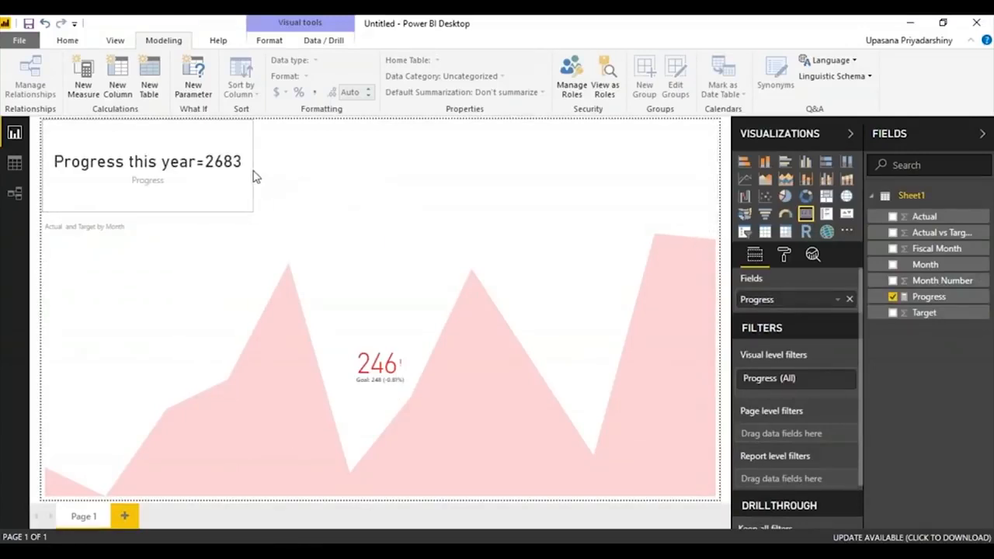
- Narrow the KPI to the left part of the page beneath the Progress card
left_click(360, 289)
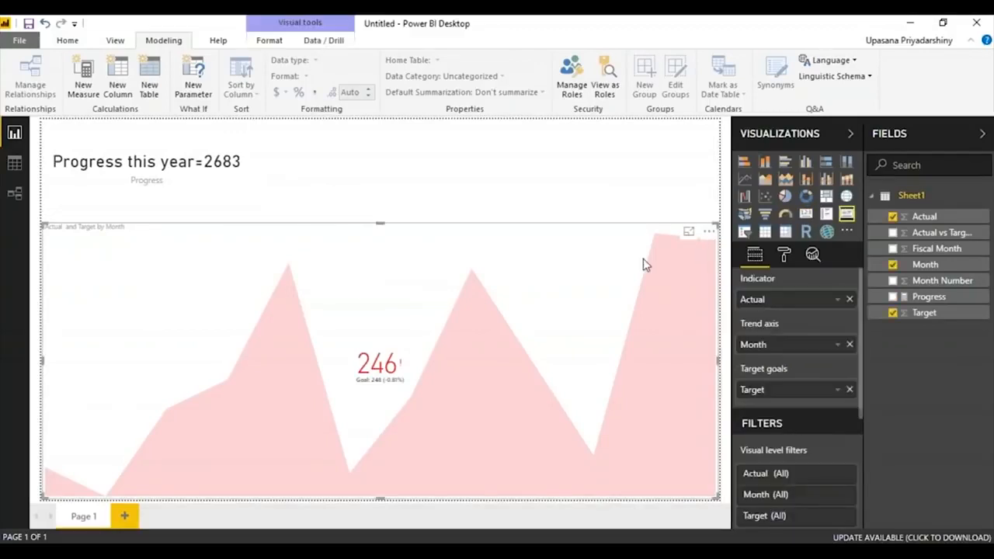
left_click_drag(719, 361, 461, 321)
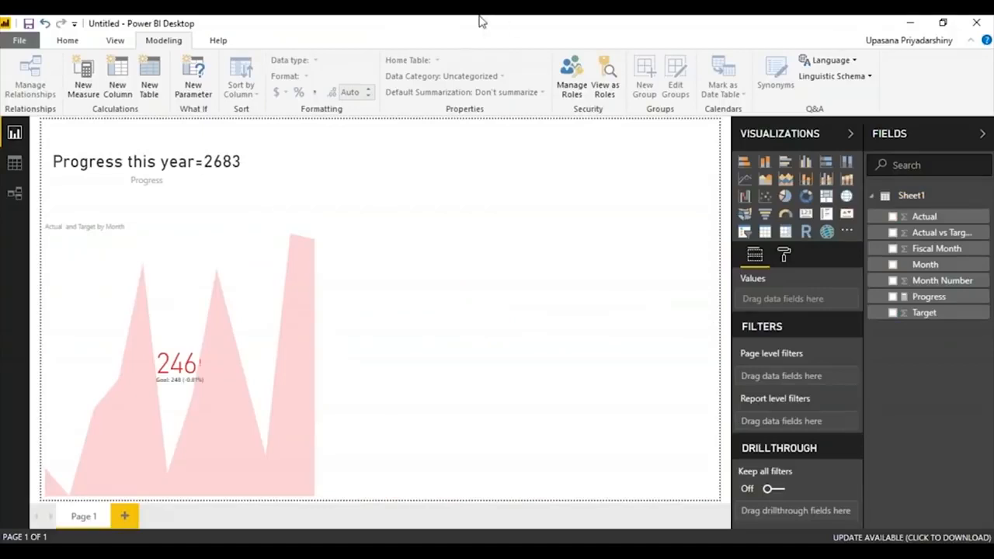
- Find the Power KPI custom visual in the marketplace by searching for power kpi and add it to the report
left_click(67, 41)
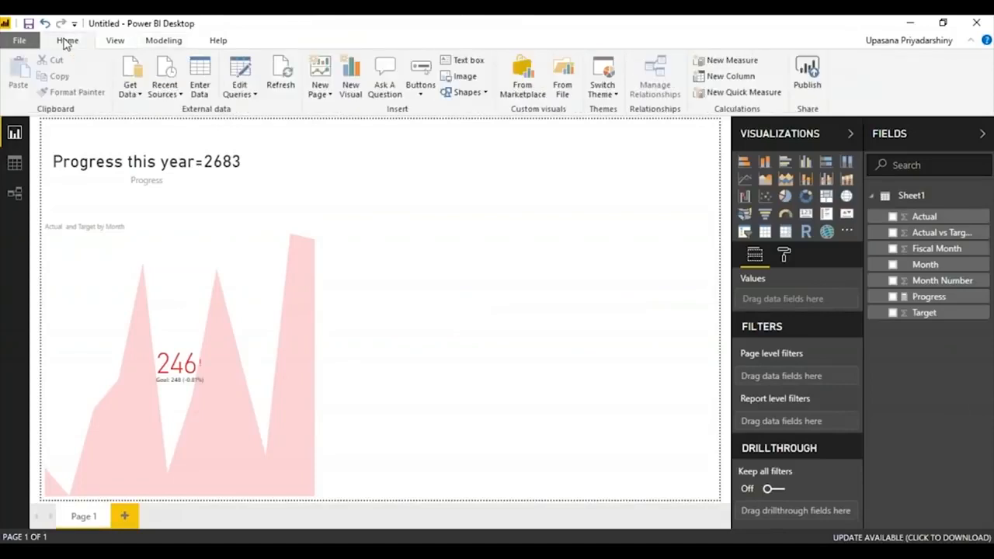
left_click(525, 89)
left_click(297, 167)
type("Power")
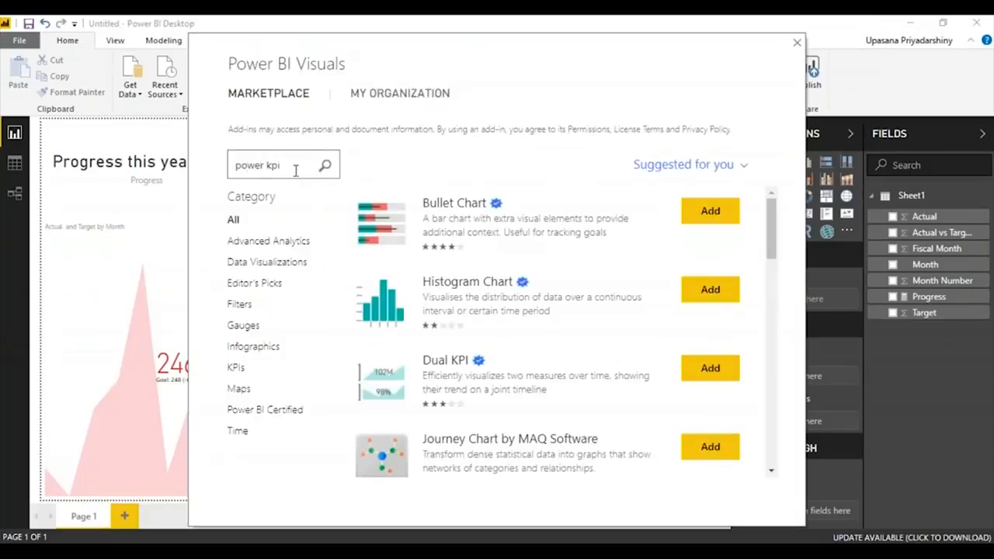
type(" kpi")
key("Return")
left_click(710, 212)
left_click(625, 310)
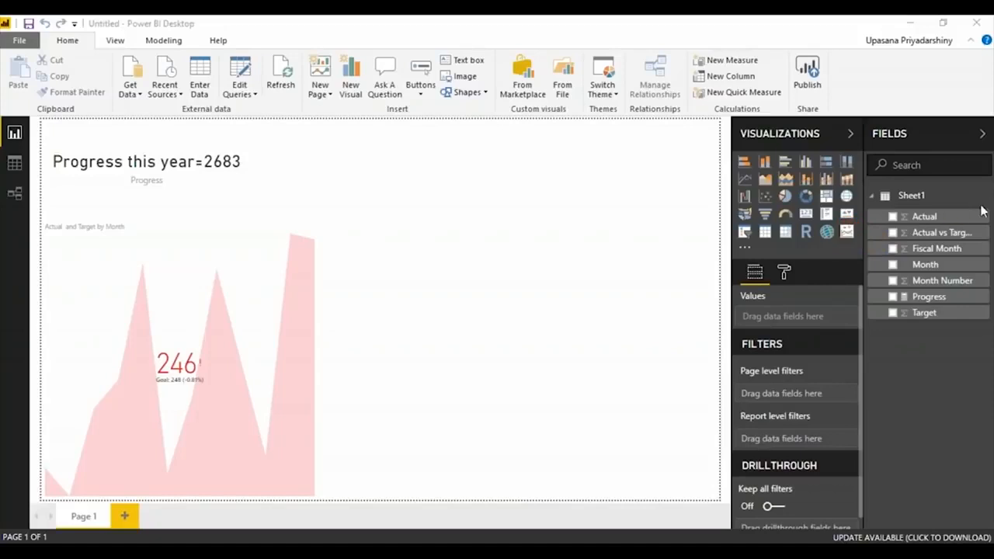
- Insert an empty Power KPI visual, sized to fill the page's upper-right area beside the Progress card
left_click(847, 231)
left_click_drag(439, 167, 693, 166)
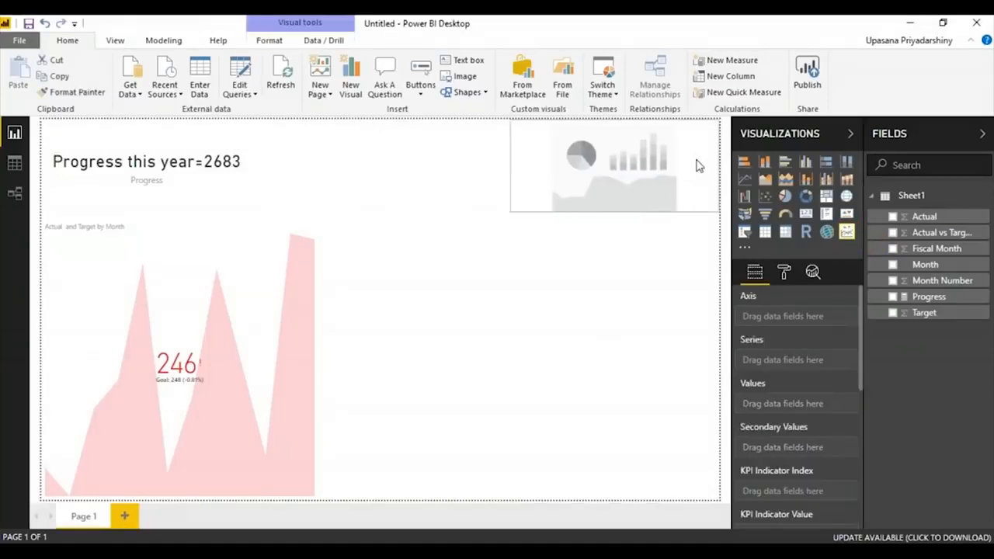
left_click(525, 217)
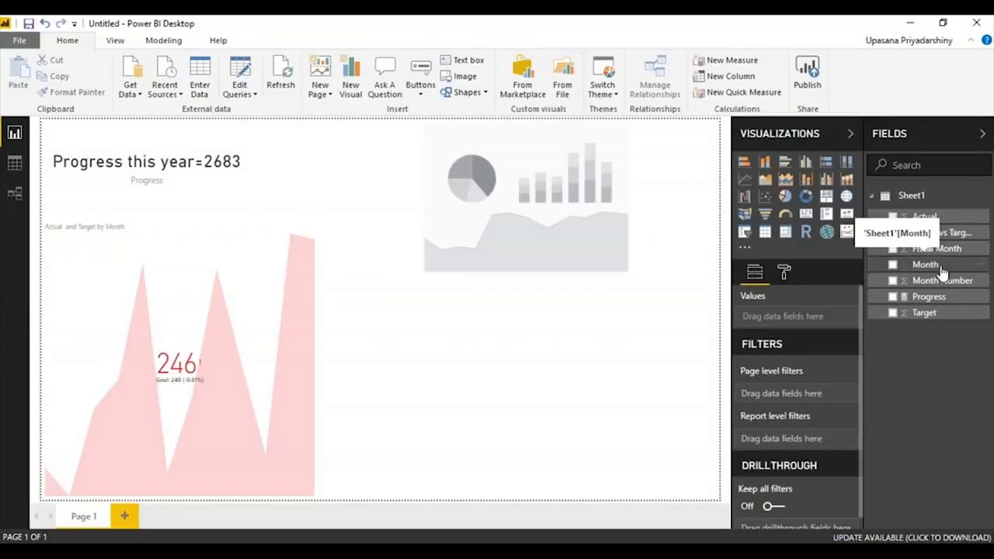
left_click_drag(942, 270, 815, 323)
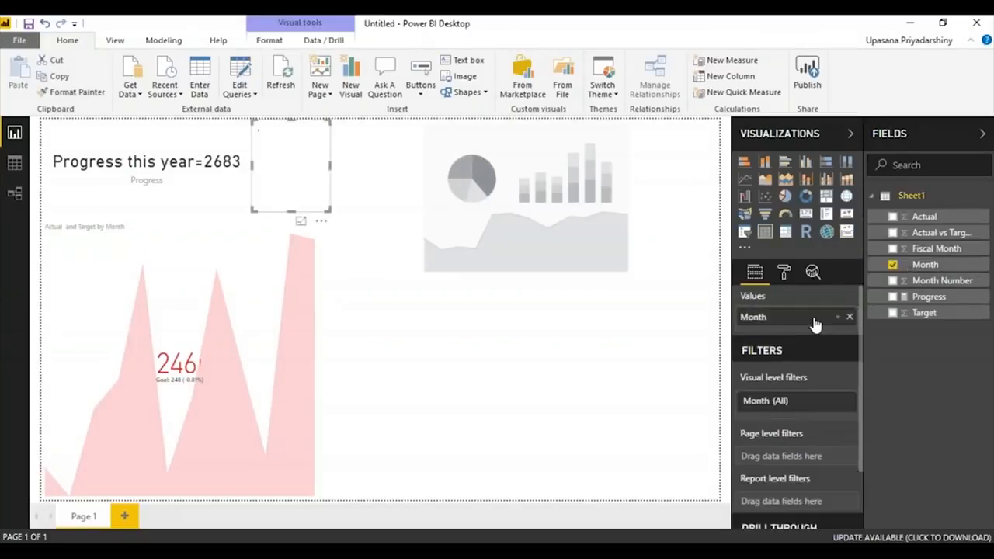
left_click(850, 316)
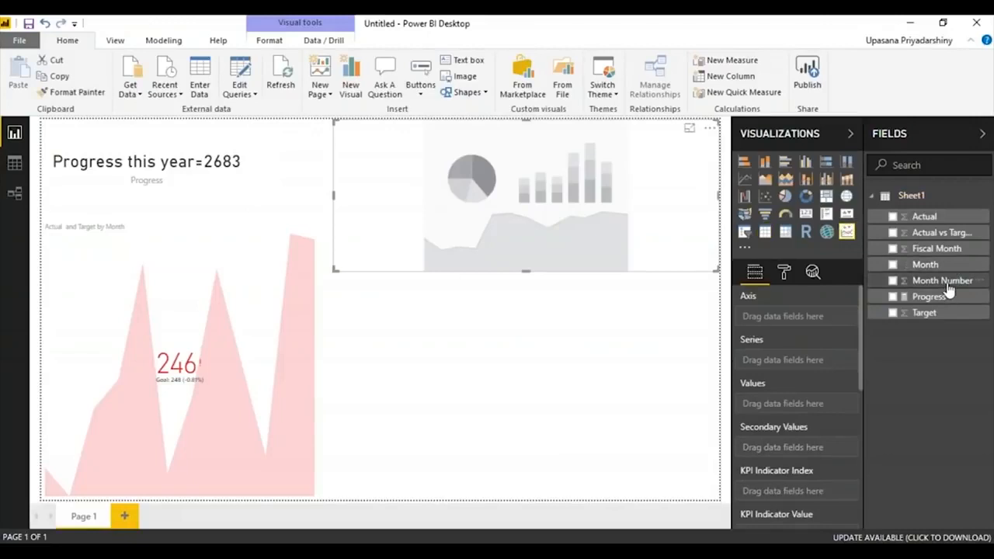
- Assign Month to the Power KPI visual's axis and Actual and Target to its values
left_click_drag(926, 265, 797, 316)
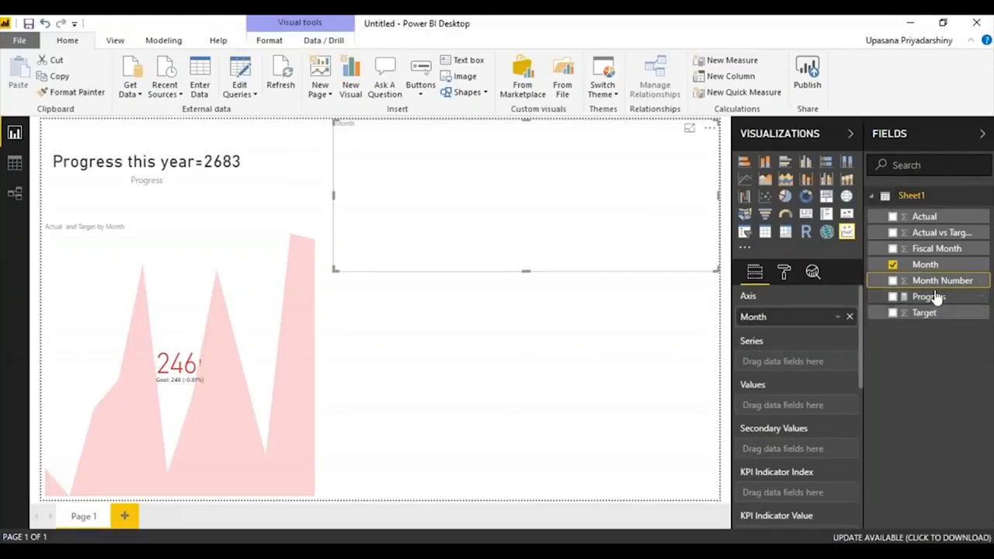
left_click_drag(925, 216, 803, 406)
left_click_drag(955, 320, 770, 422)
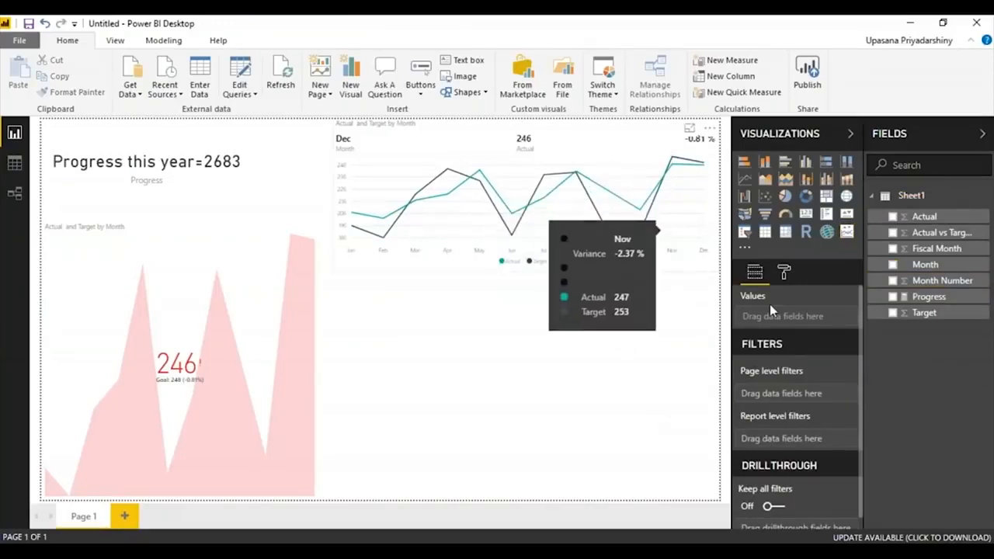
- Change the Power KPI visual's title text to KPI
left_click(793, 277)
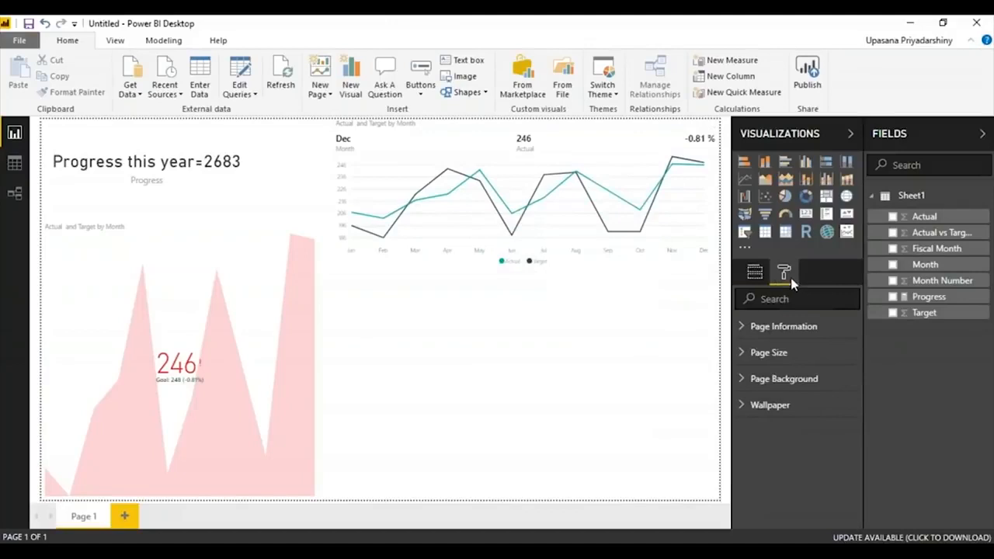
left_click(544, 177)
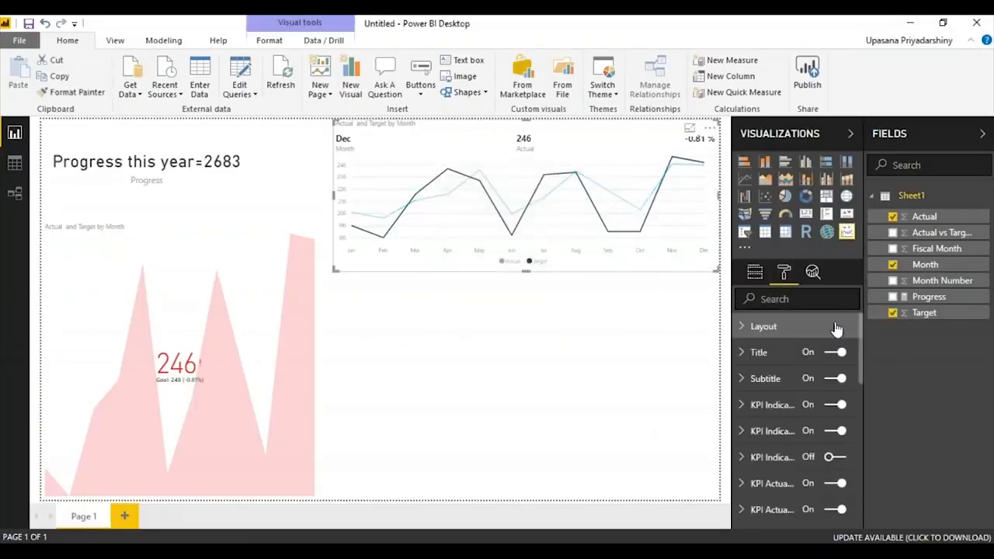
left_click(835, 327)
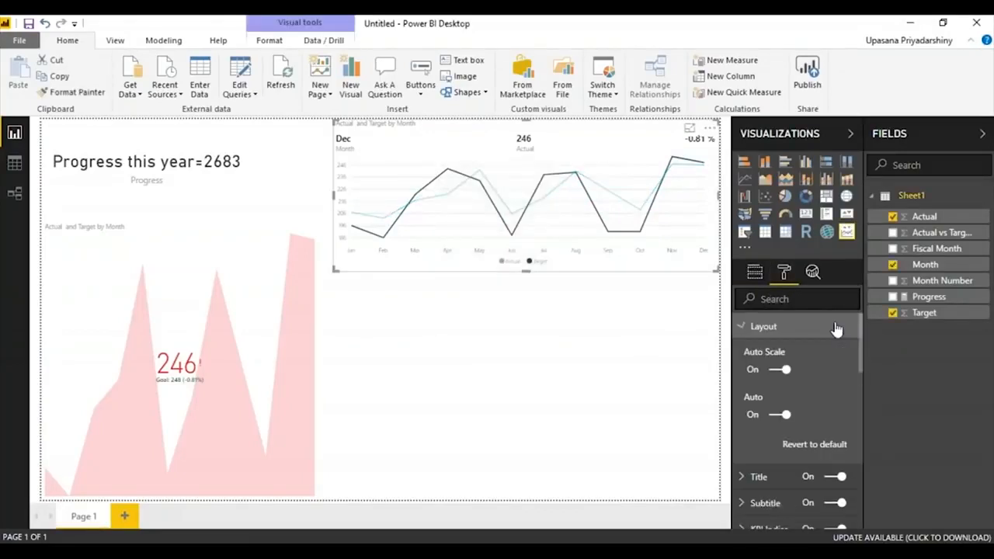
left_click(747, 329)
left_click(755, 354)
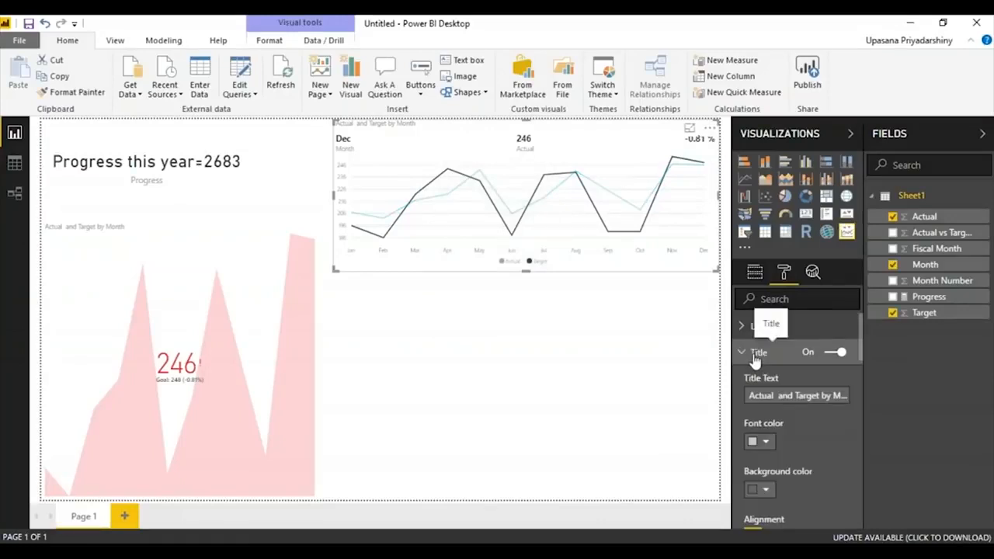
triple_click(769, 398)
type("Month")
key("BackSpace")
type("KPI")
left_click_drag(860, 319, 857, 282)
left_click(755, 272)
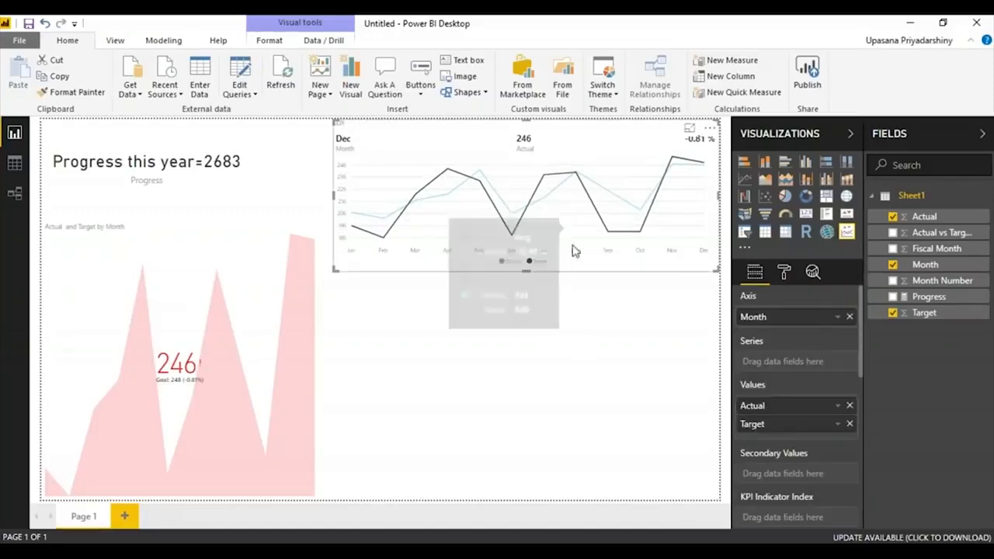
left_click(614, 332)
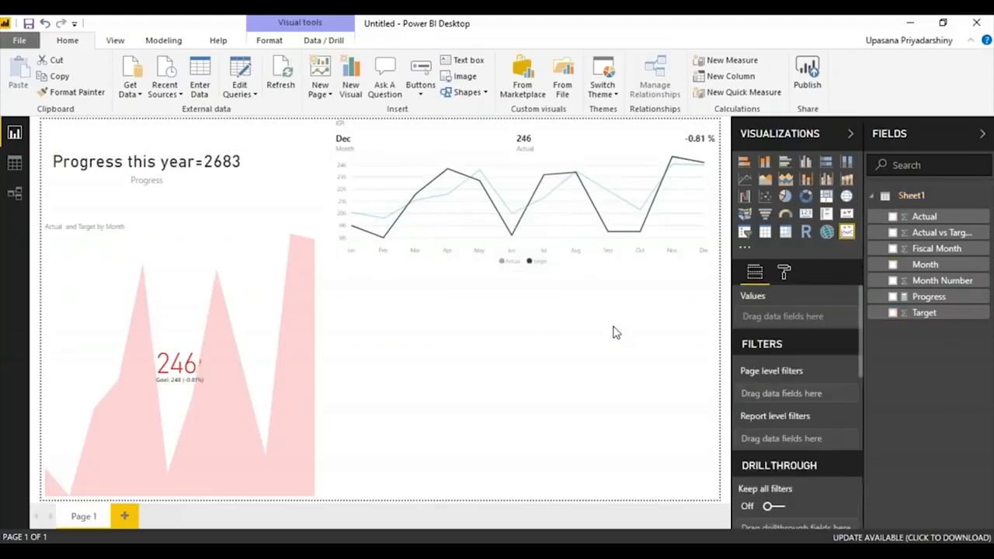
- Find the KPI Indicator custom visual in the marketplace's KPIs category and import it into the report
left_click(533, 92)
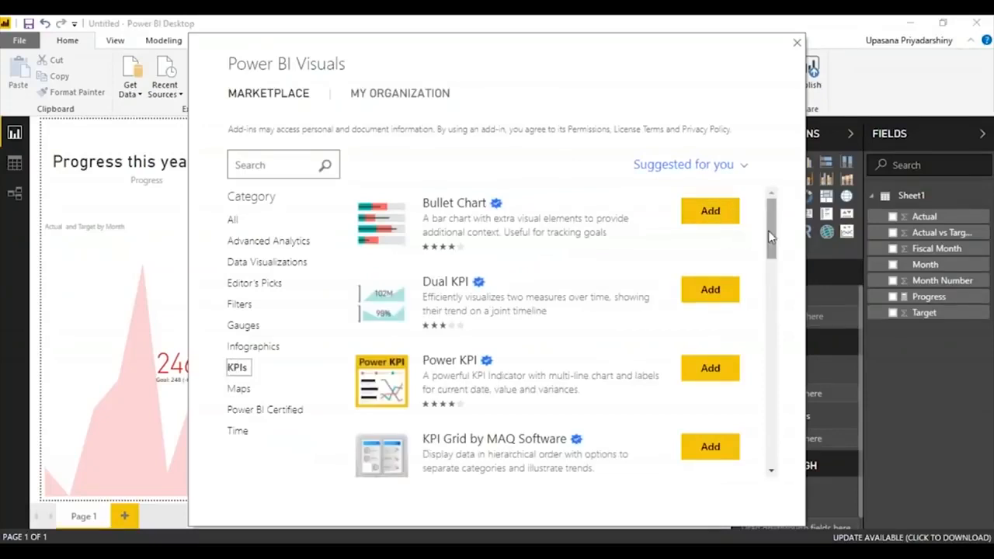
left_click(775, 231)
left_click_drag(777, 235, 833, 487)
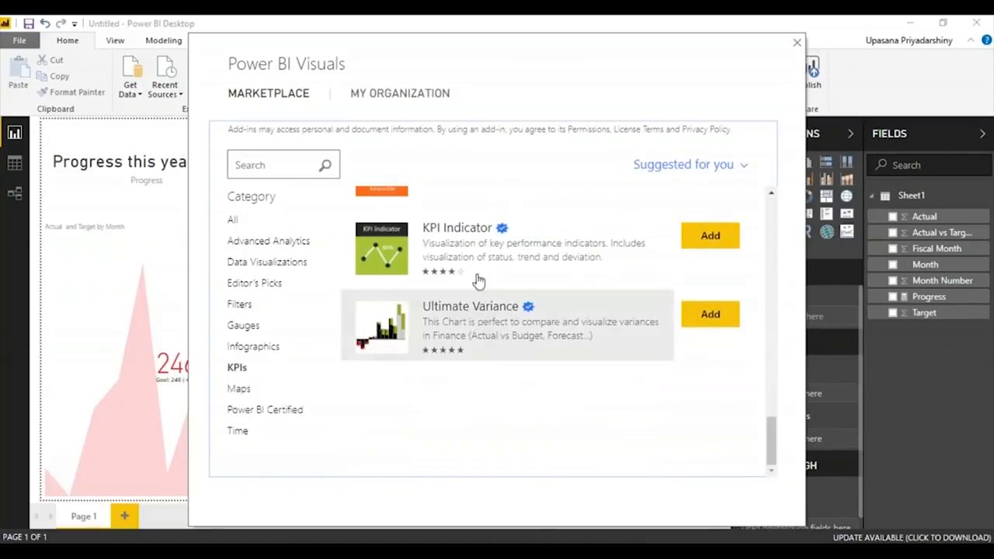
left_click(710, 238)
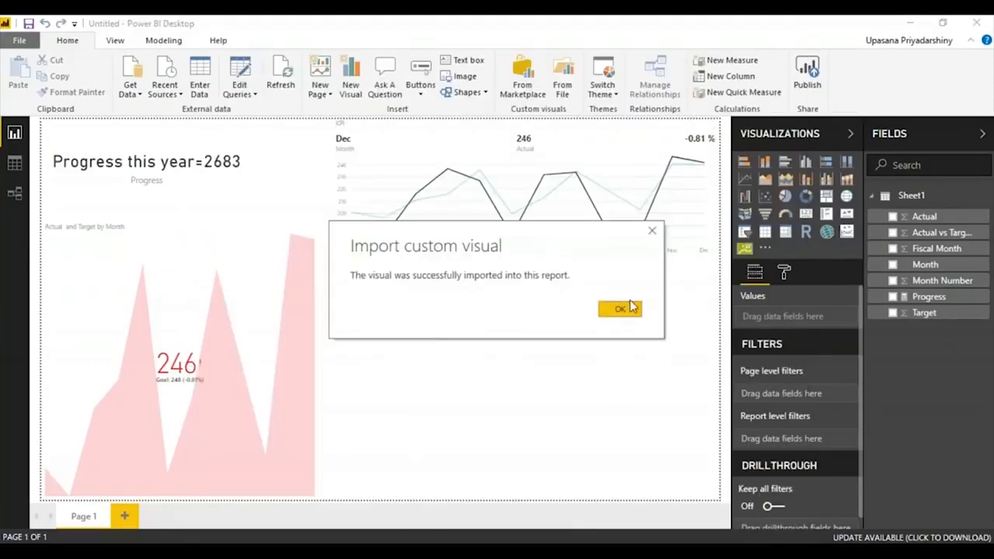
left_click(631, 308)
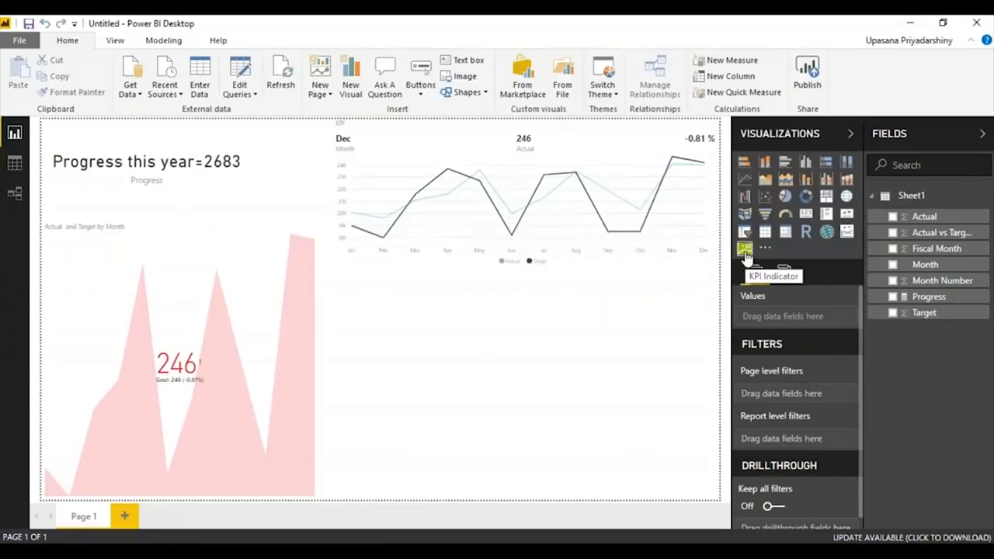
- Insert an empty KPI Indicator visual and size it to fill the space beneath the Power KPI
left_click(746, 257)
left_click_drag(440, 373, 385, 309)
left_click_drag(423, 356, 717, 497)
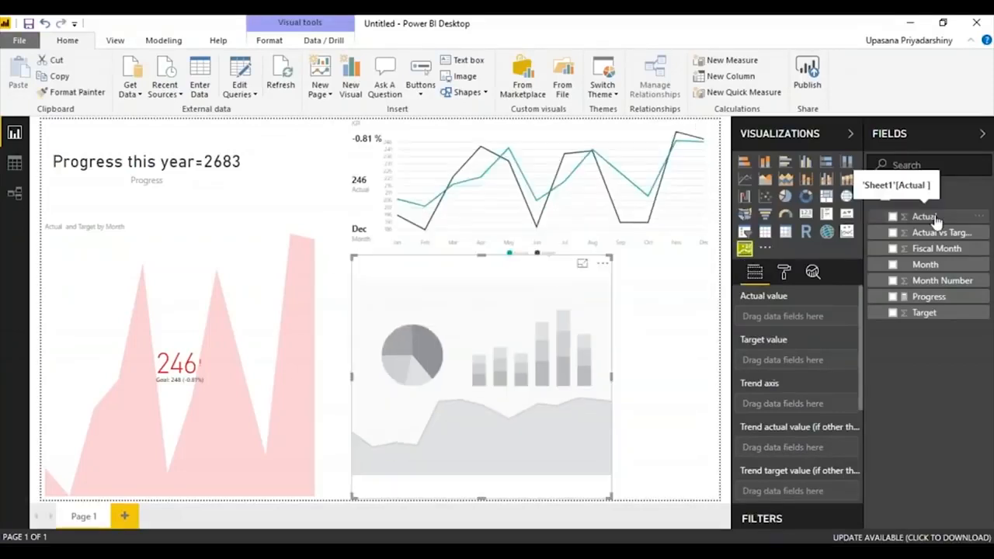
- Assign Actual as the KPI Indicator's actual value and trend axis and Target as its target value, and shrink the visual slightly
left_click_drag(924, 216, 800, 325)
left_click_drag(924, 313, 933, 253)
left_click_drag(924, 216, 777, 407)
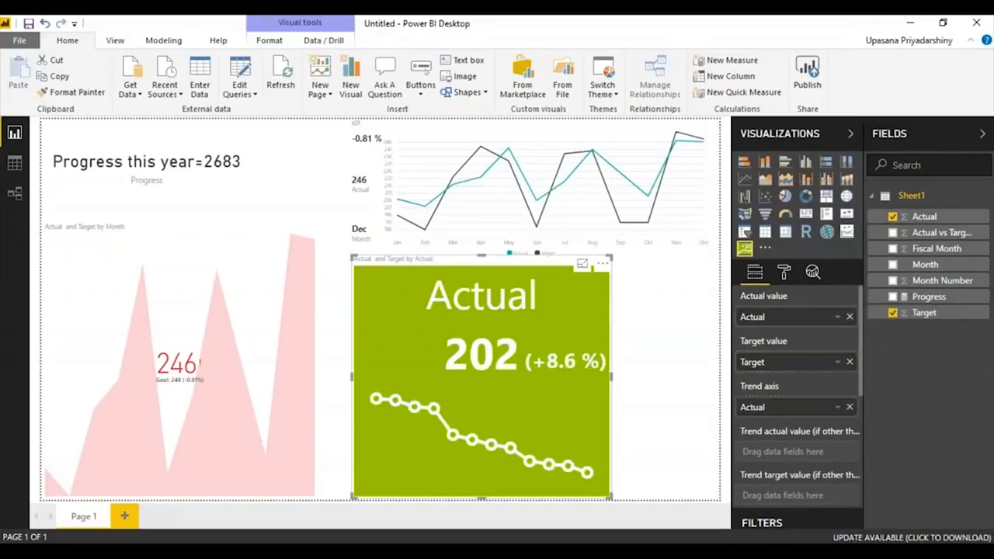
left_click_drag(481, 257, 484, 276)
left_click_drag(612, 377, 590, 399)
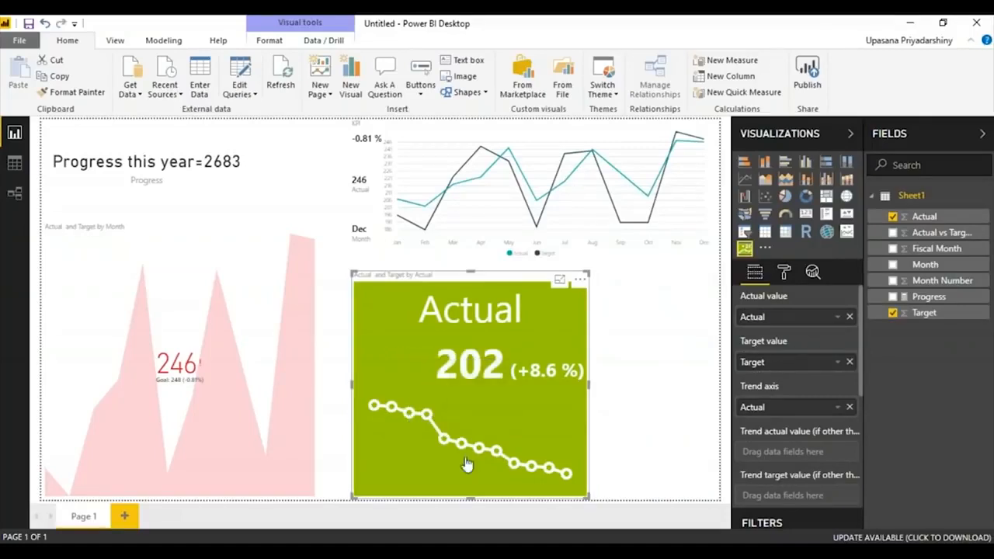
- Try the Line no marker chart type on the KPI Indicator and set it to Bar
left_click(783, 272)
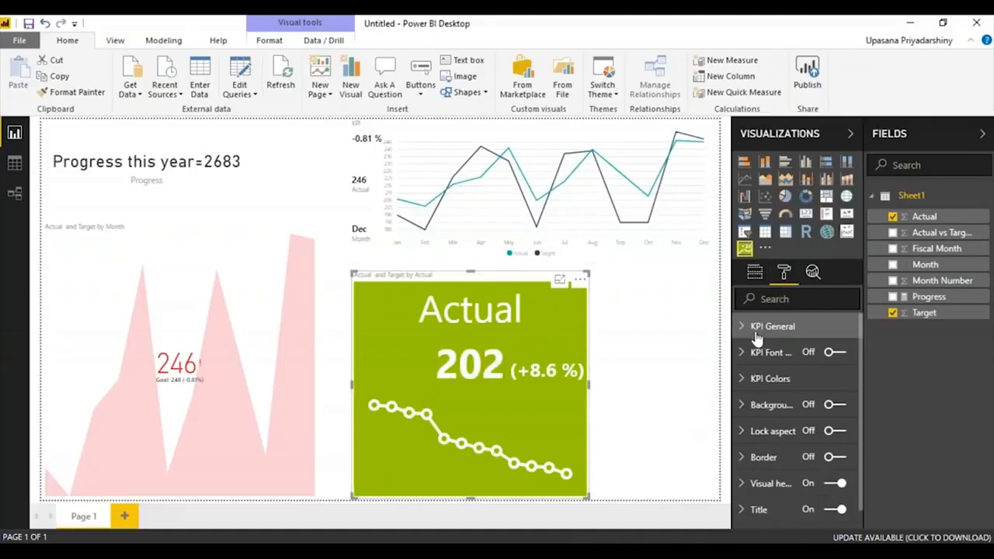
scroll(864, 372, "down", 1)
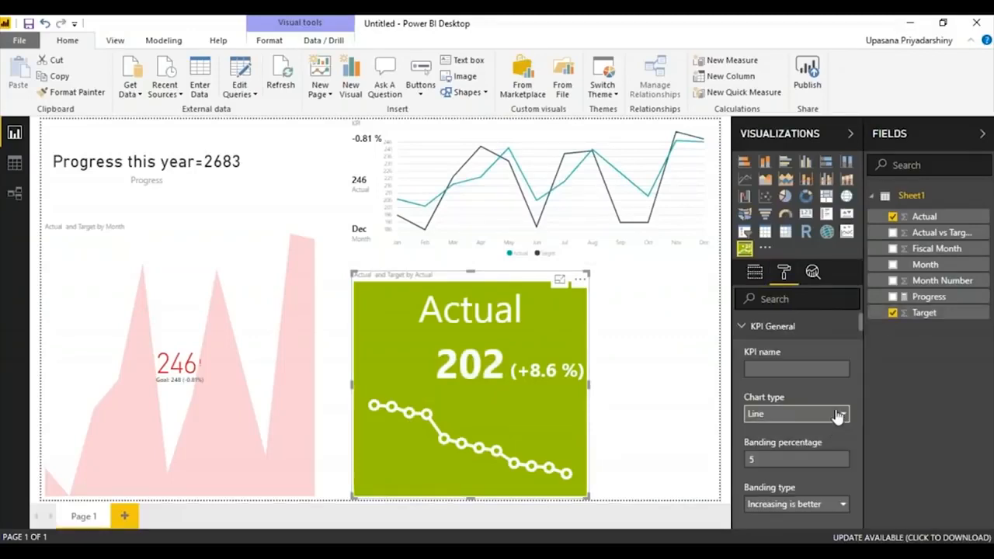
left_click(838, 418)
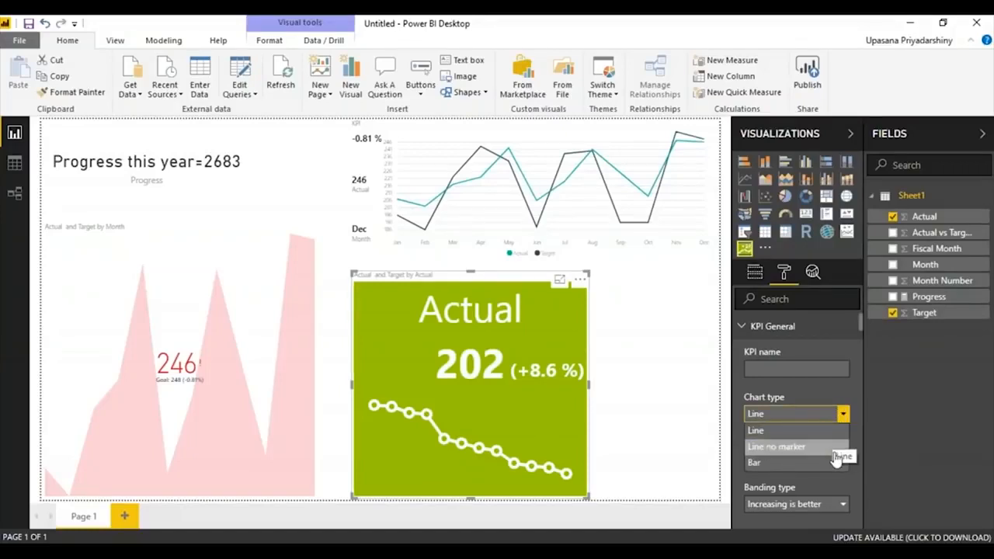
left_click(800, 447)
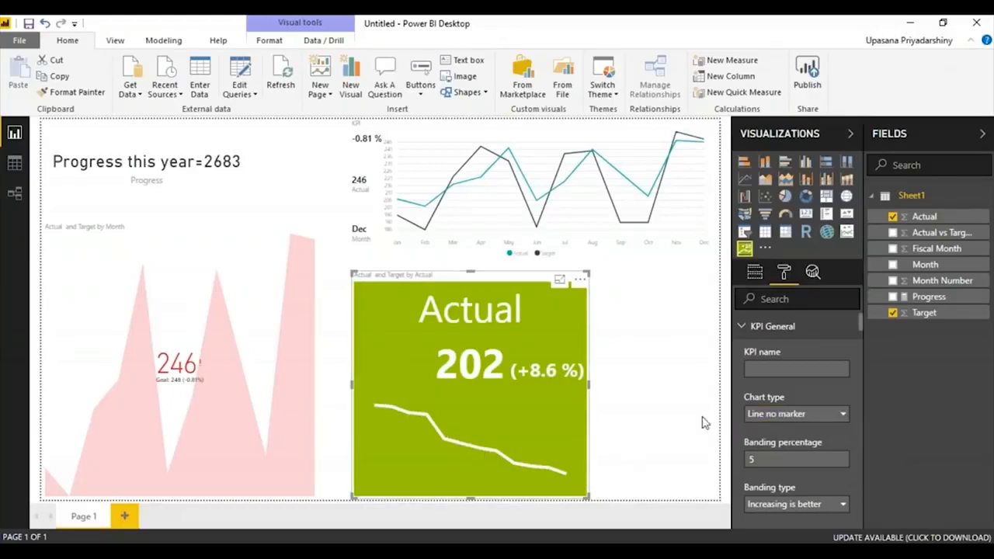
left_click(814, 407)
left_click(811, 462)
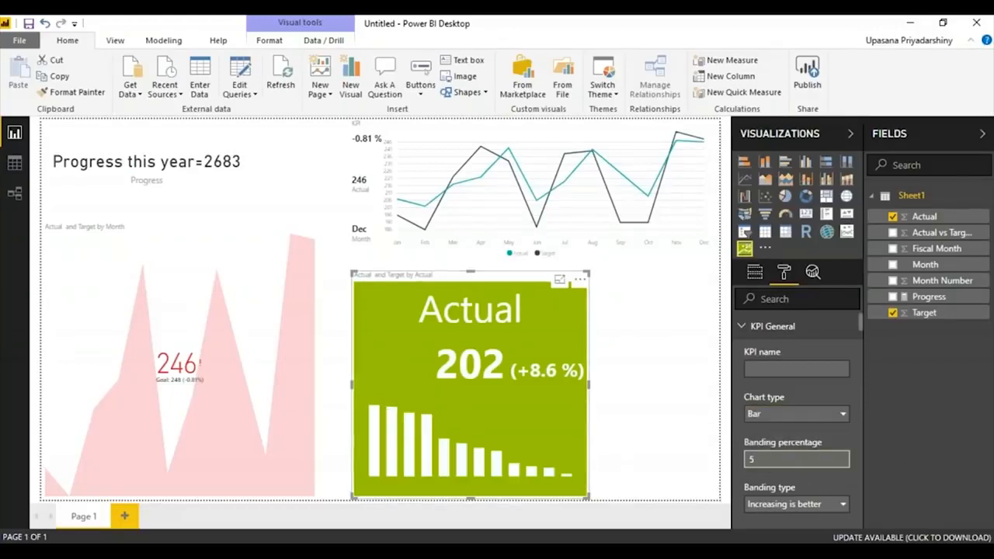
- Review the KPI Indicator's banding type options, keeping Increasing is better, and deselect the visual
left_click(842, 505)
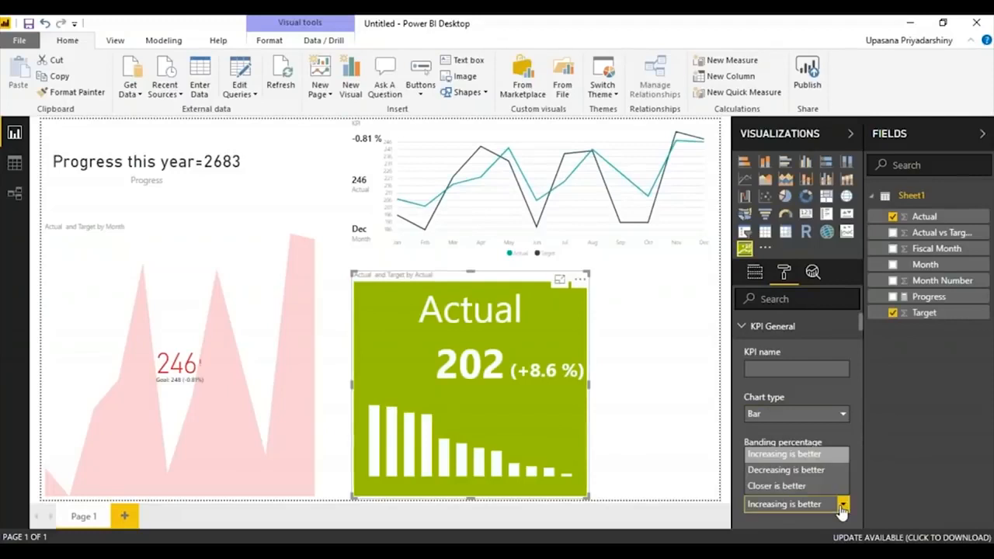
left_click(820, 461)
left_click(901, 485)
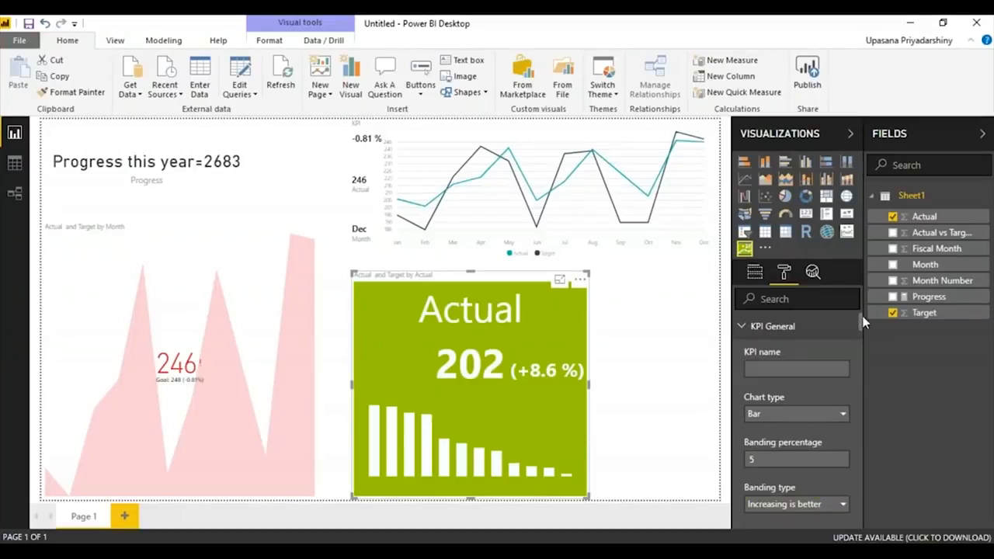
mouse_move(865, 340)
left_mouse_down()
mouse_move(867, 472)
mouse_move(853, 319)
mouse_move(852, 499)
mouse_move(853, 329)
left_mouse_up()
left_click(657, 342)
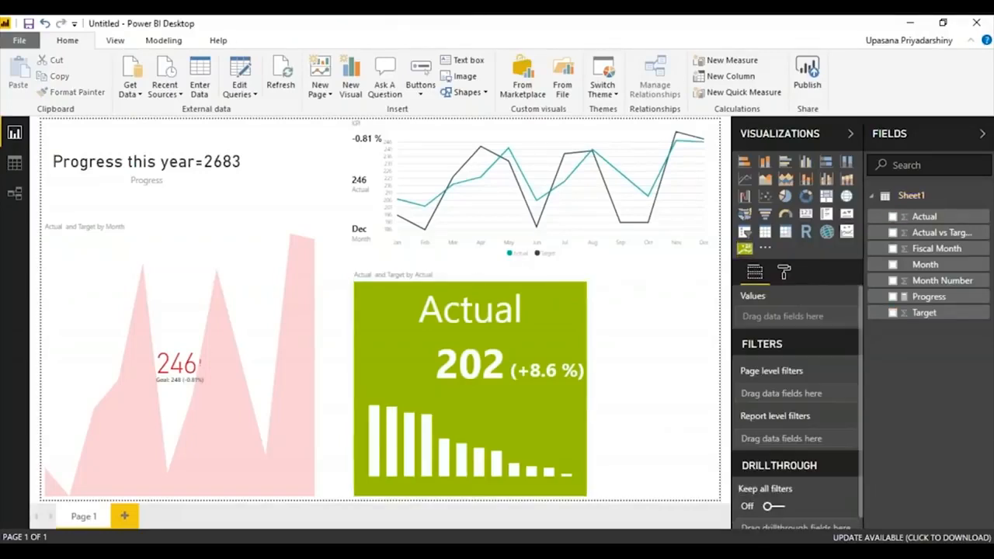
- Add a Month slicer beside the KPI Indicator and turn off its Single Select option
left_click(745, 231)
left_click(893, 264)
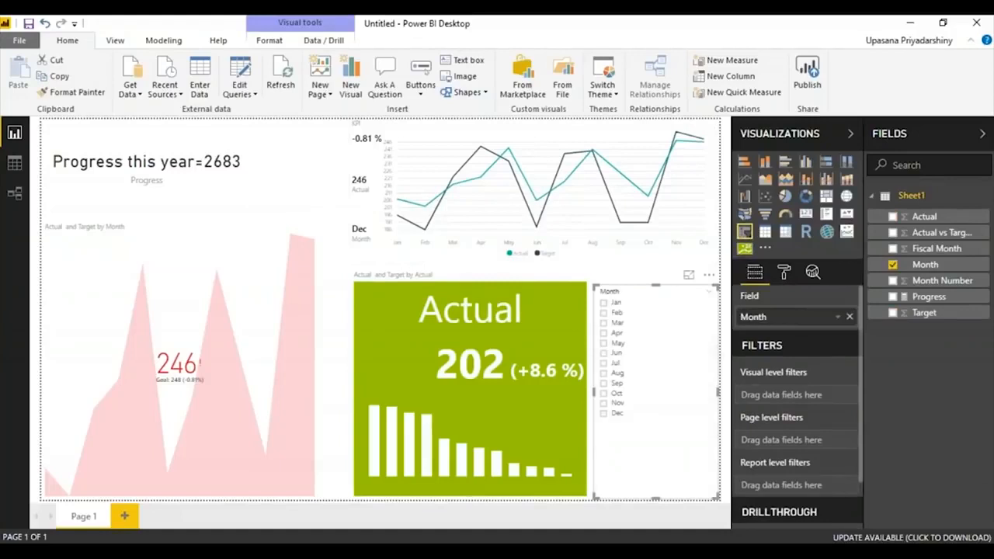
left_click(604, 303)
left_click(604, 312)
left_click(604, 303)
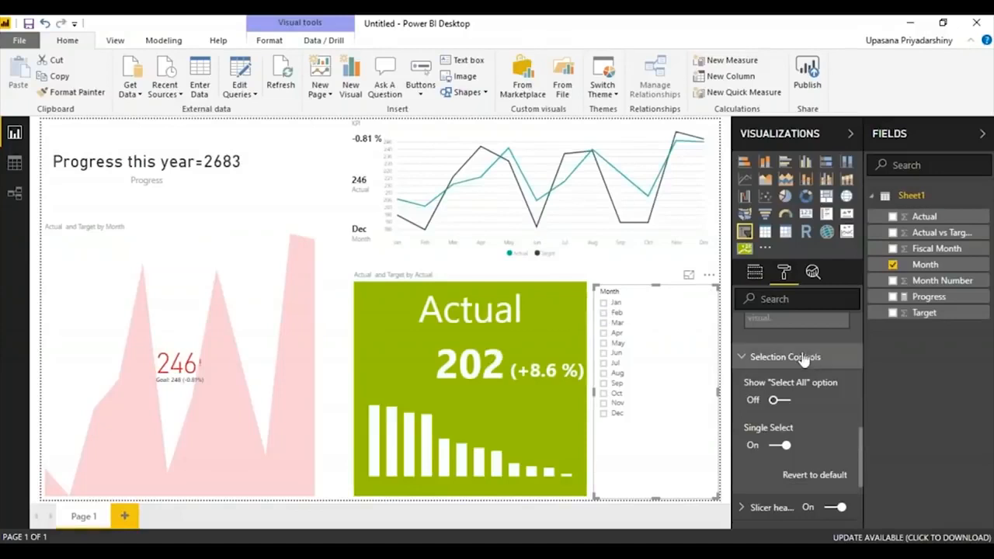
left_click(780, 445)
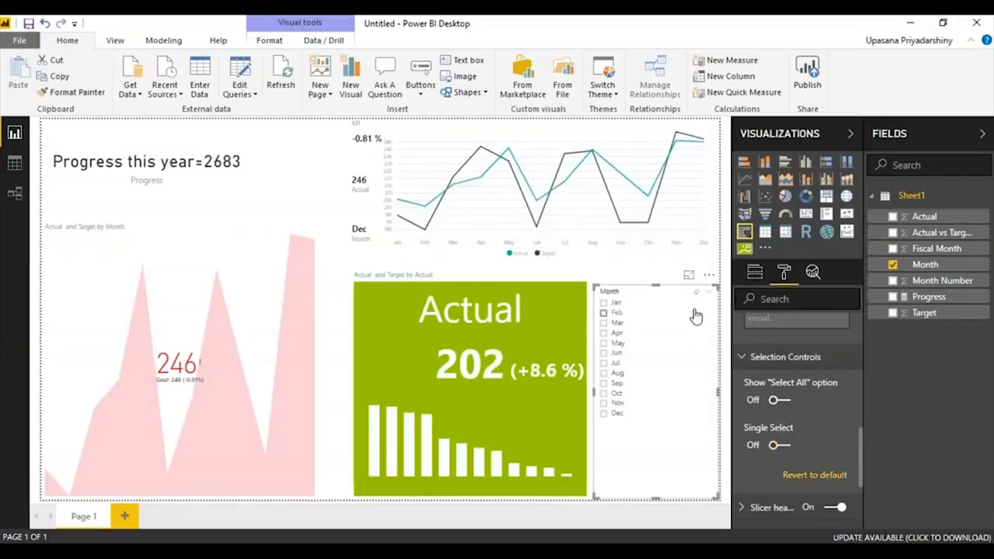
- Select every month from Jan to Dec in the Month slicer
left_click(604, 302)
left_click(605, 312)
left_click(604, 322)
left_click(605, 343)
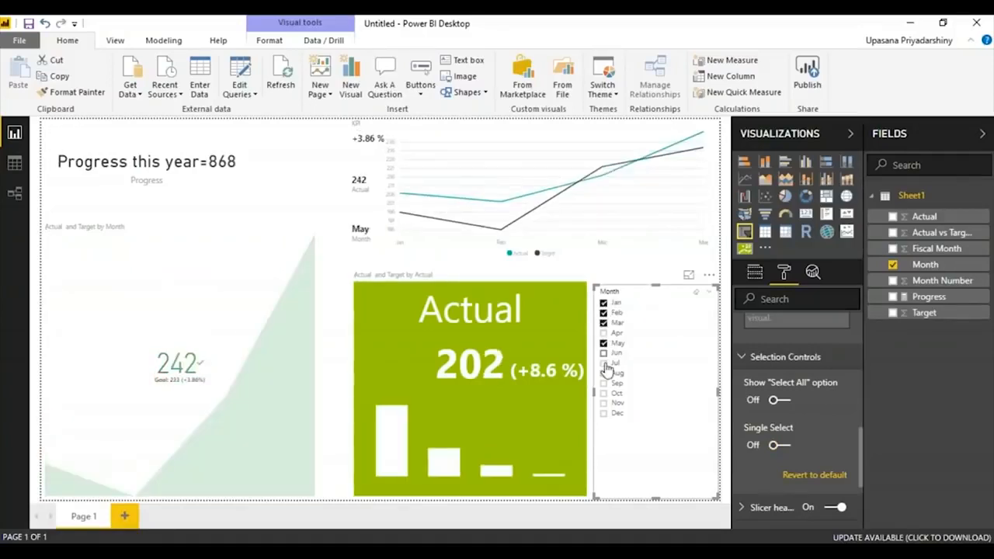
left_click(604, 353)
left_click(605, 373)
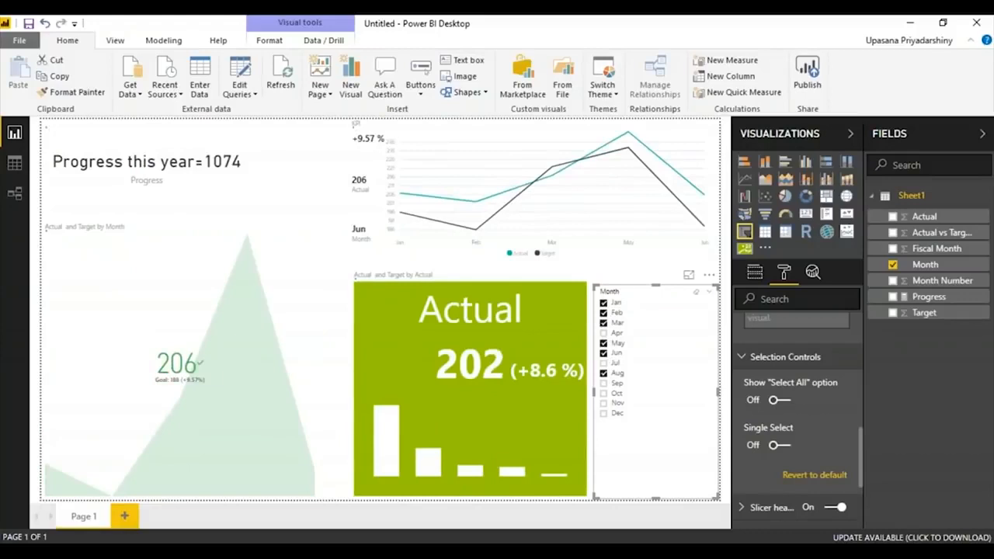
left_click(605, 363)
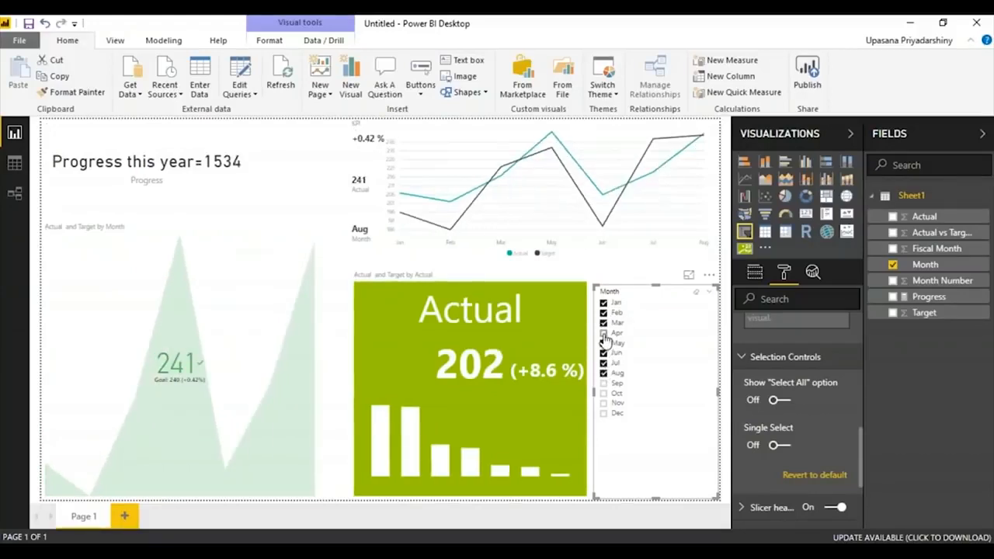
left_click(604, 333)
left_click(605, 383)
left_click(605, 393)
left_click(604, 403)
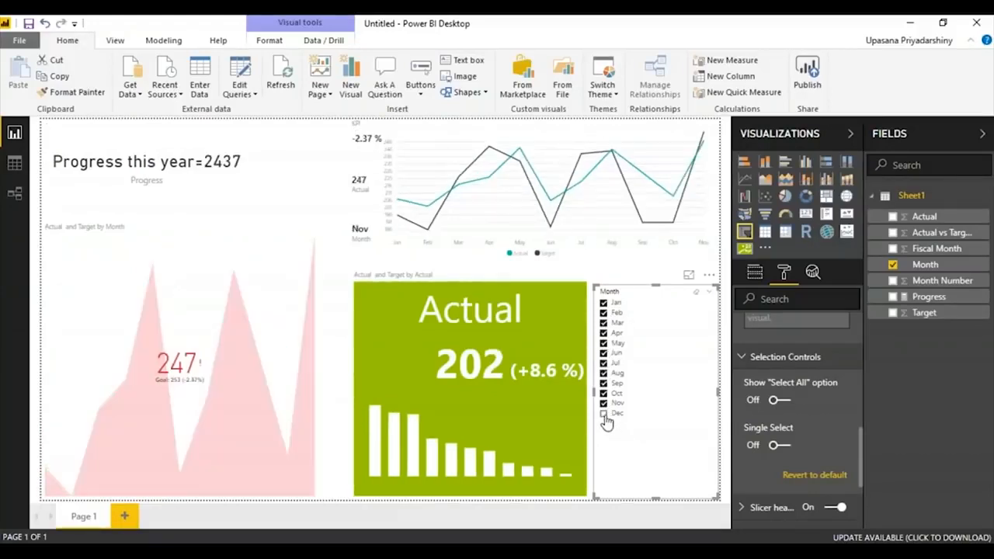
left_click(604, 413)
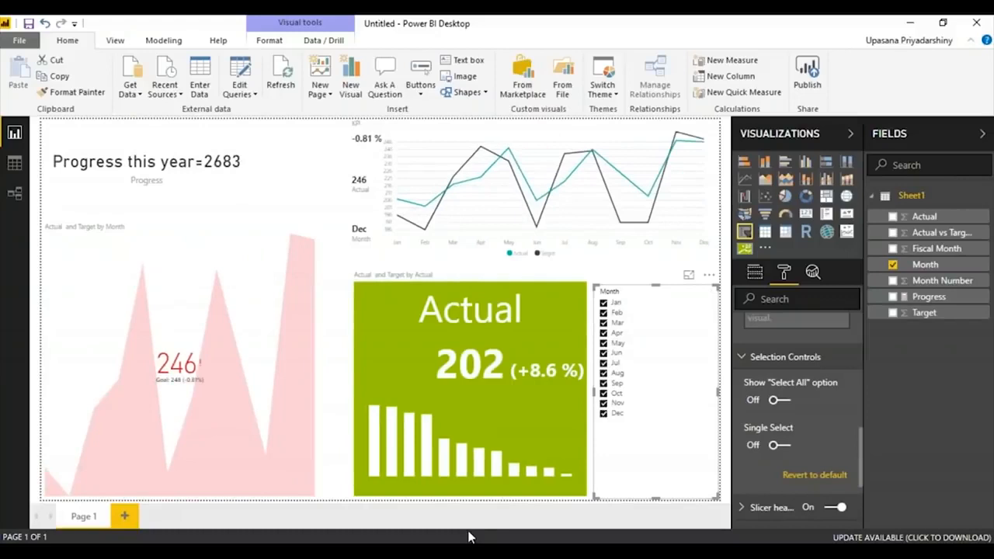
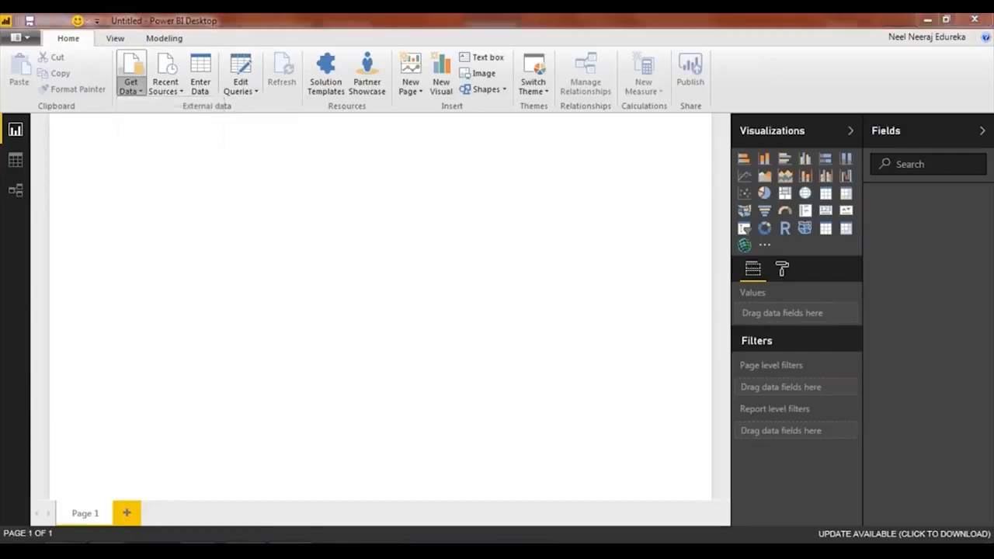
- Connect to the Excel workbook global_superstore_2016.xlsx as the data source
scroll(544, 165, "down", 20)
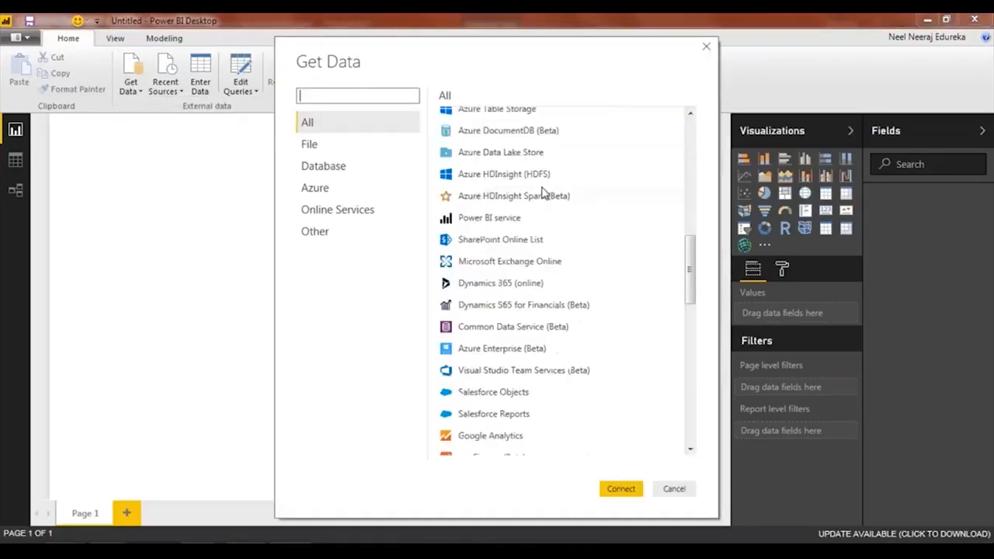
scroll(557, 362, "up", 20)
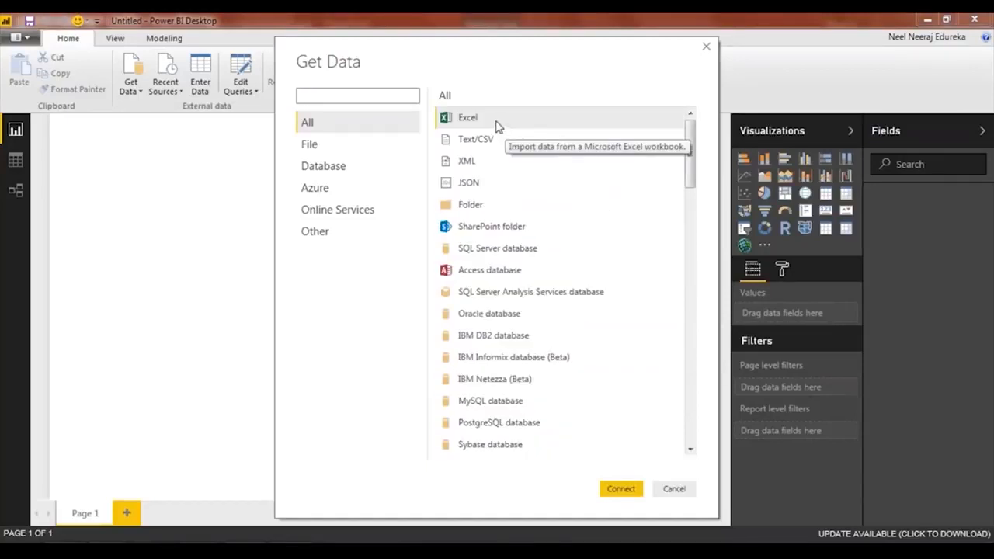
double_click(496, 126)
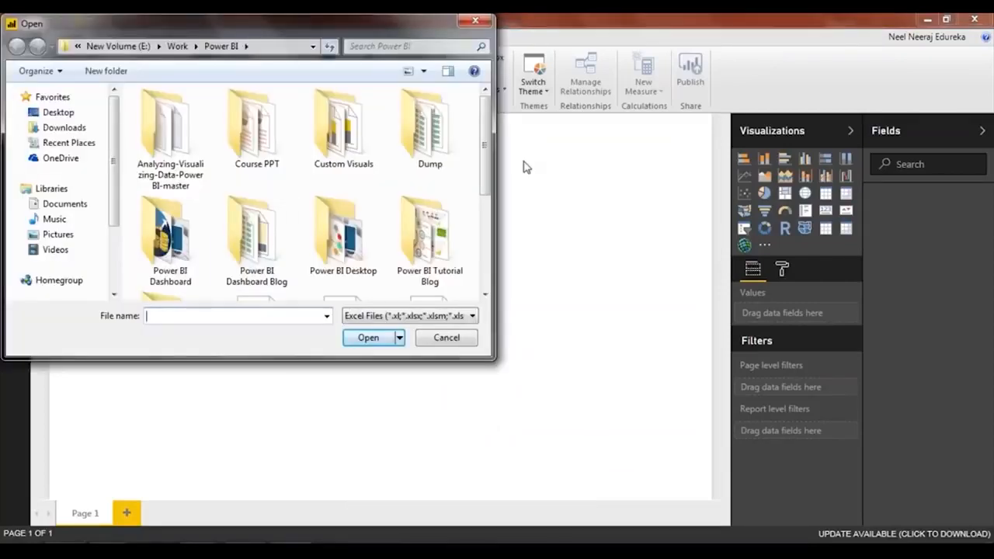
left_click_drag(486, 170, 487, 263)
double_click(351, 165)
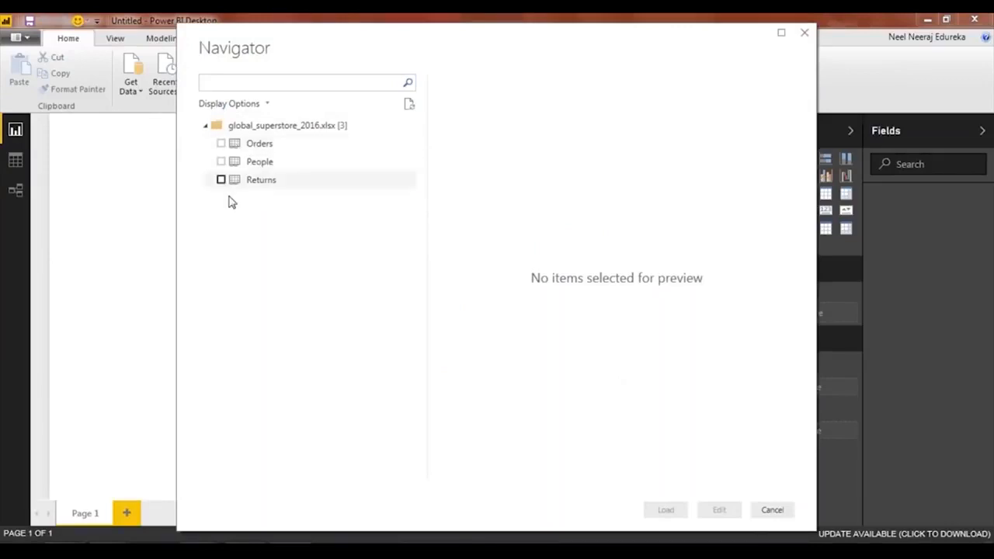
- Preview the sheets of the global_superstore_2016 workbook and load only the Orders table
left_click(264, 151)
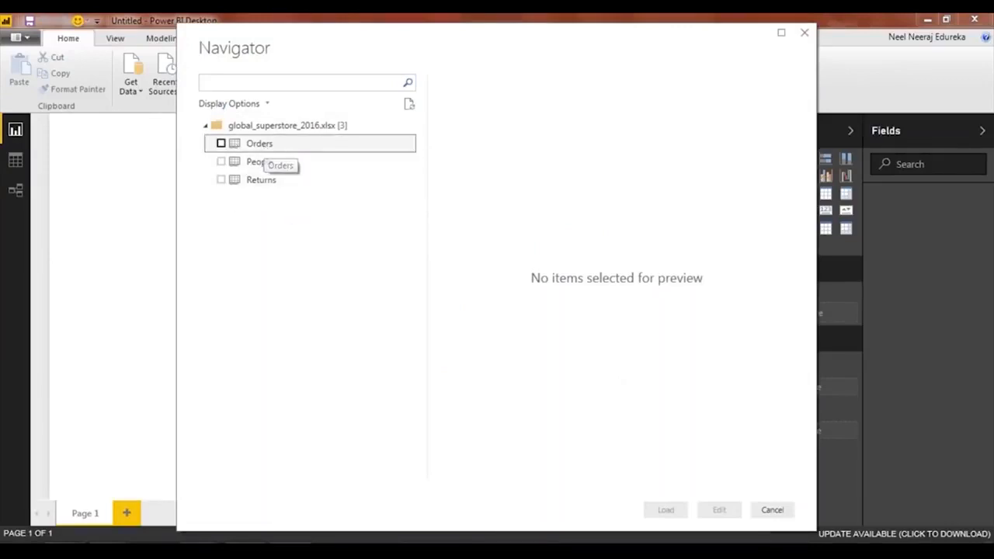
left_click(256, 161)
left_click(256, 180)
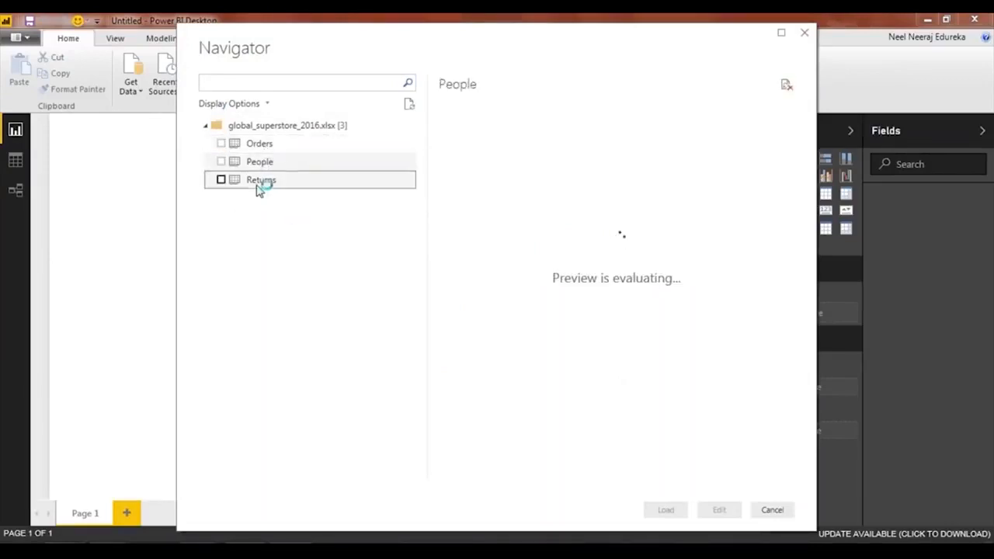
left_click(267, 146)
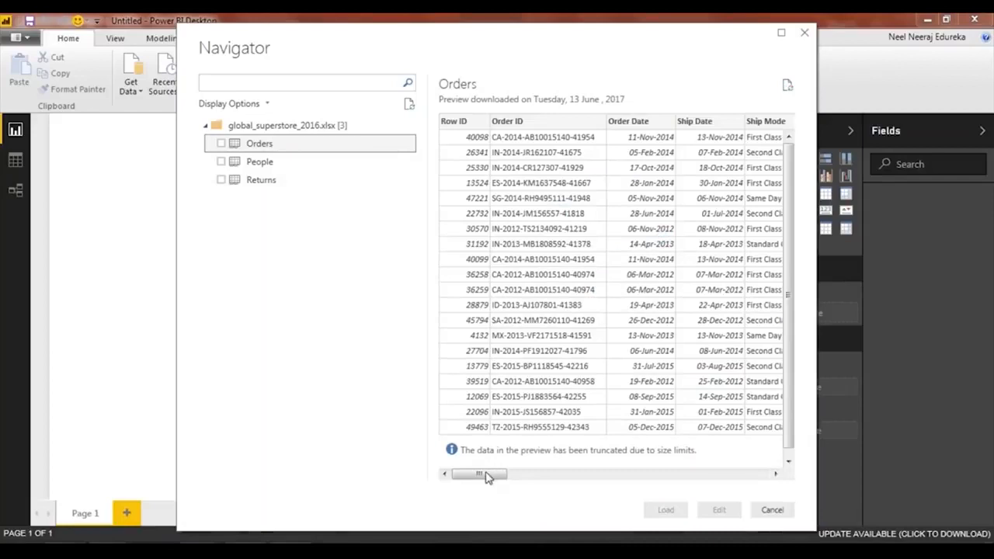
left_click_drag(481, 481, 506, 471)
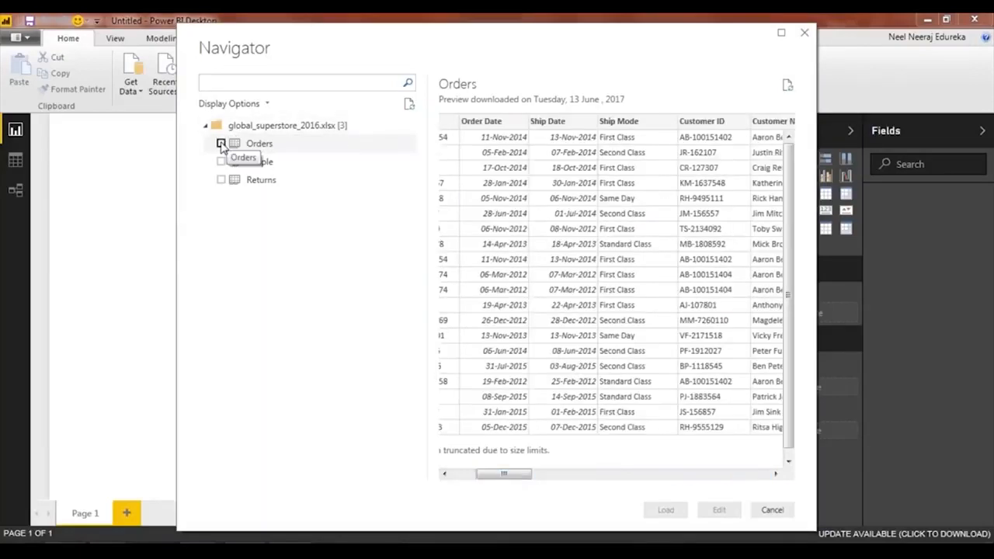
left_click(221, 144)
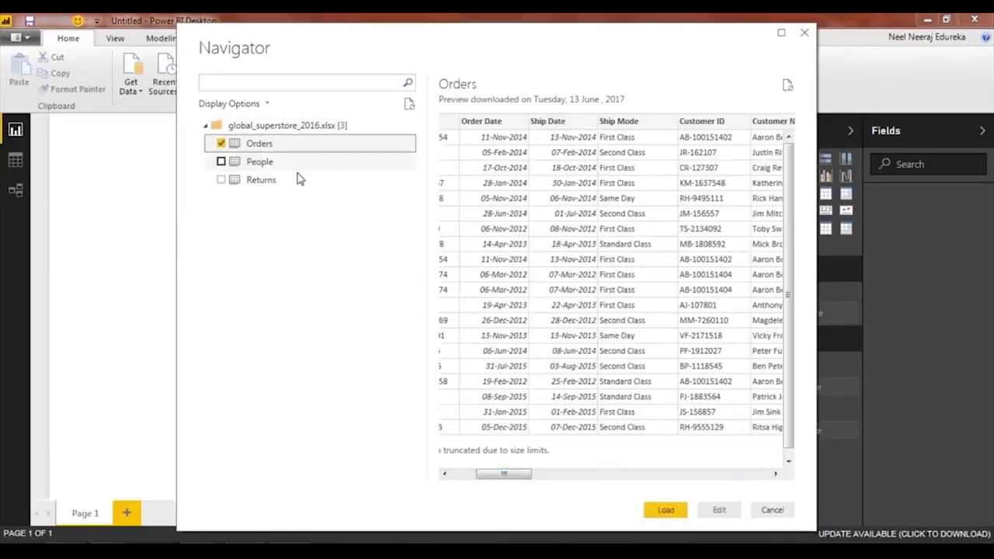
left_click(666, 510)
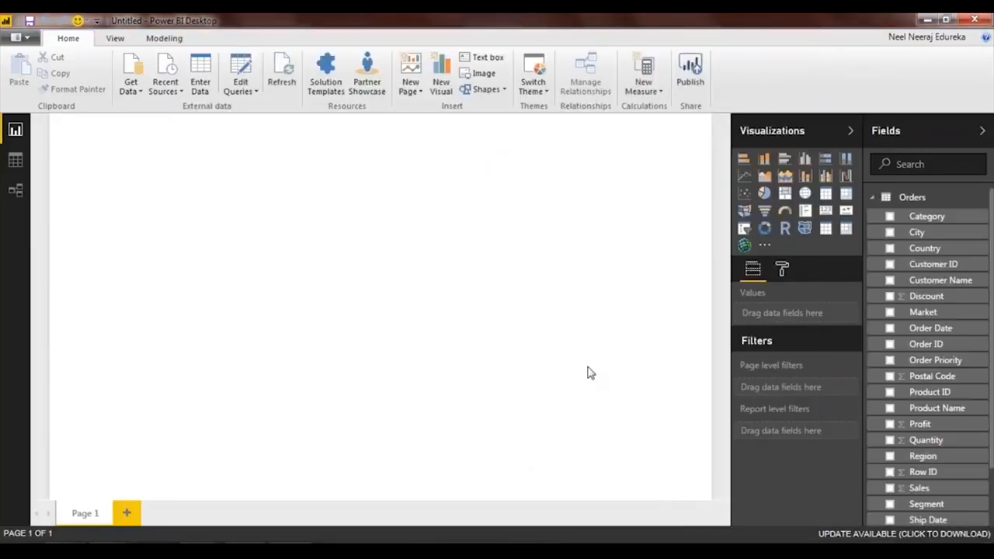
- Look through the full list of fields in the Orders table, then collapse it
scroll(912, 282, "down", 3)
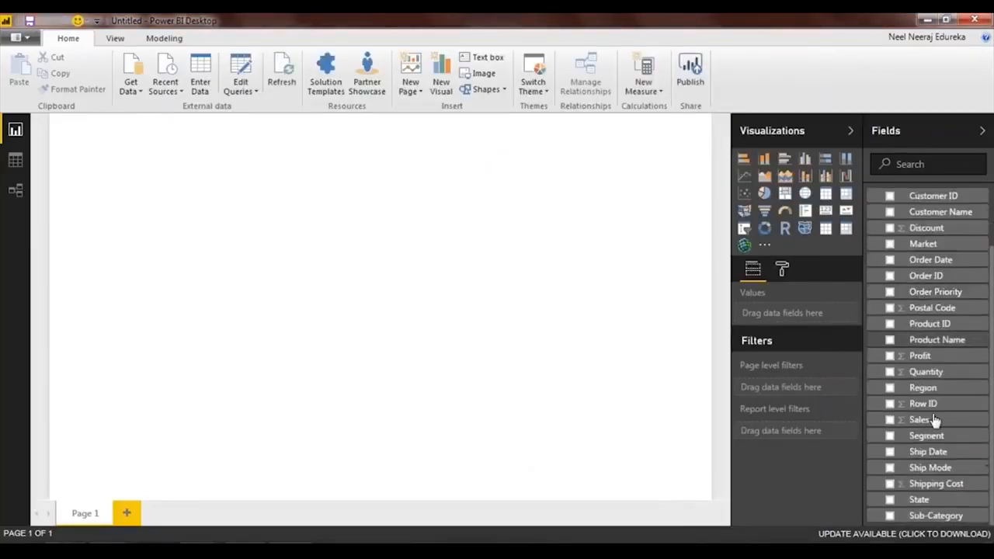
scroll(901, 247, "up", 3)
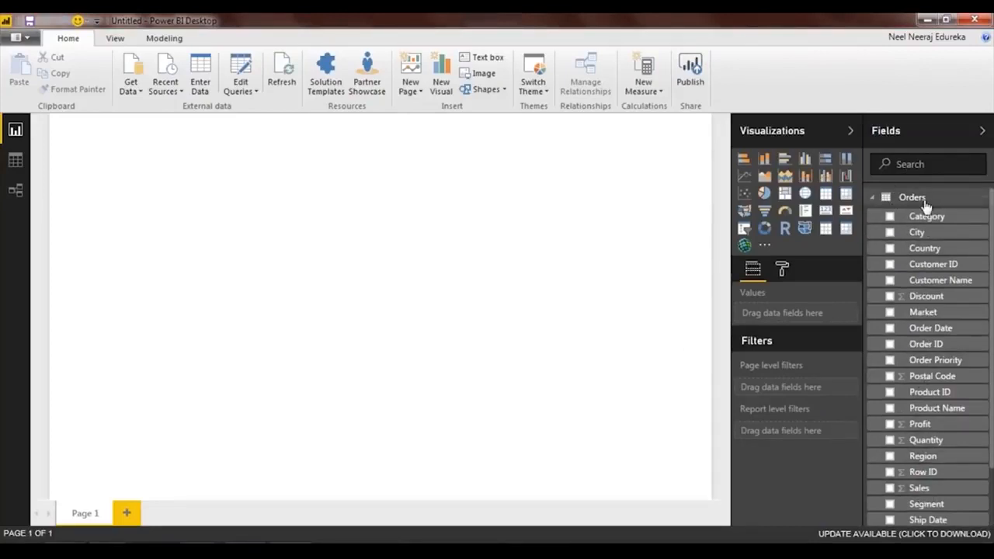
left_click(876, 199)
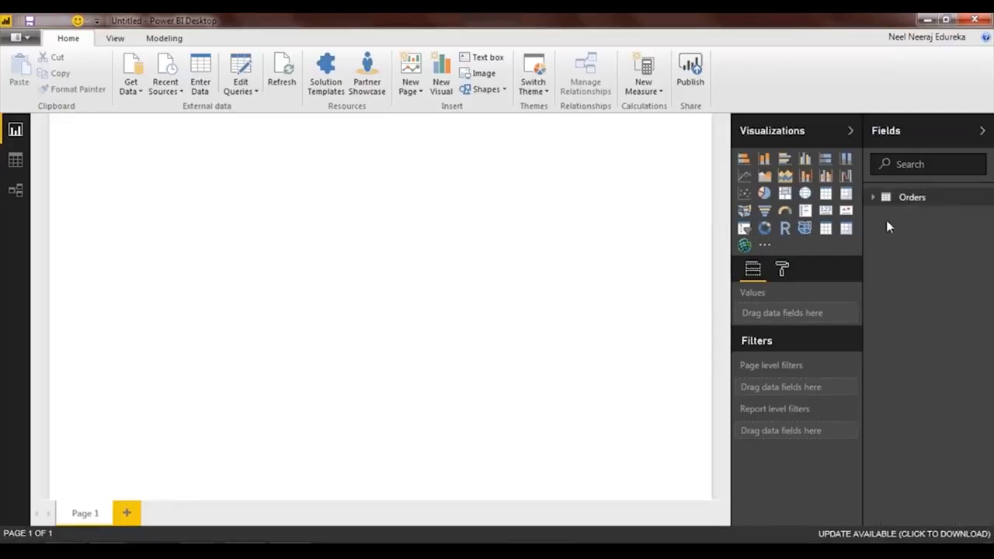
left_click(873, 206)
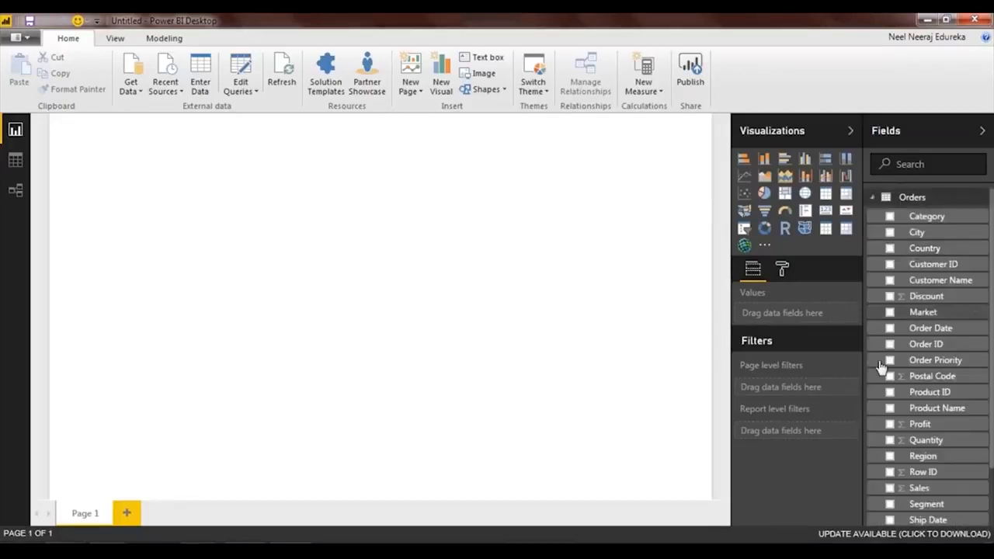
scroll(886, 373, "down", 2)
scroll(886, 381, "up", 2)
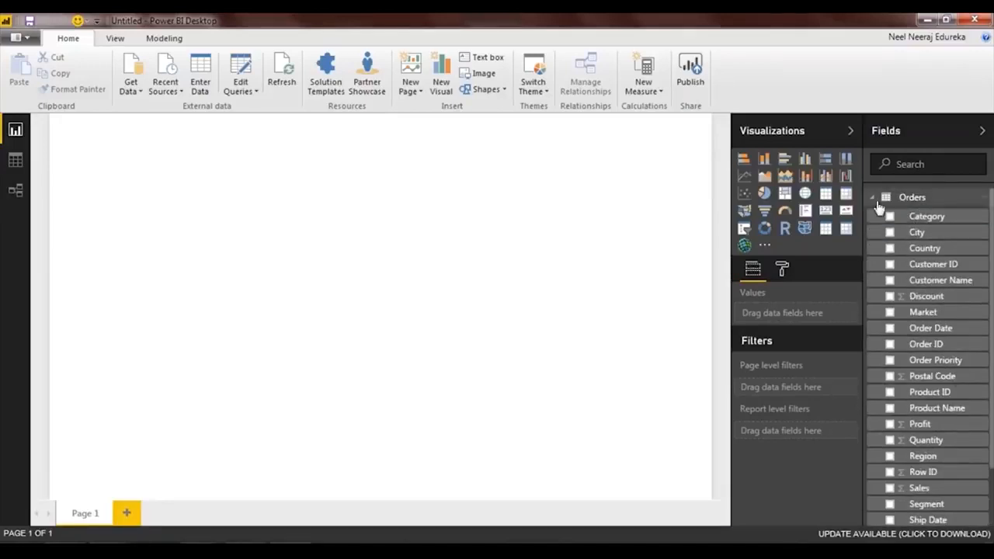
left_click(878, 203)
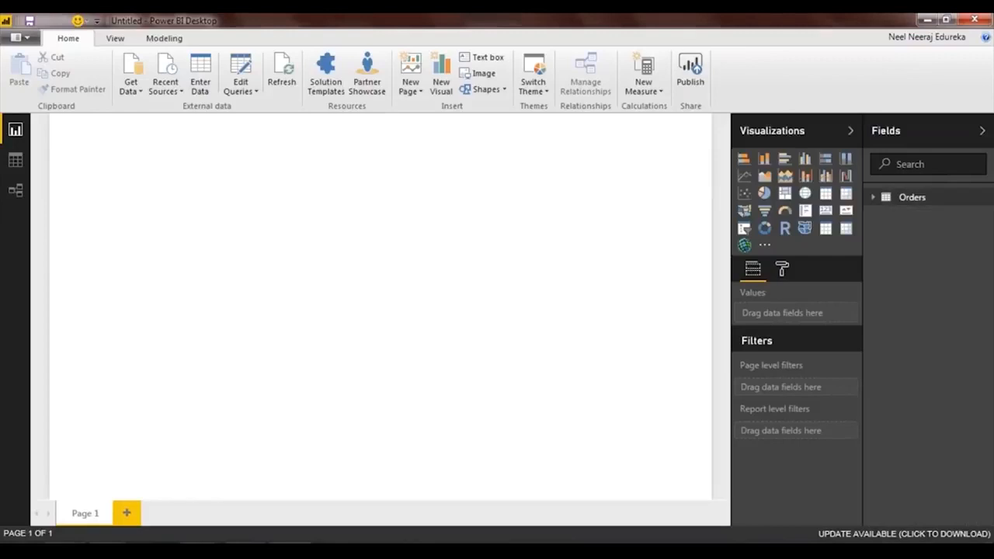
- Examine the columns and rows of the Orders table in the data view
left_click(15, 162)
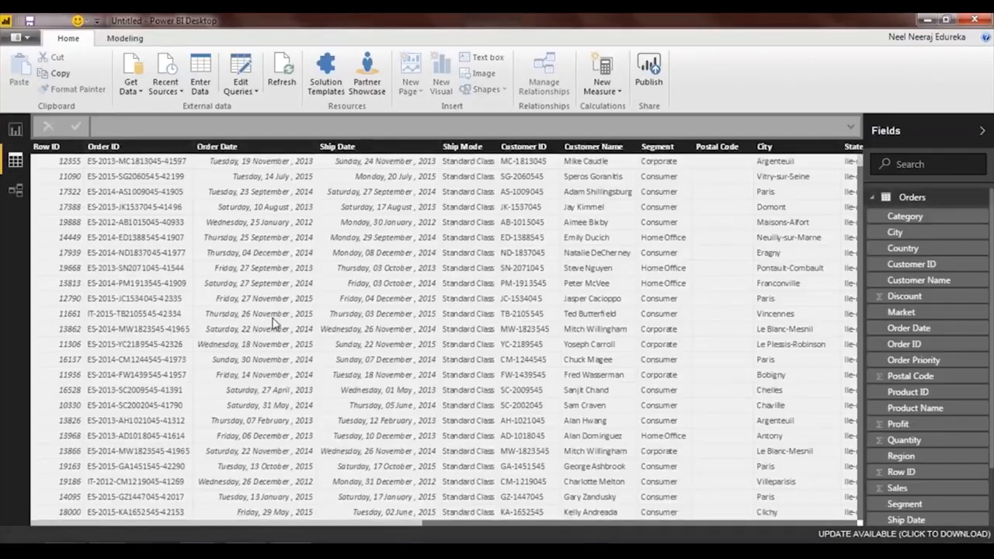
scroll(349, 427, "down", 2)
left_click(458, 529)
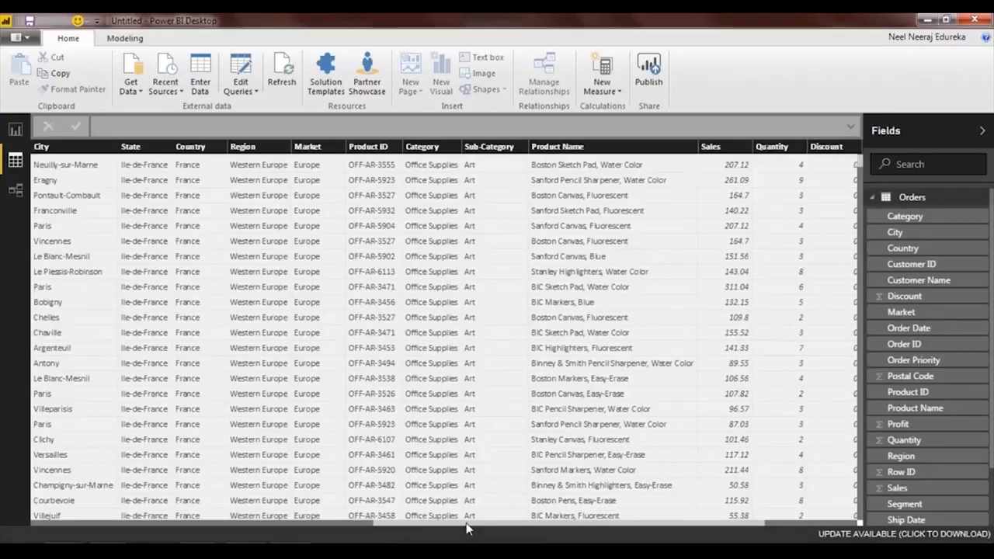
left_click_drag(531, 513, 673, 493)
left_click_drag(470, 498, 208, 314)
scroll(214, 291, "down", 6)
scroll(216, 289, "up", 10)
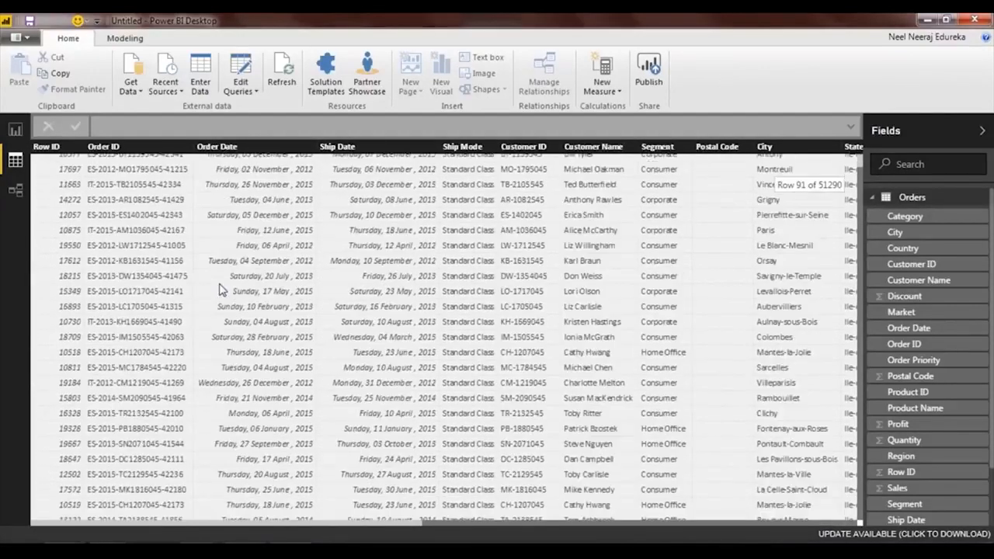
scroll(220, 288, "up", 1)
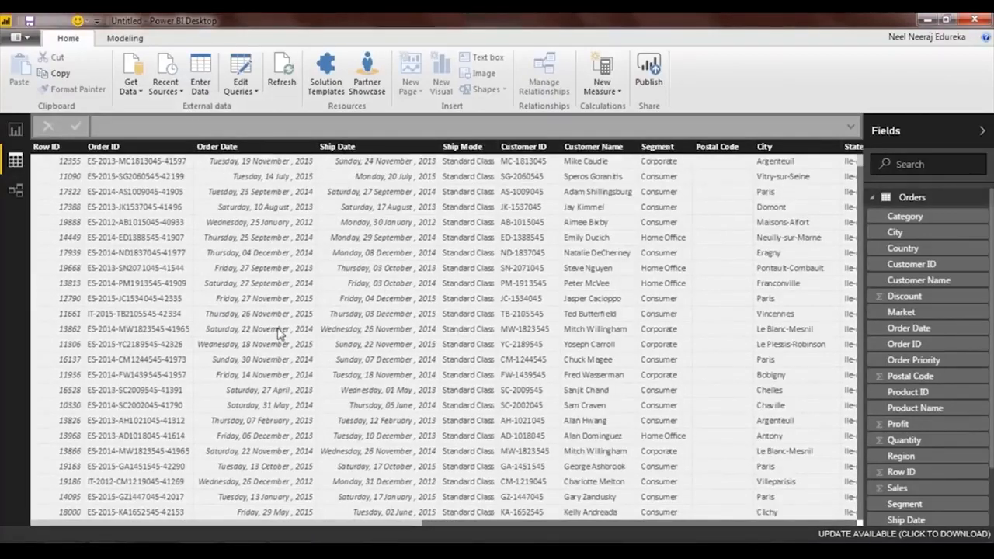
- Inspect the Orders query and its applied steps in the Query Editor, then close and apply it
left_click(247, 86)
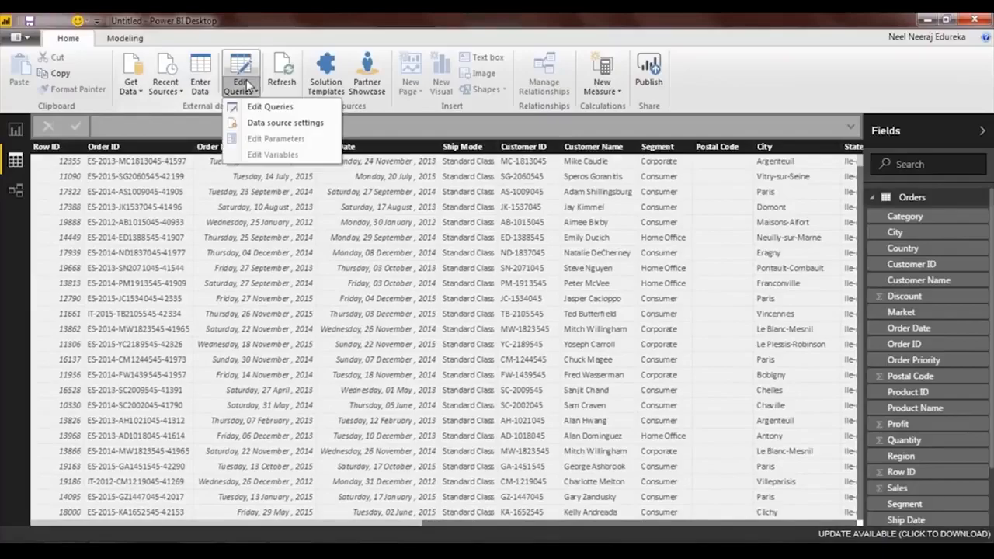
left_click(241, 68)
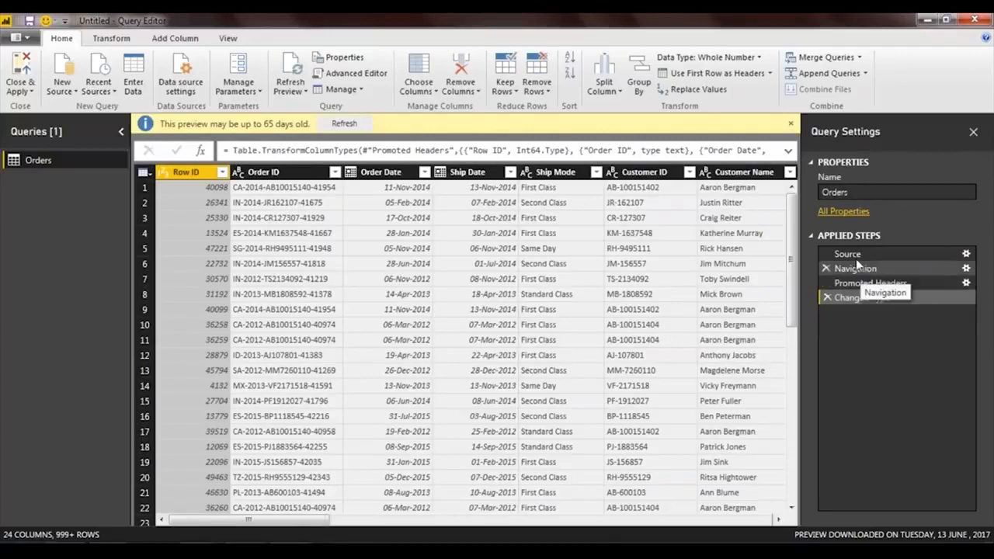
left_click(316, 190)
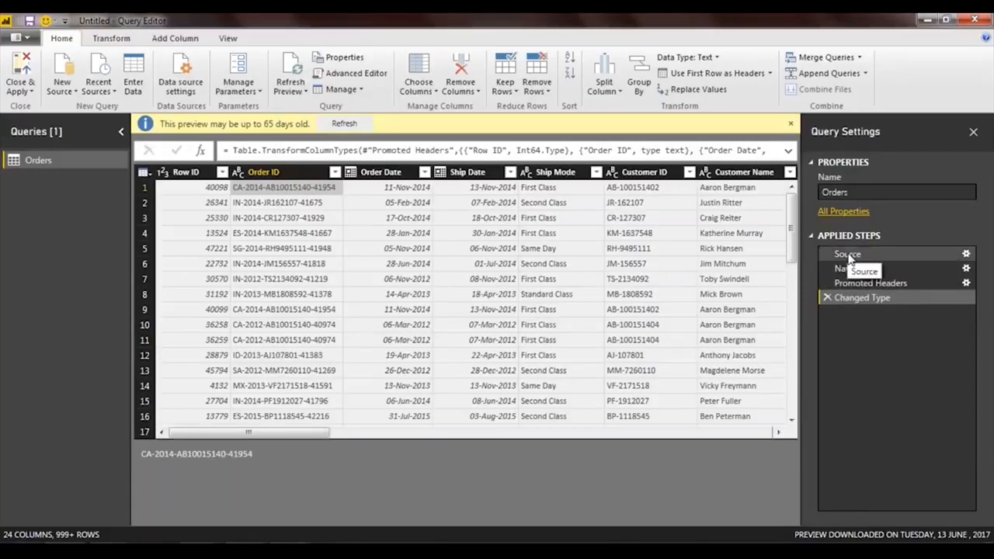
left_click(29, 70)
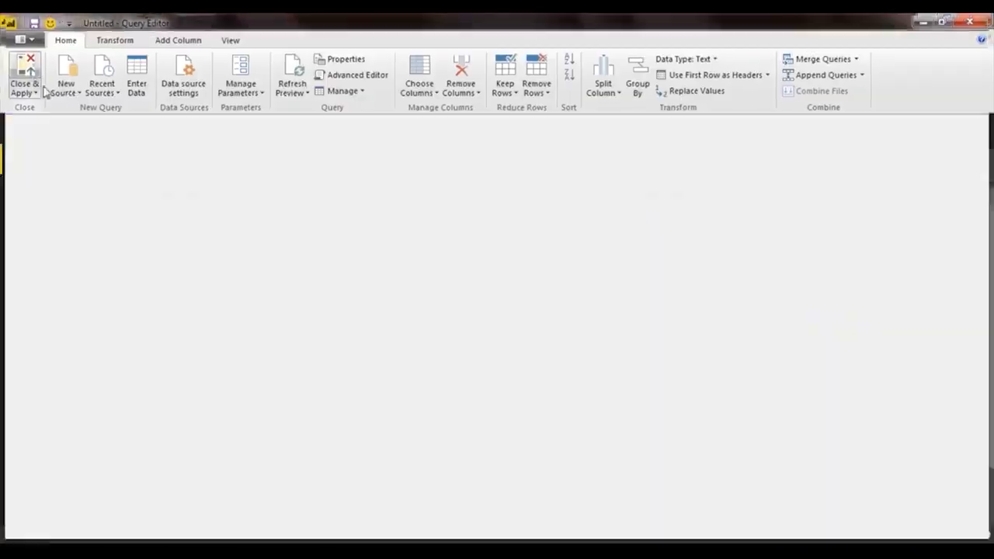
- Return to the report view and rename Page 1 as Profit Leaders
left_click(15, 131)
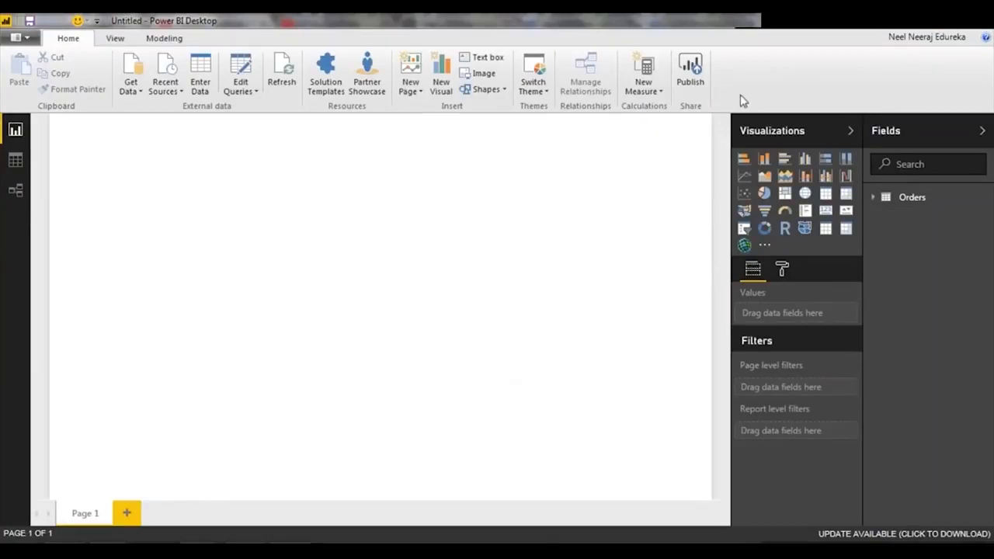
double_click(82, 514)
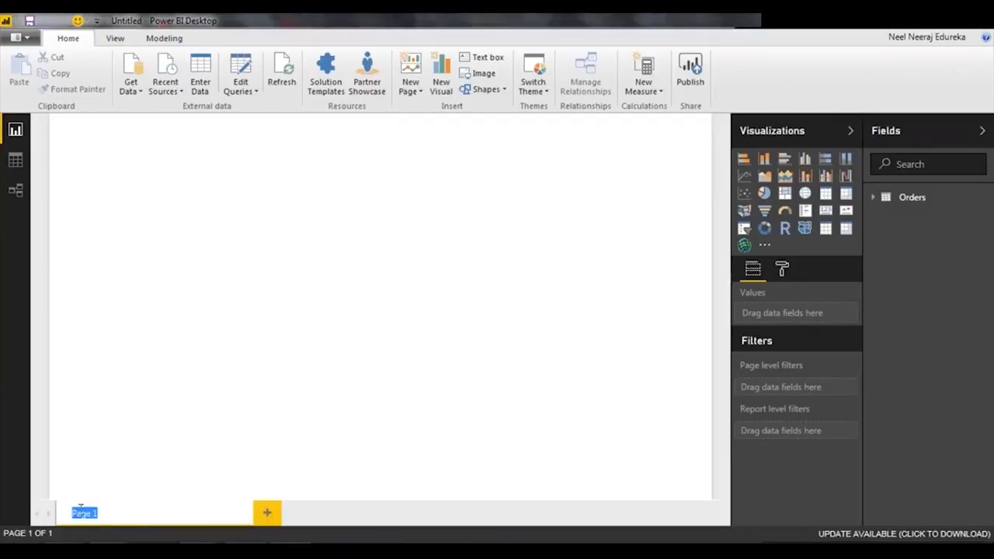
type("P")
key("Return")
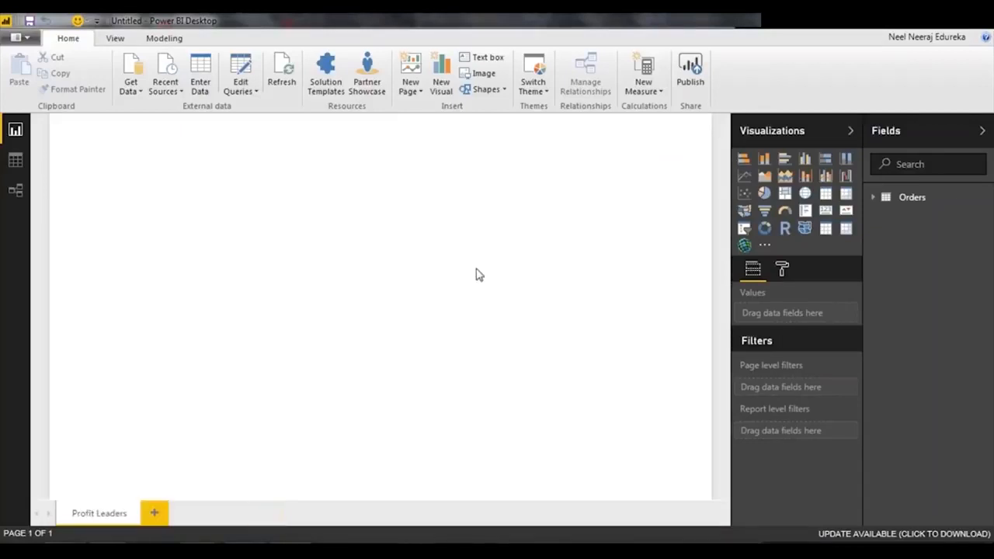
- Create a map visual from the State field of Orders and place it in the upper-left corner of the report page
left_click(901, 199)
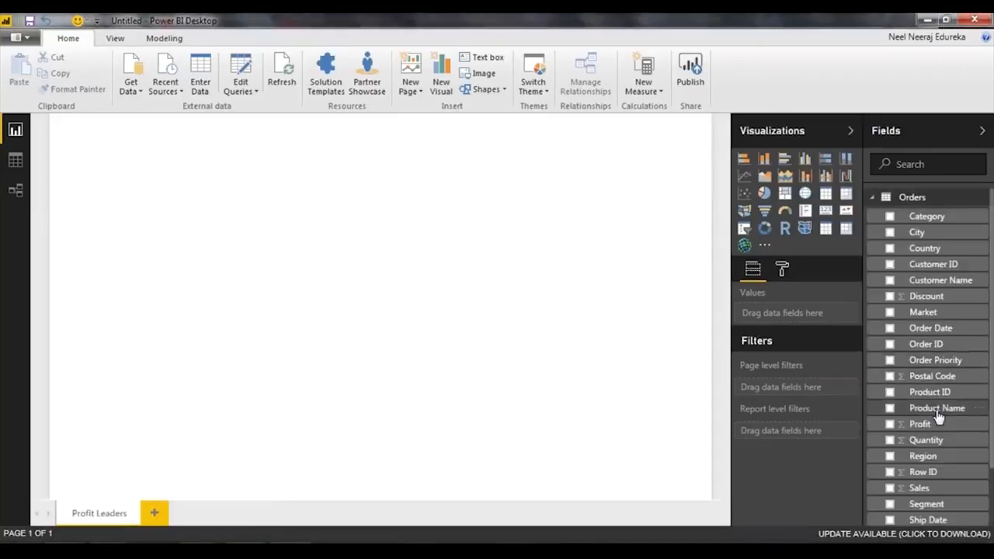
scroll(936, 423, "down", 2)
left_click_drag(948, 501, 201, 172)
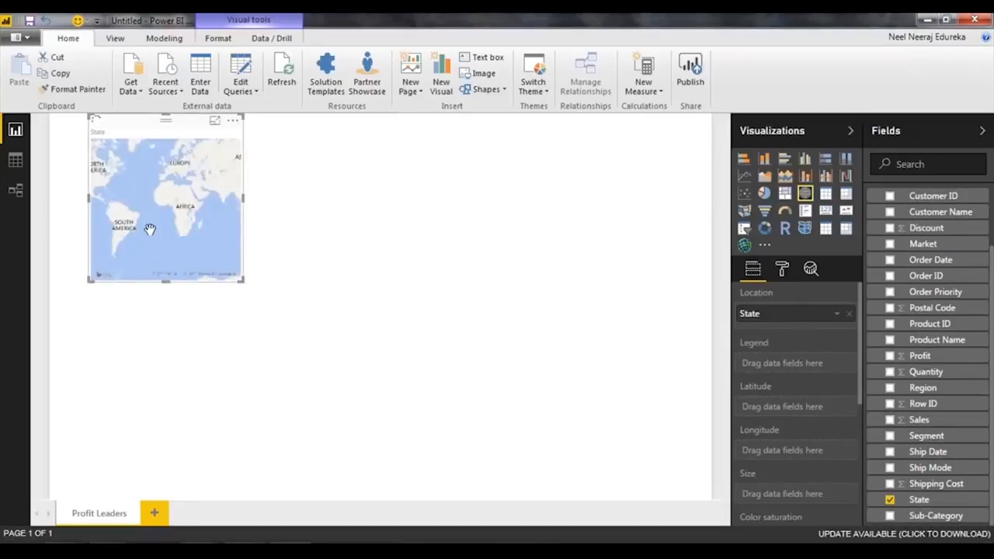
left_click_drag(146, 117, 110, 116)
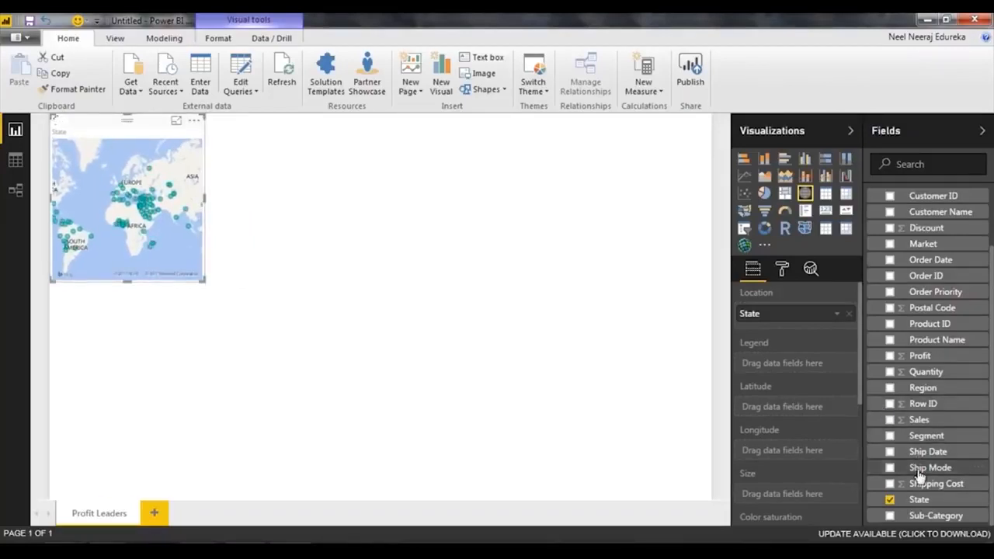
- Add Profit to the map as the bubble size and Country below State as a second location field
scroll(919, 475, "up", 2)
left_click_drag(919, 426, 124, 200)
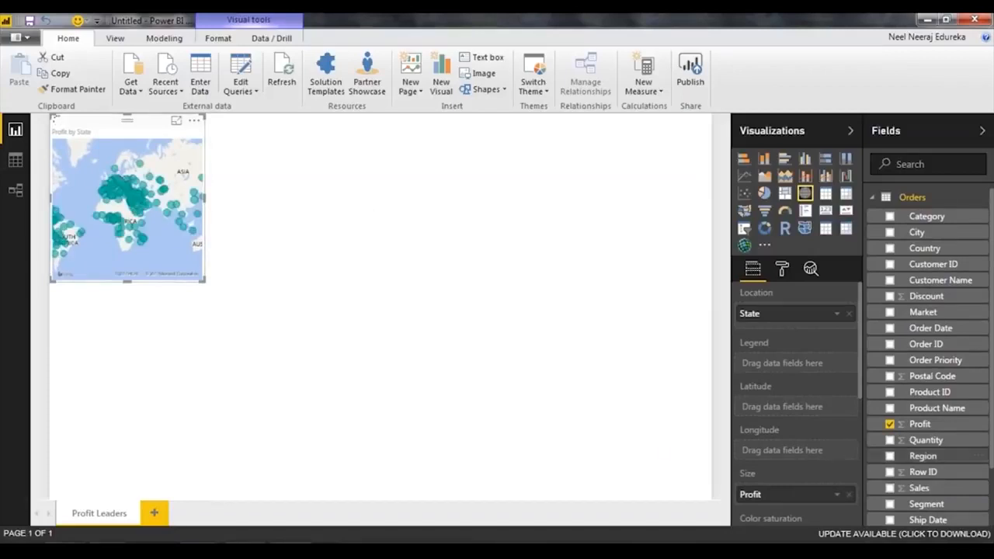
scroll(924, 452, "down", 2)
scroll(938, 466, "up", 2)
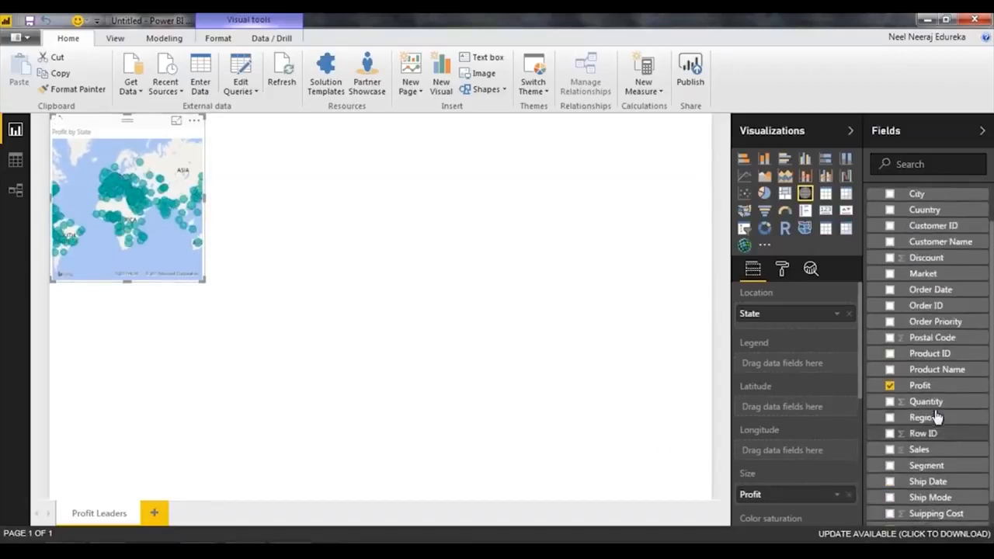
left_click_drag(935, 253, 799, 332)
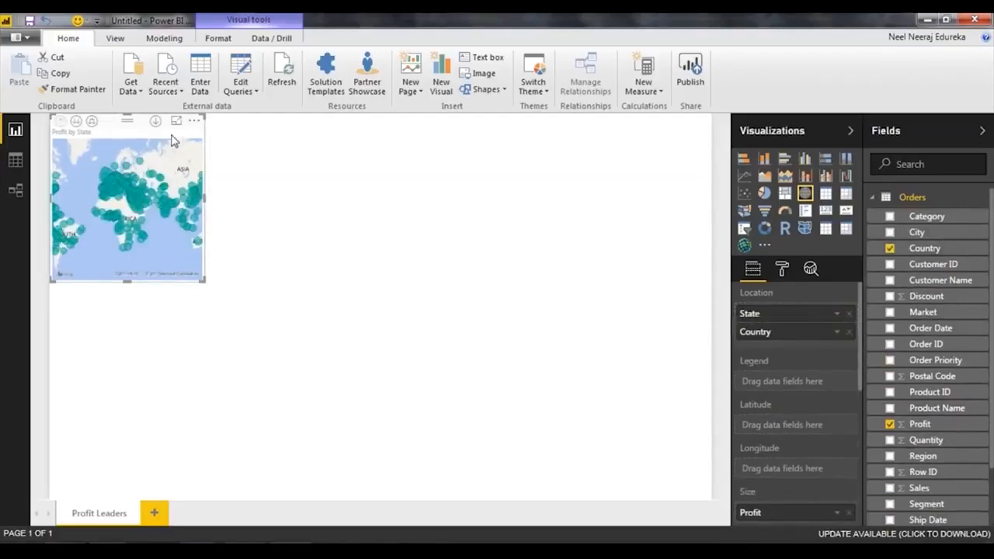
- Enlarge the Profit by State map to nearly the full page width and most of its height, and recentre the world view
left_click_drag(205, 282, 690, 444)
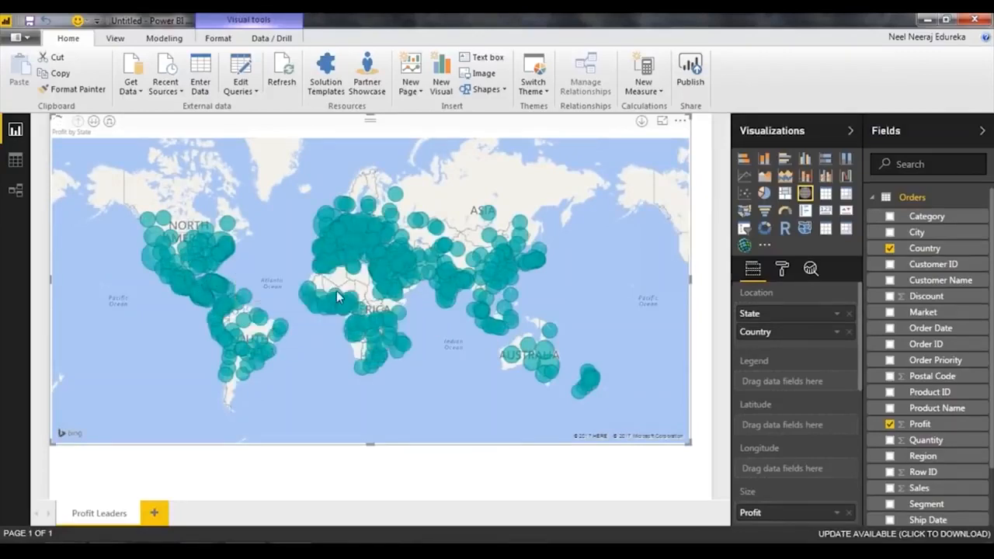
scroll(339, 294, "up", 1)
scroll(426, 320, "down", 1)
left_click_drag(448, 287, 435, 256)
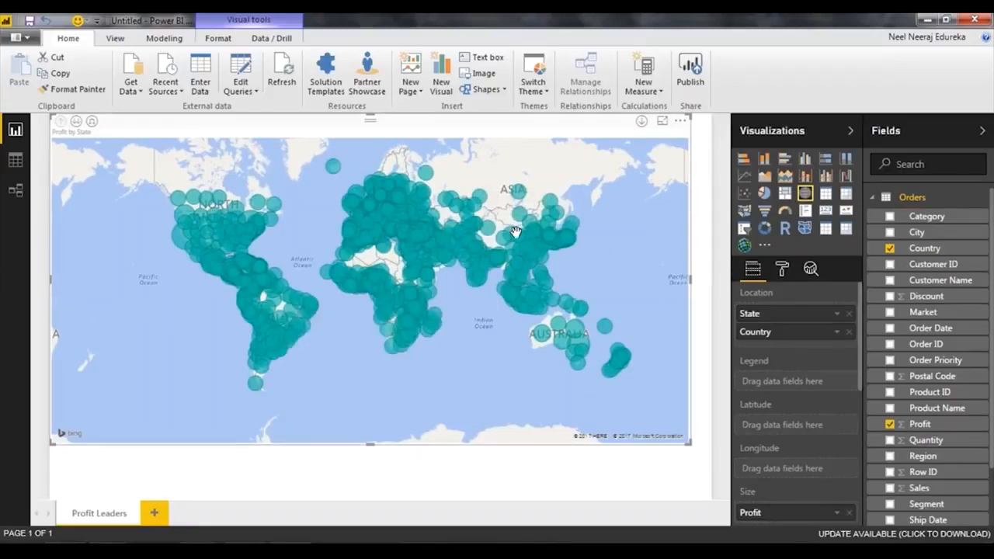
- Filter the map at visual level so that Country includes only United States
scroll(815, 334, "down", 6)
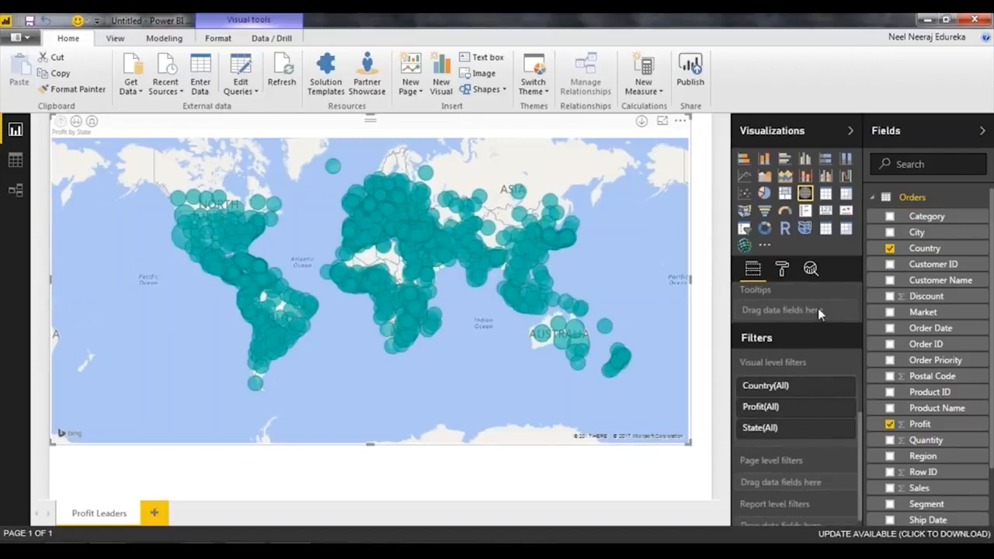
scroll(765, 306, "down", 1)
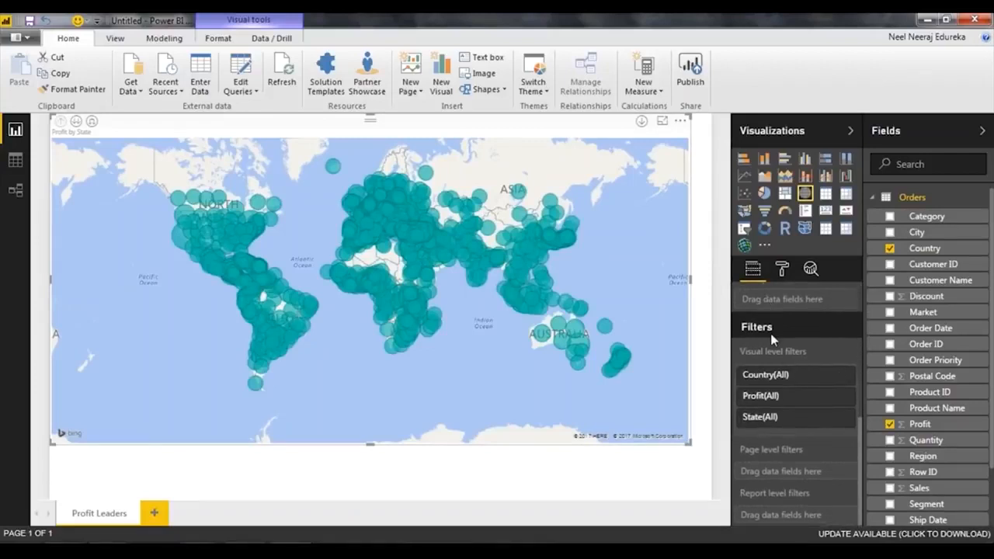
left_click(816, 378)
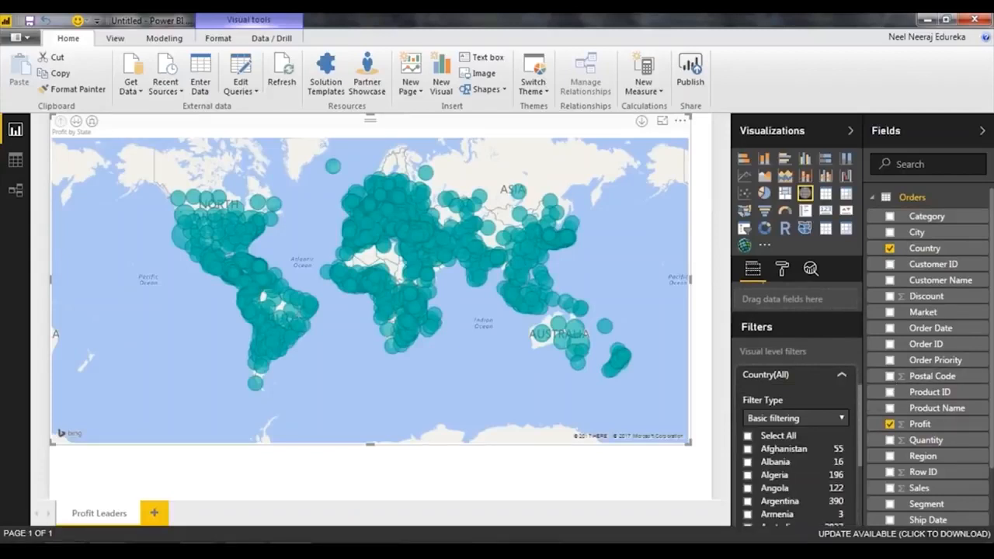
scroll(793, 473, "down", 5)
scroll(792, 474, "down", 20)
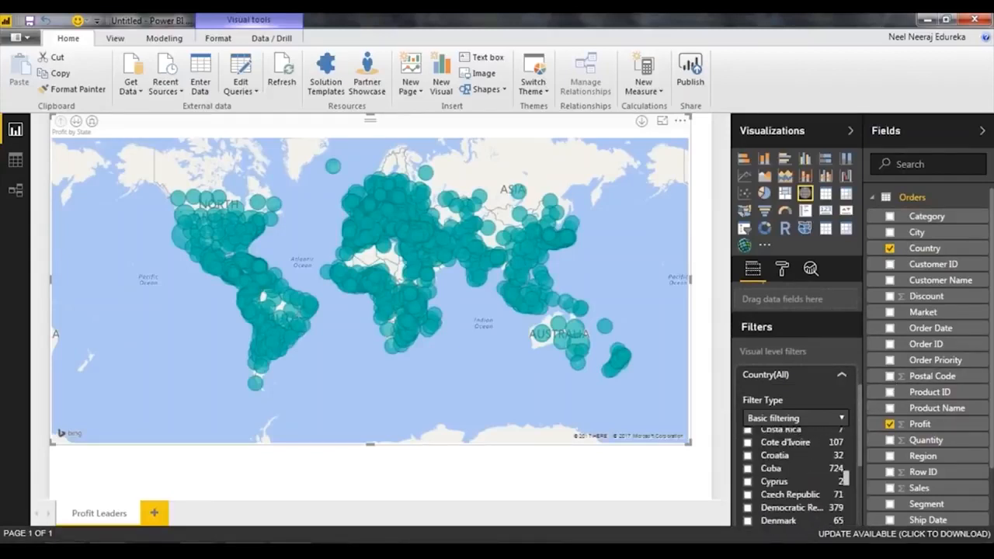
scroll(793, 474, "down", 20)
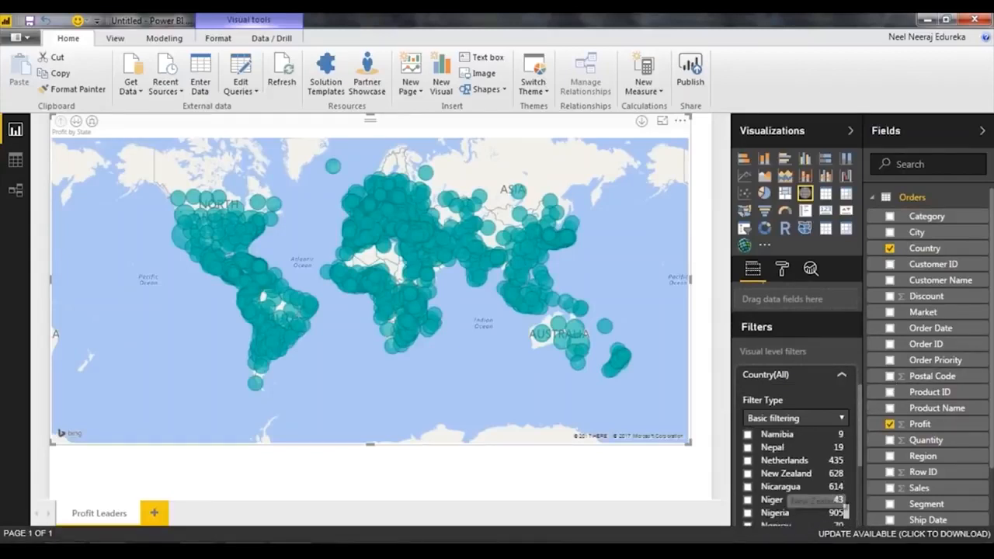
scroll(804, 506, "down", 3)
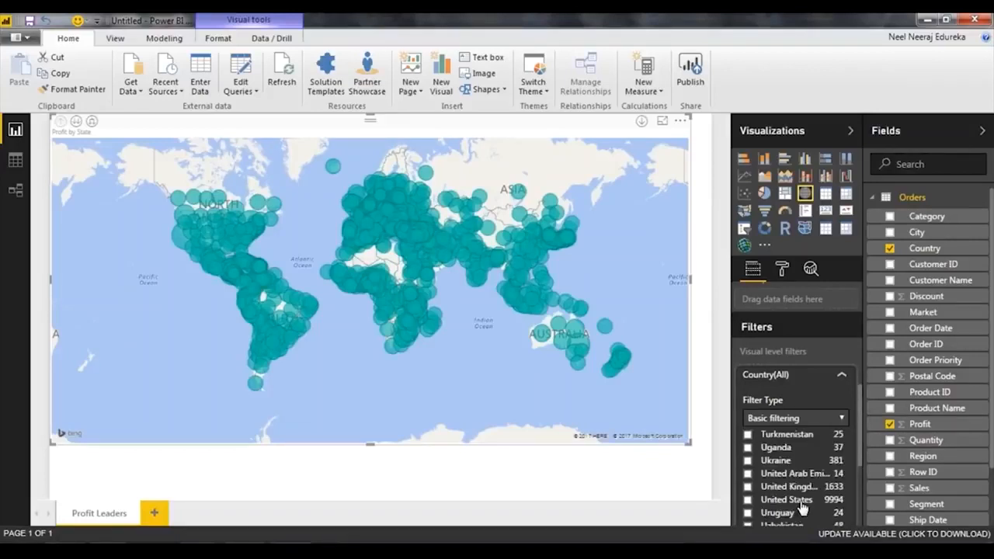
left_click(802, 503)
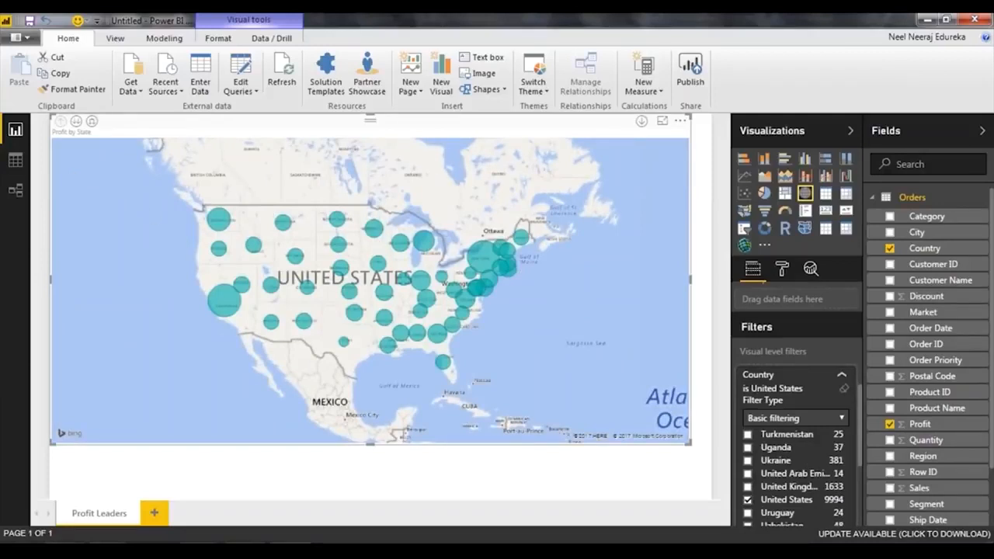
- Enlarge the map to fill the report page and collapse its Country filter
left_click_drag(685, 443, 706, 504)
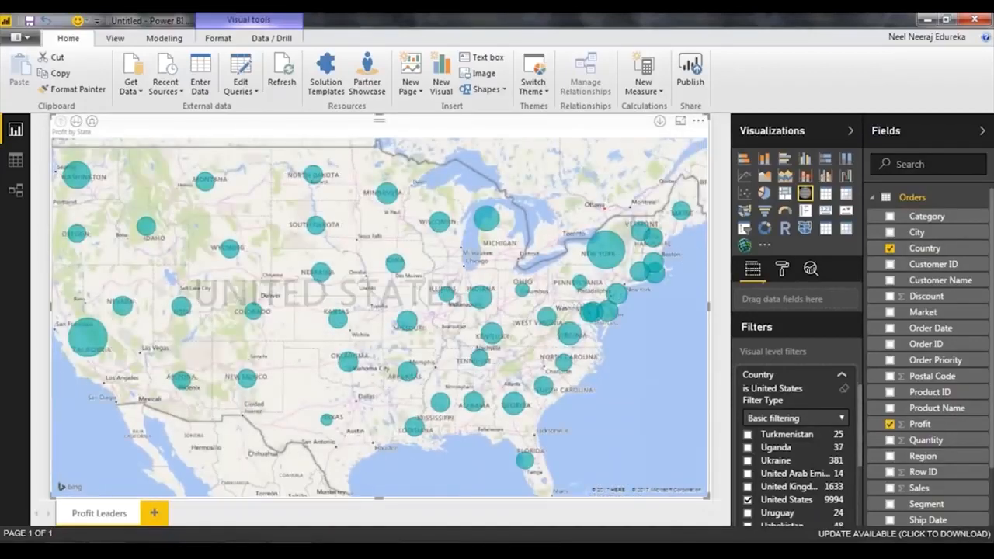
left_click(839, 379)
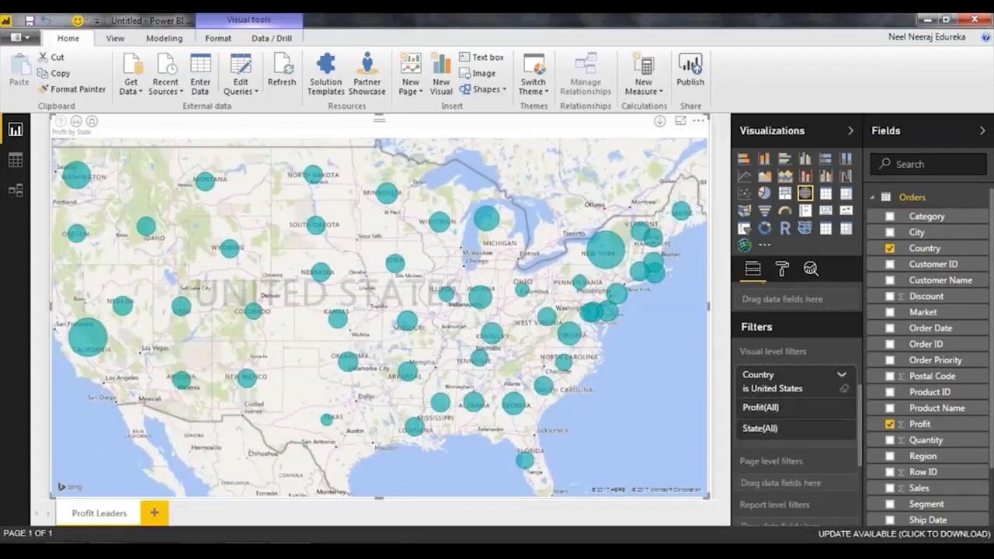
- Examine the profit details of individual state bubbles, including California, New Mexico, Nebraska and New York
scroll(177, 225, "down", 2)
mouse_move(166, 313)
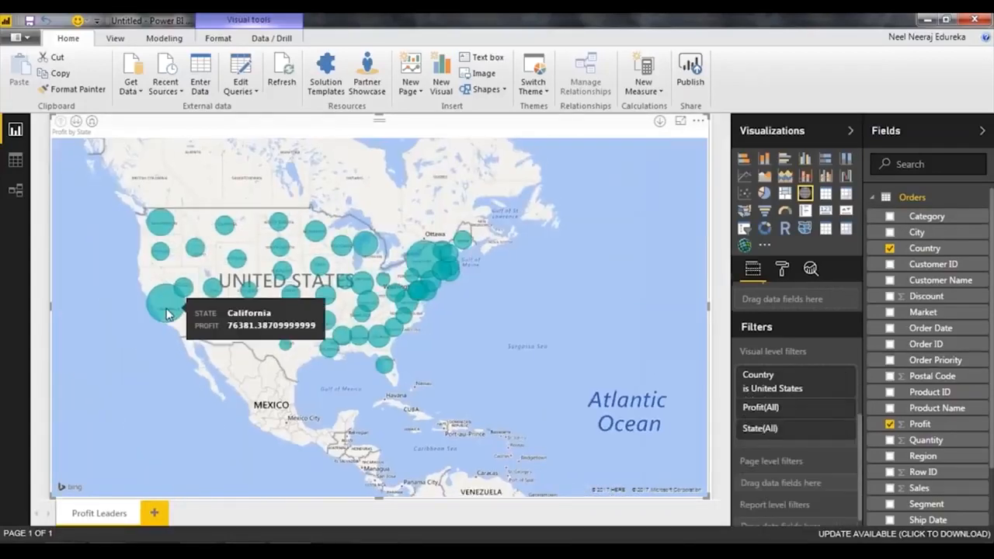
mouse_move(217, 298)
mouse_move(220, 320)
mouse_move(297, 324)
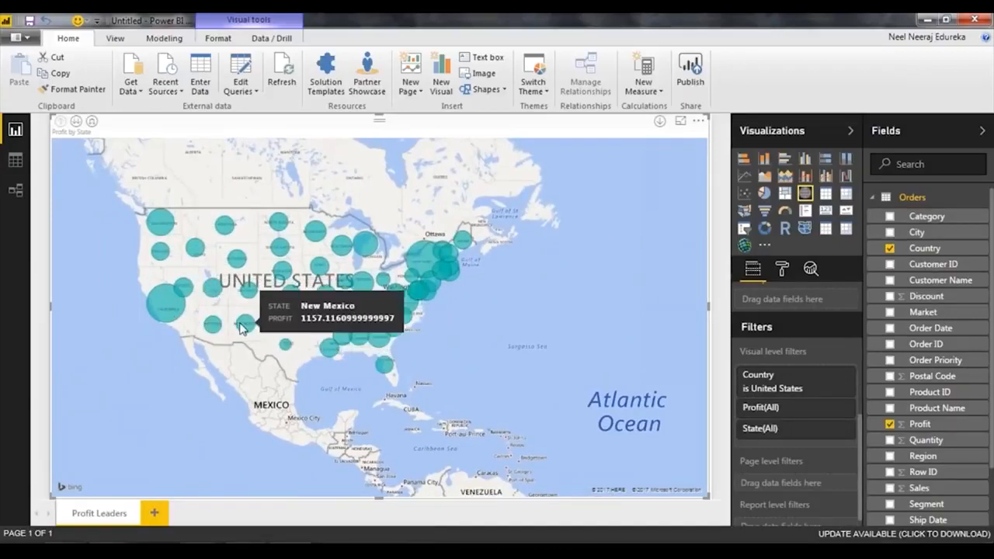
mouse_move(281, 273)
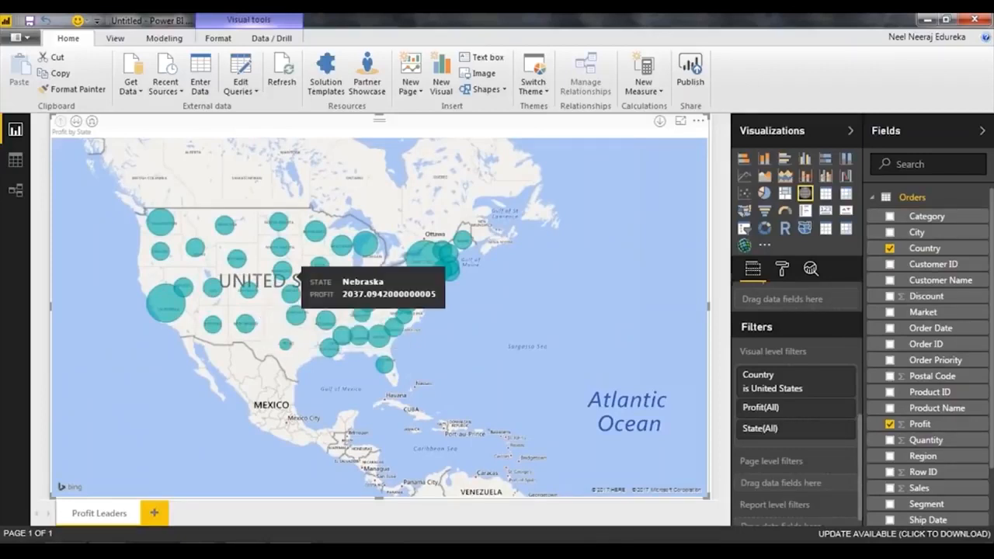
mouse_move(430, 258)
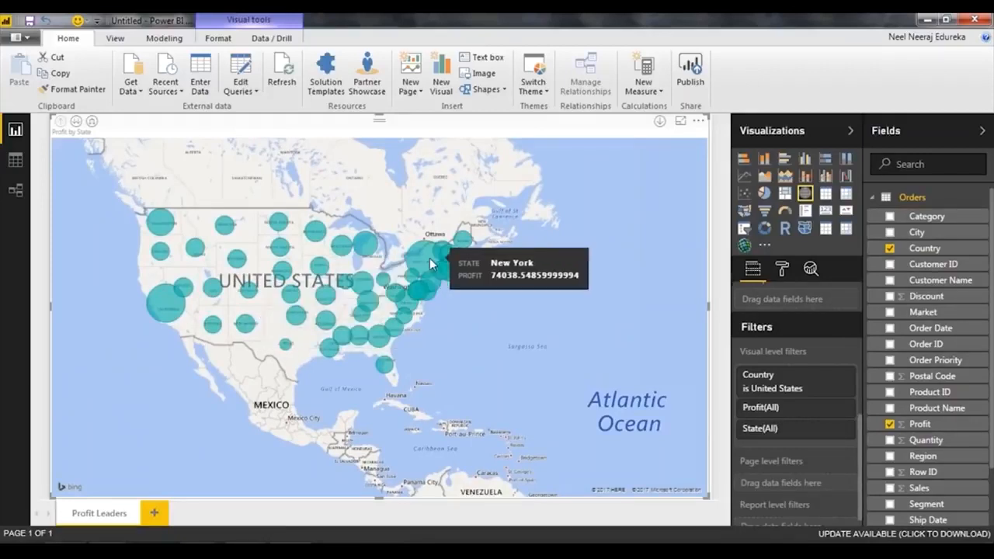
left_click(783, 269)
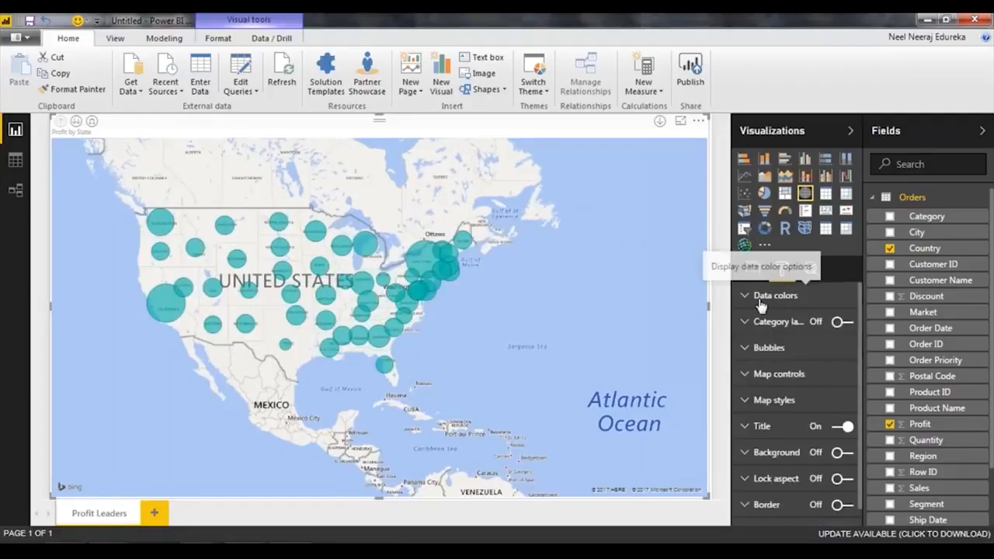
left_click(760, 303)
left_click(753, 269)
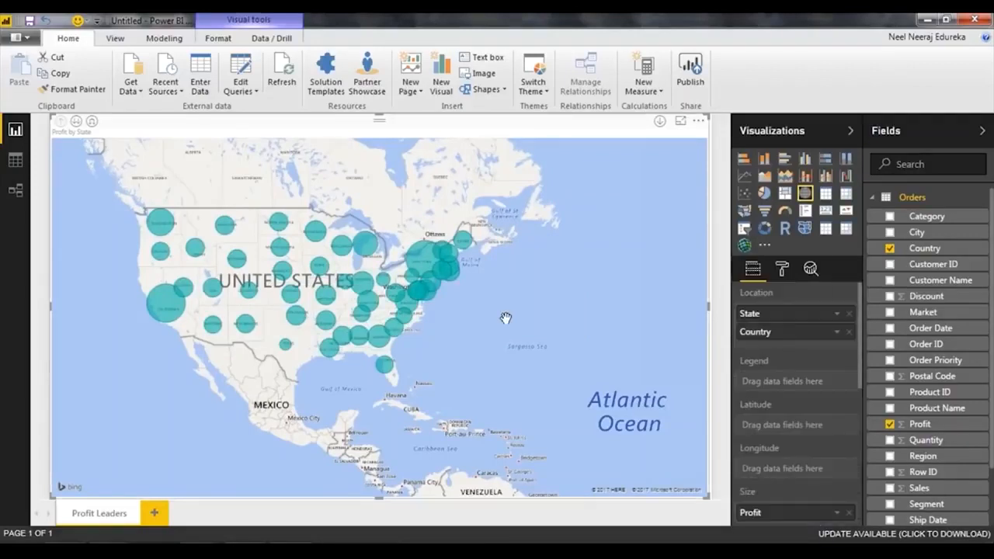
- Convert the bubble map into a filled map that shades each US state by Profit
scroll(262, 316, "up", 1)
scroll(262, 315, "down", 2)
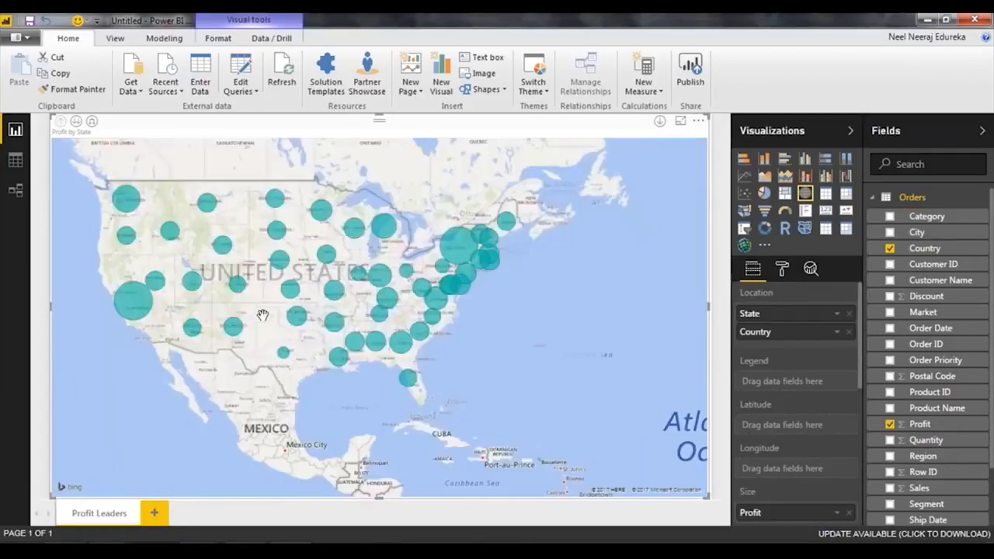
left_click(748, 211)
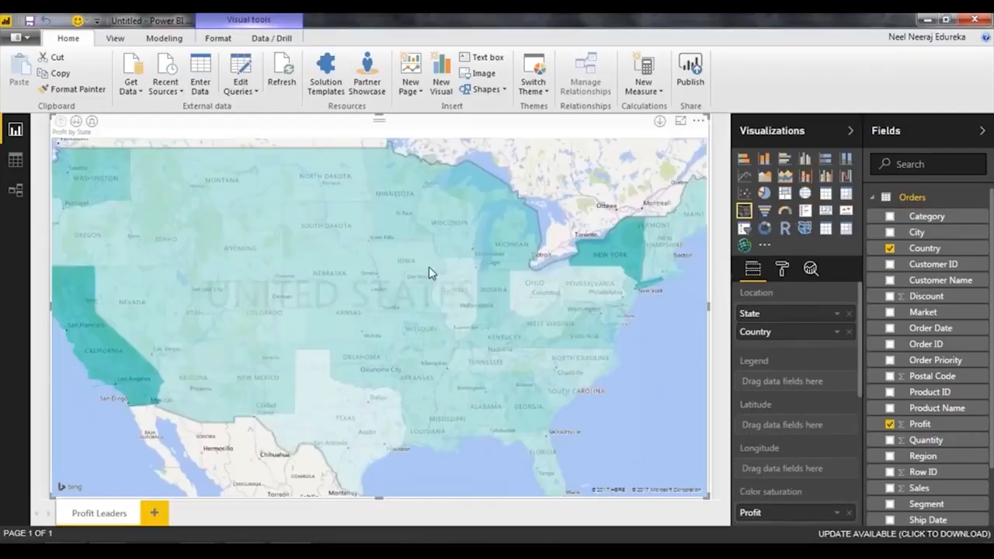
mouse_move(600, 364)
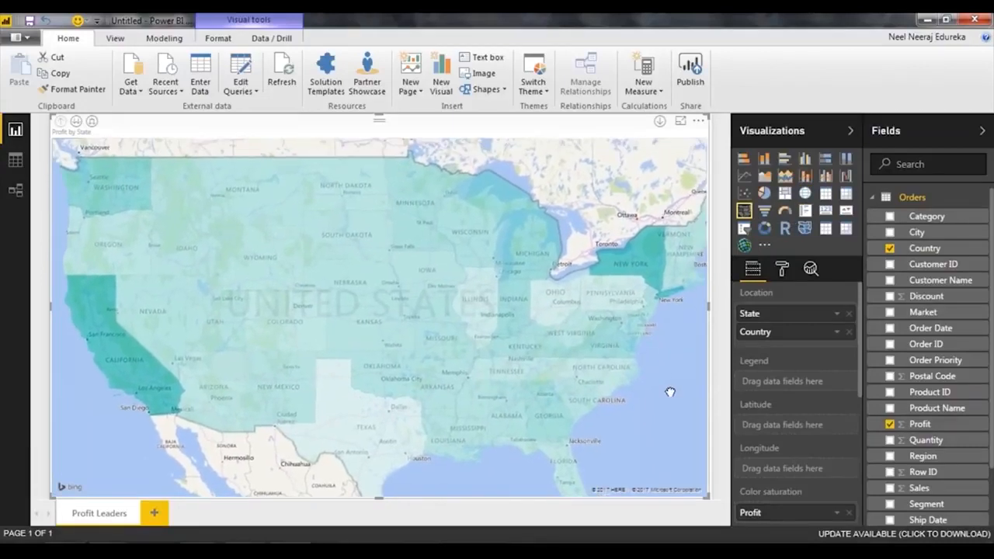
- Turn on diverging data colors for the filled map
left_click(782, 272)
left_click(777, 296)
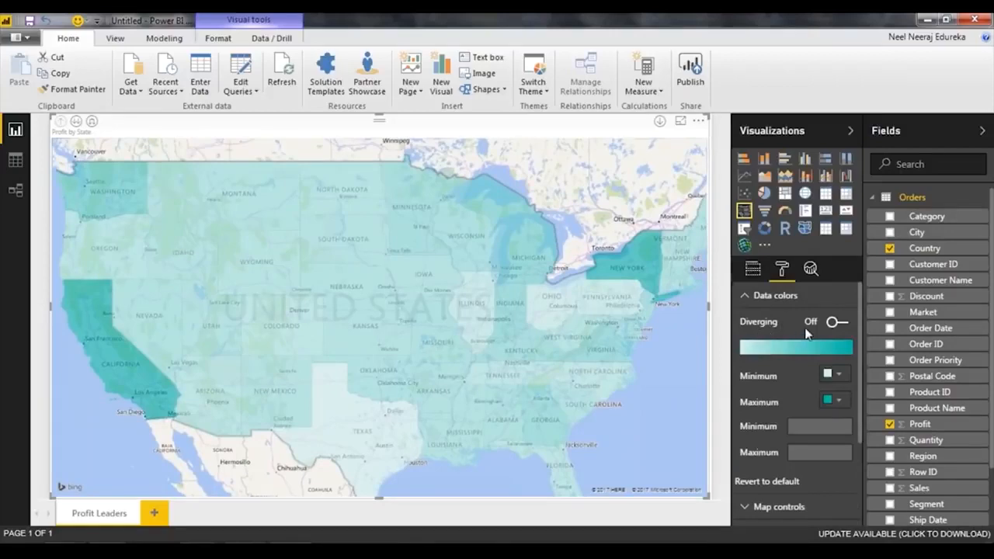
left_click(838, 322)
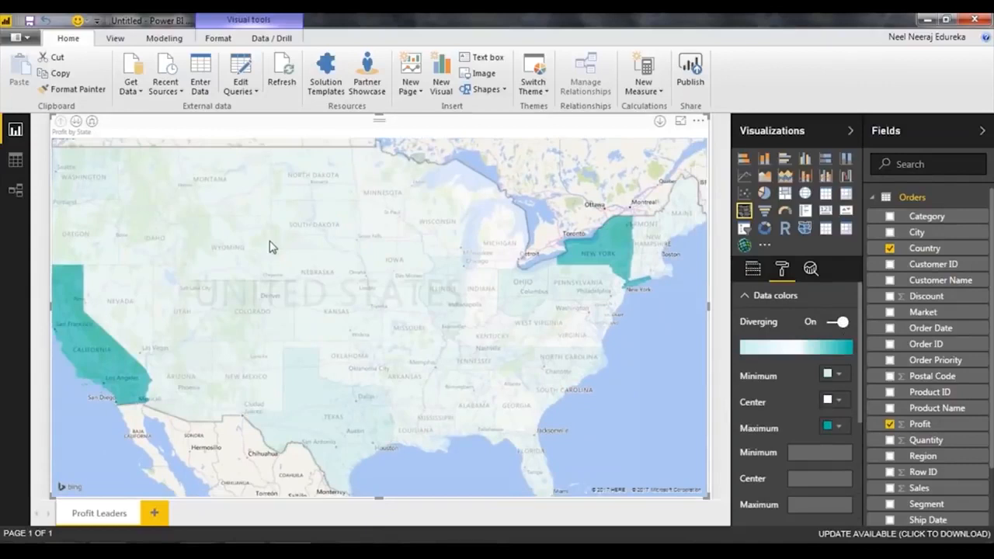
- Set the diverging scale to light teal for the minimum, medium teal for the center and dark teal for the maximum
left_click(841, 376)
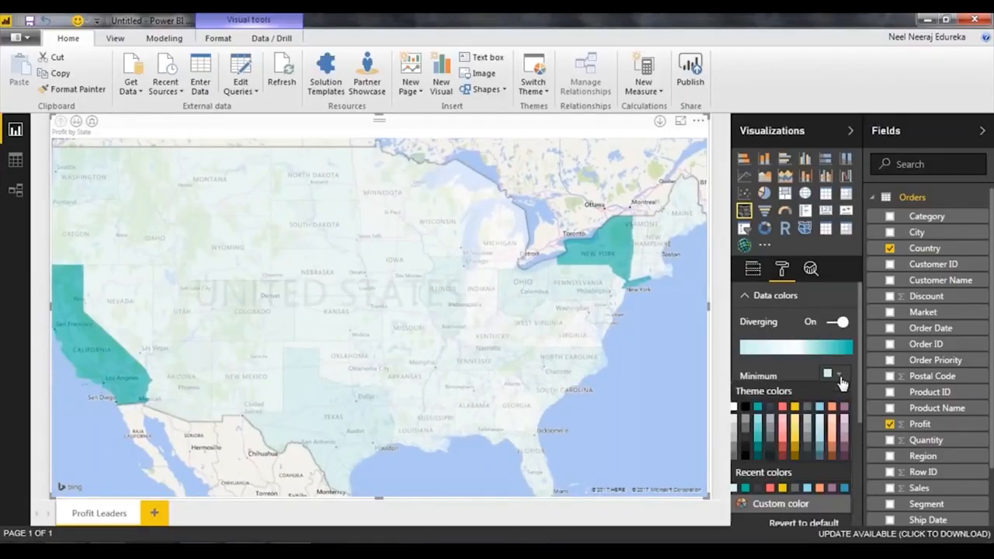
left_click(762, 426)
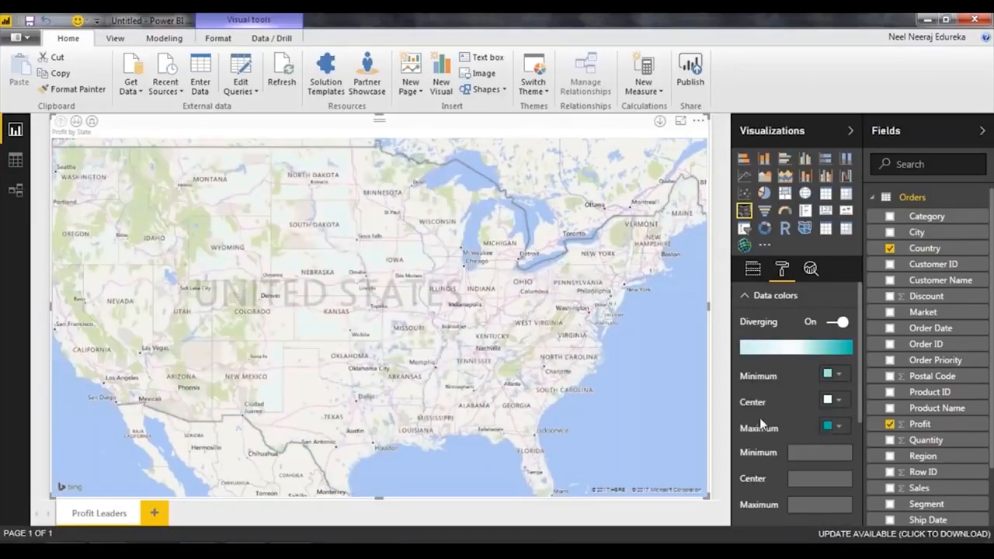
left_click(840, 401)
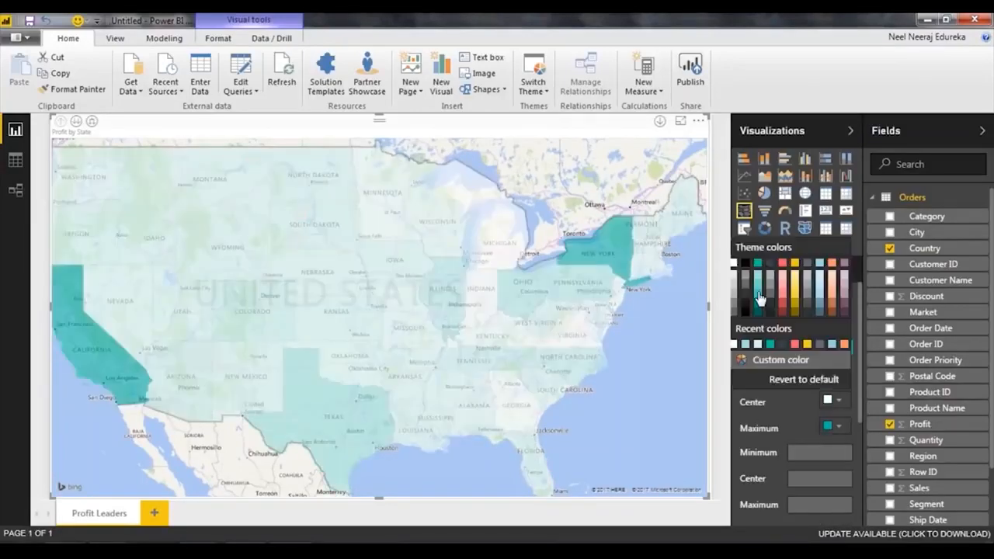
left_click(761, 299)
left_click(836, 427)
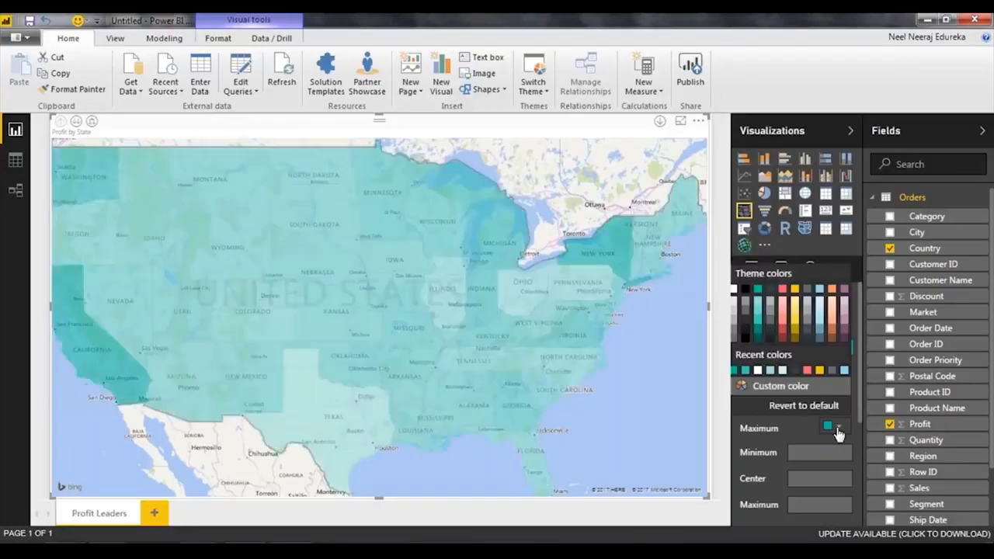
left_click(762, 345)
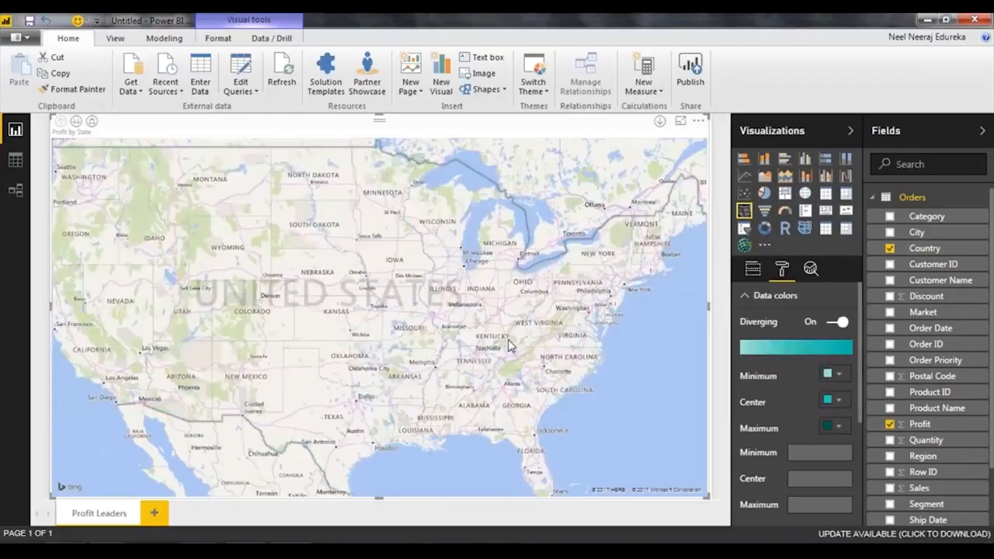
left_click(775, 295)
left_click_drag(541, 338, 519, 338)
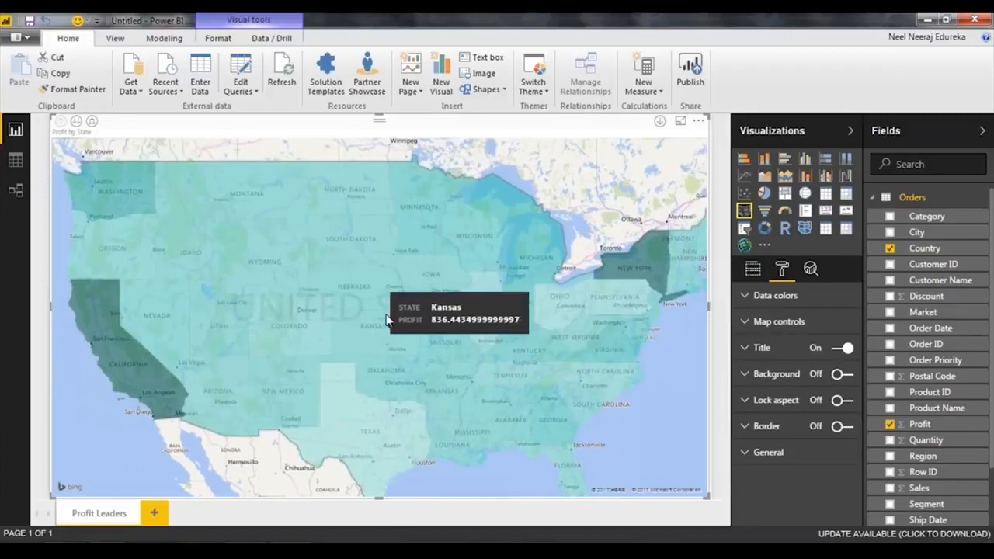
- Set the center value of the map's diverging color scale to 0
left_click(750, 301)
scroll(757, 334, "down", 2)
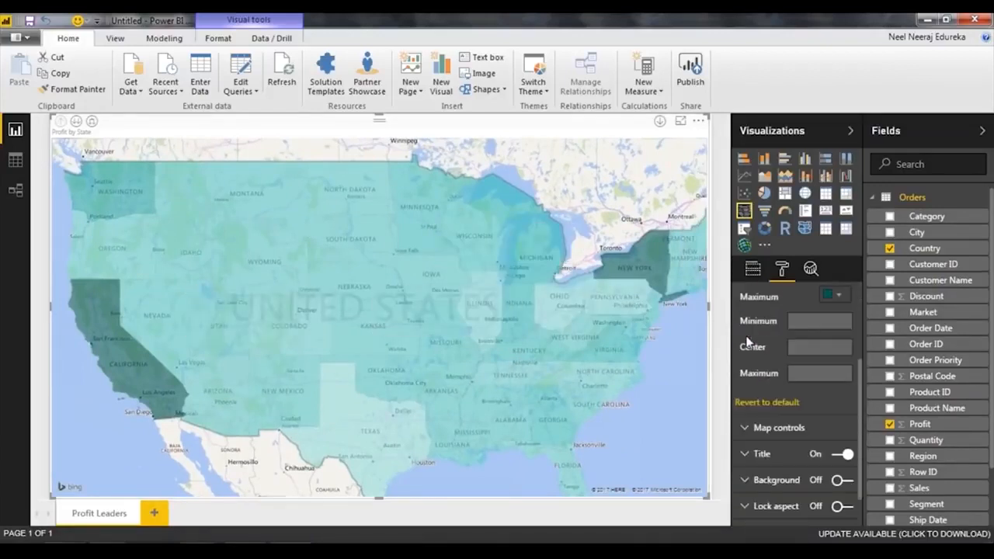
left_click(803, 341)
type("0")
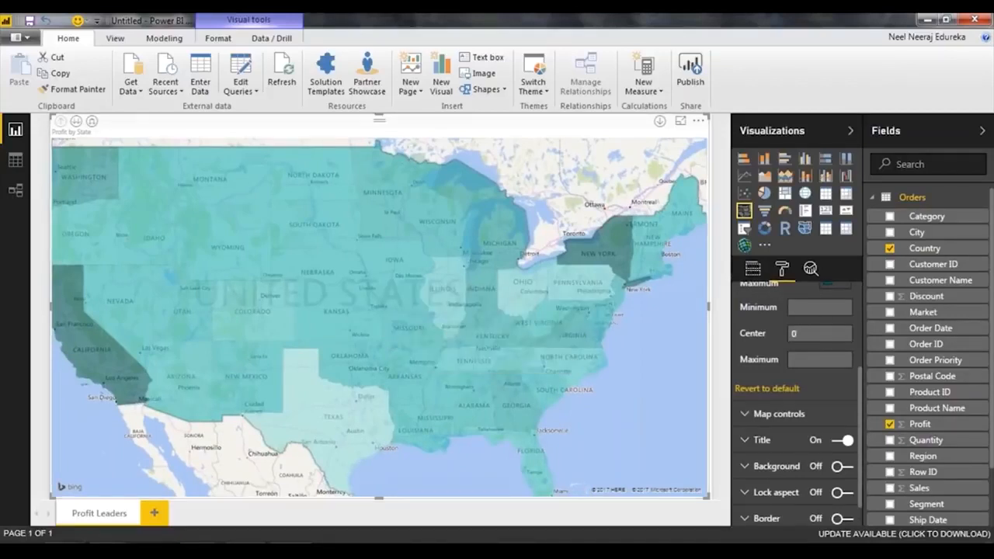
- Change the diverging scale's minimum color to blue-grey and its center color to yellow, and check the profit of Texas and Indiana
scroll(815, 396, "up", 2)
left_click(838, 375)
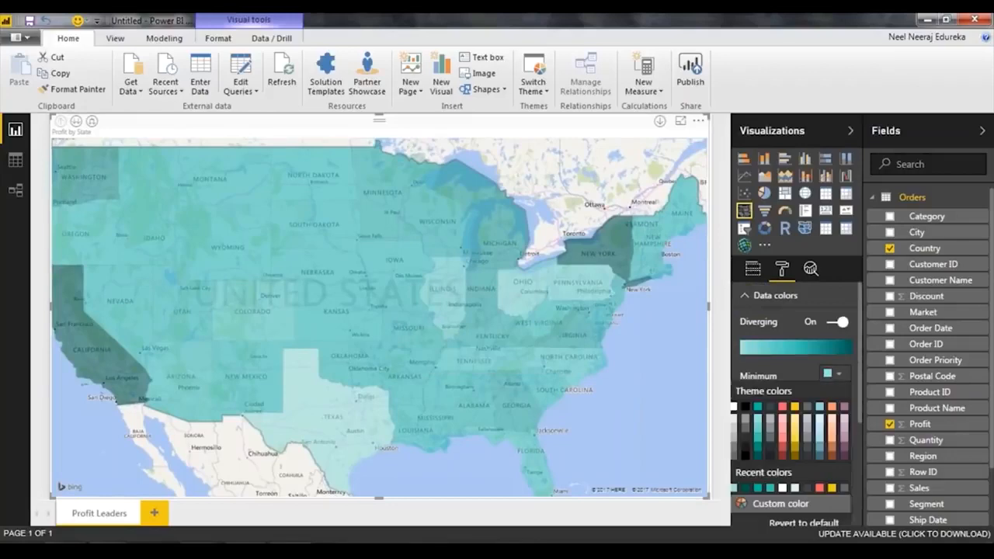
left_click(820, 452)
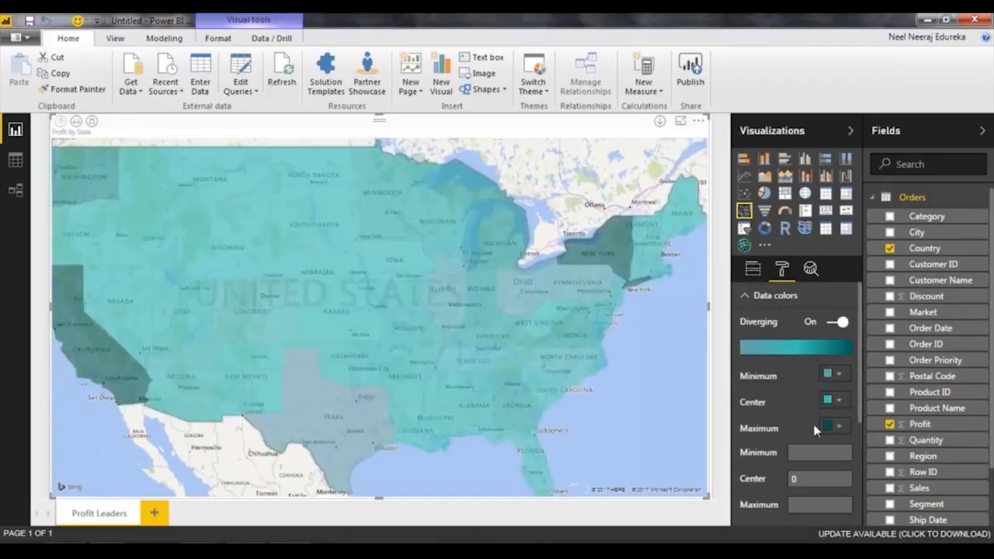
left_click(842, 399)
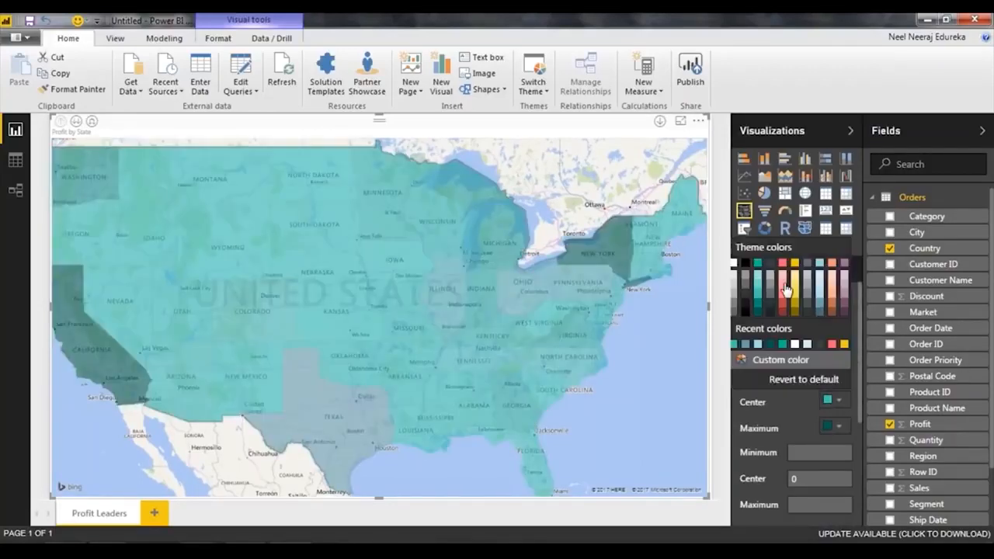
left_click(793, 296)
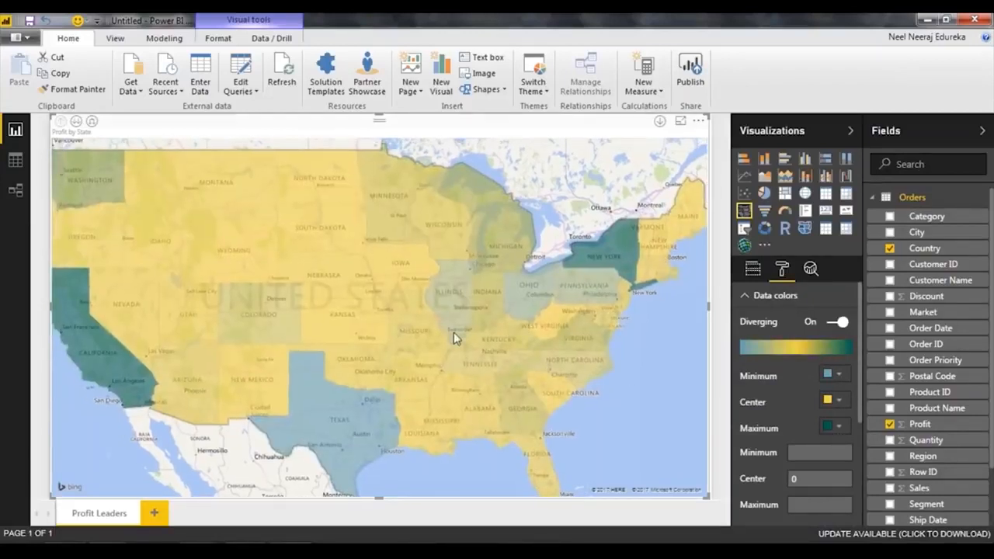
mouse_move(355, 420)
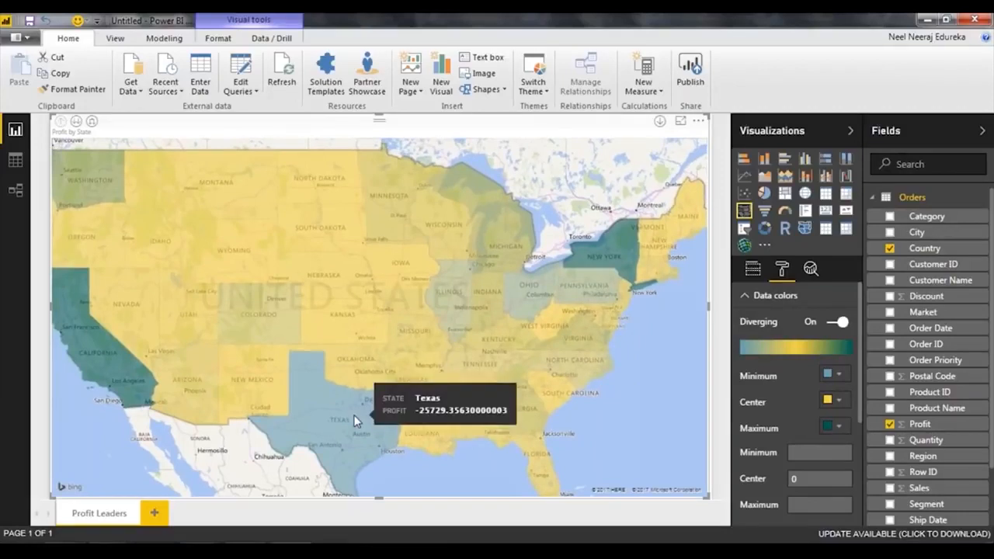
mouse_move(469, 404)
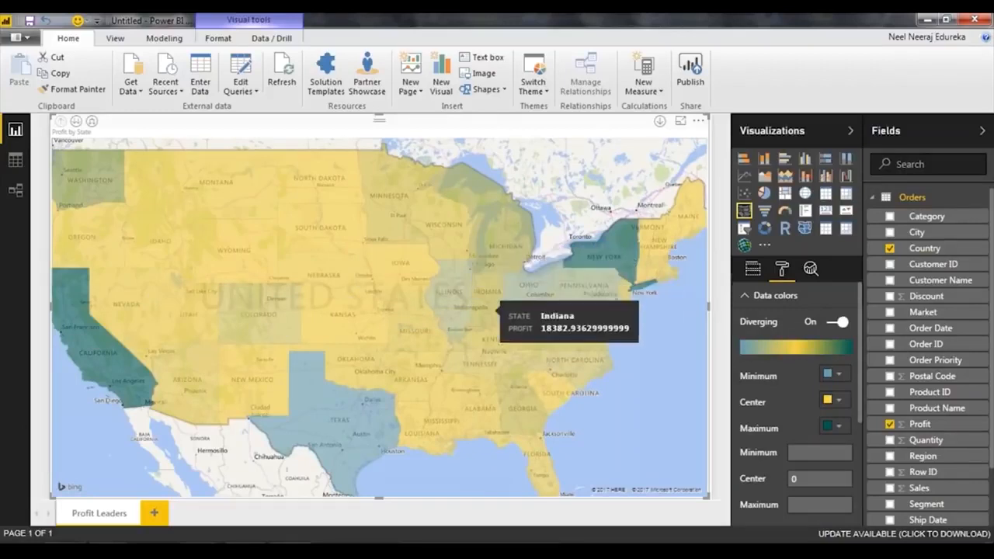
scroll(444, 315, "down", 3)
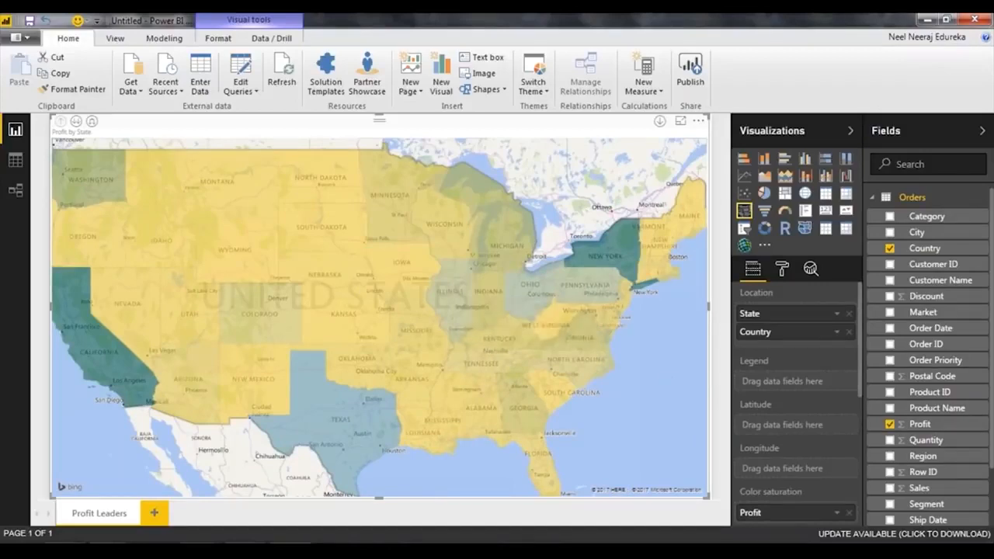
scroll(583, 354, "down", 1)
scroll(595, 318, "up", 1)
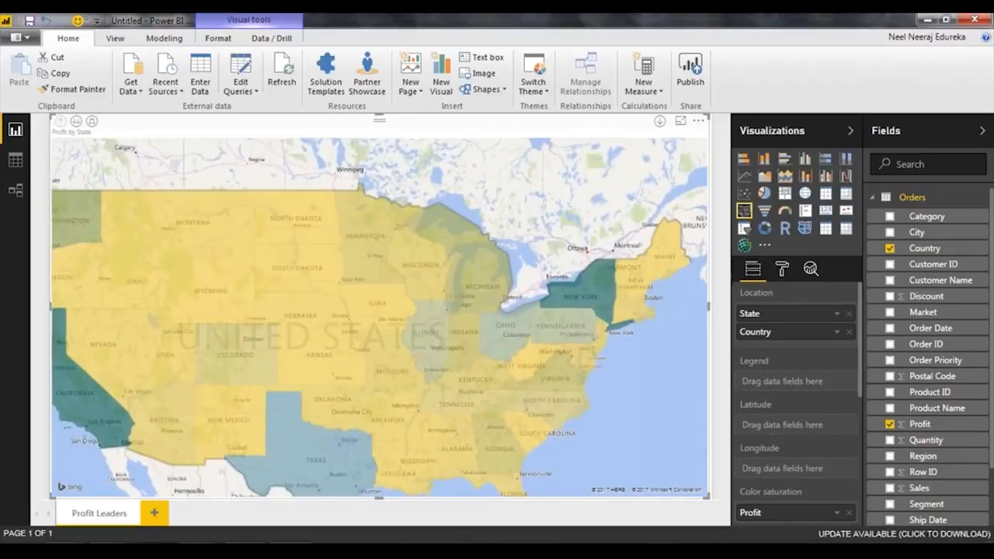
left_click_drag(596, 230, 647, 216)
scroll(647, 215, "down", 1)
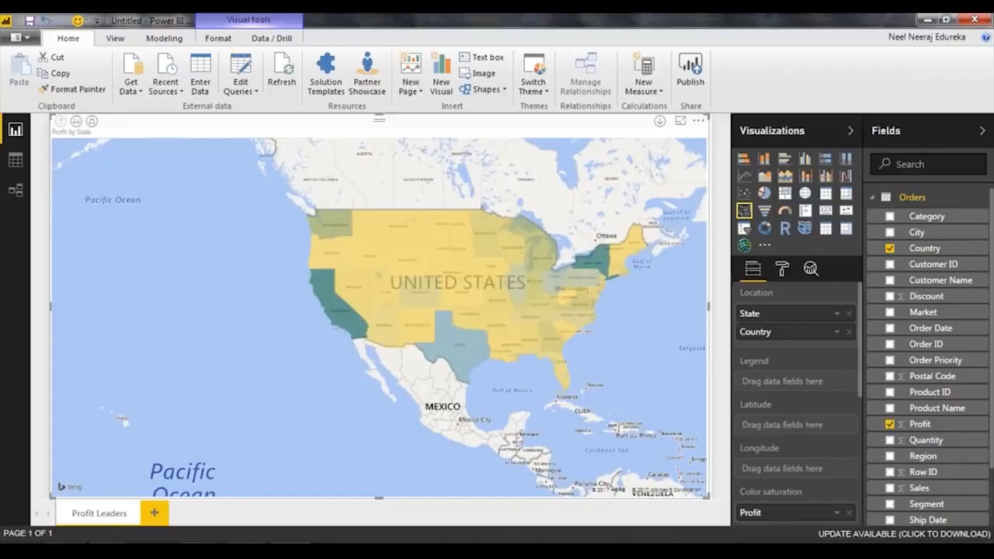
left_click_drag(641, 331, 619, 344)
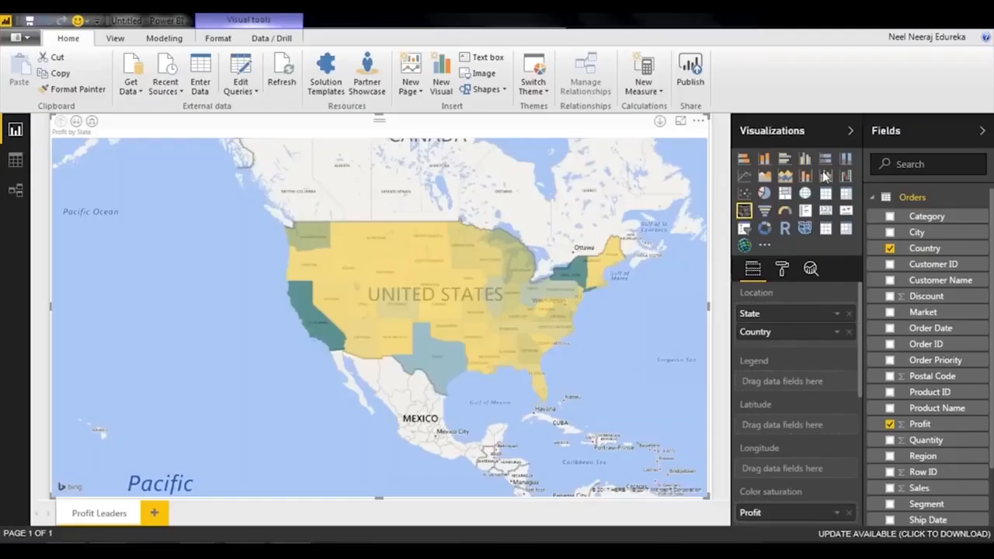
- Add a new report page and name it "Overall performance"
left_click(153, 514)
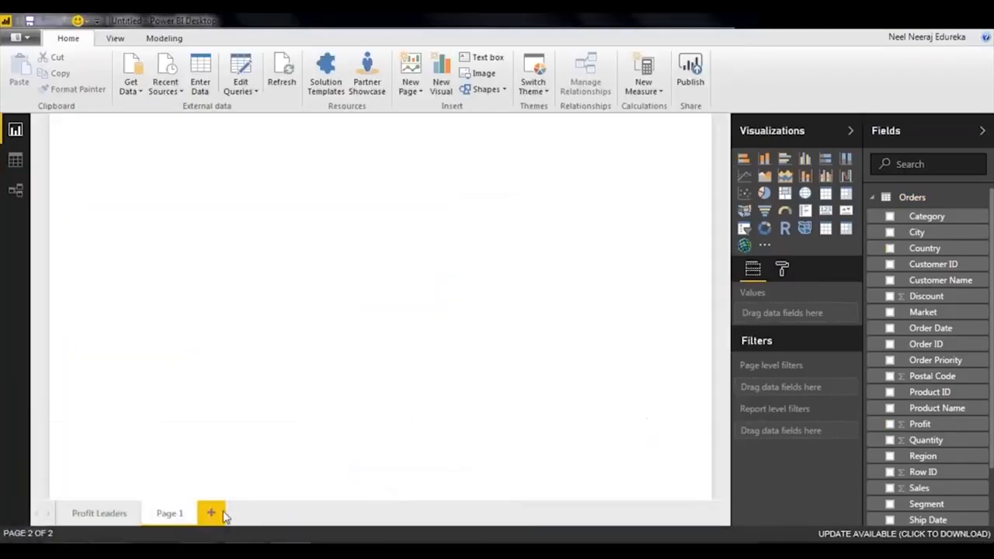
double_click(176, 517)
type("Overall performan")
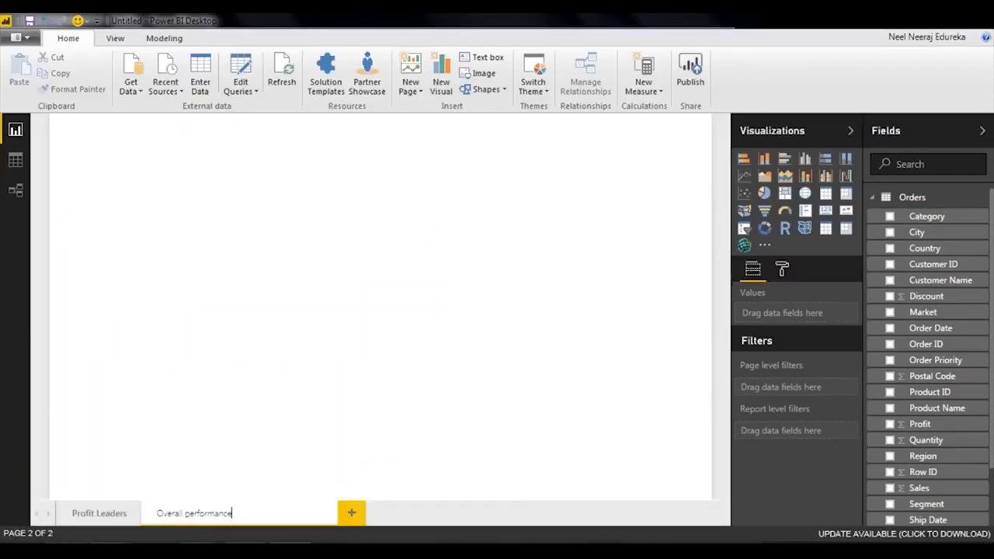
type("ce")
key("Return")
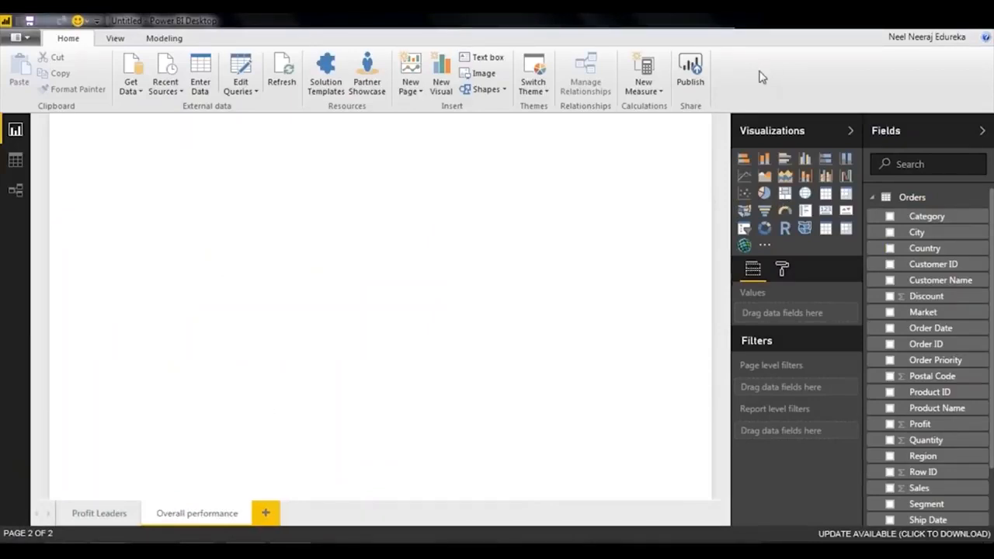
- Create a line chart with Sales and Profit as its values on the Overall performance page
left_click_drag(921, 489, 173, 169)
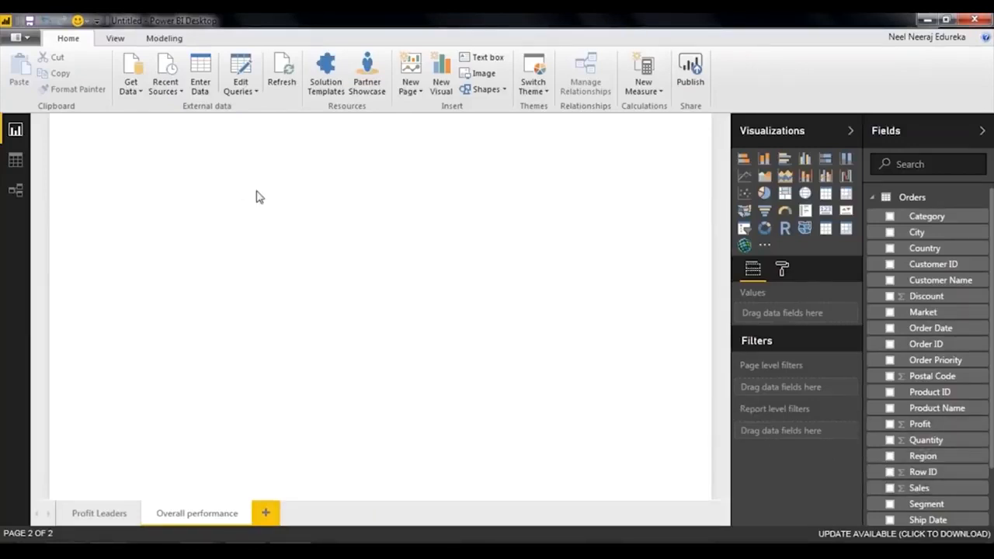
left_click_drag(922, 424, 174, 214)
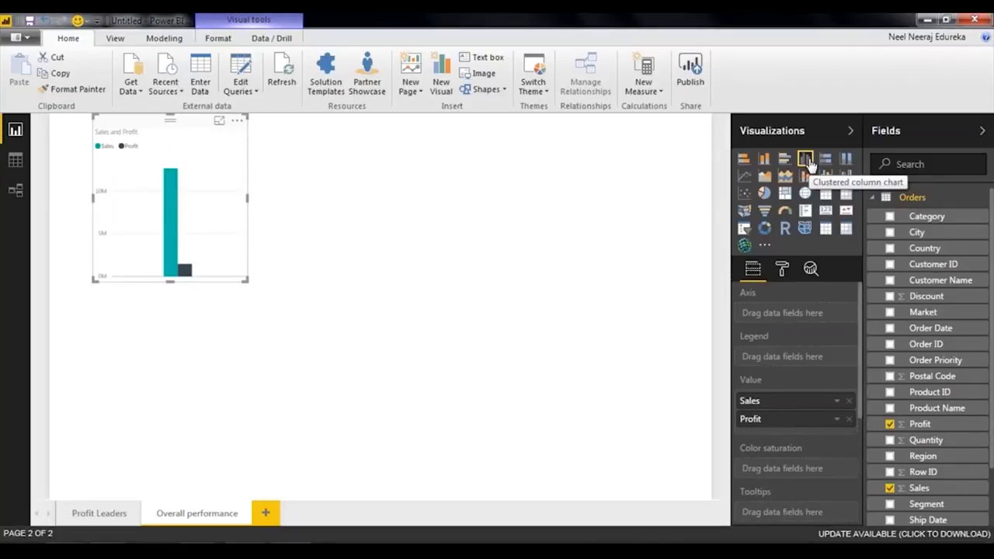
left_click(743, 178)
mouse_move(191, 164)
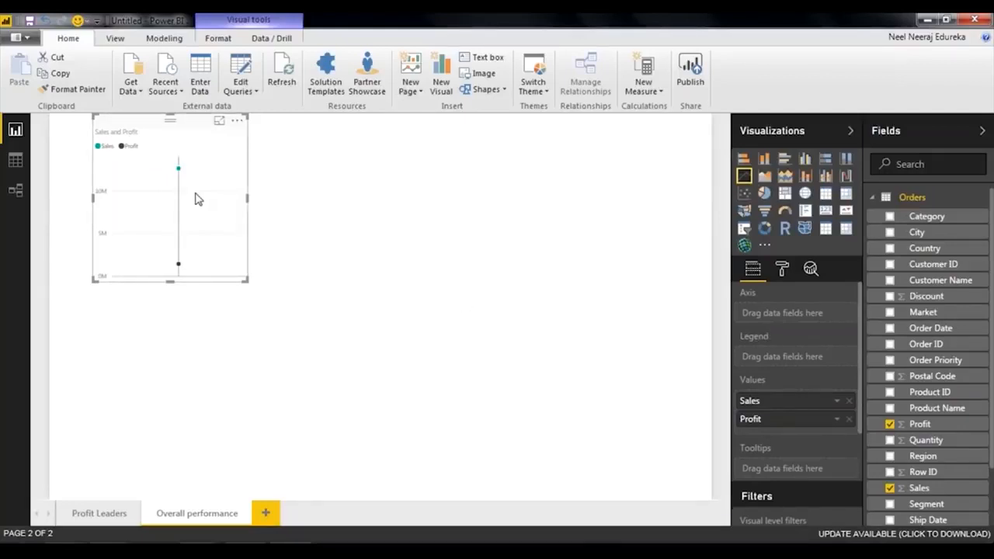
mouse_move(177, 266)
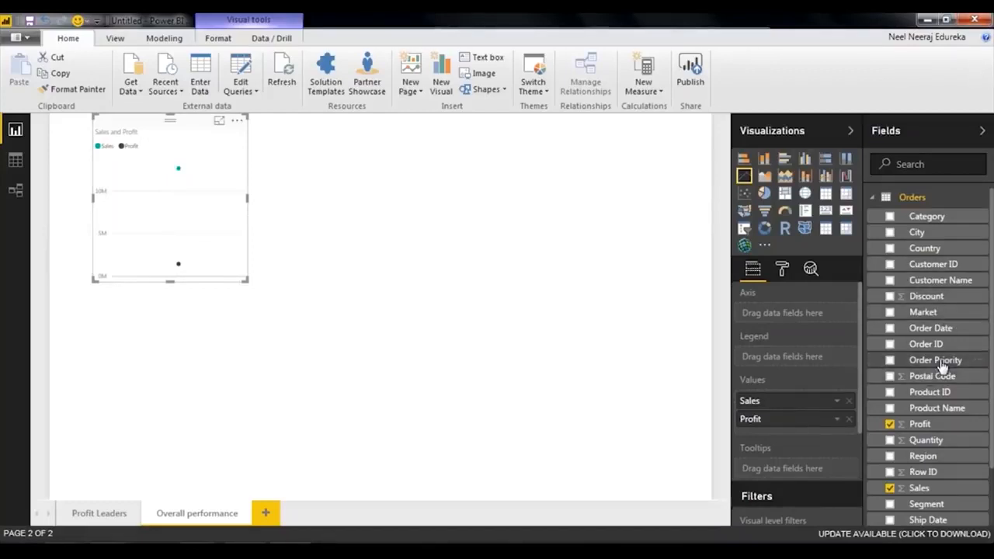
- Use Order Date as the line chart's axis and keep only the Quarter level of its date hierarchy
left_click_drag(947, 330, 796, 314)
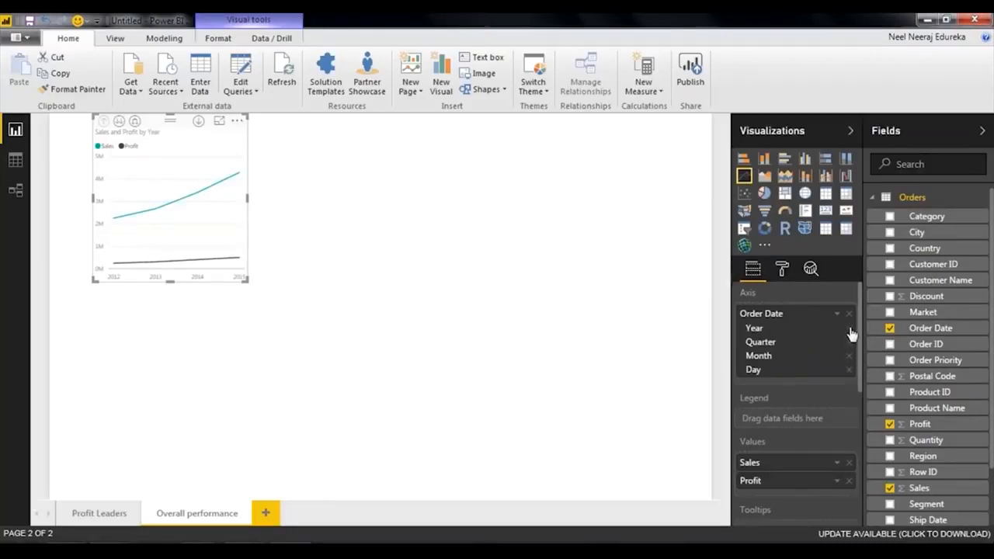
left_click(849, 328)
left_click(849, 342)
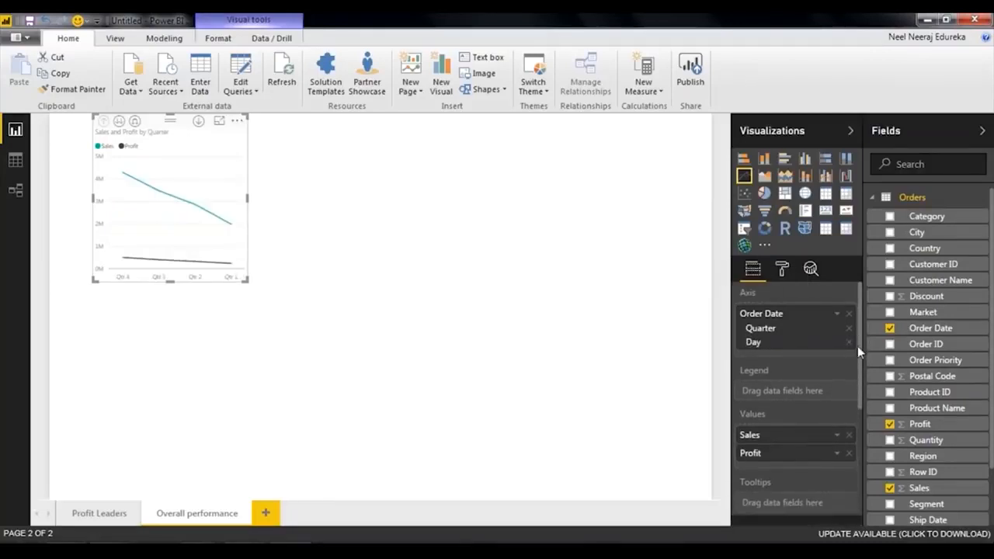
left_click(851, 343)
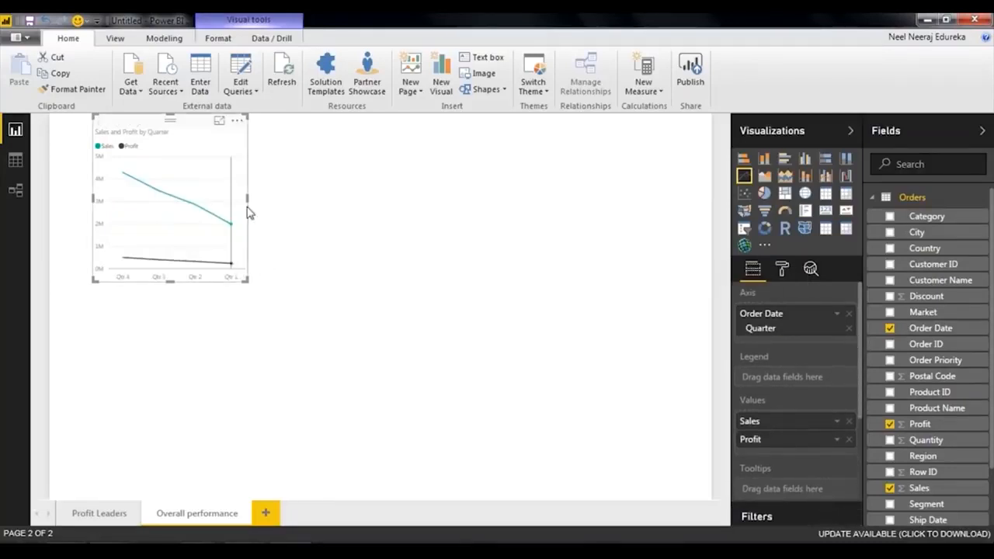
- Enlarge the line chart to nearly fill the page and sort it by quarter in ascending order
mouse_move(116, 187)
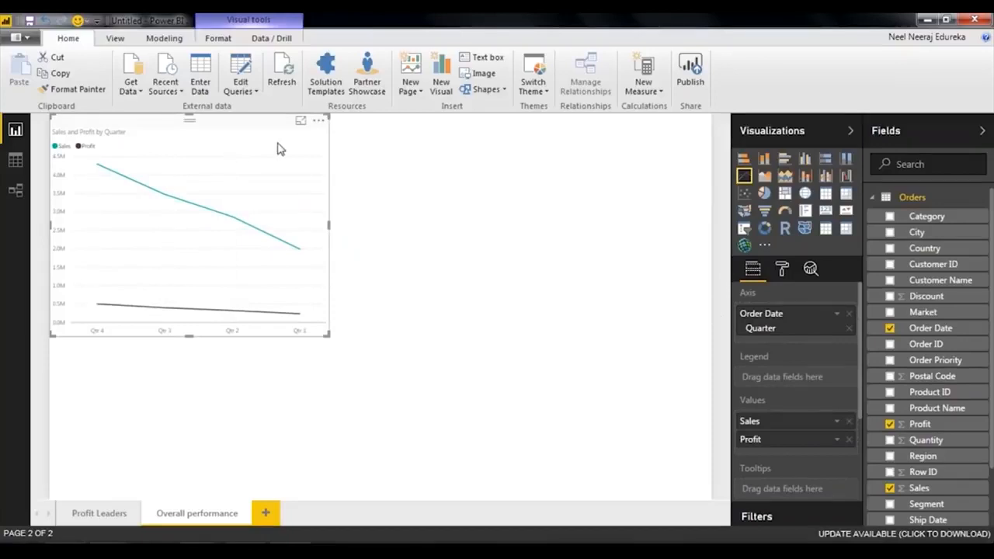
mouse_move(298, 257)
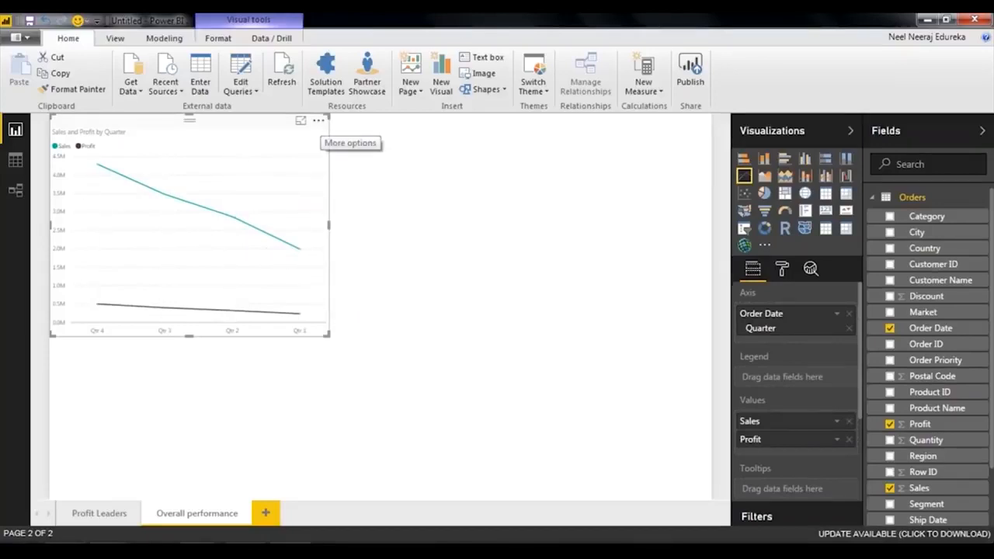
left_click(318, 120)
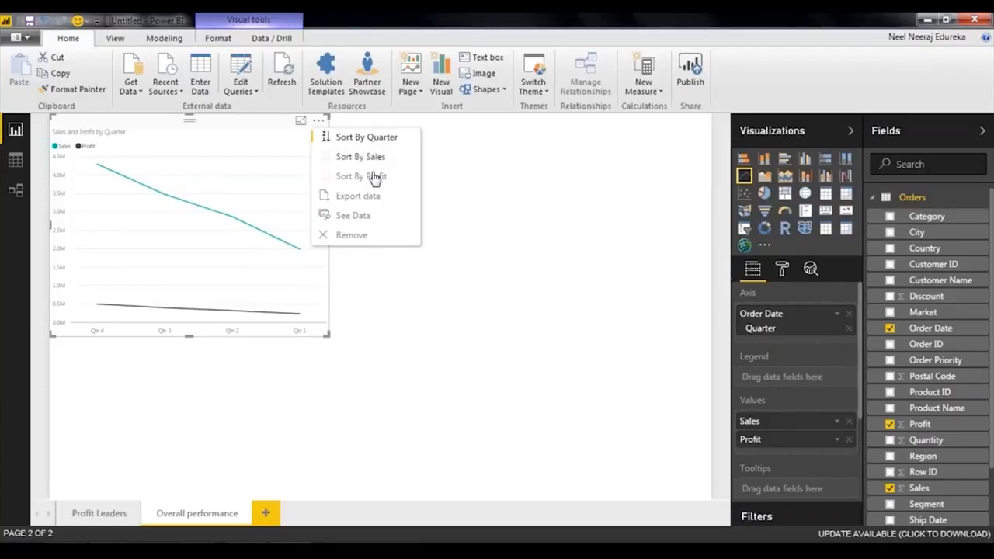
left_click(319, 122)
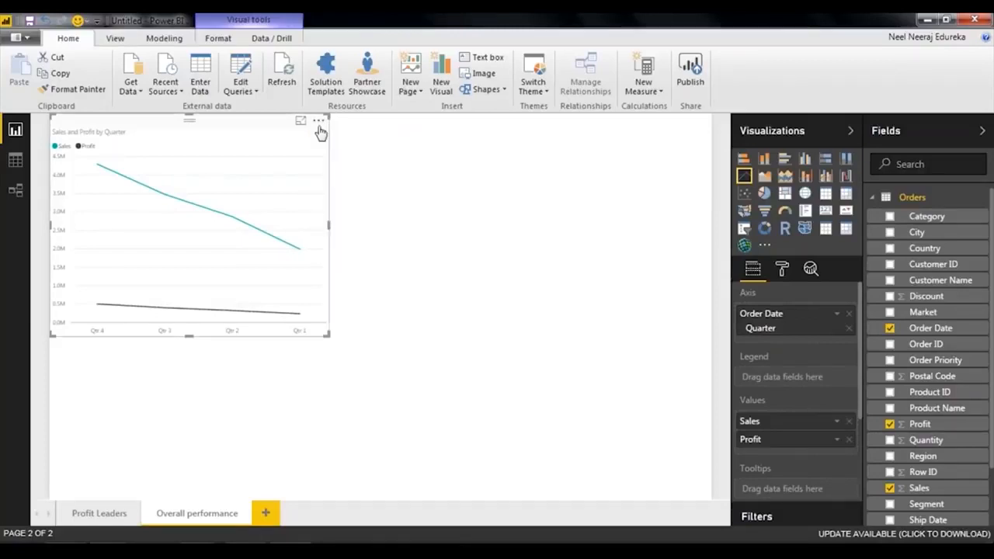
mouse_move(117, 229)
left_click_drag(329, 335, 693, 491)
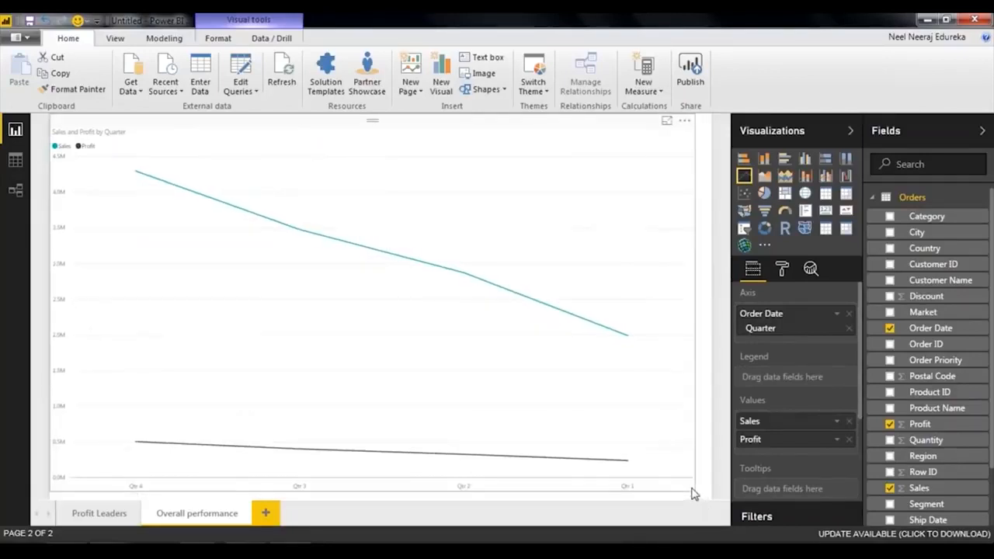
left_click(685, 121)
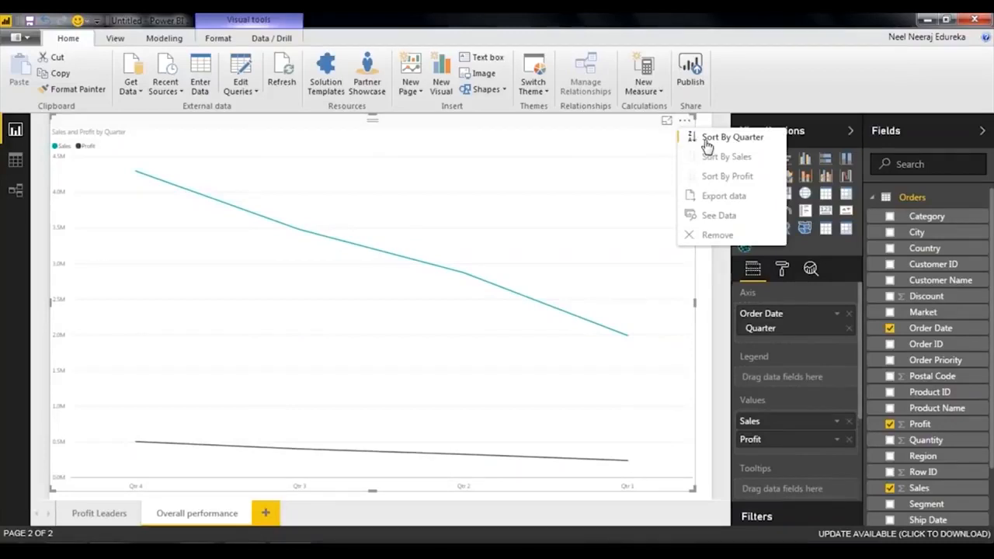
left_click(707, 139)
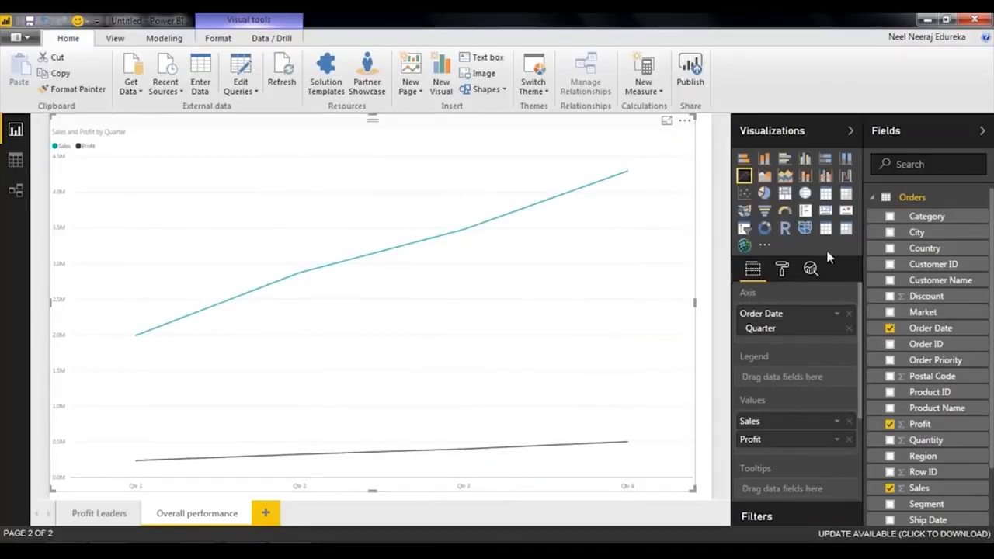
- Set the text size of the line chart's X-axis and Y-axis labels to 20
left_click(782, 268)
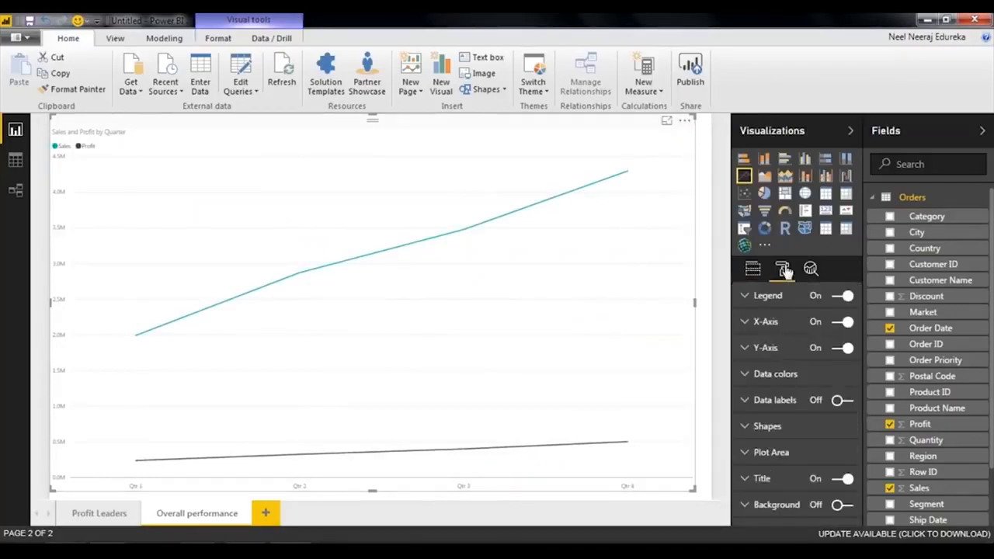
left_click(756, 328)
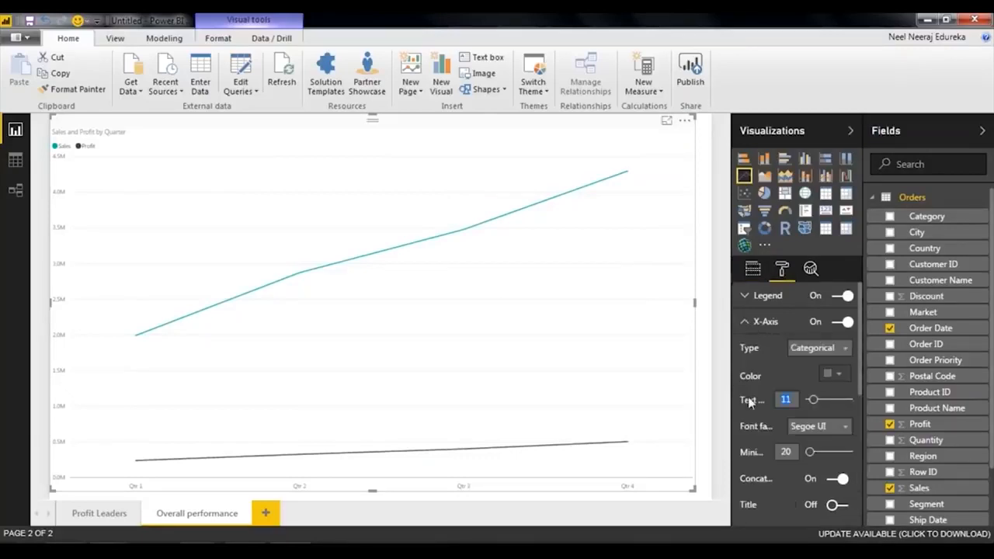
type("20")
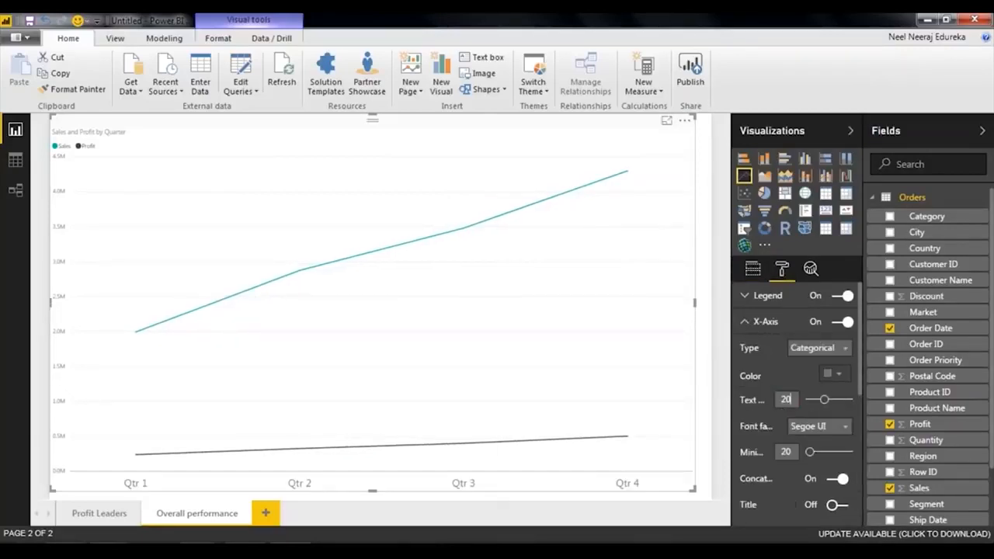
left_click(766, 322)
left_click(765, 347)
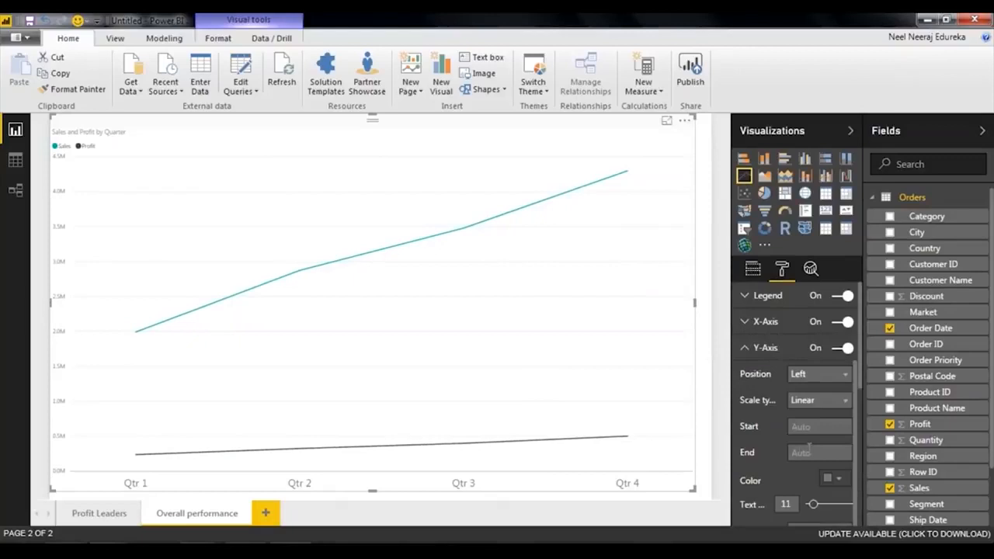
scroll(774, 376, "down", 2)
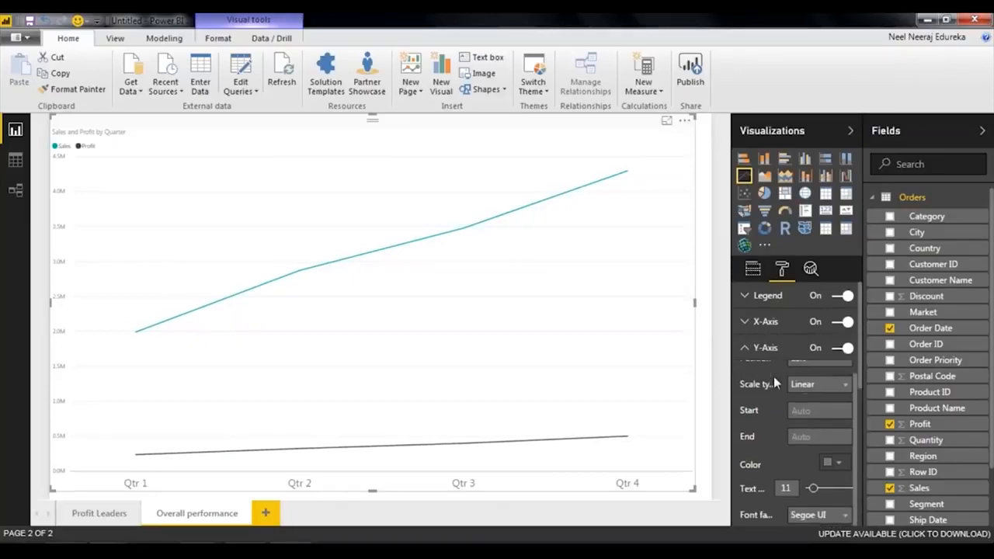
type("20")
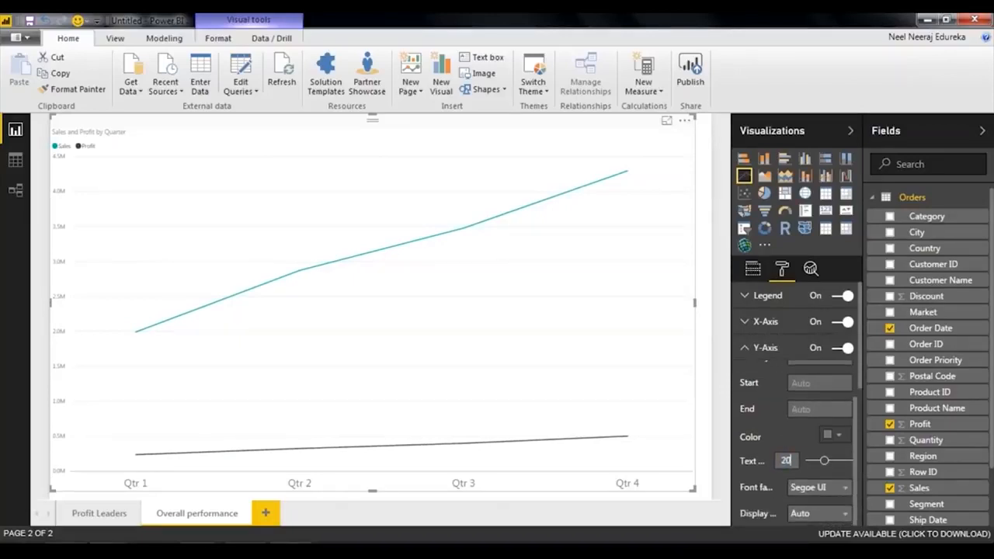
left_click(763, 354)
mouse_move(196, 434)
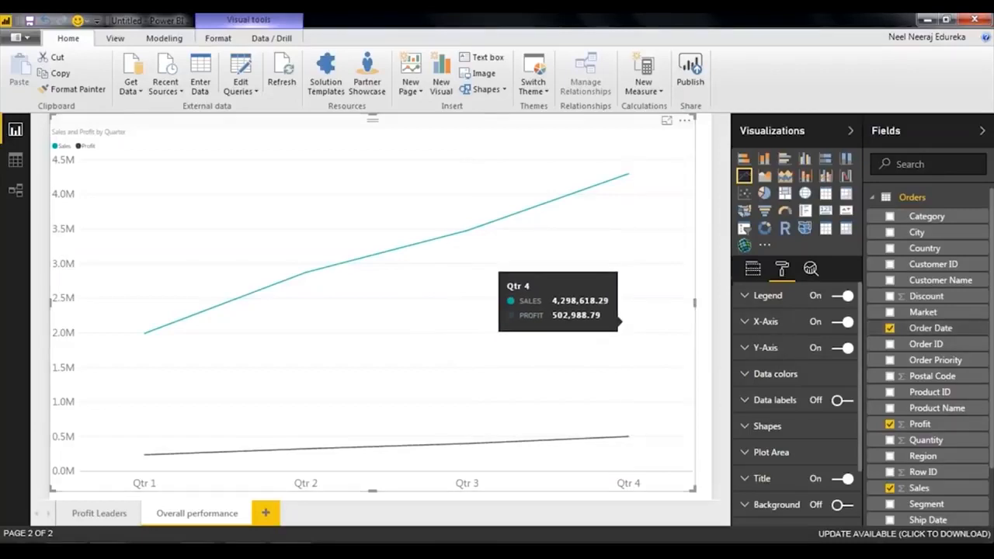
- Set the line chart's legend text size to 20
left_click(769, 297)
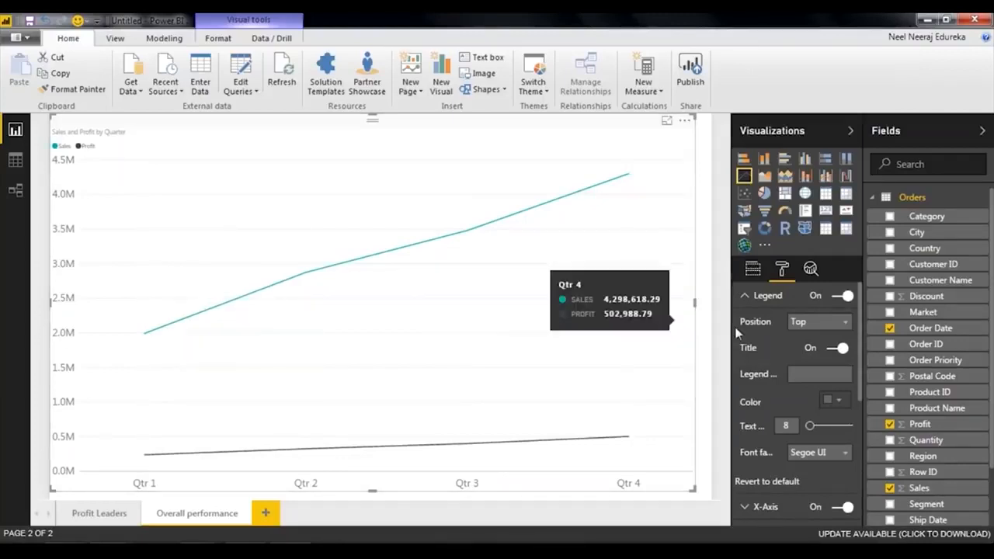
left_click(786, 426)
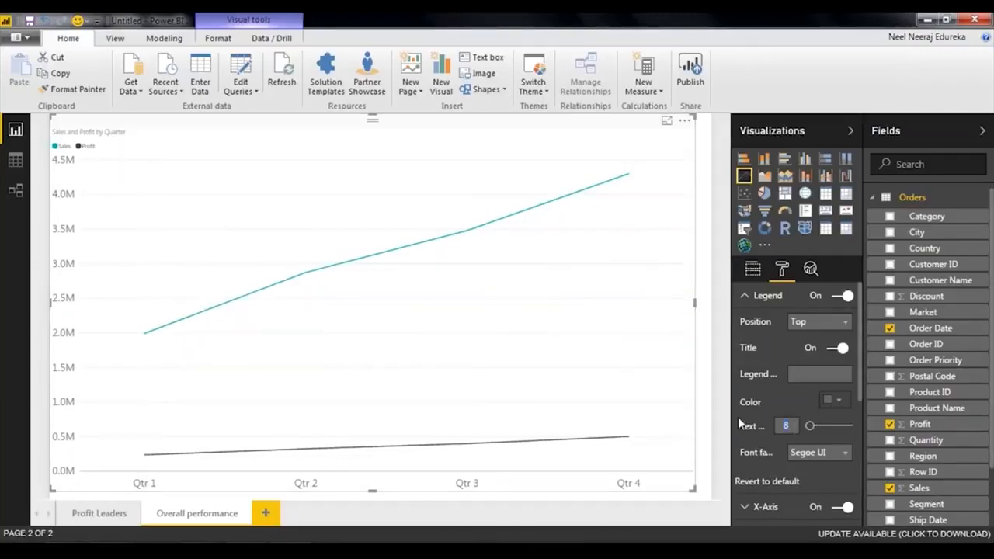
type("20")
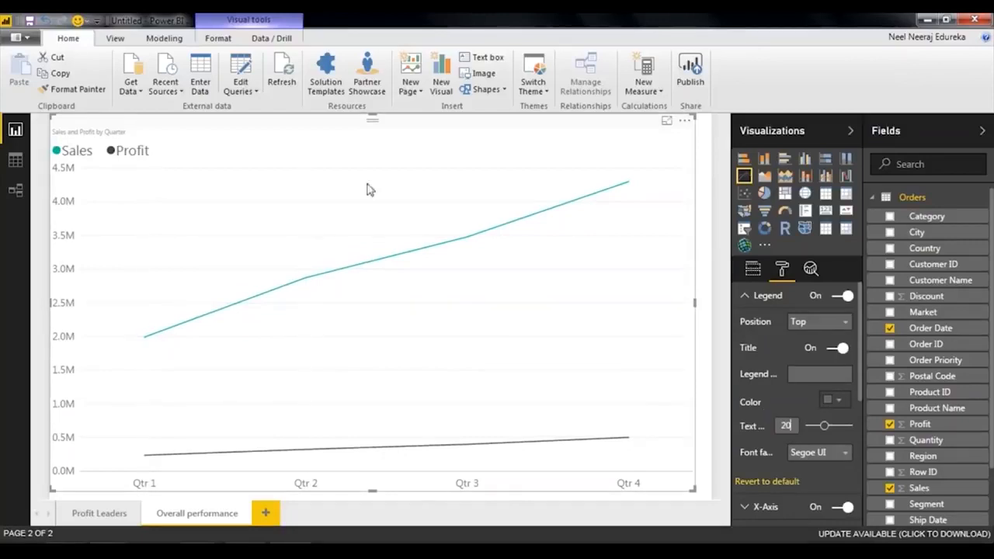
left_click(767, 296)
- Change the line chart's data colors to a darker light-blue shade for Sales and a darker red for Profit
left_click(773, 374)
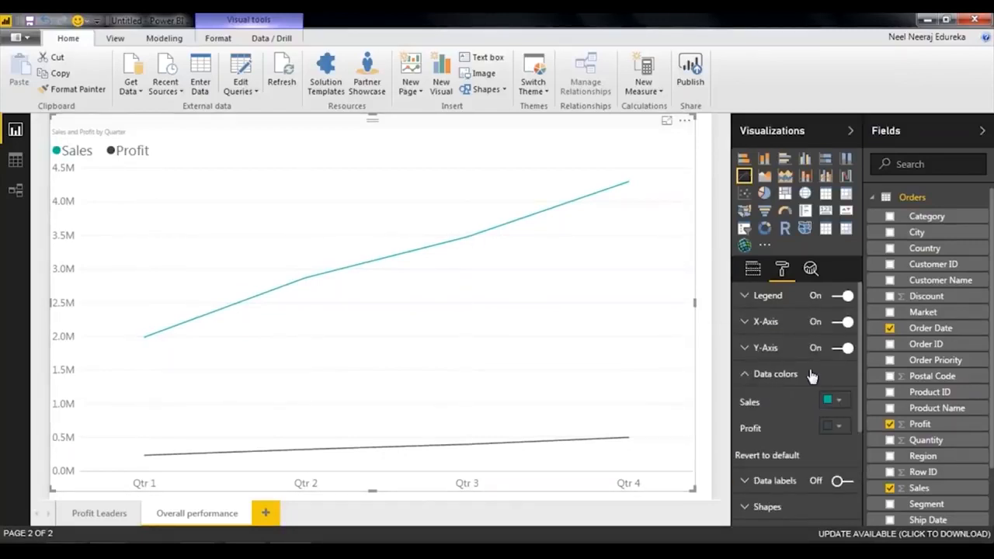
left_click(847, 404)
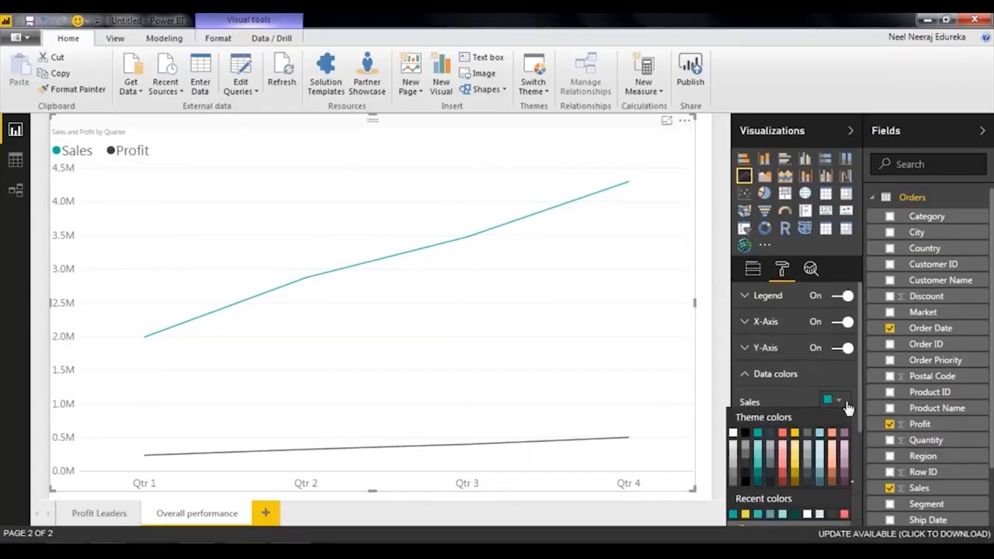
left_click(816, 472)
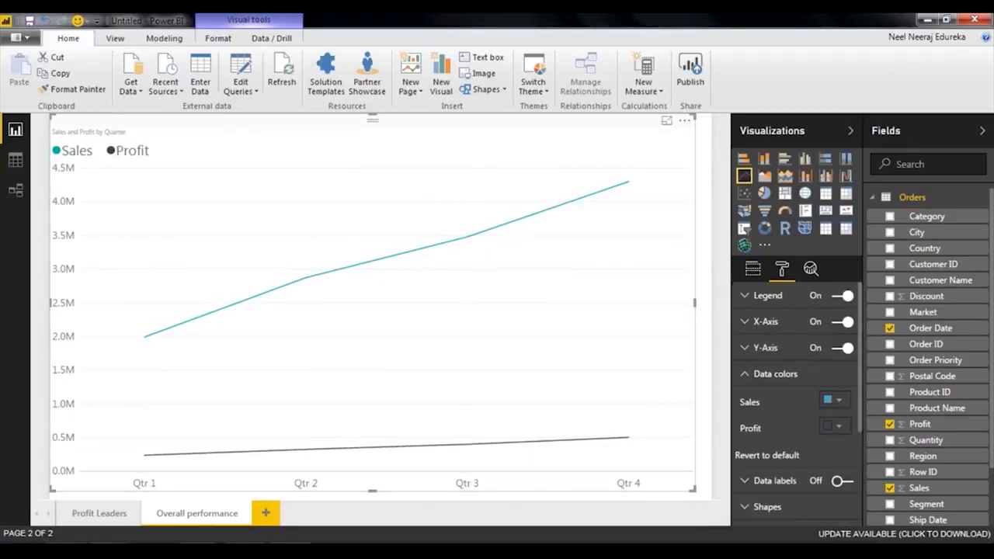
left_click(846, 432)
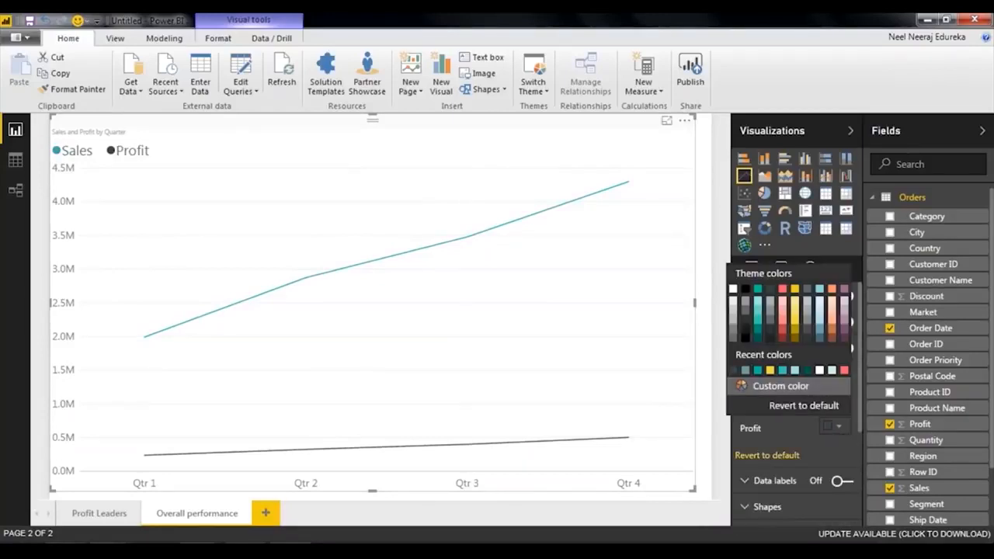
left_click(785, 335)
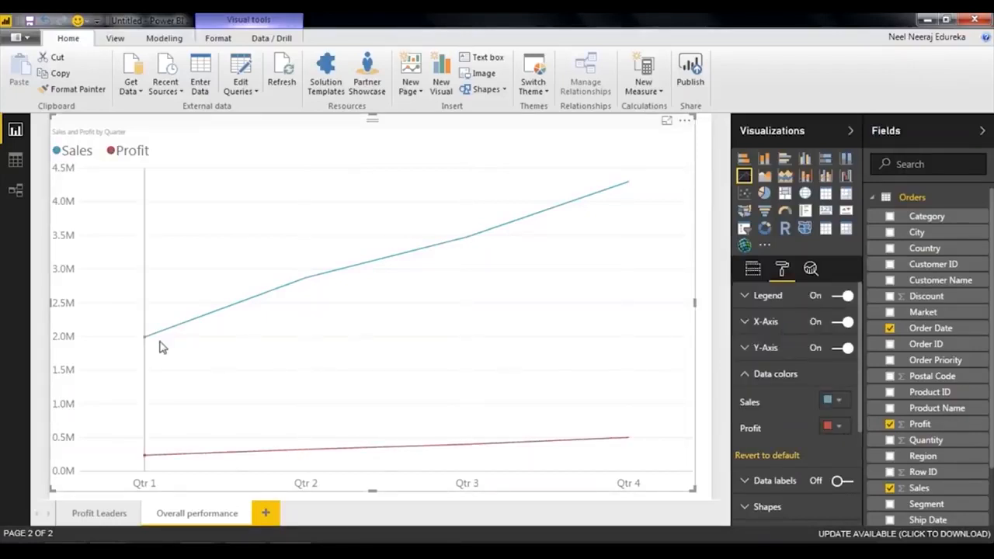
- Review the line chart's visual-level filters for Order Date quarter, Profit and Sales
left_click(777, 374)
scroll(845, 408, "down", 2)
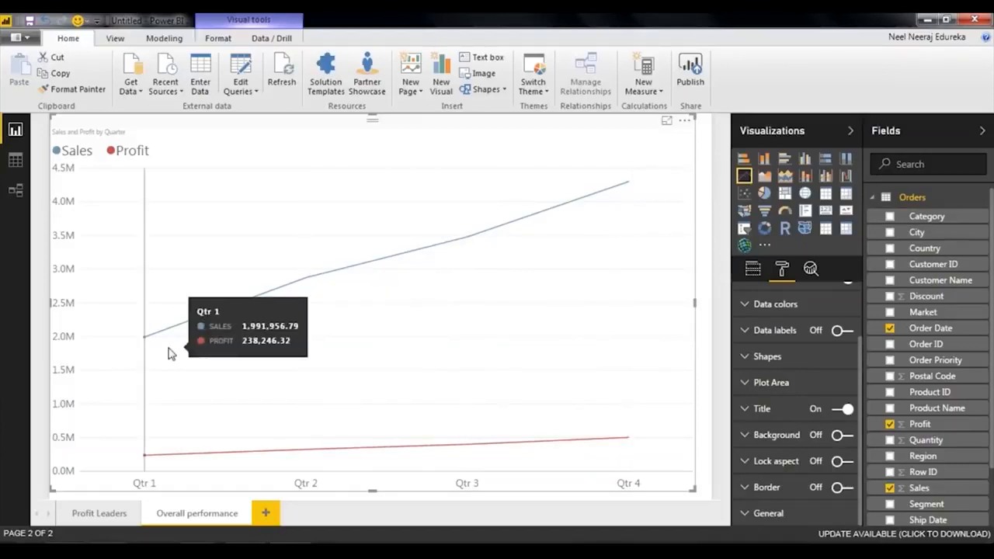
left_click(760, 277)
scroll(805, 354, "down", 5)
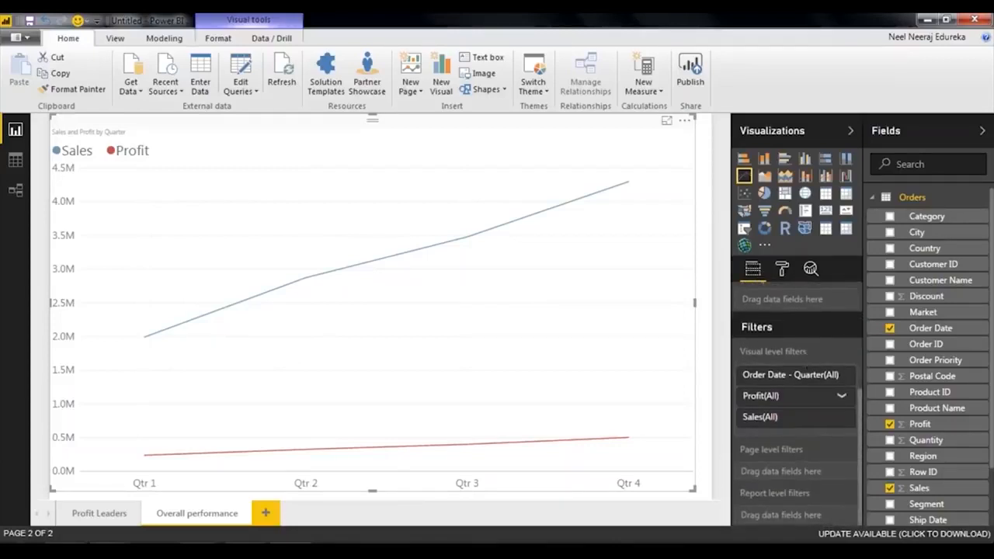
left_click(843, 379)
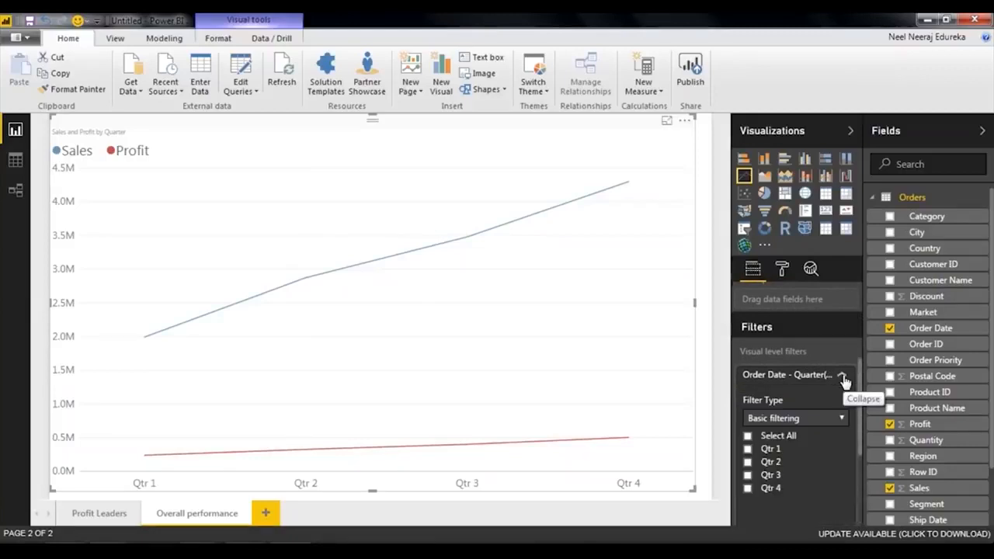
left_click(843, 378)
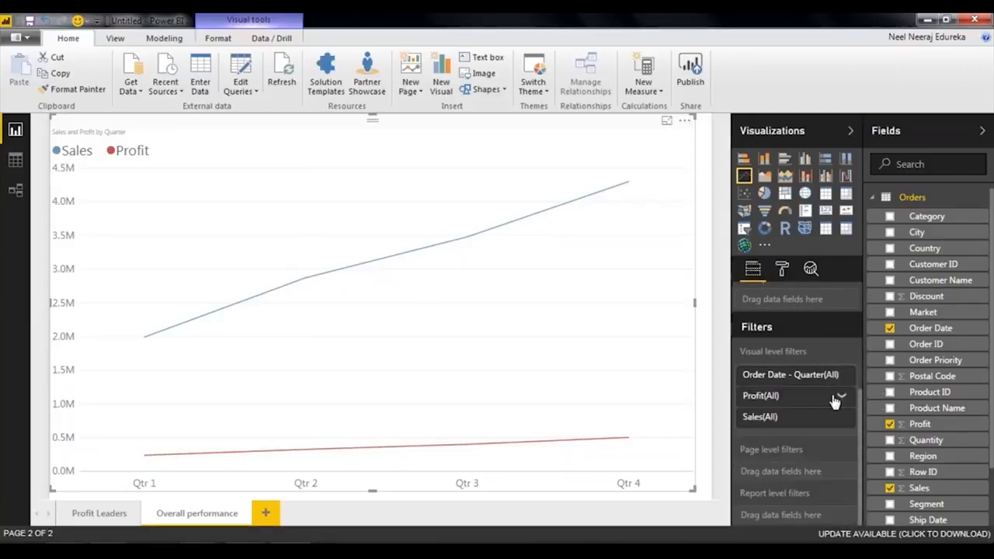
left_click(840, 400)
left_click(840, 399)
left_click(842, 416)
left_click(841, 417)
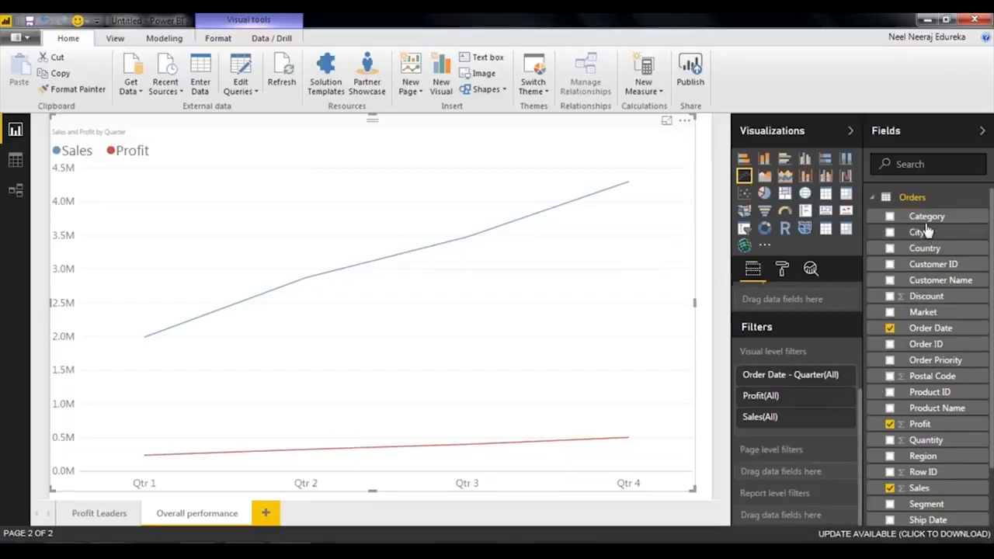
- Add Category as a visual-level filter on the line chart and filter it to Furniture
left_click_drag(924, 217, 802, 443)
scroll(785, 412, "down", 2)
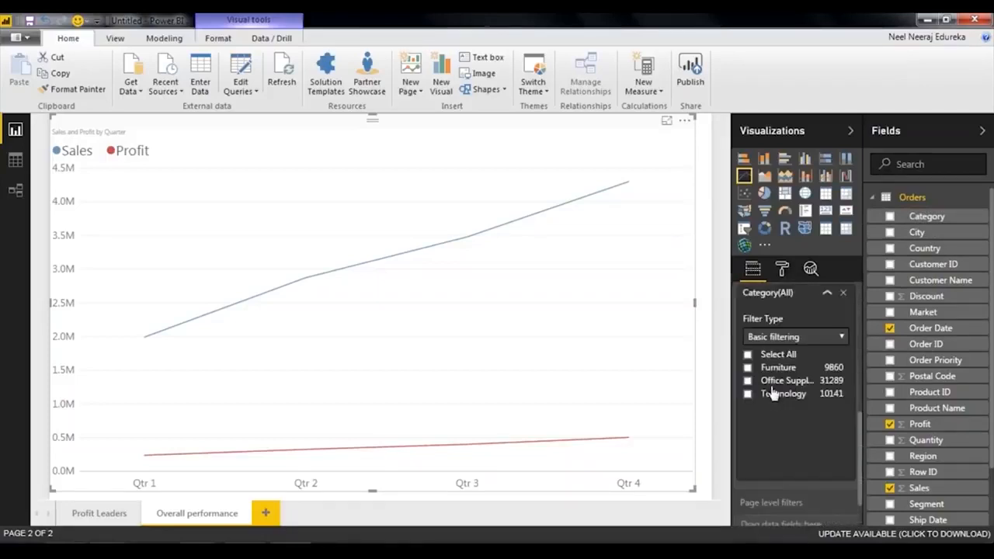
left_click(748, 369)
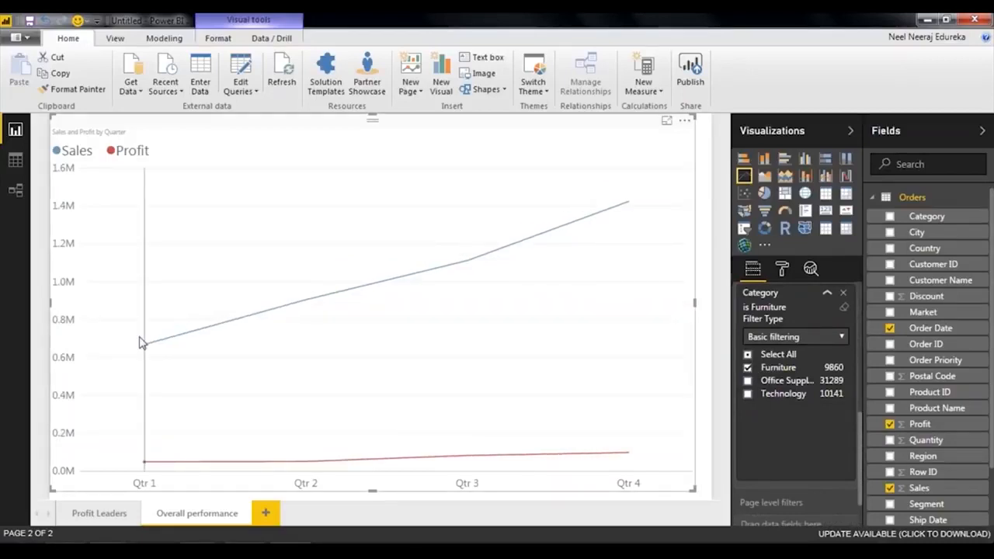
mouse_move(145, 348)
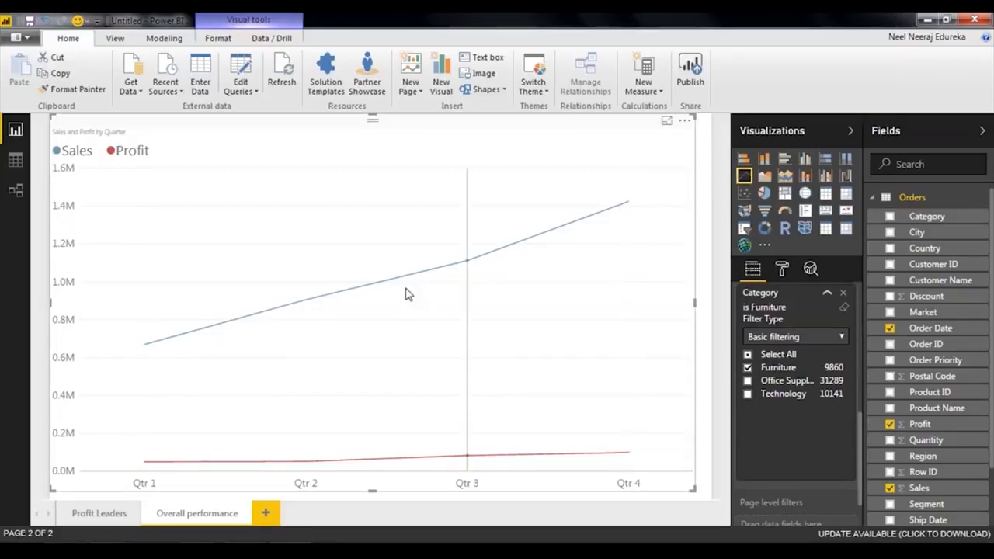
- Switch the Category filter to Office Supplies only and shrink the line chart to about half the page's width and height
left_click(747, 368)
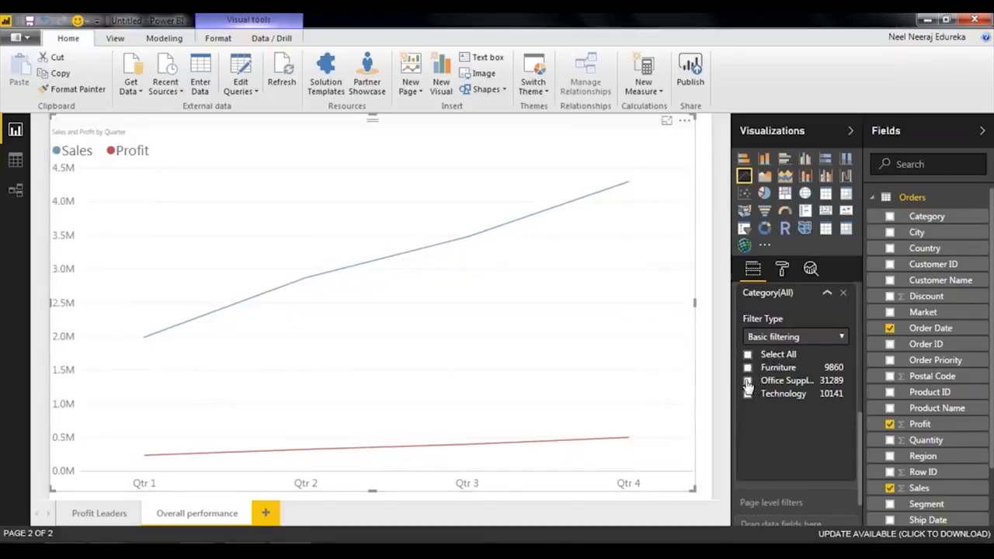
left_click(748, 380)
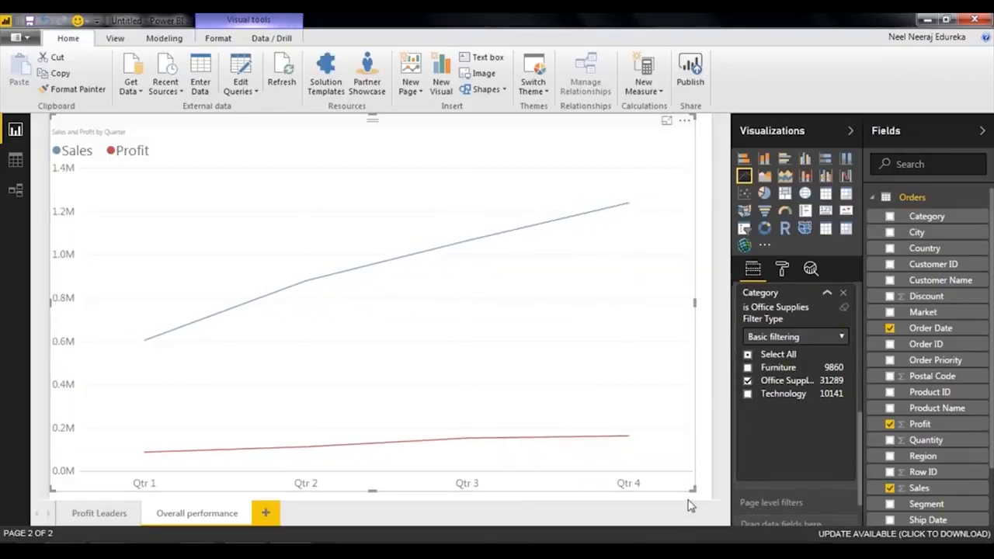
left_click_drag(694, 490, 380, 343)
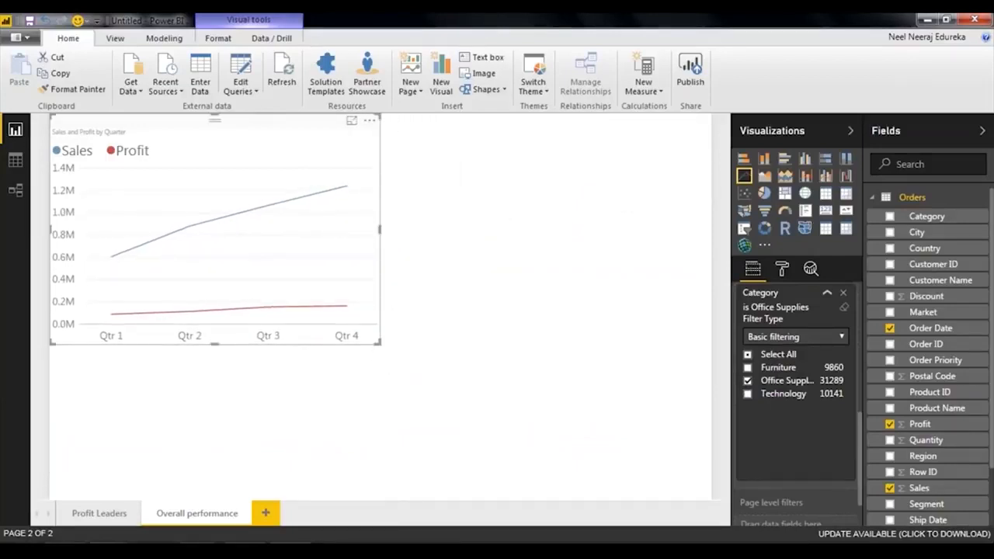
- Clear the Office Supplies selection, select all categories in the line chart's Category filter and collapse that filter
left_click(748, 381)
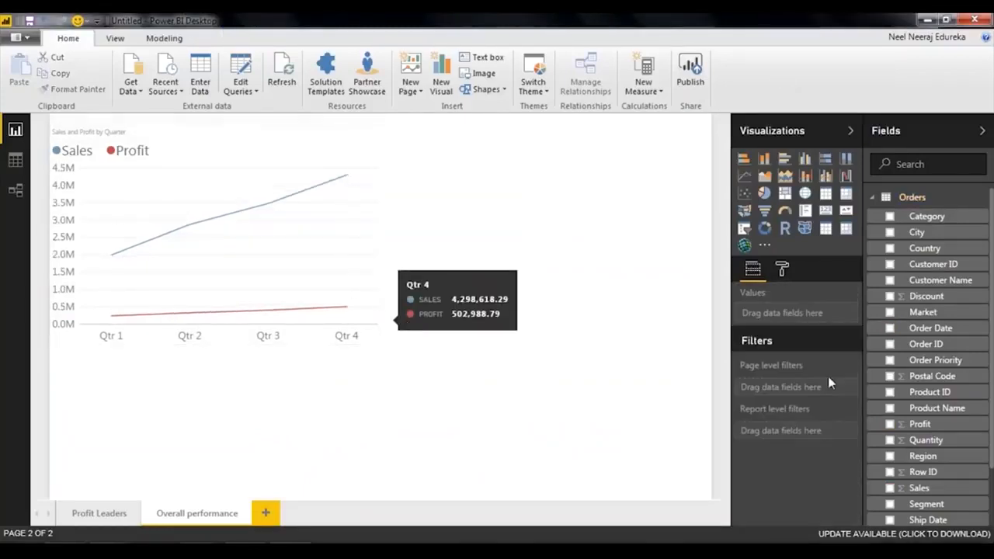
left_click(281, 242)
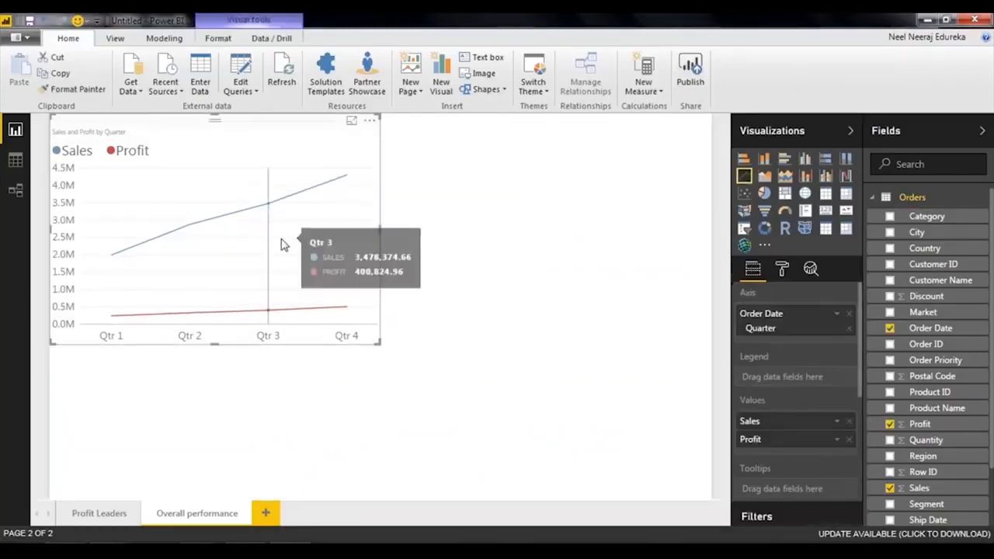
scroll(910, 428, "down", 2)
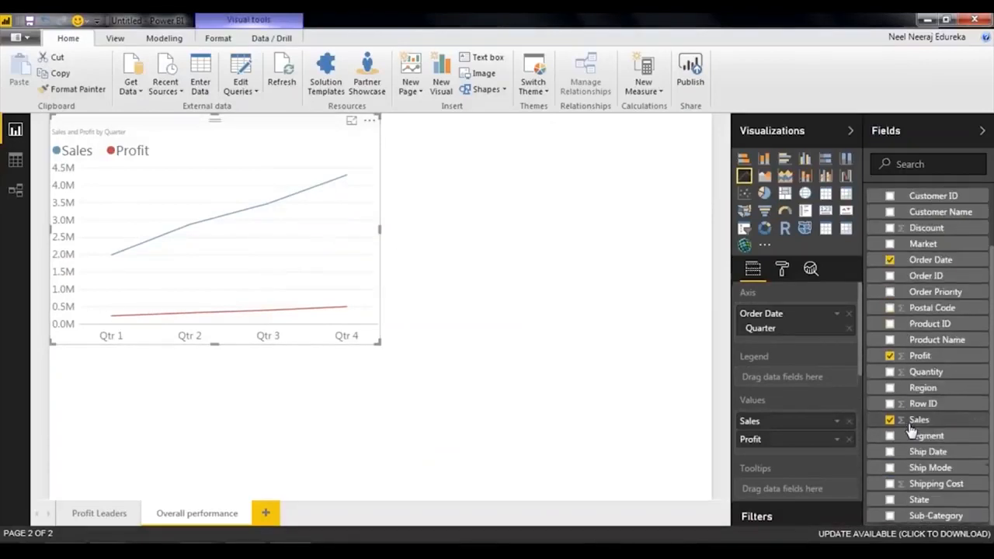
scroll(807, 382, "down", 5)
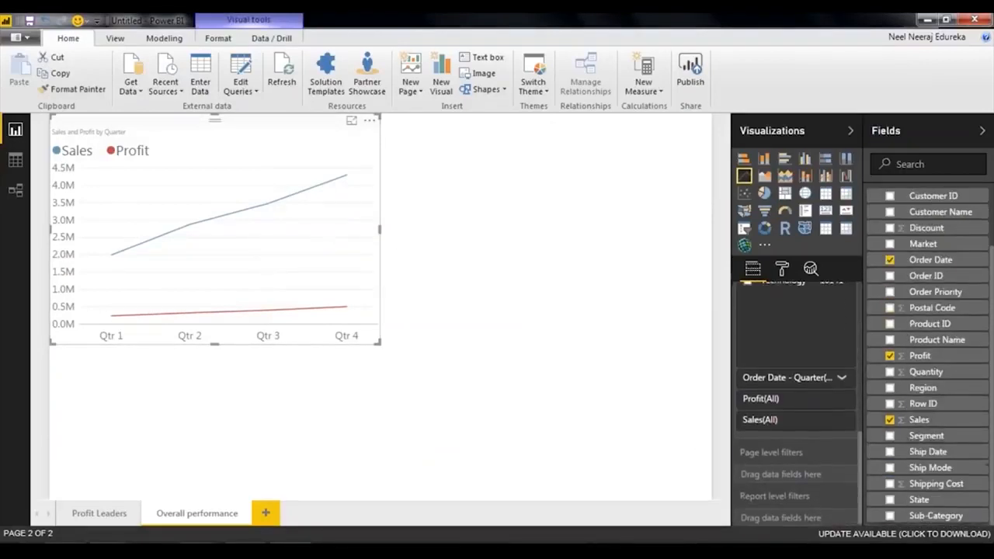
scroll(819, 396, "up", 2)
left_click(747, 384)
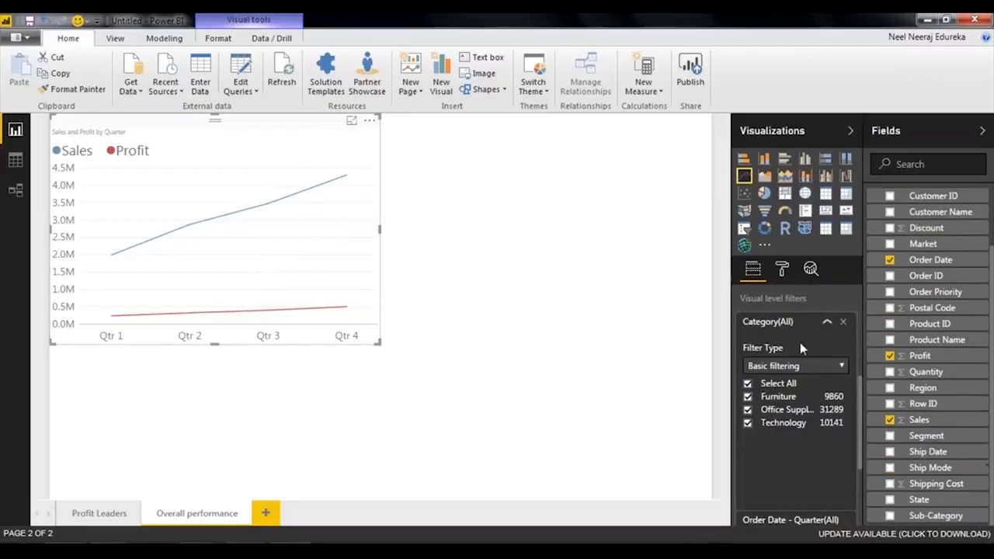
left_click(810, 323)
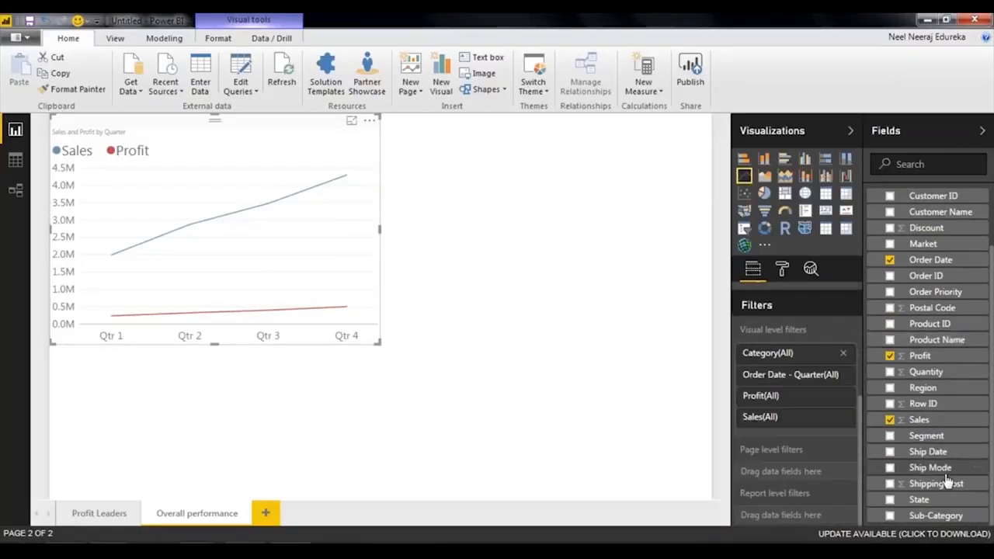
- Add Region as a visual-level filter on the line chart and filter it to Eastern Asia
left_click_drag(924, 388, 800, 439)
scroll(773, 350, "down", 5)
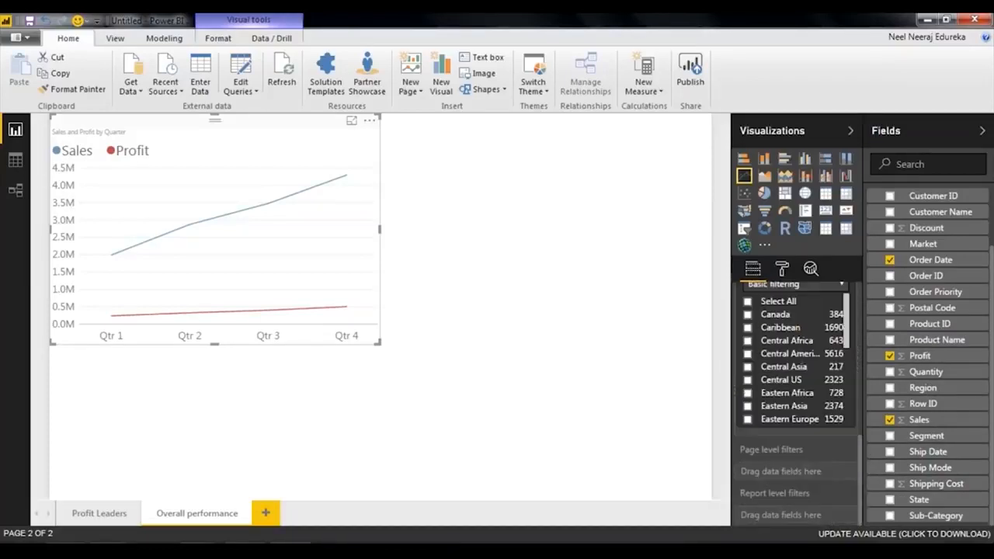
scroll(773, 332, "down", 5)
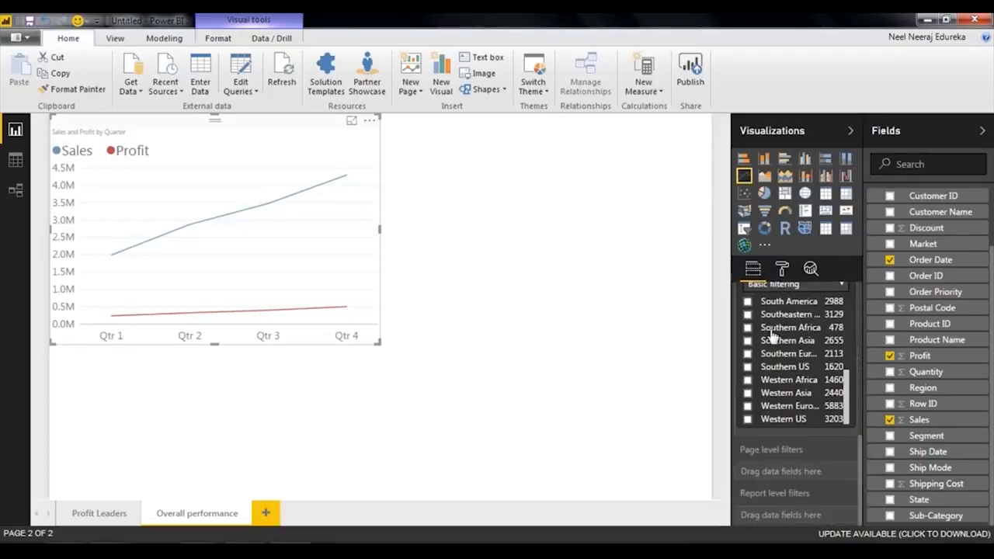
scroll(783, 401, "up", 5)
left_click(812, 424)
left_click(813, 420)
scroll(813, 404, "down", 2)
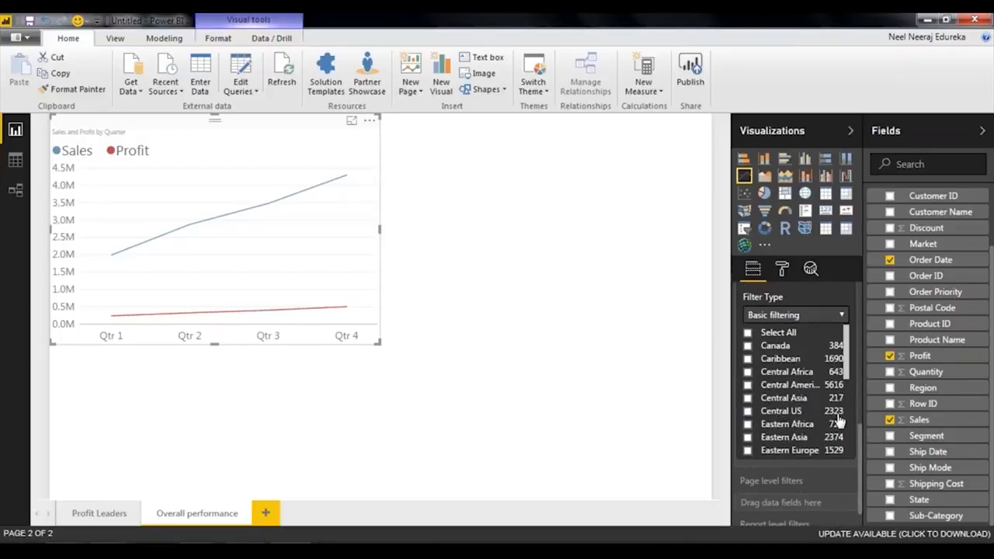
scroll(837, 419, "down", 2)
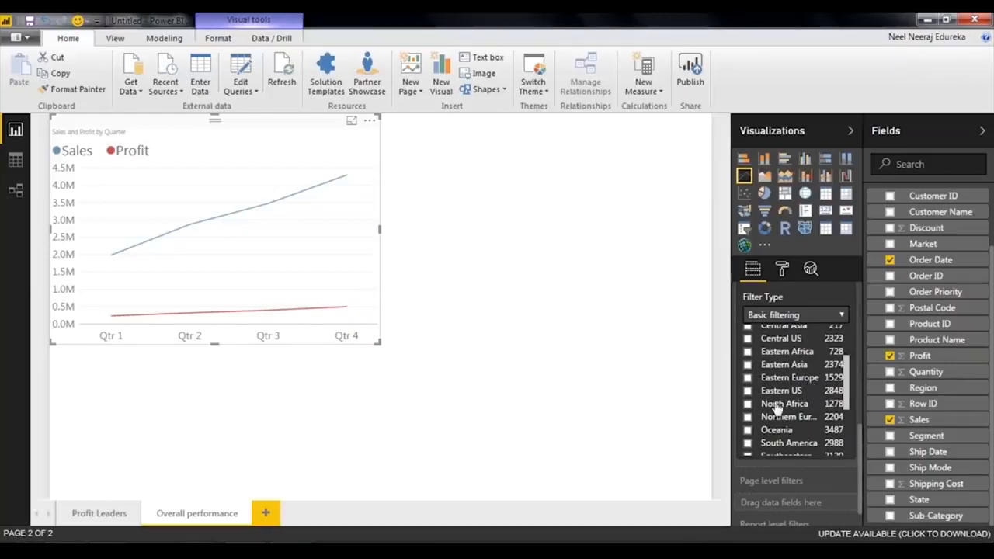
scroll(816, 412, "down", 5)
scroll(813, 416, "up", 5)
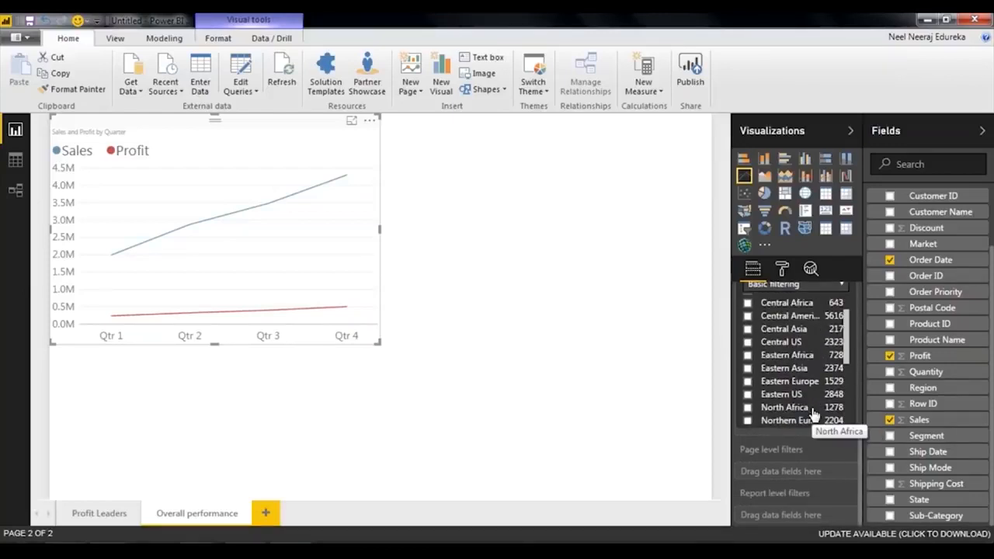
left_click(748, 369)
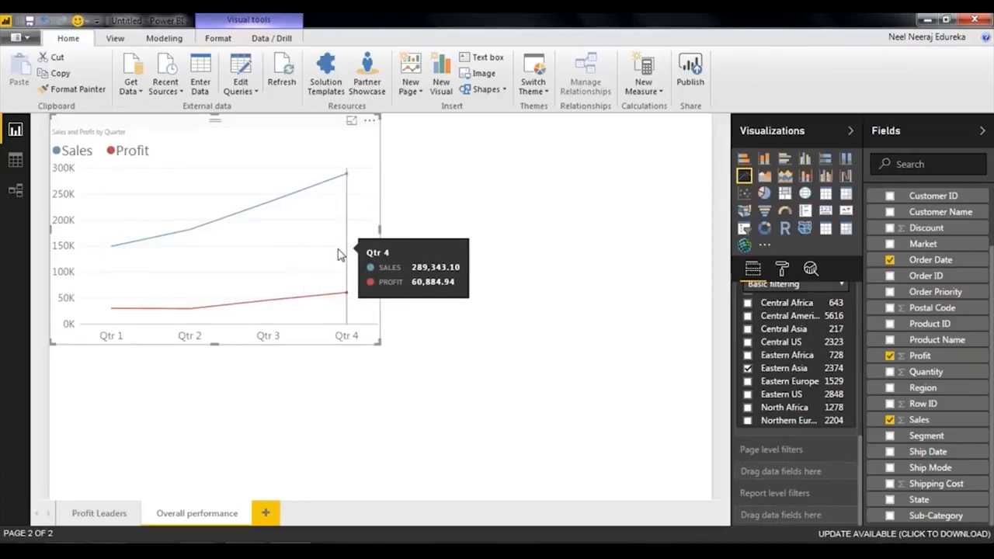
- Switch the line chart's Region filter to Eastern US only
left_click(749, 370)
left_click(748, 395)
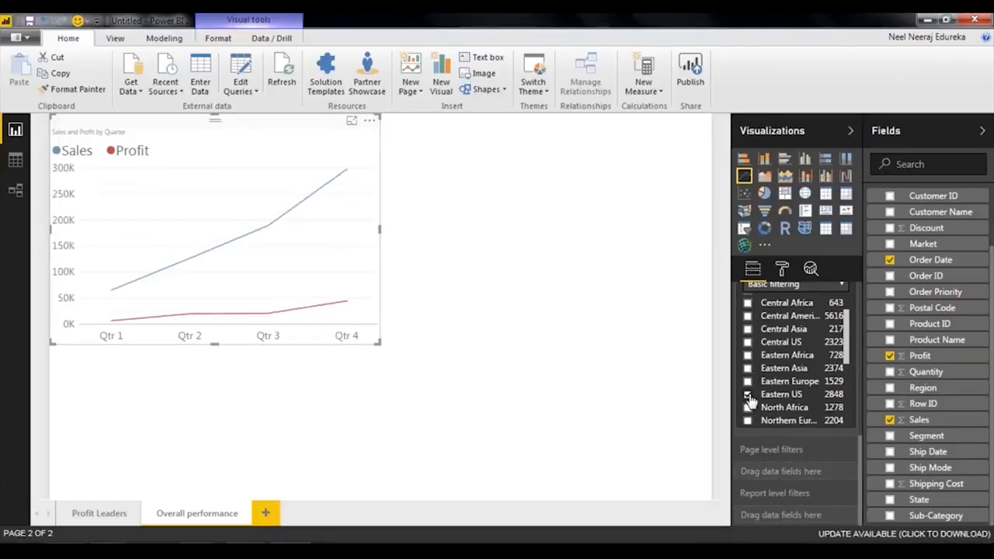
mouse_move(142, 298)
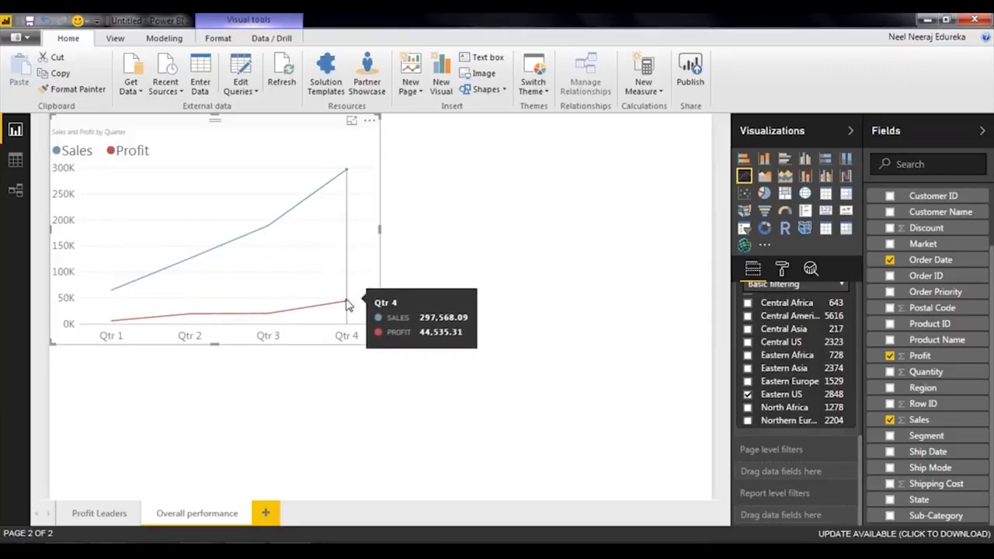
- Clear Eastern US from the line chart's Region filter and select only Central America
scroll(750, 380, "down", 5)
scroll(750, 384, "up", 8)
scroll(760, 461, "down", 3)
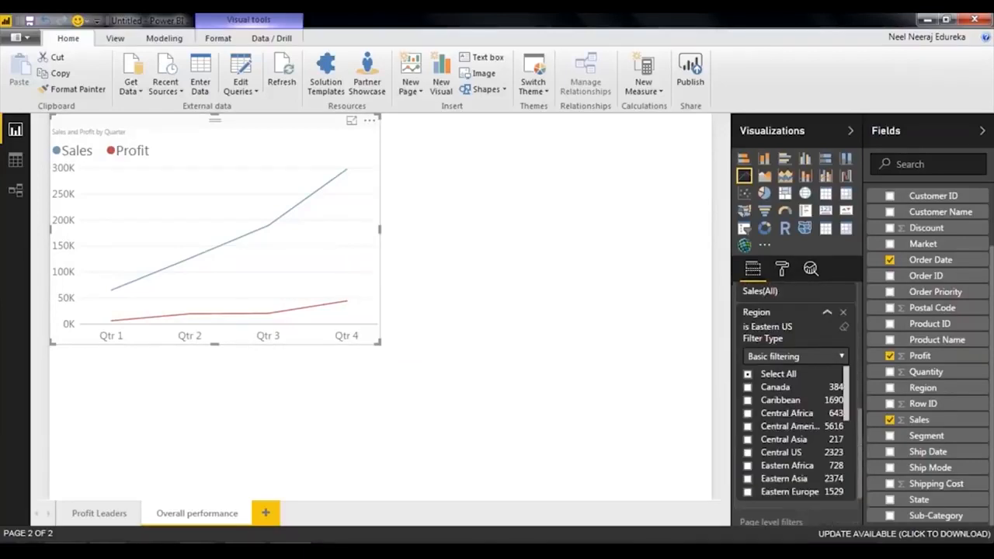
scroll(792, 432, "down", 5)
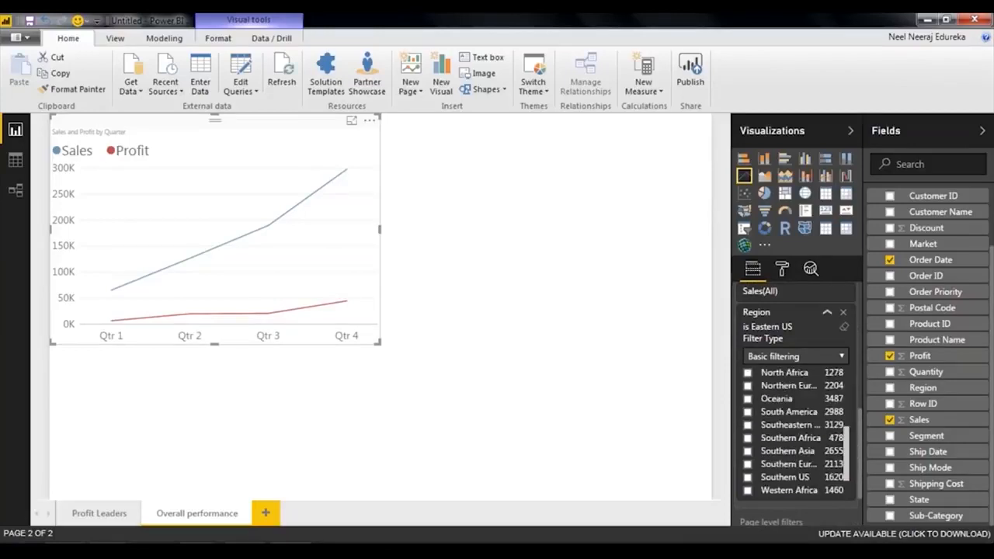
scroll(750, 435, "up", 2)
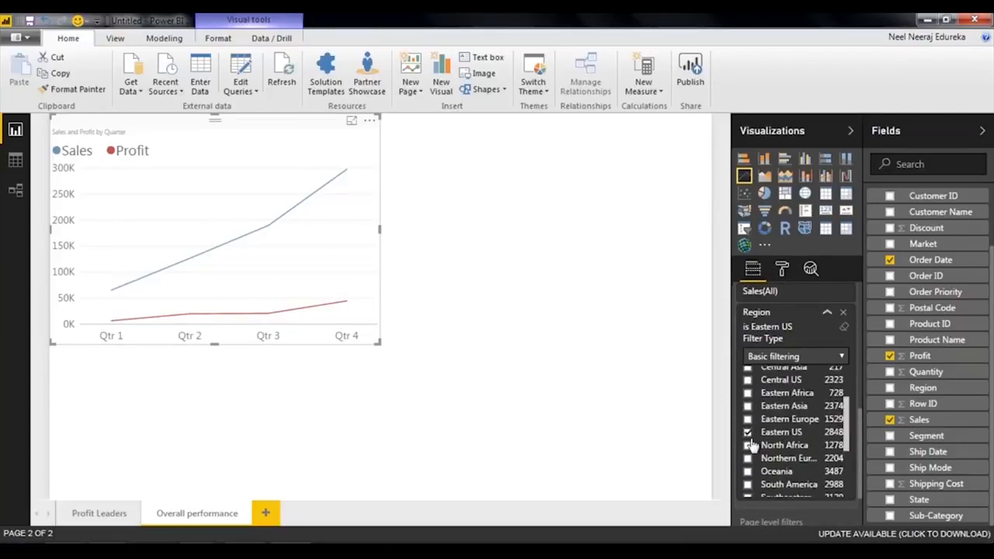
left_click(748, 432)
scroll(751, 432, "up", 2)
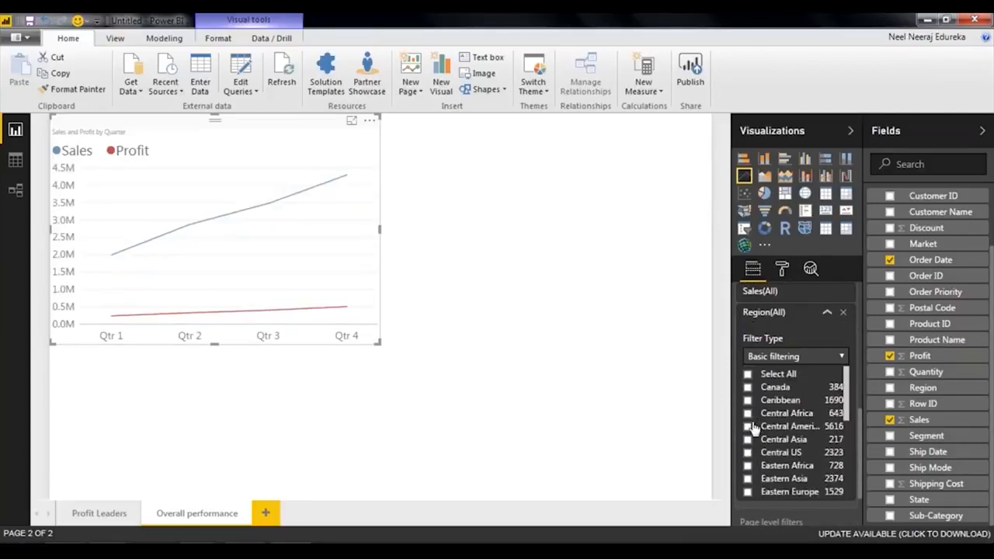
left_click(748, 427)
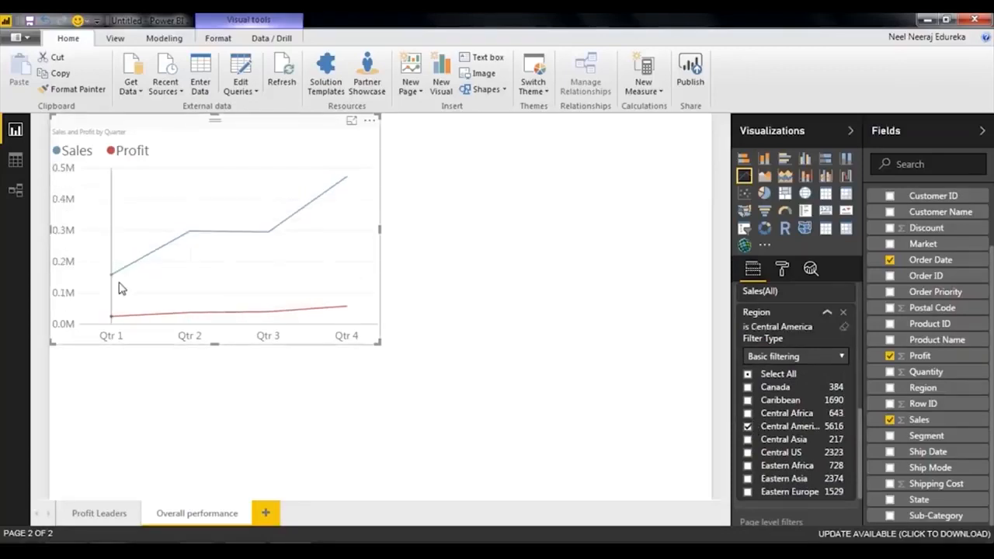
- Examine the Central America sales and profit values for each quarter on the line chart
mouse_move(116, 284)
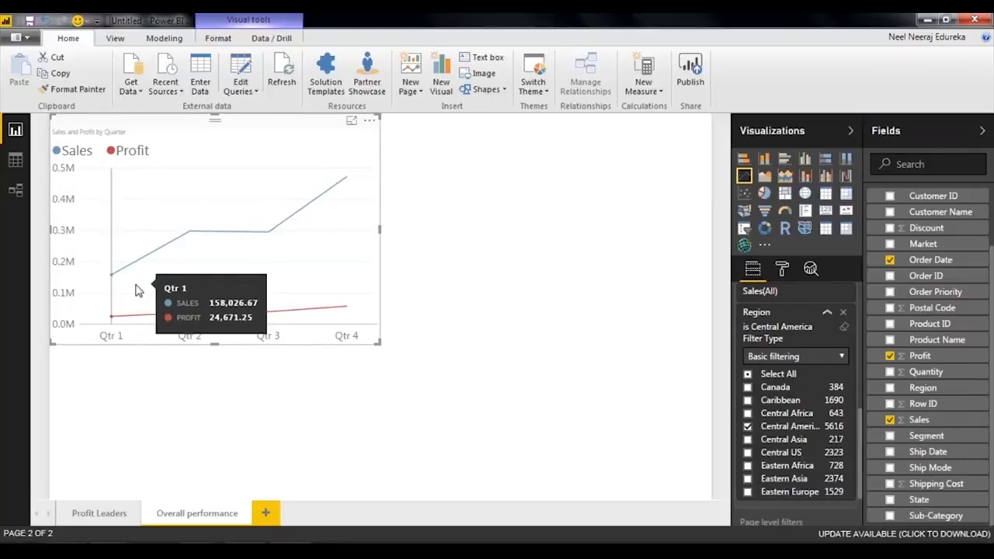
mouse_move(183, 274)
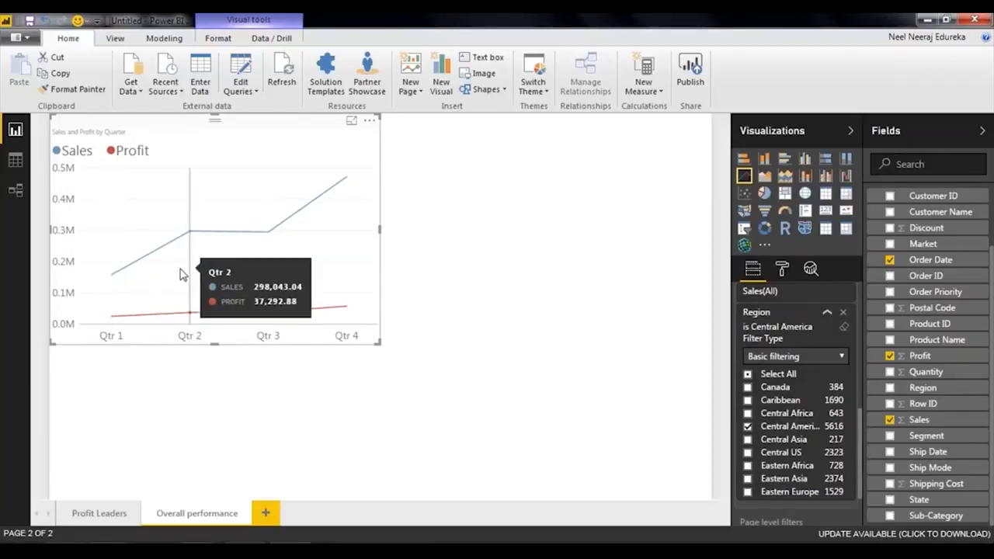
mouse_move(268, 275)
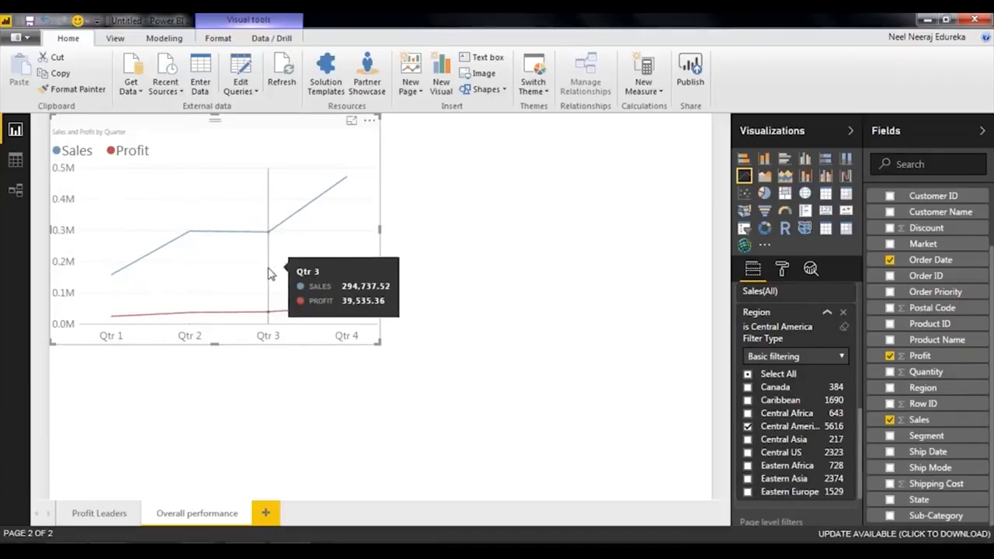
mouse_move(330, 256)
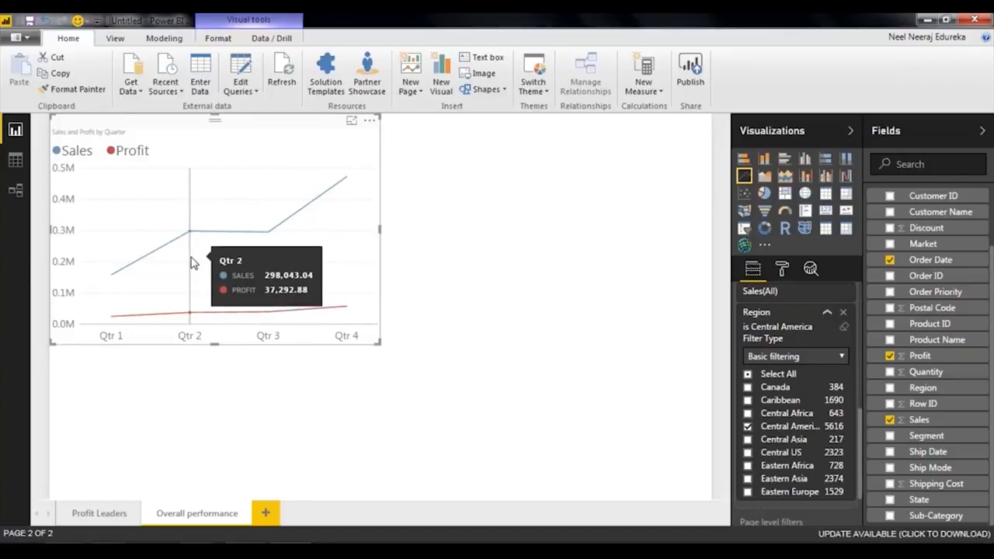
mouse_move(268, 253)
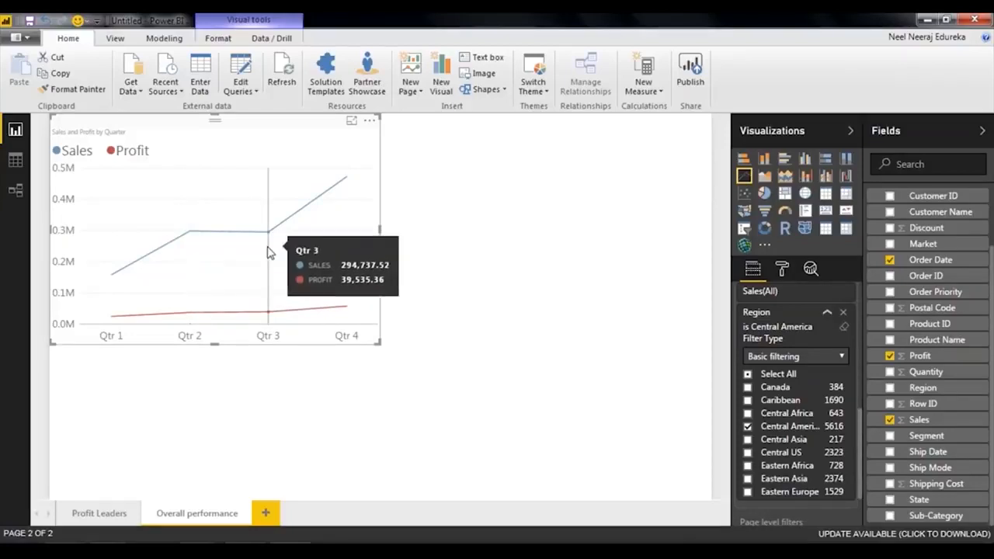
mouse_move(319, 233)
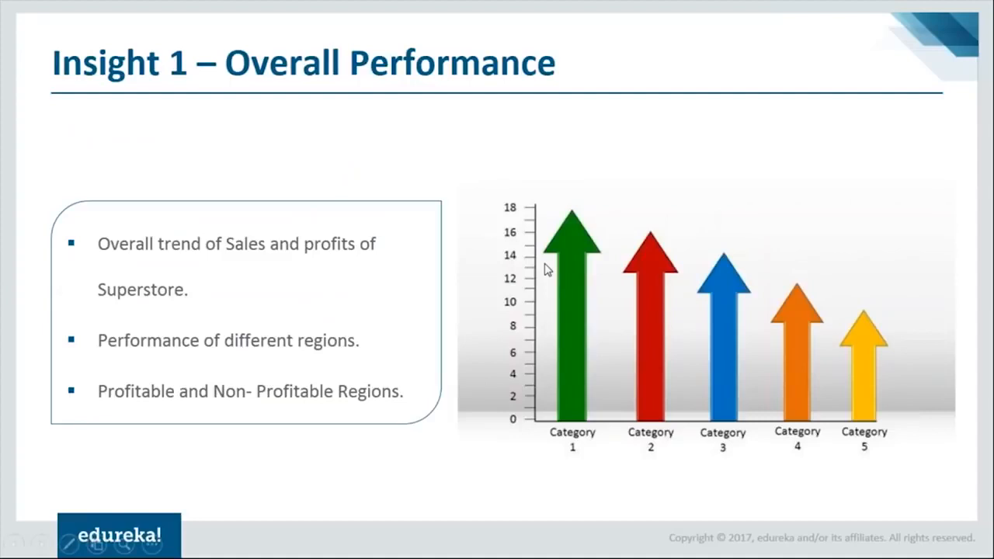
left_click(544, 264)
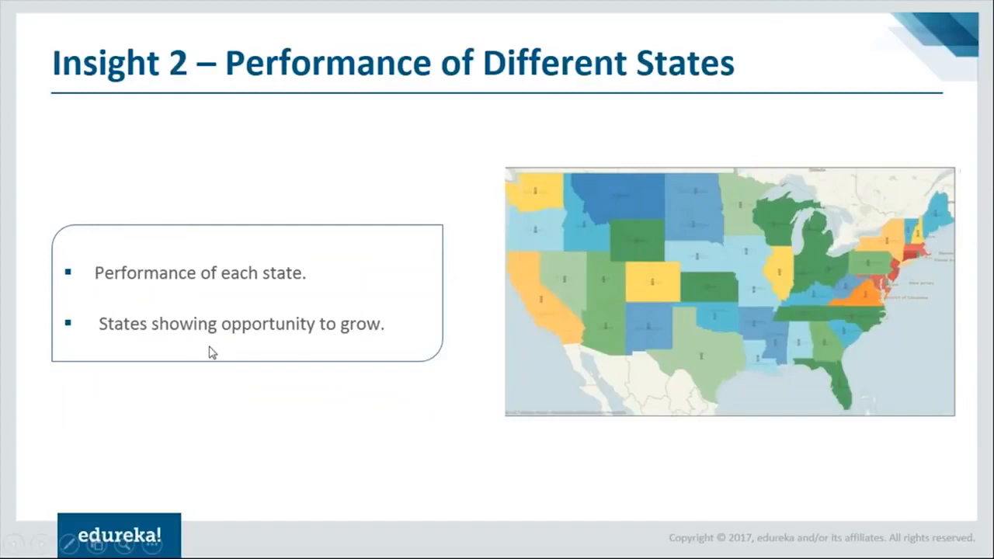
key("alt+Tab")
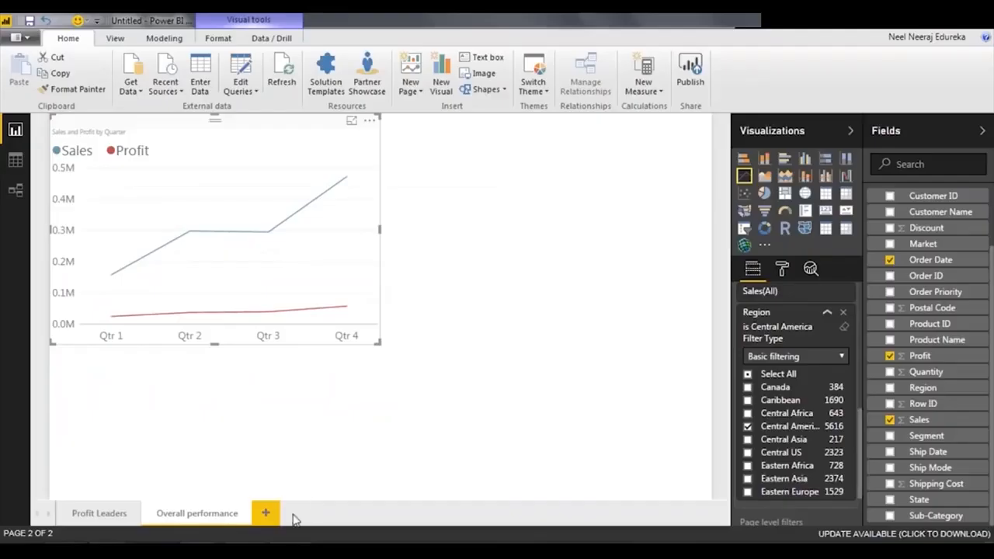
- Add a new report page and name it State Performance
left_click(267, 514)
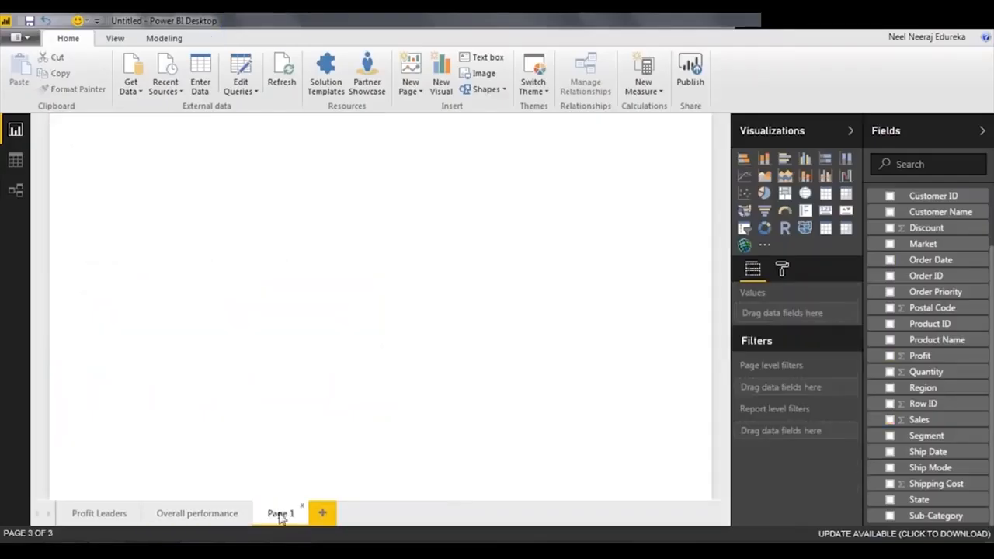
double_click(279, 514)
type("St")
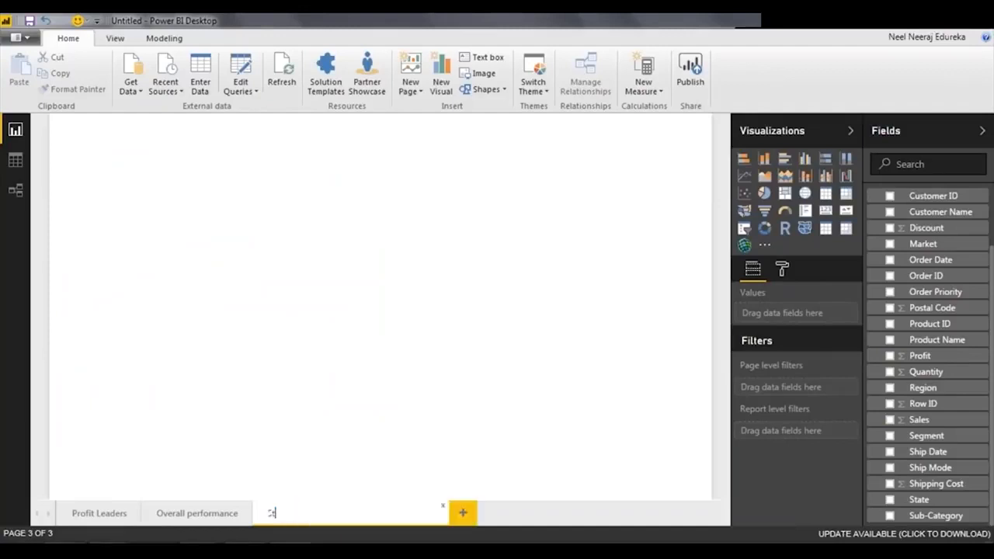
type("ate Performance")
key("Return")
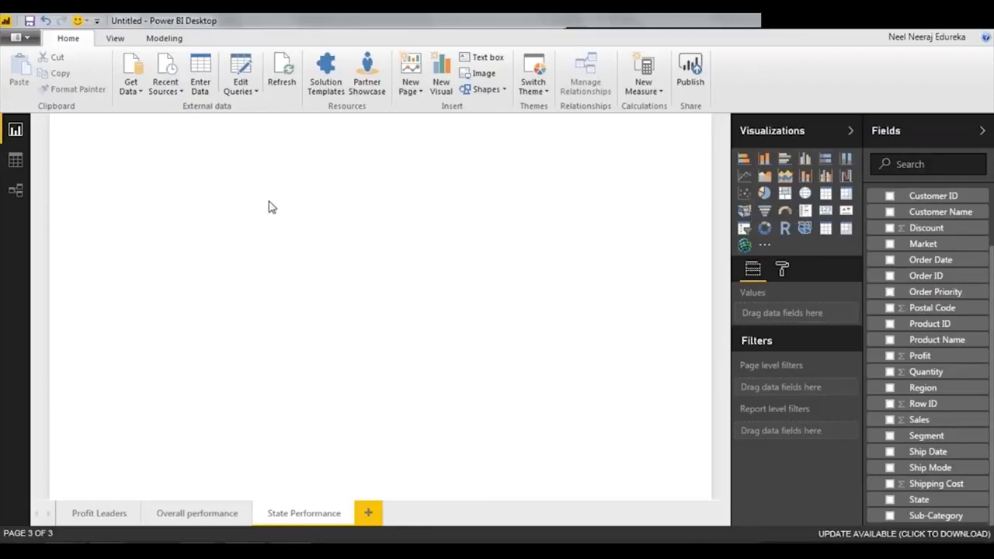
- Create a scatter chart near the page's upper-left corner with Sales on the X axis, Profit on the Y axis and State as details
left_click(745, 196)
left_click_drag(87, 129, 86, 123)
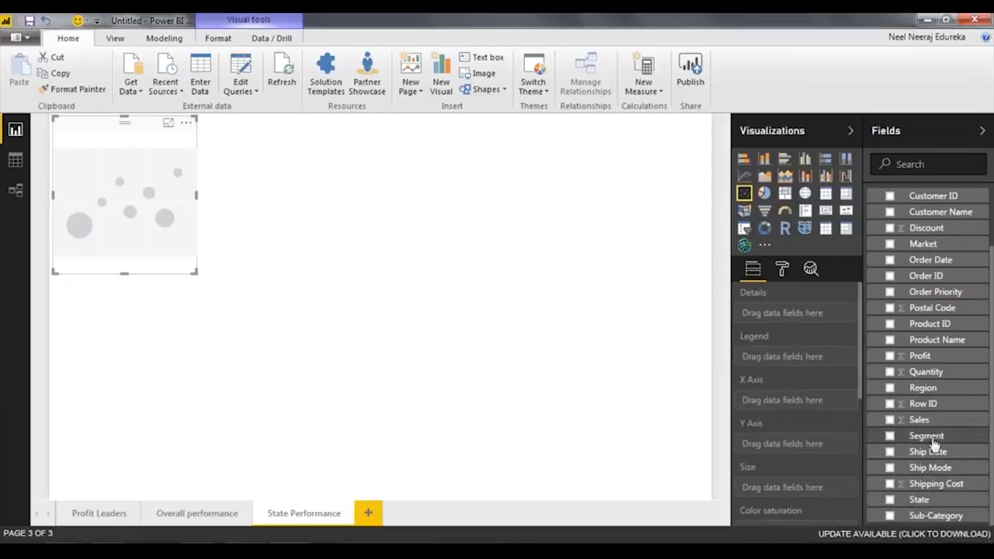
left_click_drag(924, 422, 800, 398)
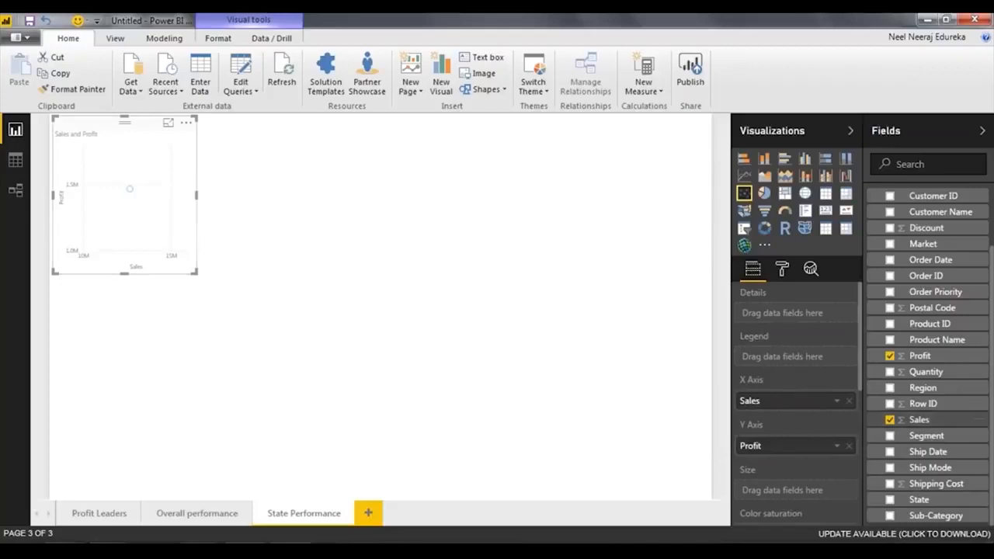
scroll(919, 313, "up", 3)
scroll(932, 439, "down", 2)
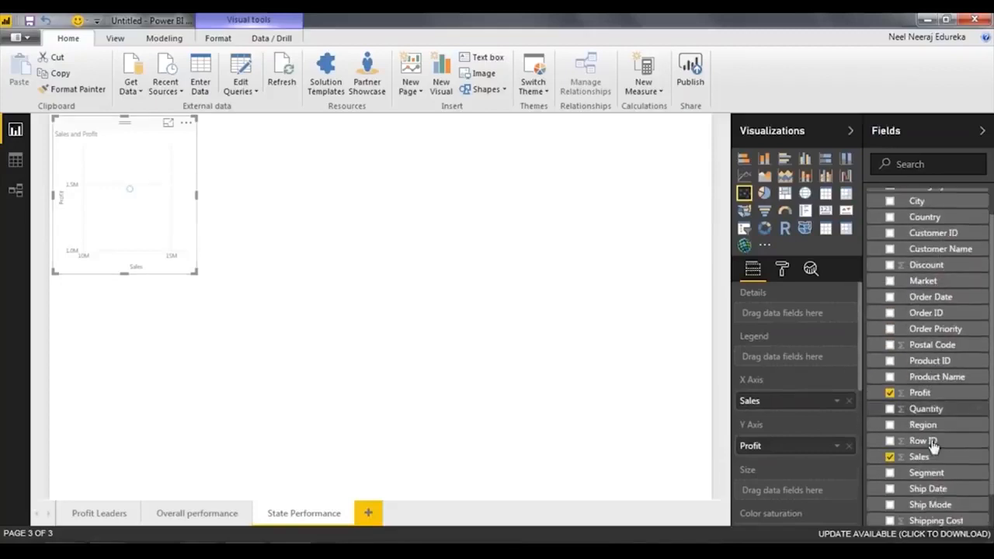
left_click_drag(919, 500, 799, 327)
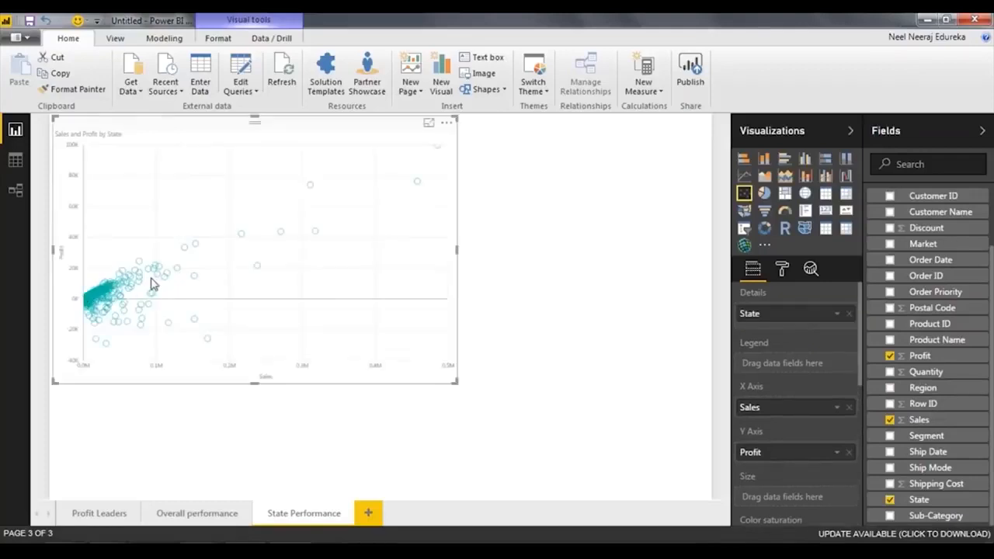
- Add Country as a visual-level filter on the scatter chart and filter it to United States
scroll(821, 353, "down", 5)
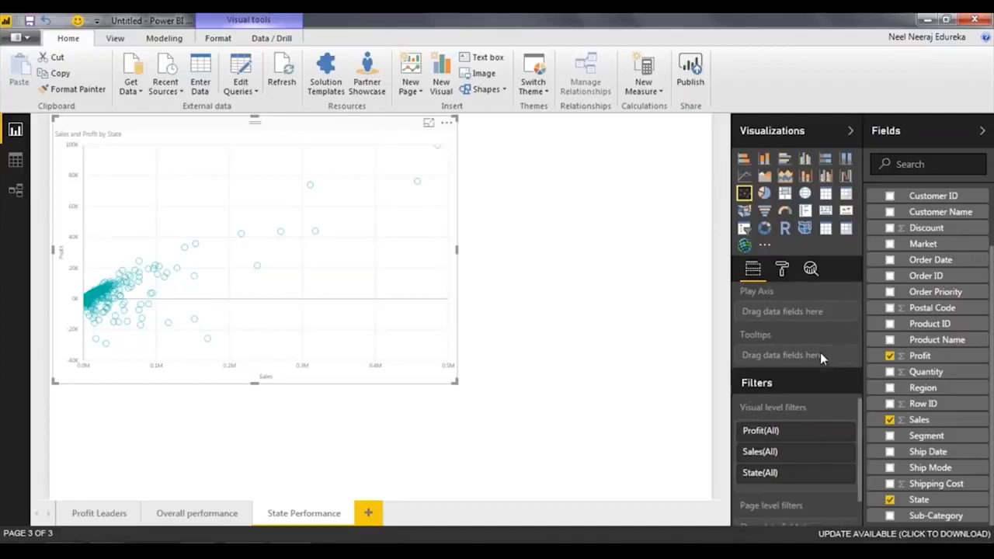
scroll(944, 501, "up", 2)
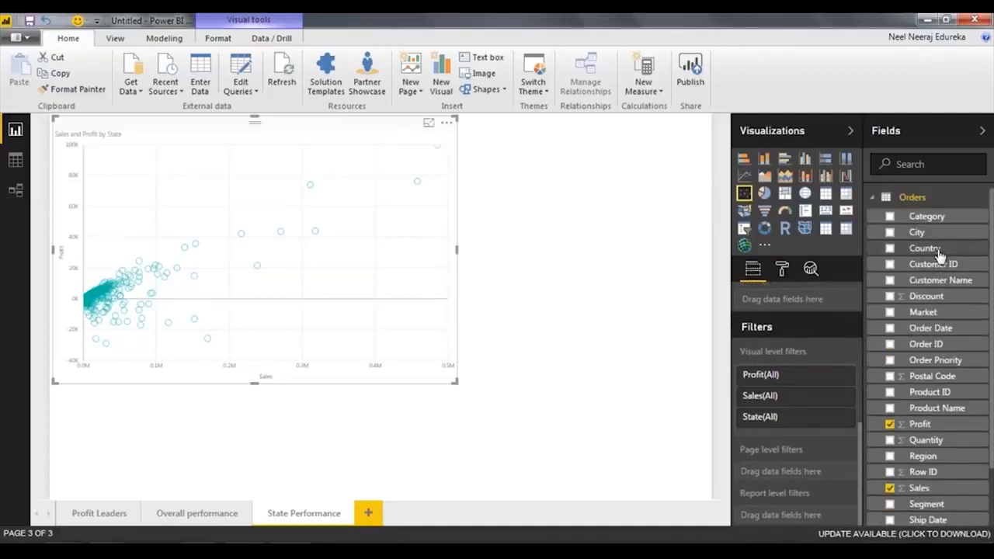
left_click_drag(936, 250, 812, 417)
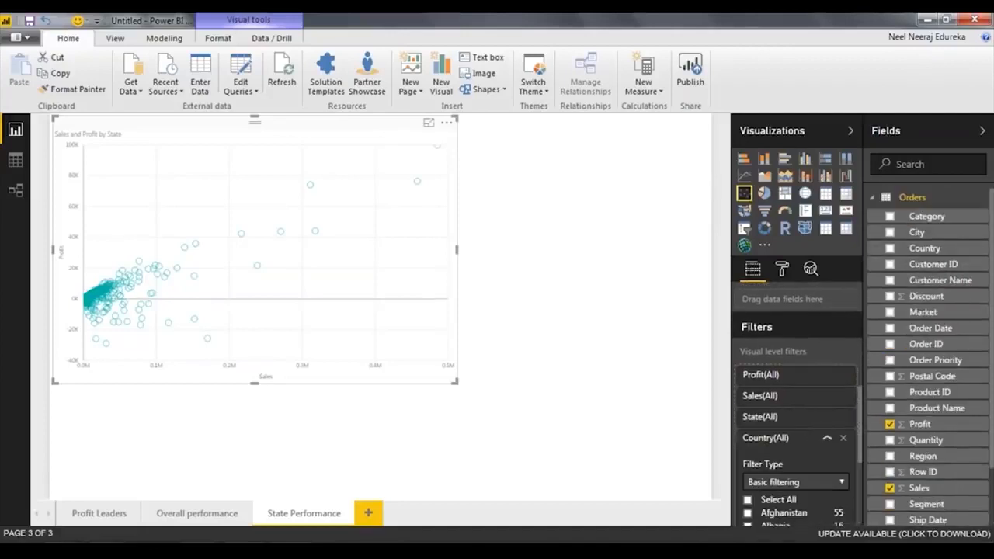
scroll(796, 357, "down", 10)
scroll(800, 388, "down", 12)
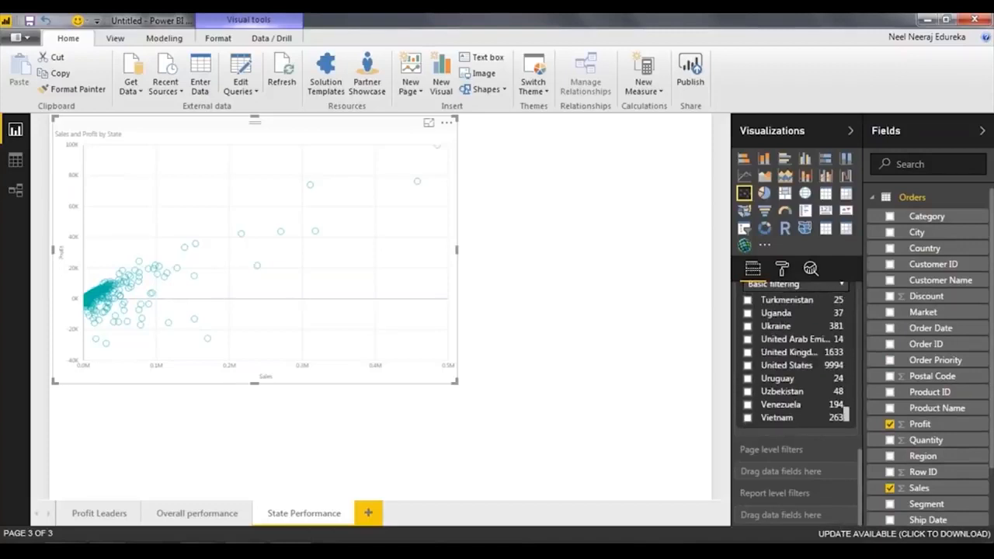
scroll(801, 388, "up", 1)
left_click(798, 388)
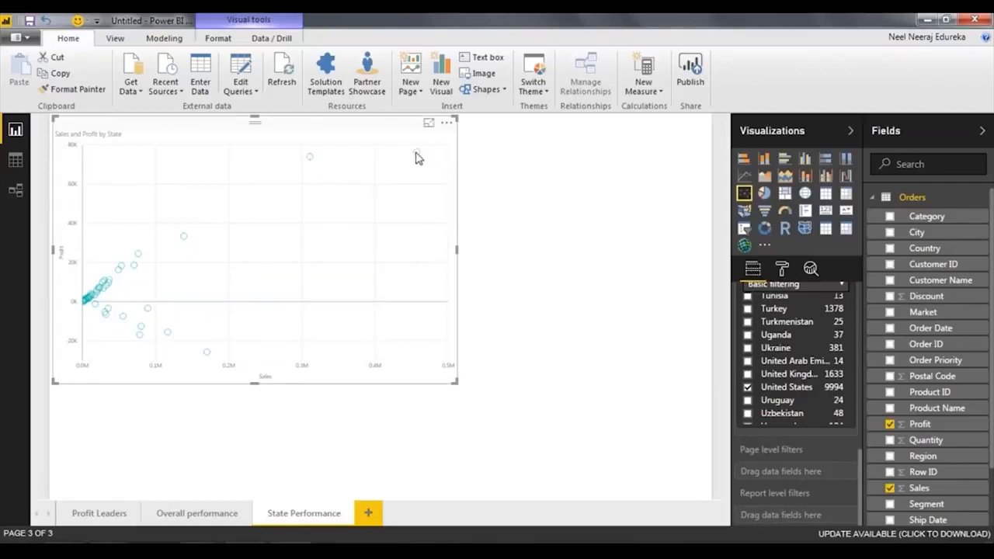
- Enlarge the scatter chart to fill most of the page, inspecting the sales and profit of the most profitable states
mouse_move(415, 156)
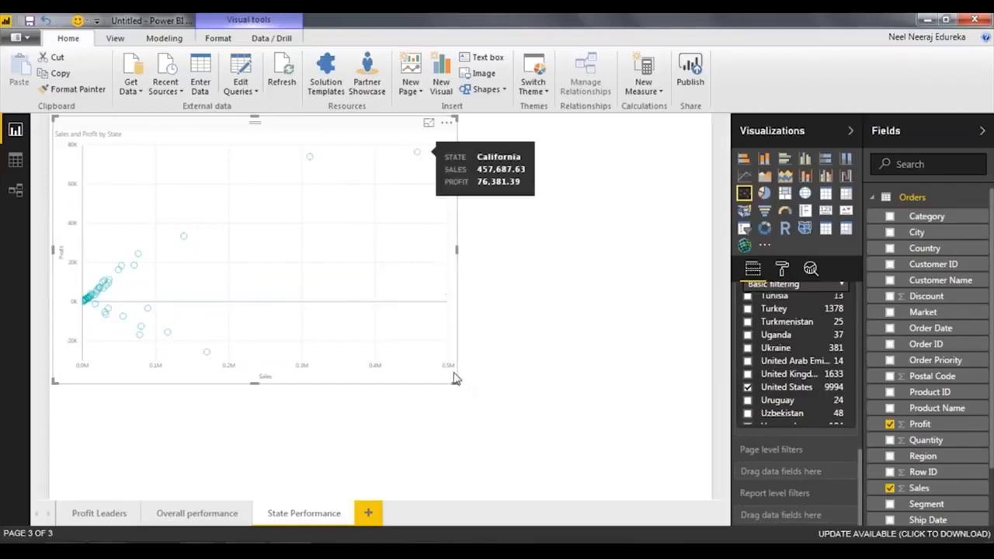
left_click_drag(458, 381, 481, 398)
left_click_drag(556, 439, 577, 452)
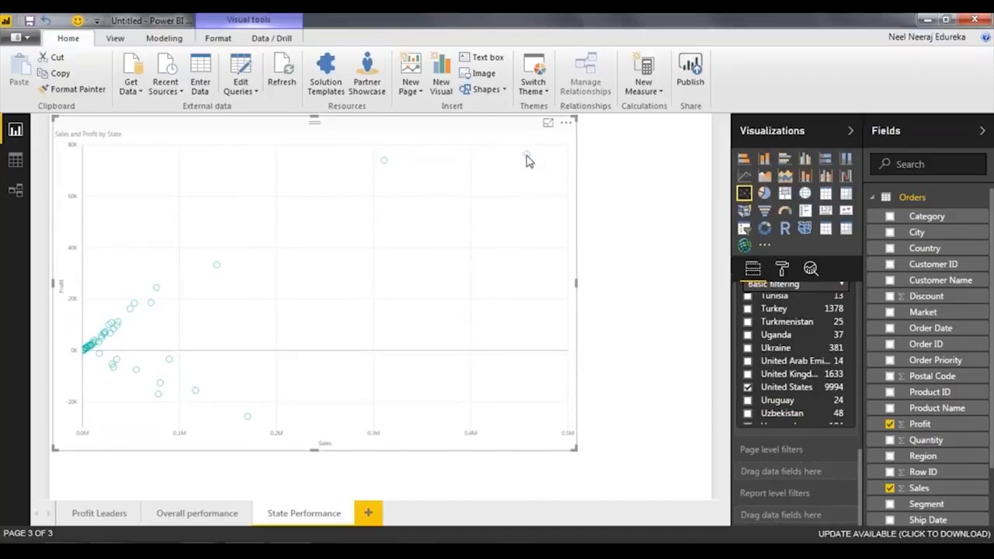
mouse_move(526, 160)
mouse_move(385, 159)
mouse_move(216, 272)
left_click_drag(590, 457, 620, 473)
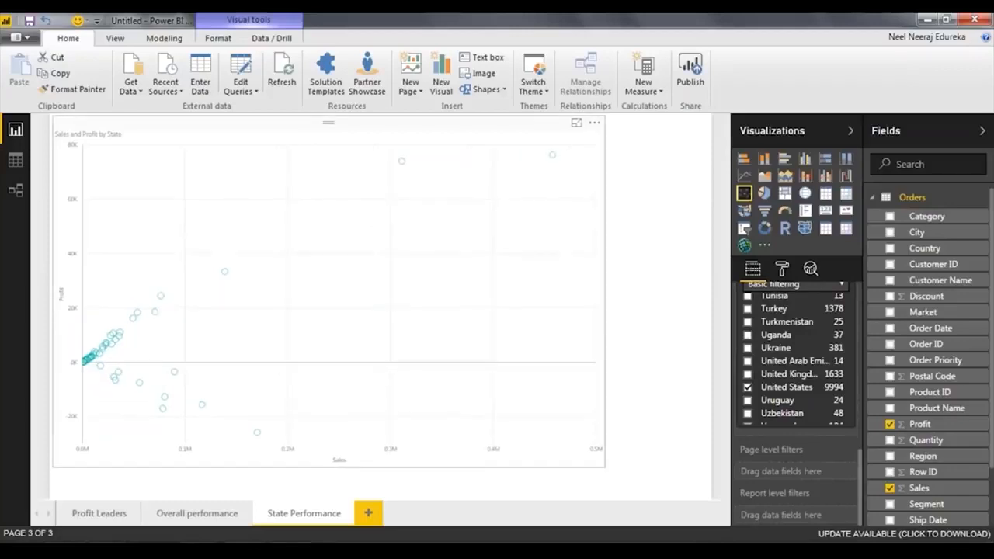
- Set the text size of the scatter chart's X-axis and Y-axis to 20
left_click(784, 269)
left_click(759, 300)
left_click_drag(796, 428, 763, 425)
type("20")
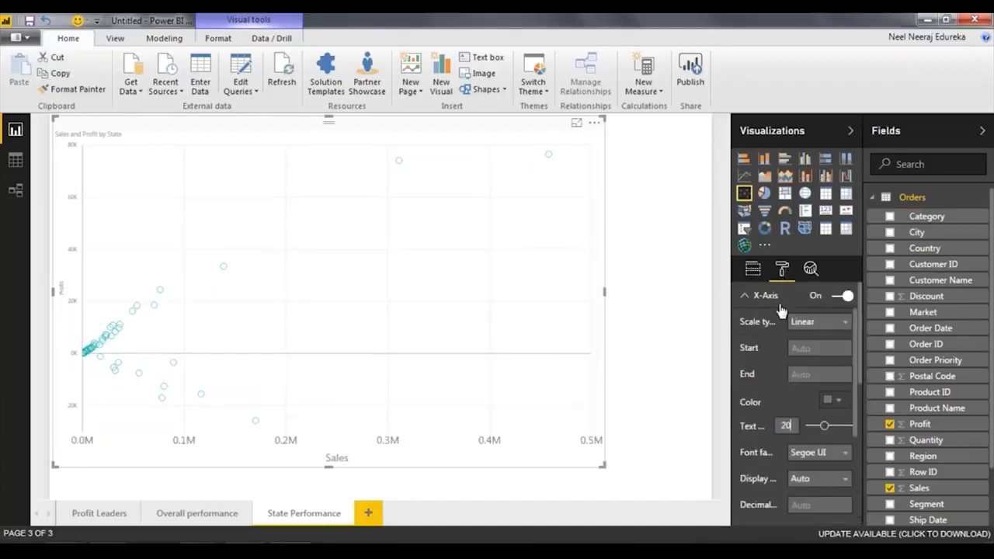
left_click(777, 299)
left_click(776, 321)
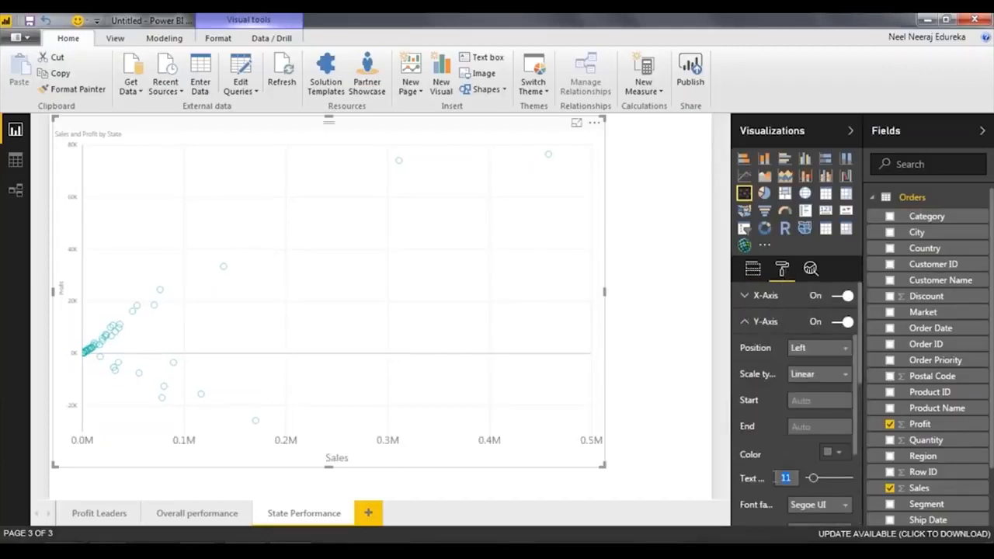
type("20")
left_click(684, 413)
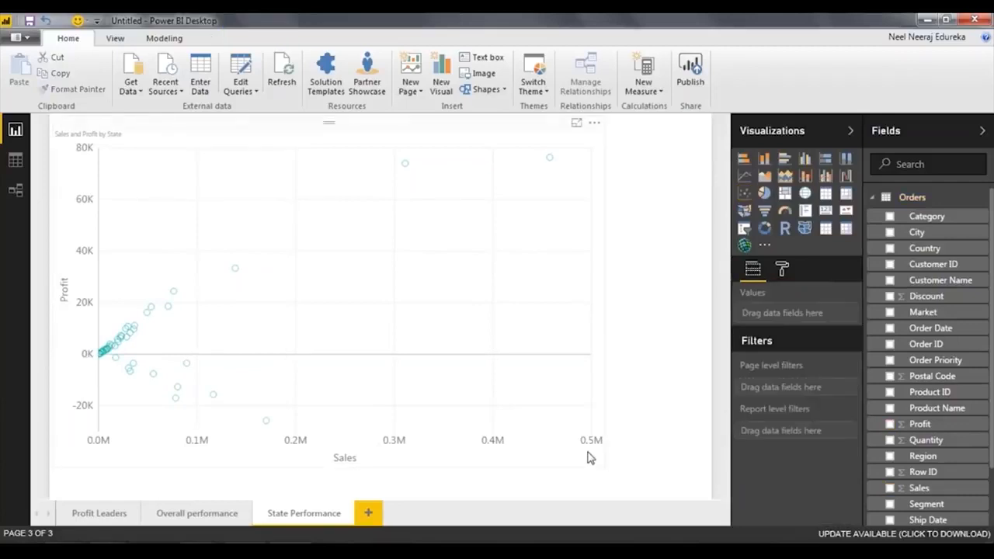
- Examine the sales and profit values of the states plotted below the zero-profit line
left_click(588, 459)
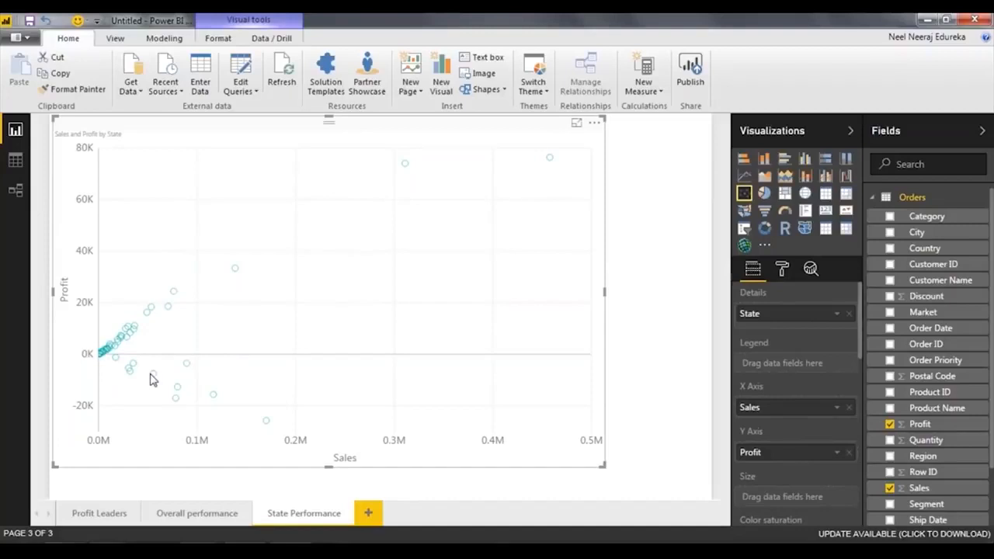
mouse_move(117, 363)
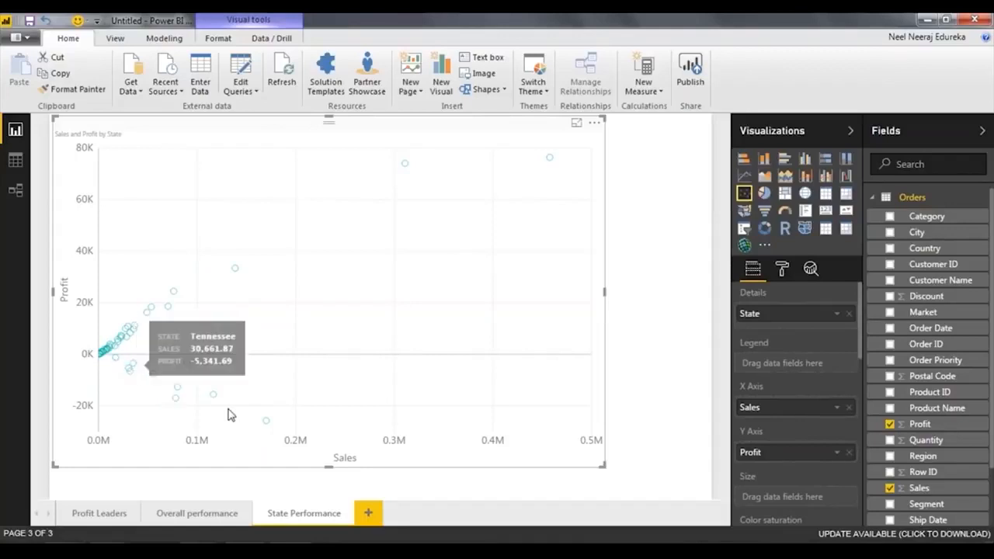
mouse_move(267, 426)
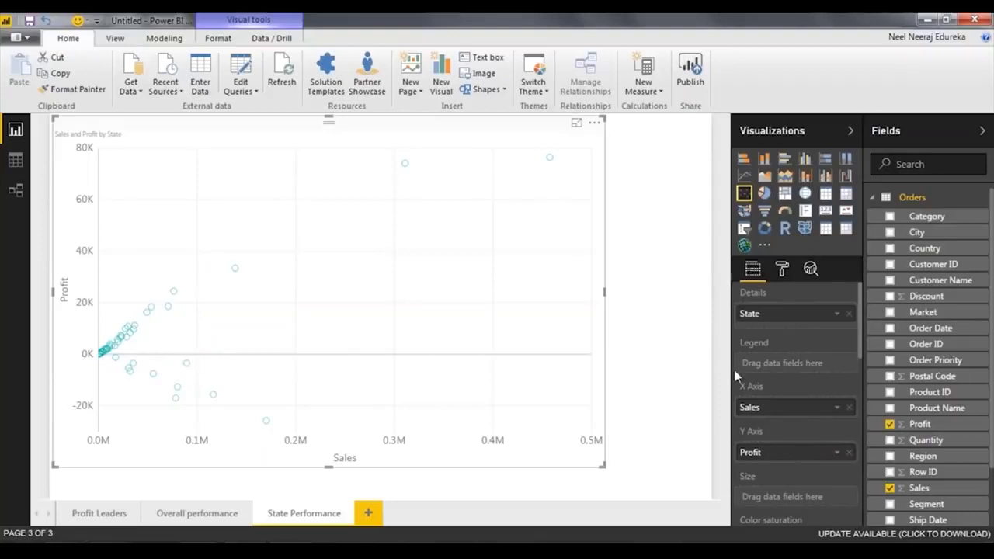
- Try a trend line on the scatter chart and remove it again
left_click(782, 269)
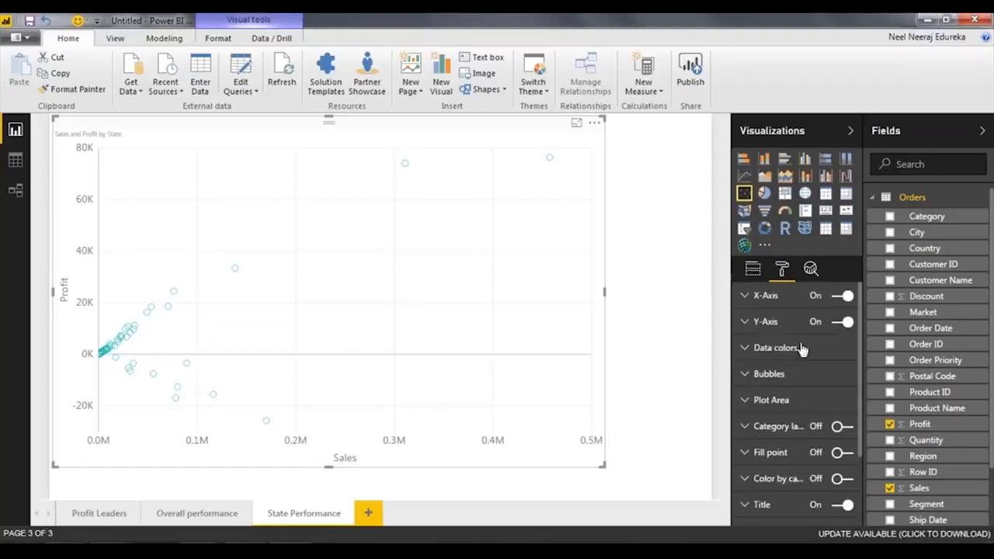
left_click(809, 270)
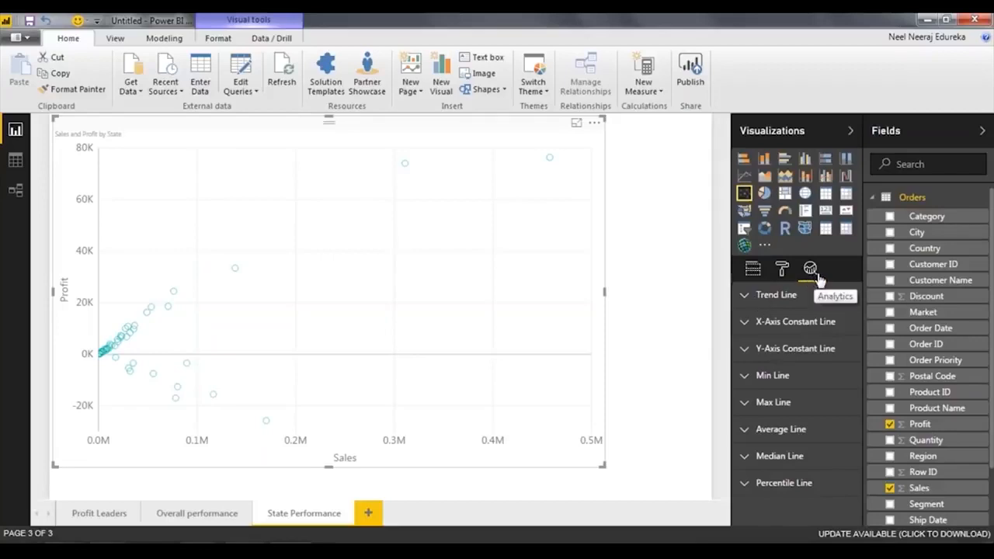
left_click(752, 297)
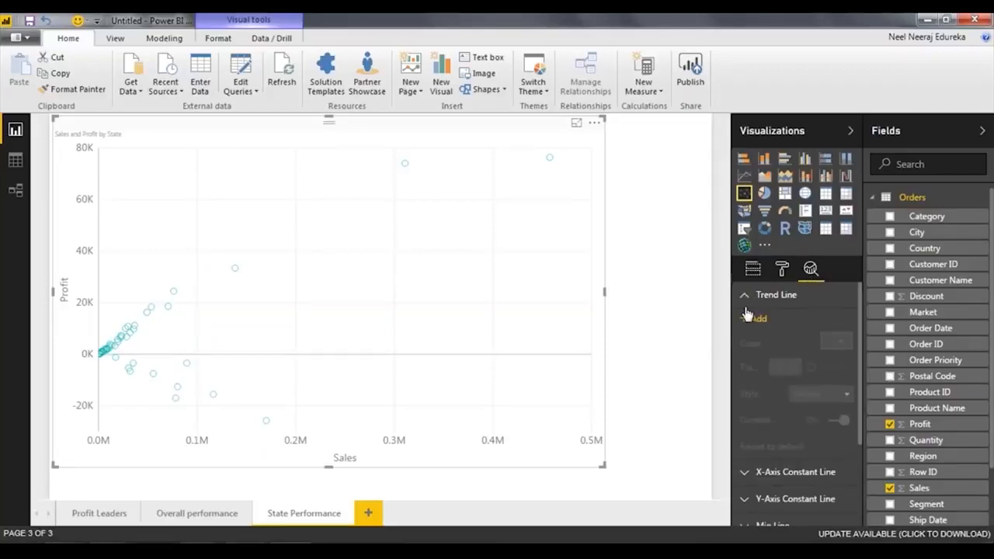
left_click(752, 319)
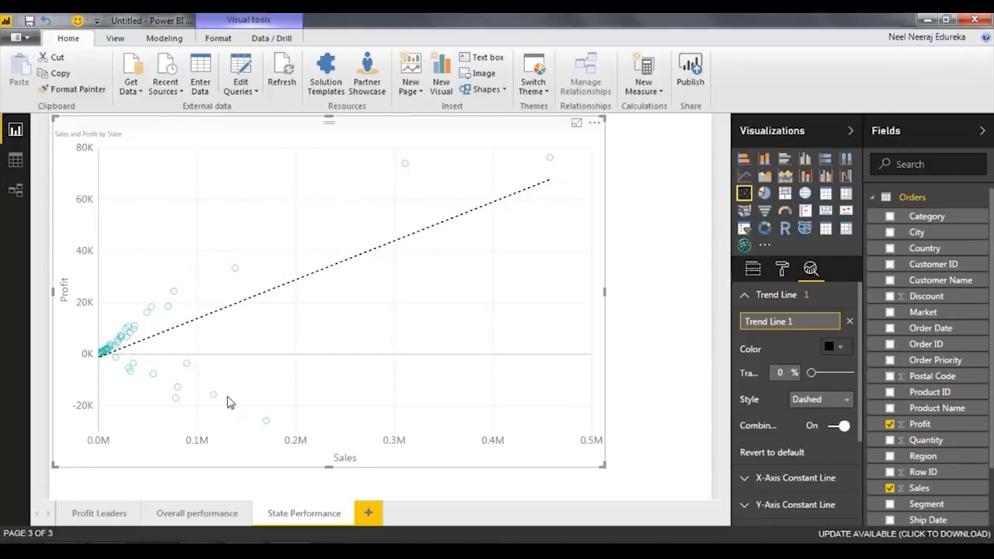
left_click(850, 323)
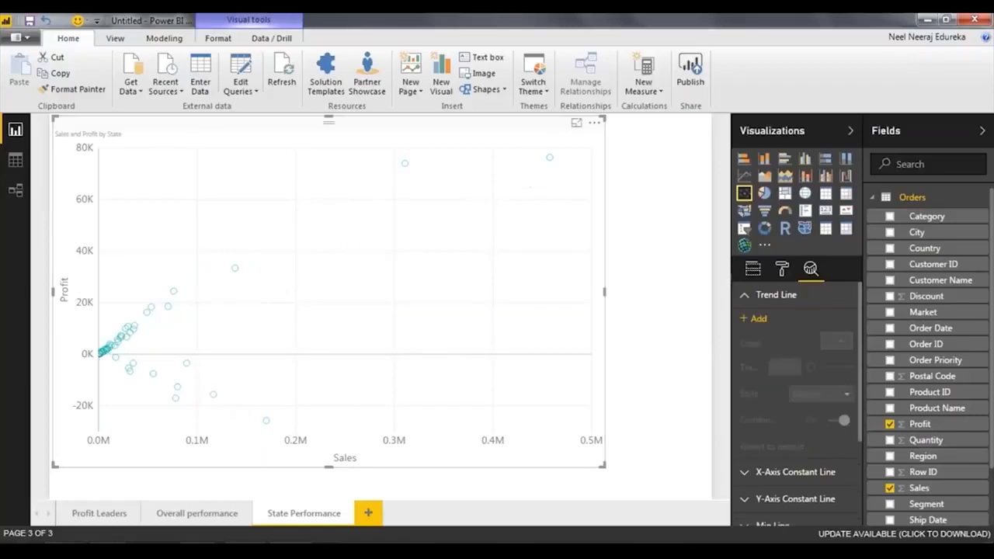
left_click(749, 301)
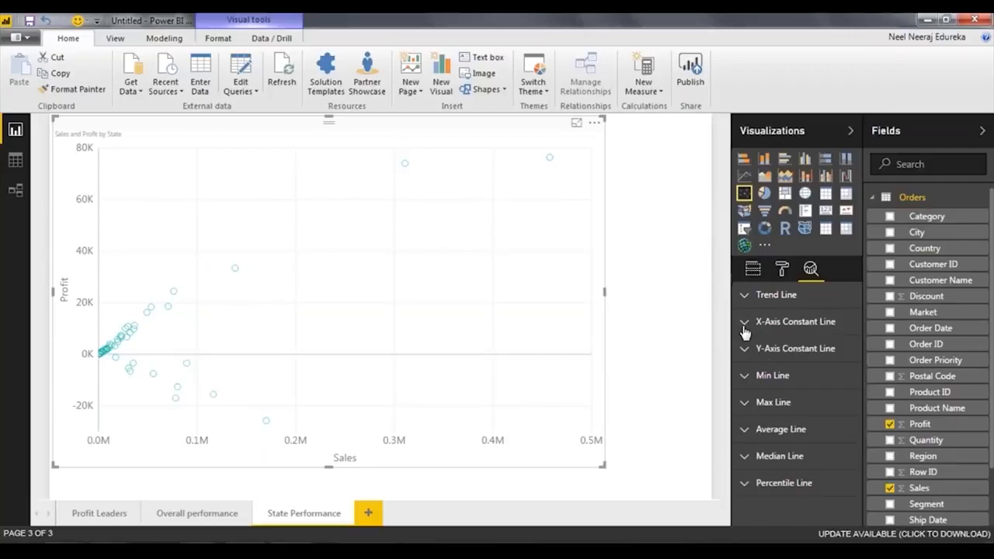
- Add an X-axis constant line to the scatter chart with a value of 100000
left_click(743, 327)
left_click(758, 349)
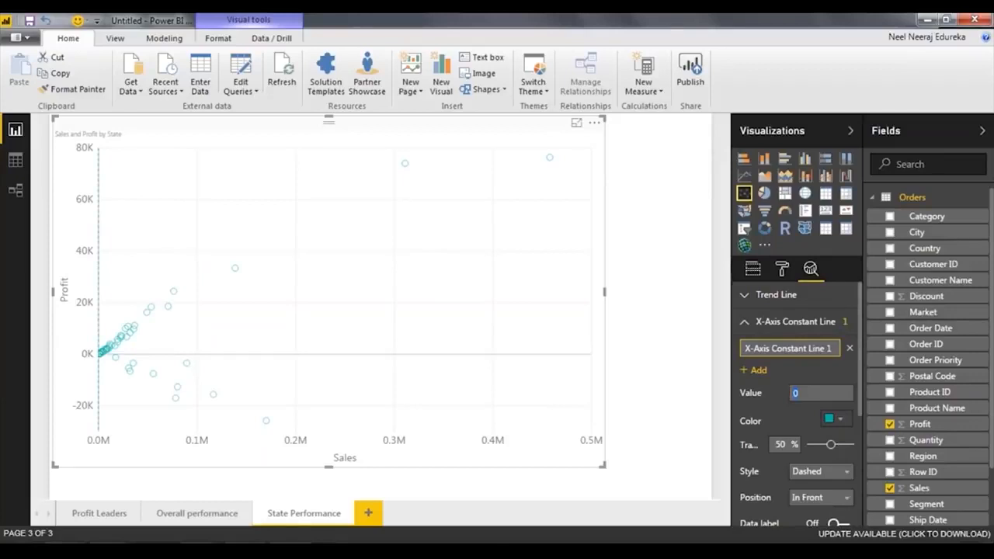
type("100000")
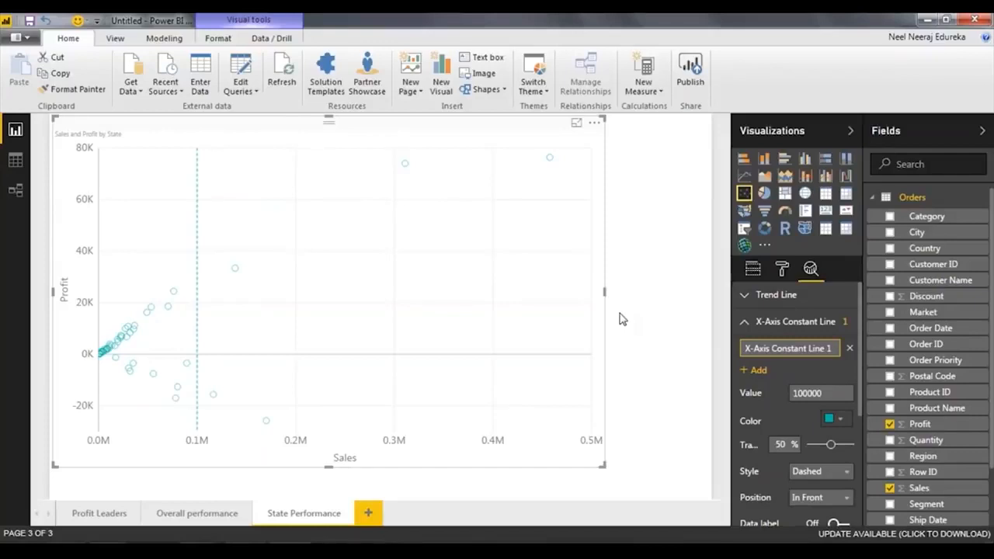
left_click(747, 325)
- Add a Y-axis constant line to the scatter chart with a value of 22000
left_click(746, 351)
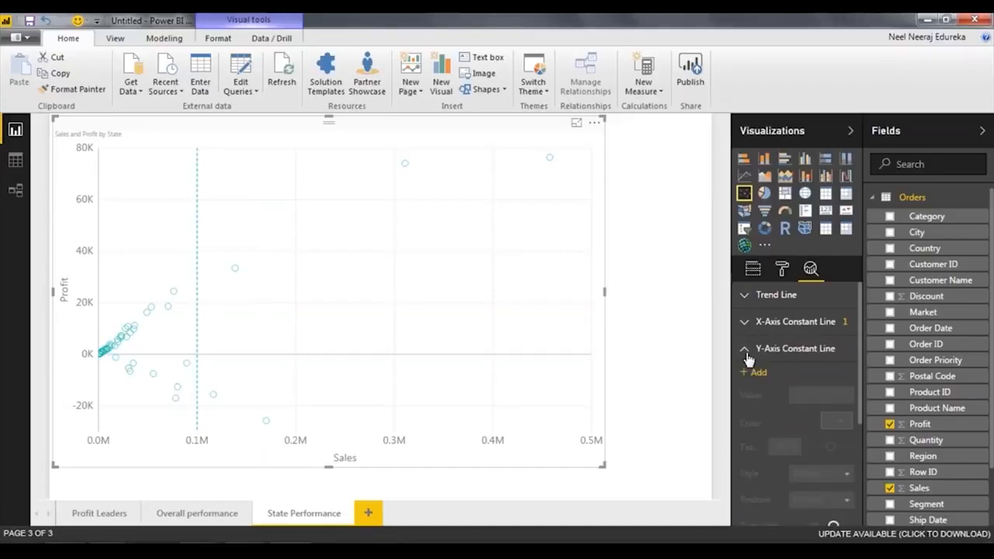
left_click(756, 373)
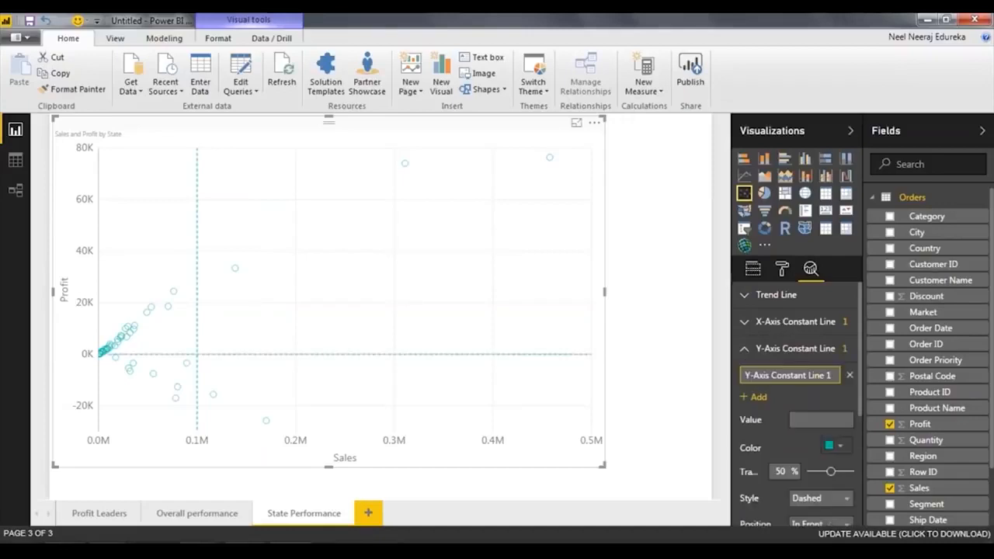
type("22000")
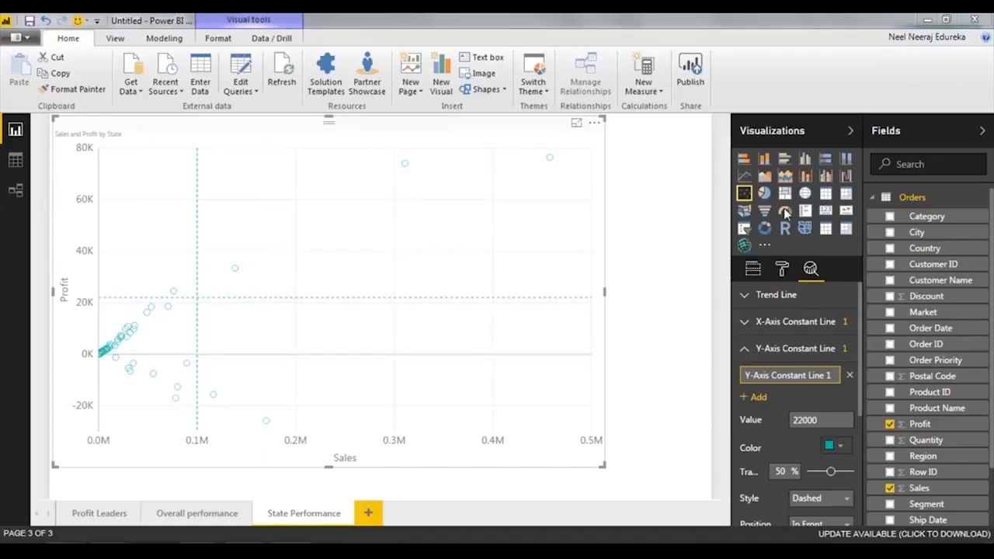
left_click_drag(499, 175, 501, 204)
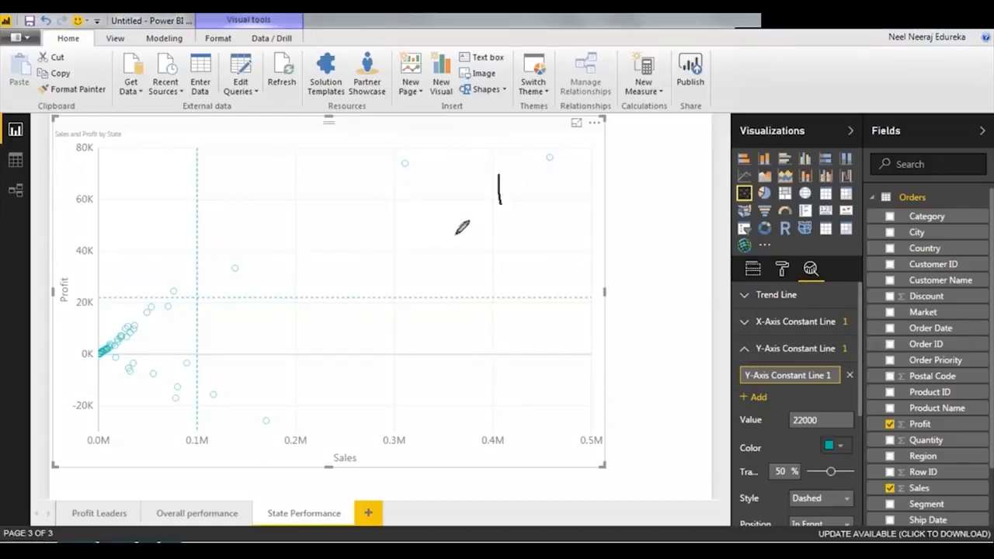
mouse_move(116, 194)
left_mouse_down()
mouse_move(144, 221)
mouse_move(142, 239)
left_mouse_up()
left_click_drag(439, 348, 441, 402)
mouse_move(118, 393)
left_mouse_down()
mouse_move(113, 417)
mouse_move(138, 417)
mouse_move(122, 424)
left_mouse_up()
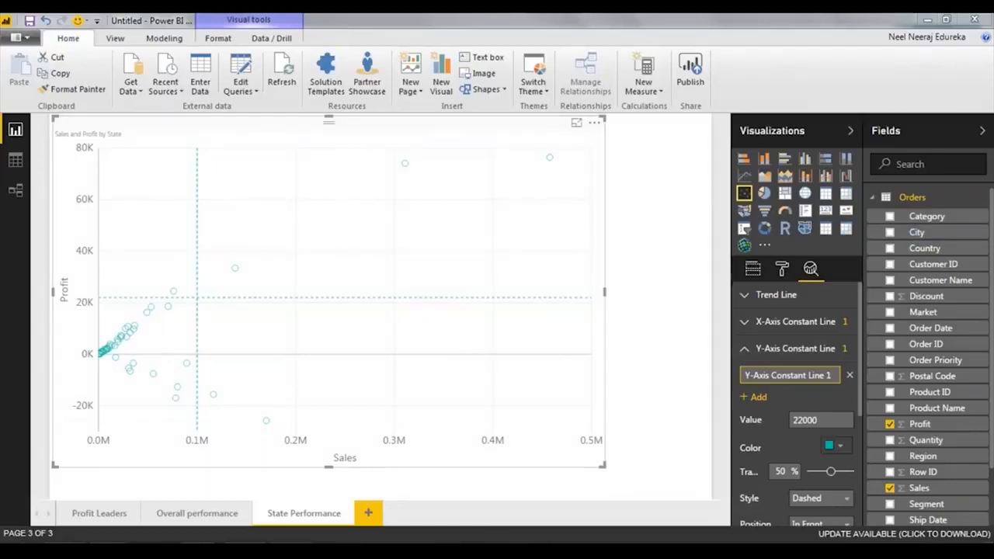
mouse_move(253, 553)
left_click(468, 482)
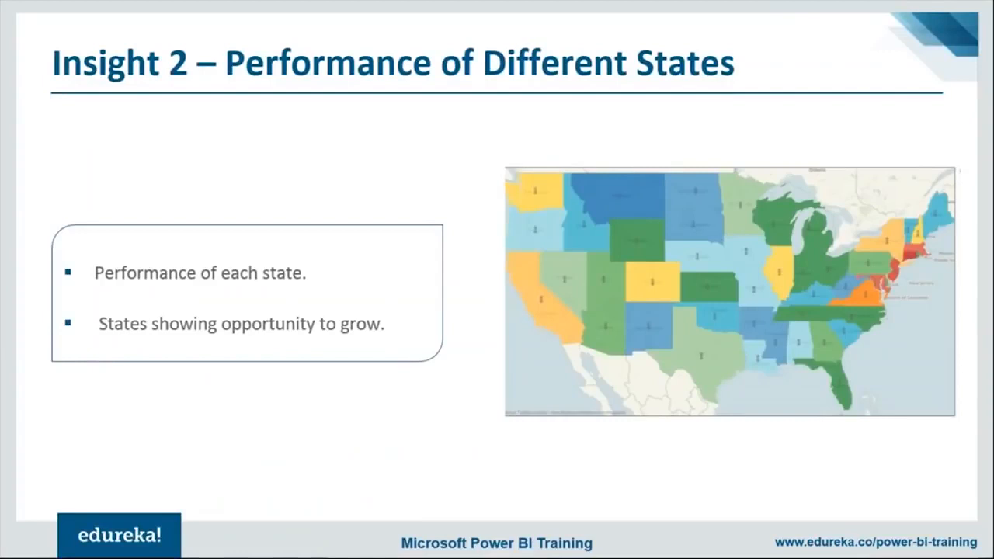
key("Right")
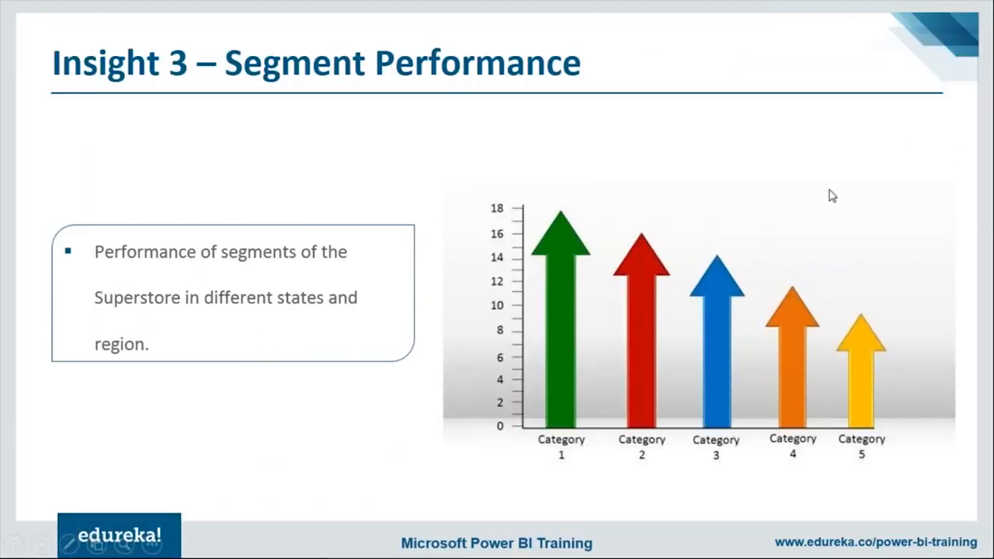
- Switch back to Power BI Desktop and add a new blank report page after State Performance
key("alt+Tab")
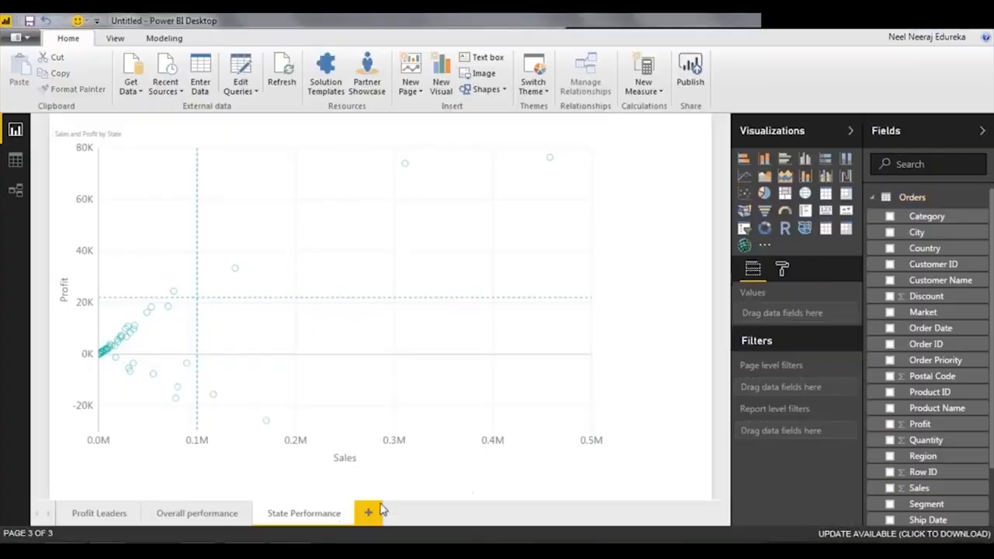
left_click(371, 514)
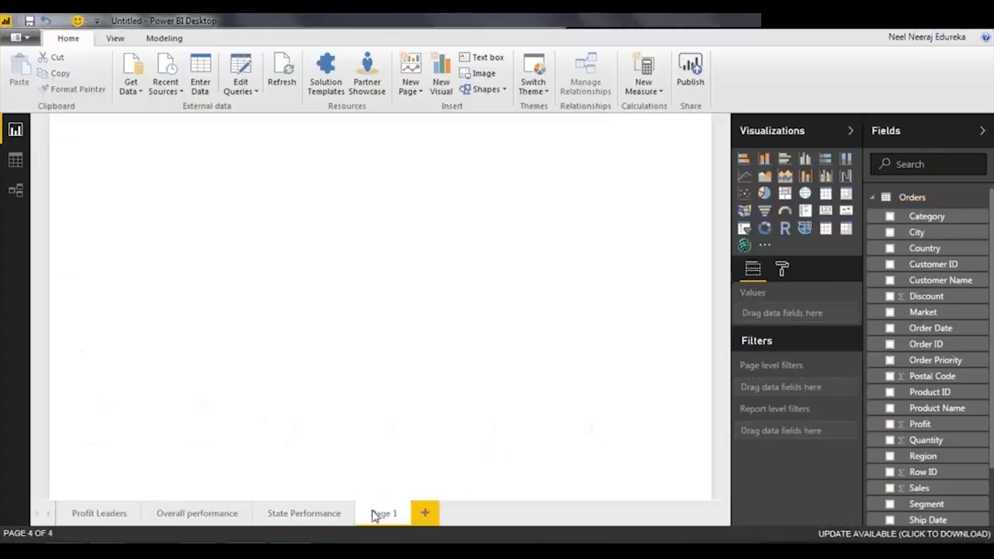
left_click_drag(932, 220, 268, 206)
key("Delete")
- Create a clustered bar chart of Sales by Sub-Category on the new page and enlarge it to fill most of the canvas
scroll(947, 440, "down", 1)
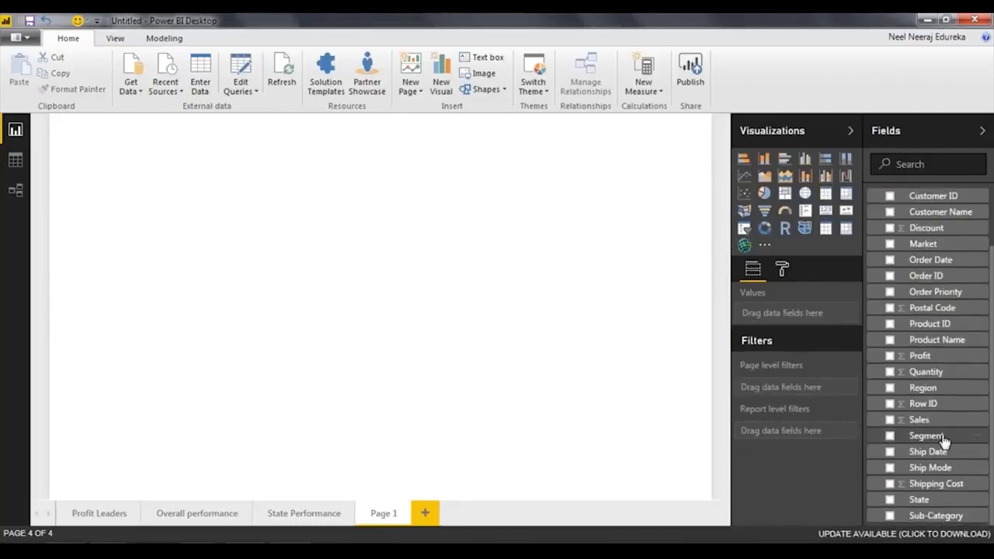
scroll(936, 311, "up", 1)
scroll(936, 310, "down", 1)
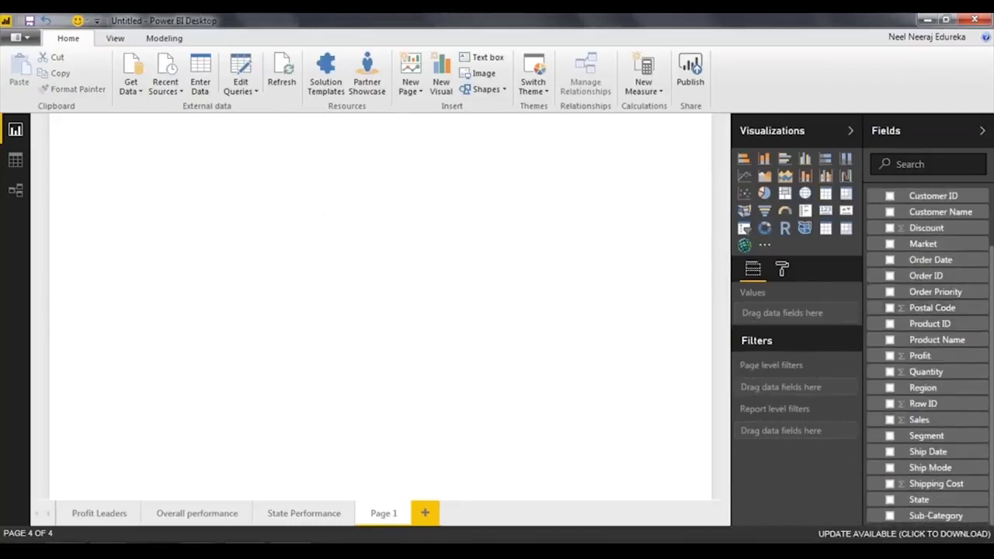
left_click_drag(952, 524, 187, 163)
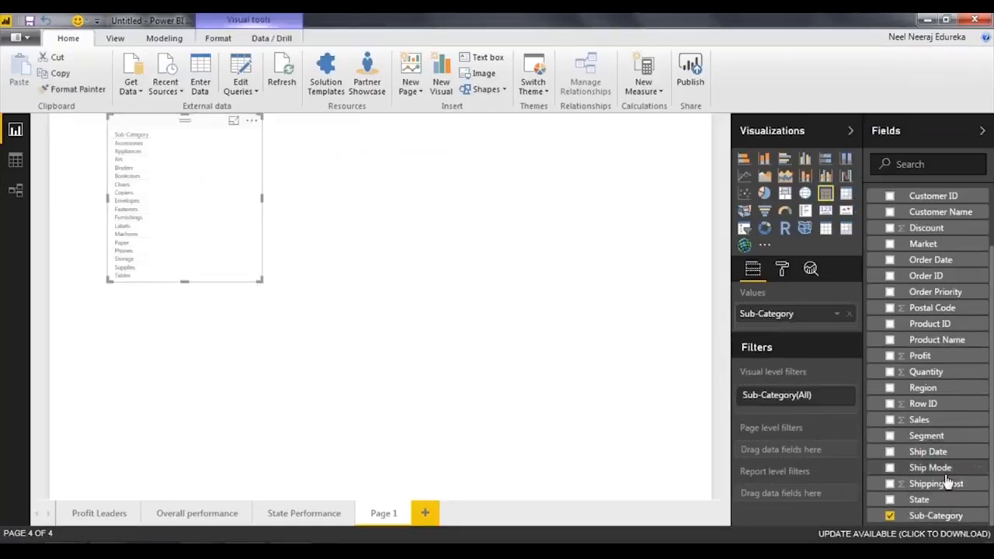
left_click_drag(929, 427, 178, 166)
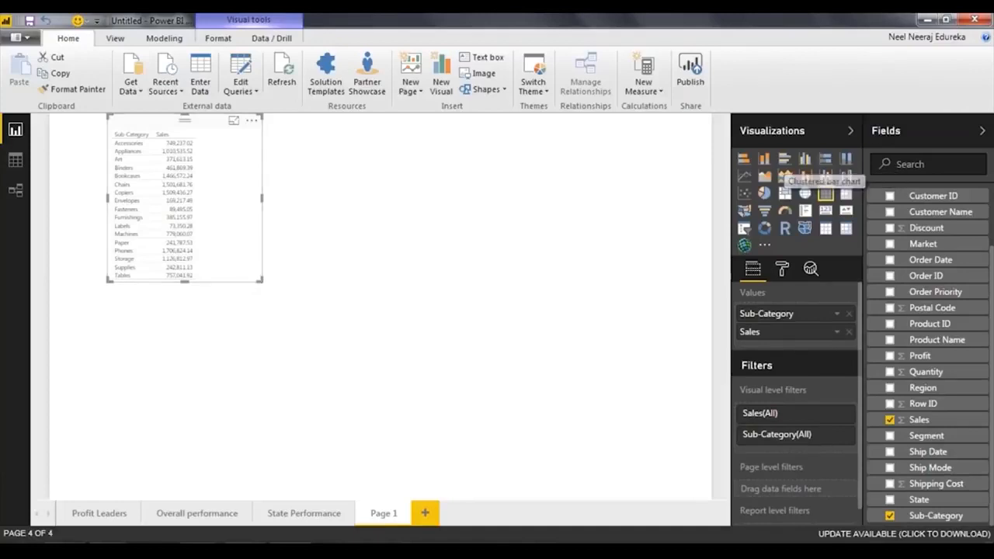
left_click(785, 159)
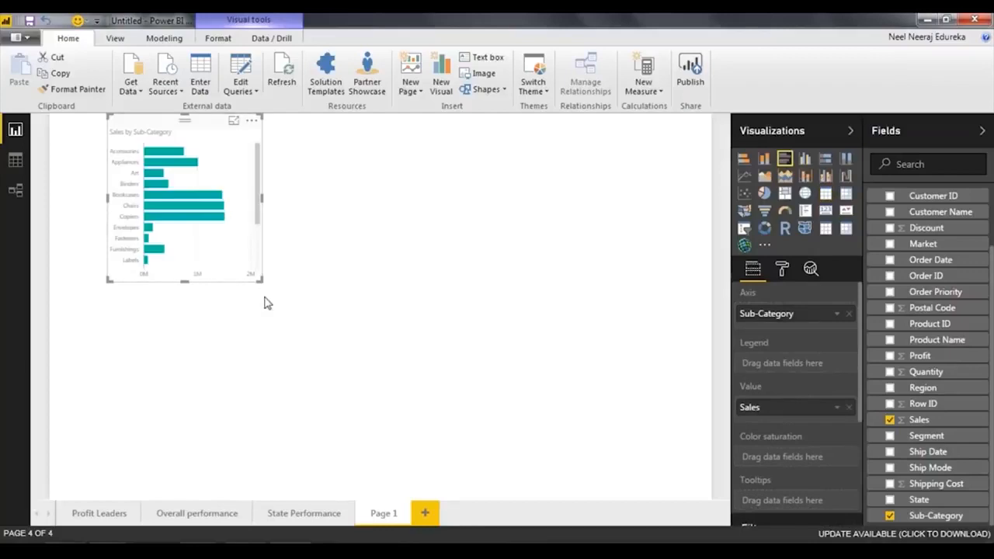
left_click_drag(263, 280, 513, 438)
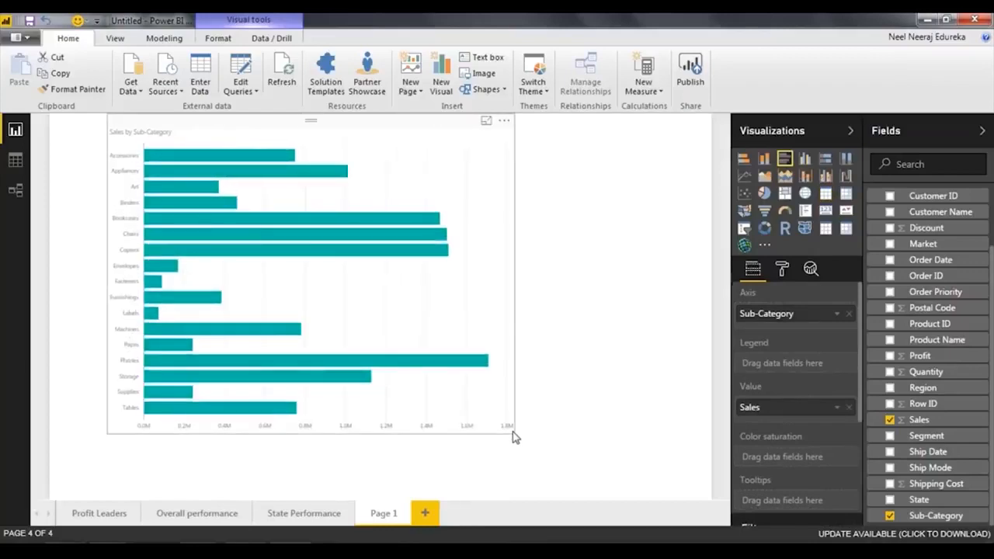
- Assign the Profit field to the bar chart's color saturation
mouse_move(201, 159)
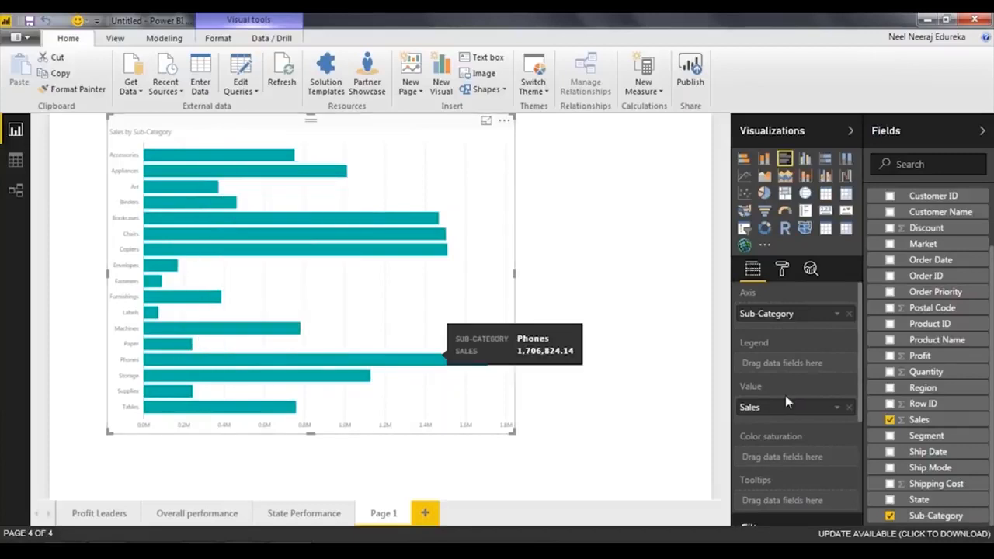
scroll(789, 393, "down", 2)
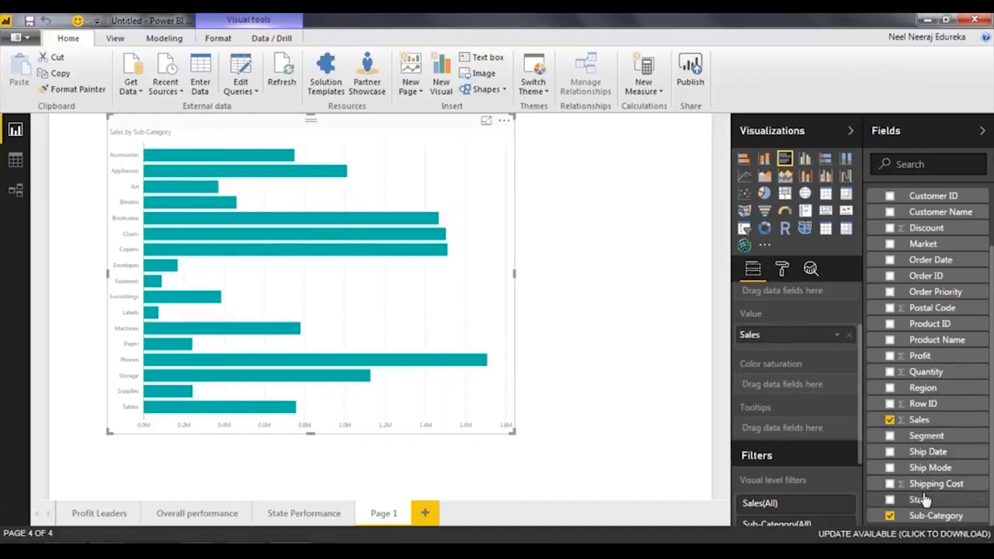
mouse_move(918, 357)
left_mouse_down()
mouse_move(800, 392)
mouse_move(787, 415)
mouse_move(781, 386)
mouse_move(792, 386)
left_mouse_up()
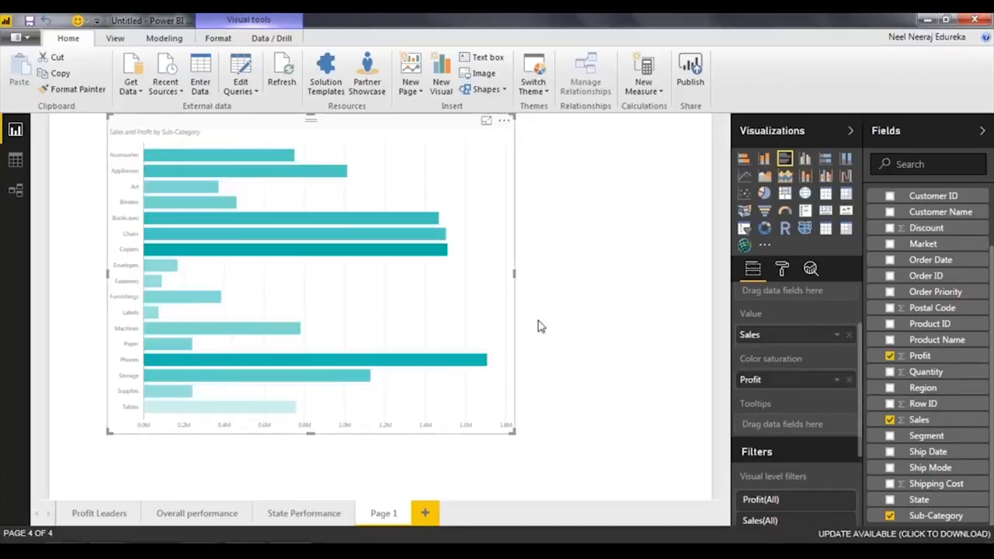
- Turn on diverging data colors for the bar chart, with a light teal minimum, medium teal center and dark teal maximum
left_click(782, 268)
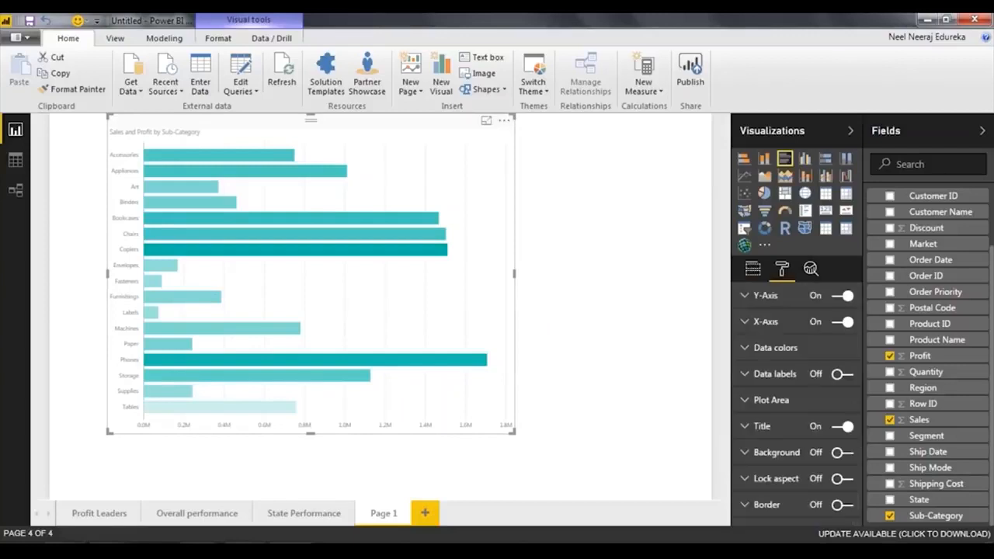
left_click(806, 351)
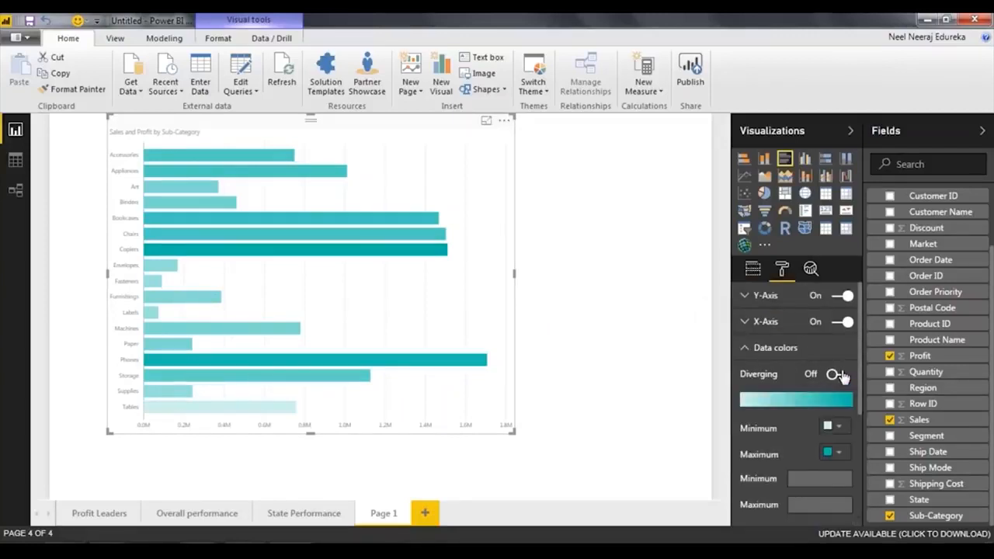
left_click(837, 374)
left_click(837, 426)
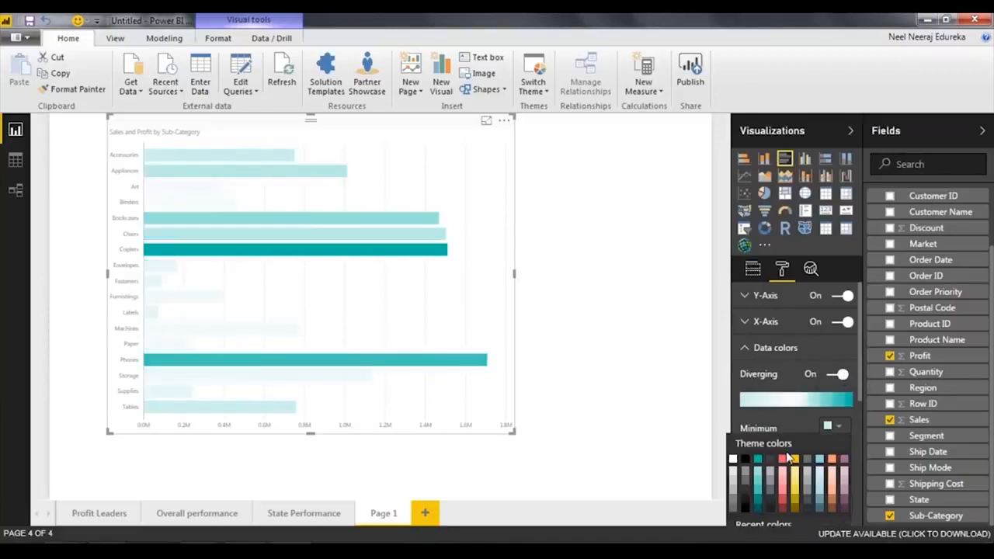
left_click(758, 472)
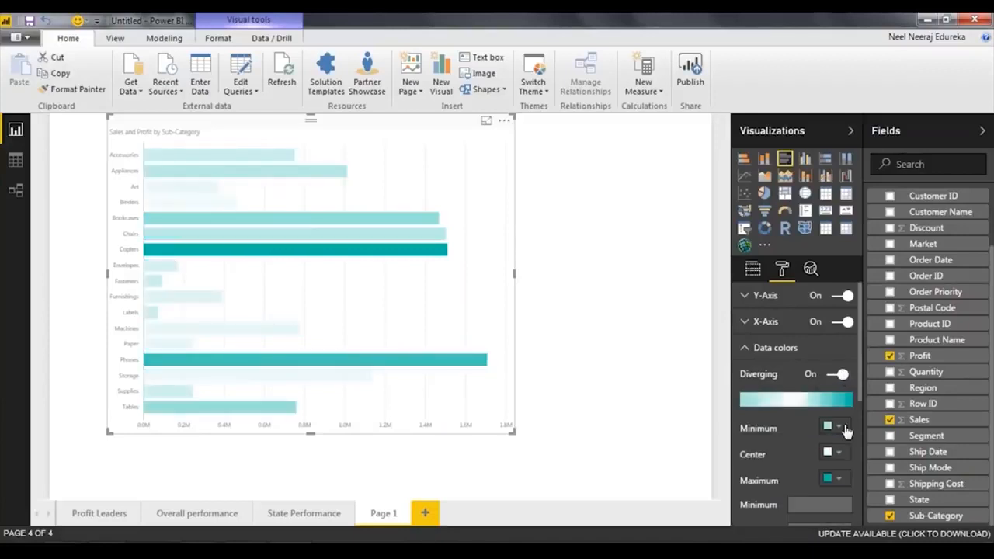
left_click(838, 452)
left_click(760, 357)
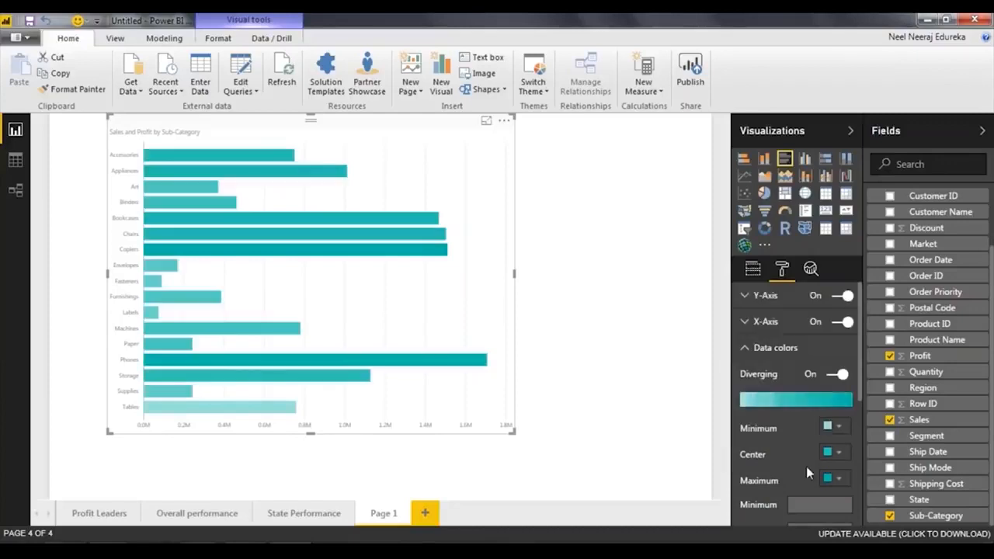
left_click(837, 479)
left_click(759, 390)
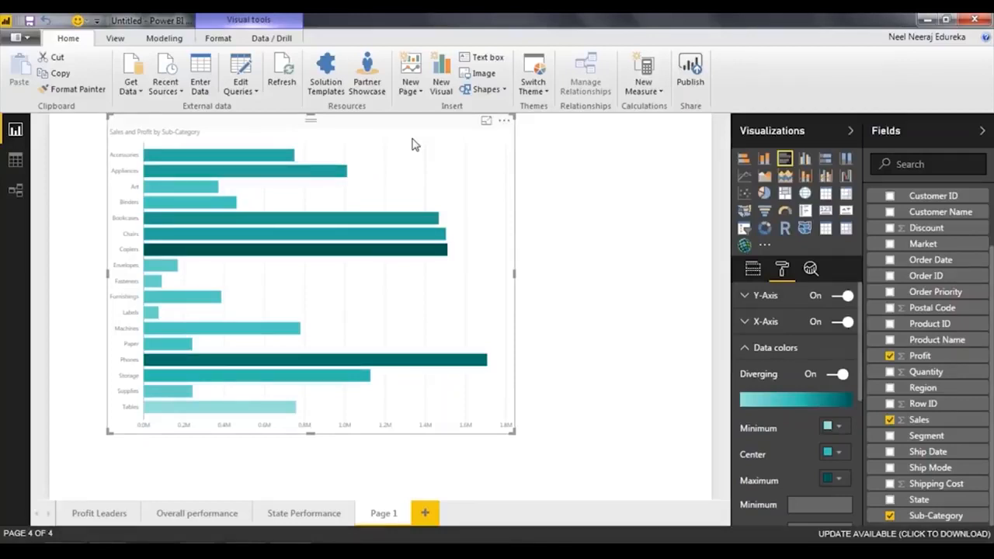
- Open the name of the Page 1 report page for editing
double_click(383, 514)
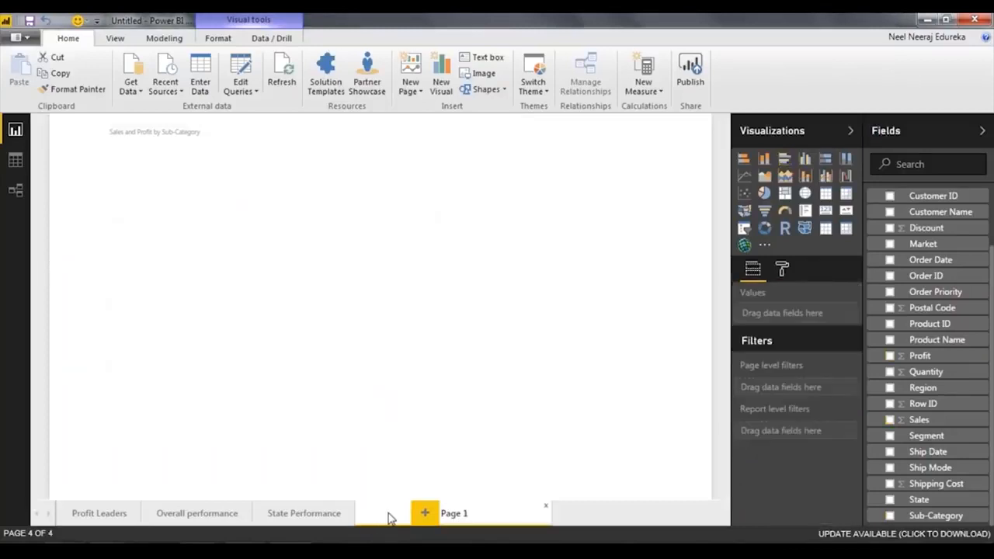
- Name the sub-category report page Segment Performance, and show the Insight 4 – Revenue Generation slide in the presentation
type("Segment Performanc")
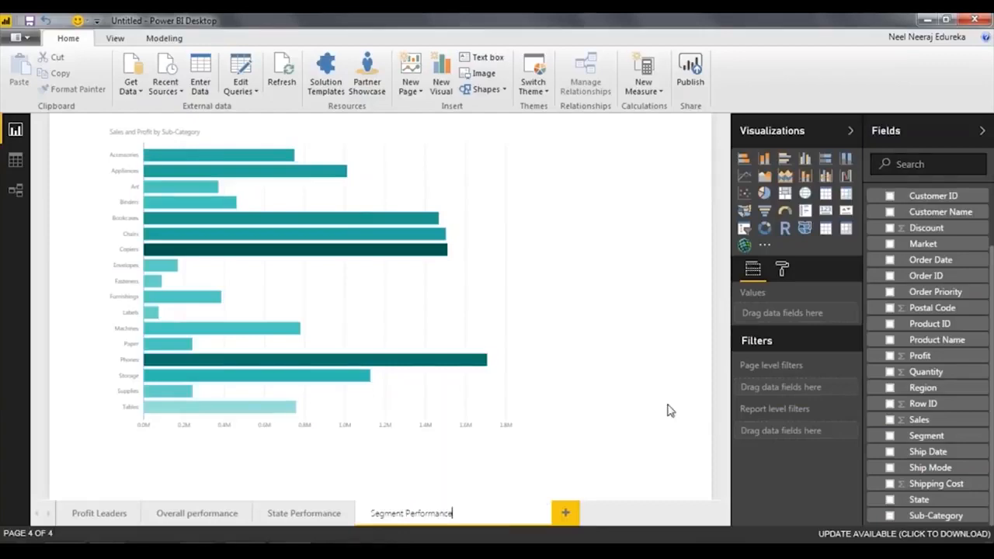
key("alt+Tab")
key("Right")
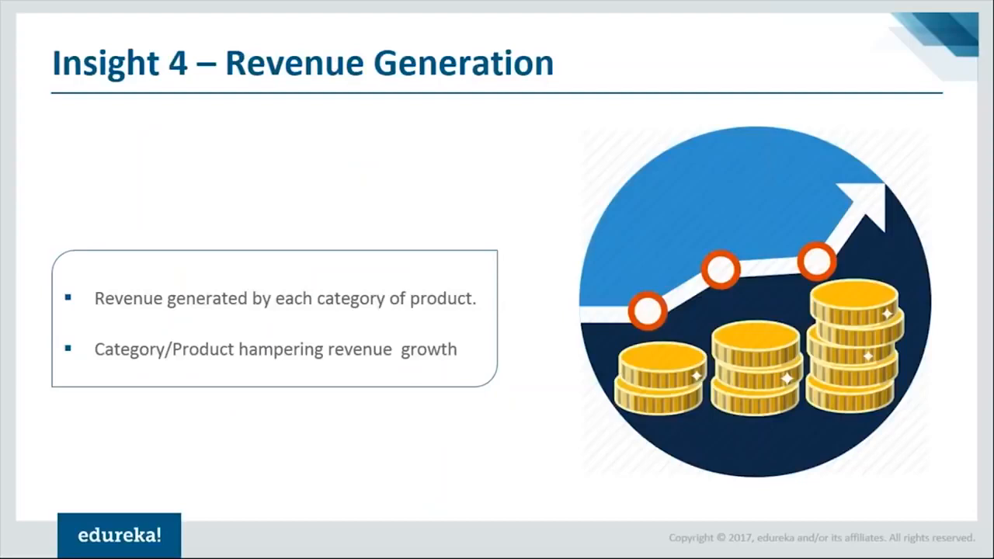
- Switch back to Power BI Desktop and add a new report page named Revenue Generated
key("alt+Tab")
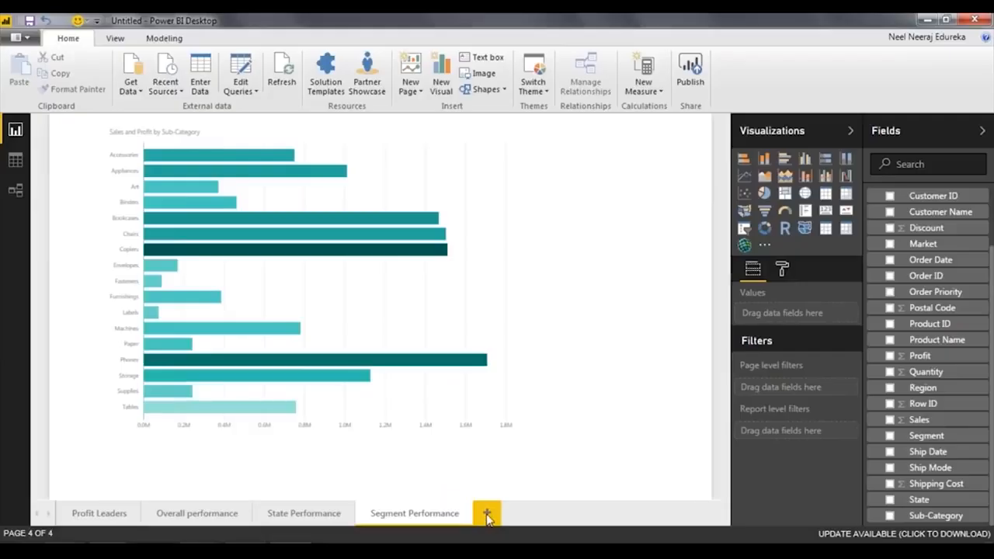
left_click(488, 515)
double_click(501, 515)
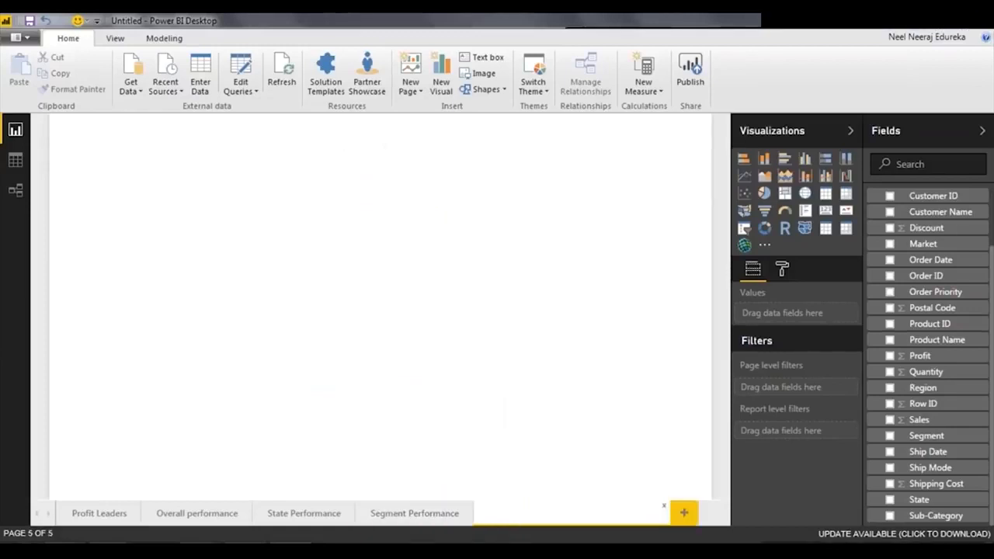
type("Revenue Generated")
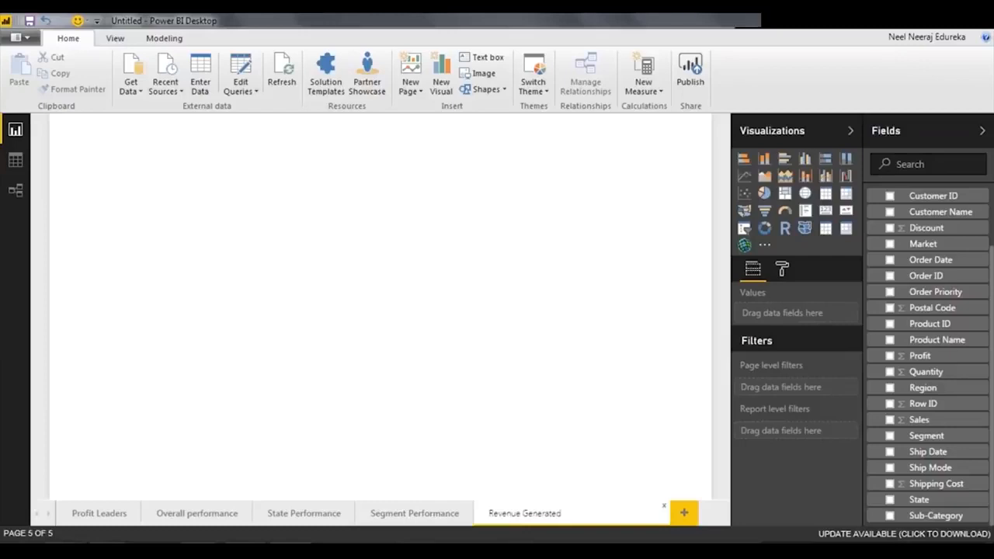
key("Return")
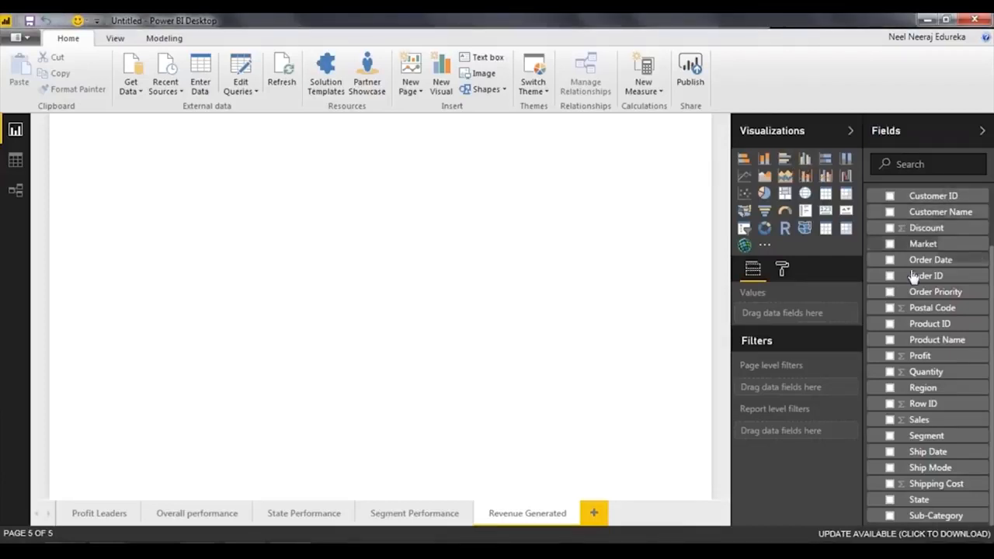
- Create a table on the Revenue Generated page with the Category, Sales and Profit fields
scroll(915, 277, "up", 3)
left_click_drag(916, 217, 361, 206)
scroll(924, 264, "down", 3)
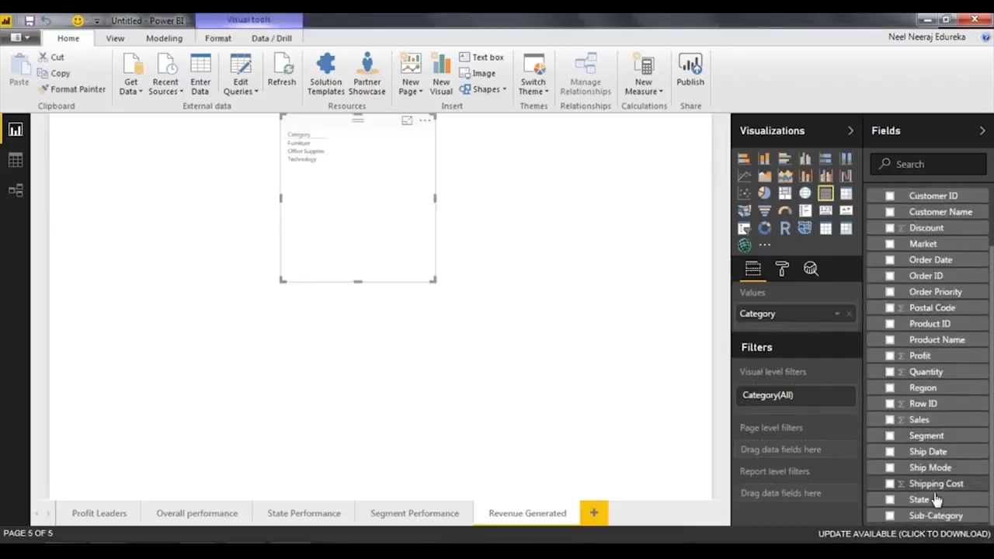
left_click(922, 422)
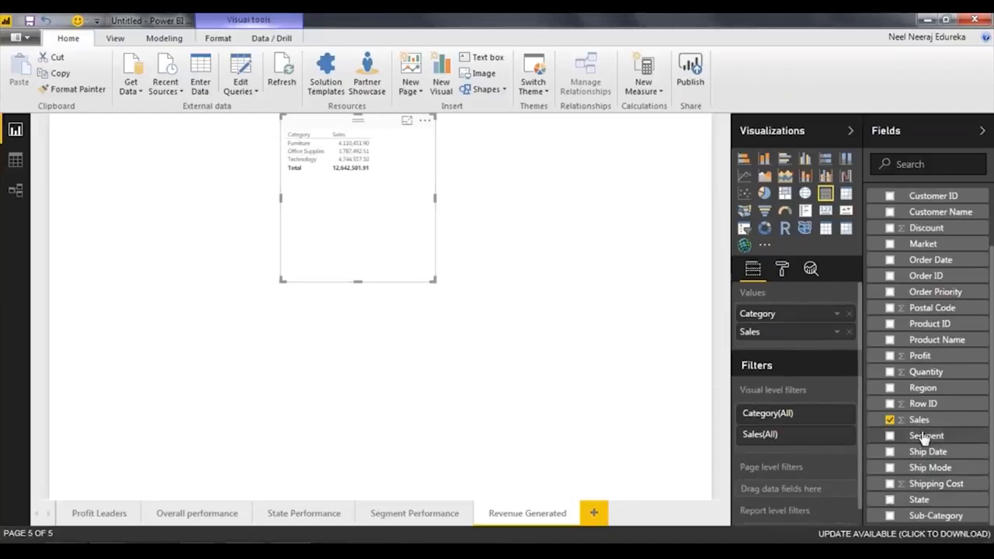
left_click(918, 356)
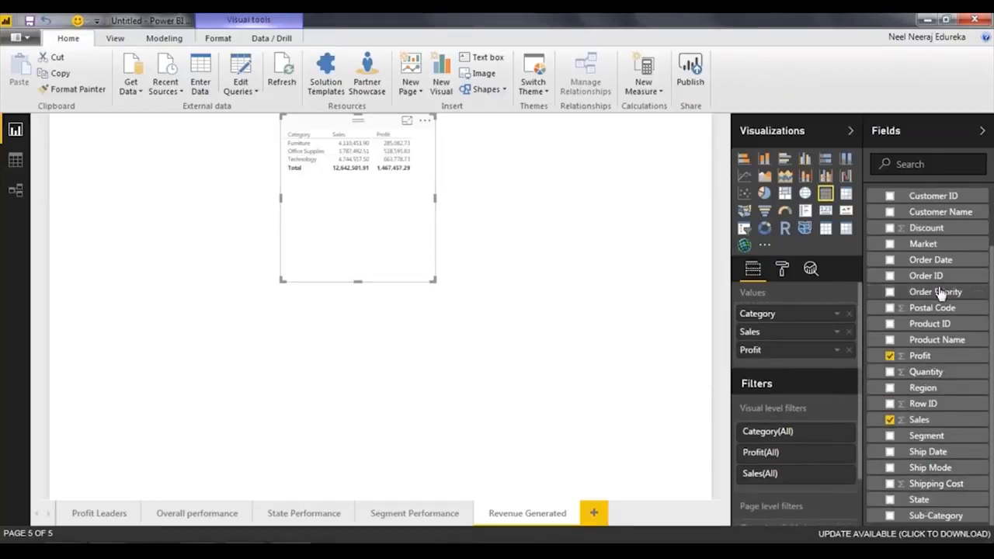
- Add Order Date to the table and keep only its Year level, removing Quarter, Month and Day
left_click_drag(932, 261, 365, 227)
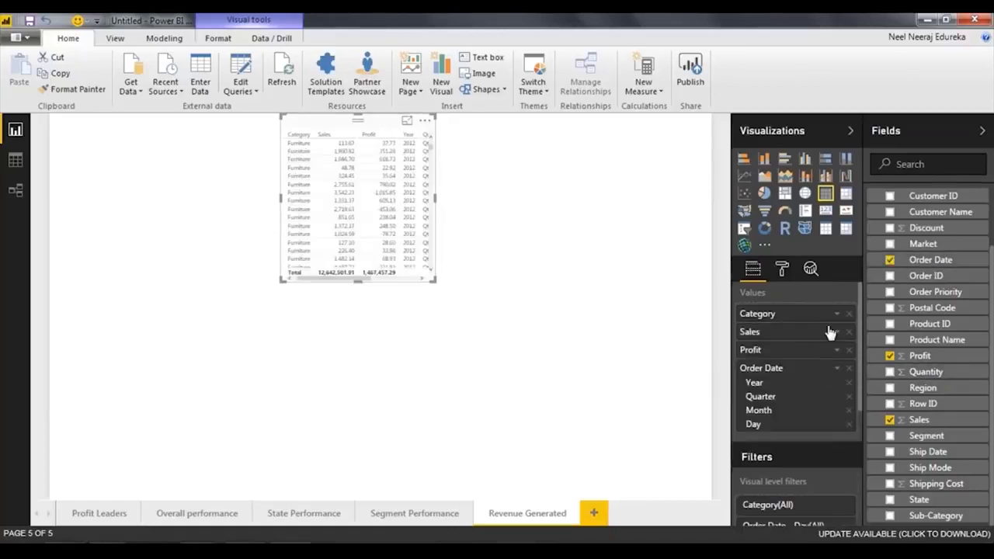
left_click(850, 397)
left_click(850, 397)
left_click(850, 397)
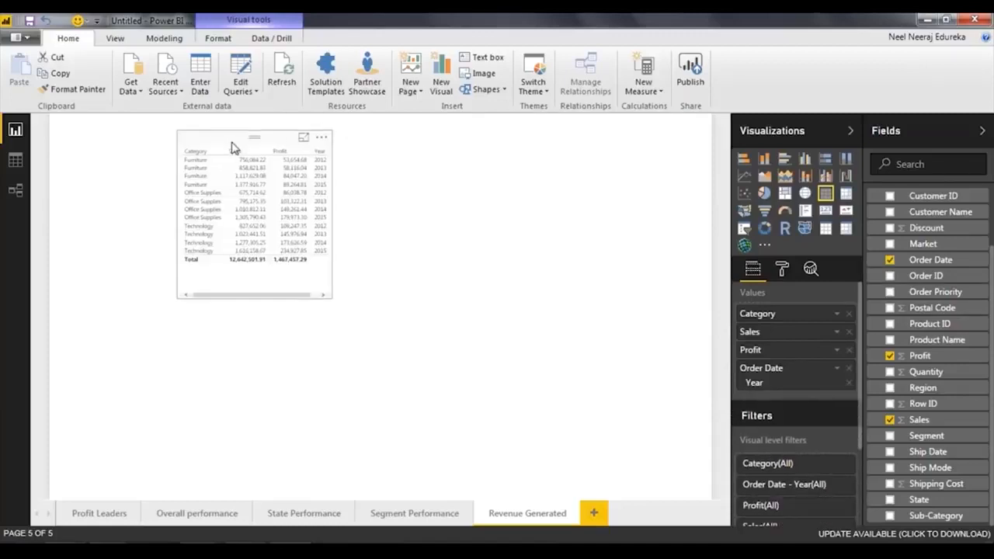
- Reposition and widen the table on the canvas, and convert it into a line chart
left_click_drag(257, 148, 237, 139)
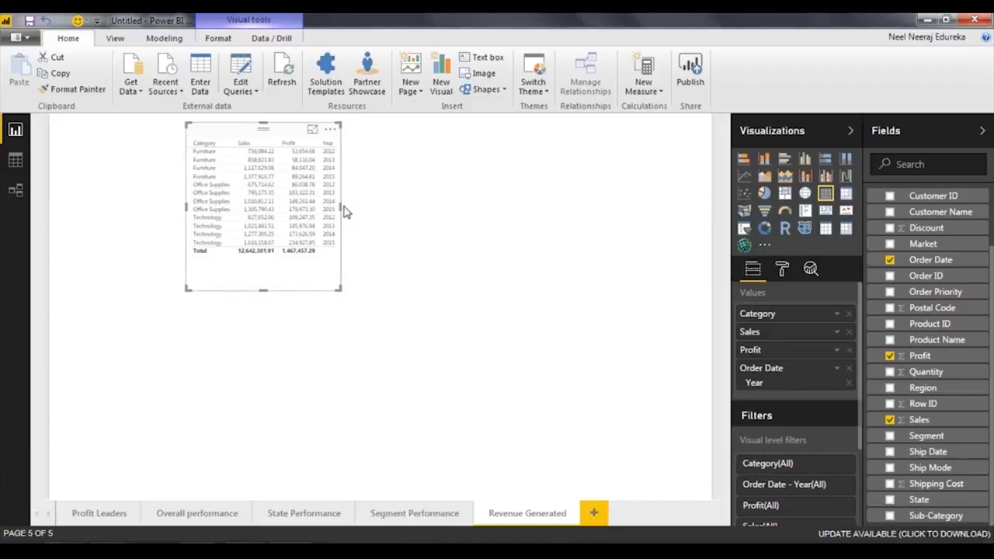
left_click_drag(346, 212, 404, 208)
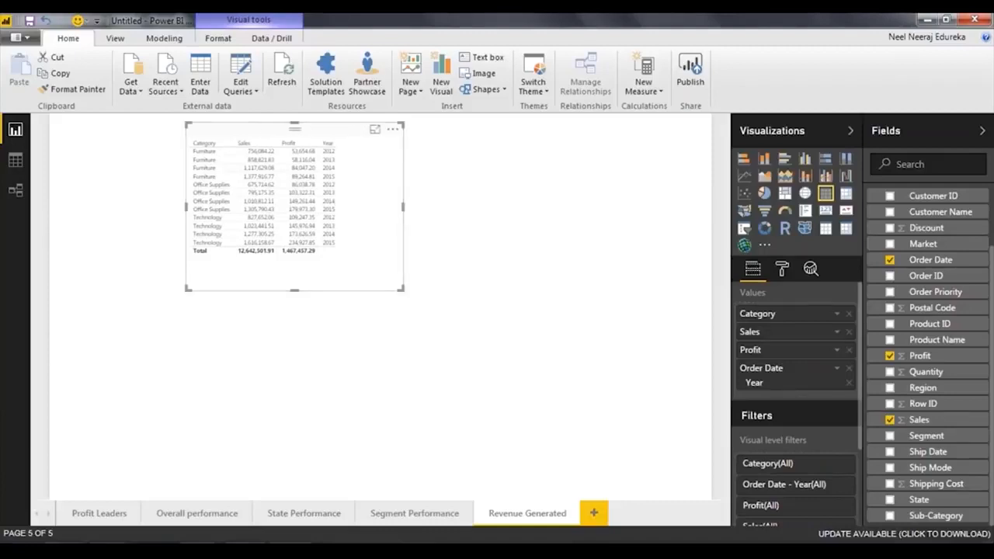
left_click(744, 178)
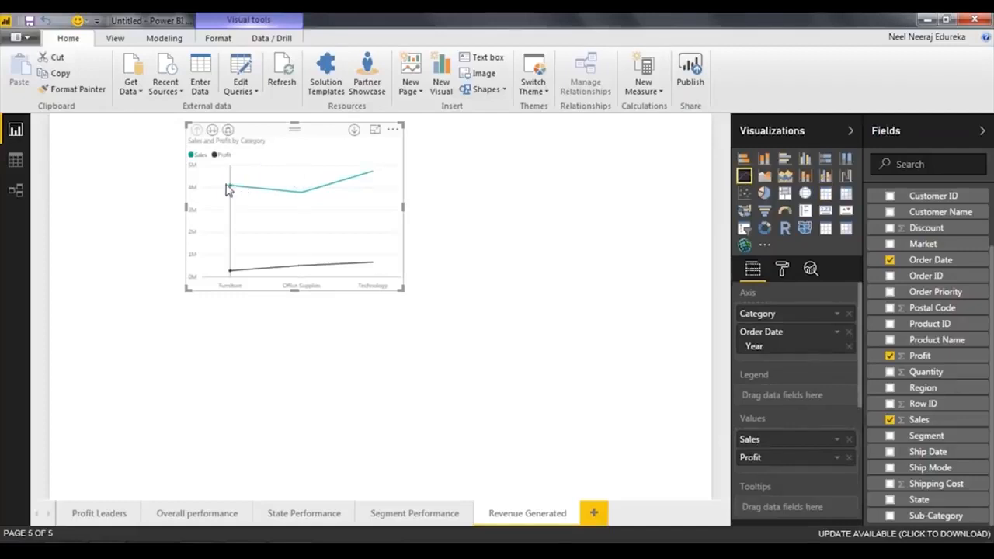
- Enlarge the line chart in focus mode and examine sales and profit at the category and year levels
mouse_move(227, 189)
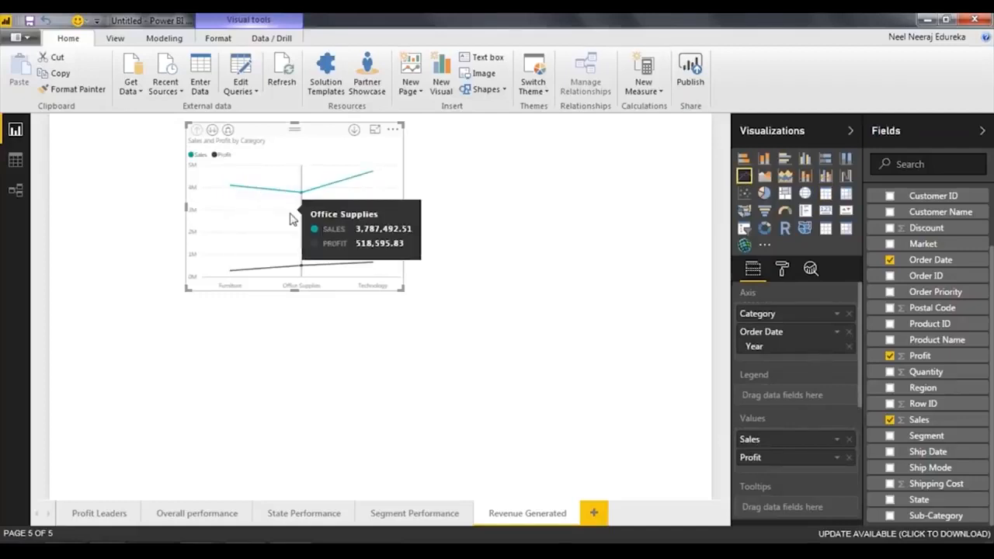
mouse_move(351, 211)
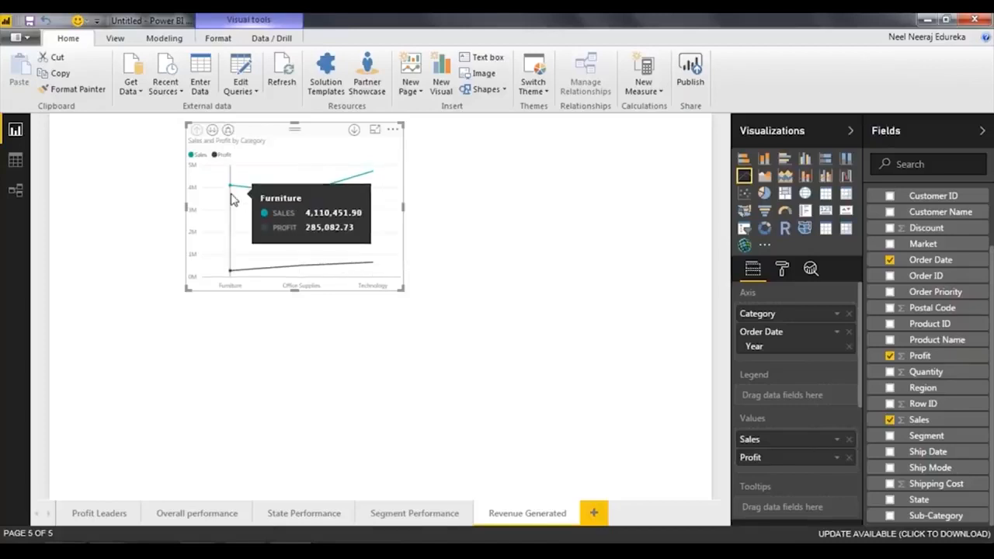
left_click(376, 131)
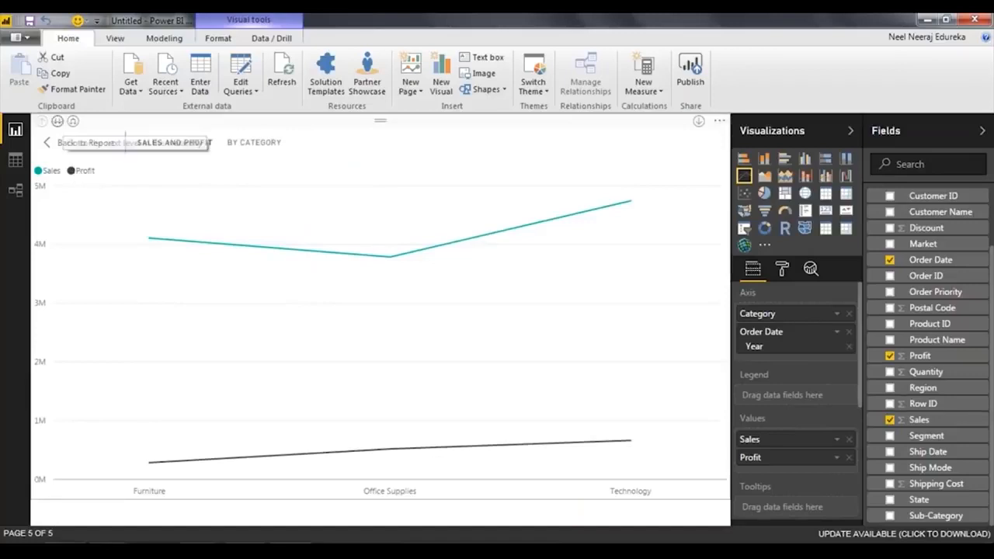
left_click(56, 123)
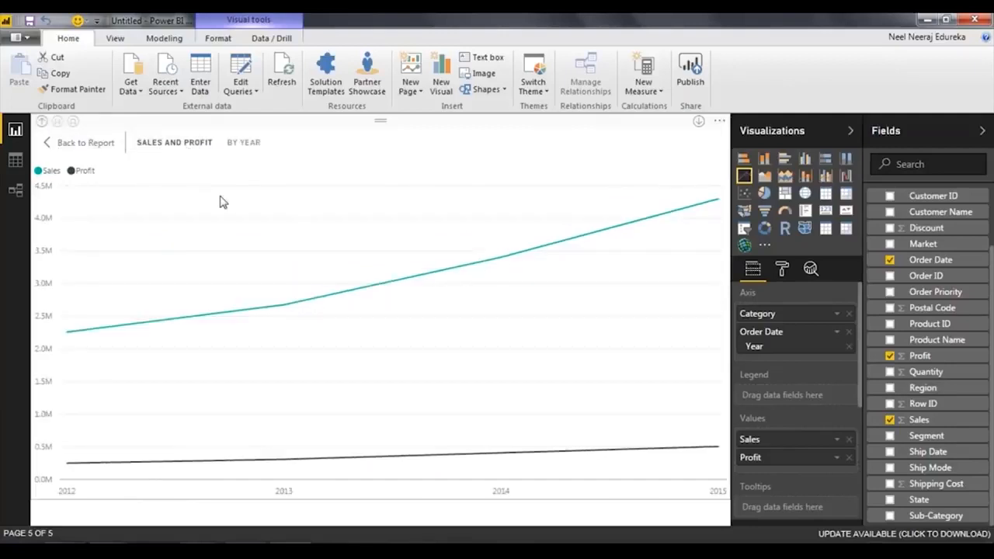
mouse_move(70, 321)
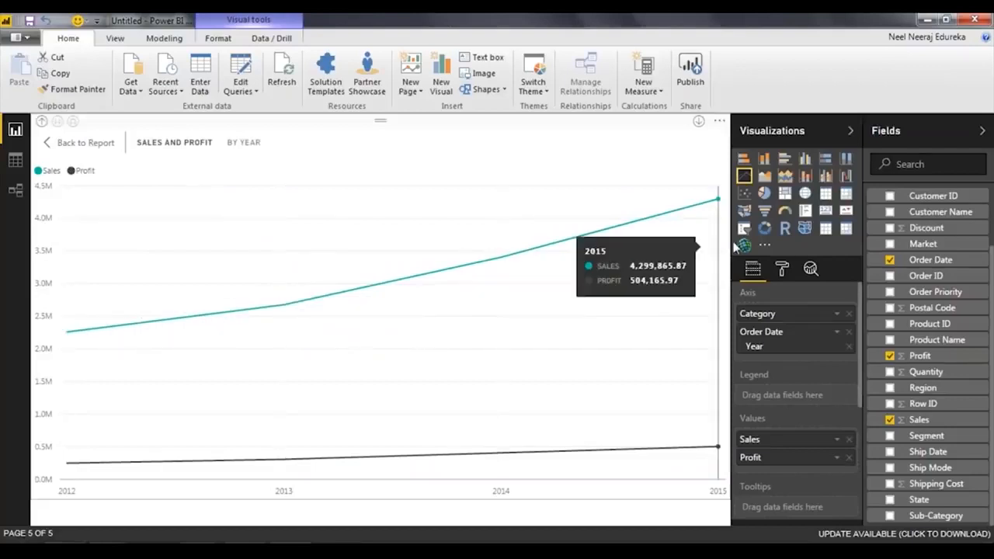
left_click(42, 122)
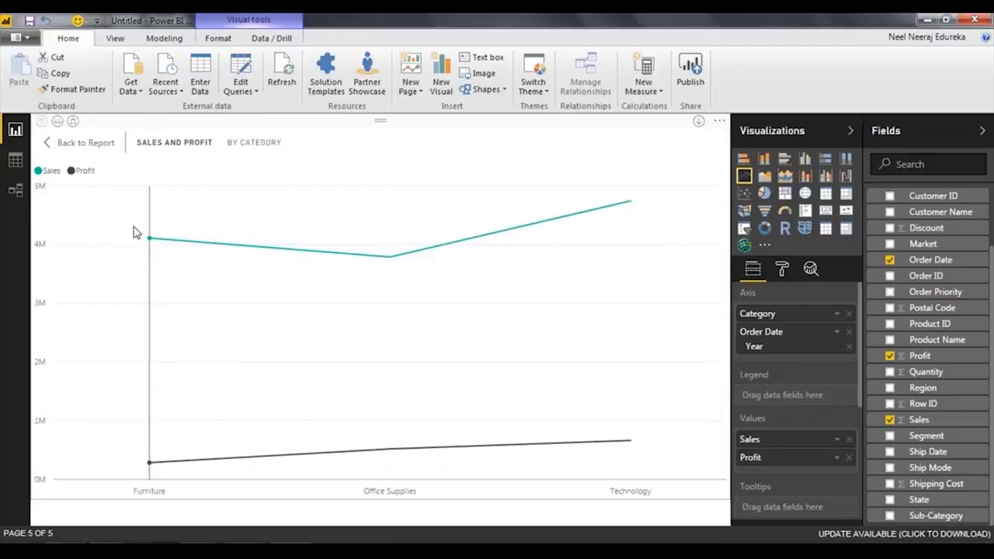
mouse_move(140, 229)
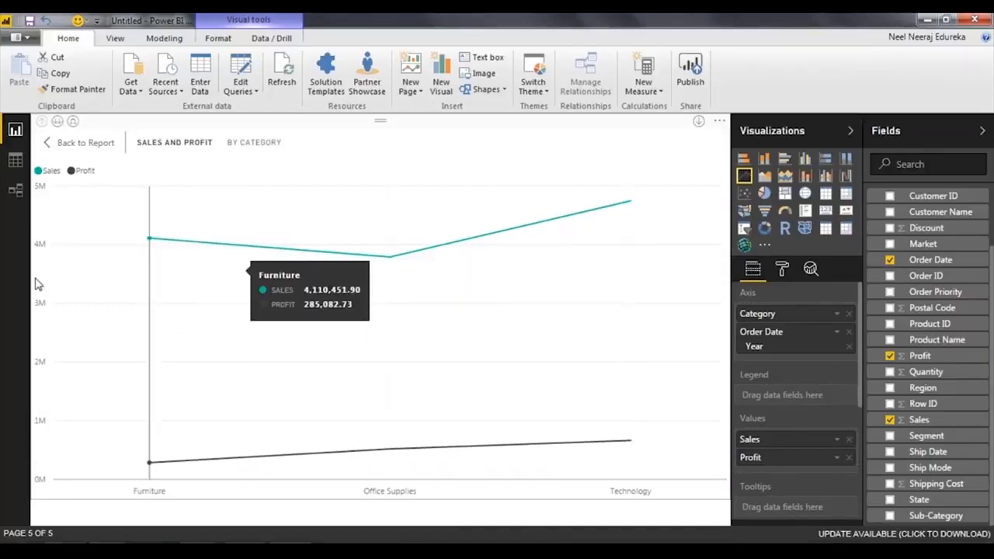
- Place Order Date ahead of Category on the chart's axis, and remove Category from the axis
left_click_drag(809, 317, 806, 395)
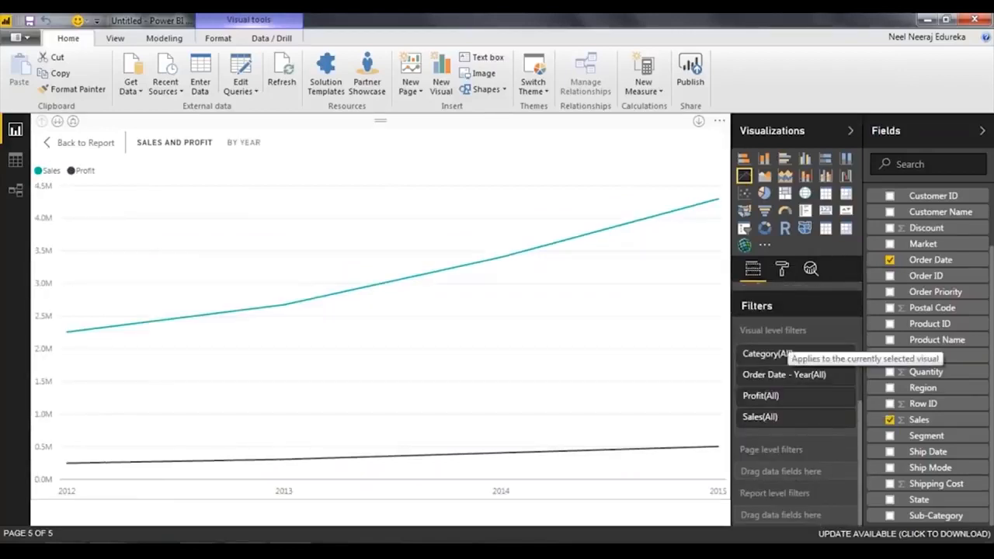
scroll(788, 344, "up", 5)
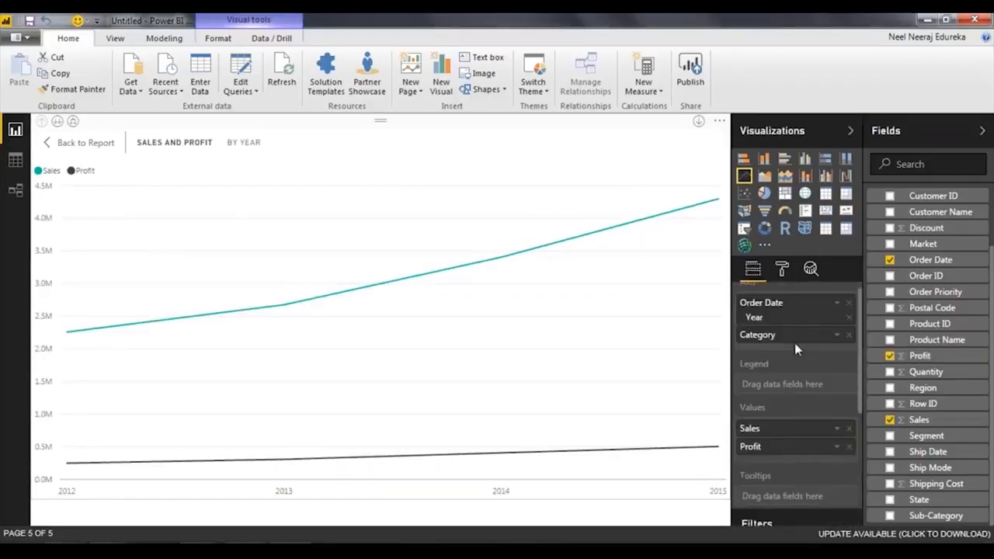
left_click(849, 335)
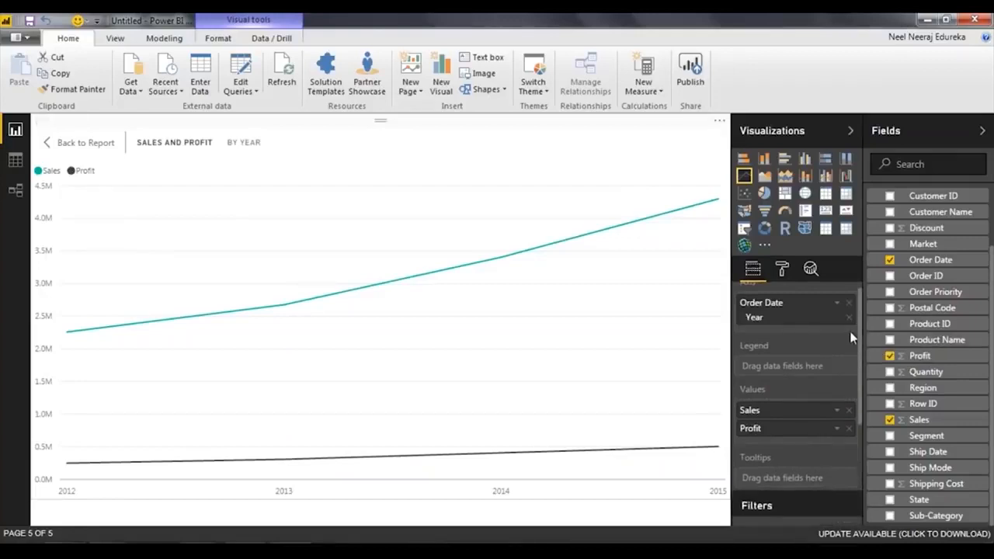
- Add Category as a visual level filter on the line chart
scroll(826, 348, "down", 5)
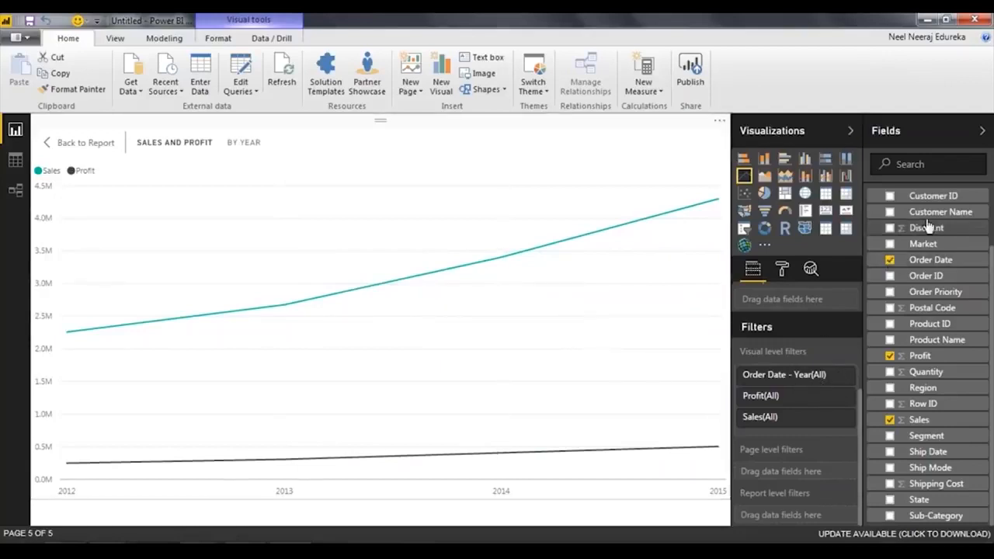
scroll(927, 206, "up", 3)
left_click_drag(921, 218, 787, 440)
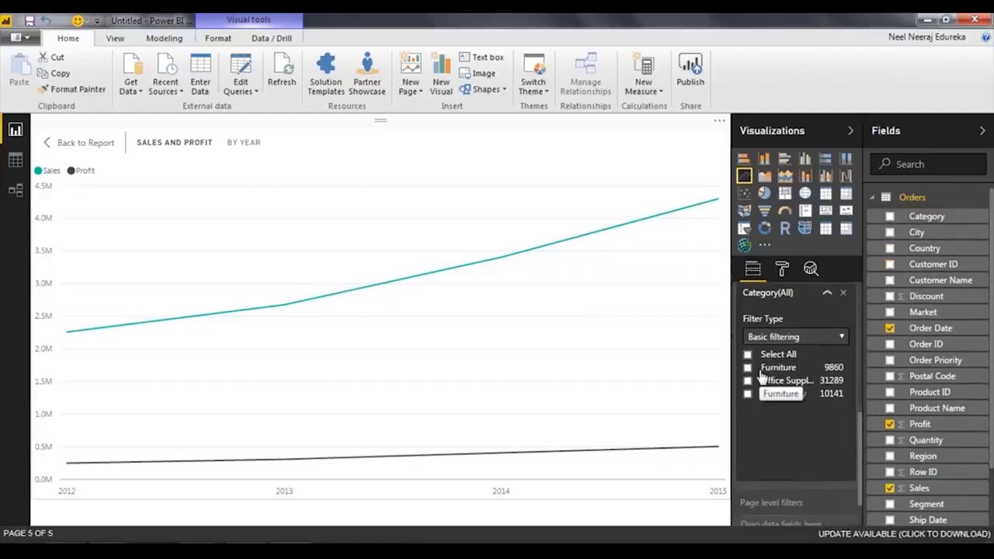
- Compare the yearly sales and profit trends by filtering for Furniture, Office Supplies and both together, and clear the category selections
left_click(748, 368)
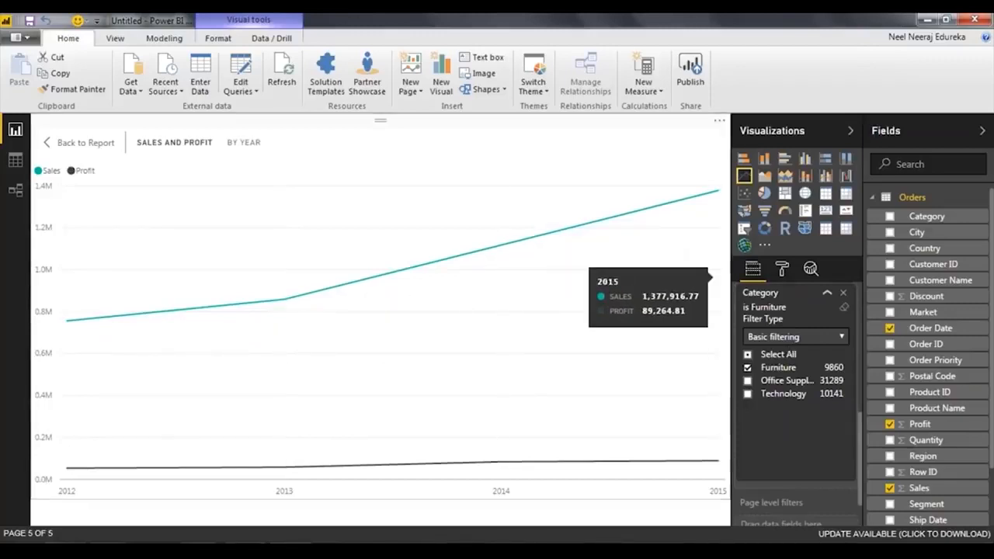
left_click(748, 369)
left_click(749, 381)
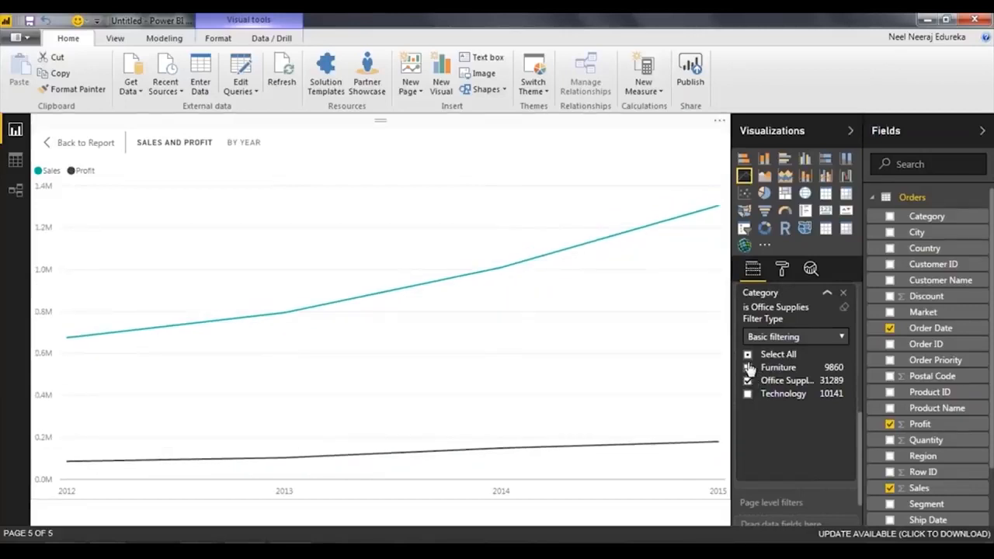
left_click(748, 368)
mouse_move(272, 347)
left_click(749, 369)
left_click(749, 379)
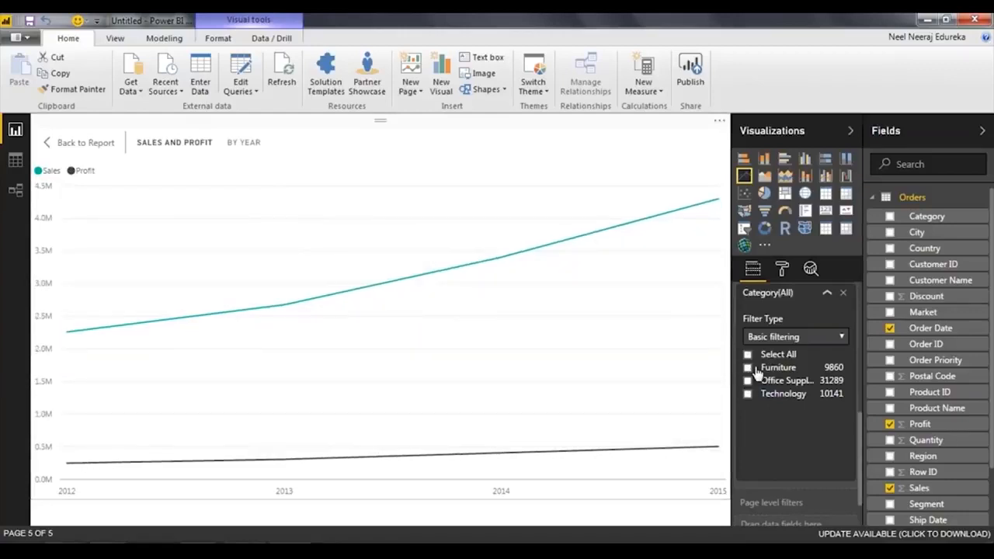
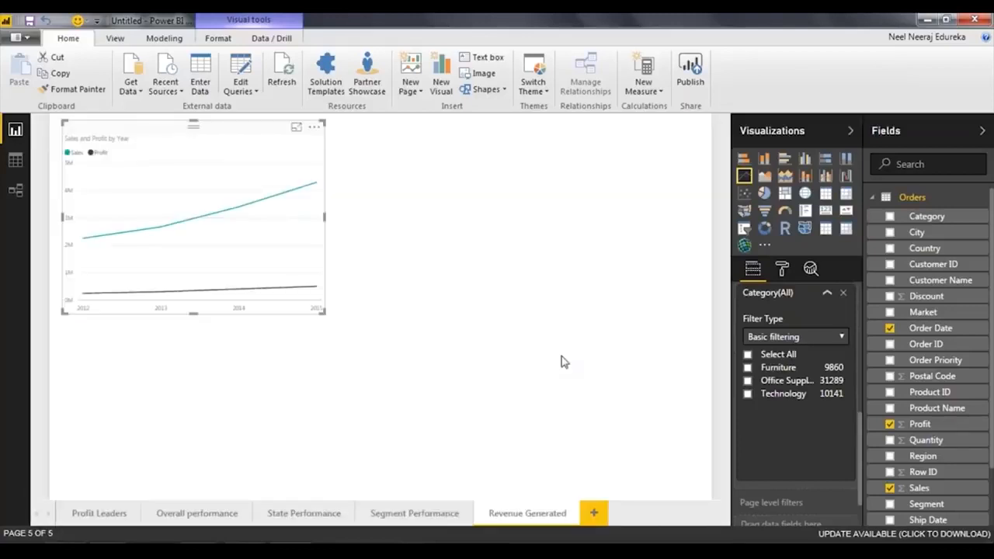
- Save the report as My First Dashboard in the Power BI Dashboard folder
key("ctrl+s")
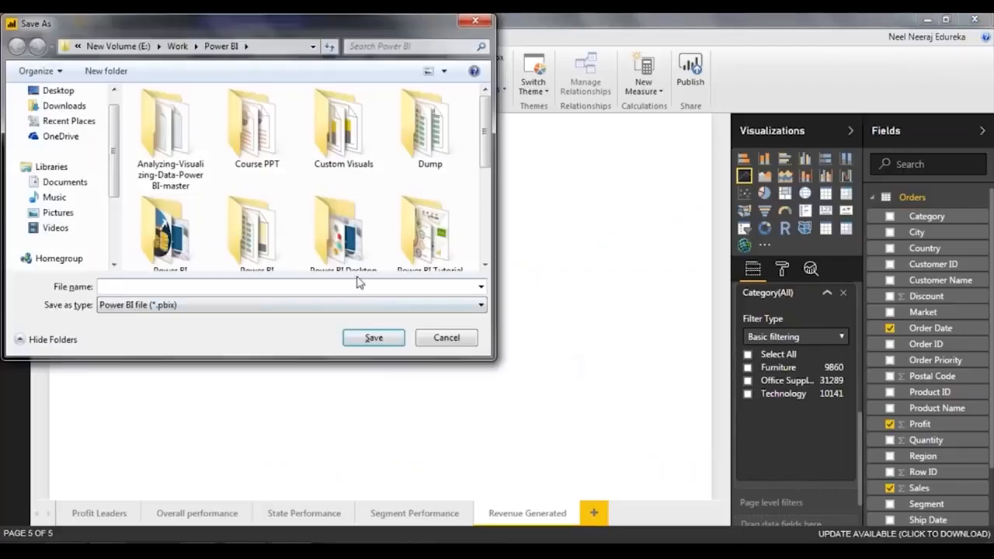
double_click(167, 230)
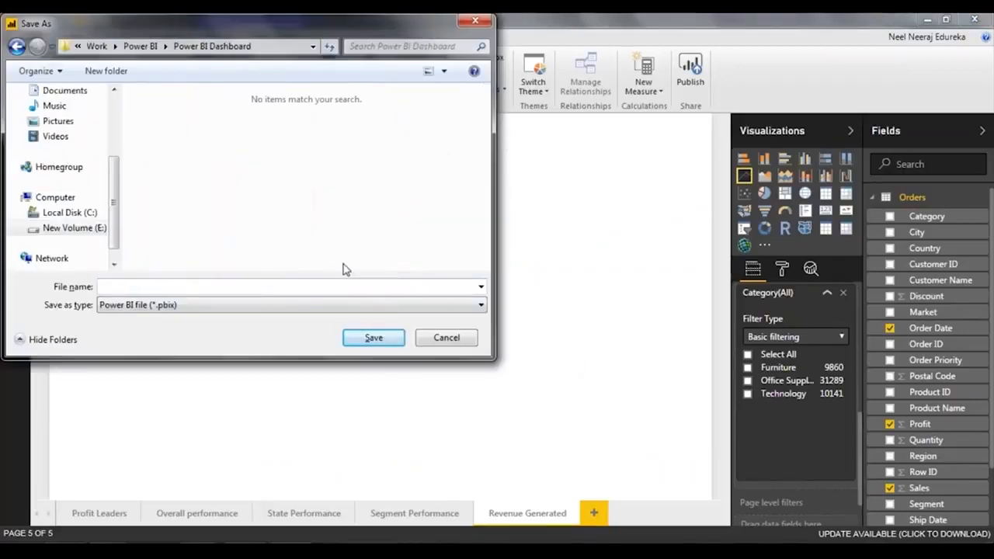
type("My First Dash")
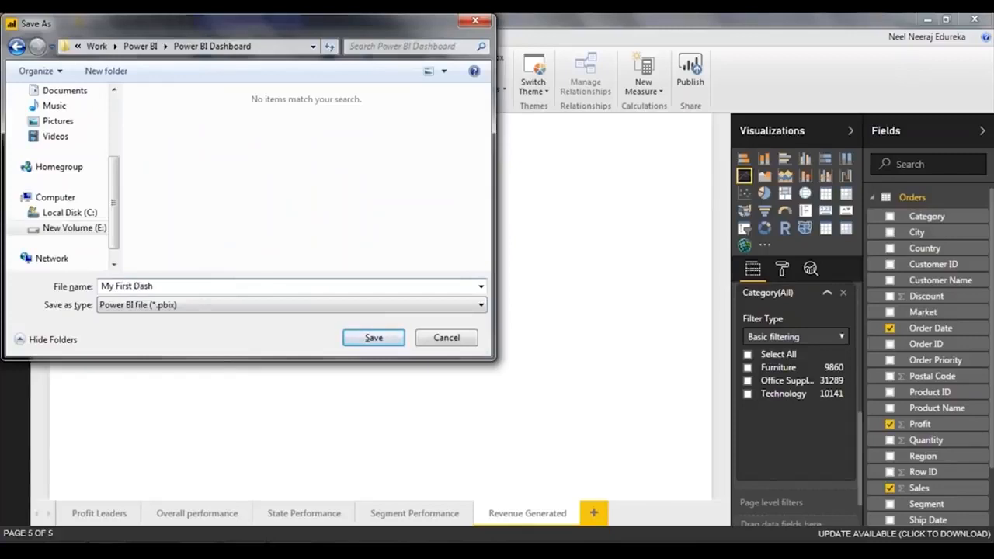
type("board")
key("Return")
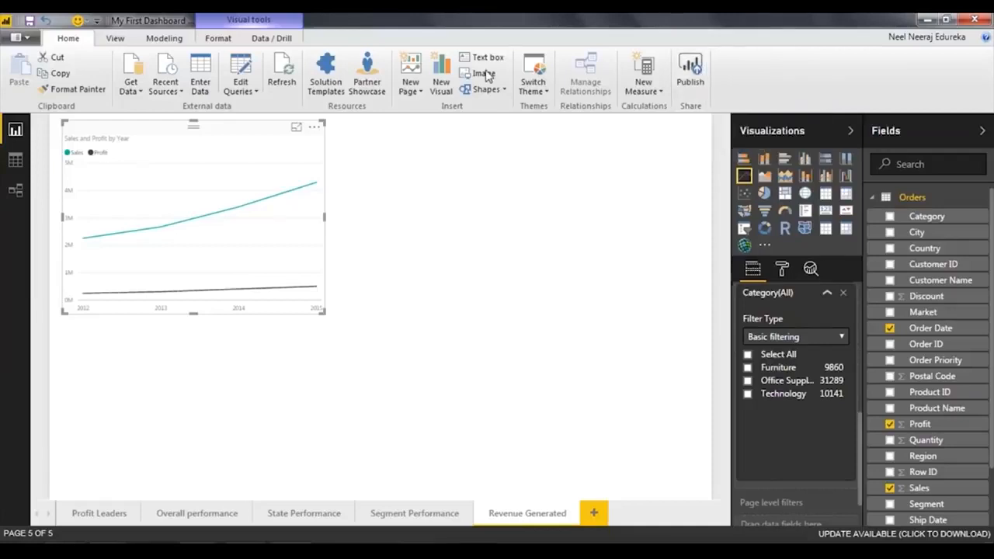
- Publish the saved report to Power BI online
left_click(689, 81)
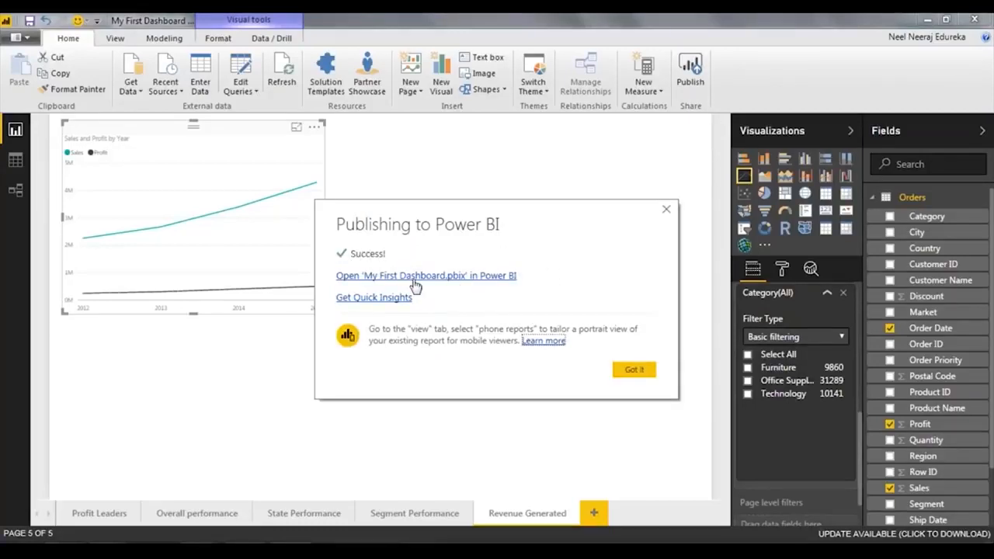
- Open the published My First Dashboard report in Power BI online, look through its pages and return to Overall performance
left_click(382, 278)
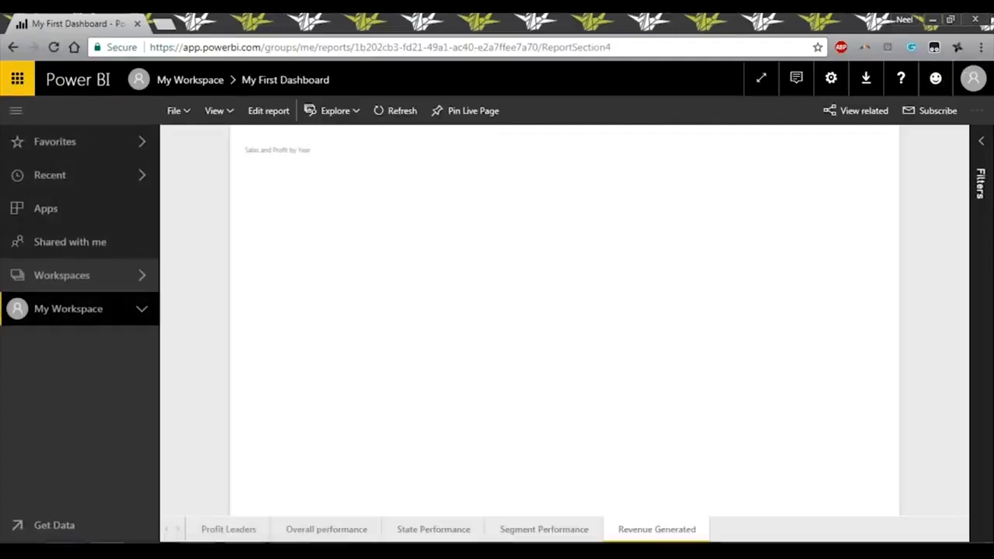
left_click(313, 530)
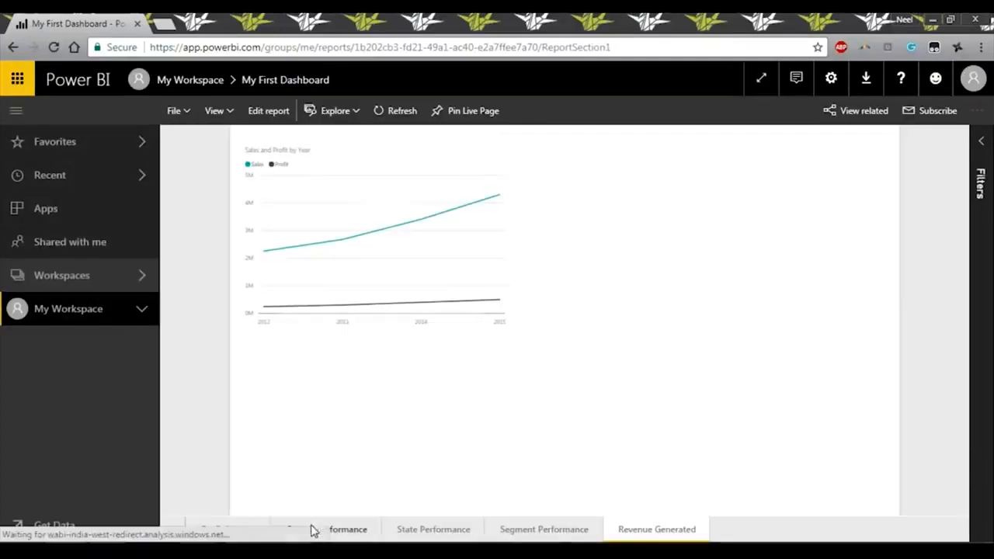
left_click(447, 530)
left_click(588, 530)
left_click(674, 530)
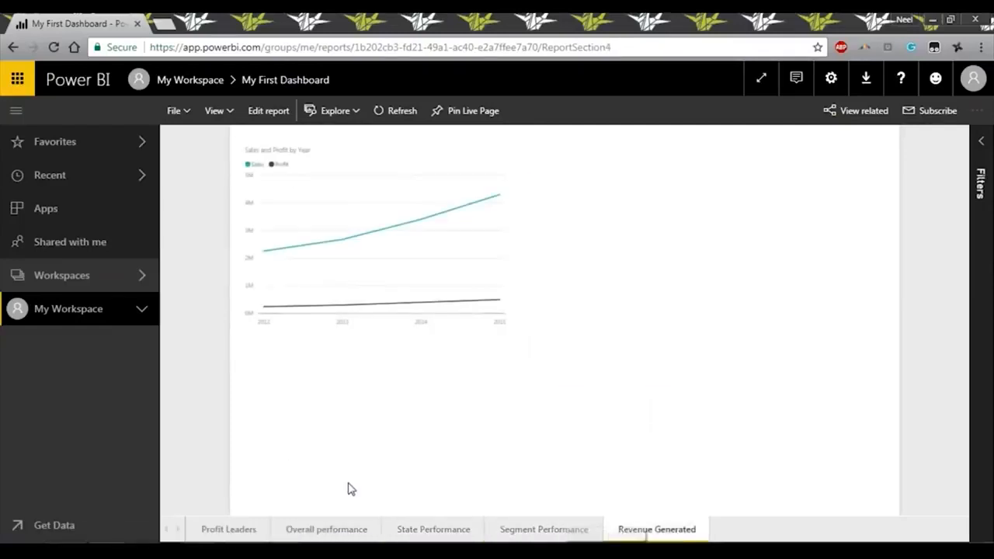
left_click(324, 529)
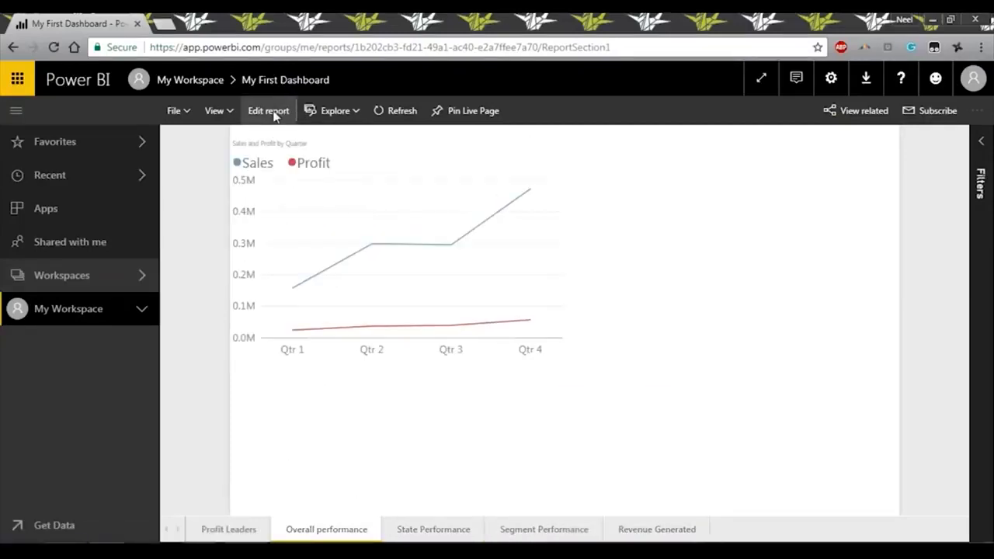
- Switch the report to editing and clear the Region filter on the Overall performance line chart
left_click(268, 111)
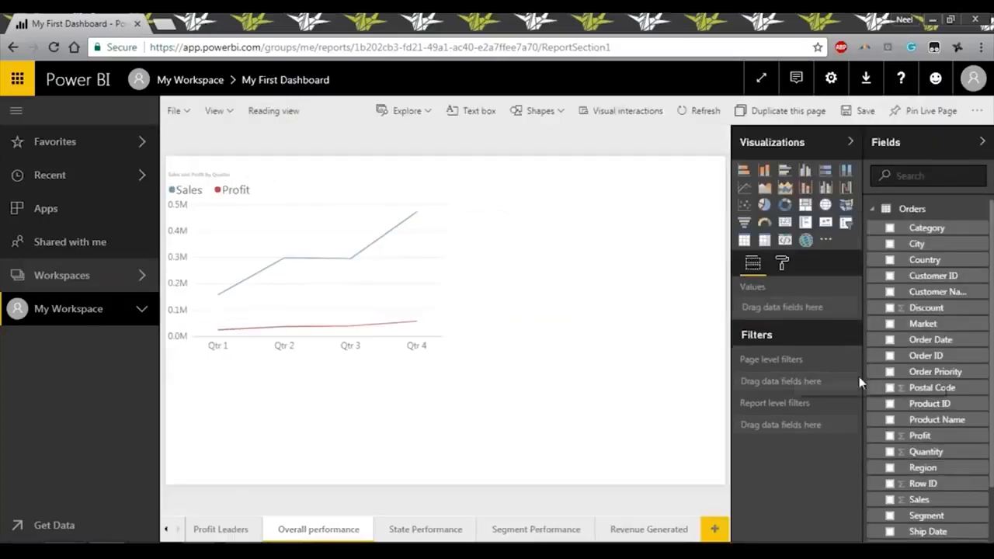
scroll(909, 327, "down", 2)
mouse_move(446, 326)
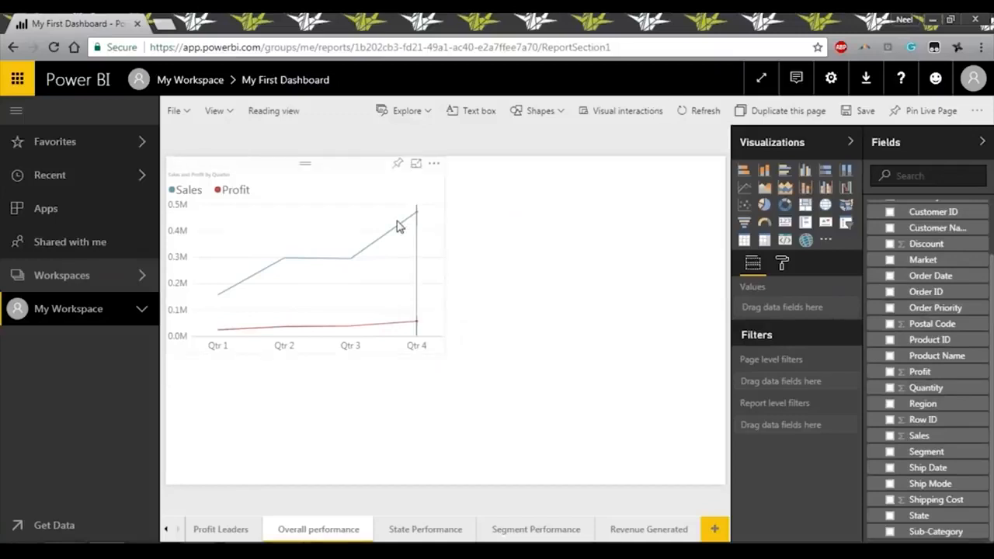
mouse_move(318, 275)
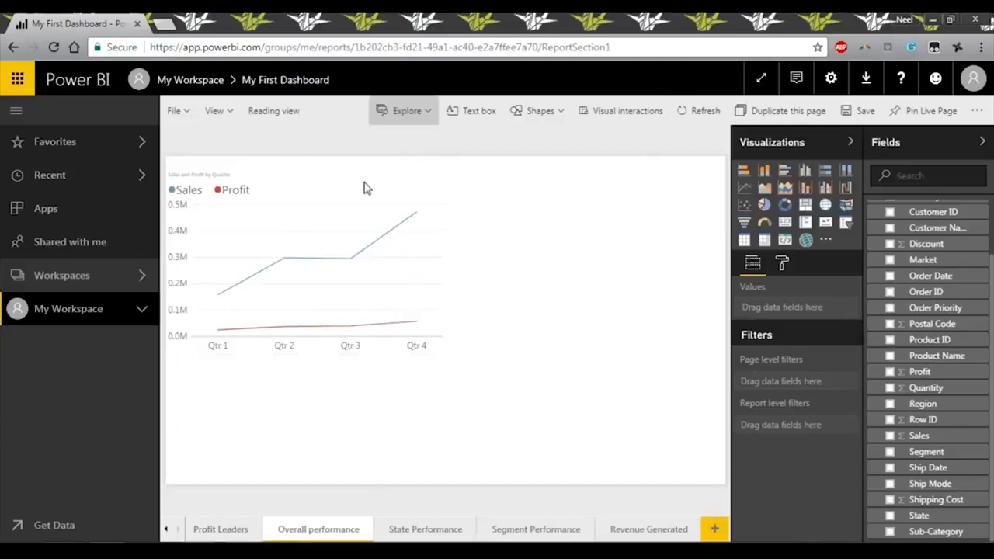
left_click(375, 320)
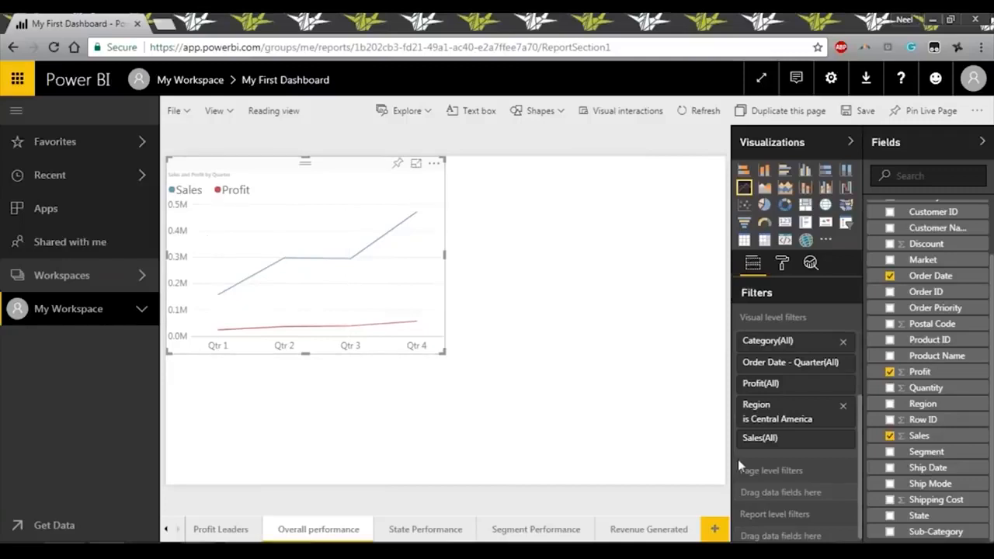
left_click(843, 418)
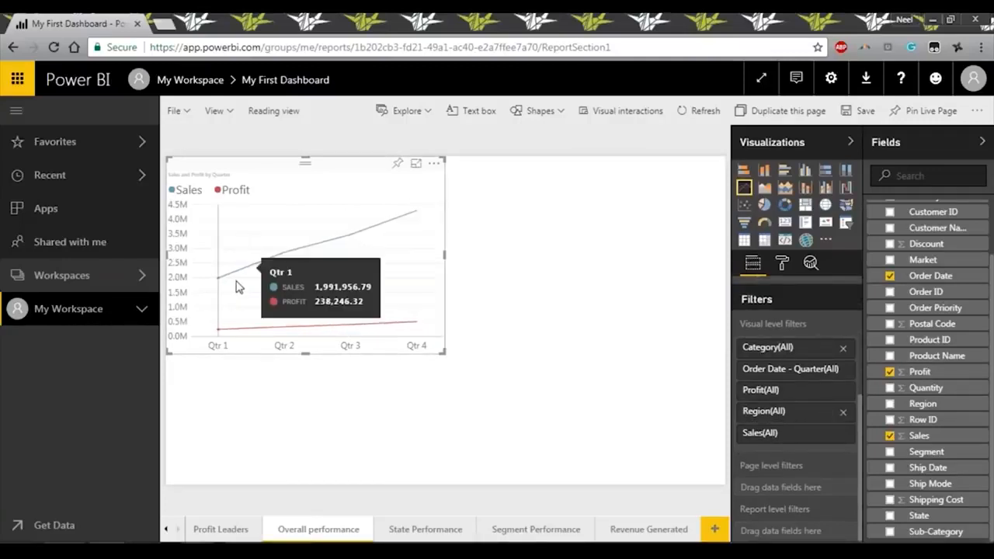
- Explore the Profit Leaders map by going to the next hierarchy level, Country, and back up to State
left_click(239, 531)
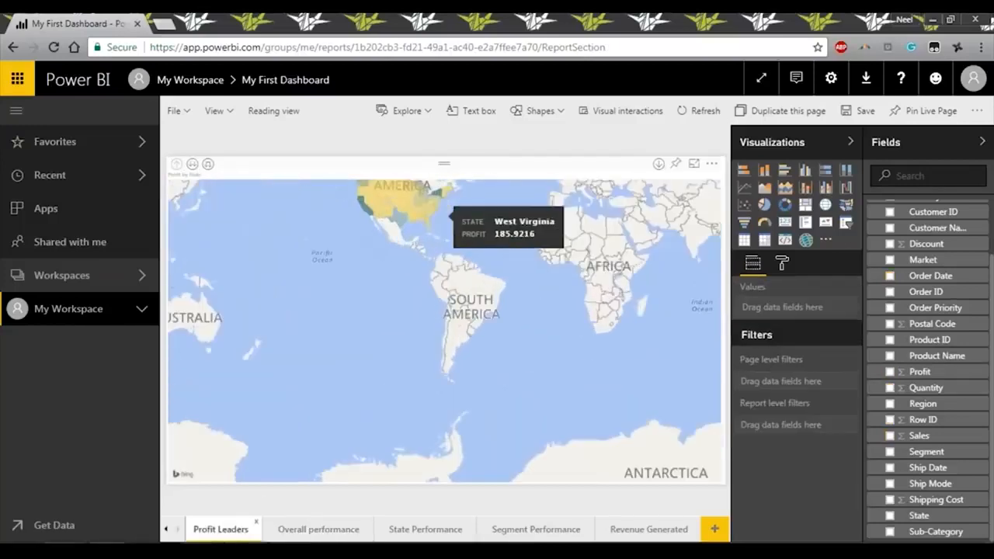
scroll(368, 259, "up", 3)
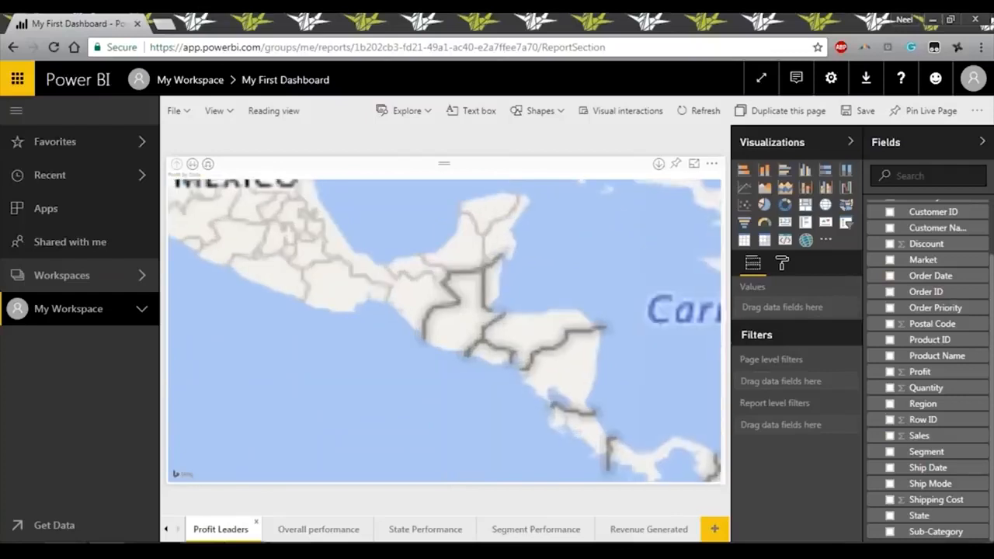
left_click_drag(368, 259, 382, 307)
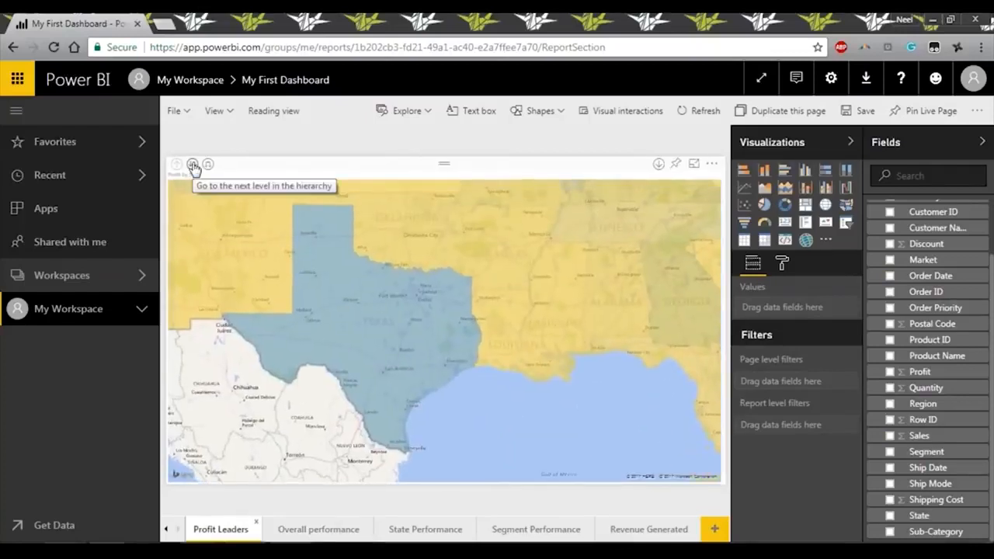
left_click(220, 178)
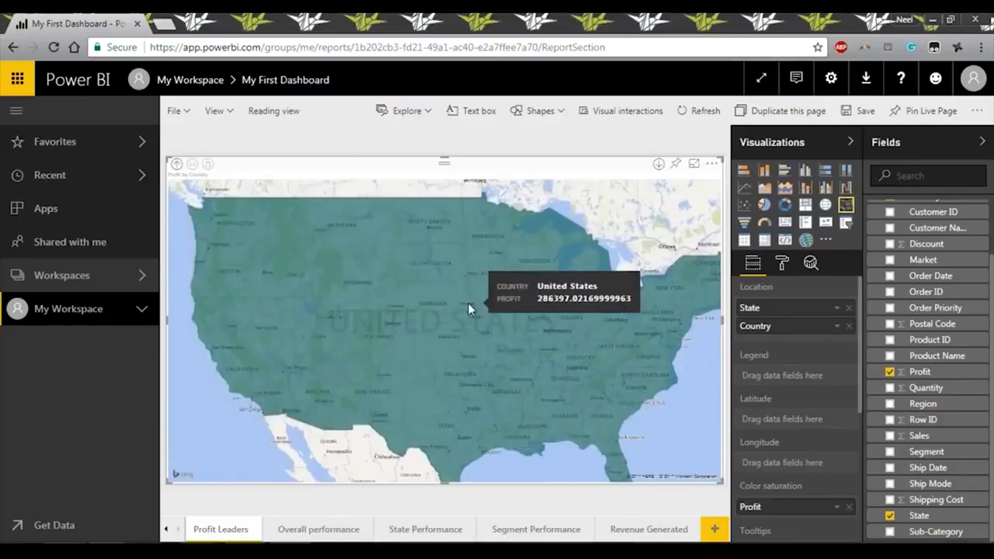
left_click(177, 169)
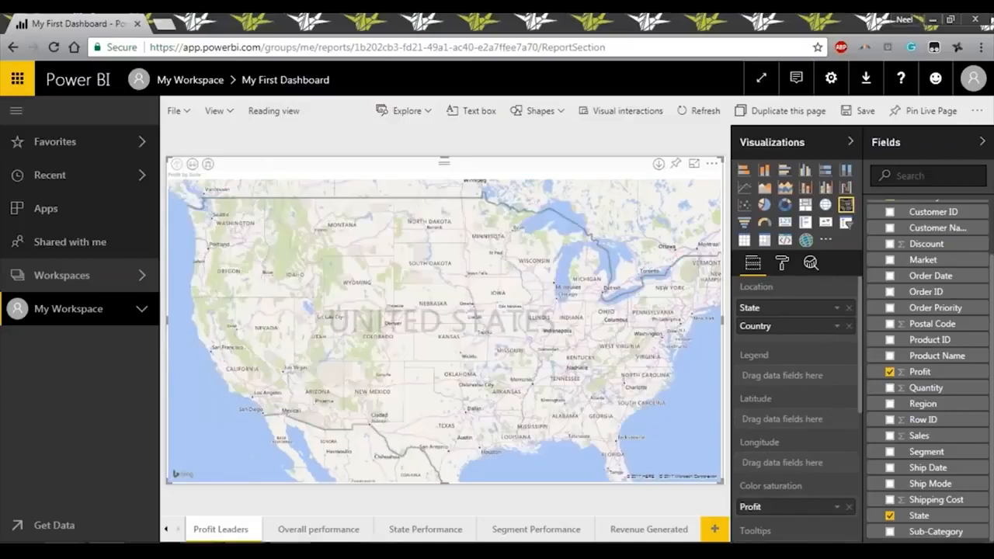
mouse_move(496, 438)
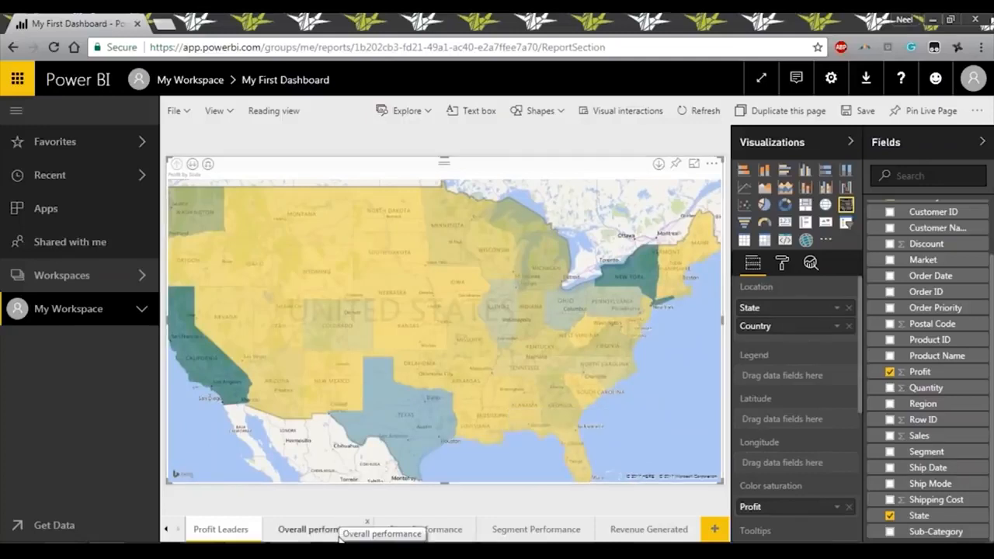
- Clear the Country filter on the Profit Leaders map and show profit at the Country level
scroll(804, 440, "down", 3)
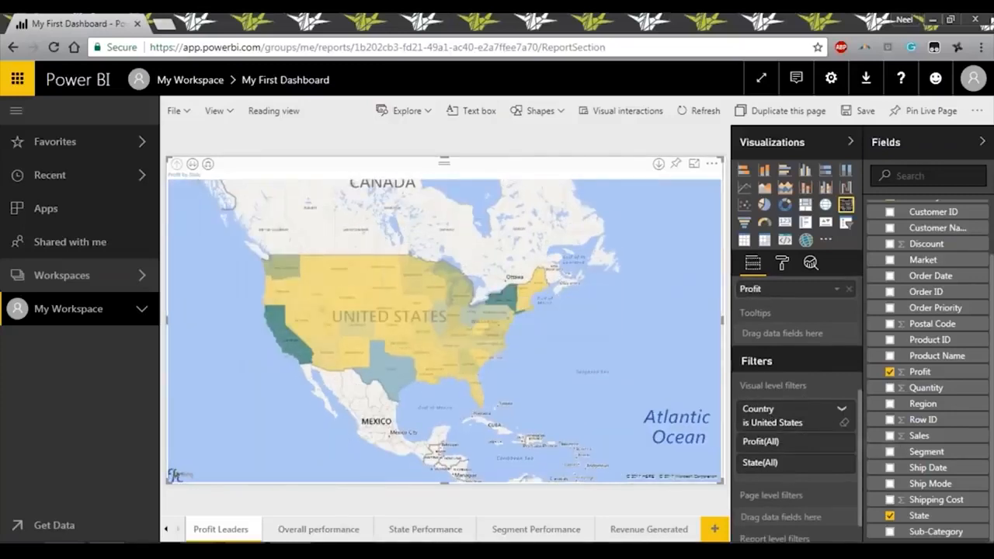
left_click(844, 422)
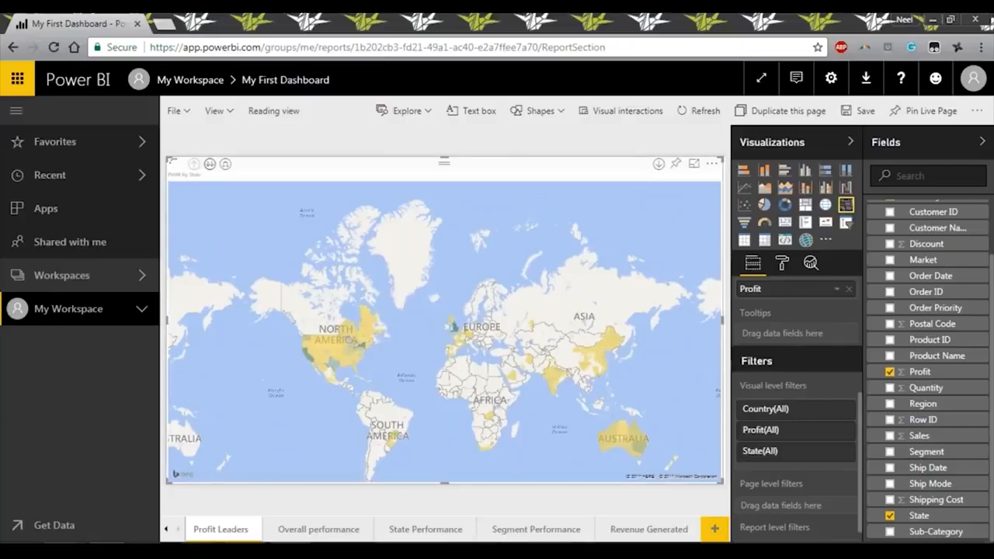
left_click(210, 164)
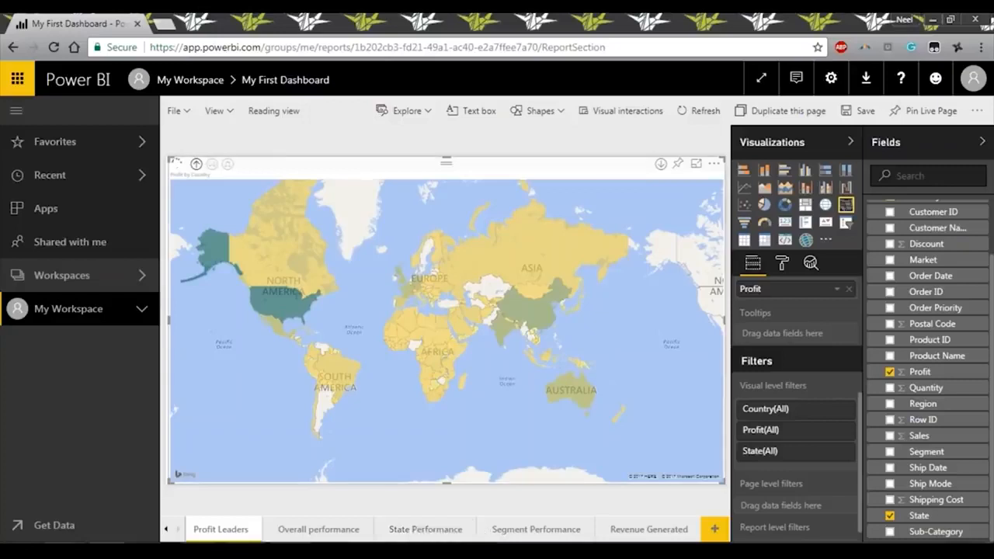
- Check which dashboards, reports and datasets My Workspace holds and which app workspaces exist
left_click(141, 311)
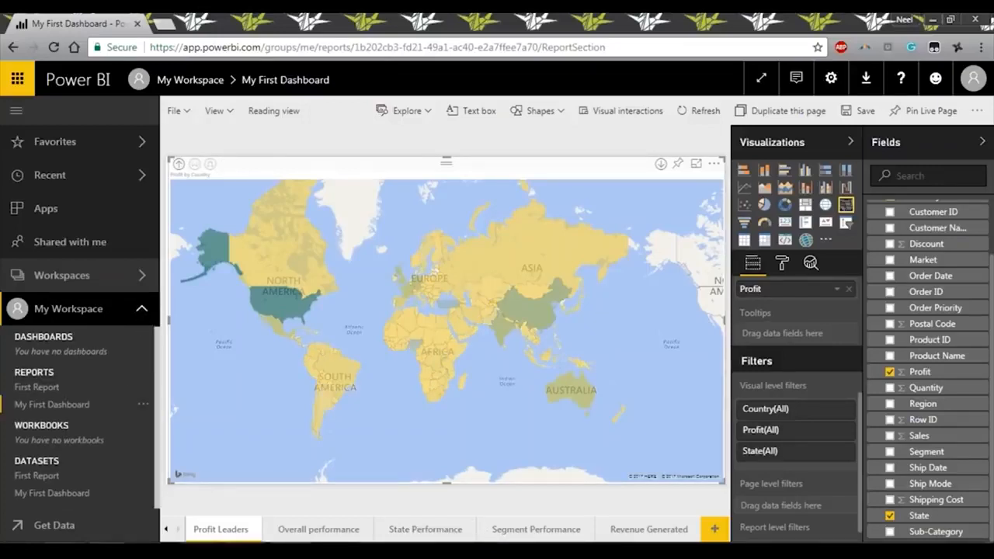
left_click(141, 309)
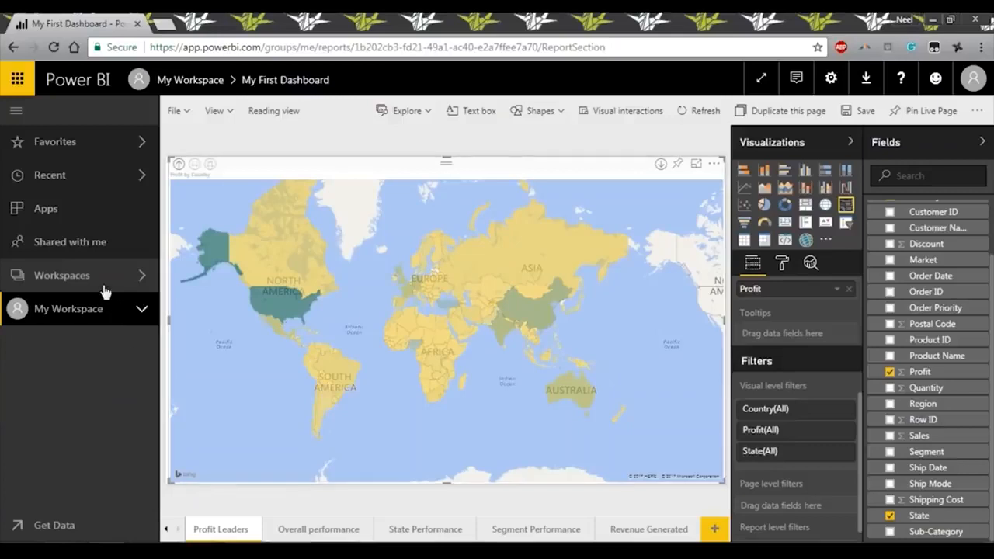
left_click(141, 275)
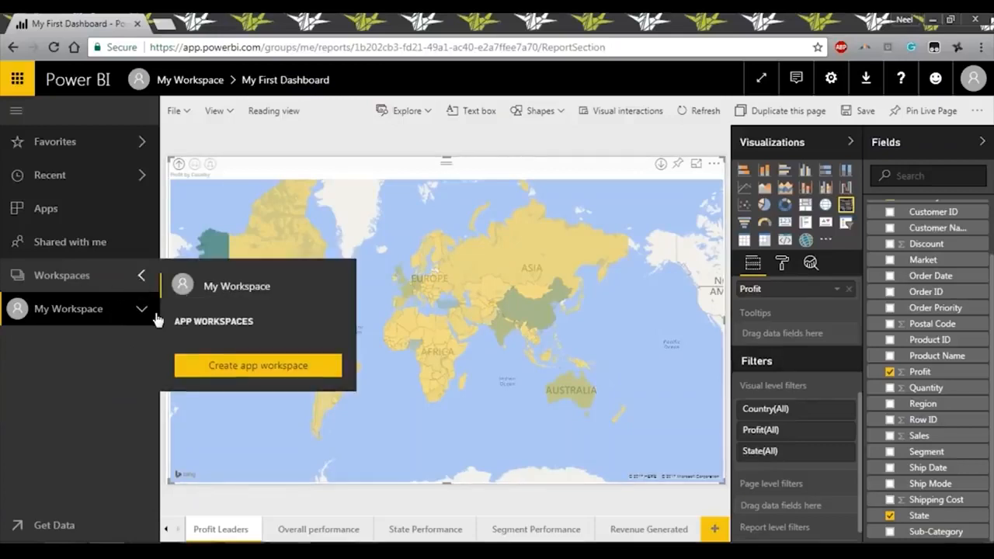
left_click(145, 278)
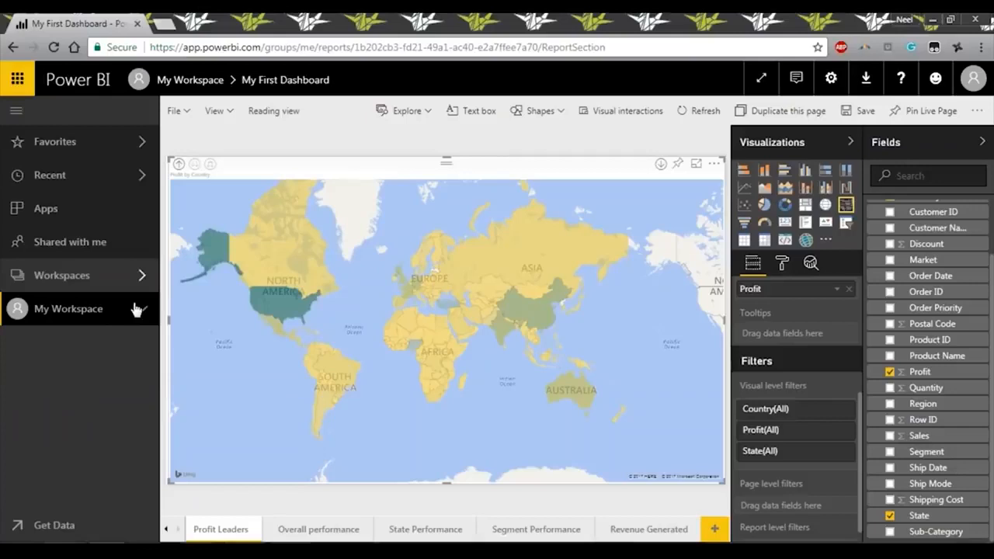
left_click(139, 314)
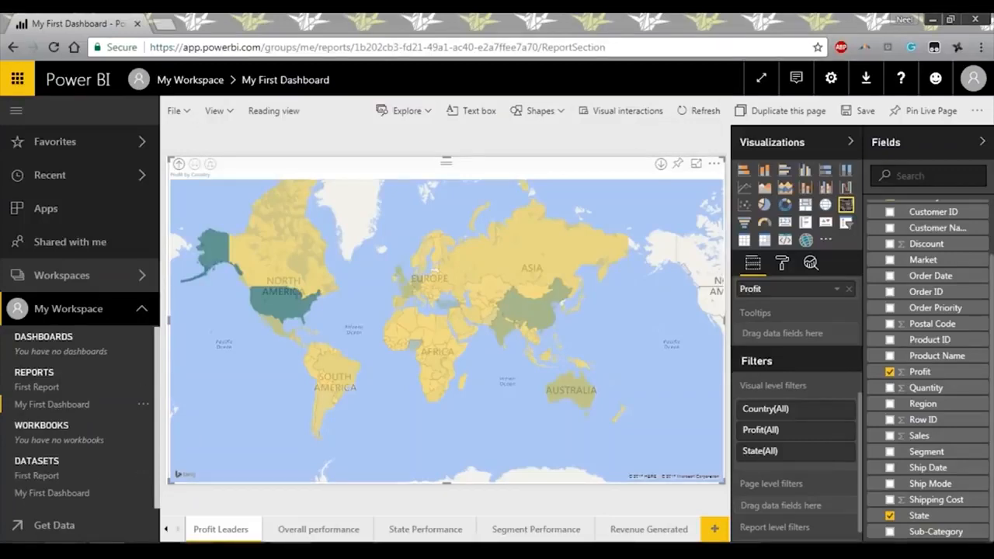
left_click(147, 311)
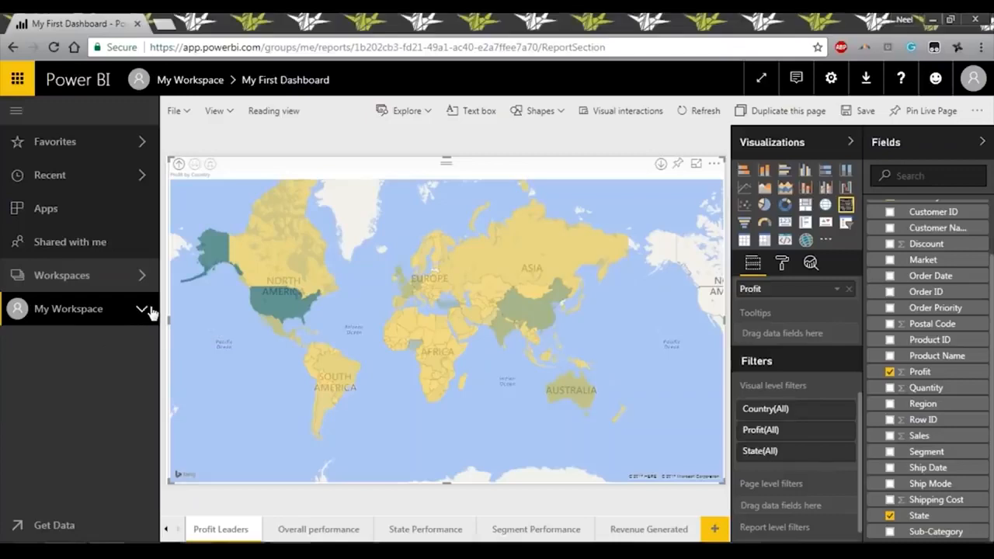
- Pin the Overall performance line chart to a new dashboard named My First Dashboard
left_click(329, 533)
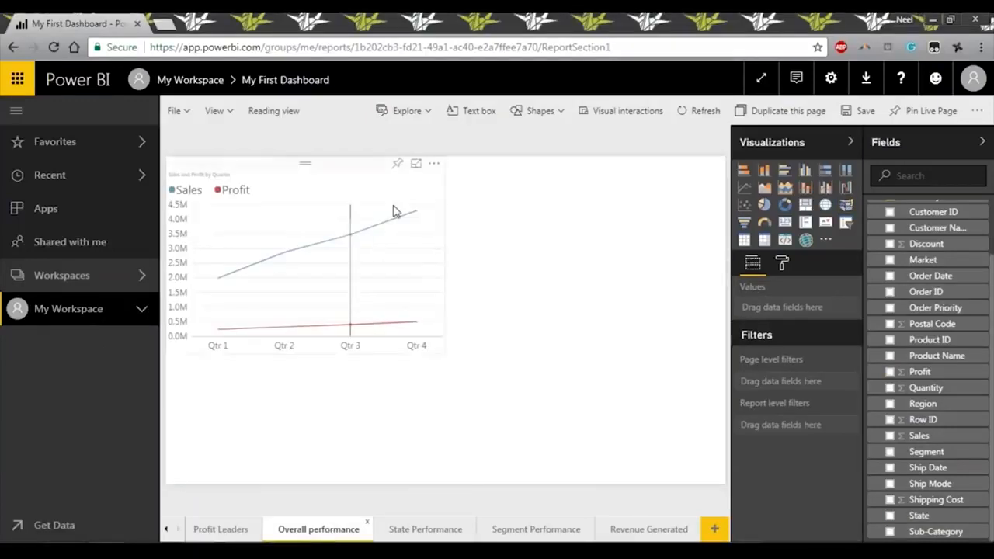
left_click(398, 166)
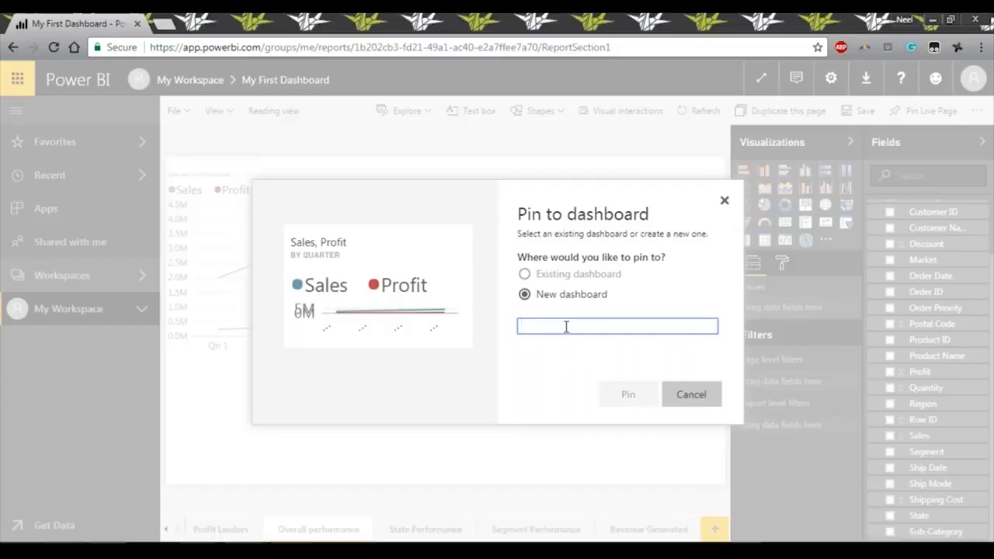
type("My First Dashboard")
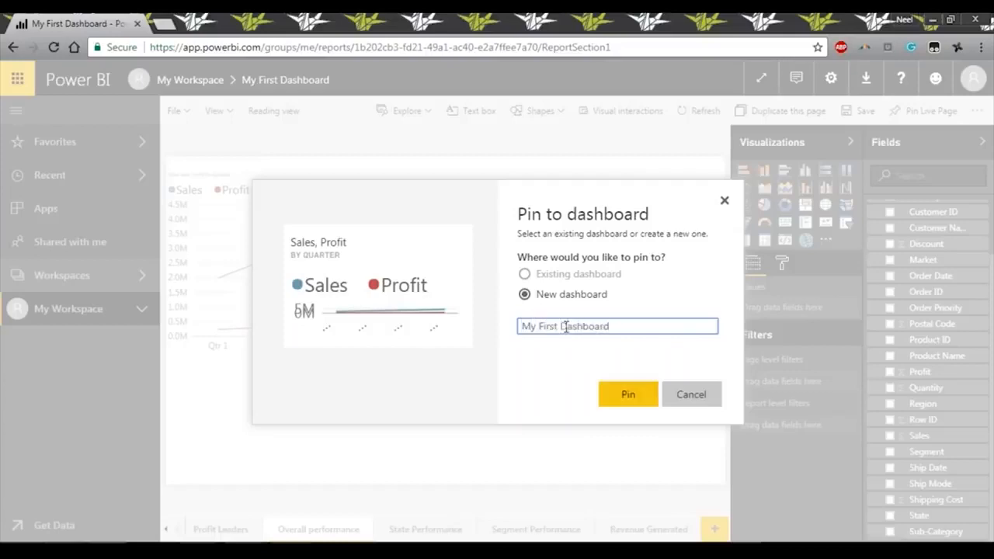
left_click(629, 395)
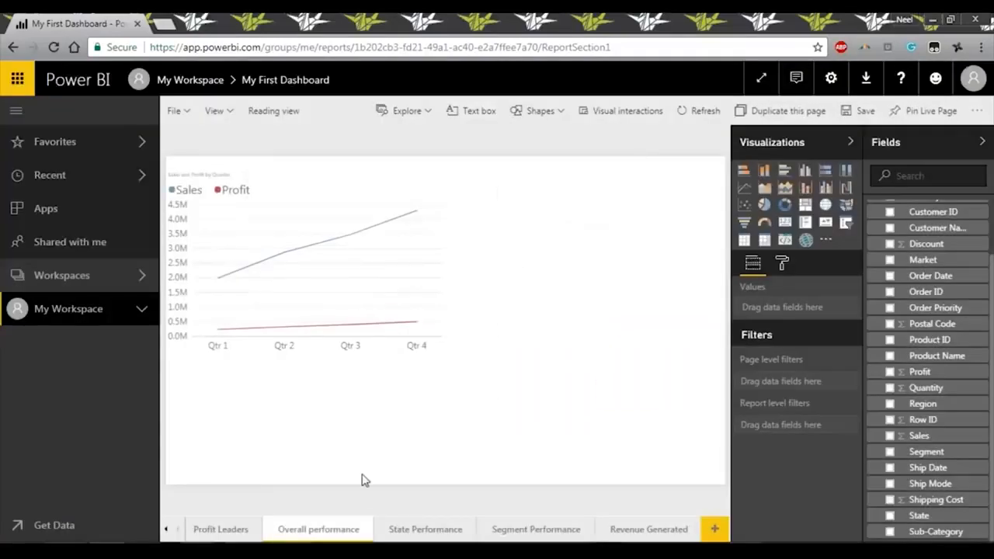
- Pin the State Performance scatter chart to the existing My First Dashboard
left_click(426, 530)
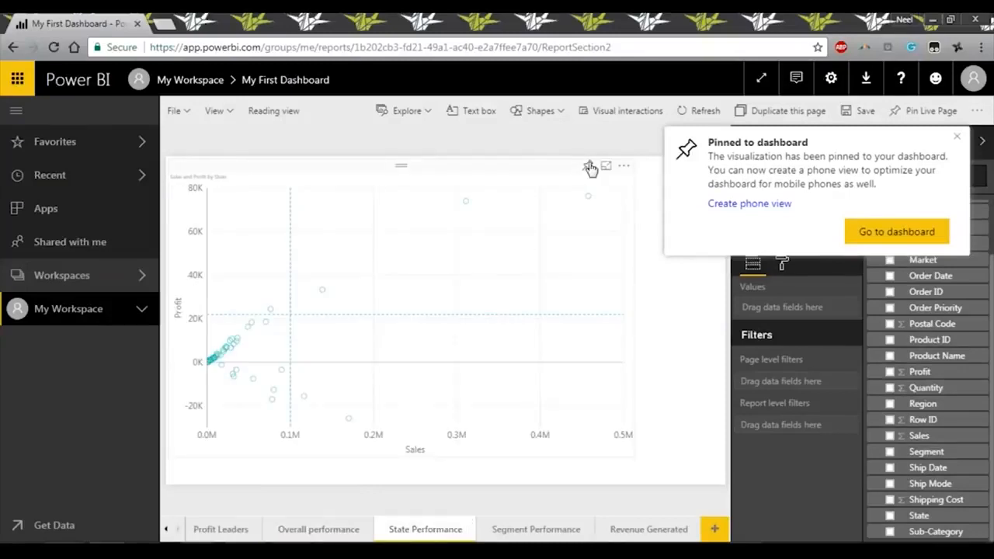
left_click(591, 168)
left_click(628, 393)
- Pin the Segment Performance bar chart of sales and profit by sub-category to the existing My First Dashboard
left_click(536, 530)
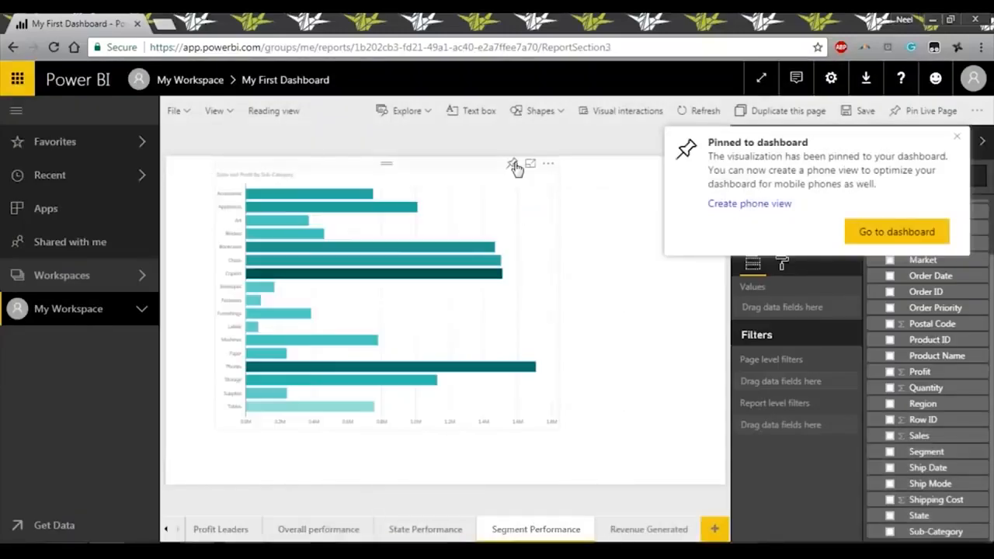
left_click(514, 165)
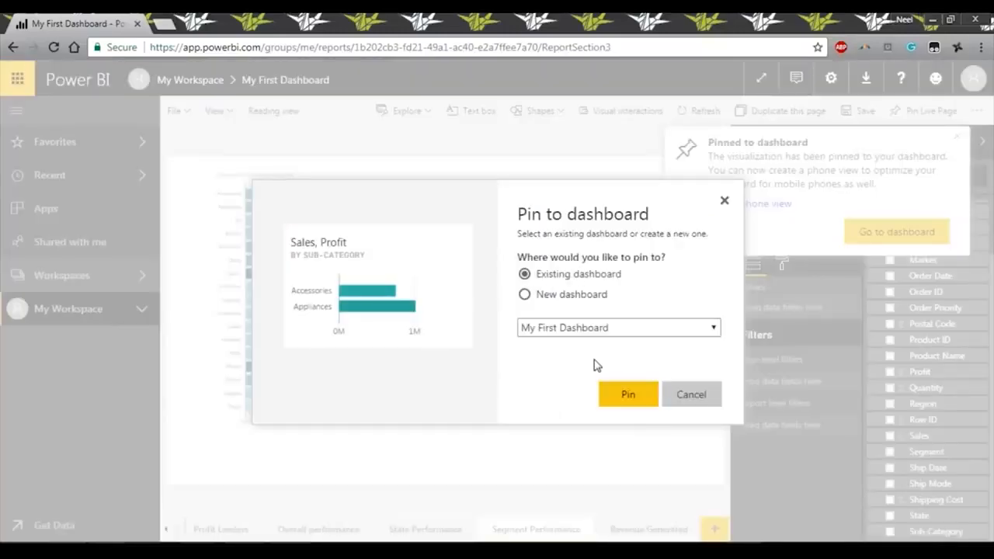
left_click(651, 334)
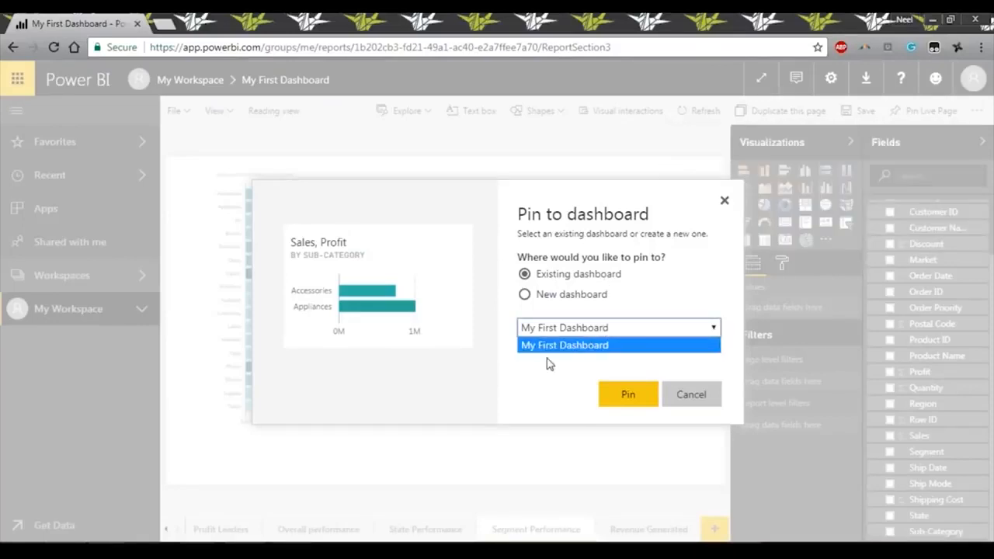
left_click(622, 397)
- Pin the Revenue Generated line chart of sales and profit by year to the existing My First Dashboard
left_click(670, 529)
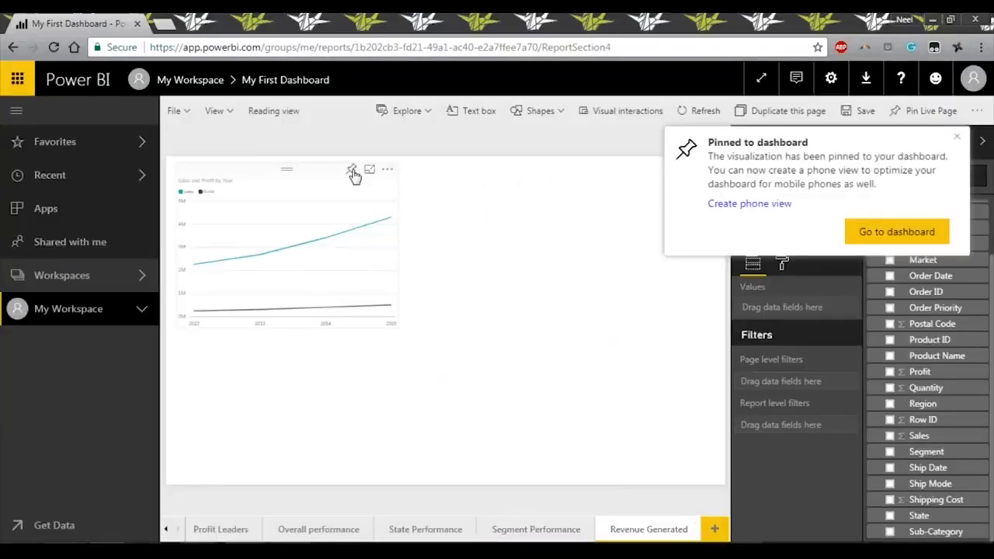
left_click(353, 170)
left_click(638, 406)
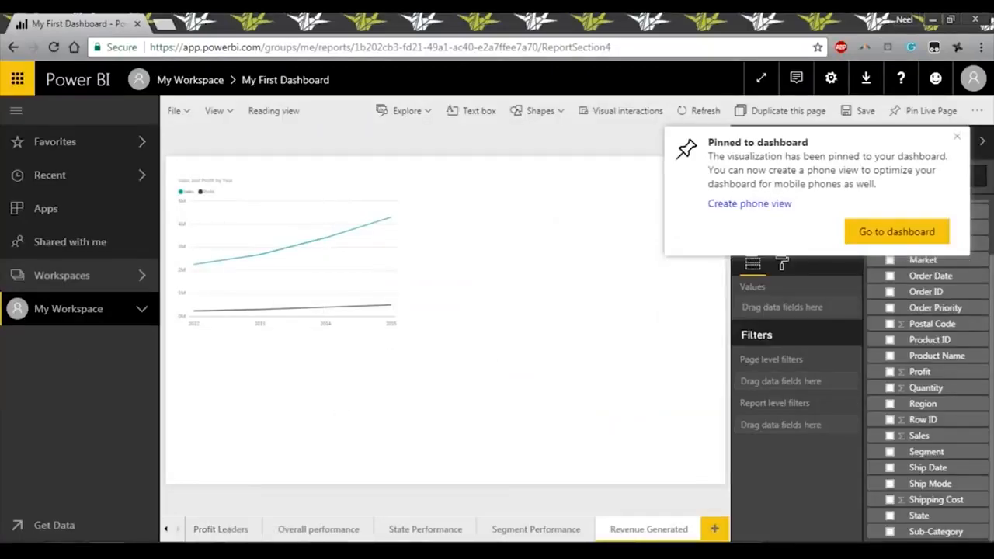
- Open My First Dashboard from My Workspace and review its pinned sales and profit tiles
left_click(133, 309)
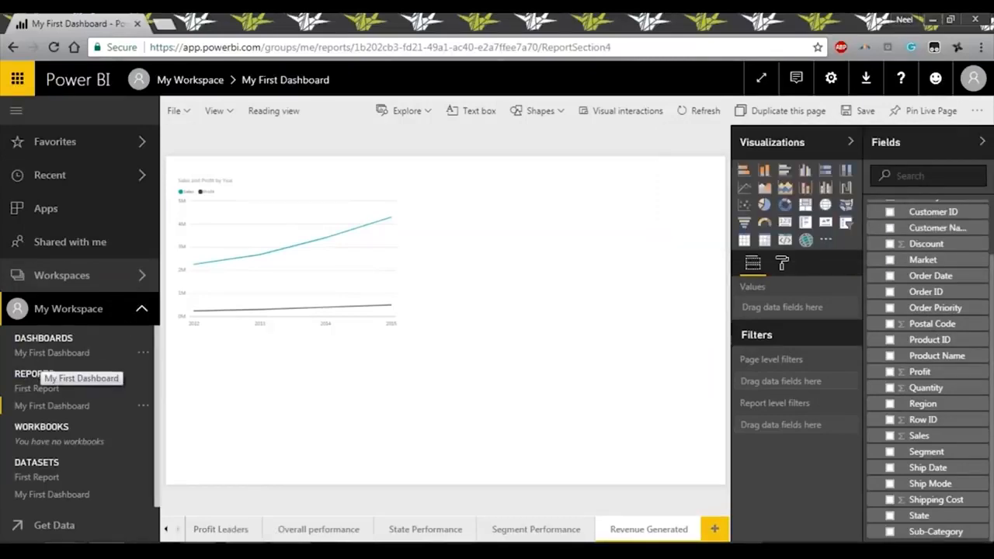
left_click(39, 353)
left_click(551, 346)
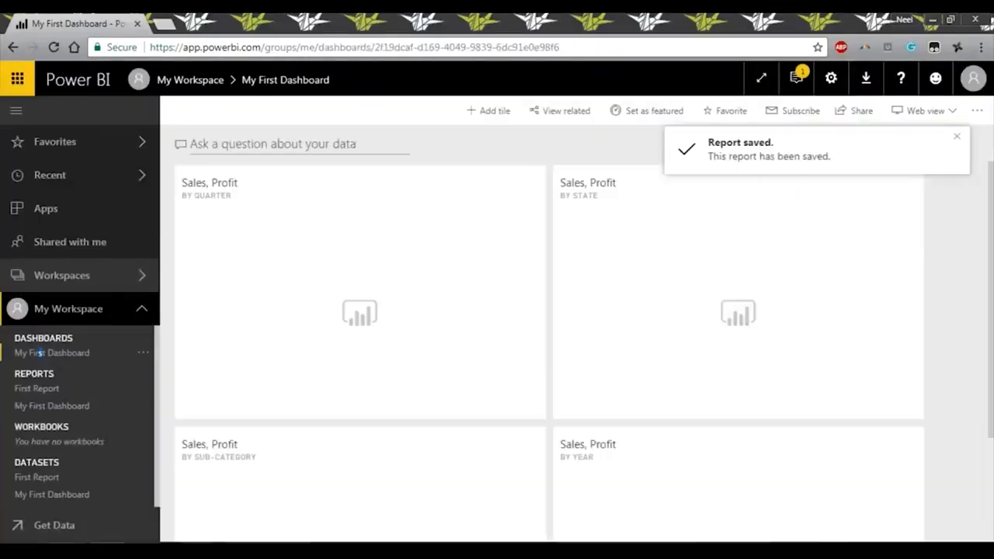
scroll(544, 350, "down", 1)
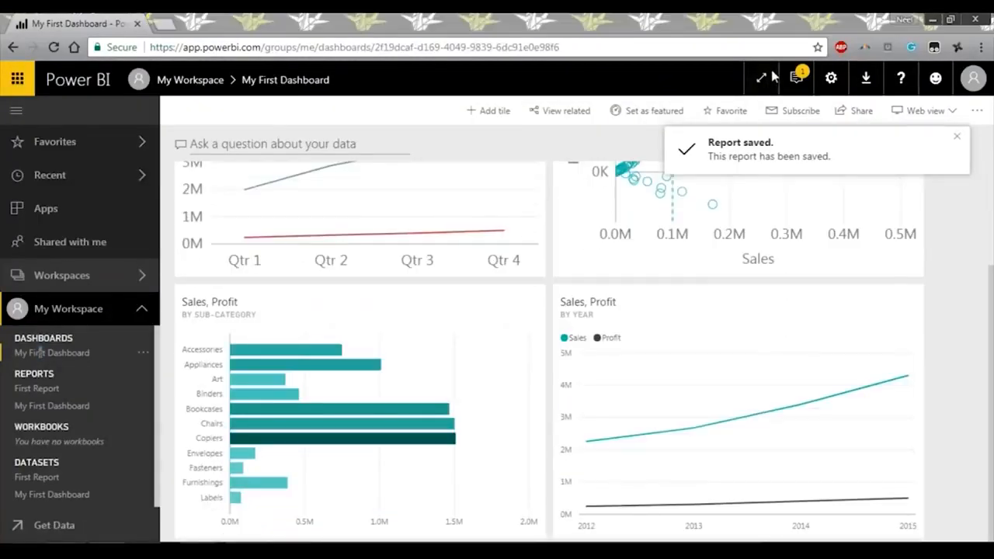
scroll(582, 368, "up", 2)
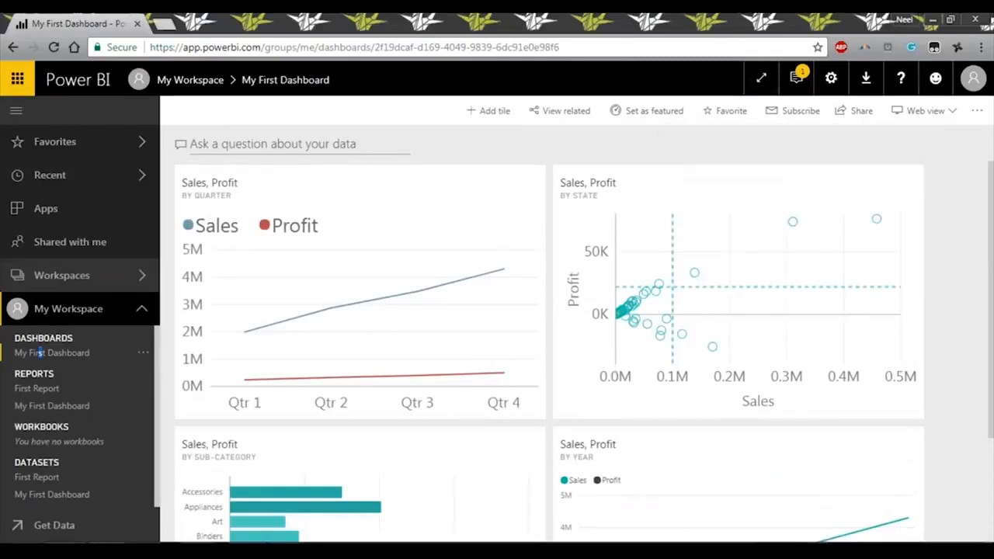
scroll(388, 227, "down", 3)
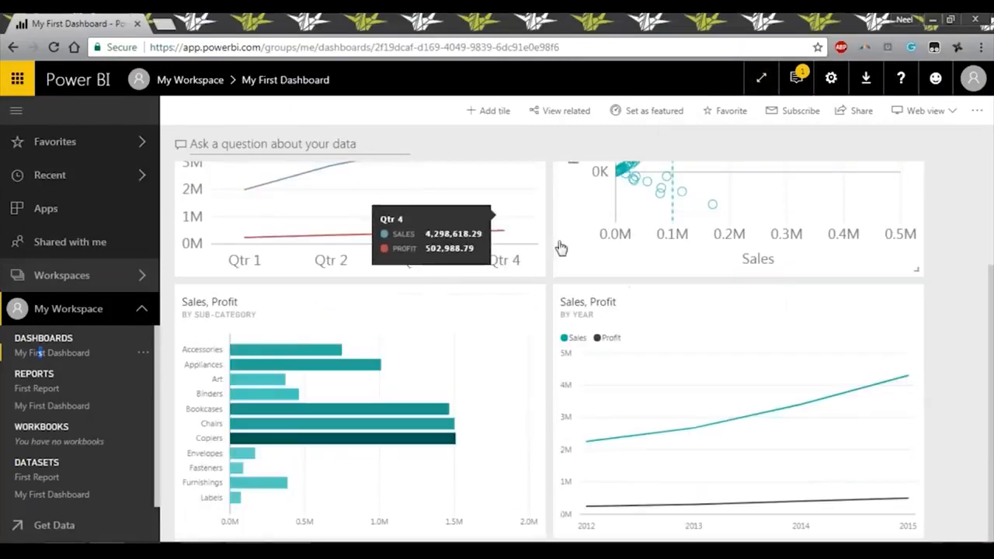
- Preview the dashboard's tiles in phone view and return to web view
left_click(928, 110)
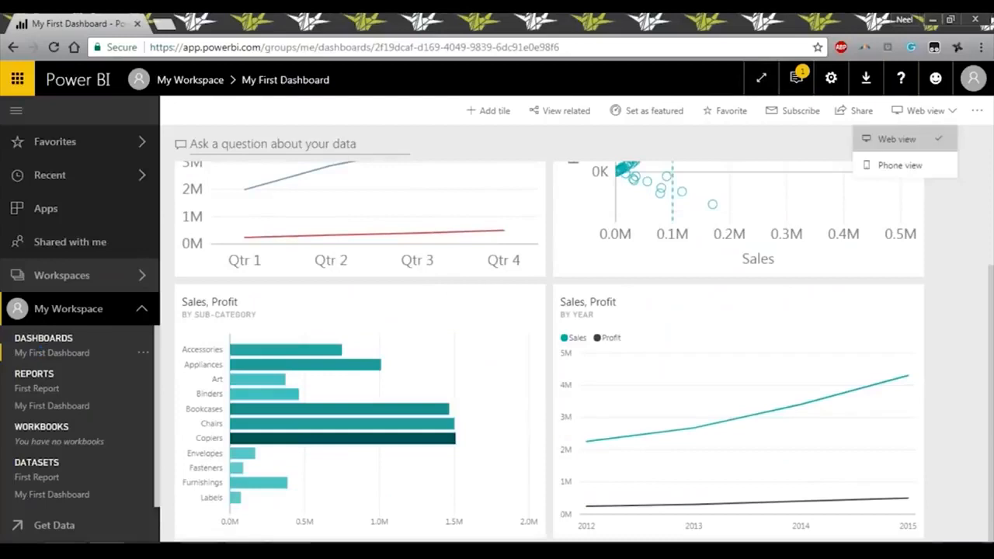
left_click(927, 169)
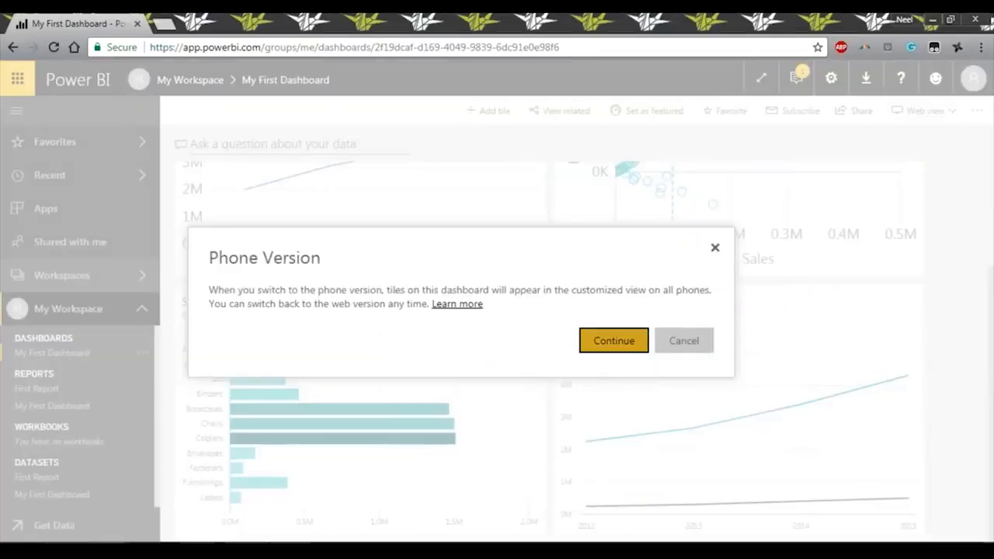
left_click(614, 340)
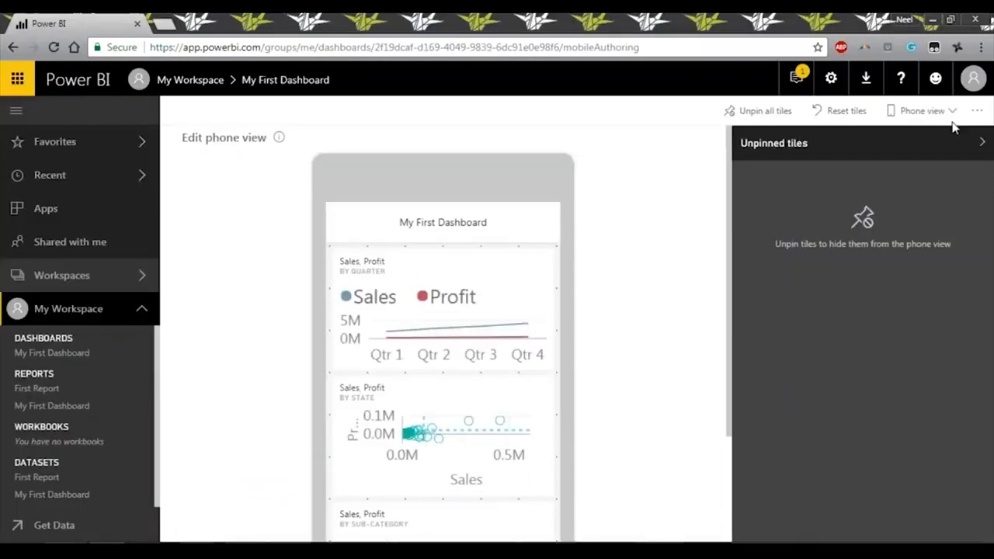
scroll(497, 321, "down", 2)
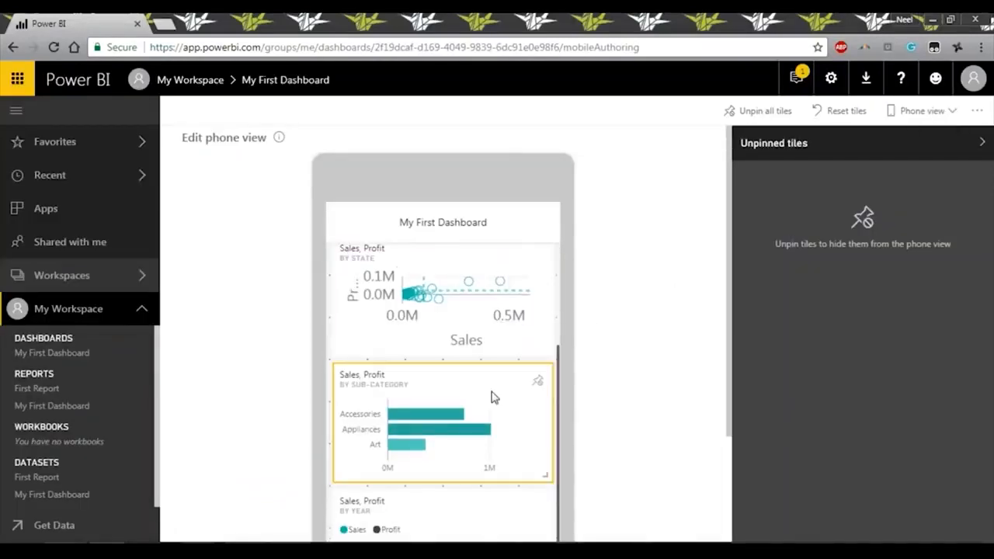
scroll(491, 397, "down", 2)
scroll(525, 380, "up", 4)
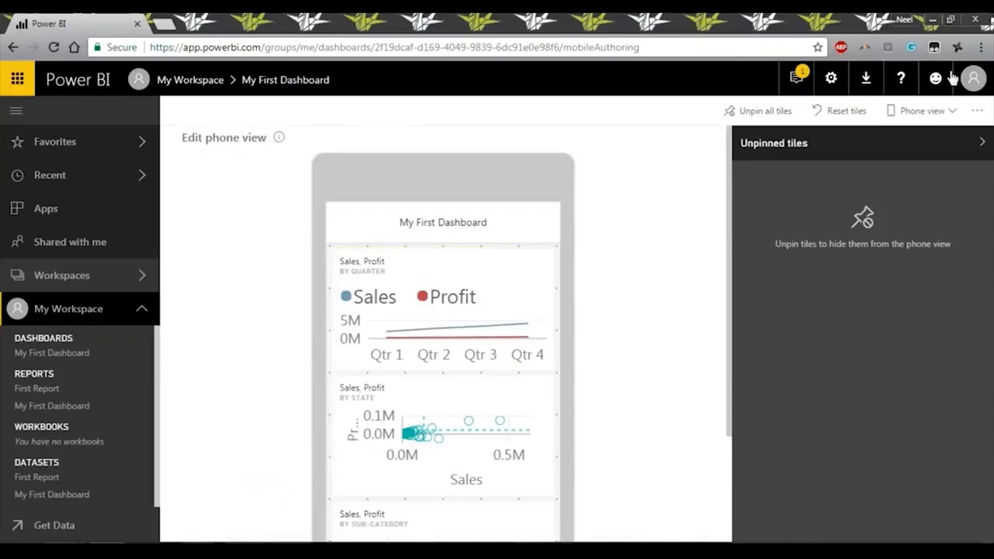
left_click(908, 111)
left_click(886, 143)
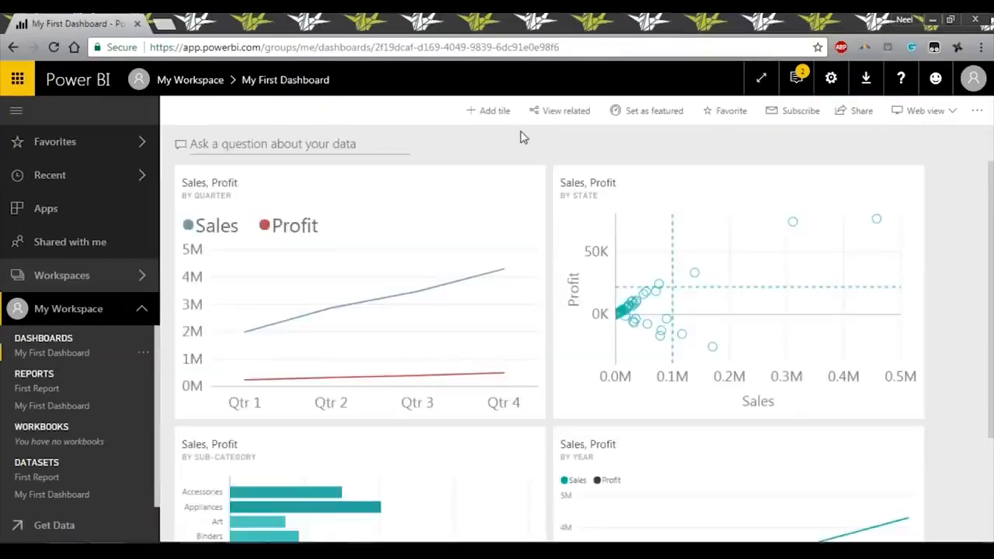
- Set My First Dashboard as the featured dashboard and look over its tiles
left_click(666, 114)
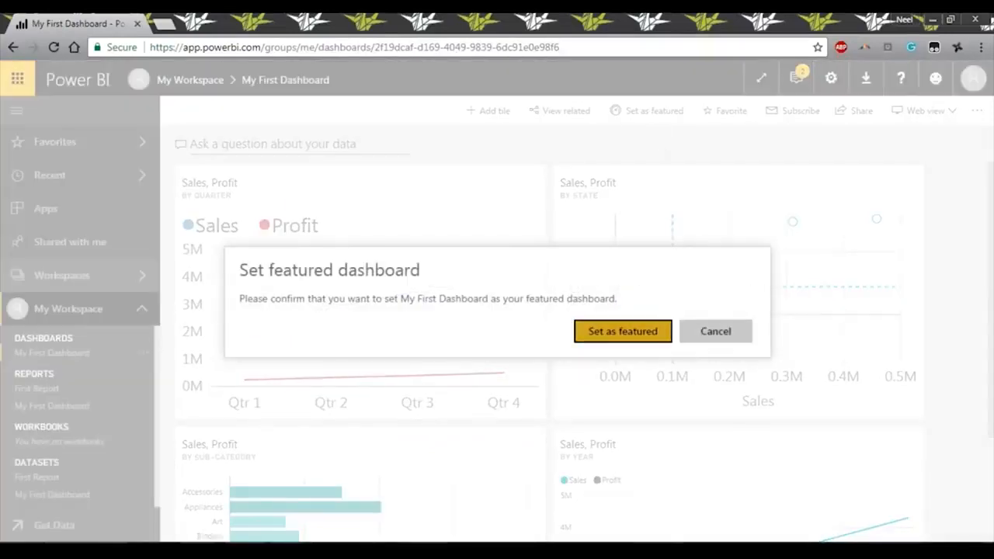
left_click(623, 331)
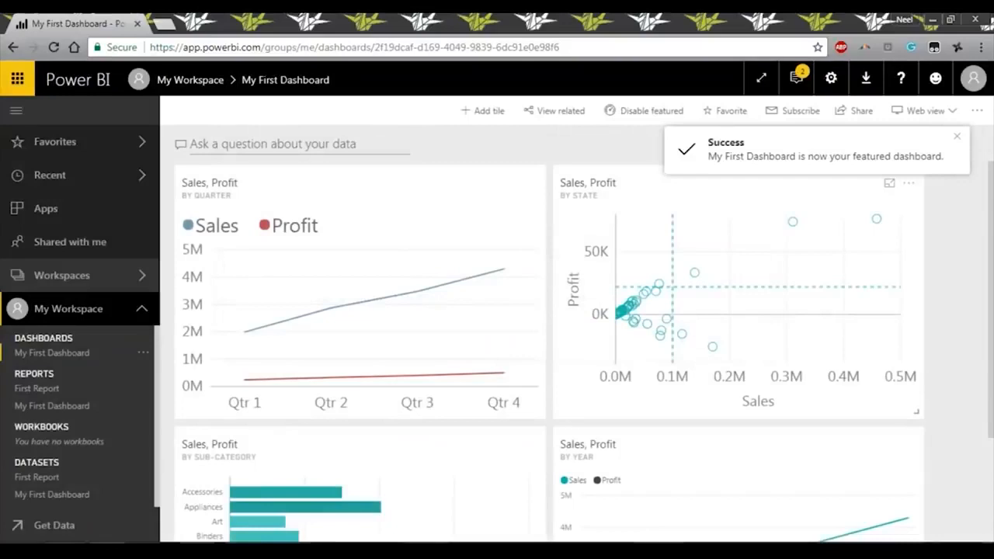
scroll(438, 250, "down", 3)
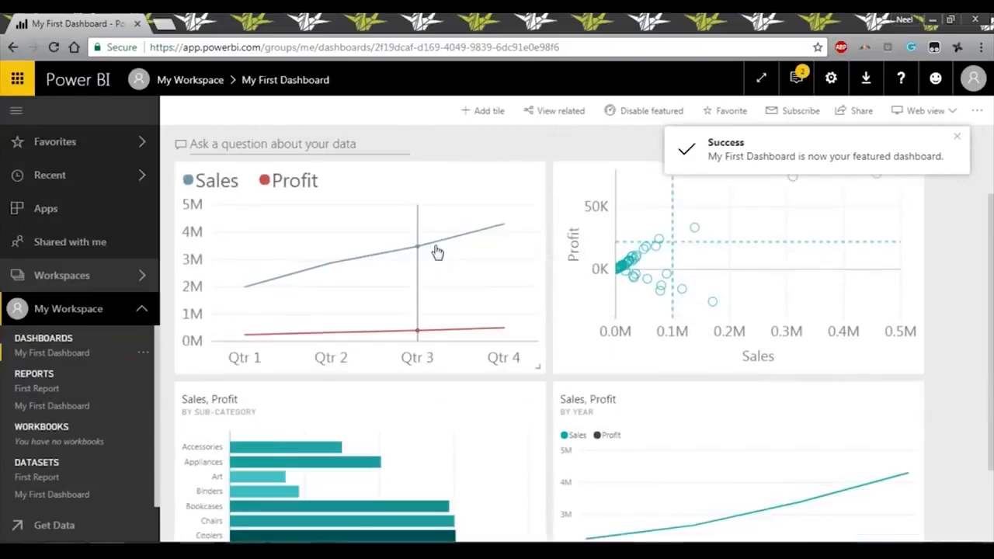
scroll(456, 256, "up", 3)
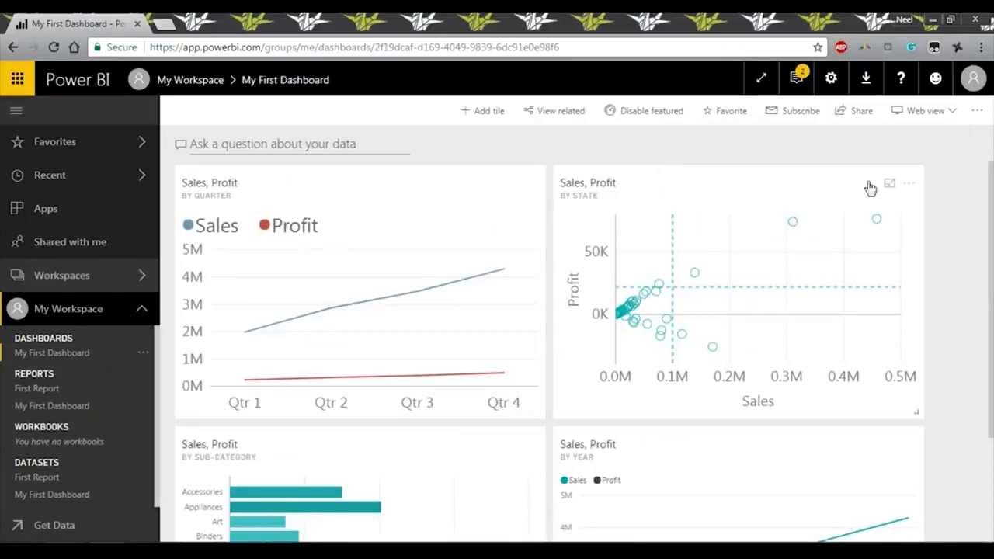
- Try to share My First Dashboard
left_click(855, 113)
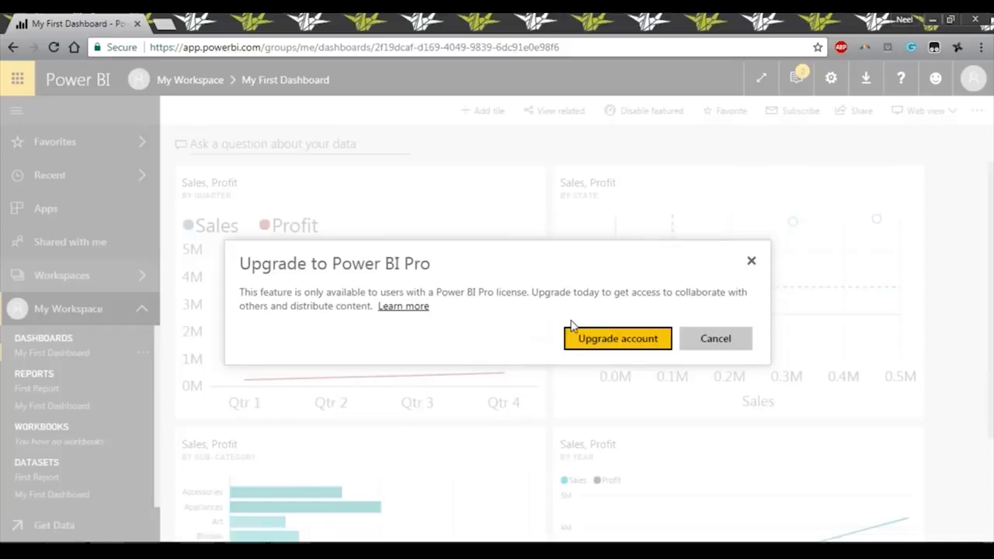
left_click(728, 345)
- Try moving the sales and profit by year tile to the place of the sub-category tile
scroll(727, 347, "down", 2)
left_click_drag(580, 294, 230, 315)
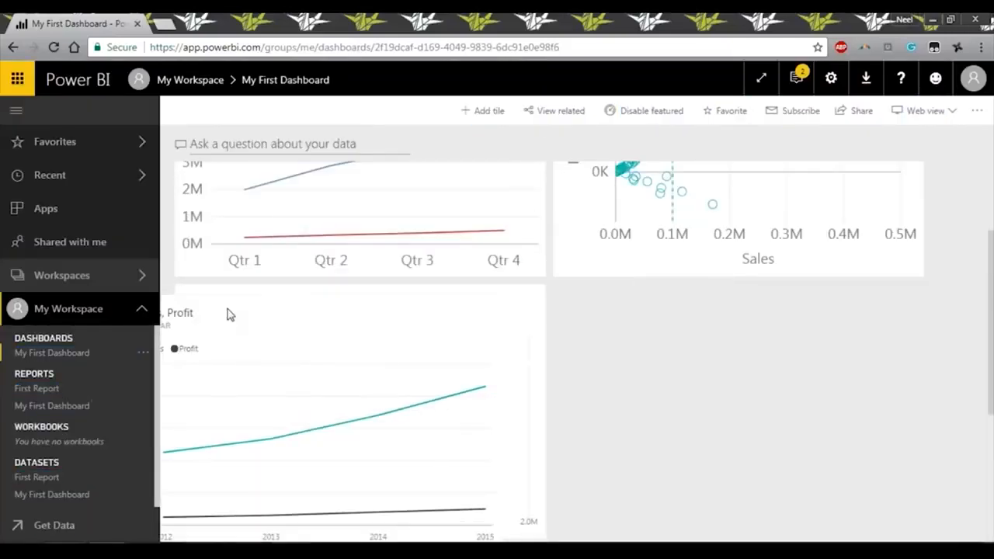
left_click_drag(230, 315, 236, 305)
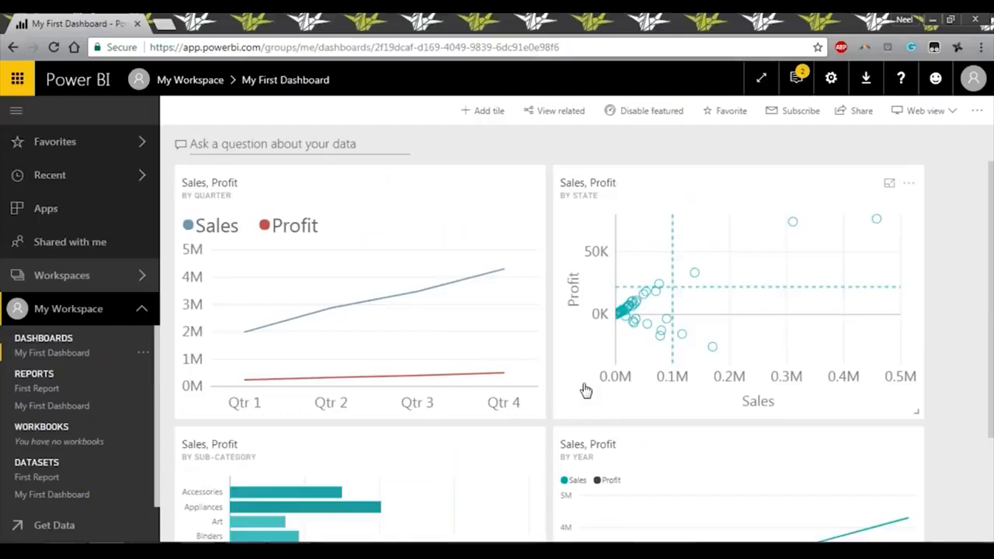
- Ask the dashboard's Q&A "which state has highest sale"
left_click(286, 142)
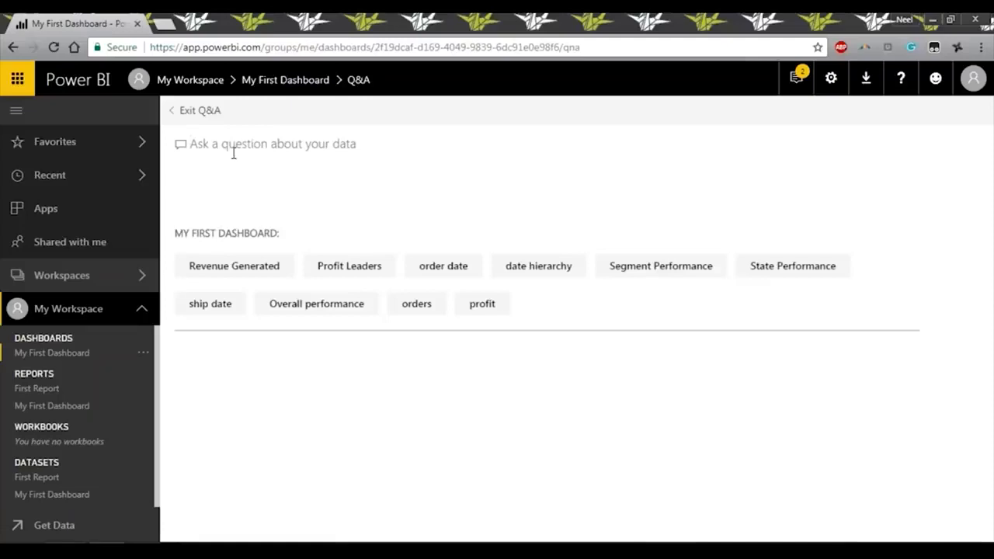
type("which state has ")
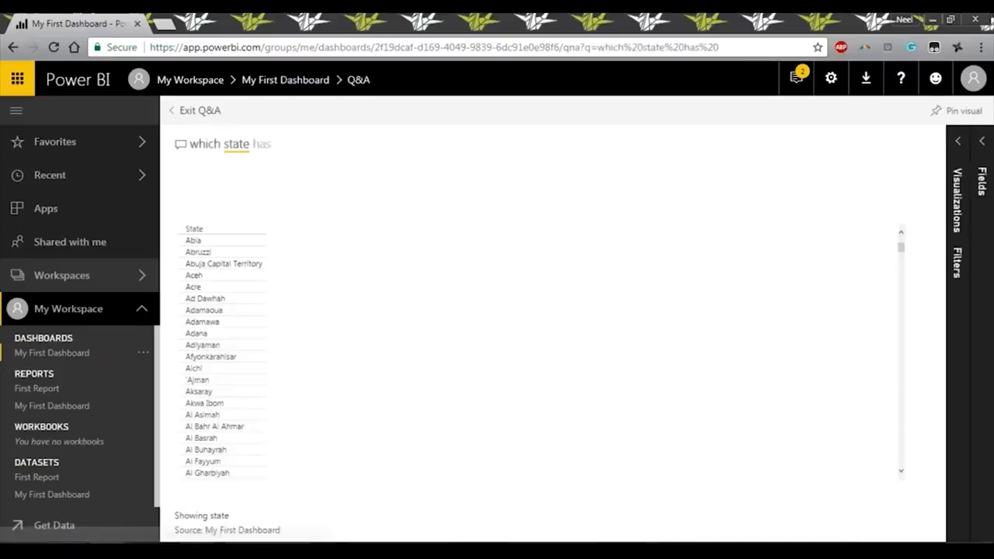
type("highes")
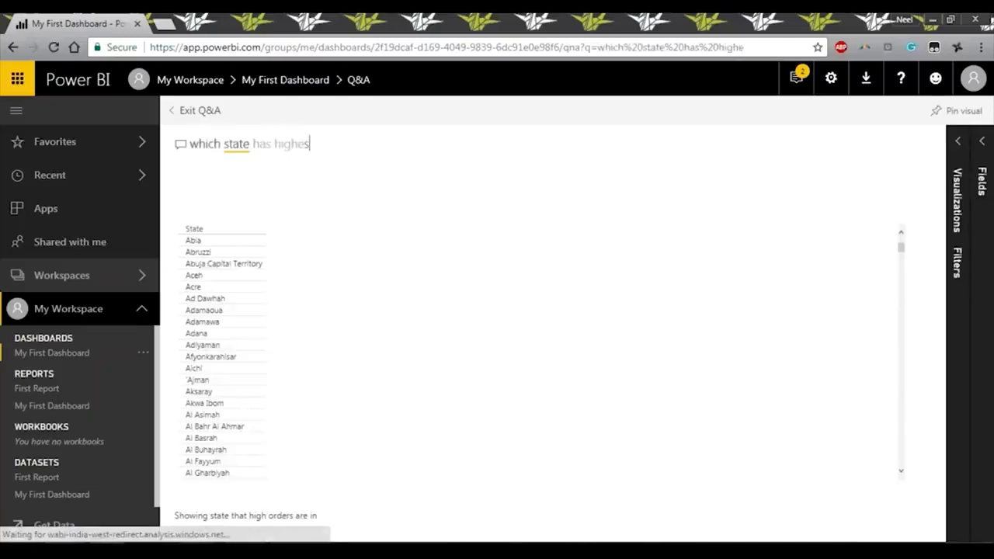
type("t sale")
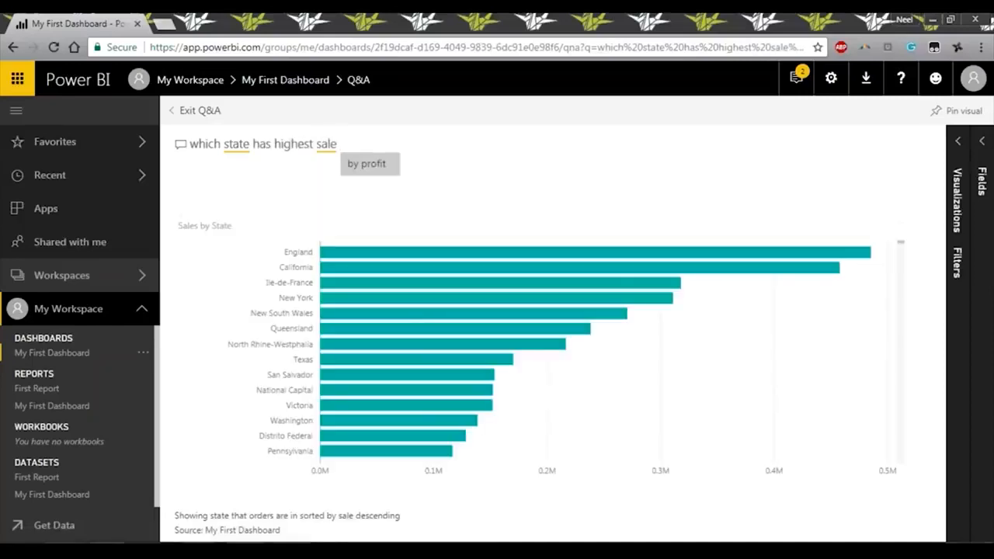
left_click(373, 255)
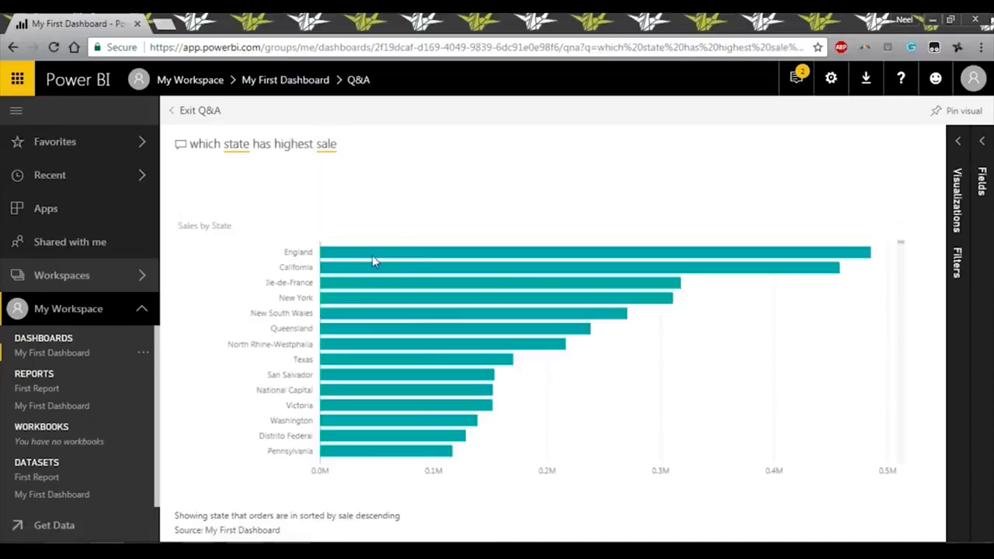
- Examine the ranking of states in the Sales by State bar chart
scroll(418, 256, "down", 3)
scroll(419, 268, "up", 3)
scroll(421, 282, "down", 7)
scroll(420, 281, "down", 5)
scroll(416, 283, "up", 8)
scroll(413, 281, "up", 5)
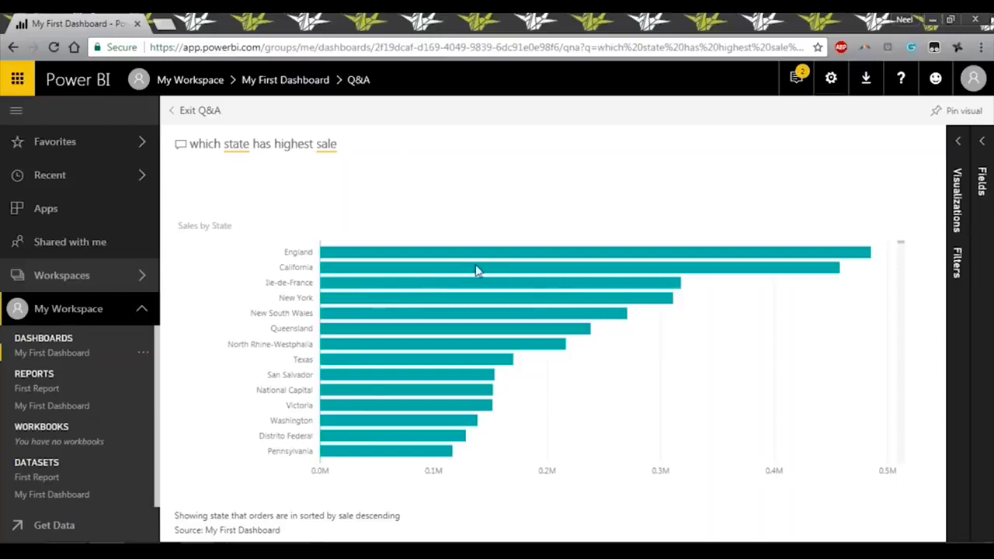
scroll(435, 260, "down", 10)
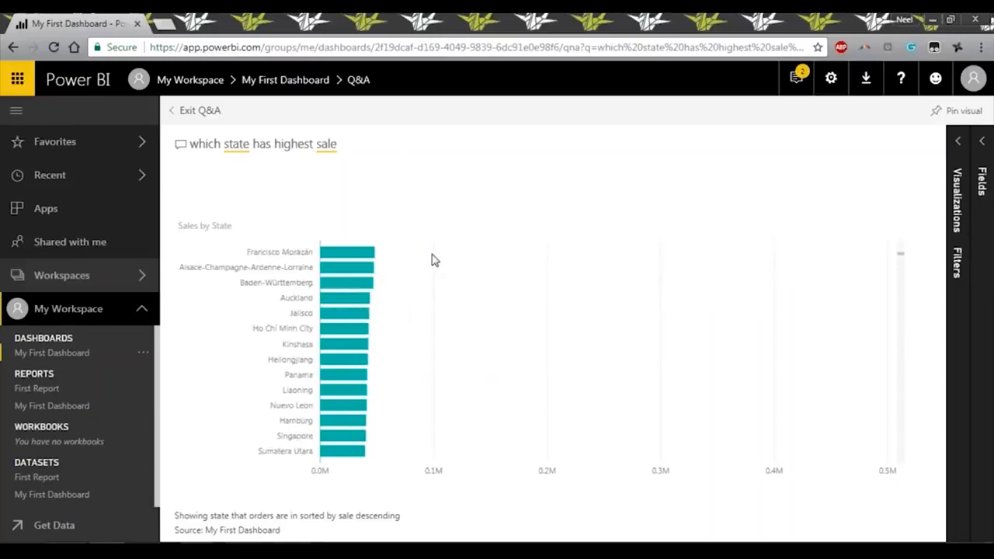
scroll(420, 274, "up", 5)
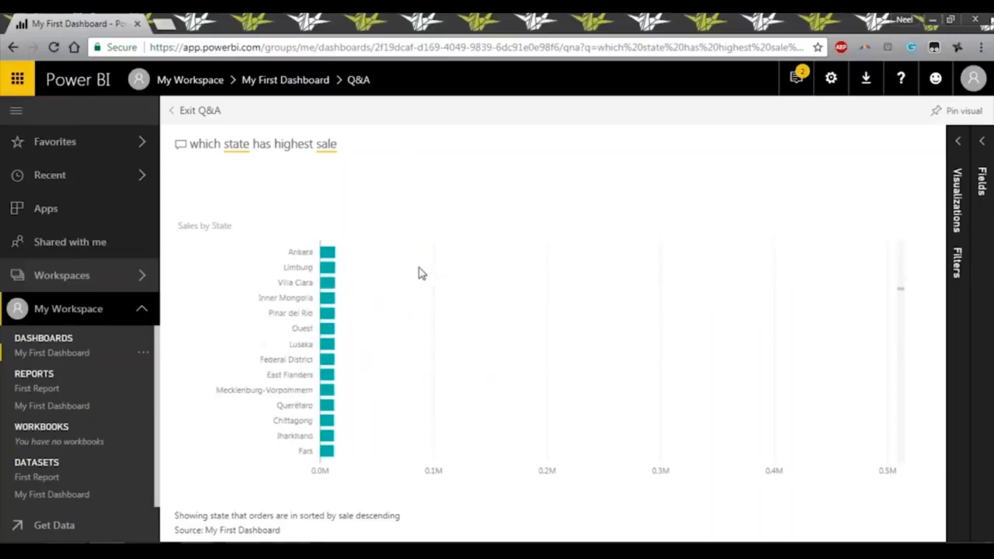
scroll(420, 274, "up", 5)
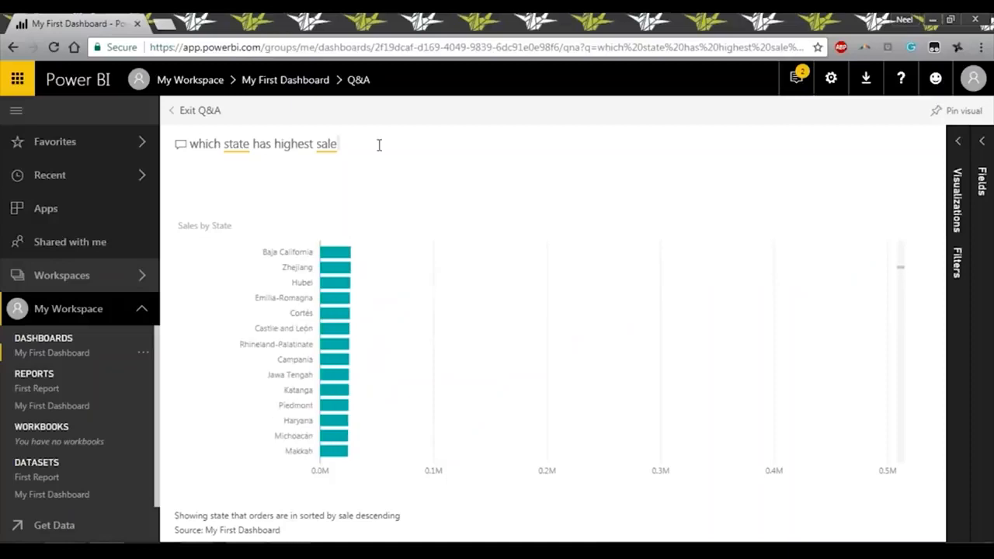
- Change the Q&A question to "which state has highest profit" and inspect the England bar
type("s")
key("BackSpace")
key("BackSpace")
key("BackSpace")
key("BackSpace")
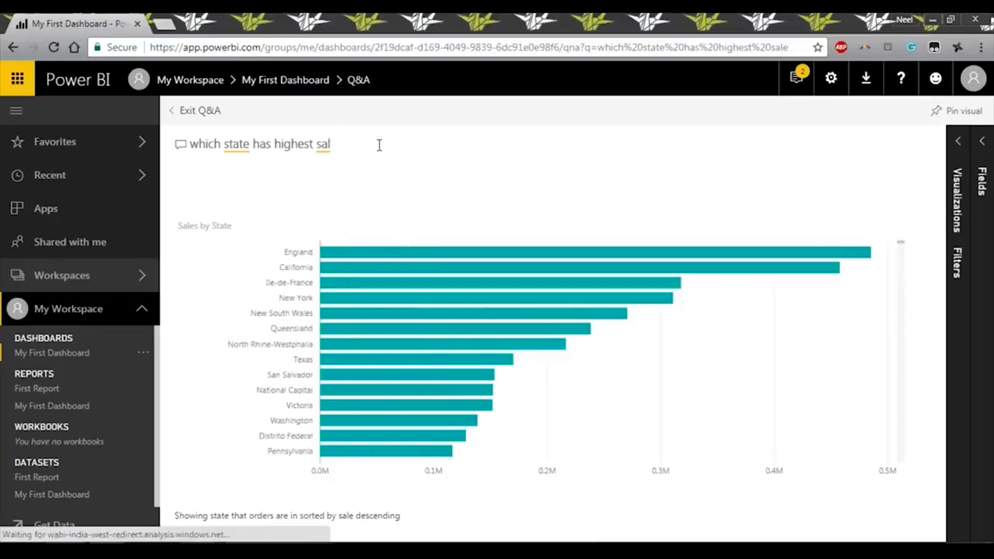
key("BackSpace")
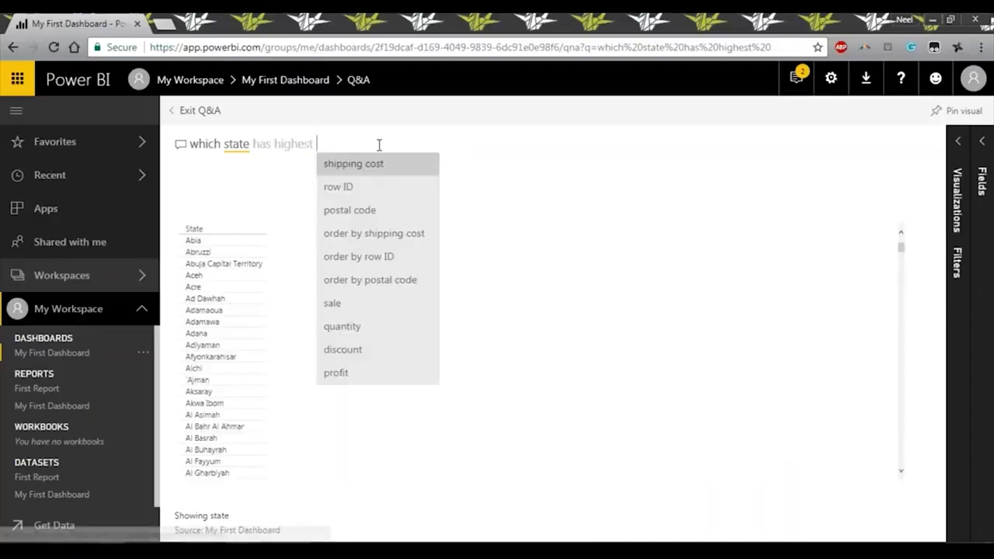
type("profit")
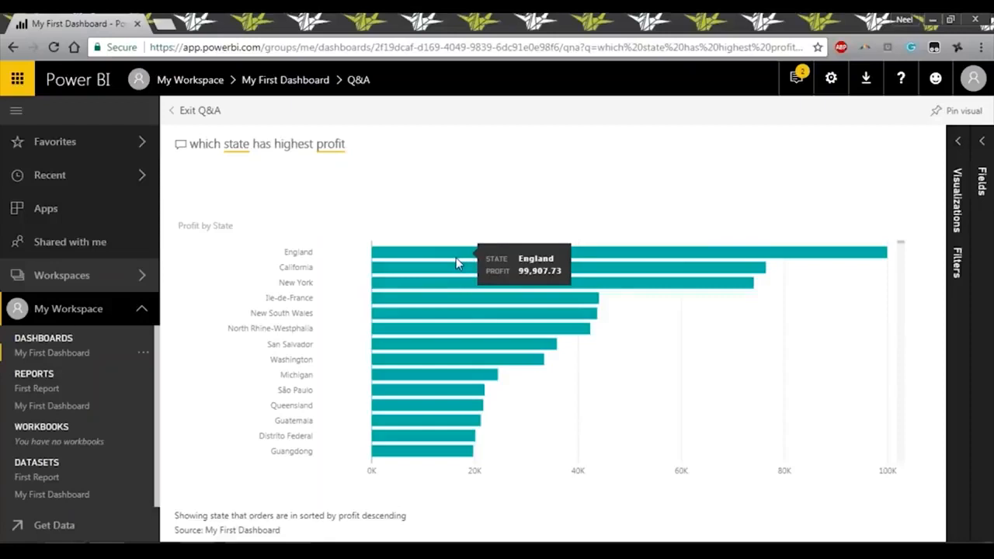
mouse_move(456, 271)
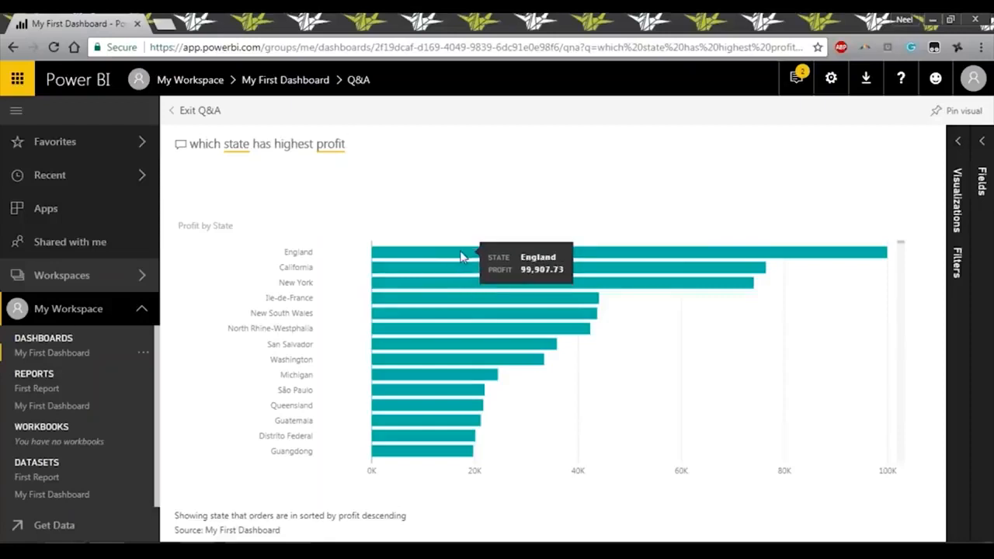
- Extend the question to "which state has highest profit and sales", and clear it after inspecting the scatter points
type("and ")
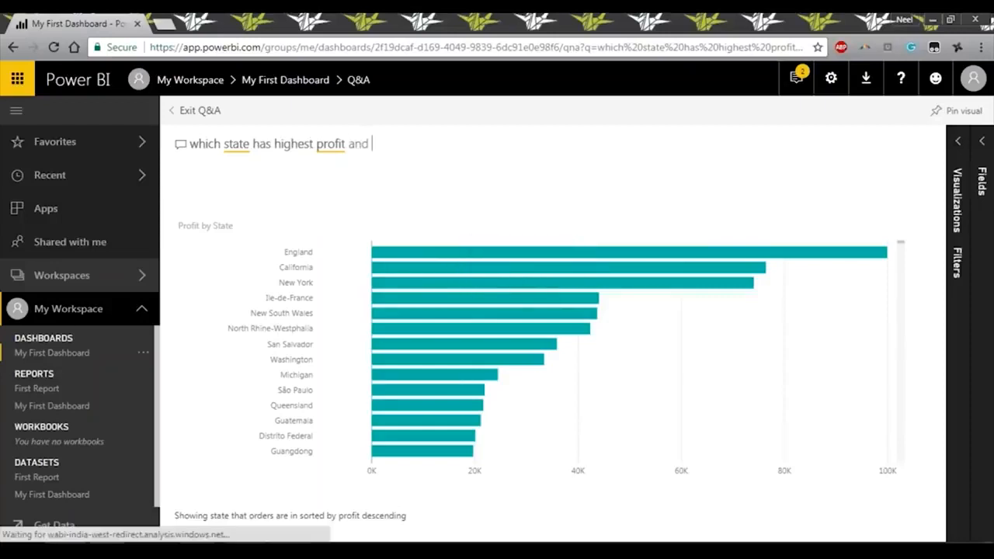
type("sales")
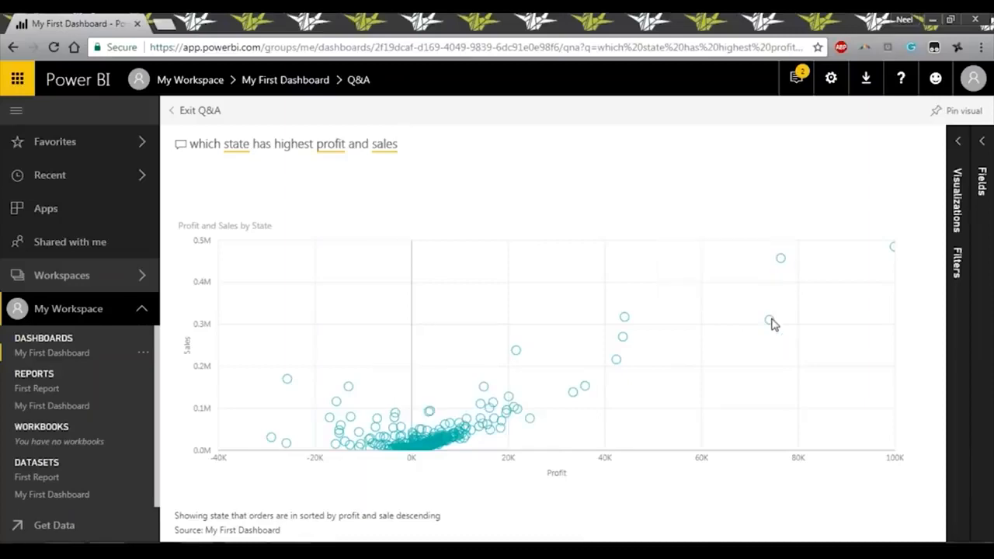
mouse_move(628, 322)
left_click_drag(419, 151, 188, 148)
key("BackSpace")
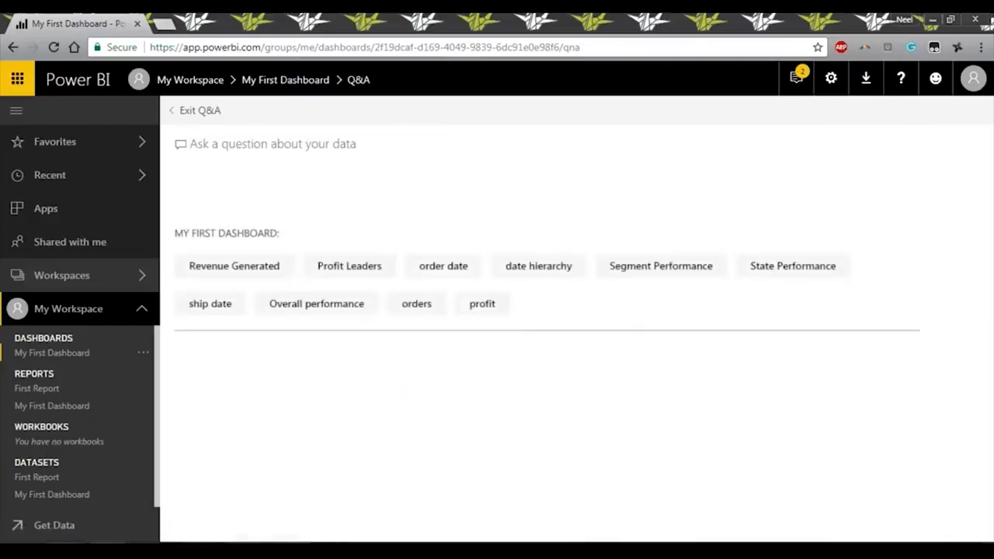
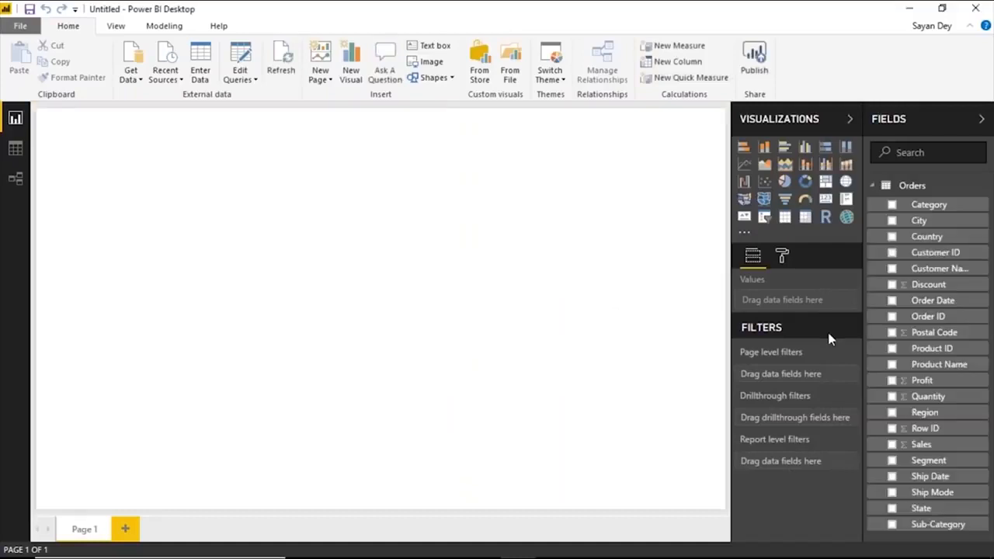
- Create a line chart of Profit by Order Date from the Orders table and expand it to the quarter level
left_click(874, 187)
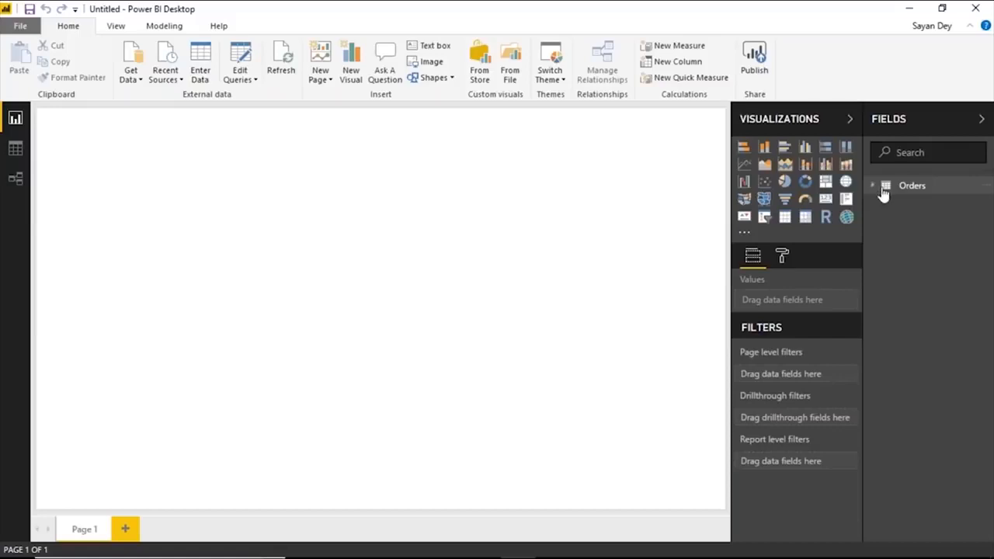
left_click(876, 188)
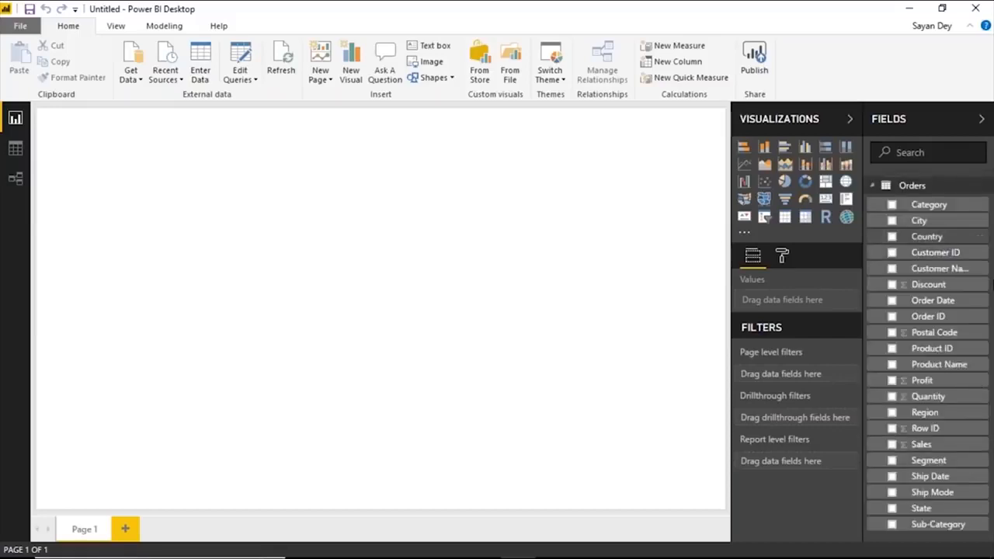
left_click(893, 445)
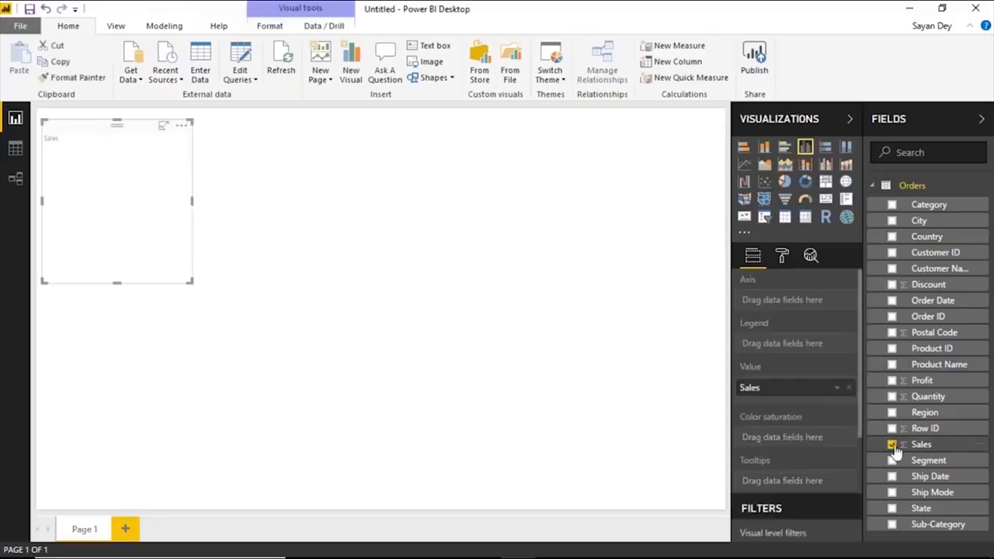
left_click(893, 445)
left_click(893, 381)
left_click(892, 301)
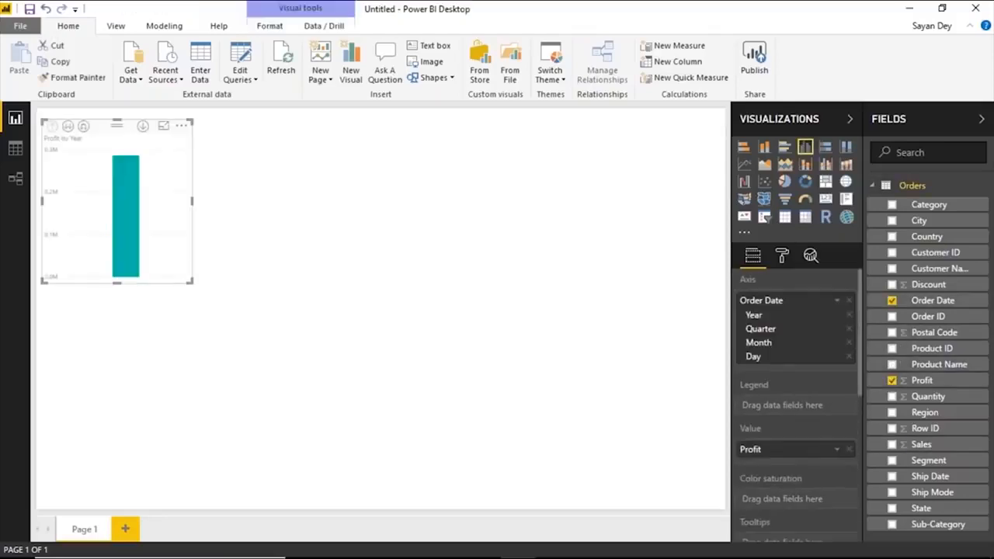
left_click(744, 164)
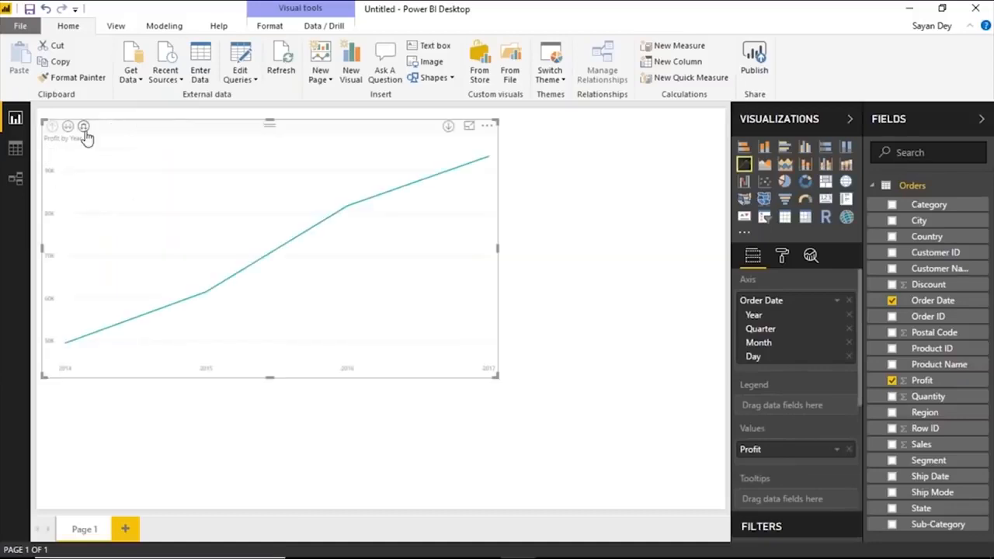
left_click(84, 127)
- Move the profit line chart into the report page's upper-left corner and narrow it to about half the page width
left_click_drag(373, 127, 381, 73)
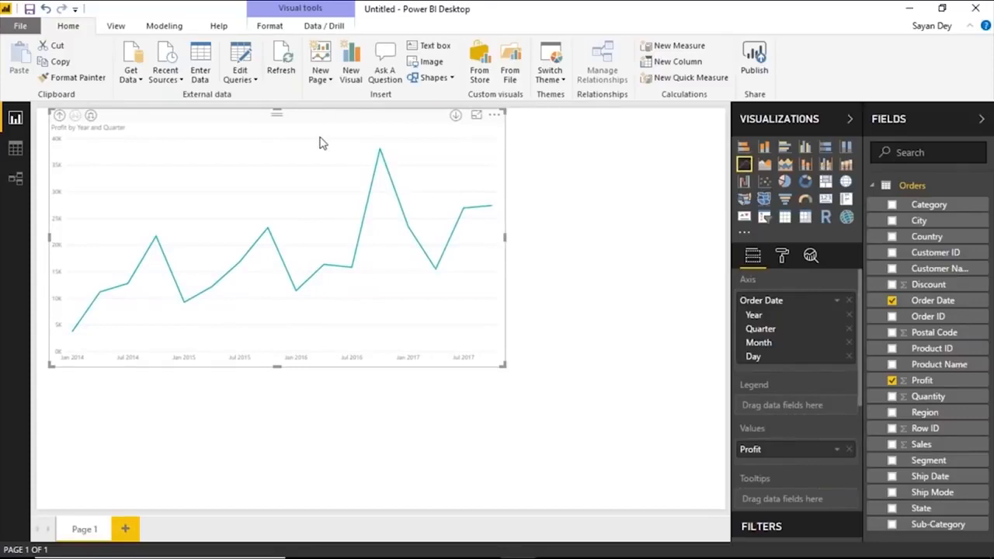
left_click_drag(317, 123, 228, 85)
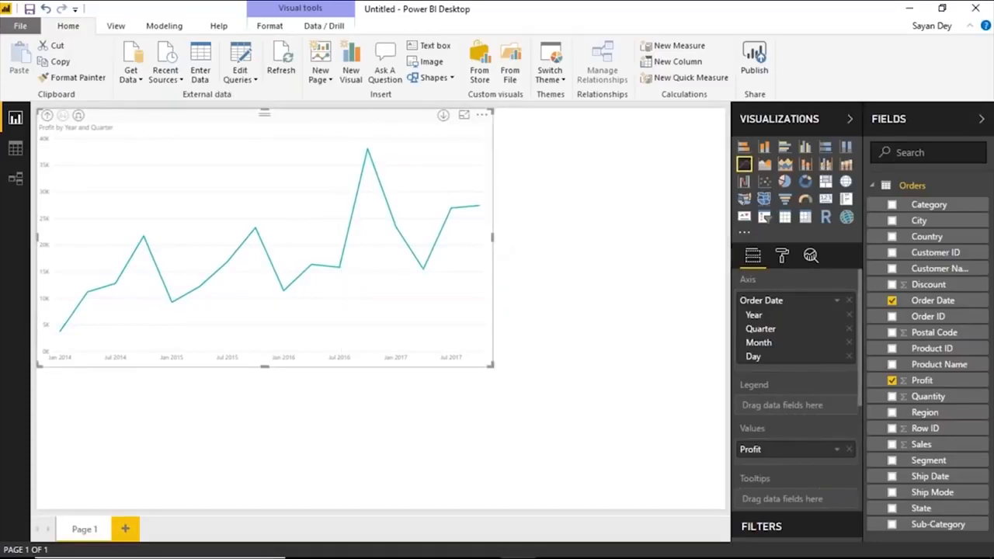
left_click_drag(494, 241, 360, 230)
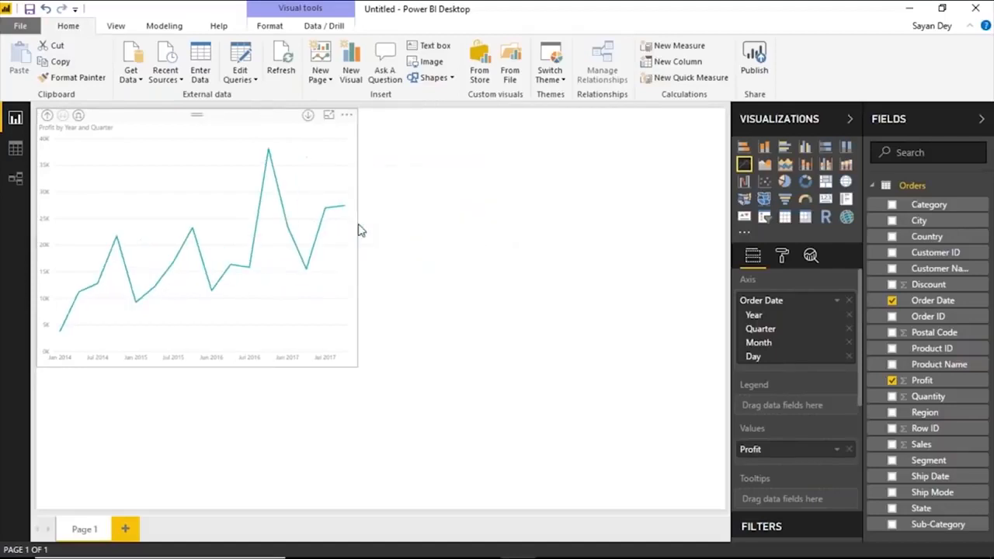
left_click(360, 230)
- Check in the Preview features options whether Q&A is enabled, and close the options without changing anything
left_click(21, 27)
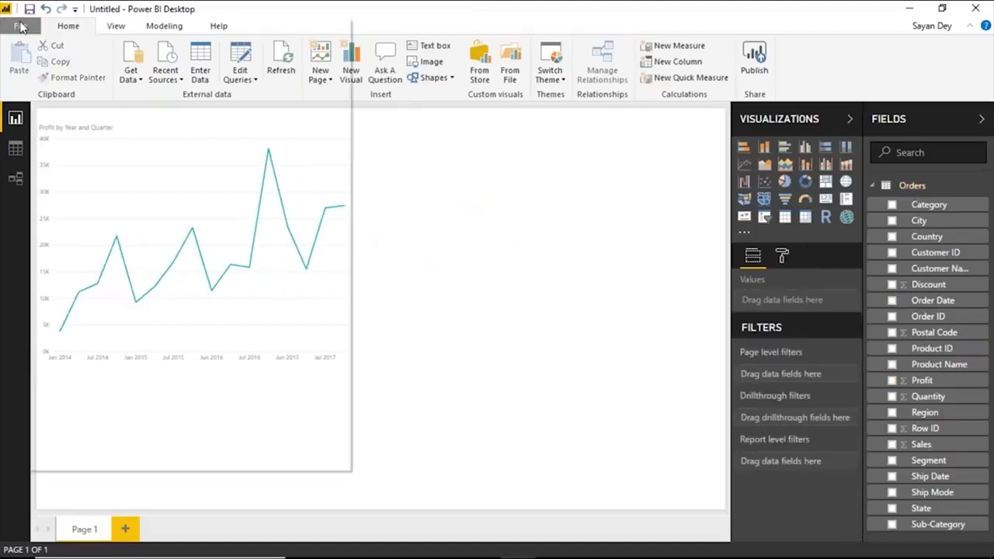
mouse_move(73, 276)
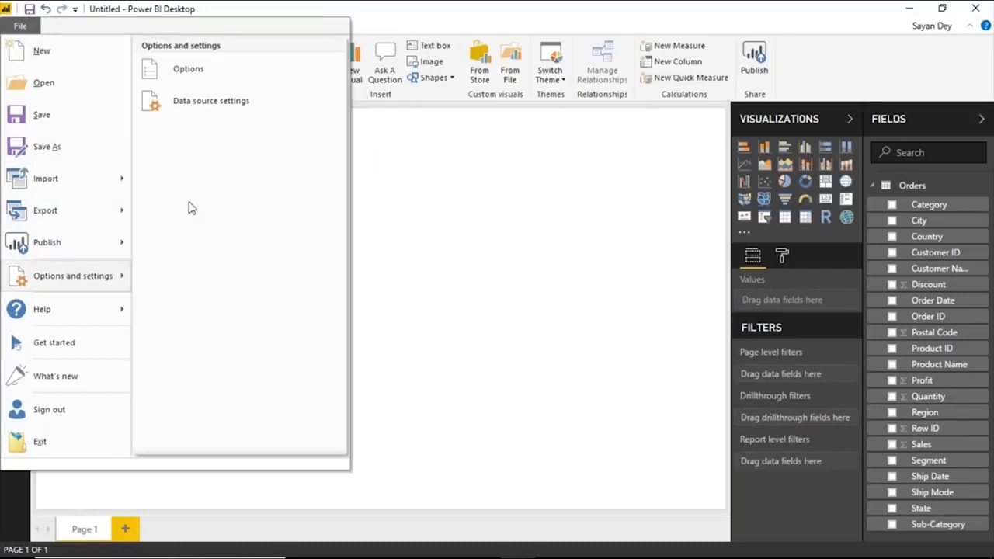
left_click(197, 77)
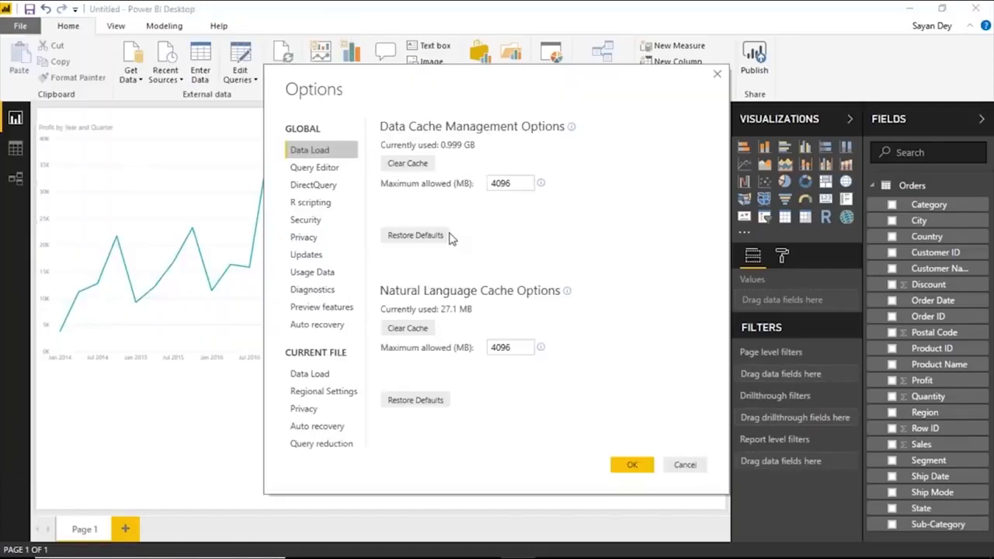
left_click(323, 309)
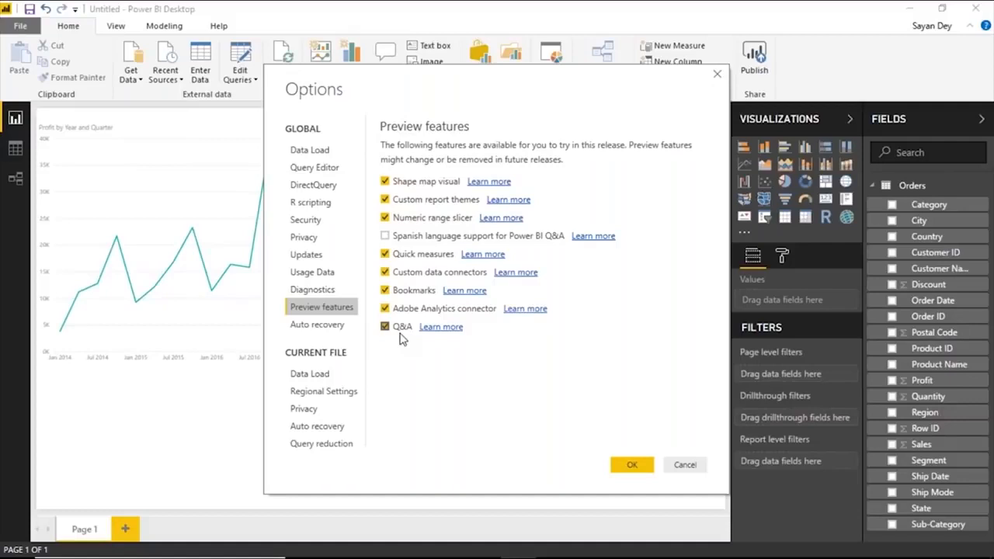
left_click(717, 75)
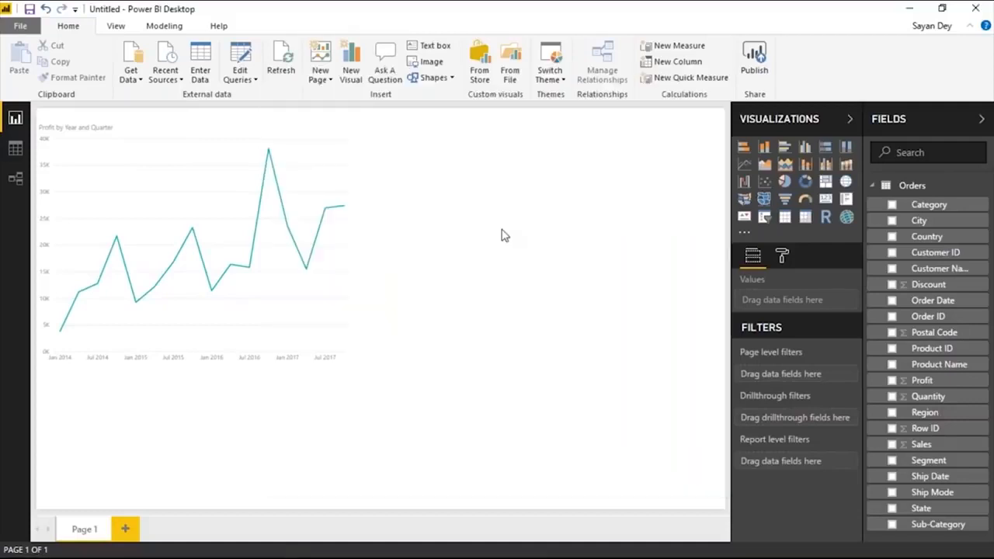
- Insert a Q&A visual beside the profit chart and ask "Sales by region as pie chart"
double_click(502, 234)
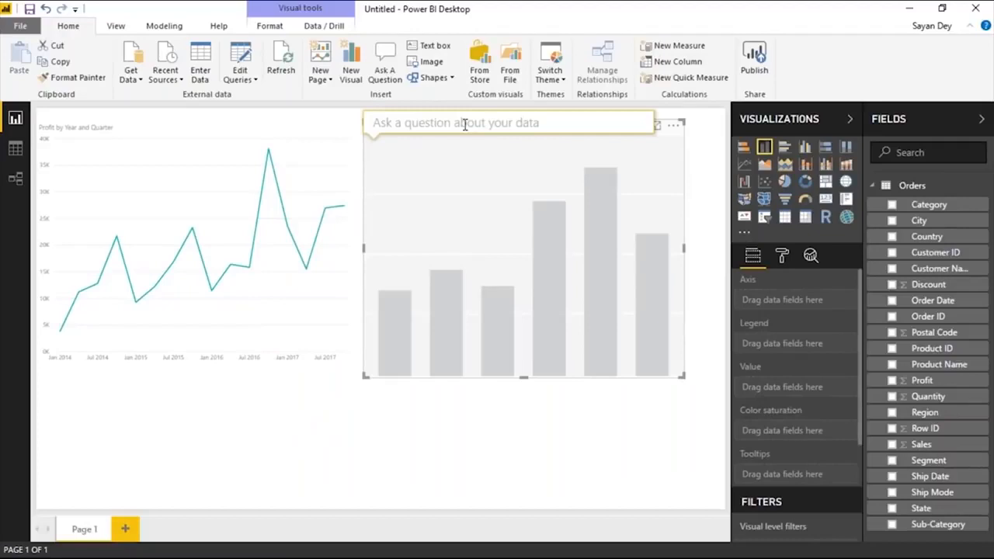
left_click(375, 430)
double_click(425, 213)
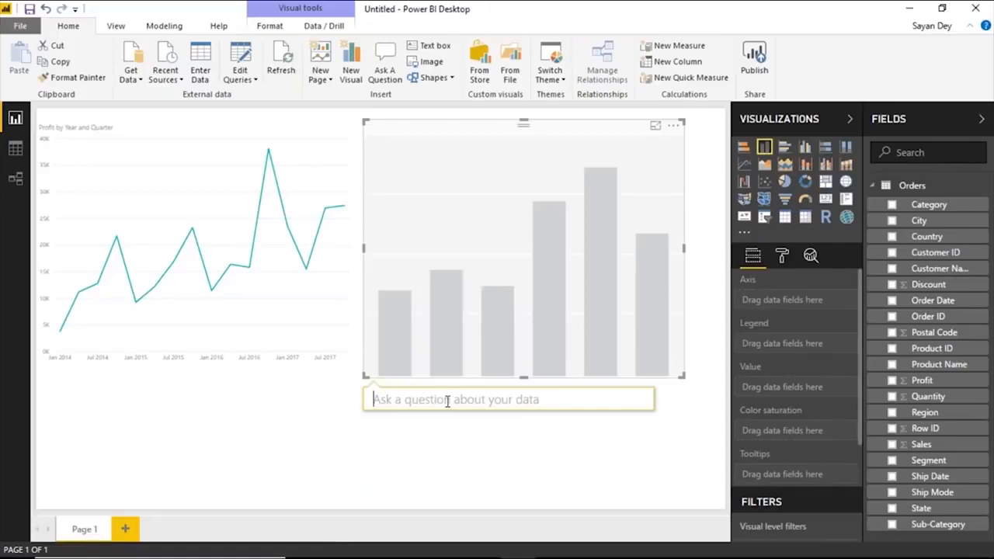
type("S")
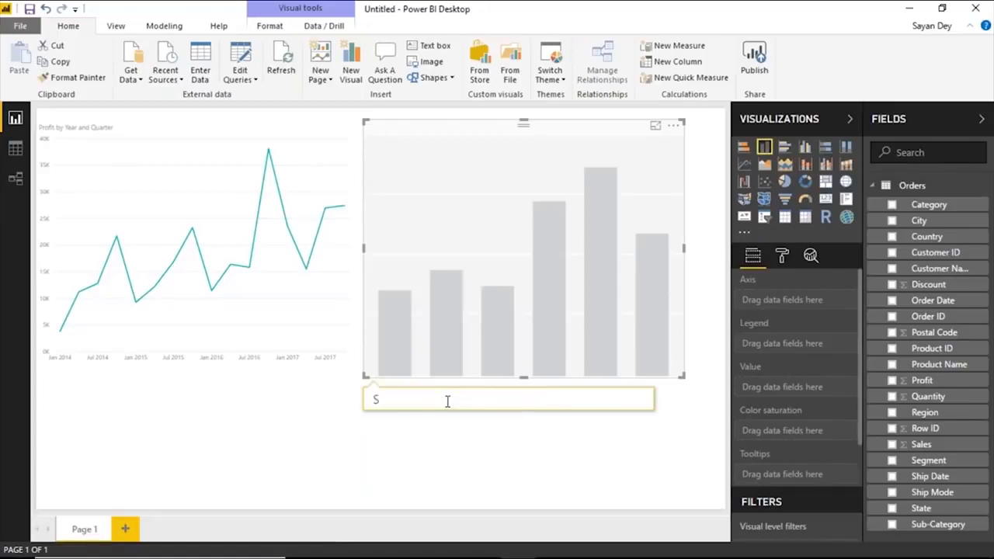
type("ales by regi")
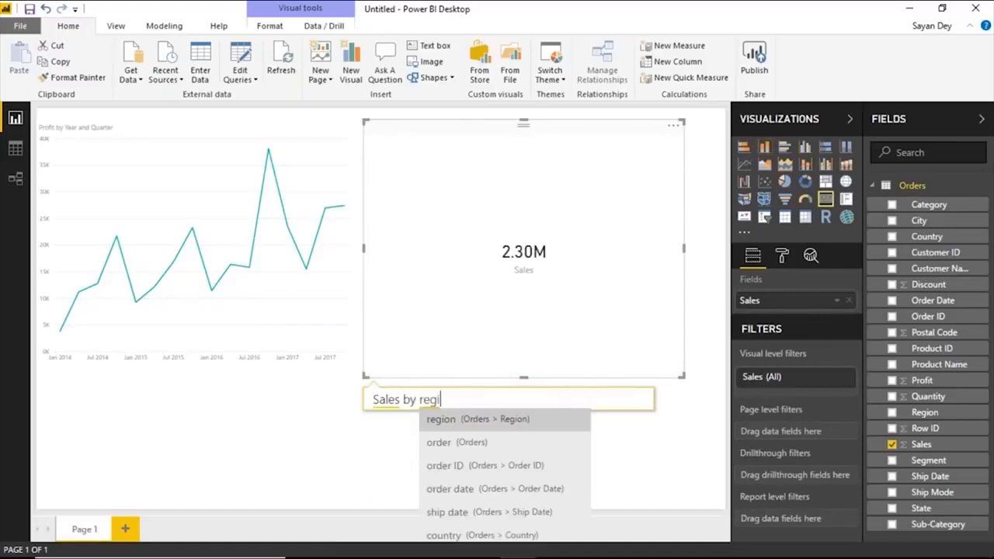
type("on as ")
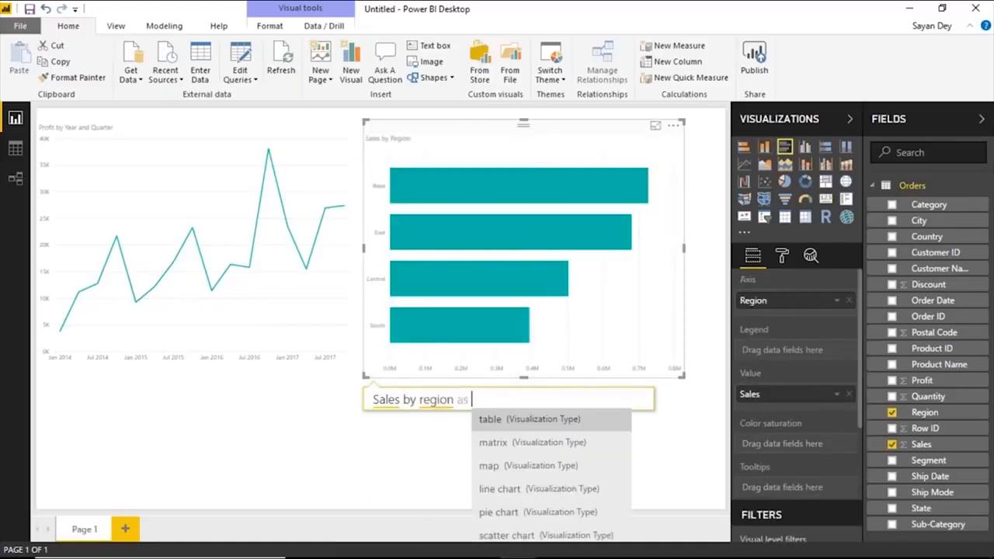
type("pie chart")
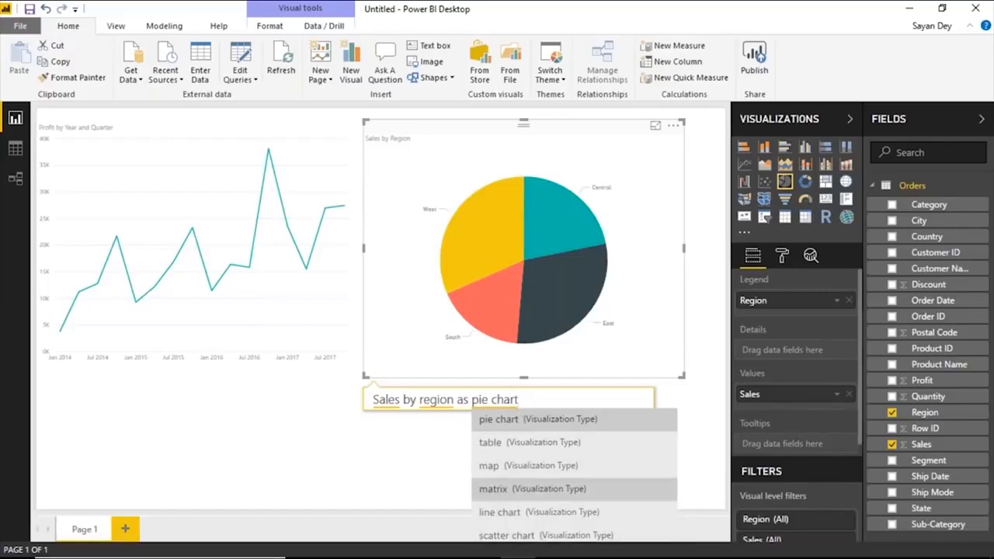
- Change the visualization type in the Q&A question so it reads "Sales by region as table"
left_click(494, 489)
key("BackSpace")
key("BackSpace")
key("BackSpace")
key("BackSpace")
key("BackSpace")
key("BackSpace")
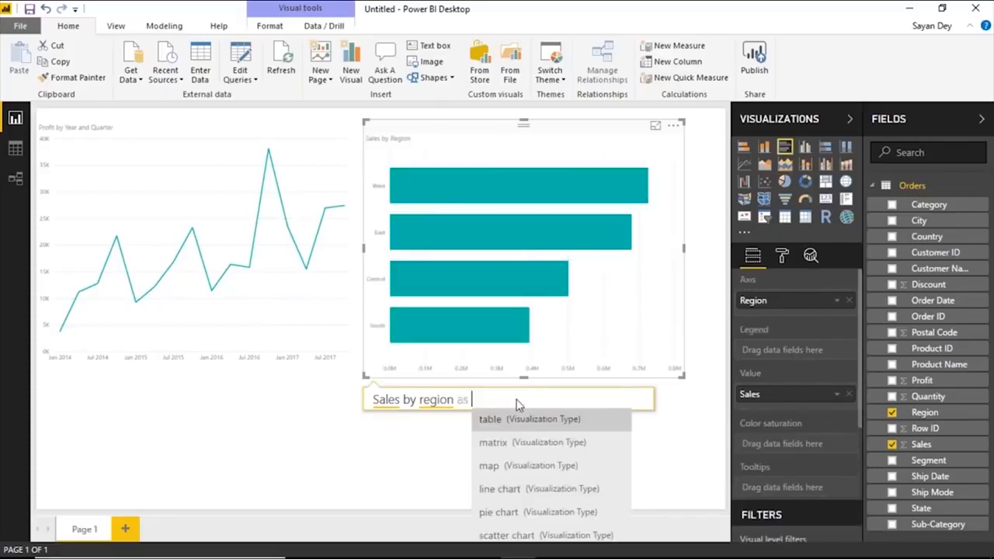
left_click(518, 423)
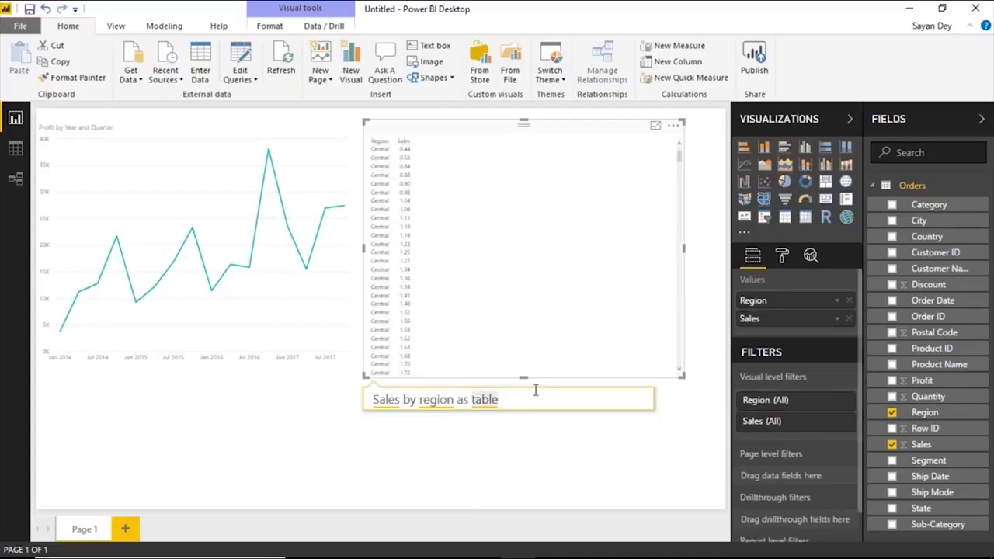
- Delete the Region and Sales table visual from the report page
left_click(540, 457)
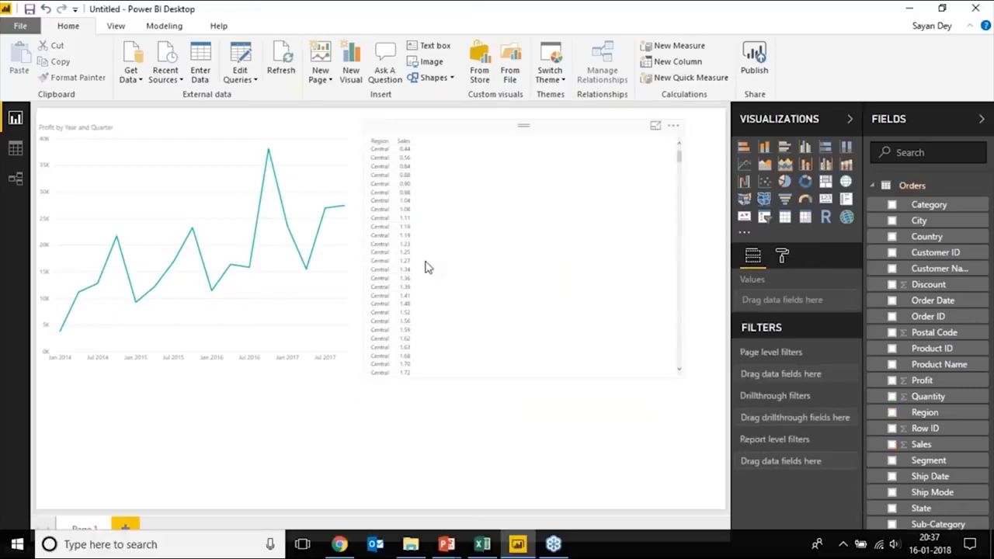
left_click(471, 287)
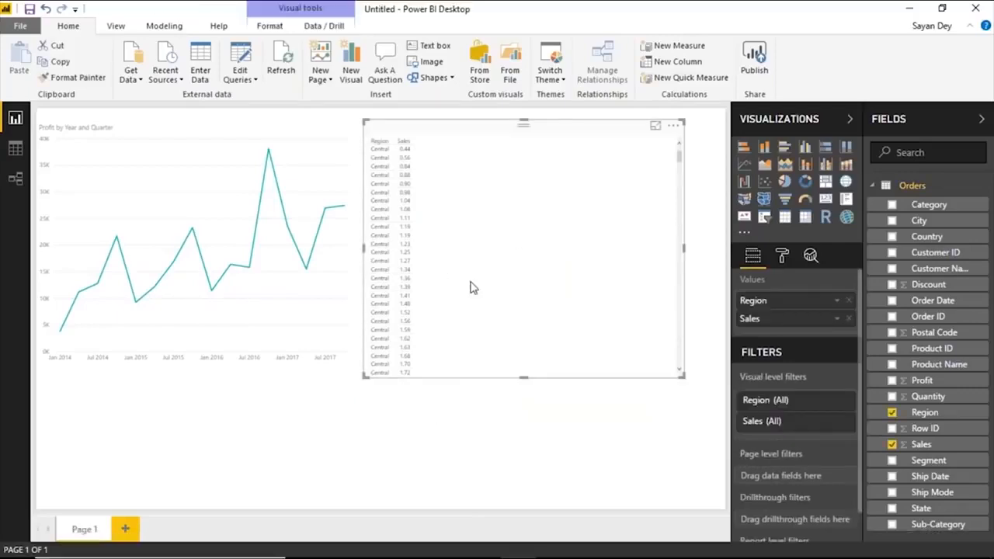
key("Delete")
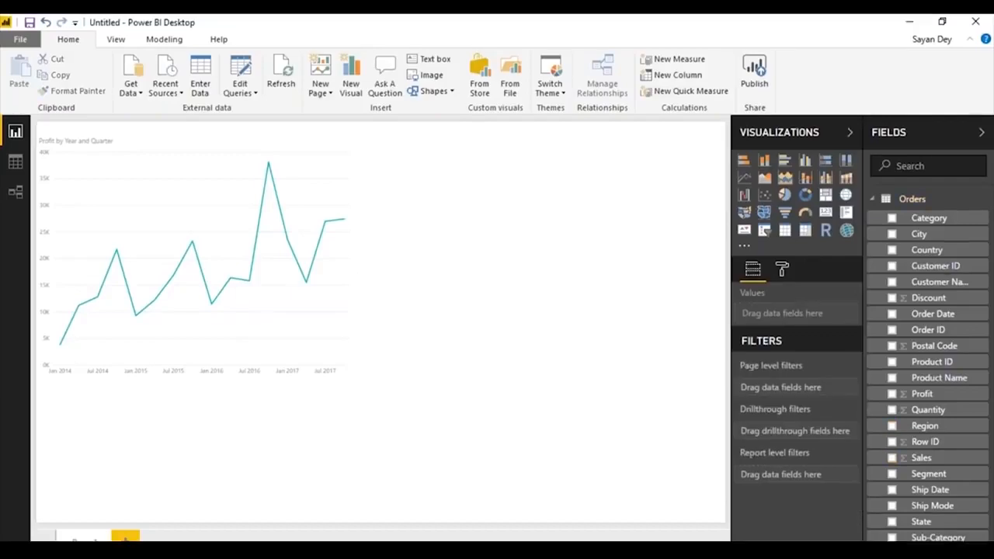
- View the Power BI Components slide in the PowerPoint slide show and return to Power BI Desktop
key("alt+Tab")
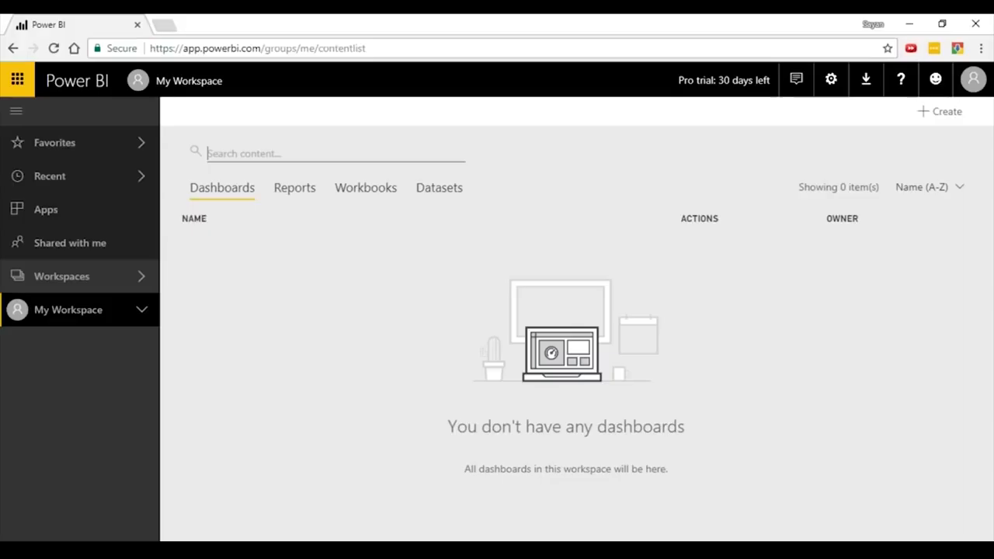
key("alt+Tab")
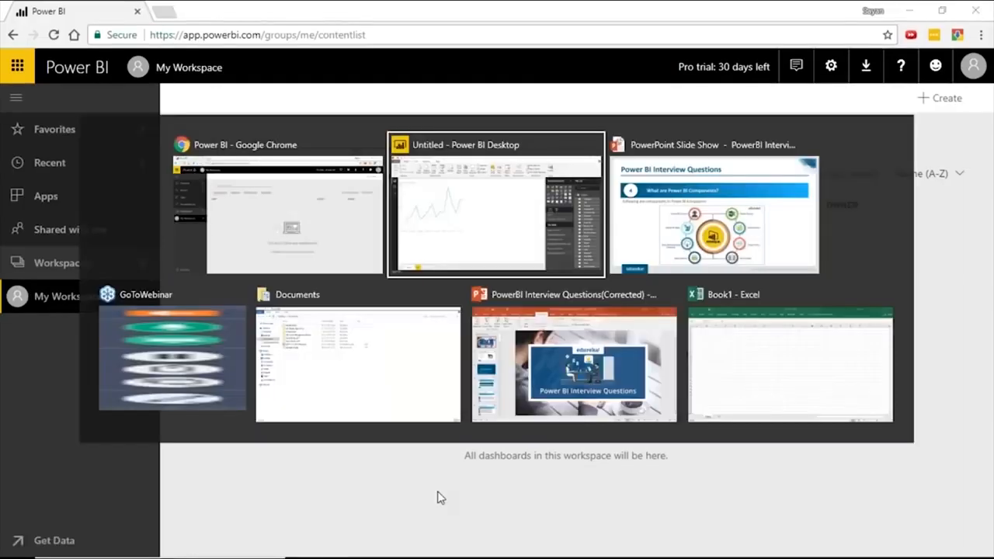
left_click(621, 268)
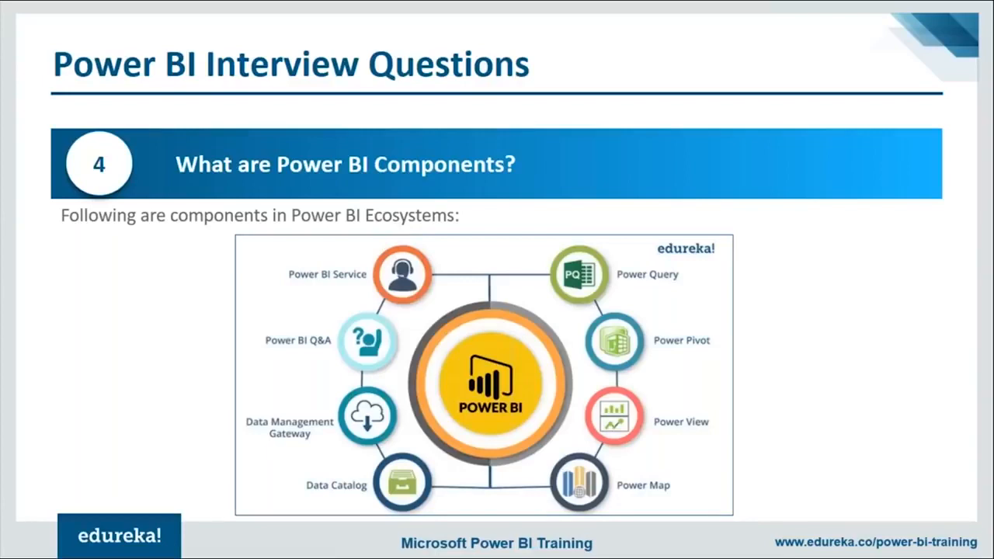
key("alt+Tab")
key("alt+Tab")
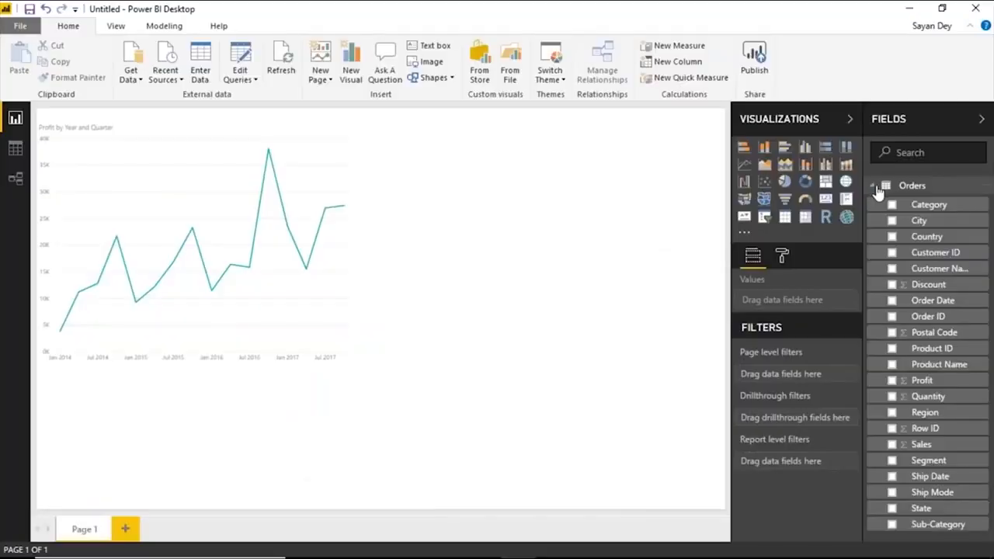
- Collapse the Orders field list and open the Orders query in the Query Editor
left_click(874, 186)
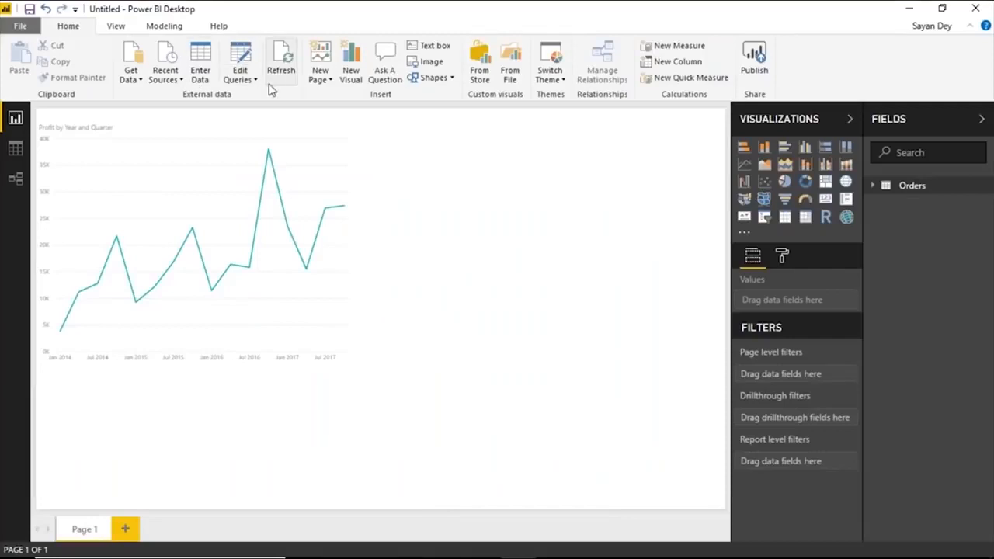
left_click(254, 81)
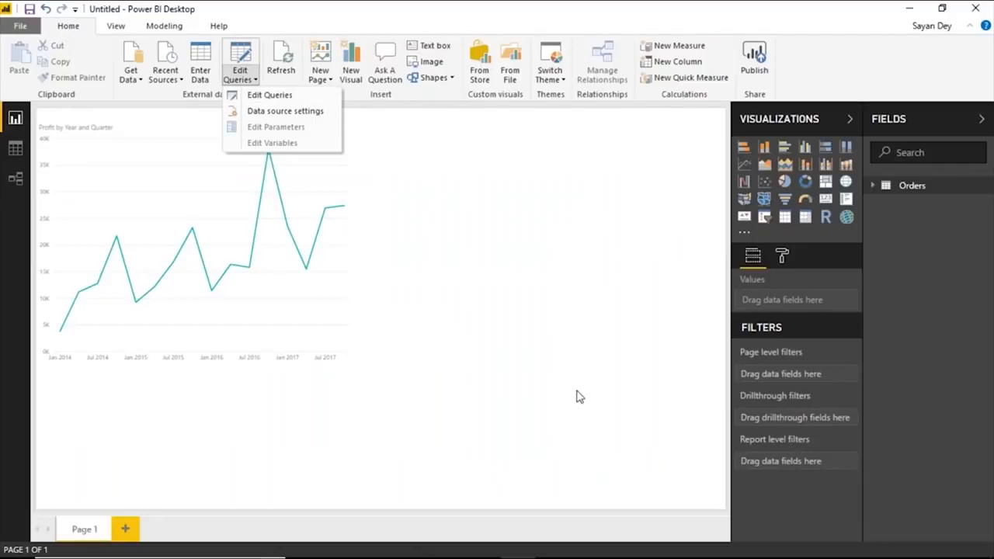
left_click(295, 95)
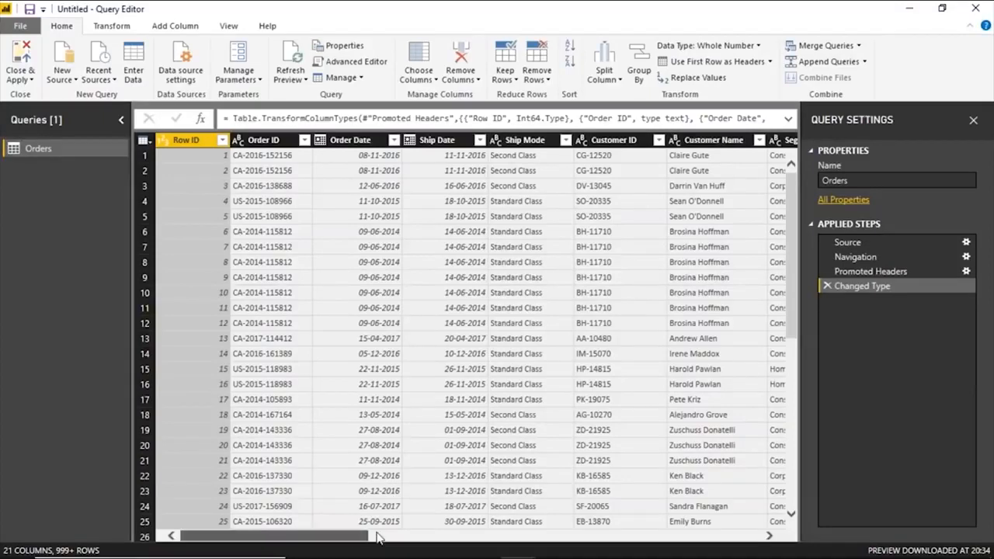
mouse_move(378, 537)
left_mouse_down()
mouse_move(810, 514)
mouse_move(373, 528)
left_mouse_up()
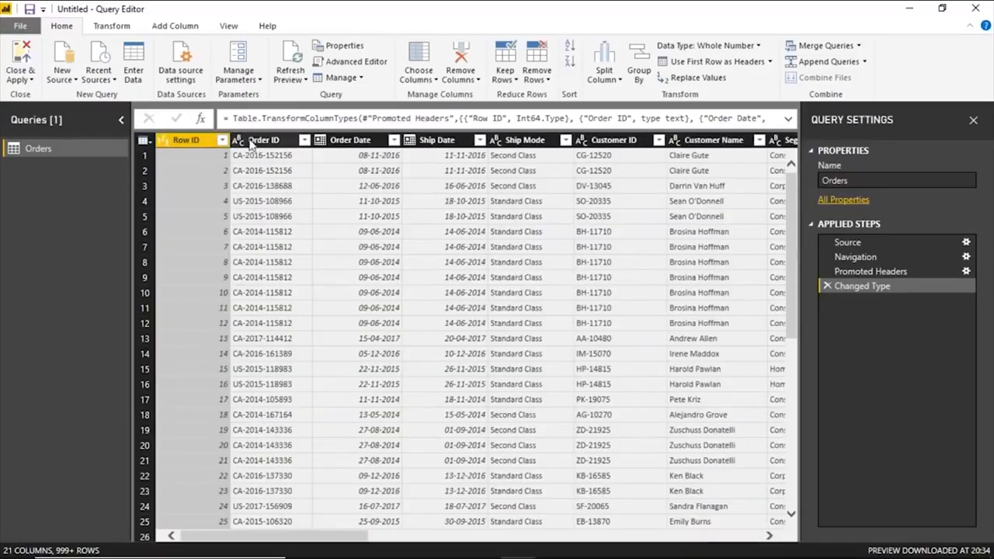
- Remove the Row ID column from the Orders query and select the Ship Date column
right_click(210, 137)
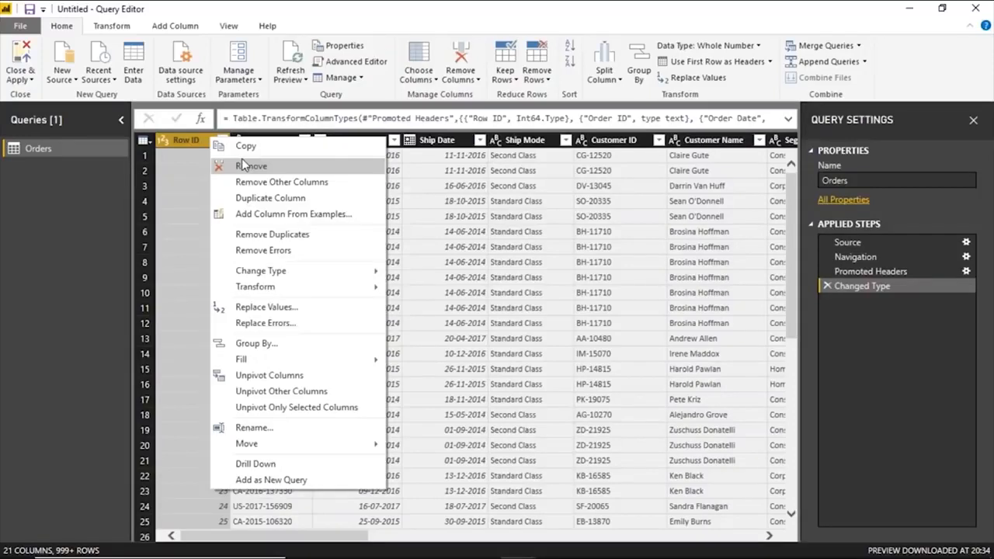
left_click(248, 165)
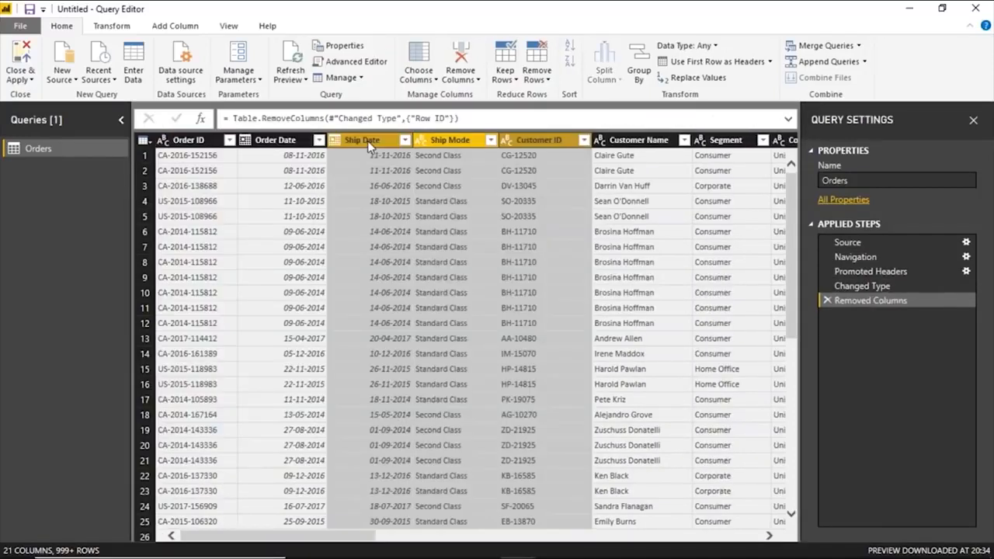
left_click(367, 141)
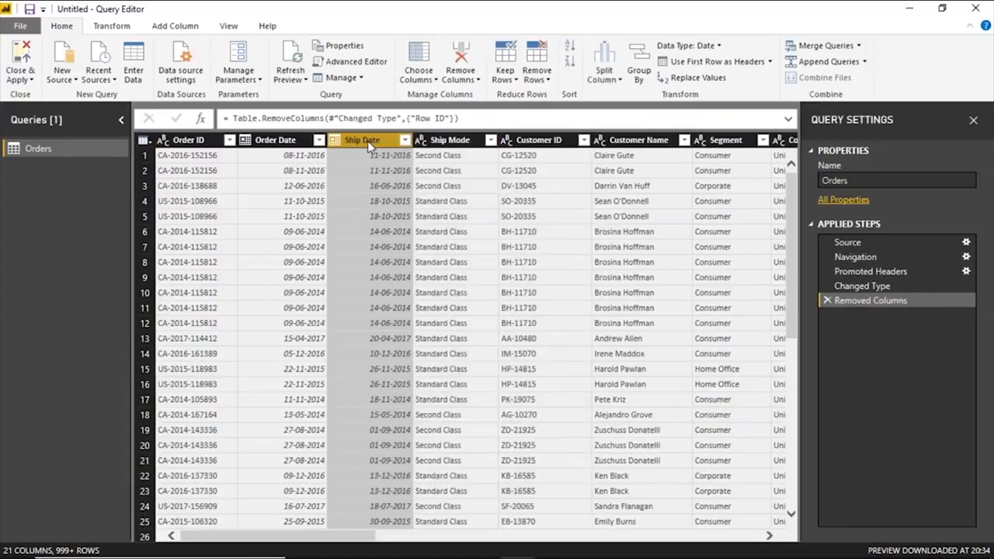
- Remove the Ship Date and Customer ID columns from the Orders query
right_click(368, 141)
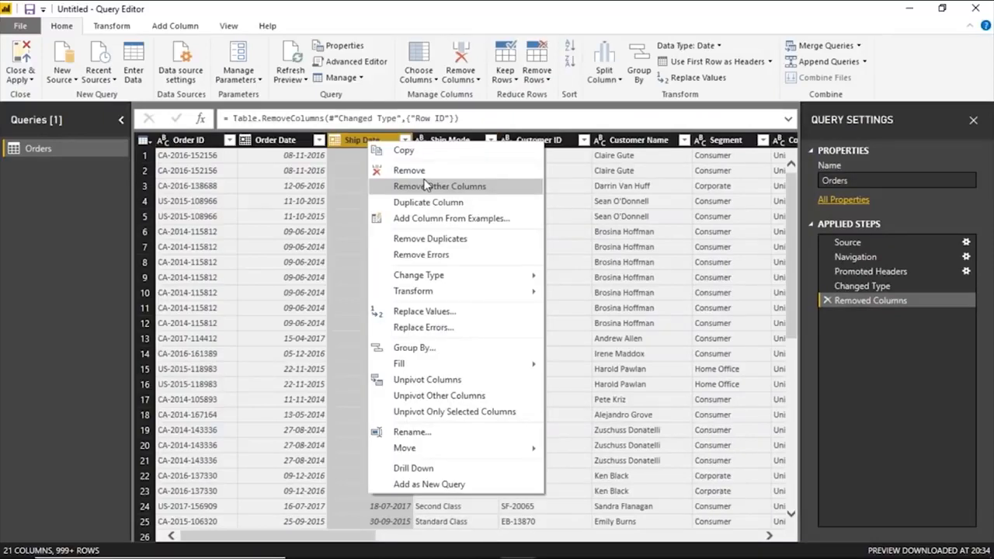
left_click(415, 171)
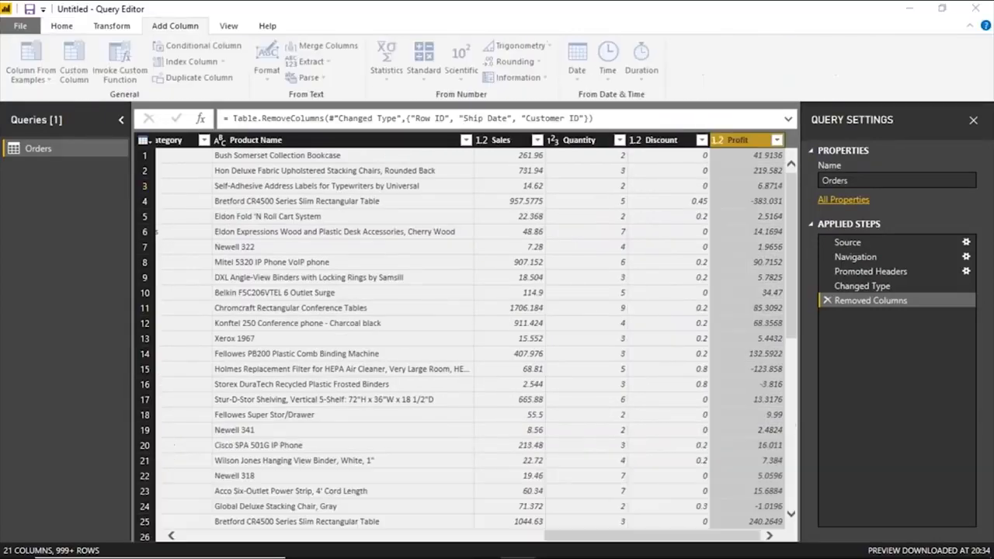
- Add a custom column named Cost to the Orders query with the formula [Sales]-[Profit]
type("Cost")
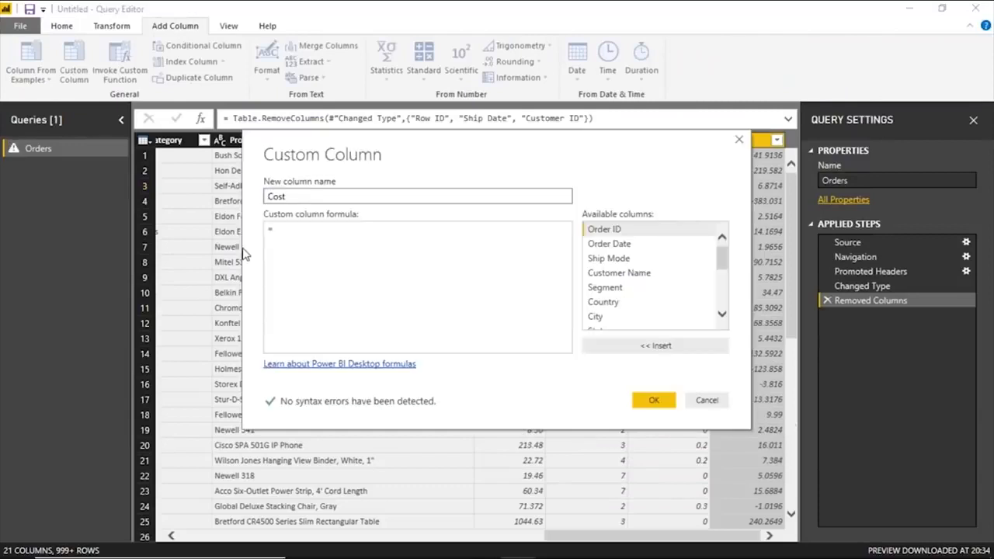
left_click(342, 248)
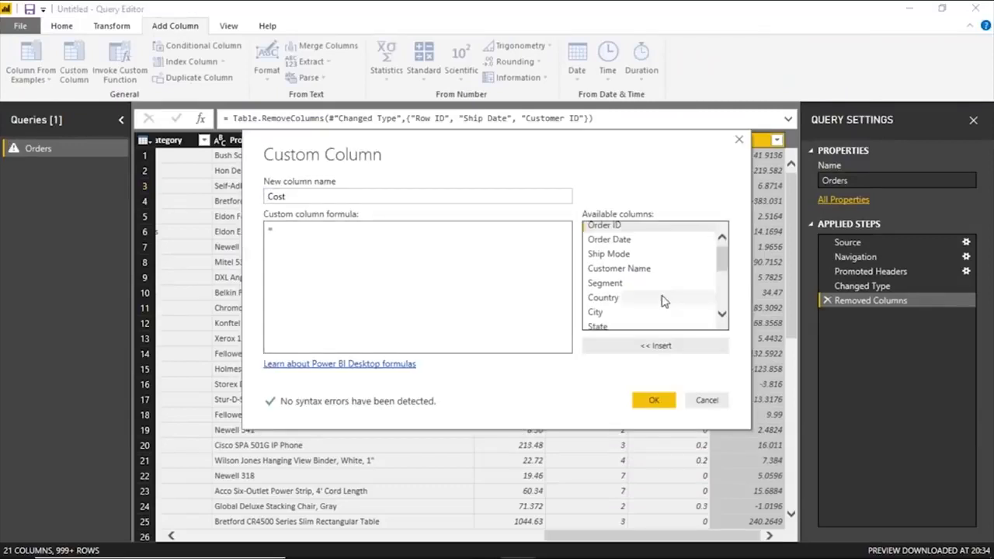
scroll(661, 300, "down", 4)
double_click(600, 280)
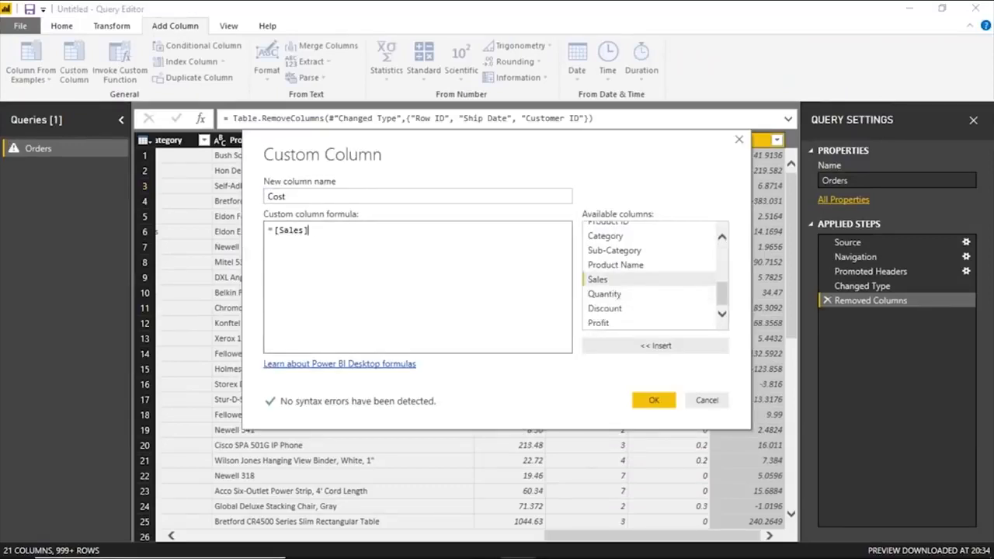
type("-")
double_click(602, 323)
left_click(655, 400)
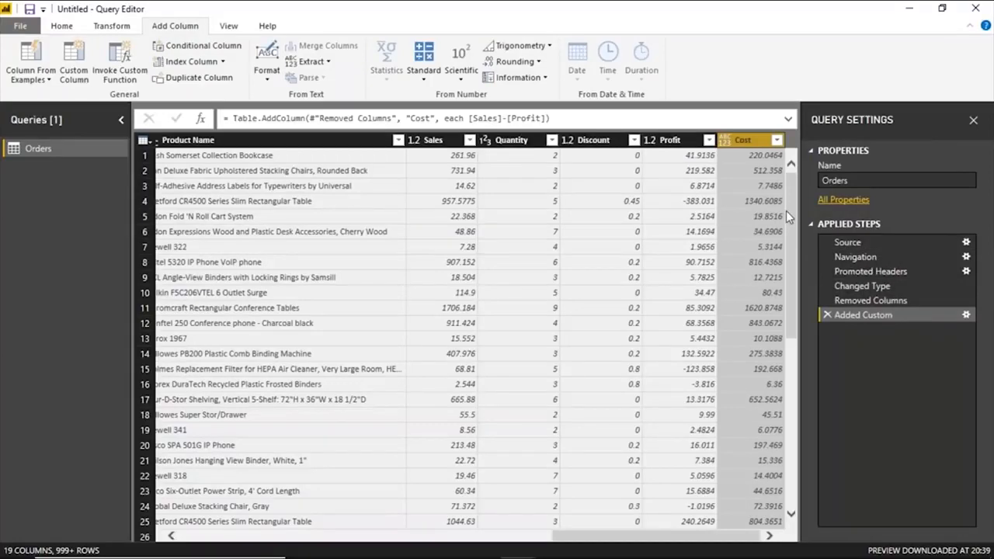
- Change the Cost column's data type to Decimal Number and look back over the query's columns
left_click(723, 141)
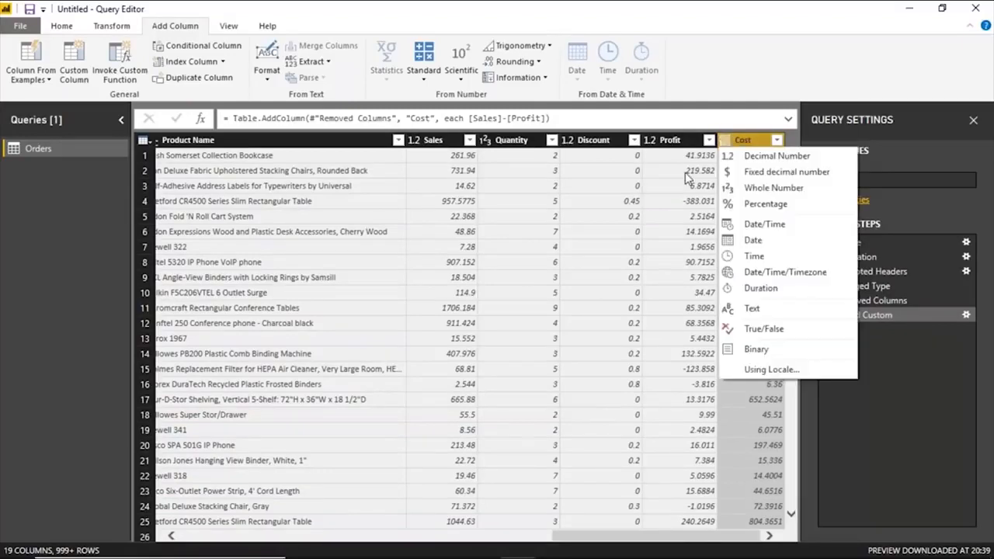
left_click(686, 172)
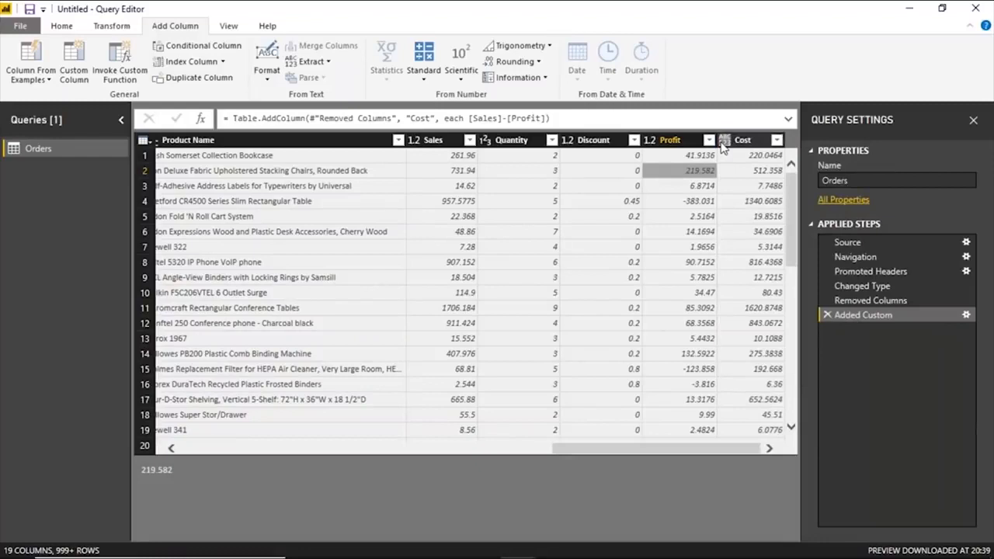
left_click(740, 185)
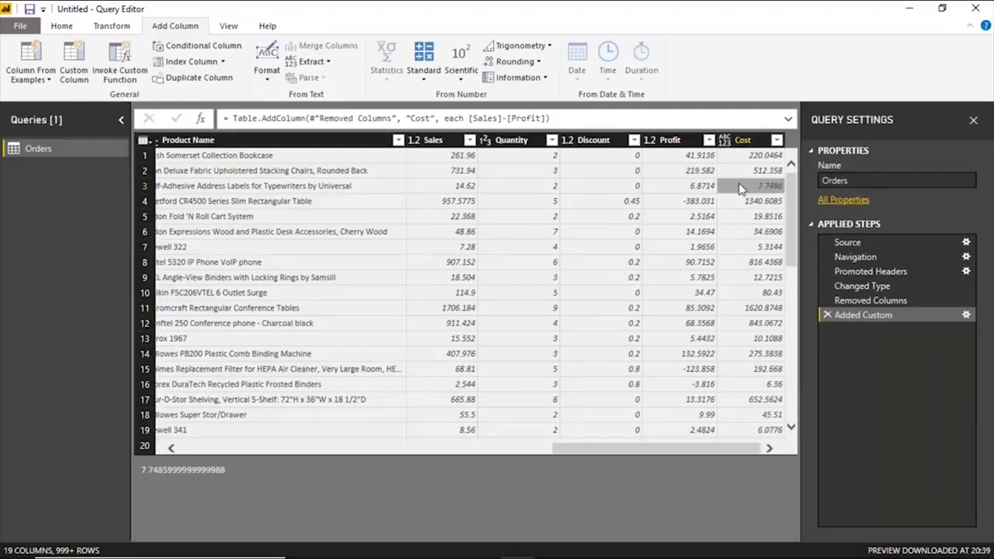
left_click(725, 142)
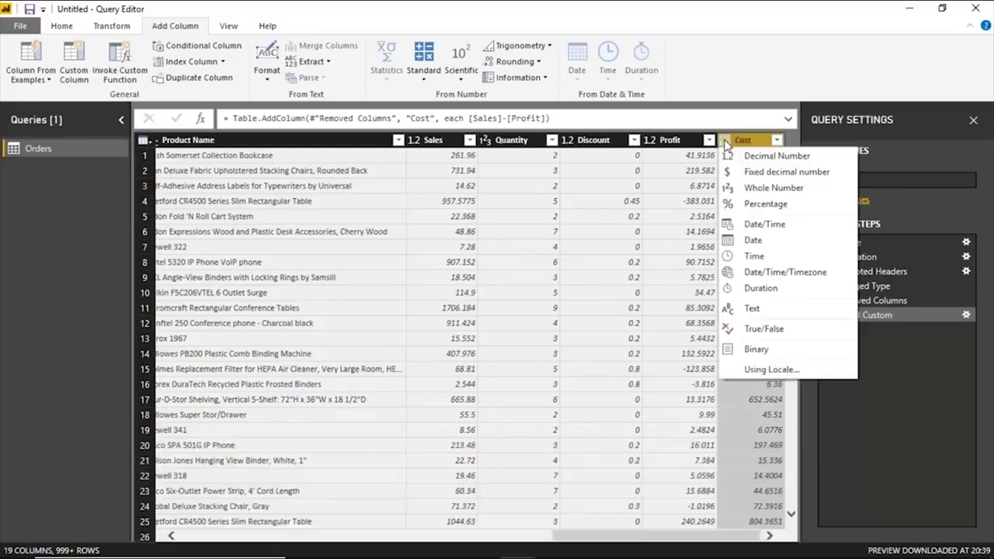
left_click(773, 159)
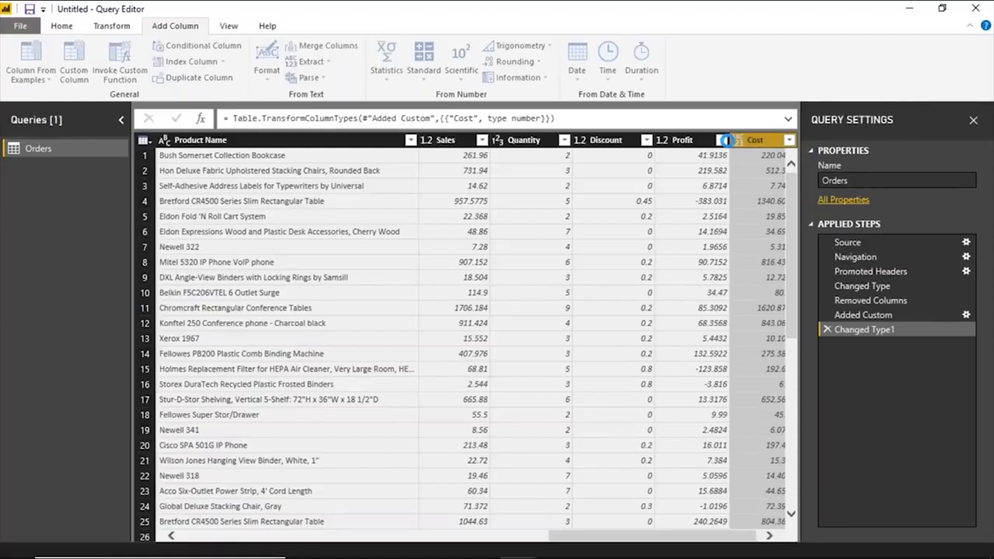
left_click(765, 216)
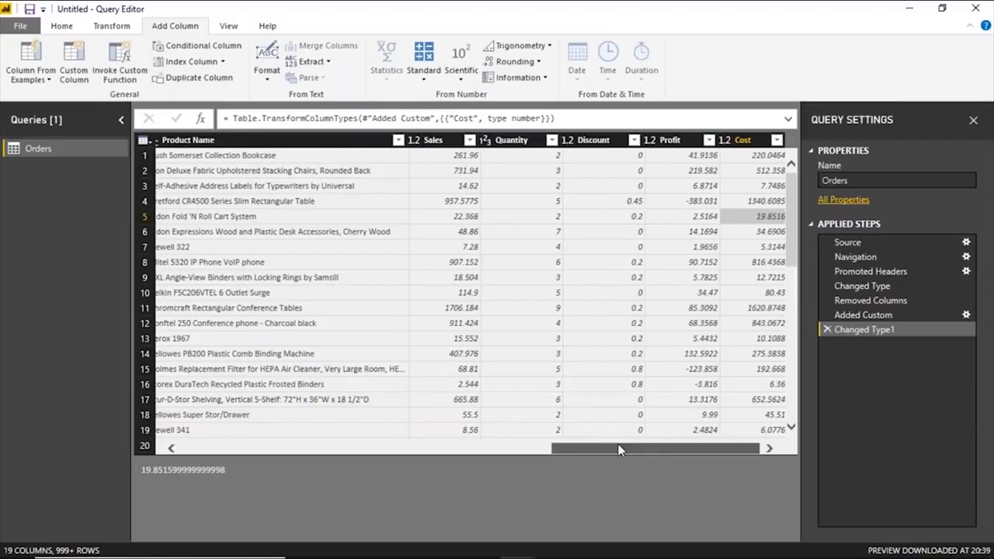
left_click_drag(620, 449, 249, 449)
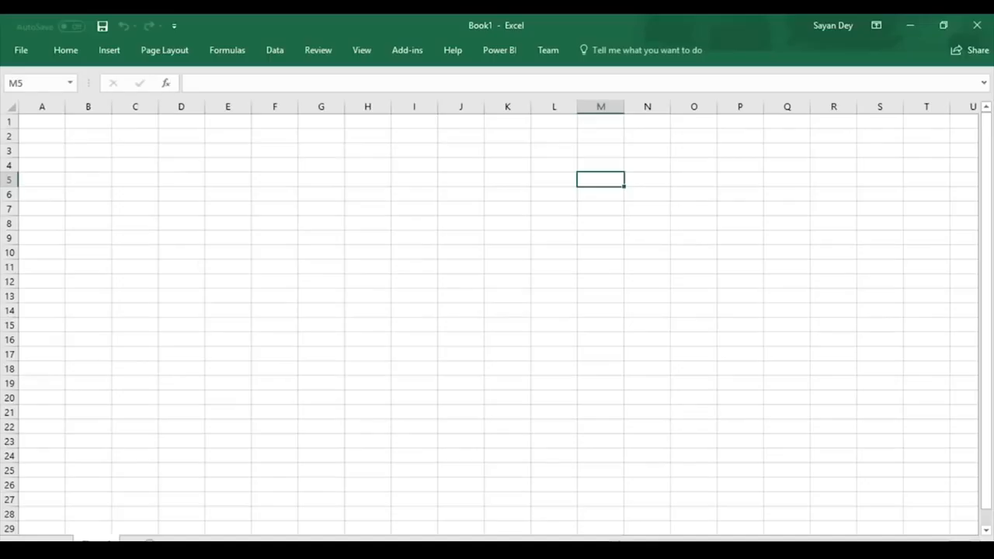
- Switch to the blank Excel workbook and start getting data from a workbook file
left_click(69, 36)
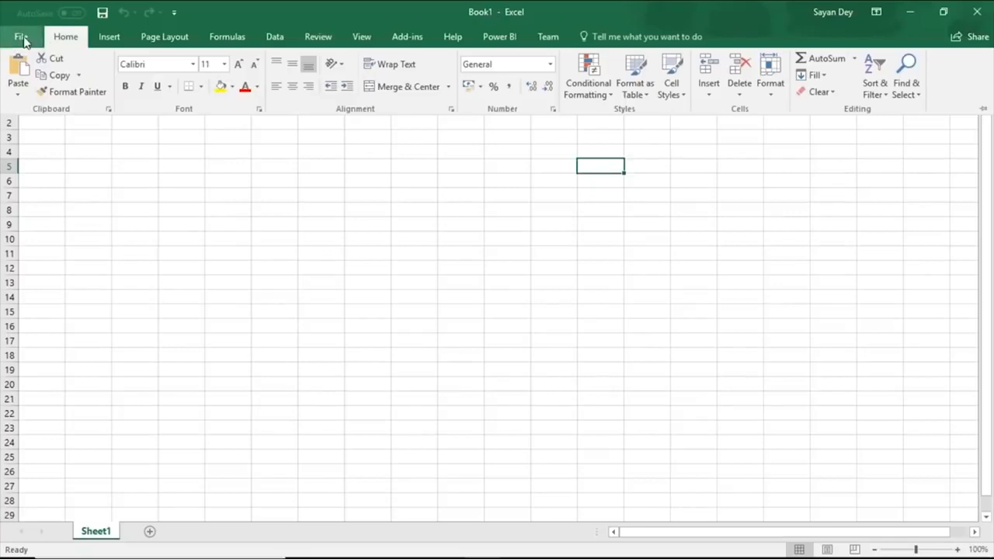
left_click(276, 39)
left_click(27, 91)
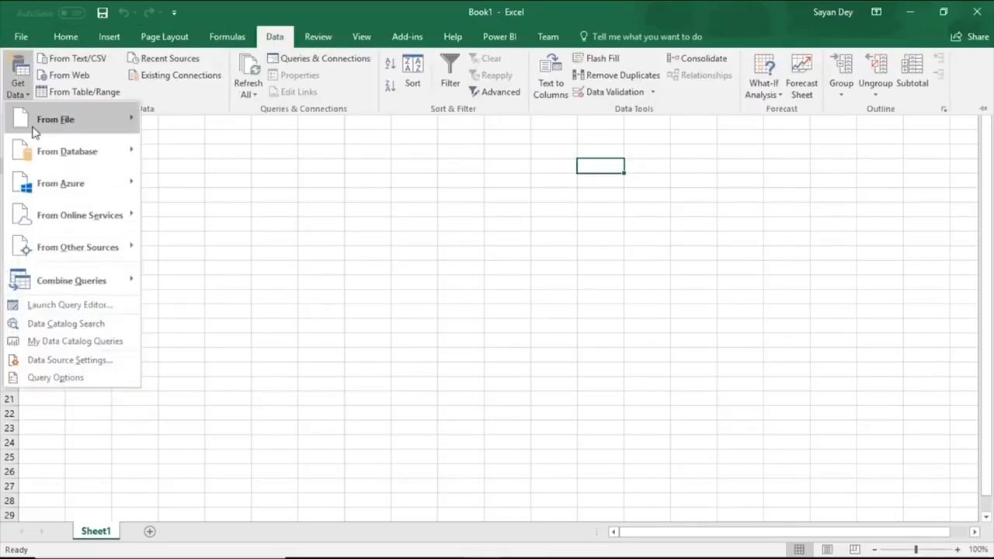
mouse_move(38, 128)
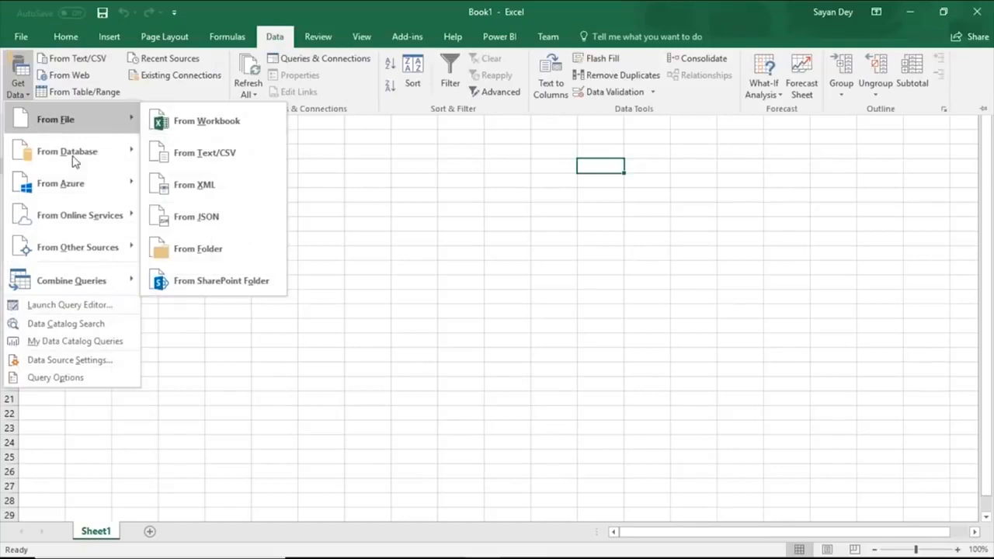
left_click(200, 125)
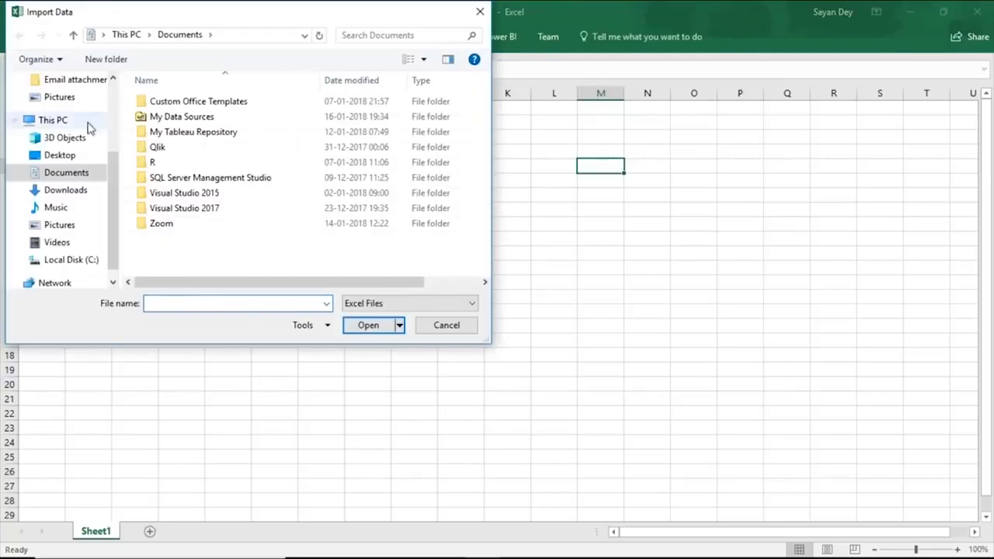
- Import the Sample - Superstore file from the en_US-US folder under My Tableau Repository's Datasources, version 10.4
double_click(183, 131)
double_click(182, 131)
double_click(179, 103)
double_click(179, 103)
left_click(186, 101)
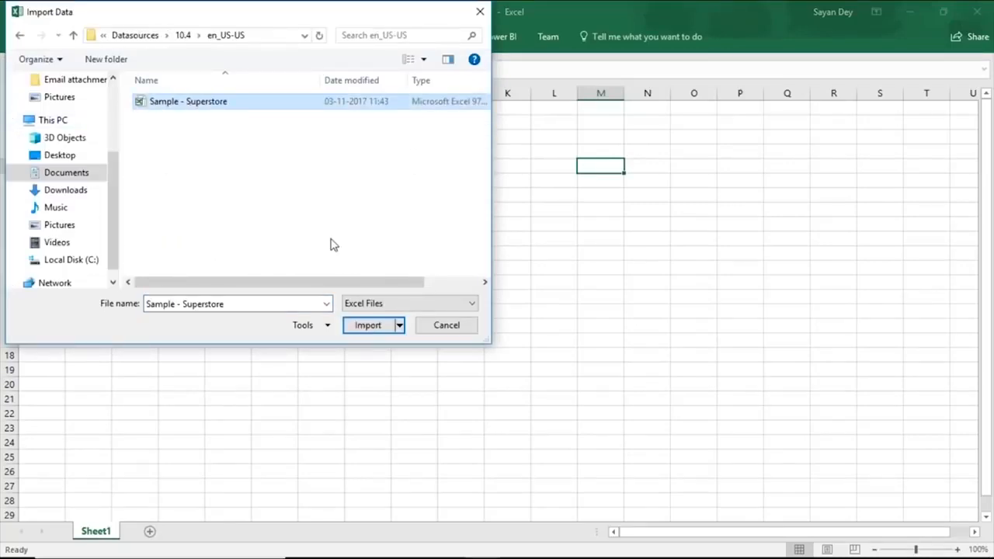
left_click(369, 326)
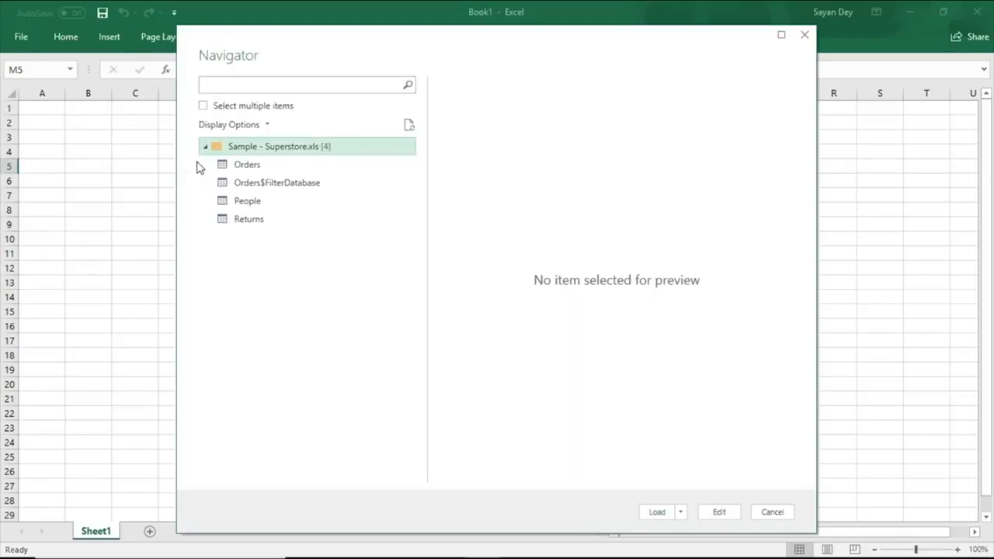
- Choose the Orders table of the Superstore file and open it for editing in Excel's Query Editor
left_click(222, 171)
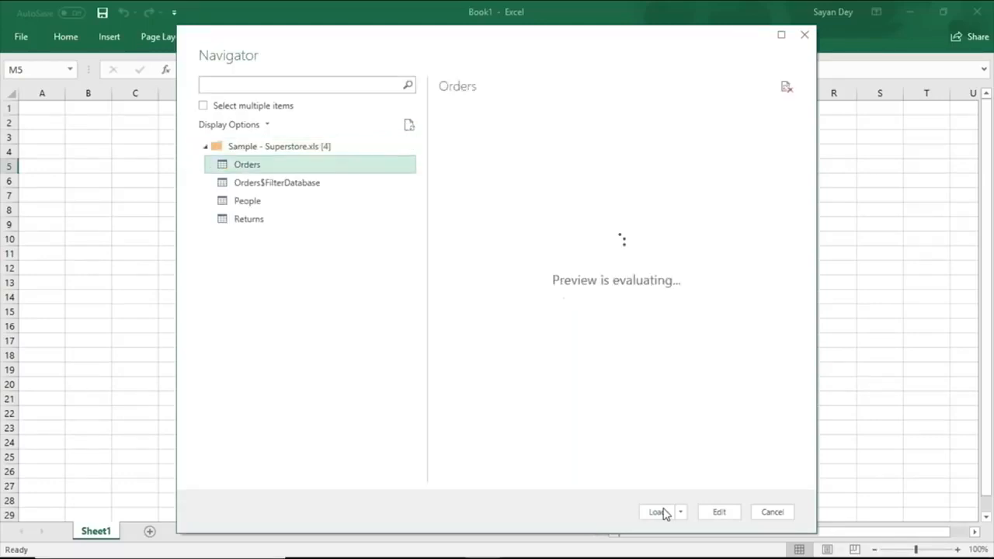
left_click(720, 513)
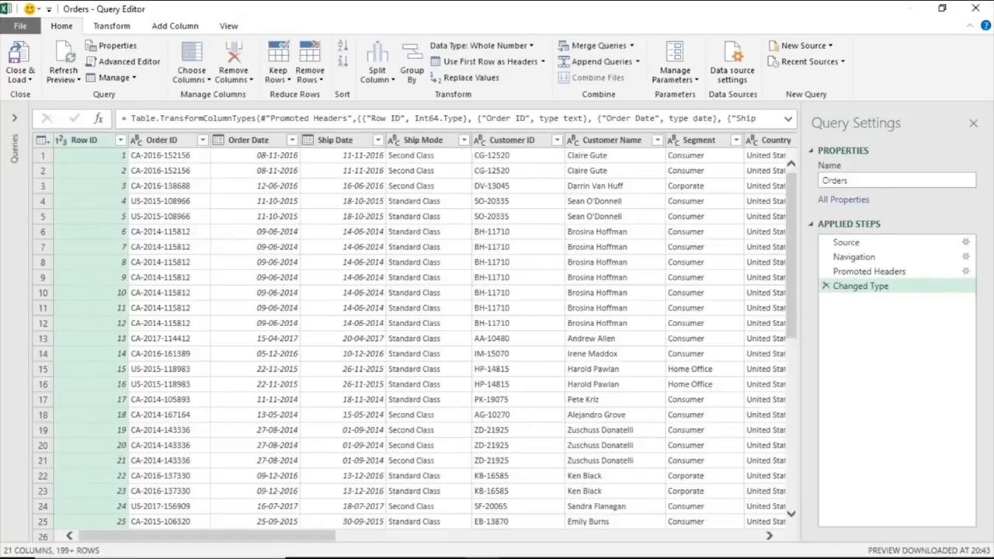
left_click(255, 216)
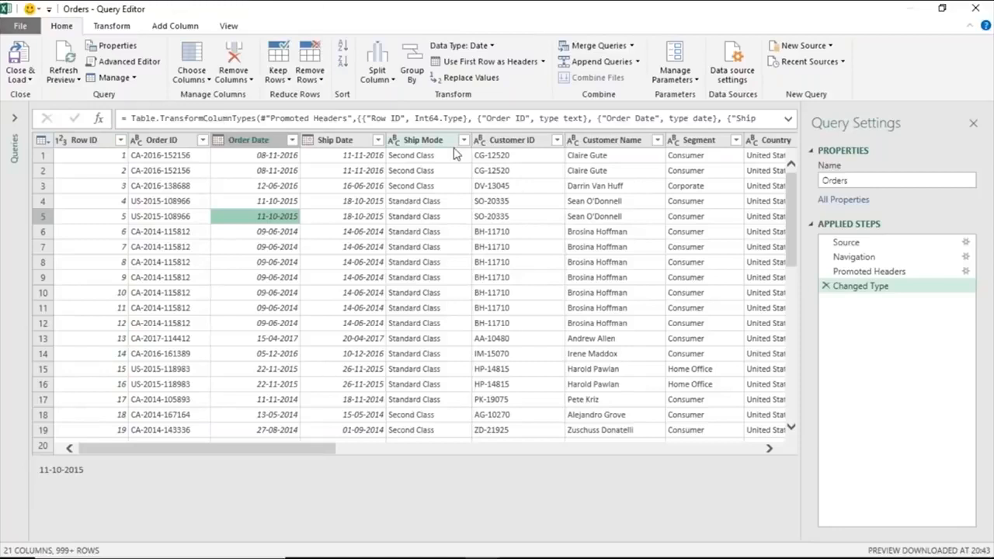
- Remove the Row ID column from the Orders query in Excel's Query Editor
left_click(13, 124)
left_click(117, 119)
right_click(162, 144)
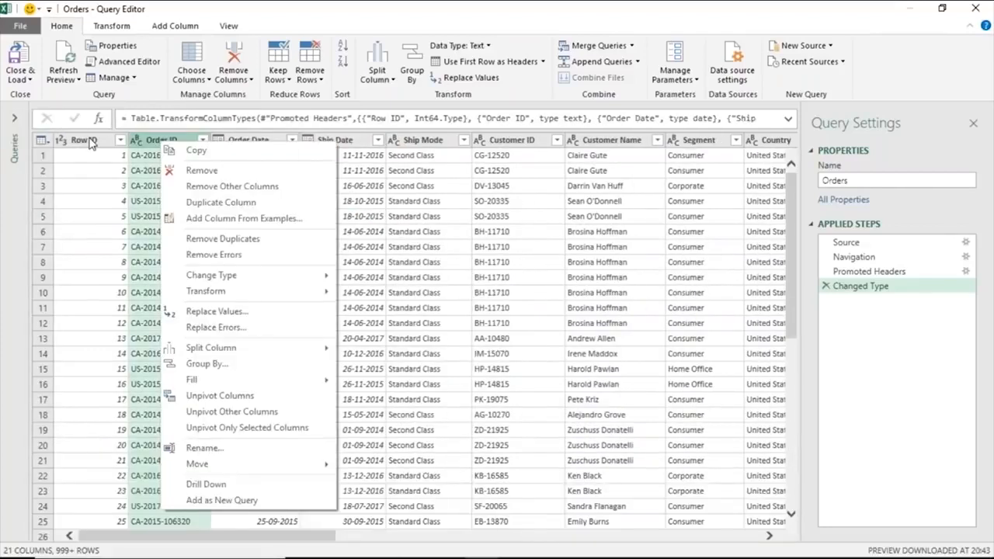
left_click(190, 166)
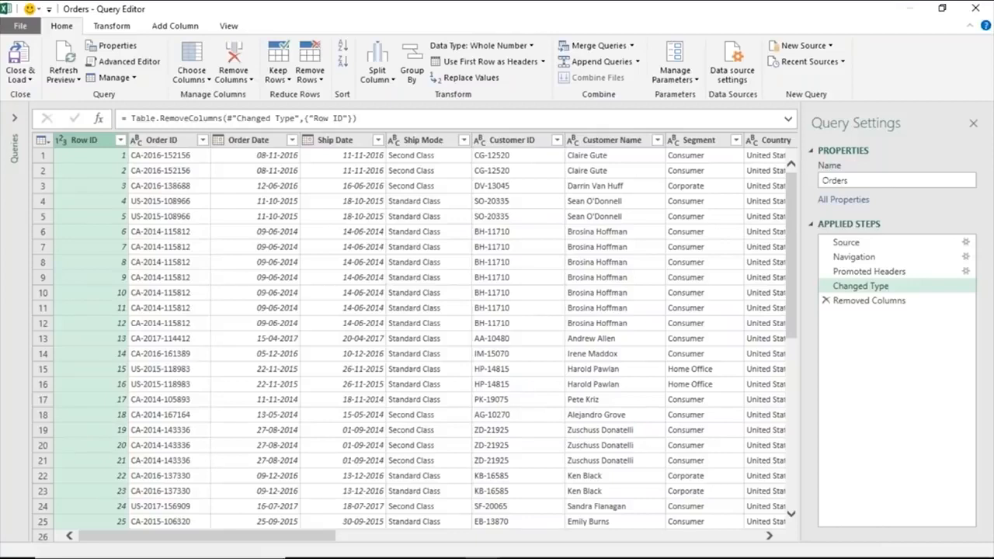
- Add a custom column named Cost, calculated as [Sales]-[Profit], to the Orders query in Excel
left_click(174, 26)
left_click(74, 66)
type("Cost")
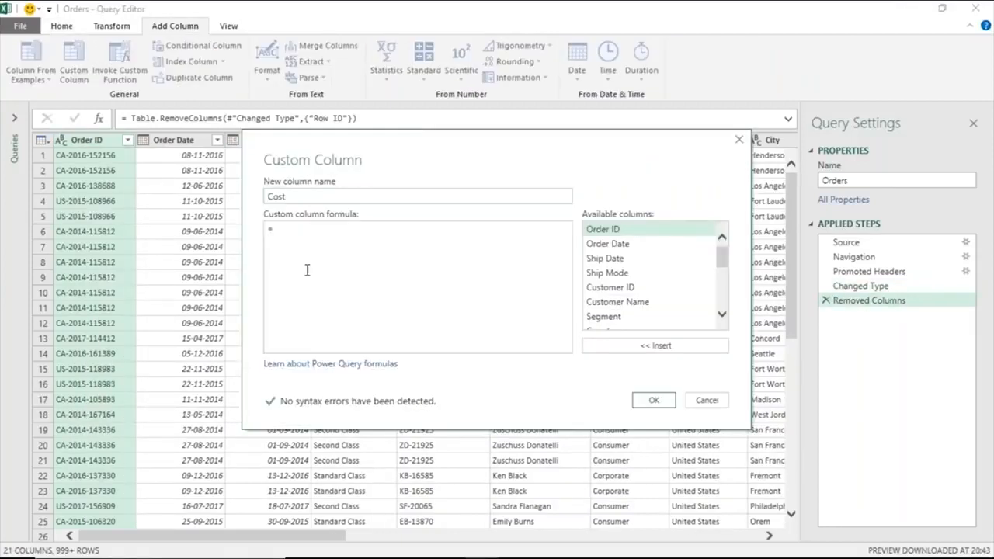
scroll(598, 326, "down", 3)
left_click(602, 281)
double_click(602, 281)
type("-")
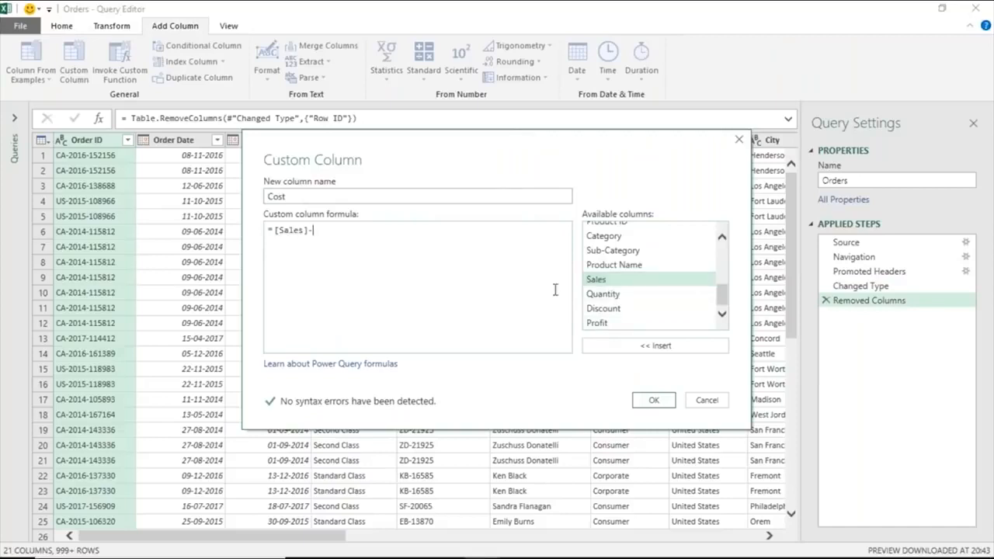
double_click(598, 322)
left_click(654, 401)
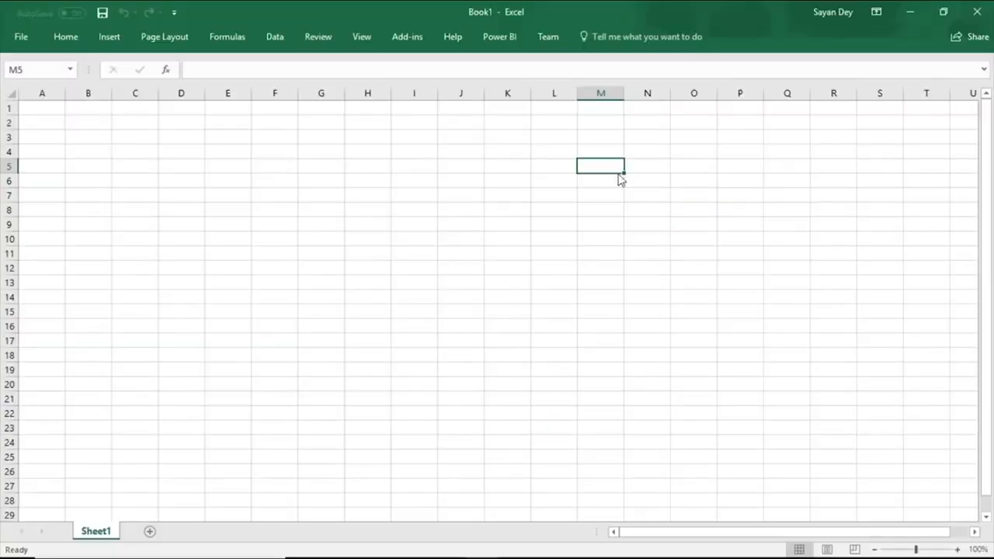
- Switch from the loaded Orders worksheet in Excel to the Power BI Desktop report page
left_click(484, 35)
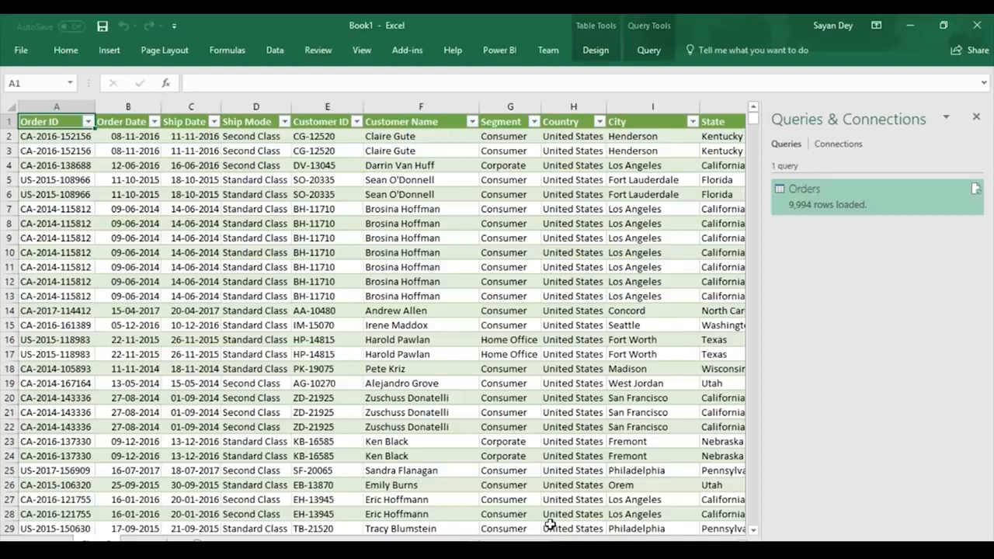
key("alt+Tab")
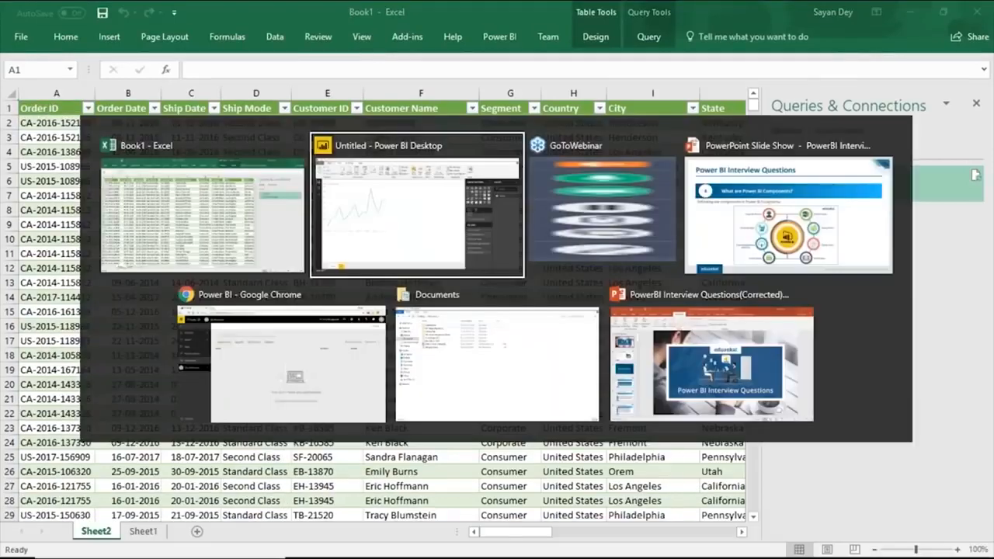
key("Tab")
key("Tab")
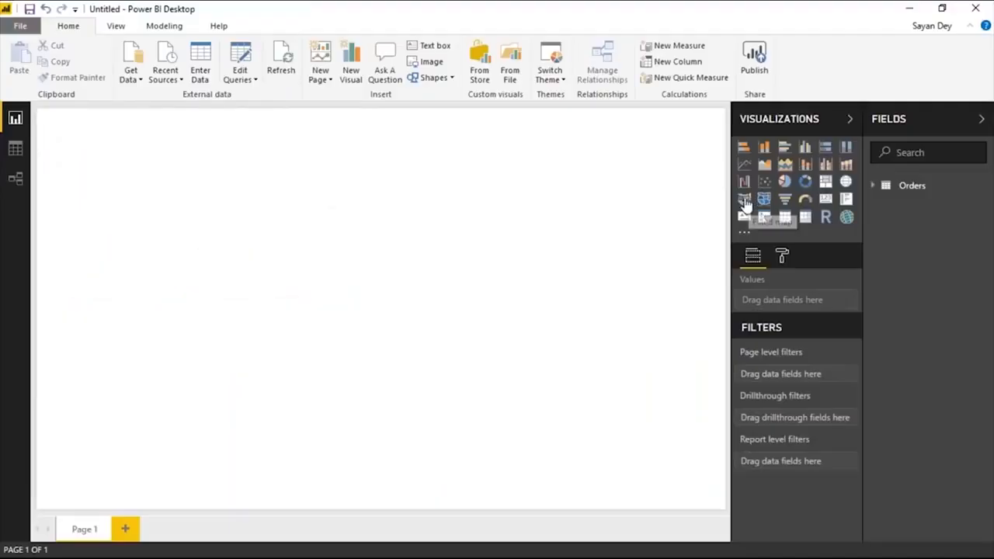
- Create a map visual from the Country, City and Sales fields of the Orders table
left_click(871, 187)
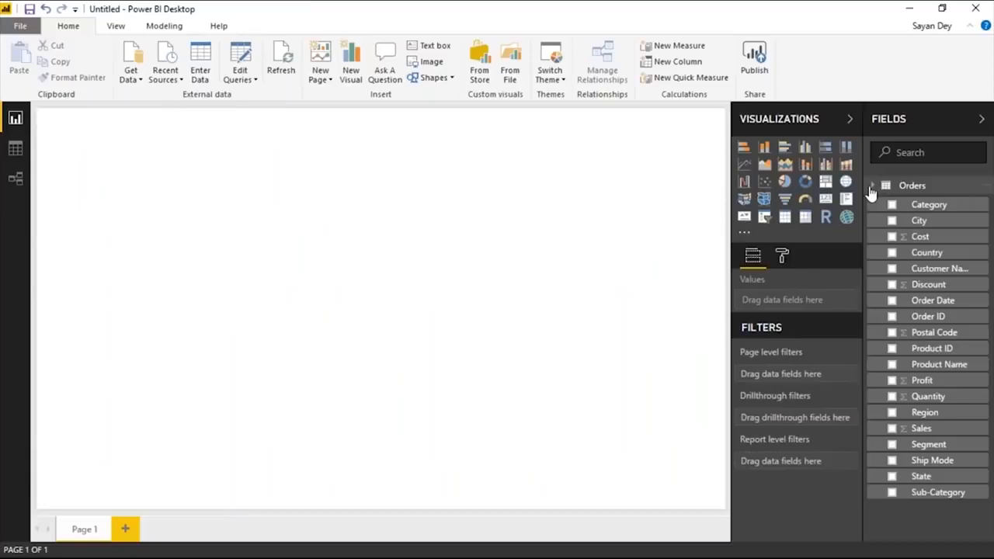
left_click(893, 253)
left_click(893, 220)
left_click(892, 428)
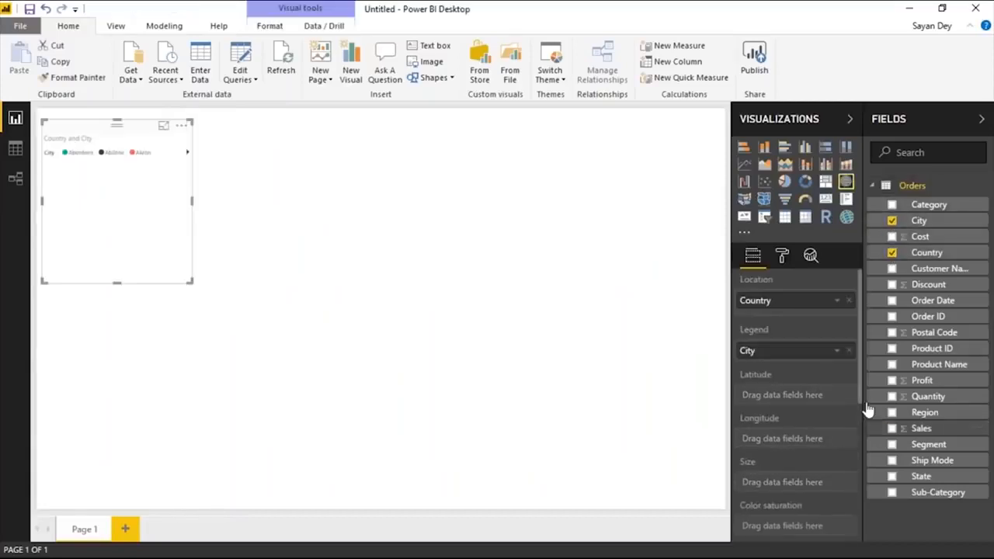
- Enlarge the map to cover most of the report page and move City from Legend to Location
left_click_drag(330, 347, 682, 502)
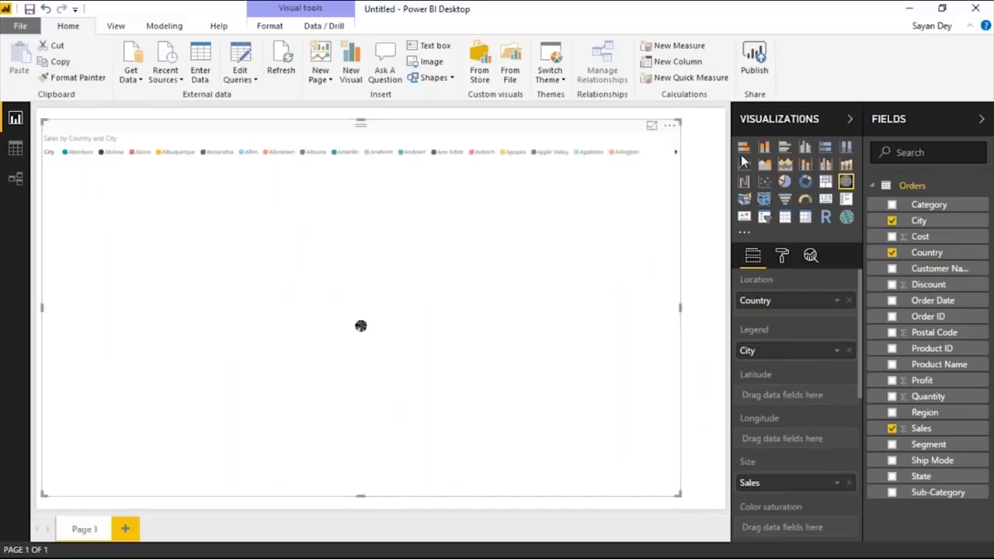
left_click_drag(747, 350, 746, 307)
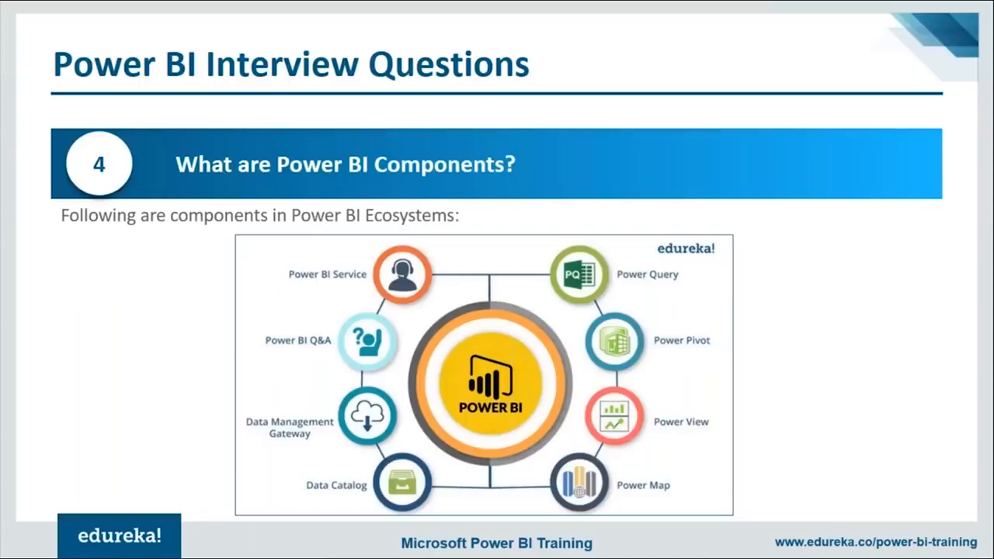
- Switch from the slide show to Power BI Desktop and delete the sales map from the report page
key("alt+Tab")
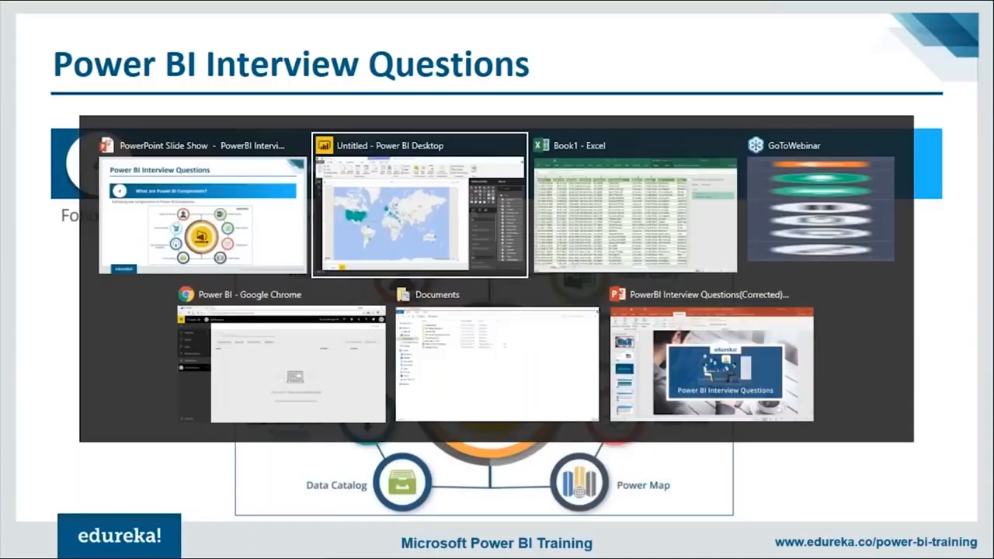
key("alt+Tab")
key("alt+Tab")
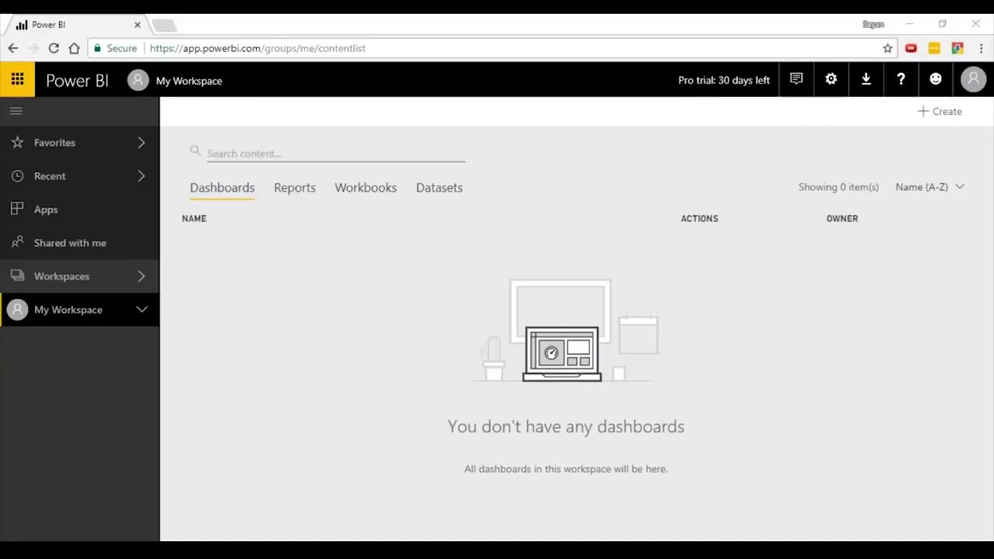
key("alt+Tab")
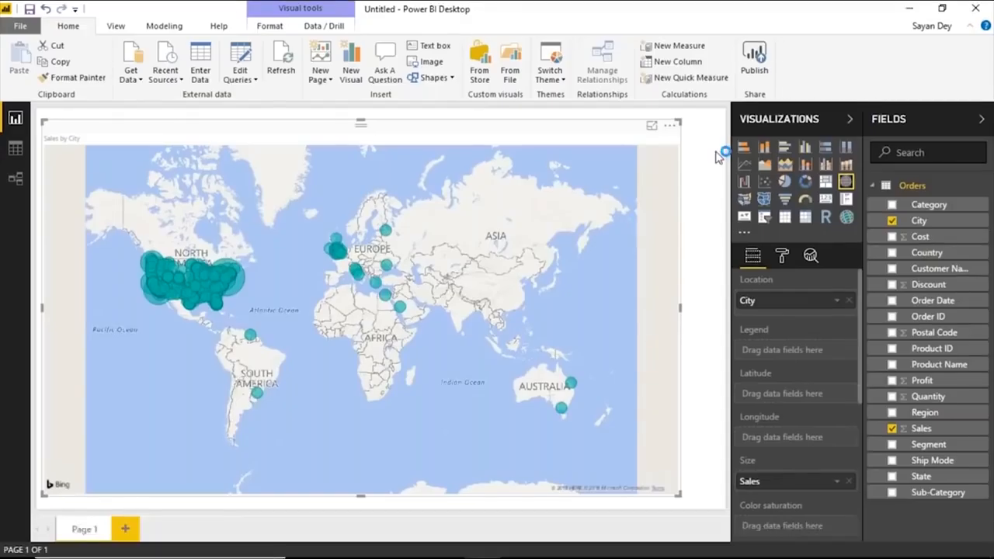
key("Delete")
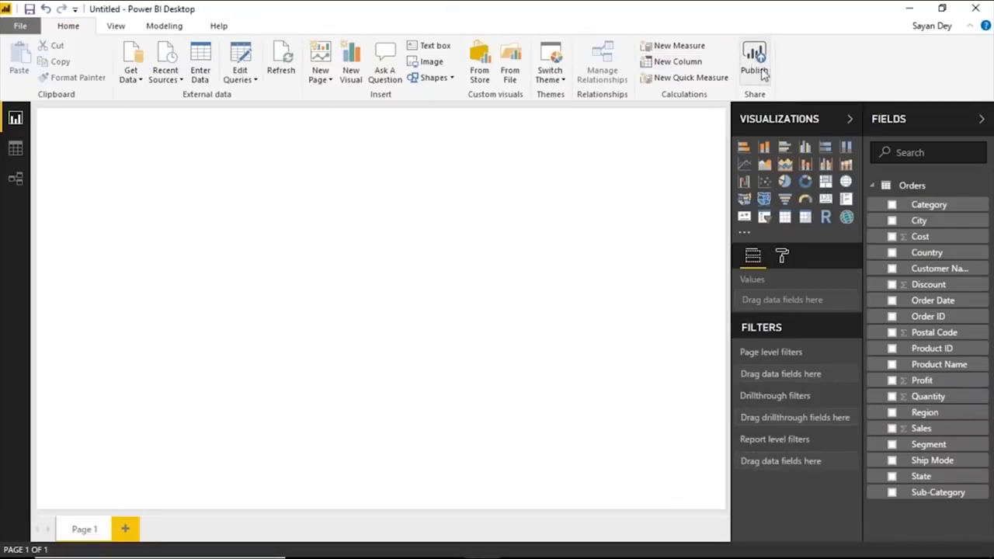
- Create an enlarged line chart of Sales by Order Date, expanded to the Year and Quarter level
left_click(923, 429)
left_click(894, 300)
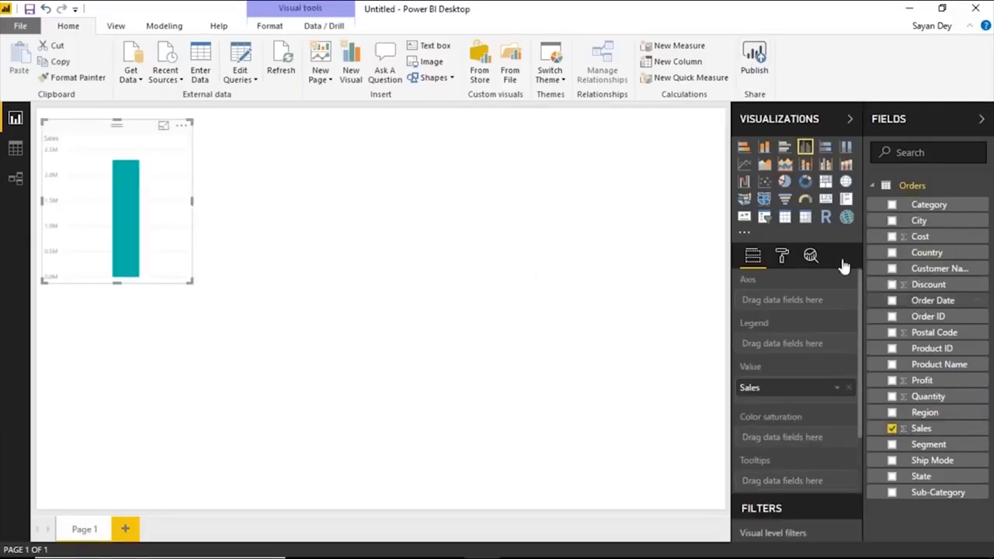
left_click_drag(192, 282, 597, 417)
left_click(745, 164)
left_click(84, 127)
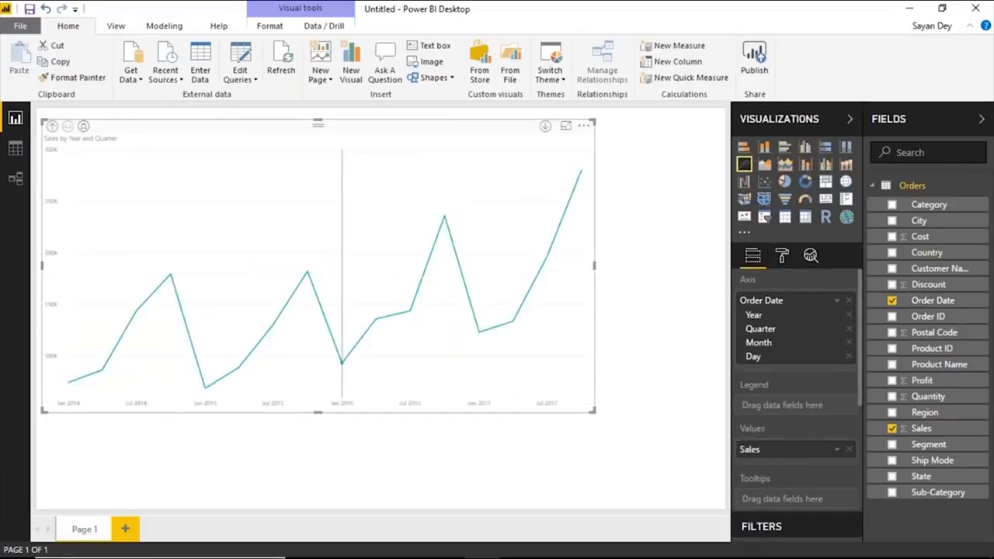
- Save the report as Demo in the PowerBI folder, using the Power BI file (*.pbix) type
left_click(29, 9)
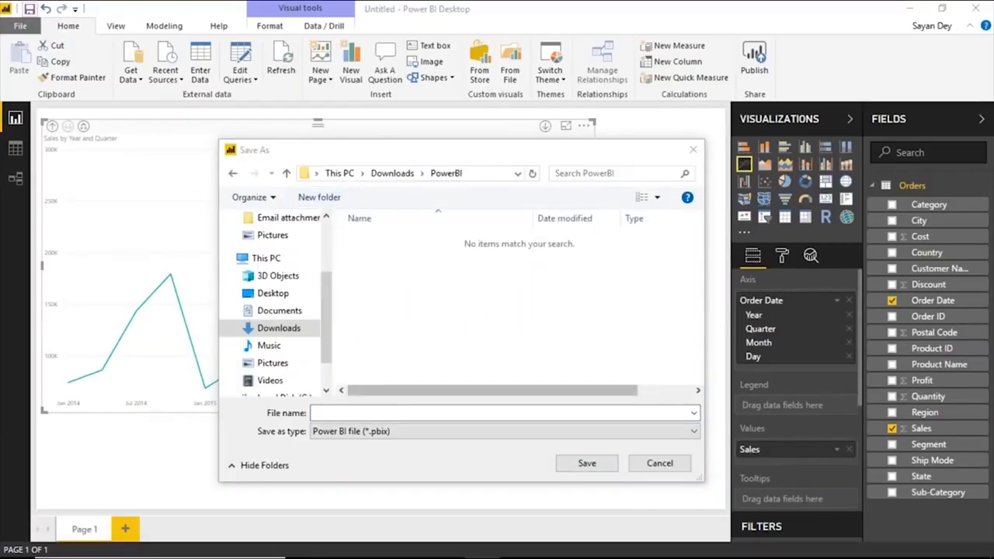
type("Demo")
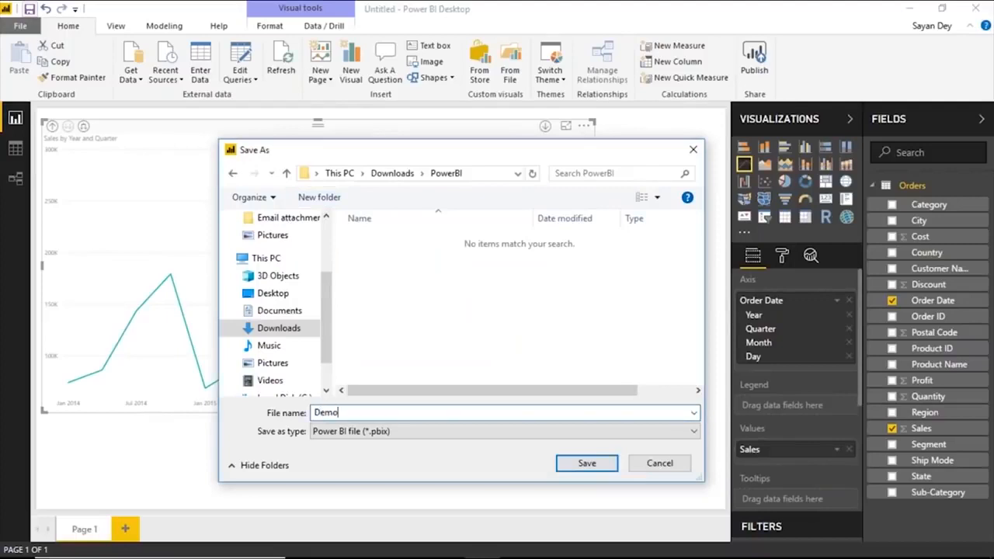
left_click(395, 432)
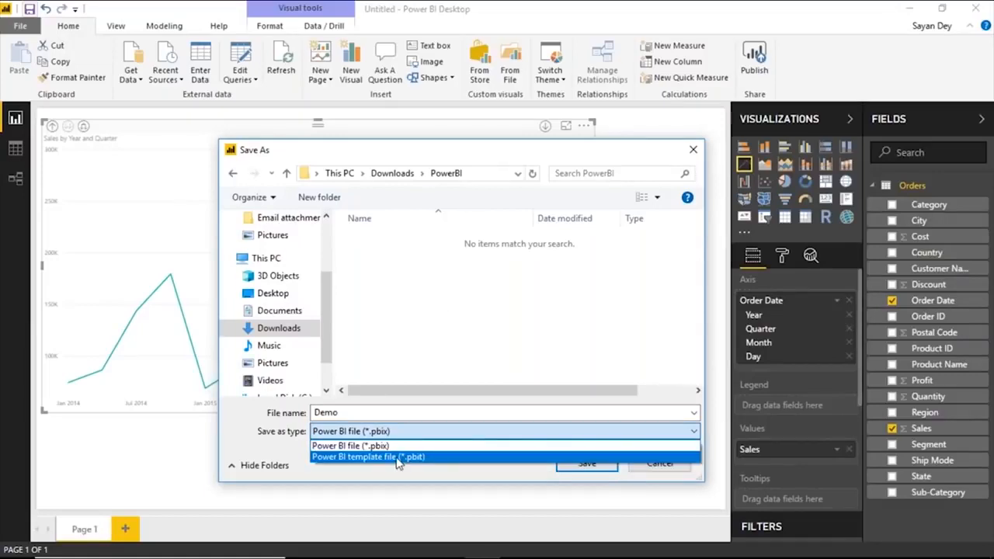
left_click(412, 322)
double_click(392, 412)
left_click(393, 413)
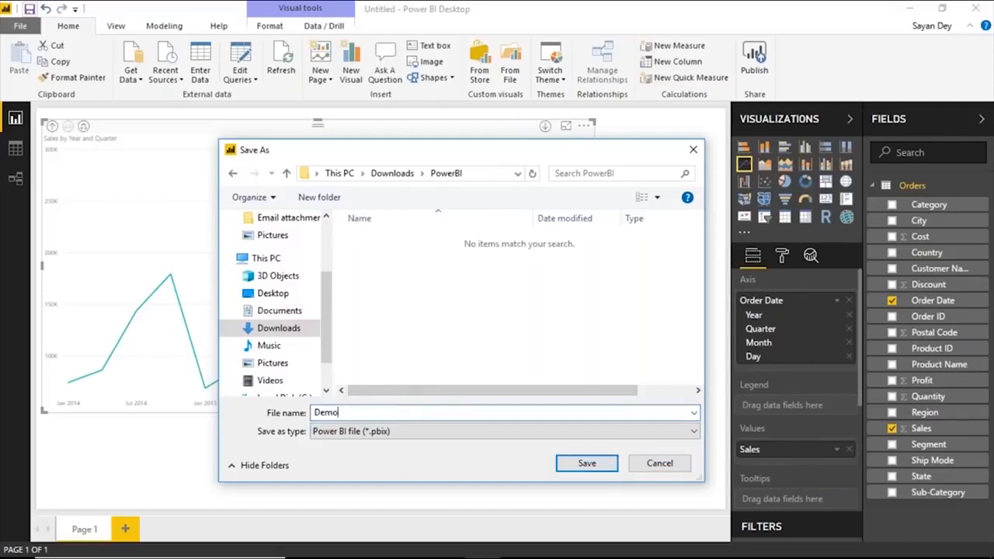
left_click(581, 463)
- Publish the Demo report to My Workspace in the Power BI service and close the publishing dialog
left_click(759, 67)
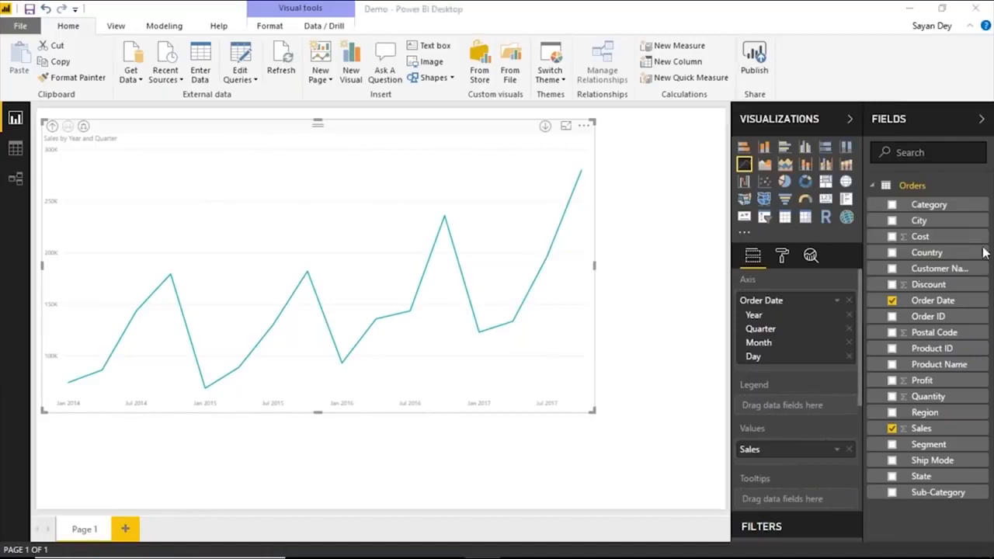
left_click(372, 229)
left_click(616, 373)
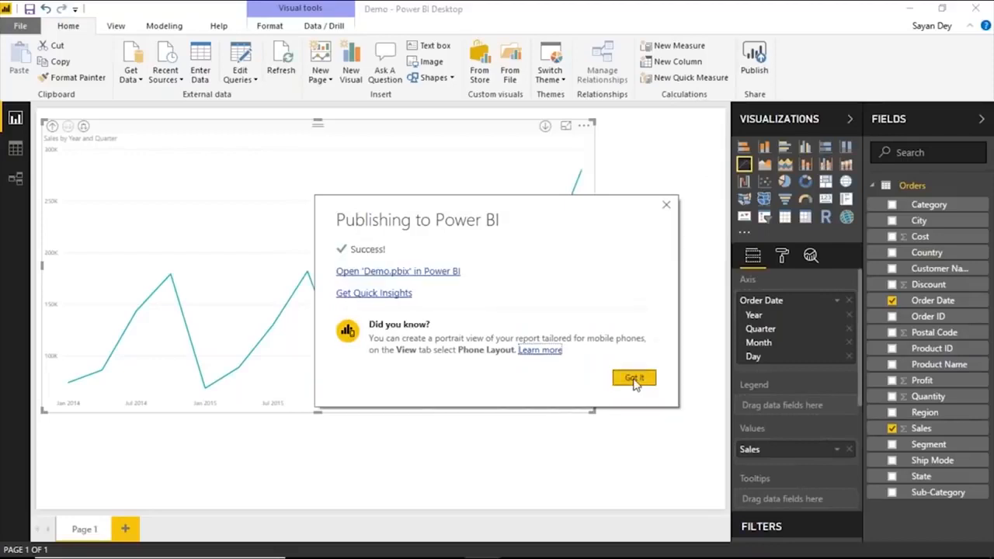
left_click(636, 376)
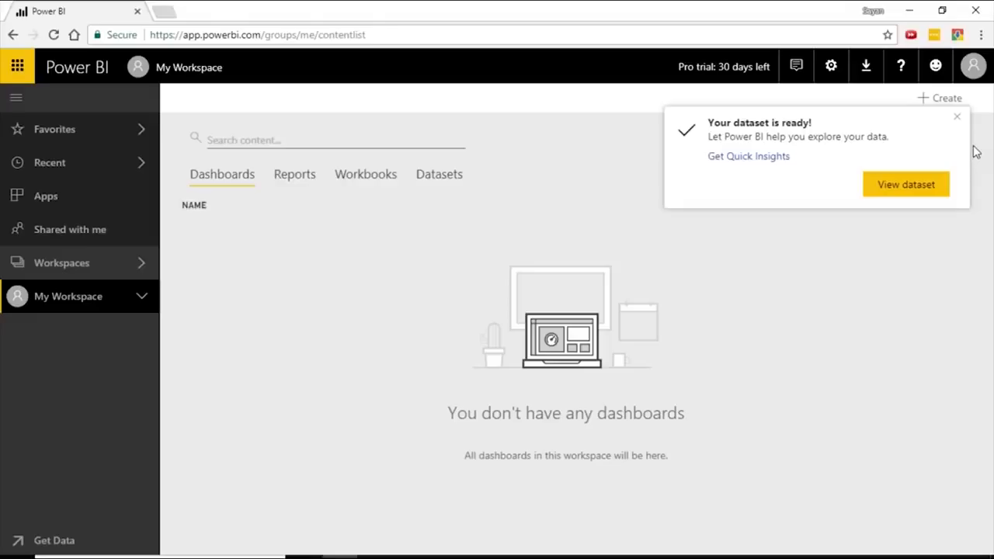
- Dismiss the dataset notification in the Power BI service and open the Demo report from My Workspace
left_click(958, 116)
left_click(132, 307)
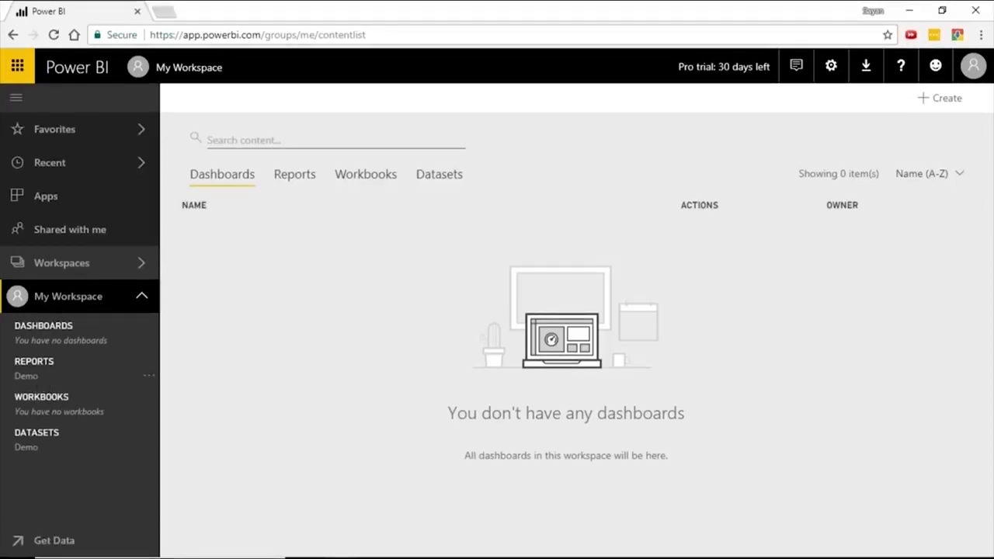
left_click(104, 364)
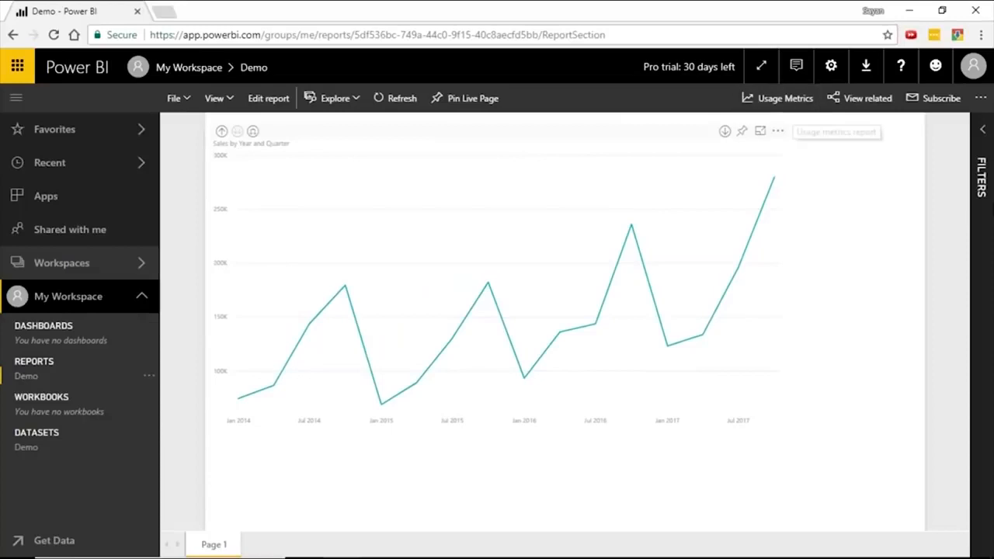
- Pin the Sales by Year and Quarter chart to a new dashboard named Demo
left_click(743, 136)
left_click(547, 330)
type("D")
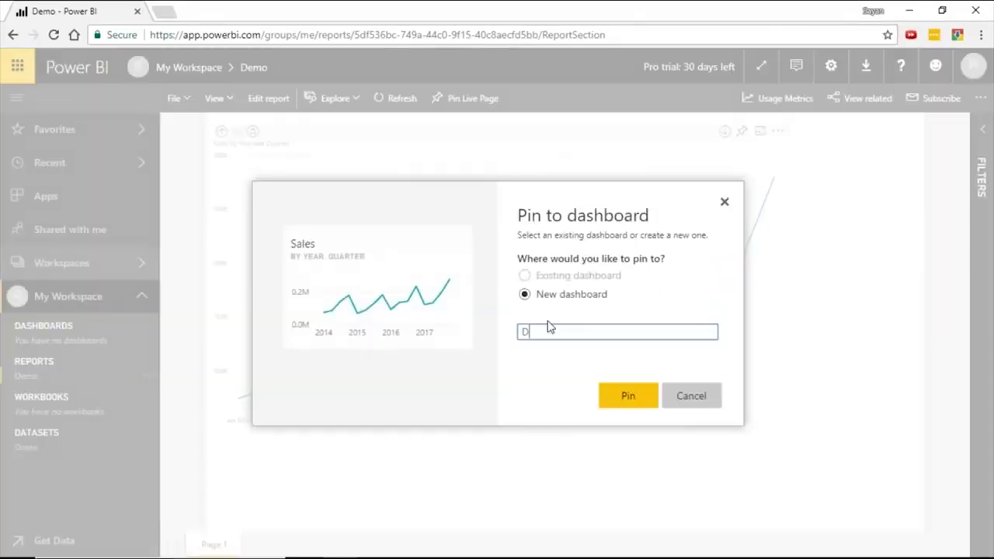
type("emo")
left_click(629, 396)
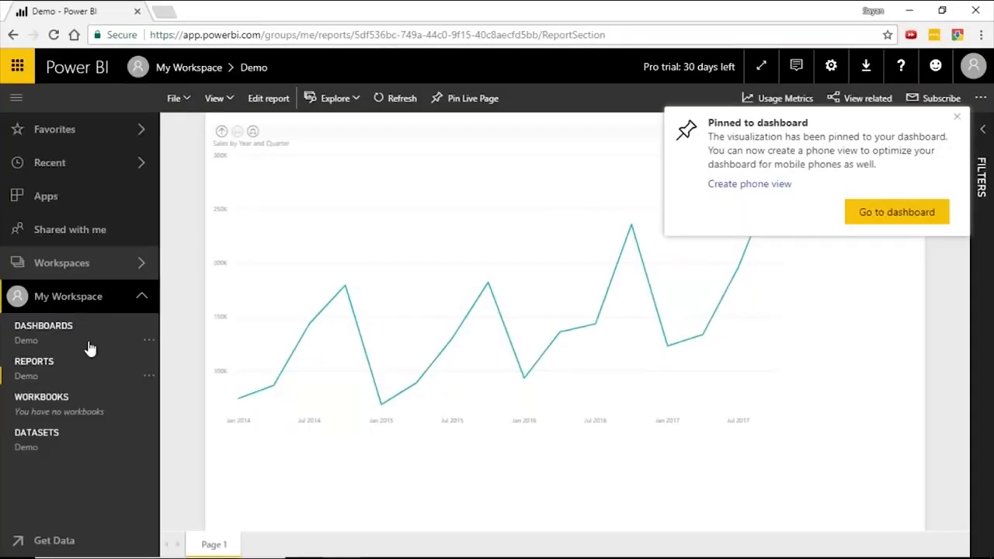
- Open the Demo dashboard and look at its sharing options and the notification center
left_click(89, 343)
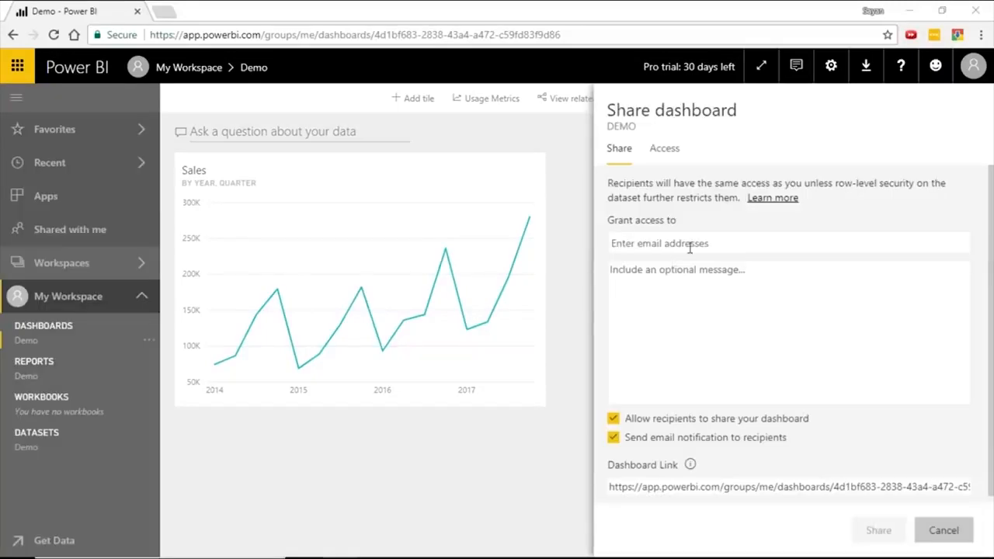
left_click(690, 243)
left_click(760, 270)
left_click(573, 157)
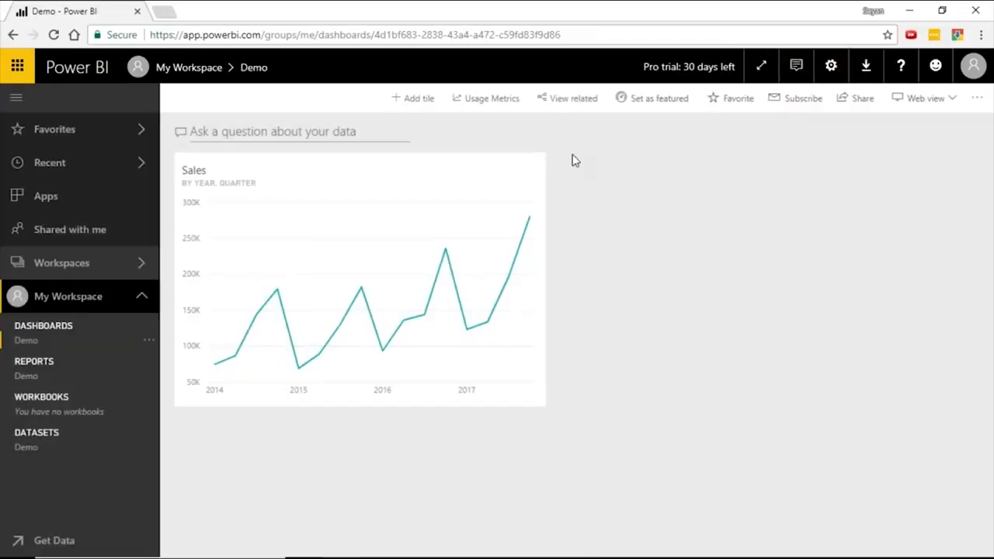
left_click(797, 69)
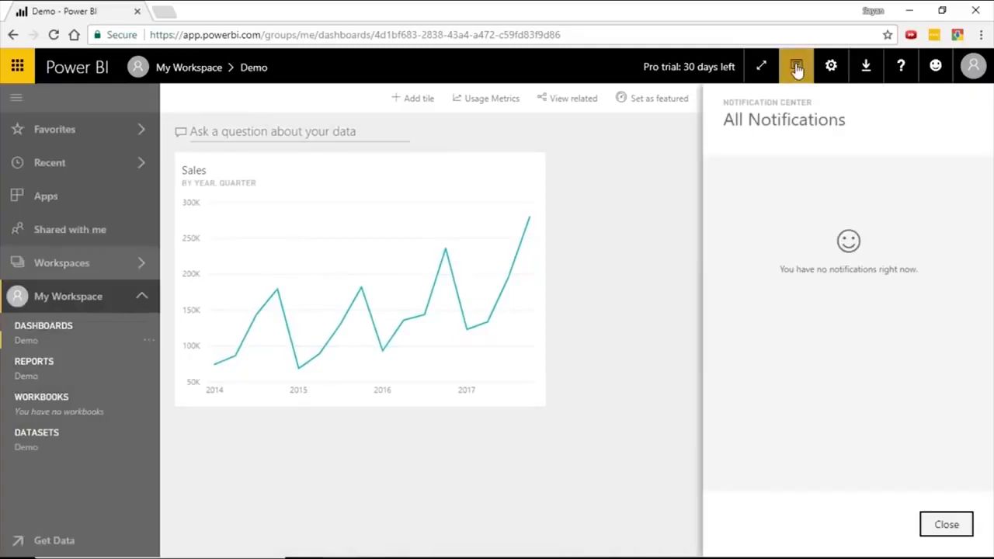
left_click(797, 68)
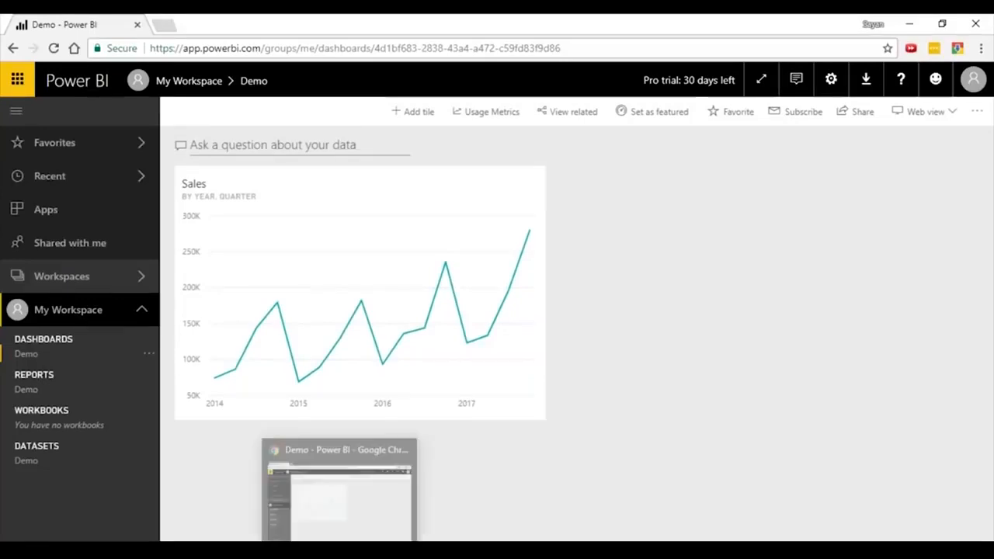
- Switch back to the PowerPoint slide show and advance to question 5 on Power BI data sources
mouse_move(364, 550)
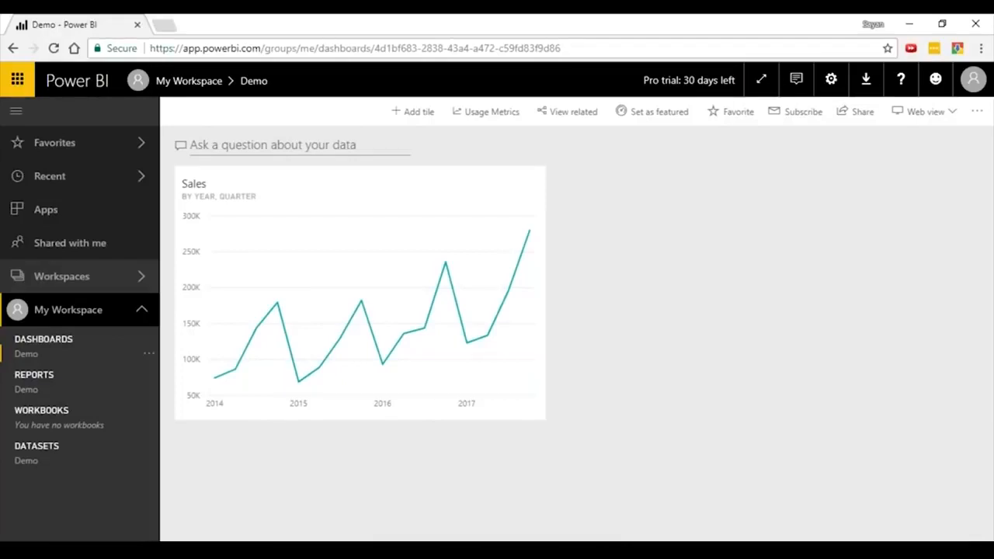
key("alt+Tab")
key("Tab")
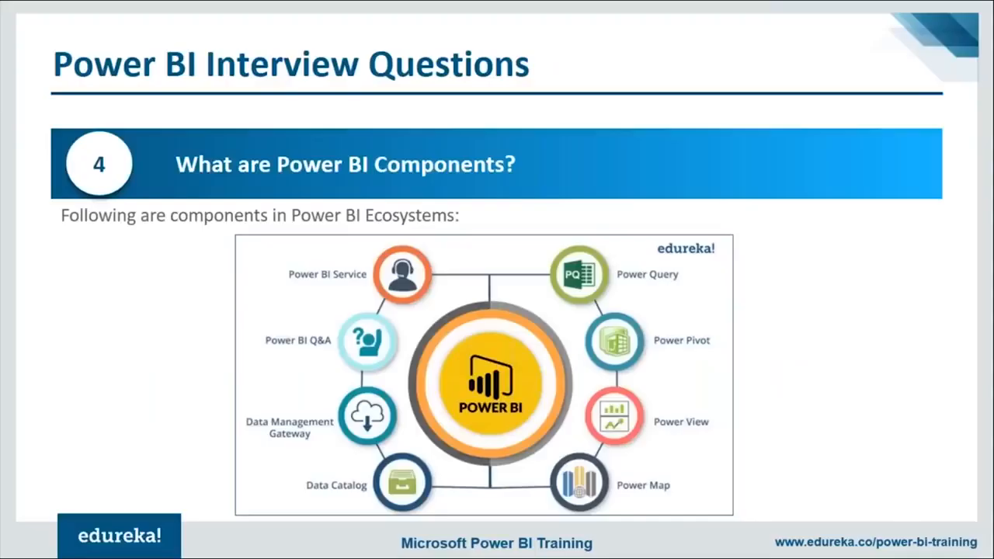
key("Right")
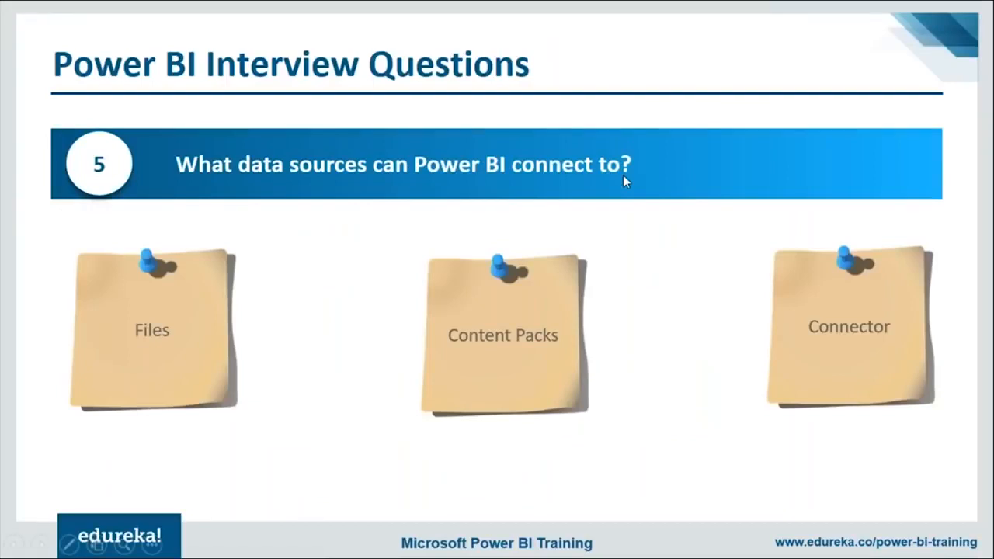
- Switch to Power BI Desktop and browse the Get Data connectors under File, Database, Other and Online Services
key("alt+Tab")
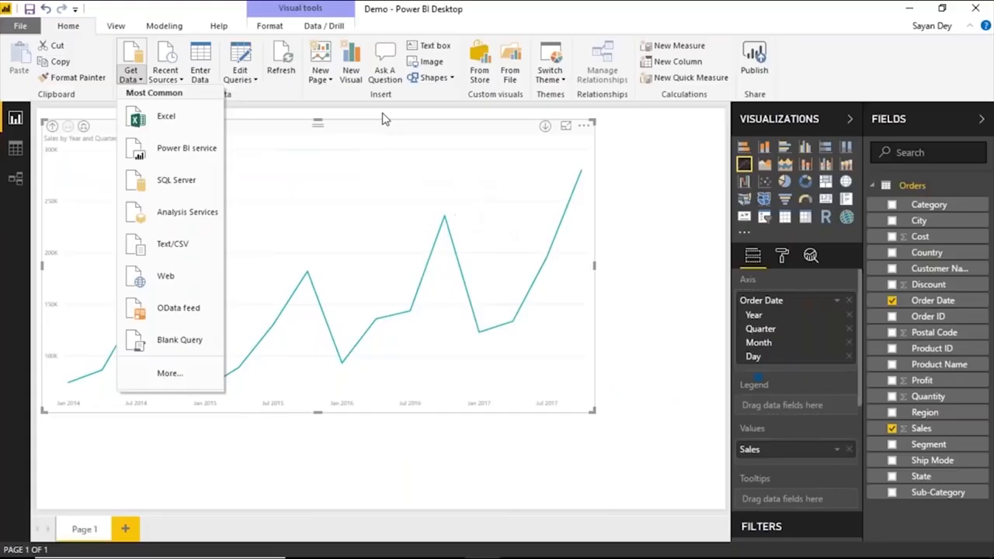
left_click(170, 373)
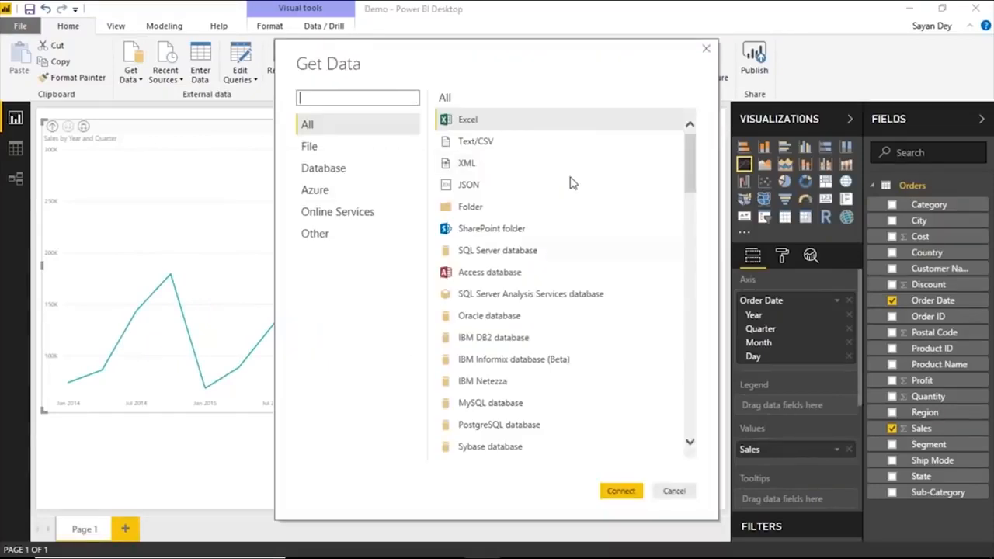
left_click(343, 148)
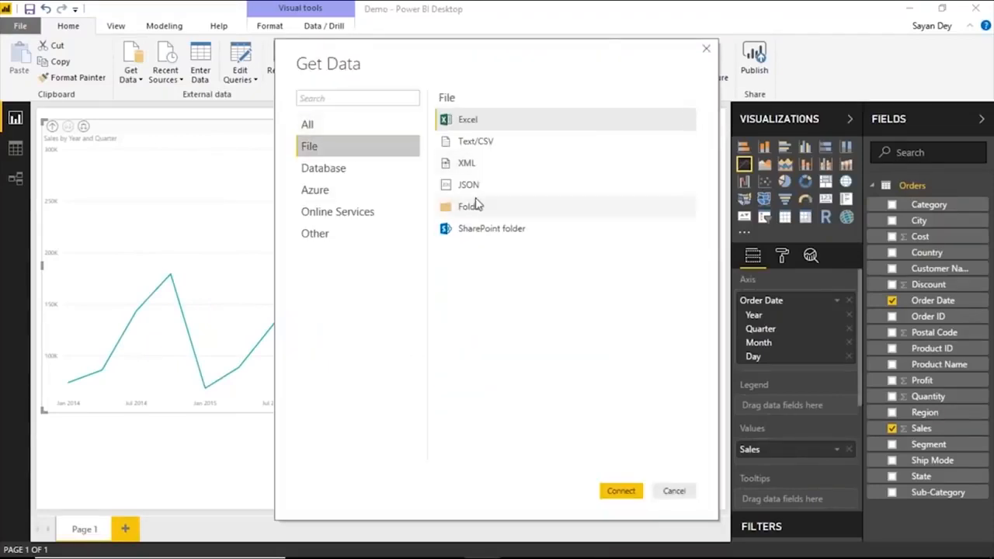
left_click(340, 168)
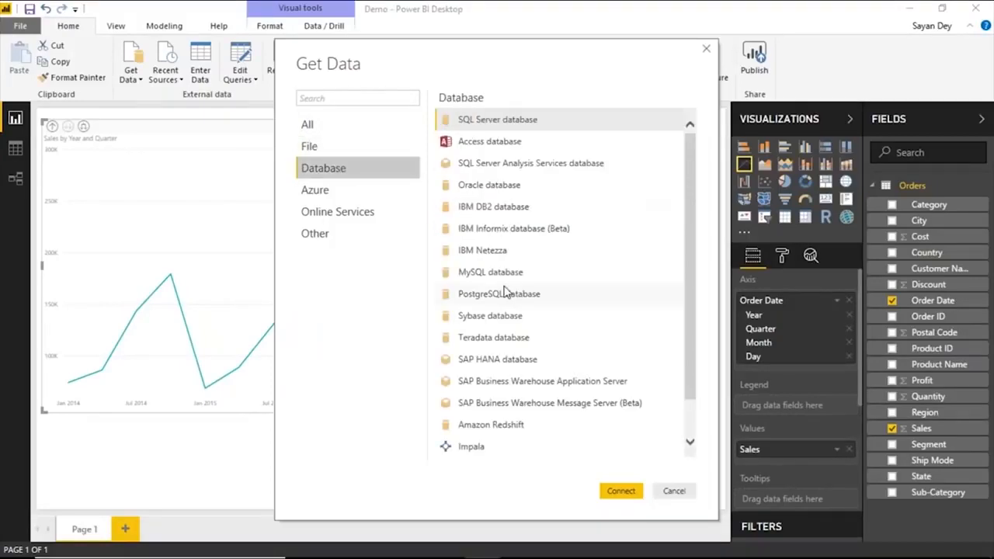
scroll(504, 290, "down", 1)
scroll(520, 264, "up", 1)
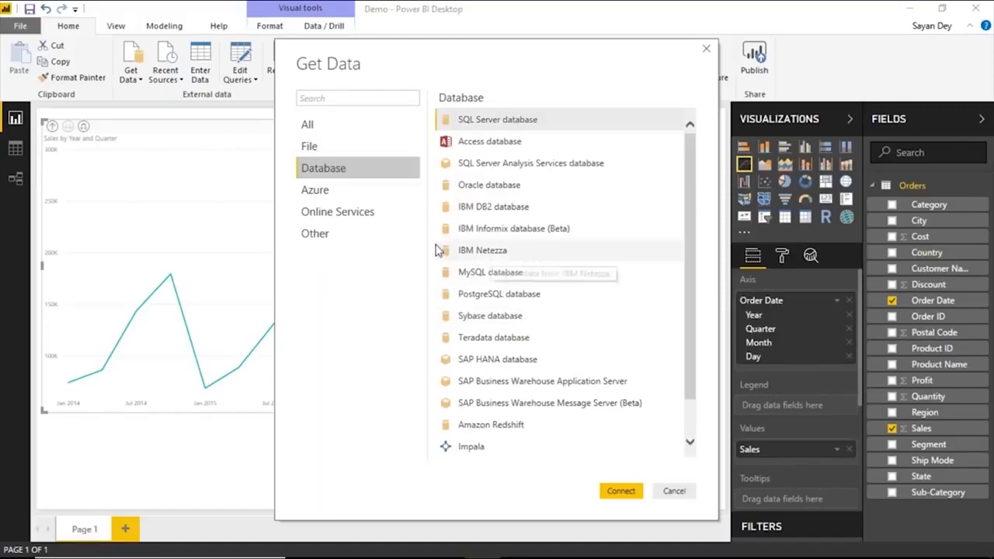
left_click(350, 234)
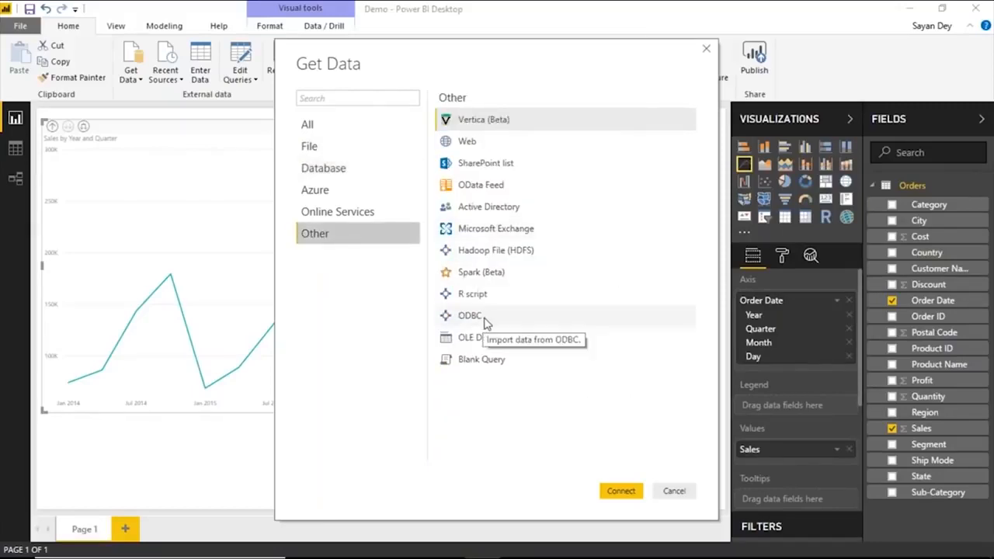
left_click(354, 217)
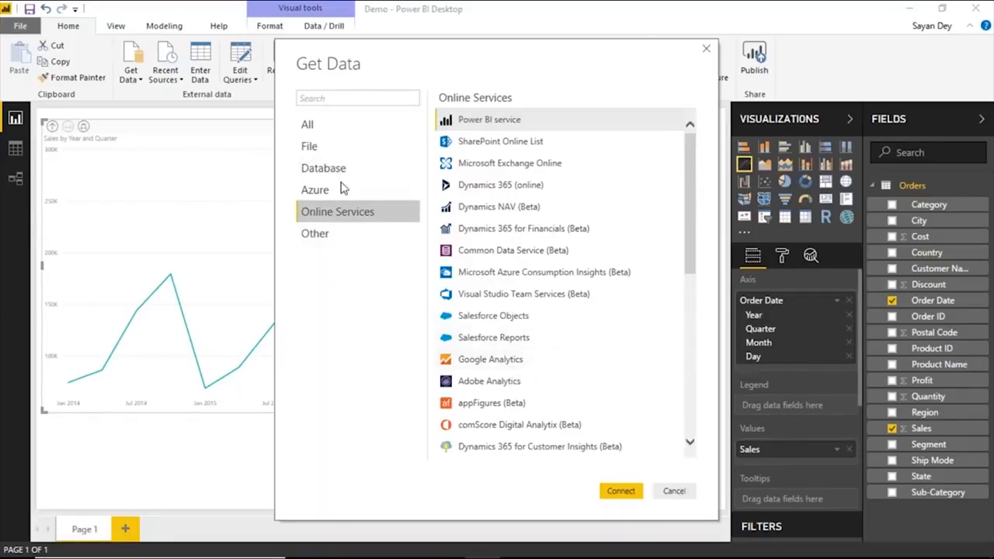
scroll(539, 326, "down", 2)
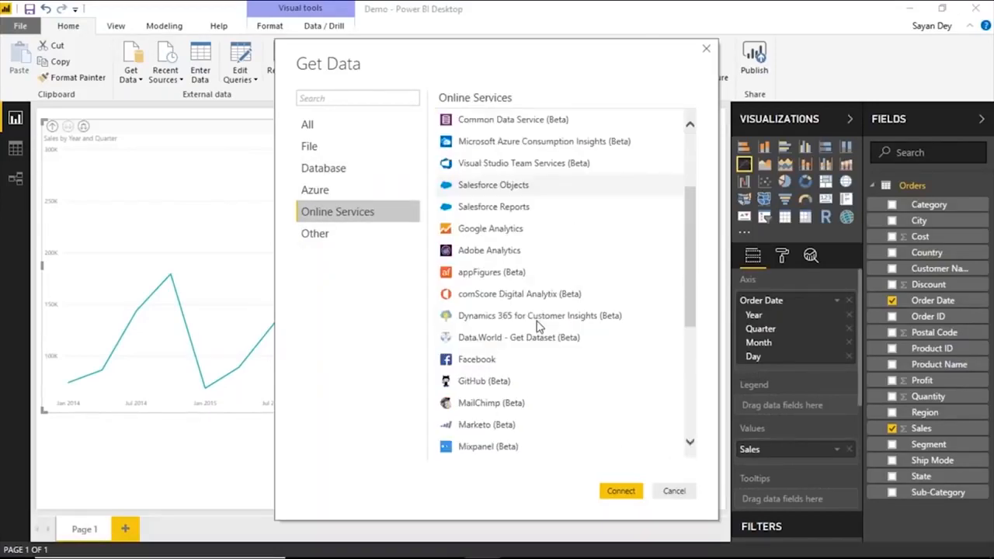
scroll(538, 326, "down", 5)
- Start a Web connection from the Other category of Get Data
left_click(365, 236)
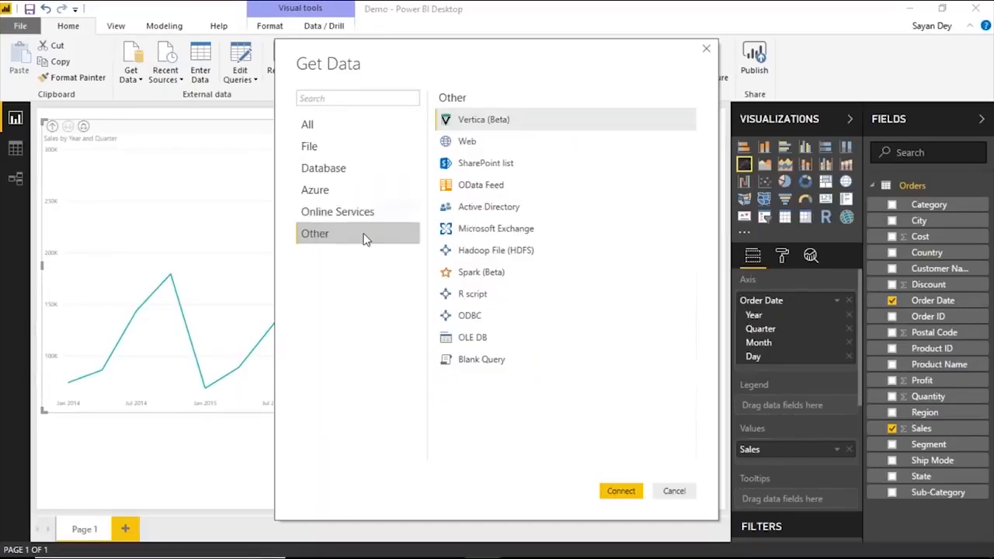
left_click(468, 143)
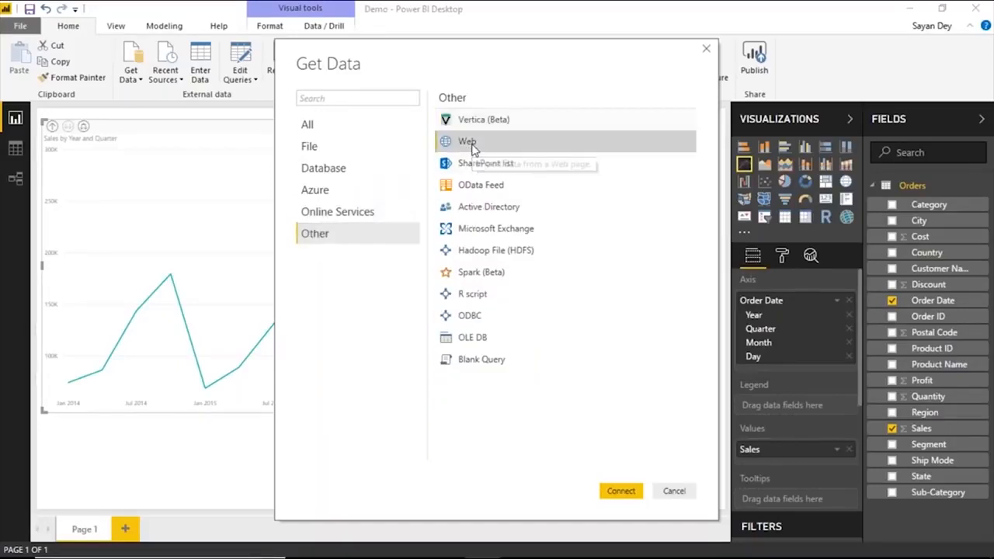
left_click(631, 493)
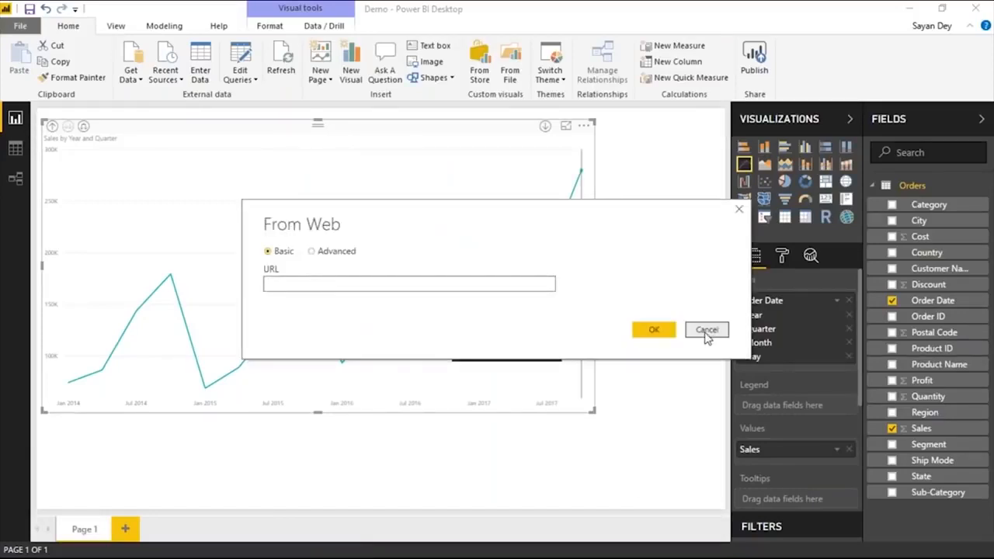
key("alt+Tab")
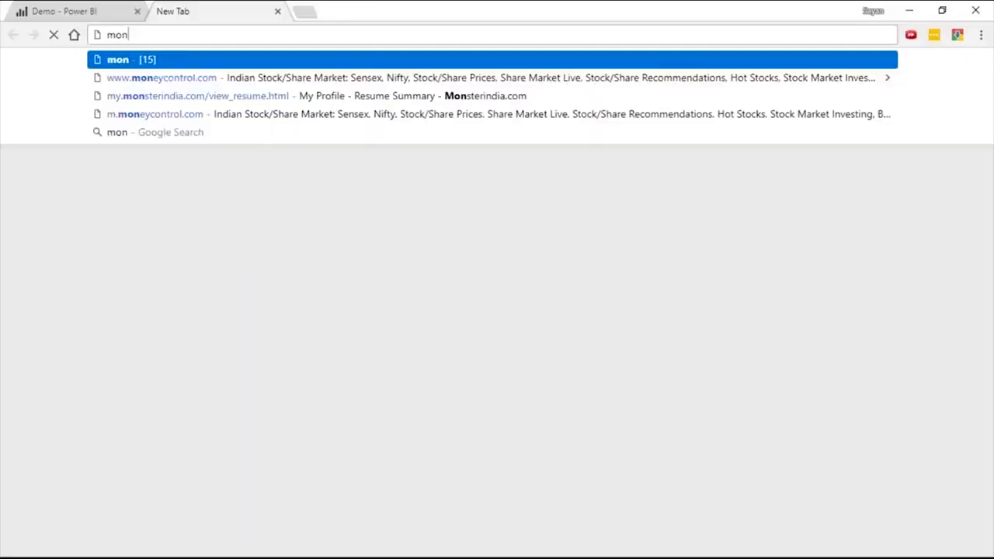
key("Down")
key("Return")
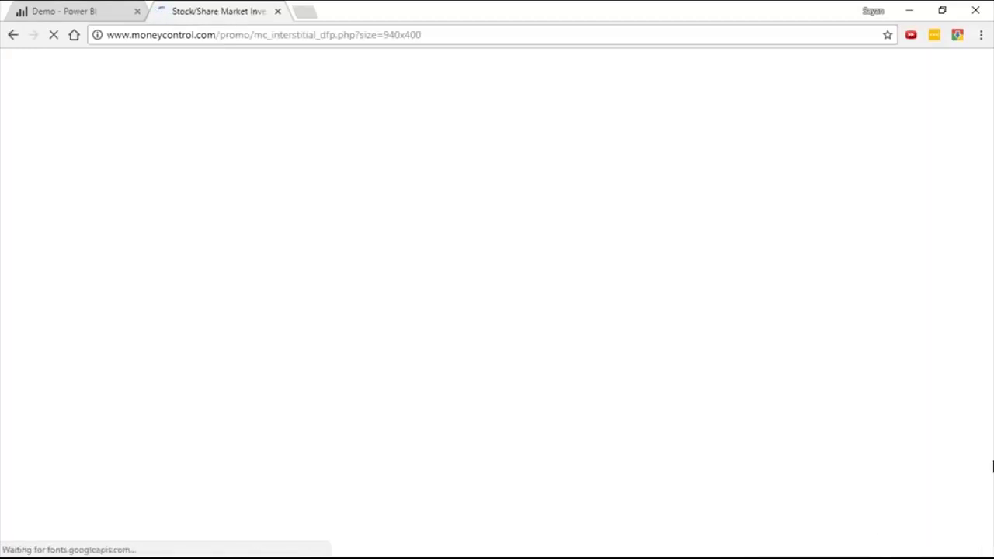
left_click(581, 194)
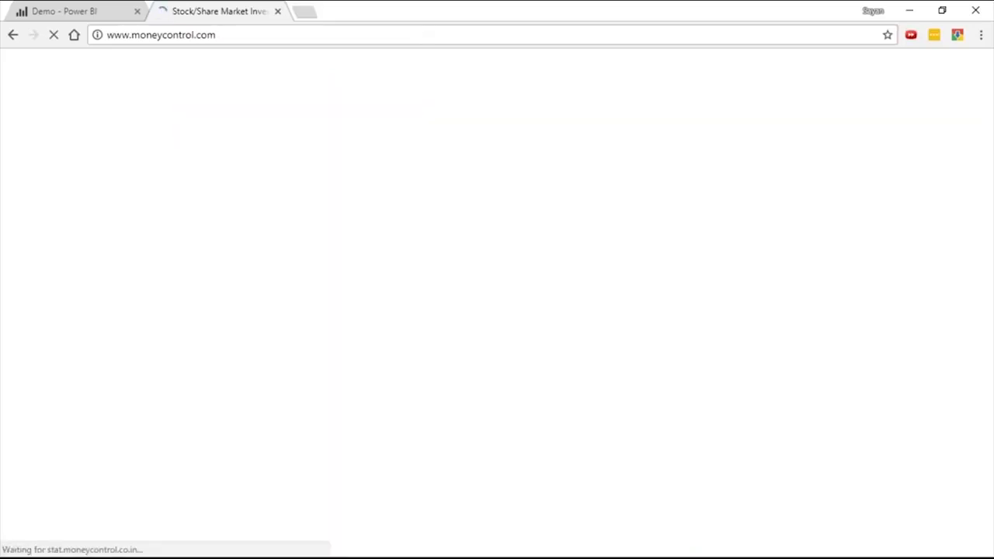
left_click(161, 35)
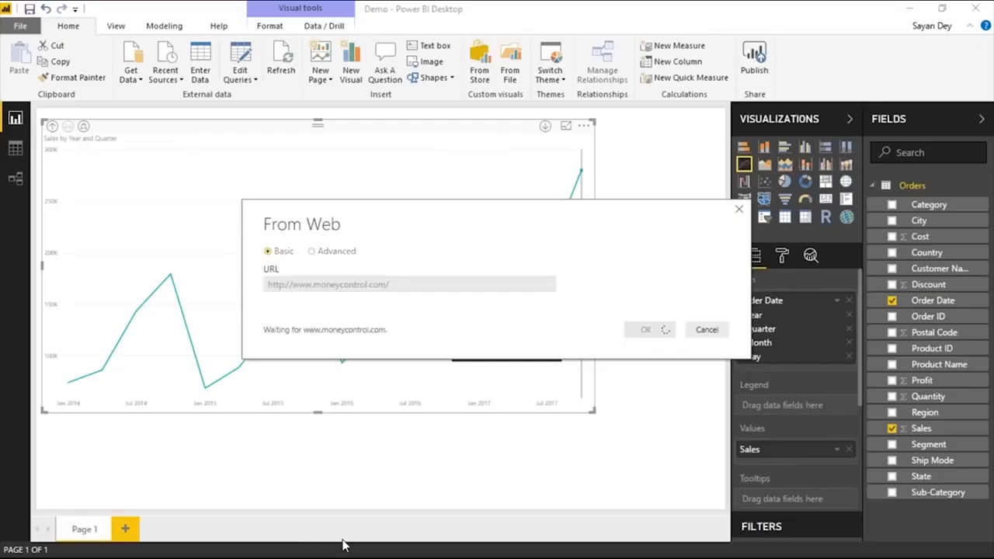
- View the moneycontrol.com source in the Navigator's Web View, check the Demo dashboard in Chrome, and return to Power BI Desktop
key("alt+Tab")
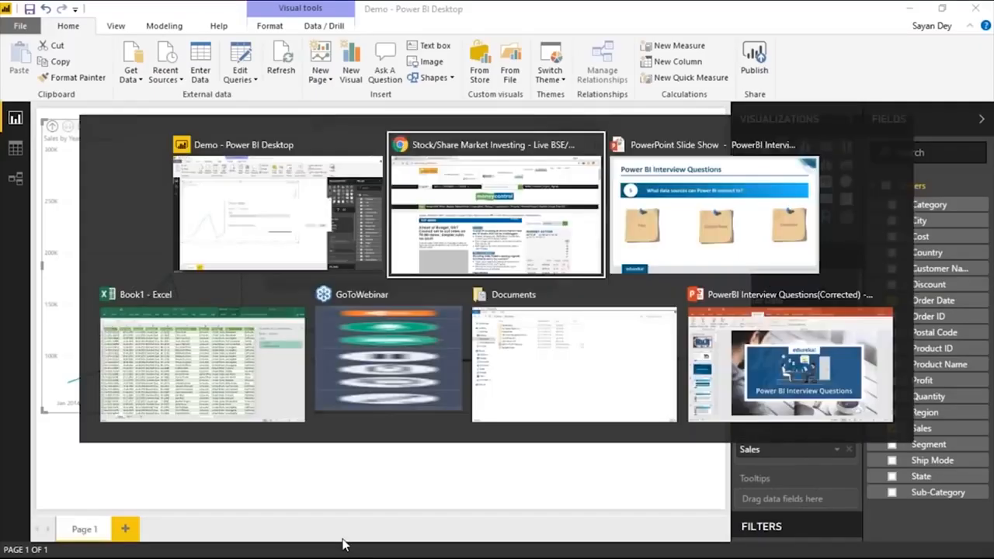
key("Escape")
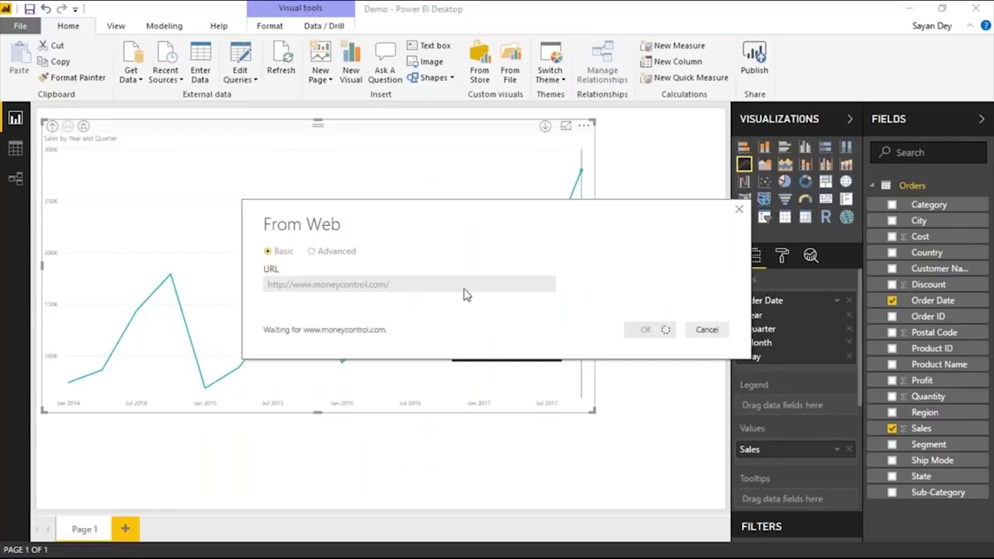
left_click(739, 209)
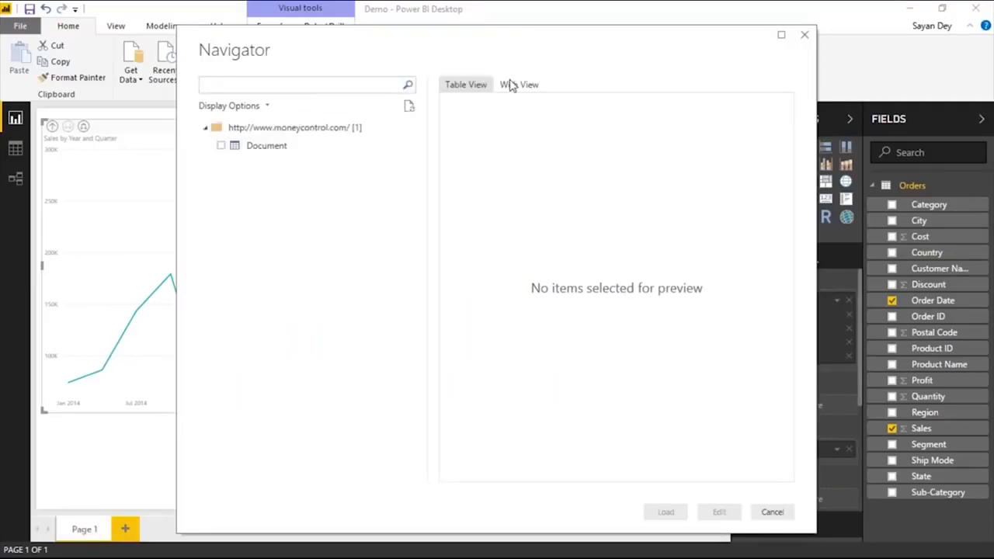
left_click(511, 85)
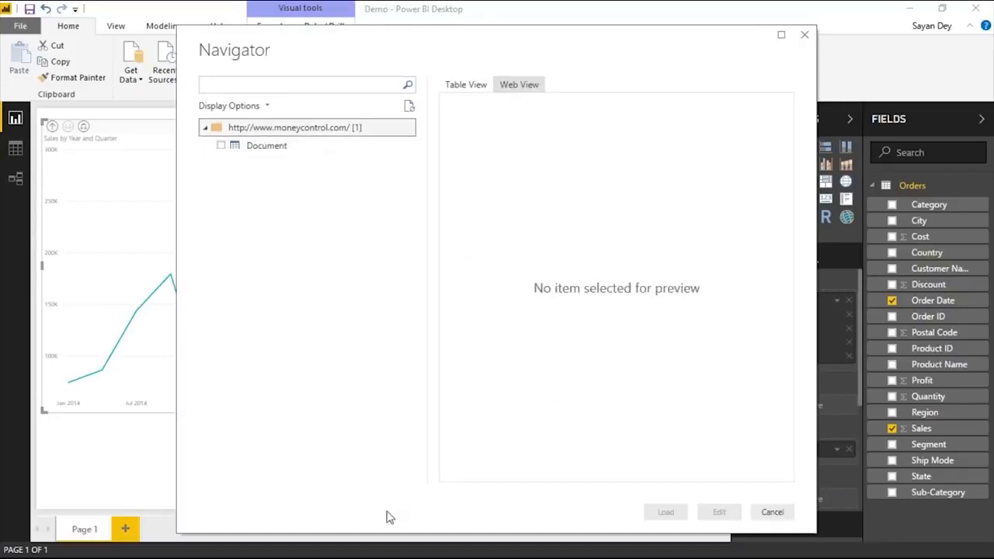
key("alt+Tab")
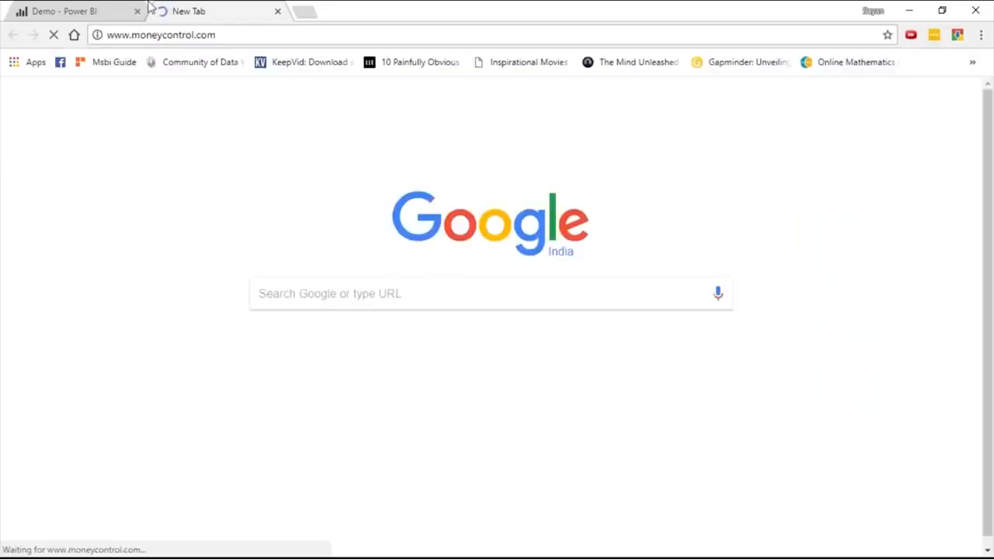
left_click(106, 9)
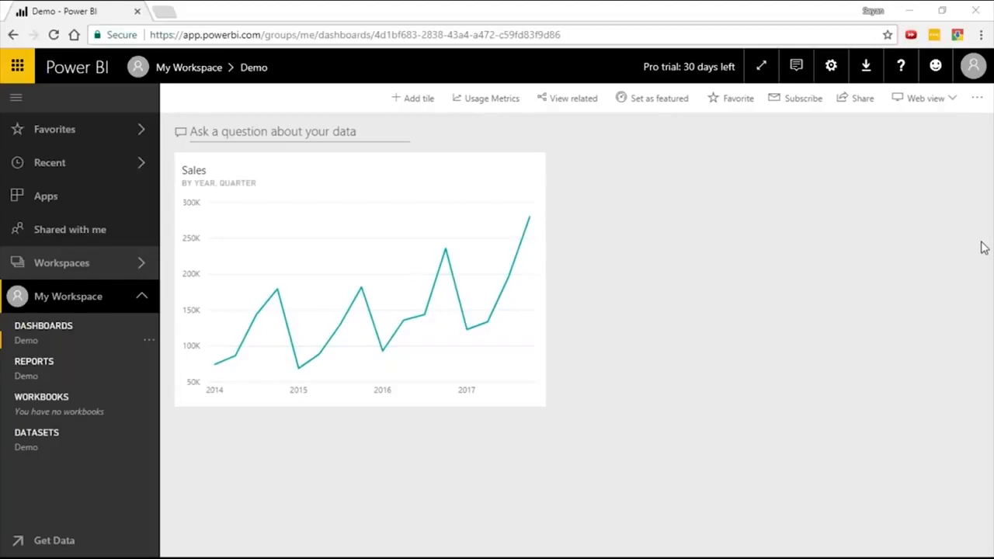
key("alt+Tab")
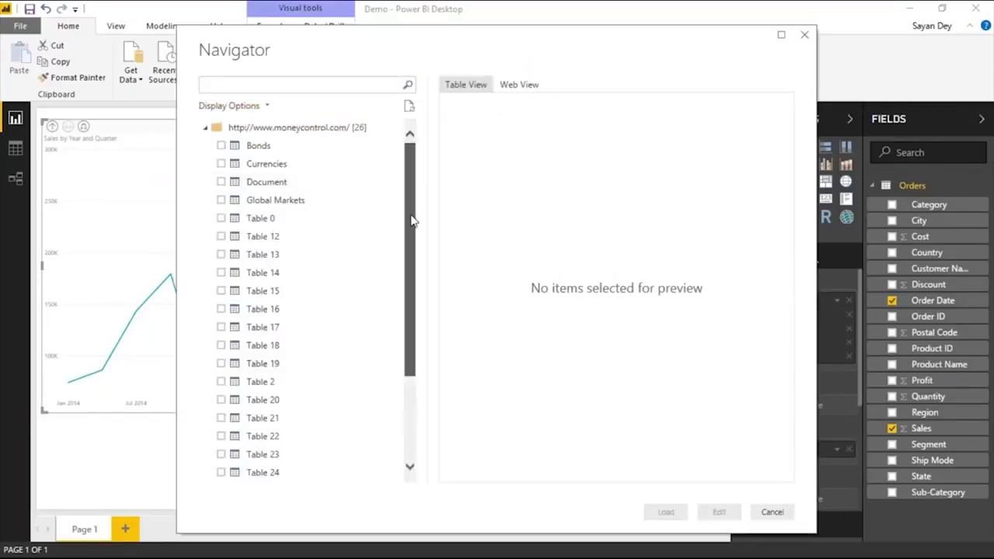
- Look through the tables found at moneycontrol.com and select the Bonds table
left_click_drag(412, 221, 411, 309)
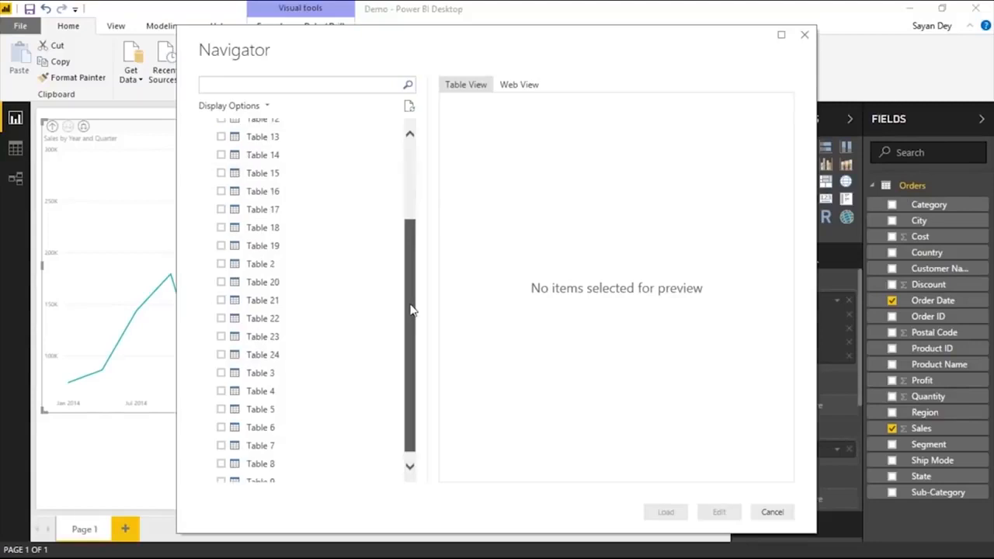
left_click_drag(412, 309, 277, 326)
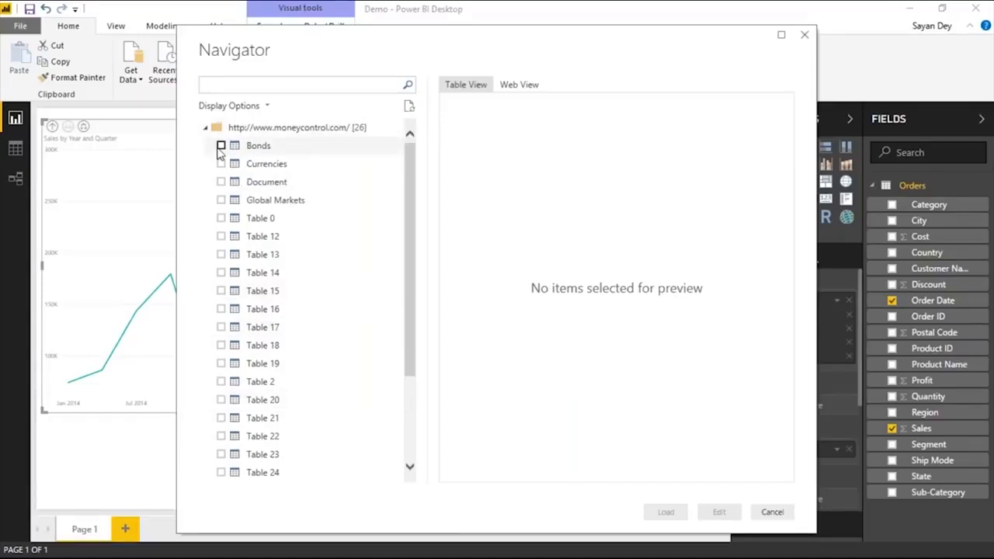
left_click(222, 146)
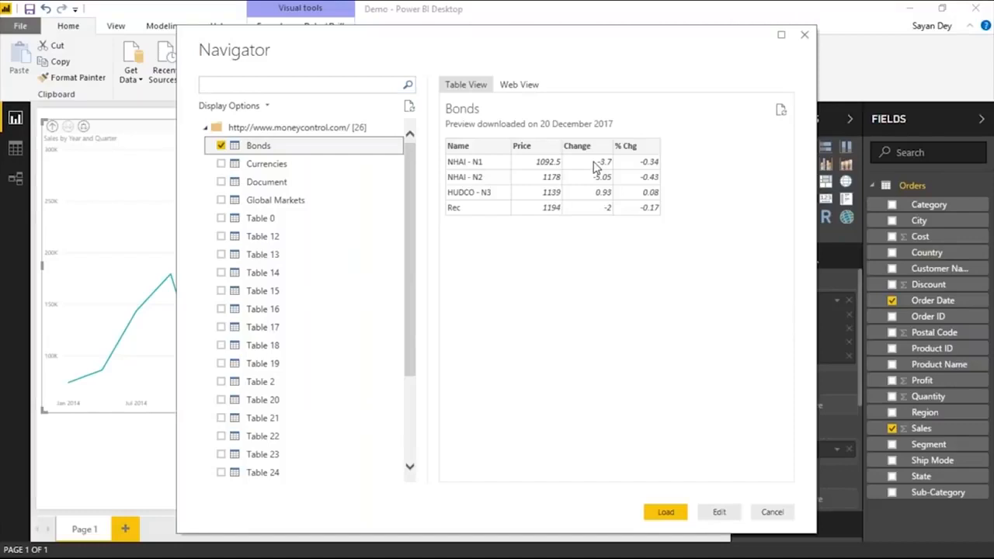
key("alt+Tab")
key("ctrl+t")
type("m")
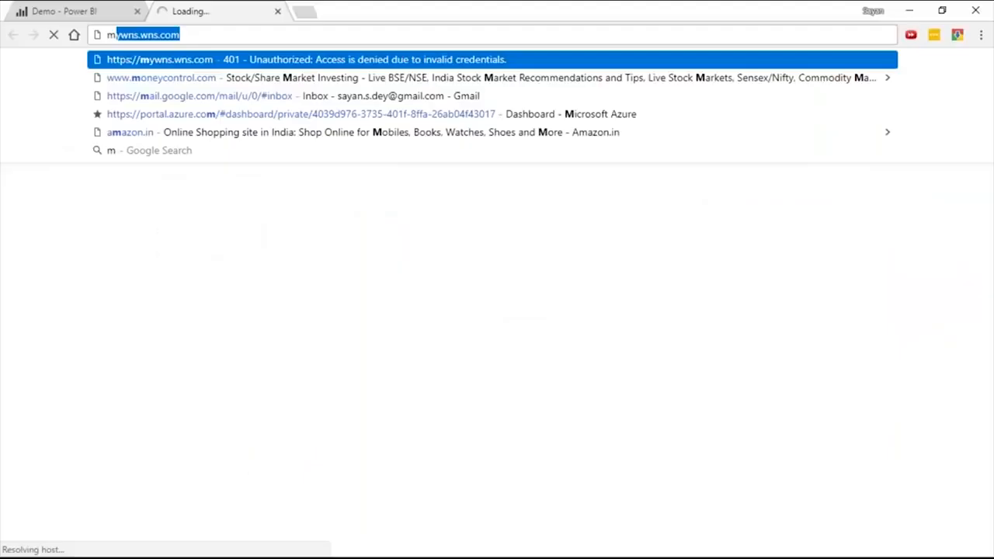
type("on")
left_click(133, 77)
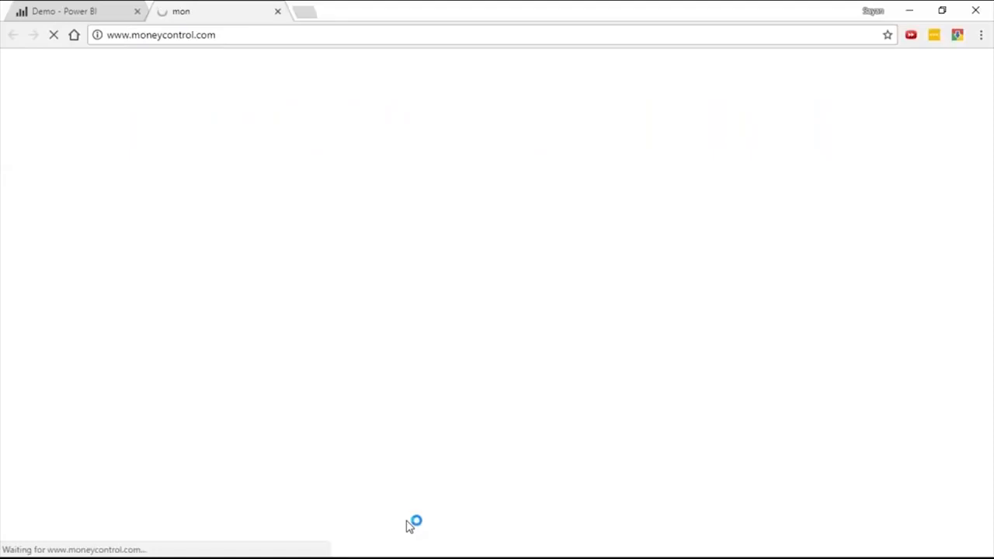
- Switch back to Power BI Desktop, preview the Currencies table, and load only the Bonds table
key("alt+Tab")
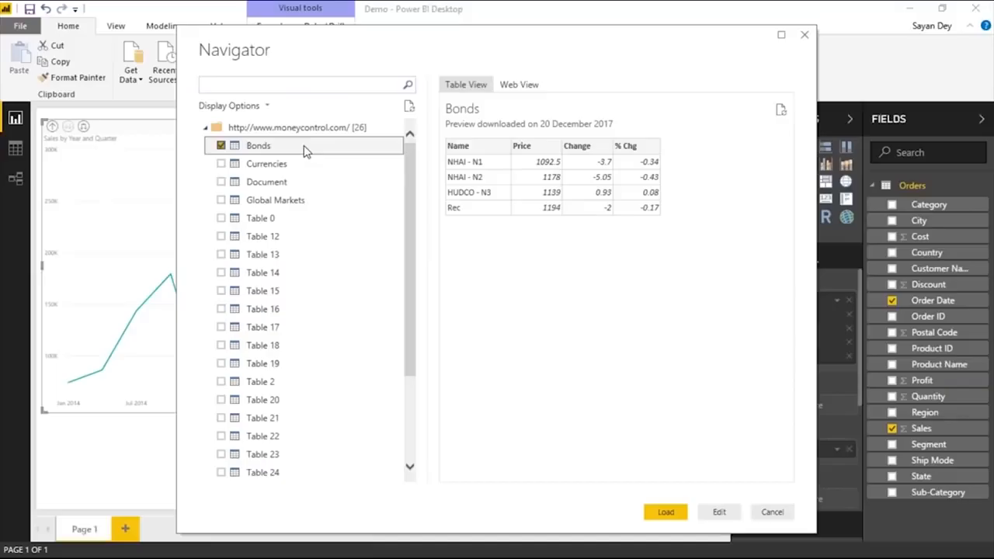
left_click(222, 164)
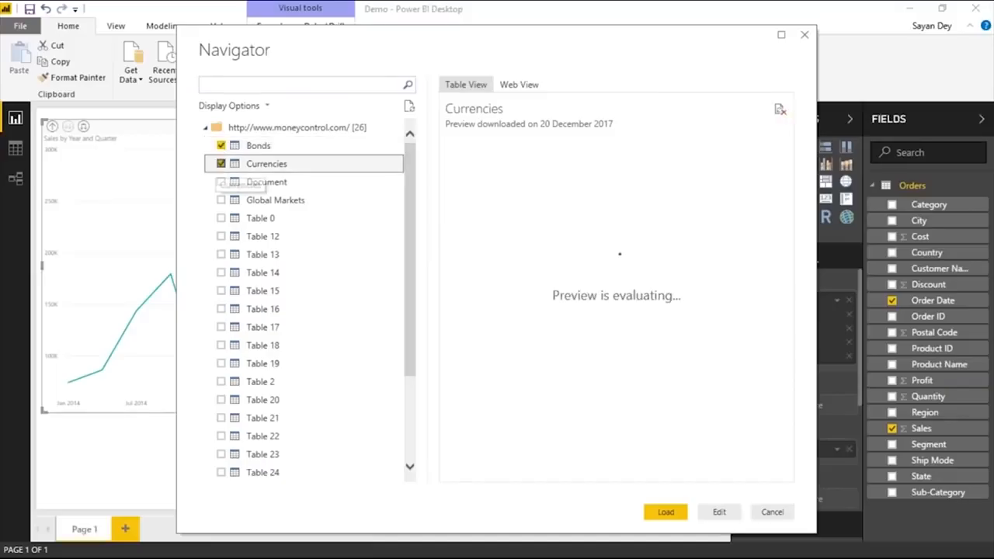
left_click(221, 146)
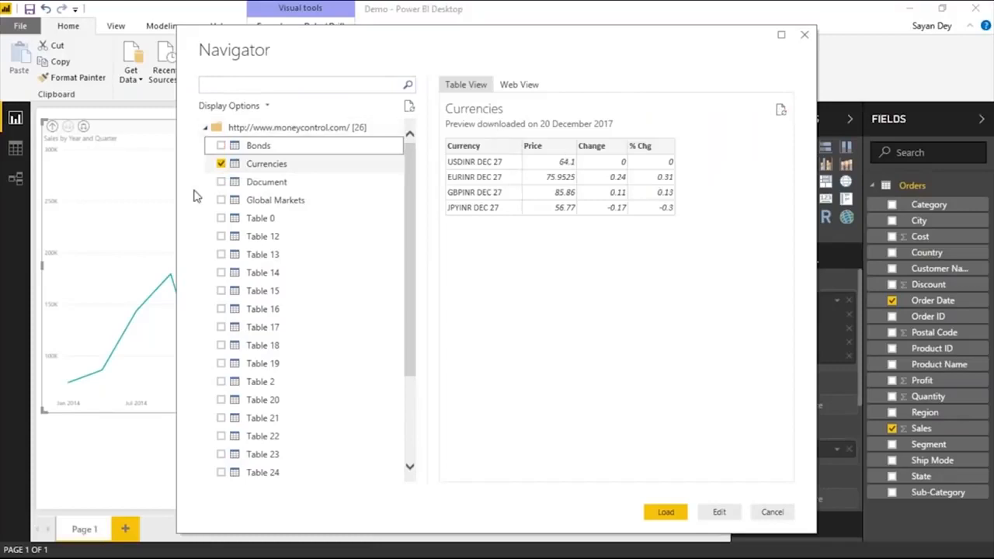
left_click(221, 146)
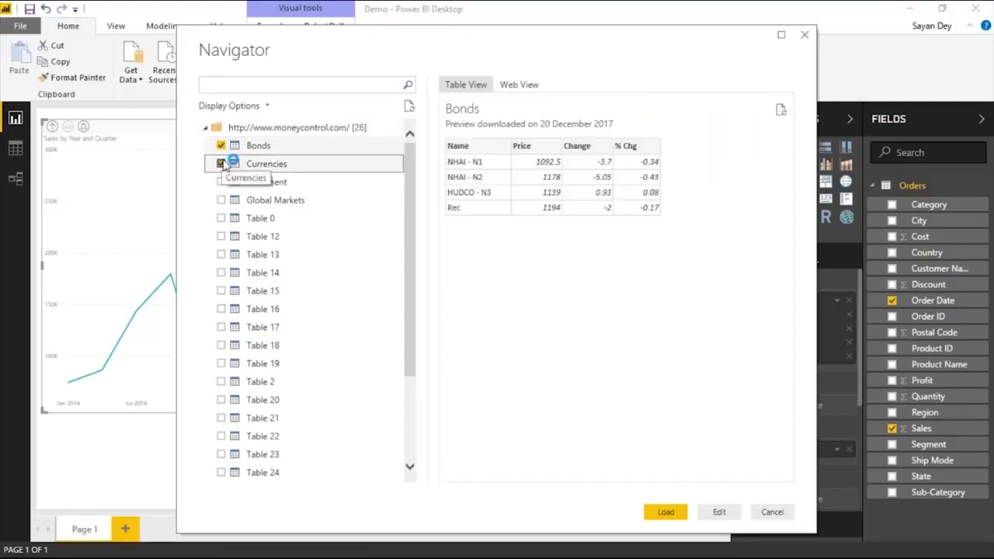
left_click(224, 164)
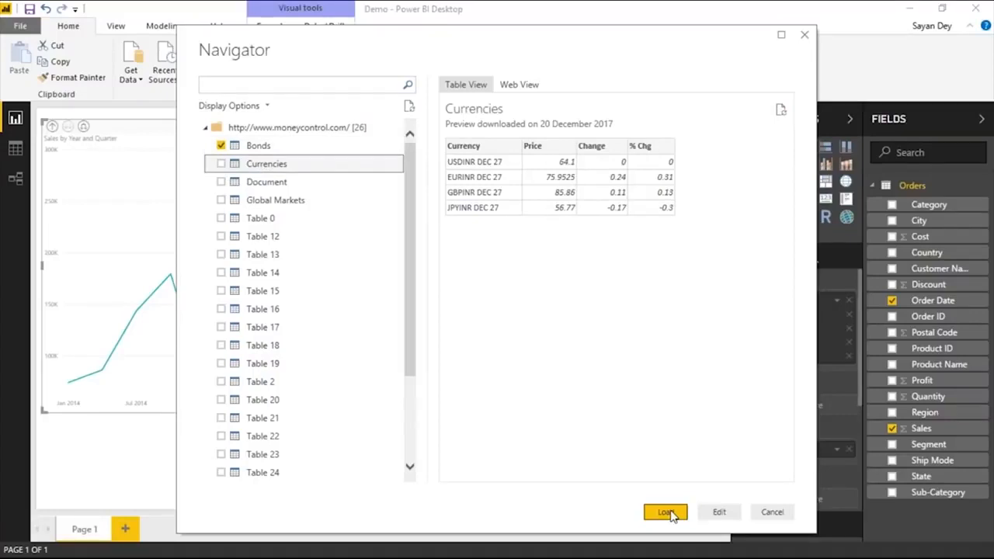
left_click(666, 513)
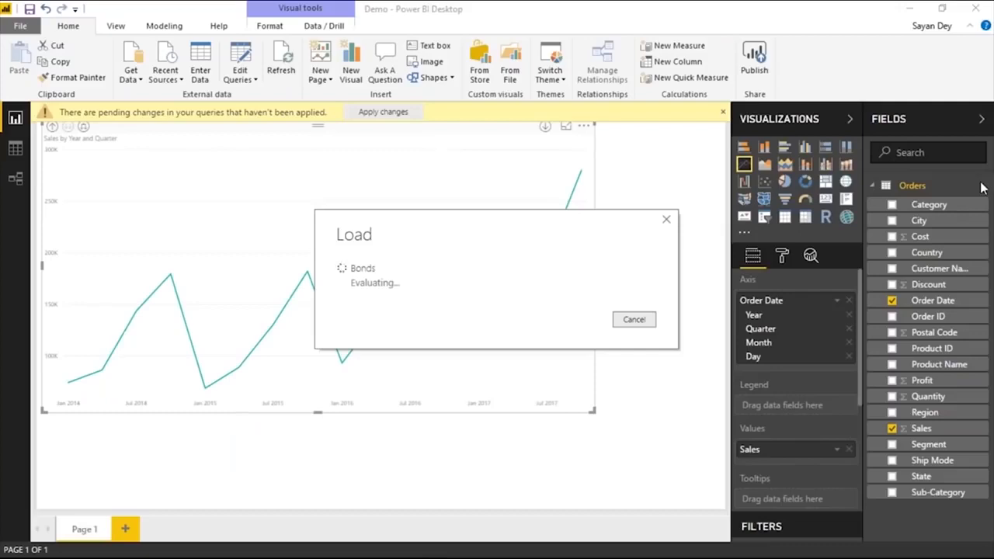
left_click_drag(482, 227, 479, 147)
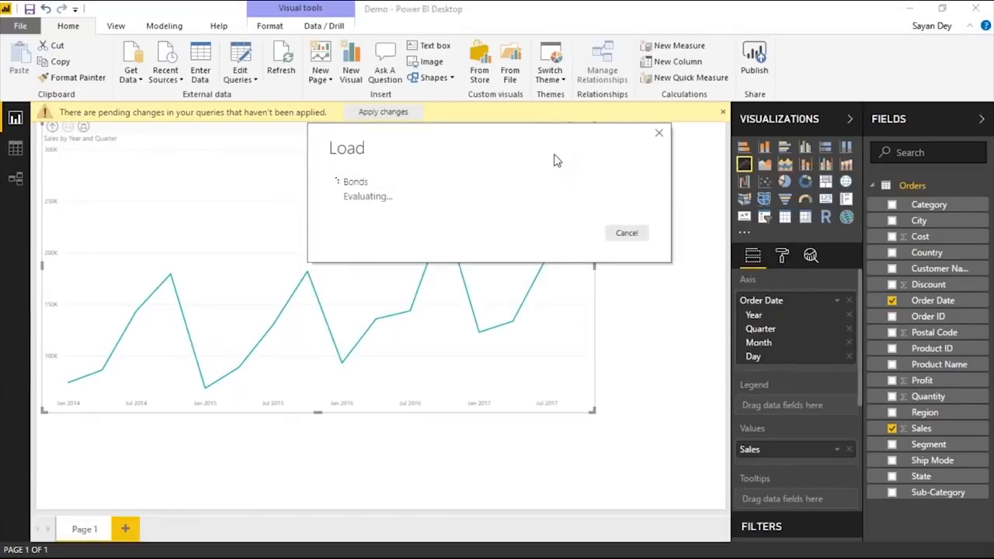
- Switch to Chrome and examine the Commodities, Currencies and Bonds tables on the moneycontrol.com page
key("alt+Tab")
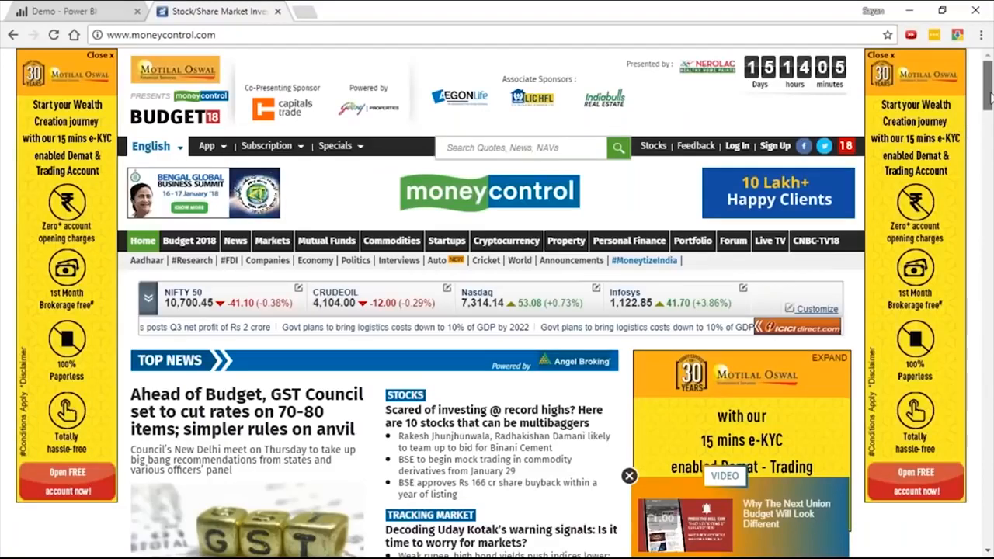
left_click_drag(988, 94, 989, 225)
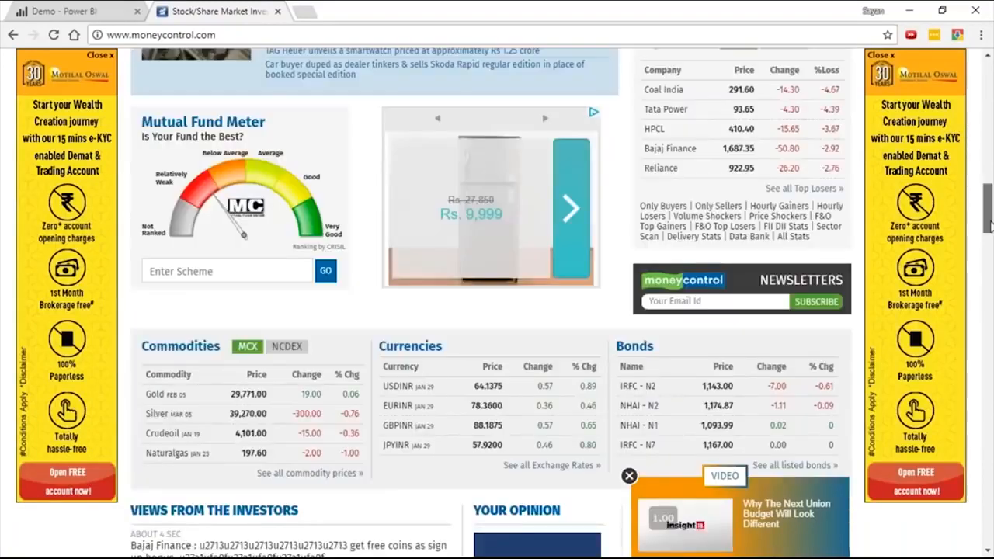
left_click_drag(991, 225, 991, 144)
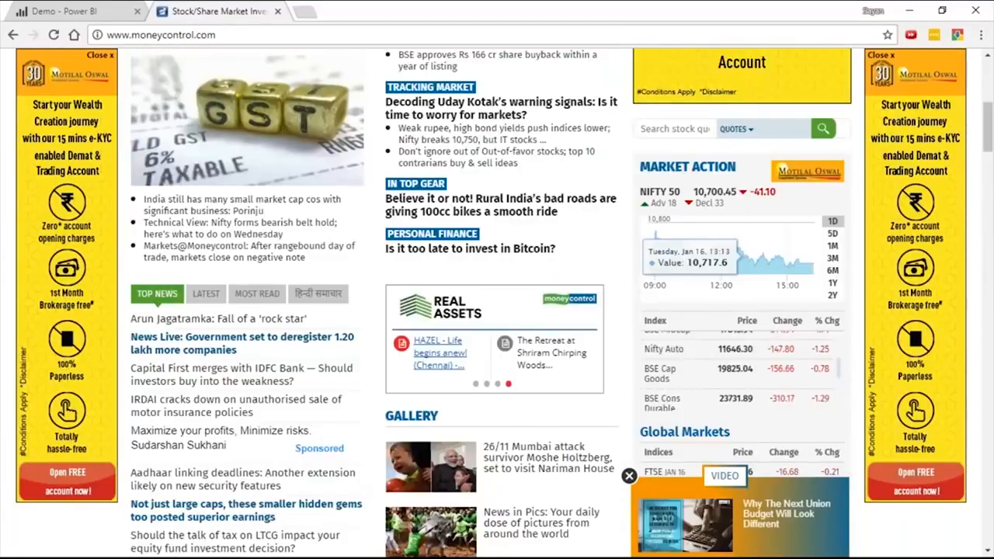
scroll(414, 326, "down", 8)
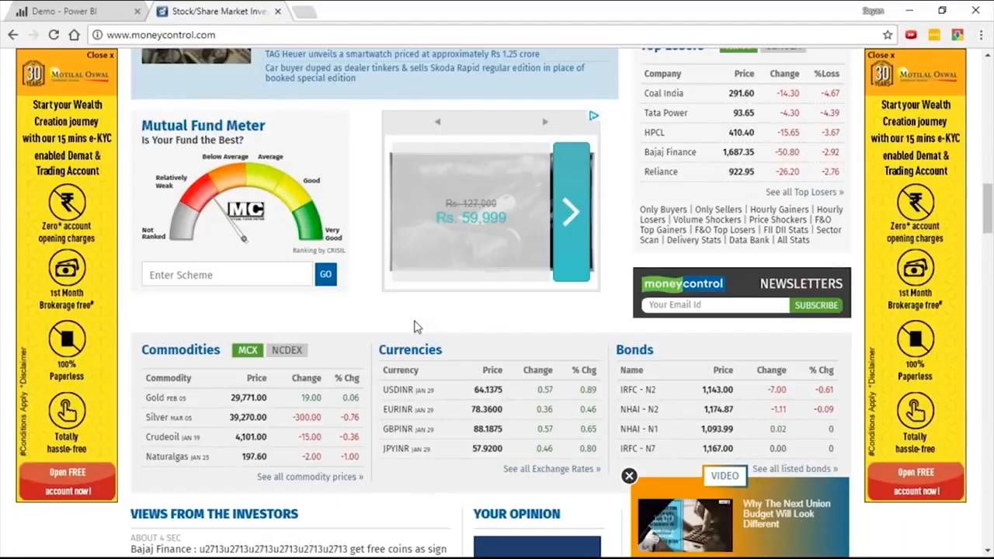
scroll(414, 327, "down", 3)
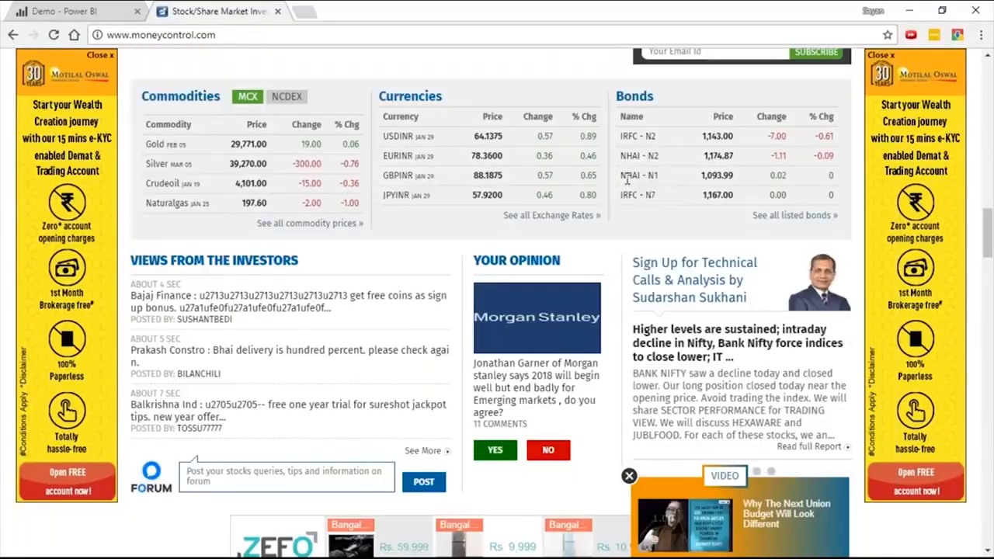
scroll(488, 330, "up", 3)
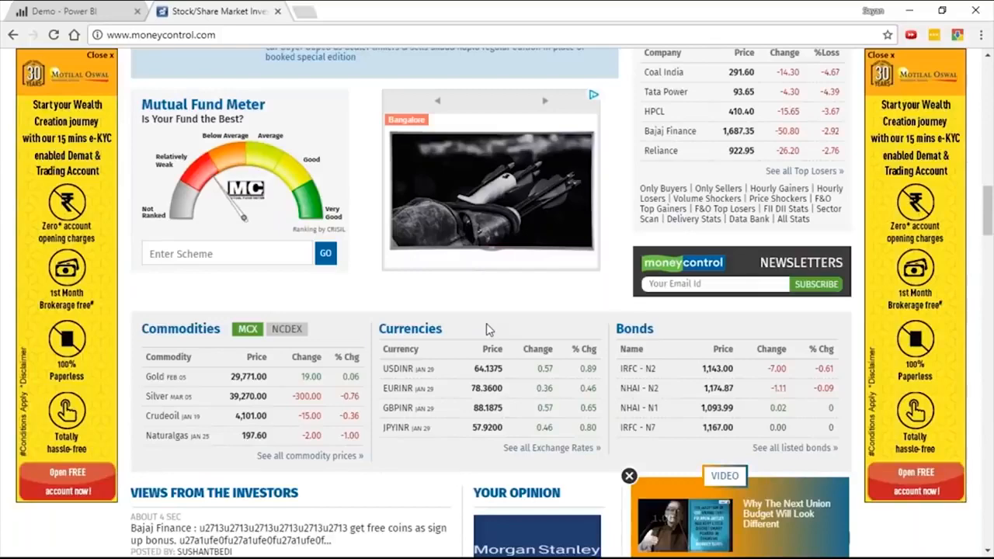
- Close the moneycontrol.com tab and switch back to the PowerPoint slide show on Power BI data sources
key("ctrl+w")
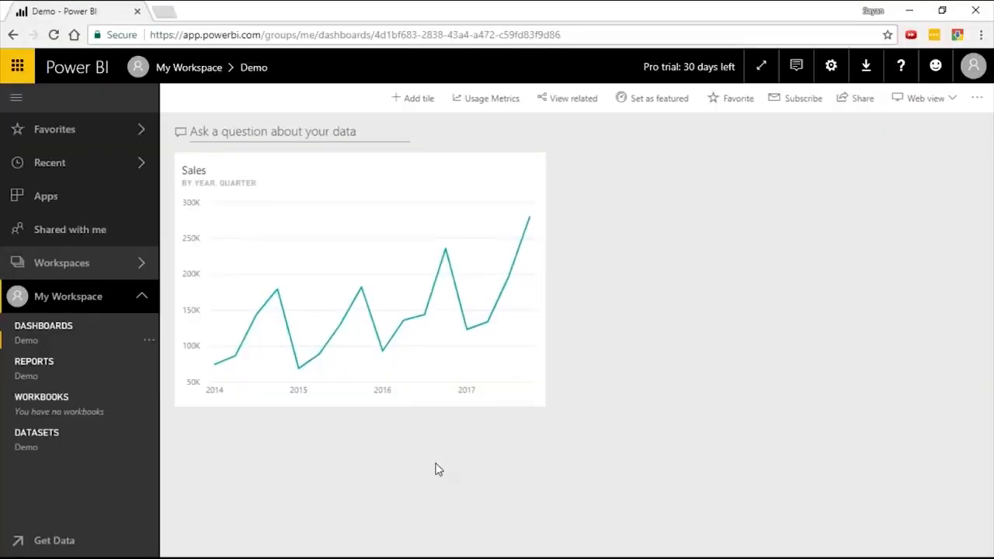
key("alt+Tab")
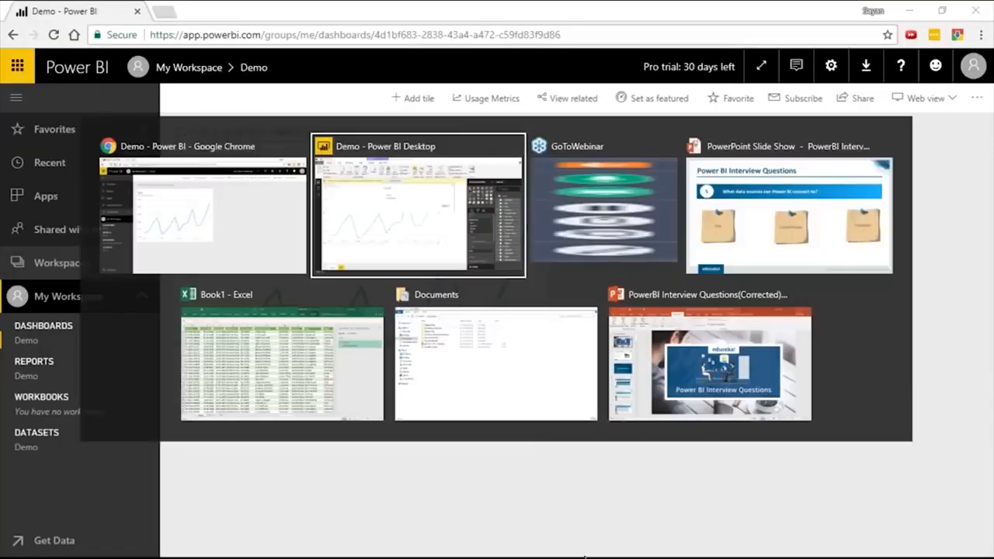
key("alt+Tab")
key("alt+Tab")
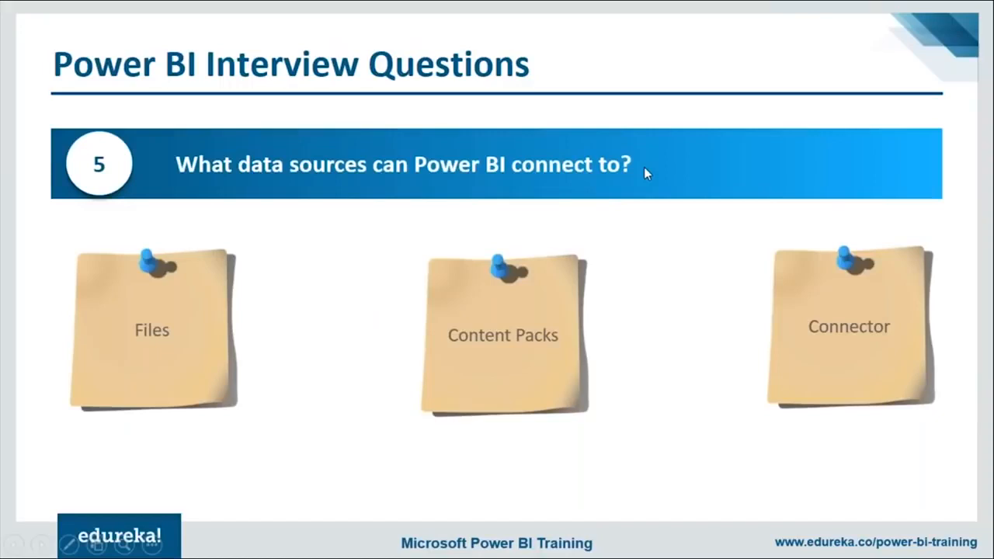
- Switch to the Power BI service in Chrome and open the online services content packs under Get Data
key("alt+Tab")
left_click(55, 542)
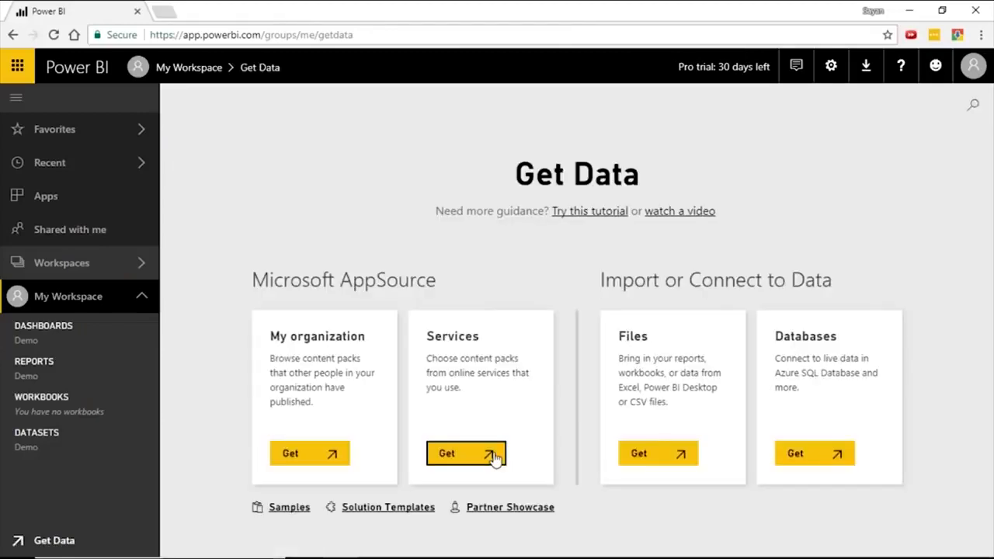
left_click(471, 454)
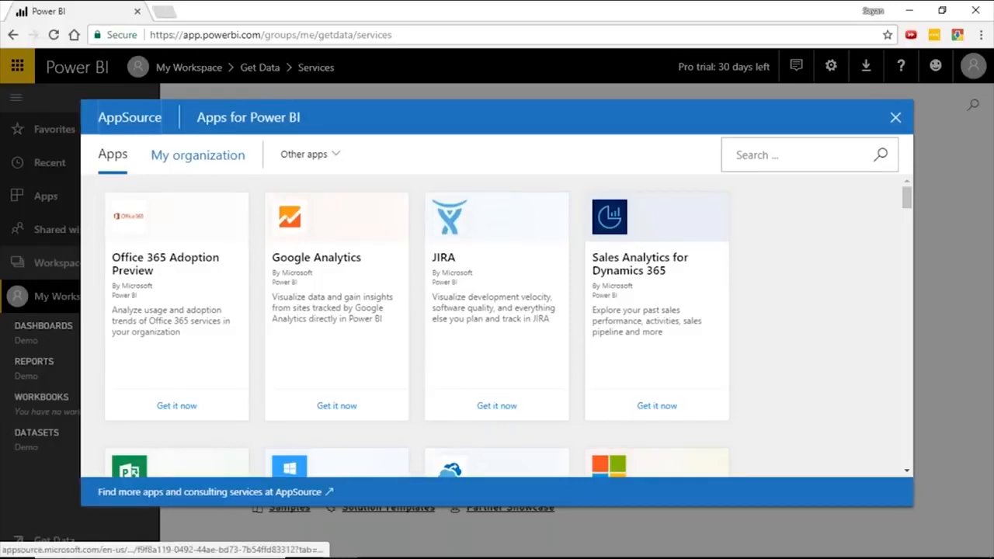
- Find the Bing content pack in AppSource and add it with "Bitcoin" as the tracked search term
scroll(819, 312, "down", 5)
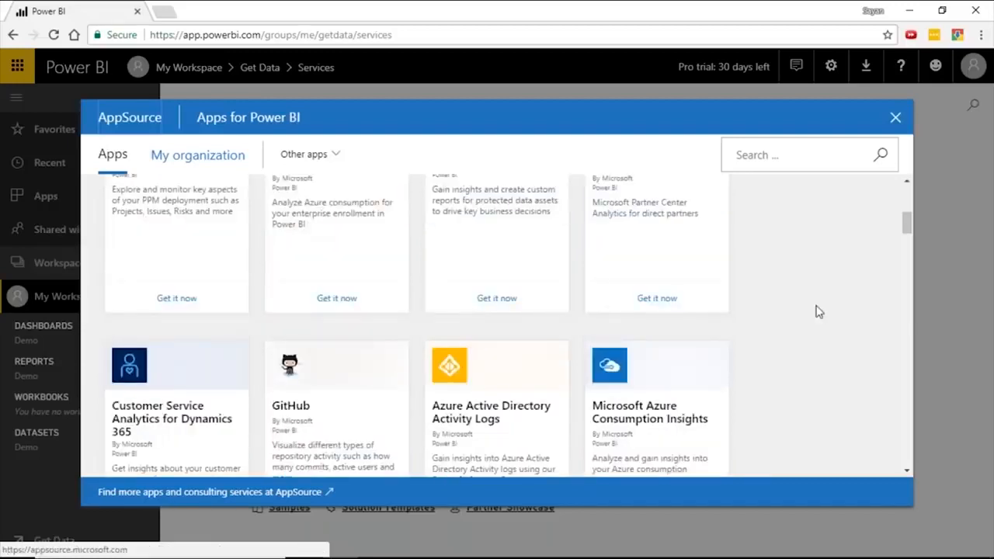
scroll(819, 311, "up", 5)
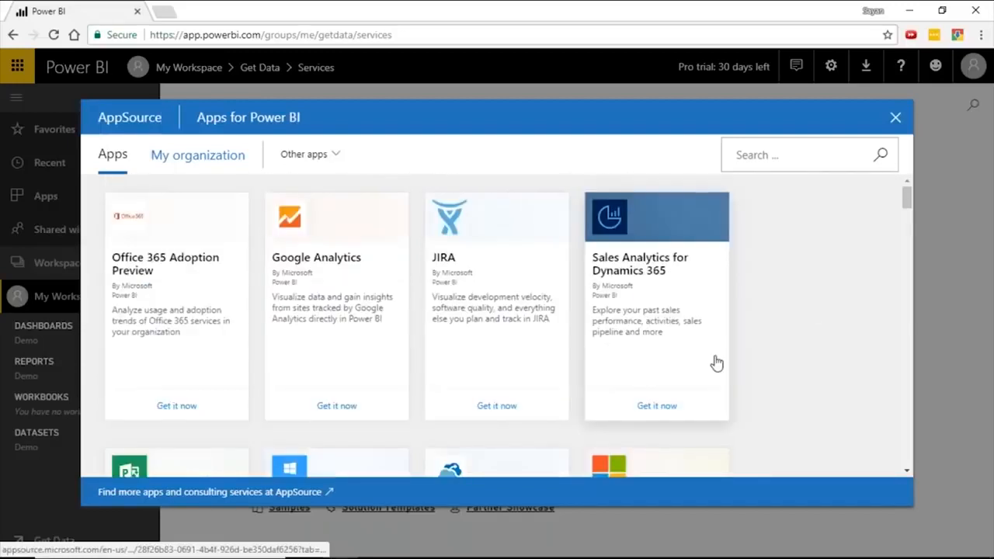
scroll(718, 364, "down", 1)
scroll(841, 351, "down", 2)
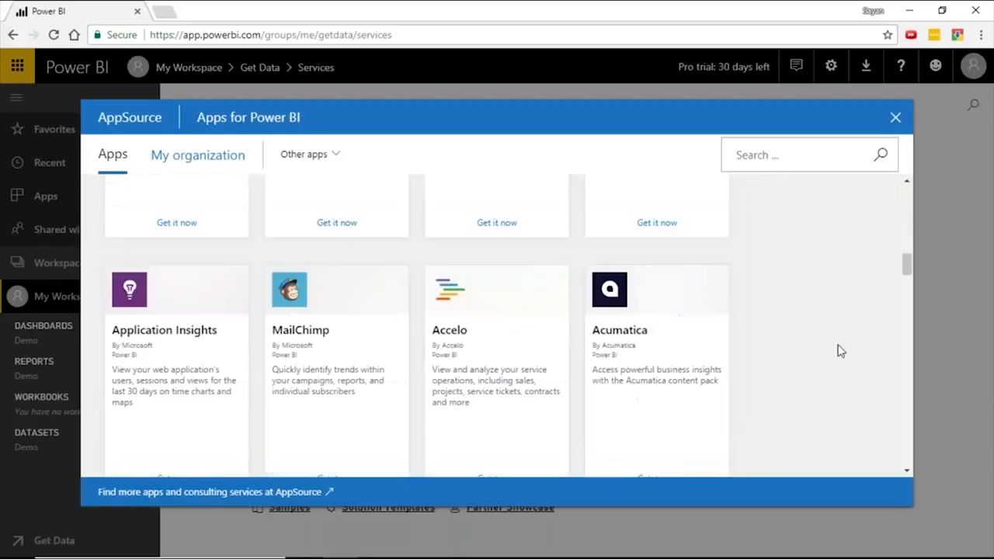
scroll(841, 351, "down", 3)
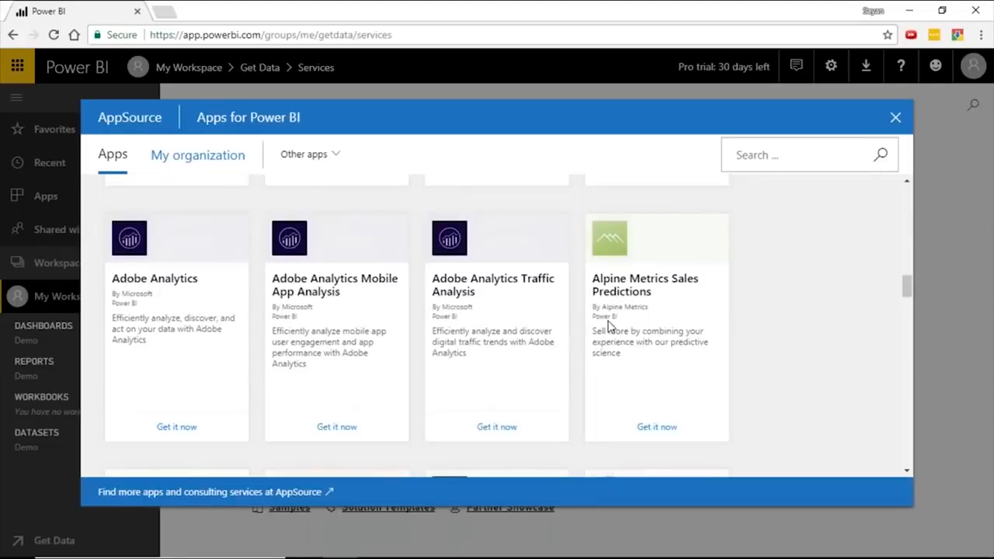
scroll(677, 348, "down", 3)
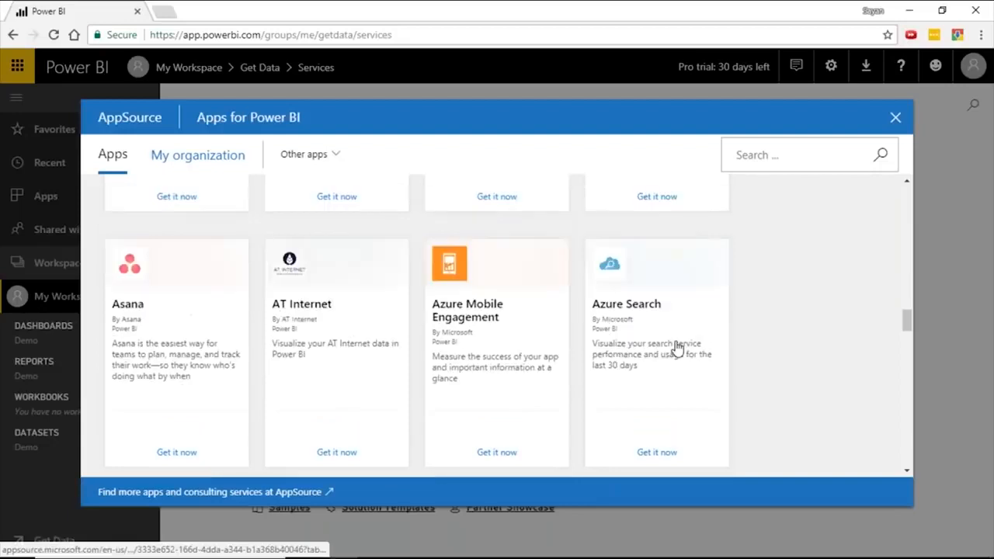
scroll(678, 348, "down", 3)
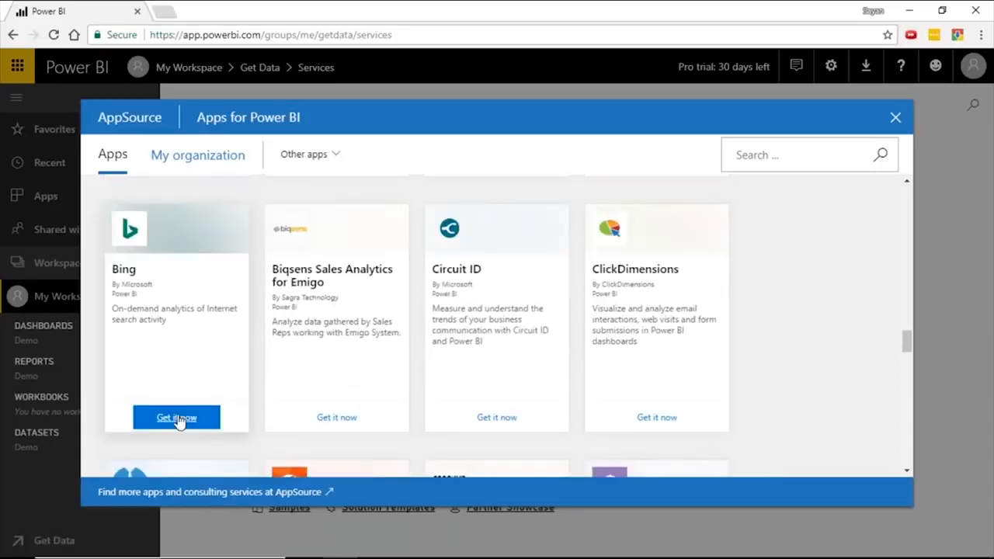
left_click(177, 418)
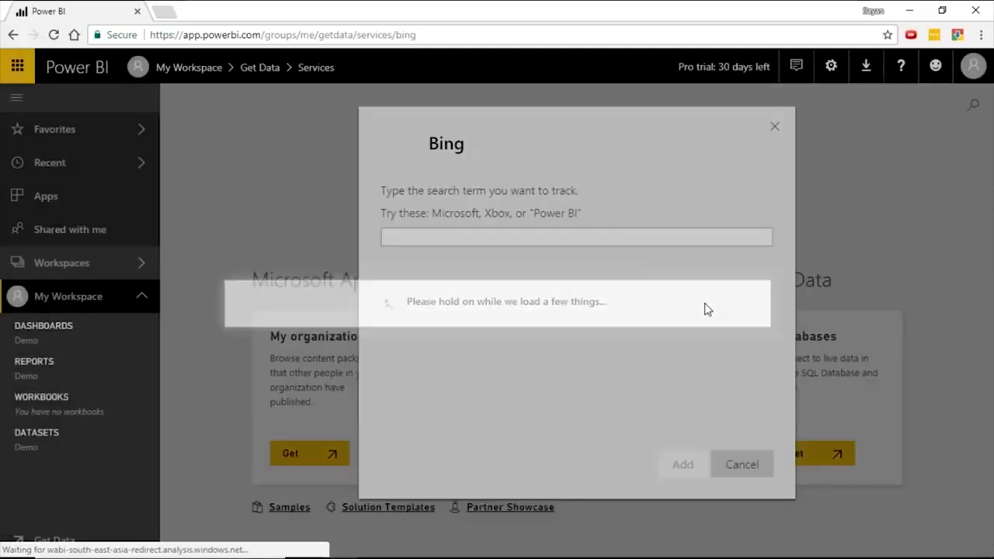
type("Bitcoin")
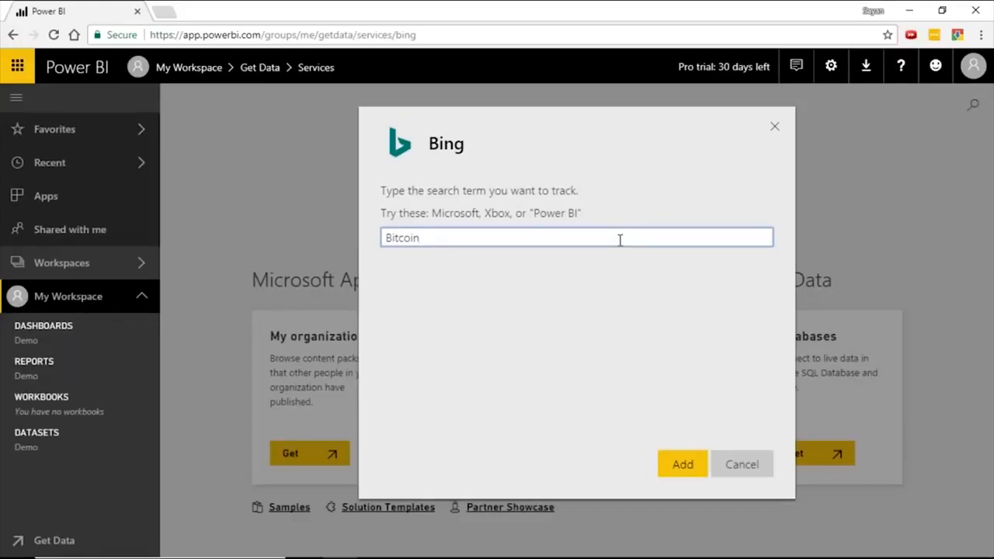
left_click(703, 470)
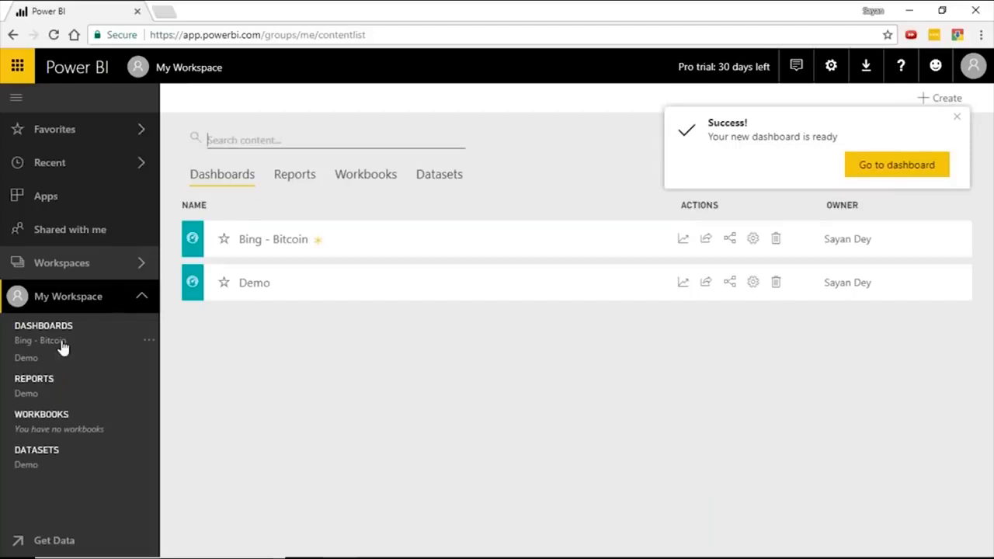
- Open the new Bing - Bitcoin dashboard and examine its Activity, Volume, Volume Change and Top Languages tiles
left_click(896, 164)
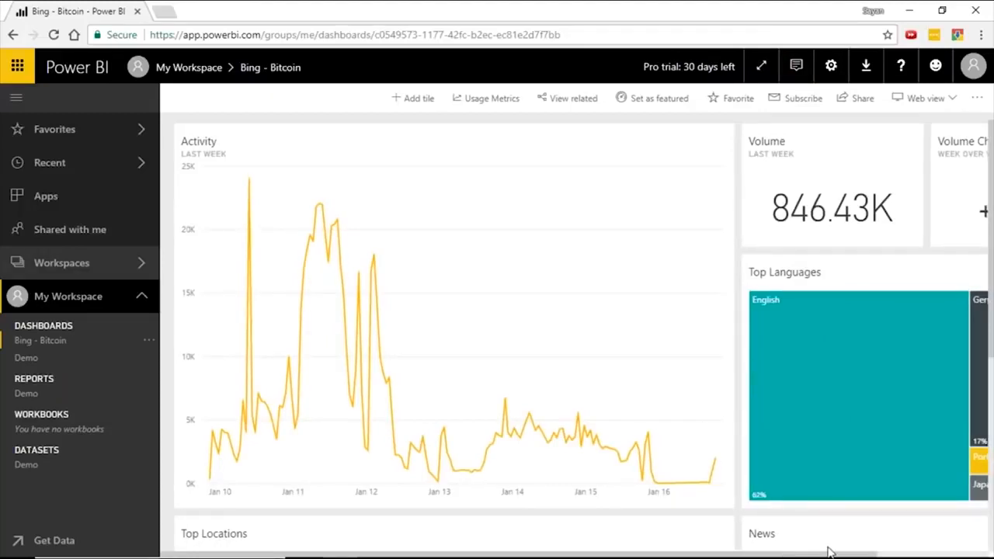
left_click_drag(829, 552, 992, 545)
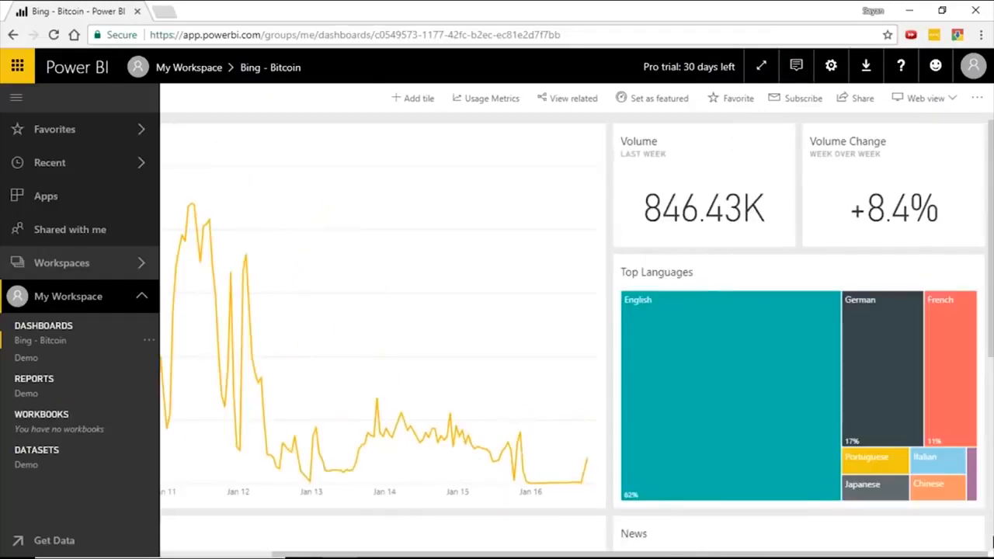
scroll(992, 541, "down", 5)
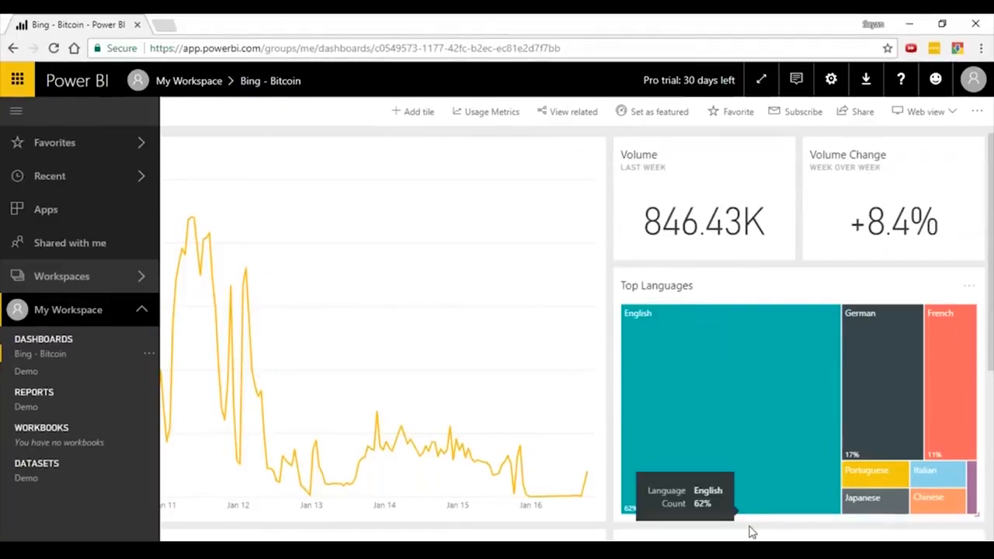
left_click_drag(747, 555, 529, 550)
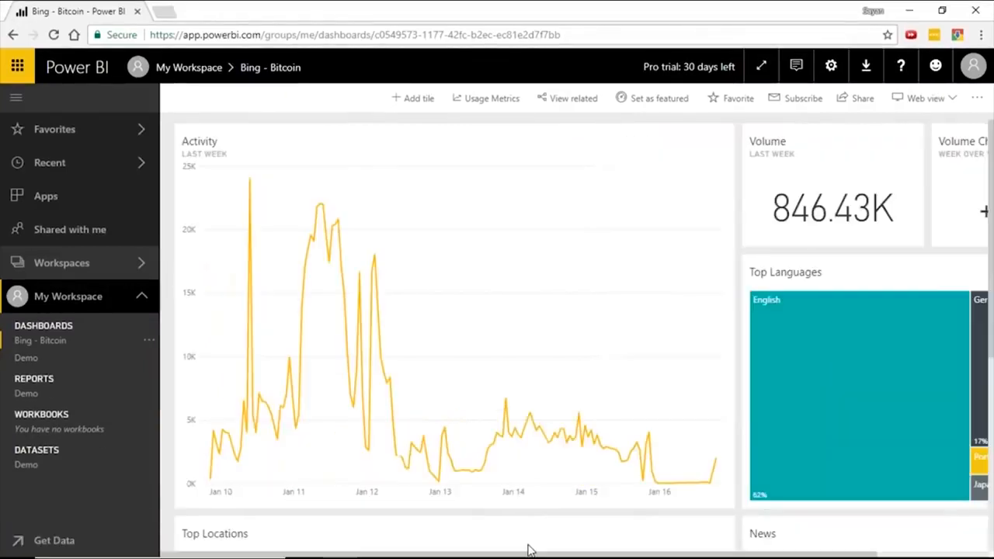
mouse_move(256, 179)
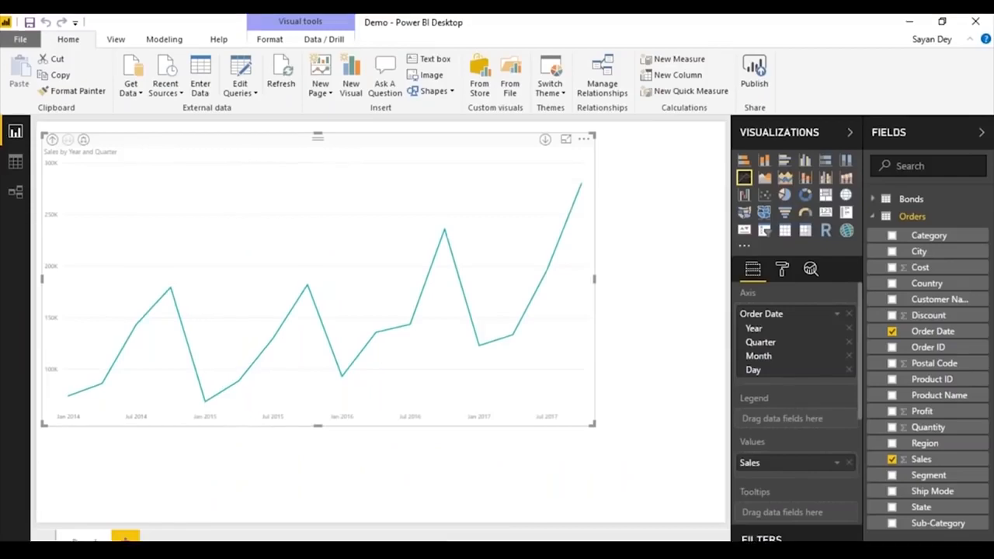
- Switch back to Chrome and look through the Files, Databases & More and Services sources under Get Data
left_click(342, 555)
left_click(48, 539)
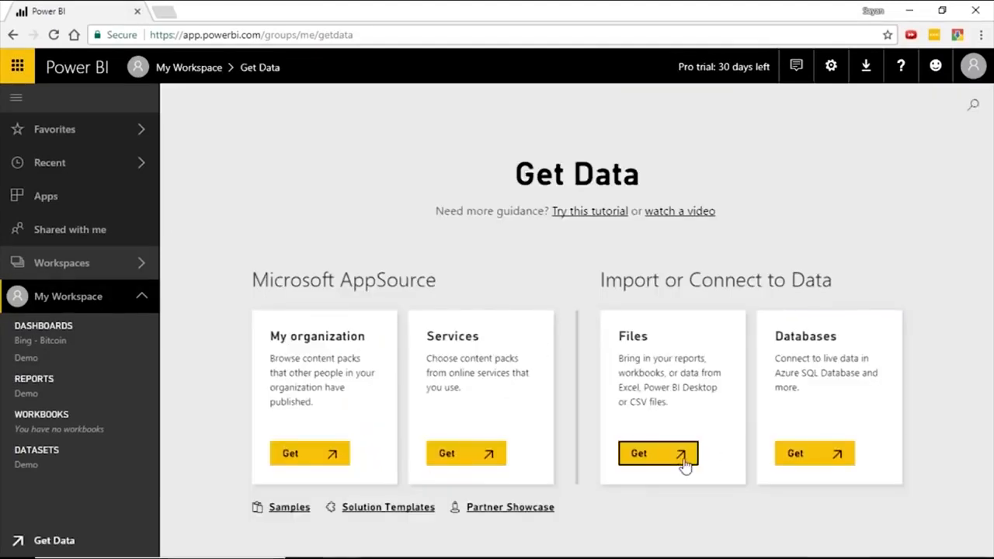
left_click(689, 465)
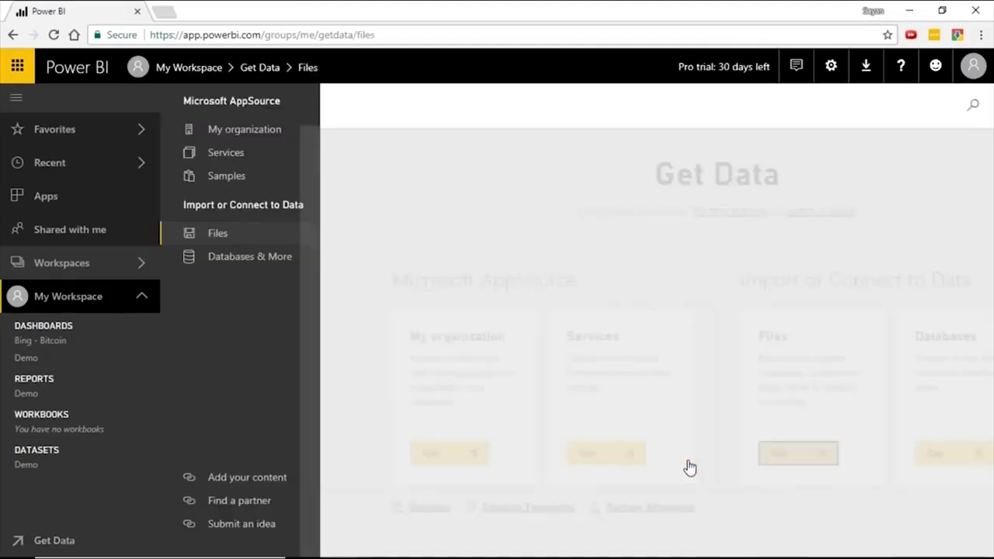
left_click(261, 258)
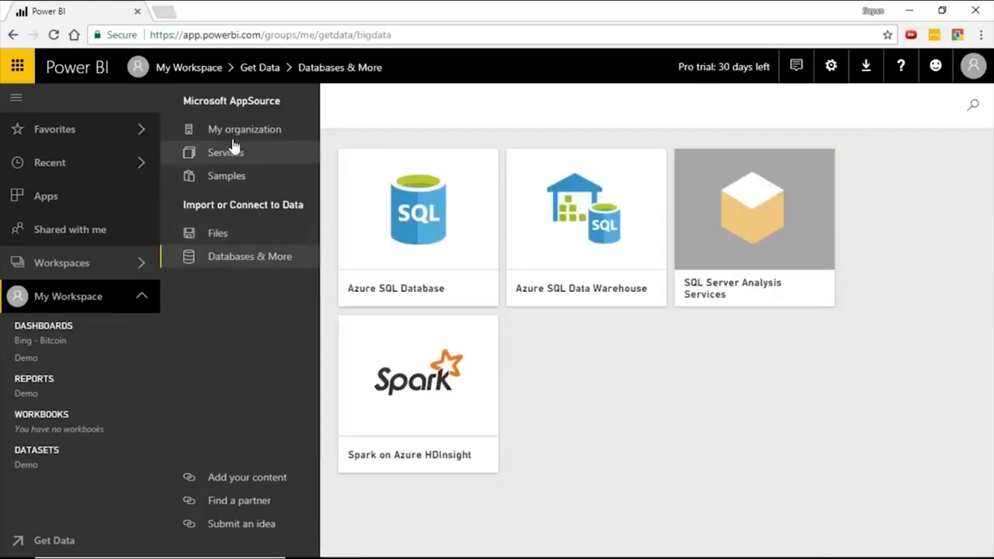
left_click(231, 158)
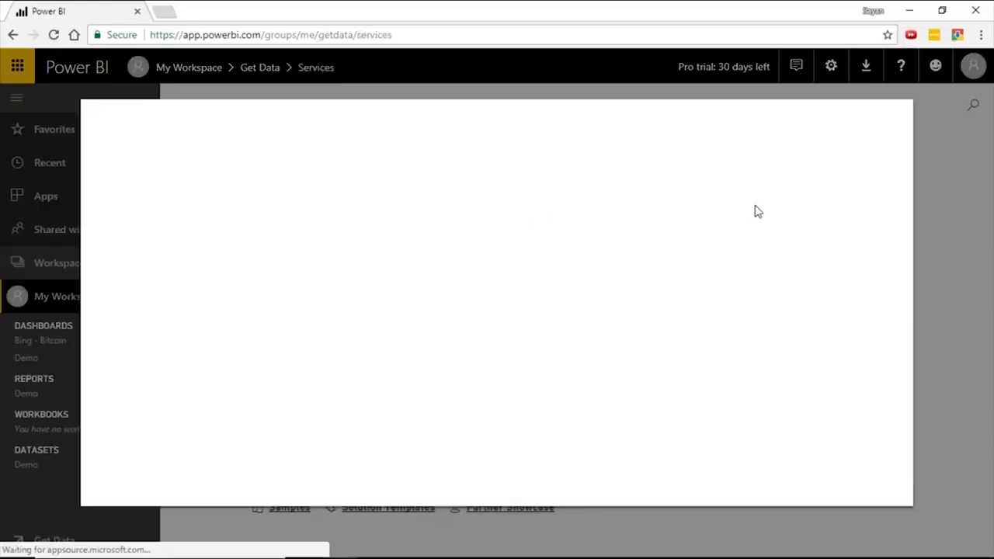
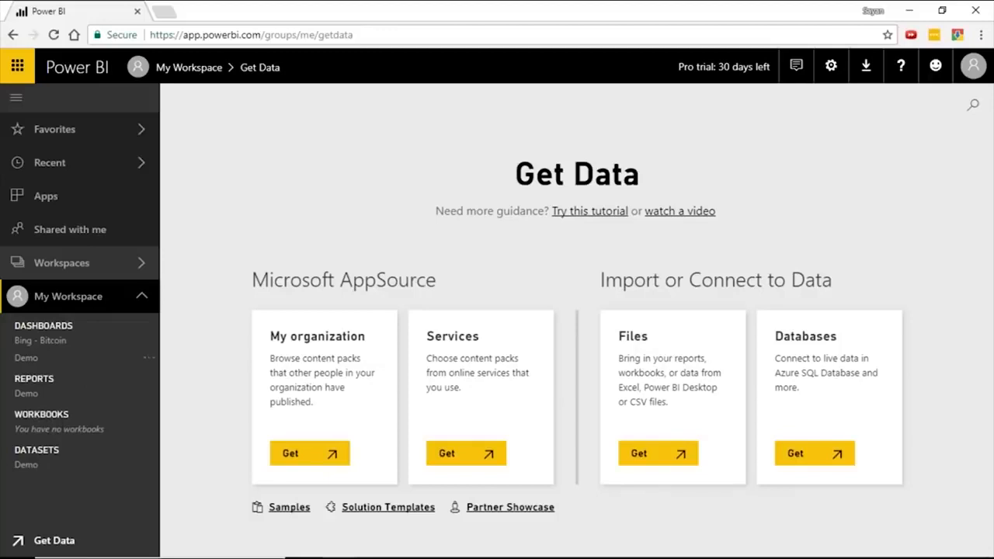
- View the Demo dashboard, then reopen the Bing - Bitcoin dashboard and move its Activity tile beneath the Volume tile
left_click(28, 358)
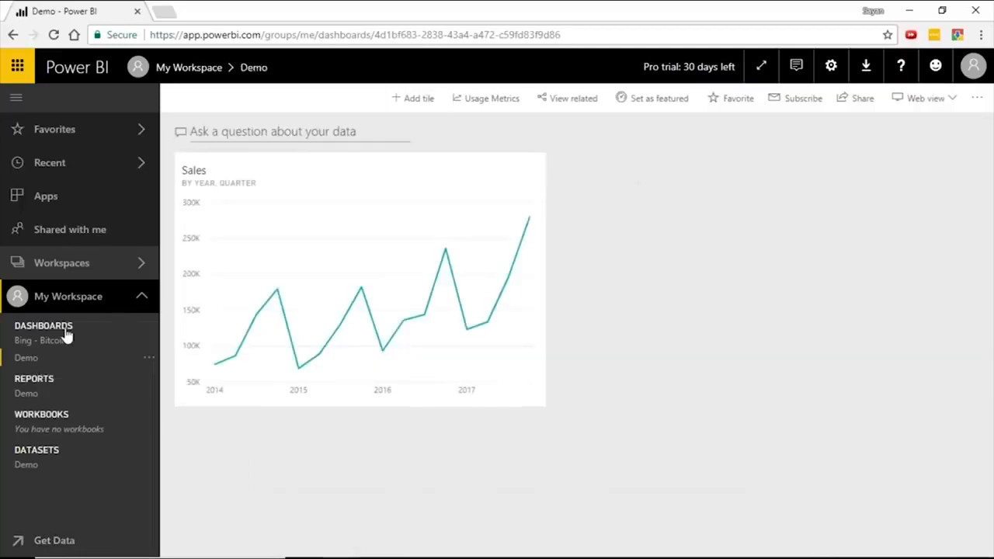
left_click(40, 340)
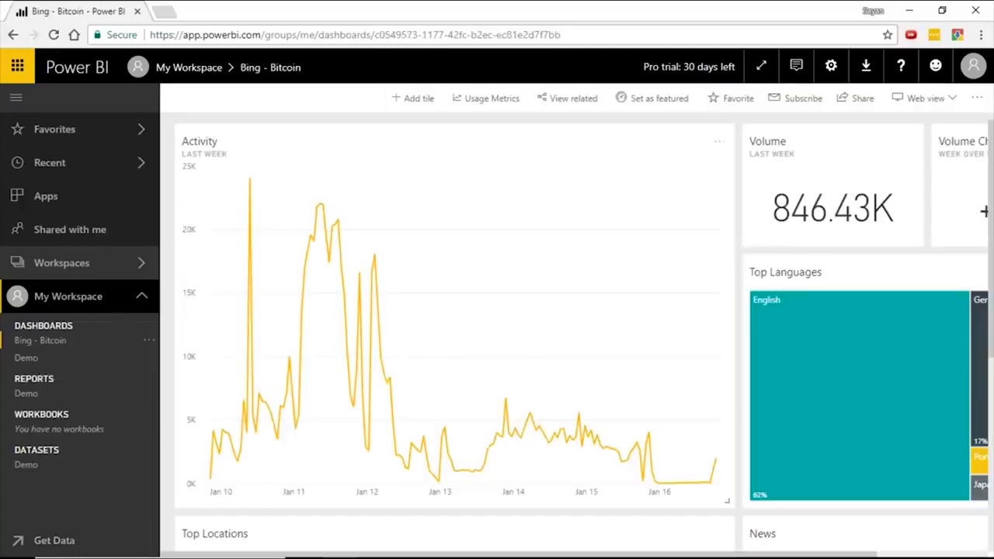
left_click_drag(344, 137, 893, 158)
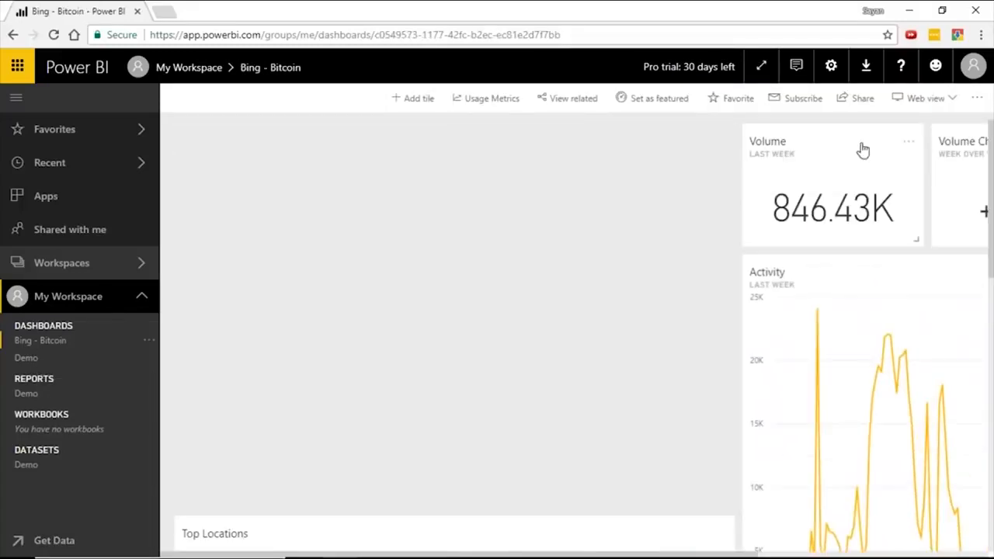
- Open the Demo report for editing and narrow the Sales by Year and Quarter line chart to just over half the page width
left_click(30, 393)
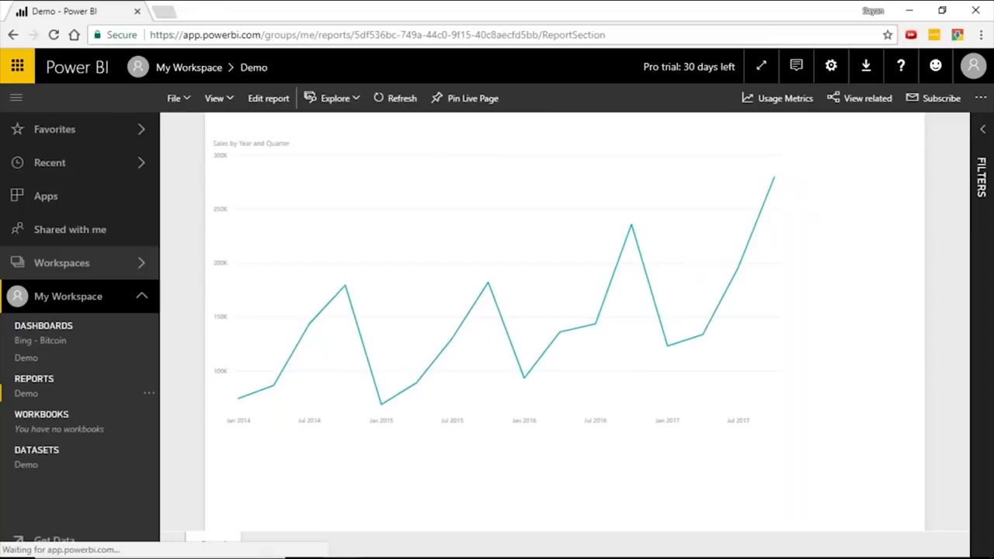
left_click(272, 99)
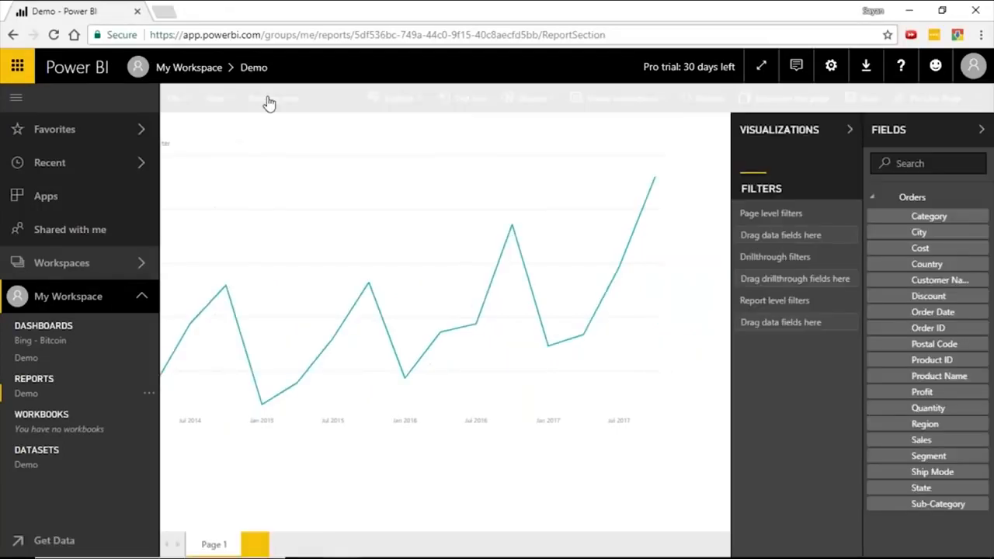
left_click_drag(382, 178, 287, 148)
left_click(287, 148)
left_click(606, 303)
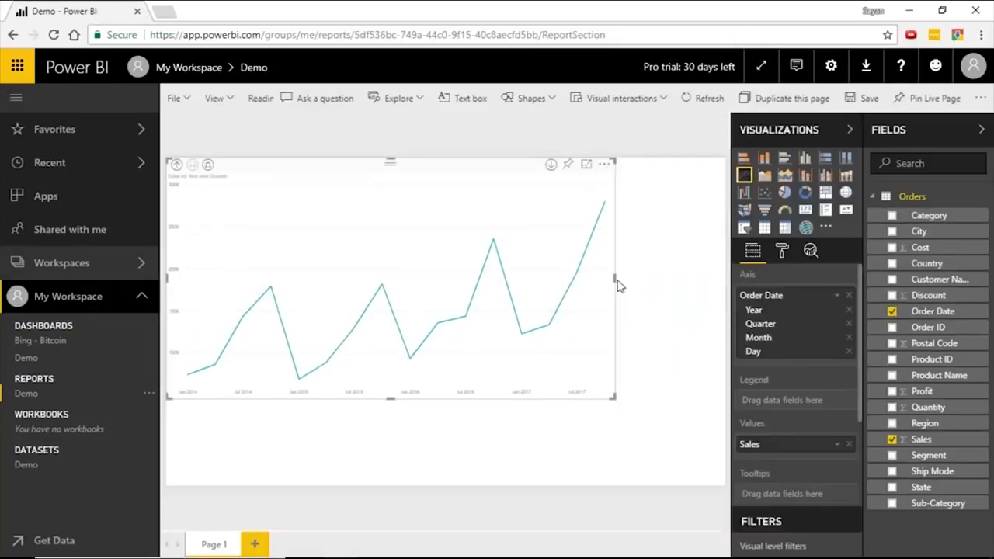
left_click_drag(617, 282, 476, 281)
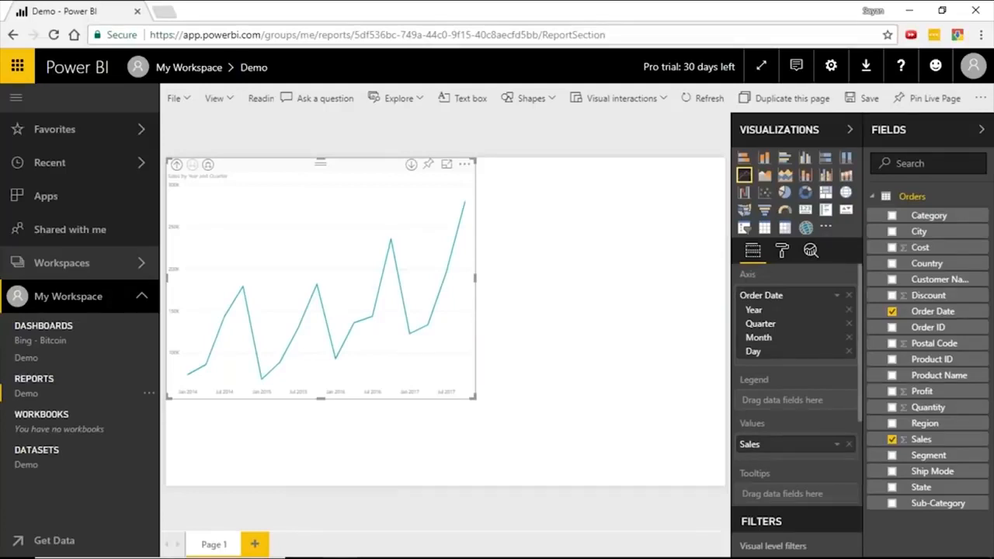
- Add a stacked bar chart of Sales by Category beside the line chart, with Segment as the legend
left_click(554, 277)
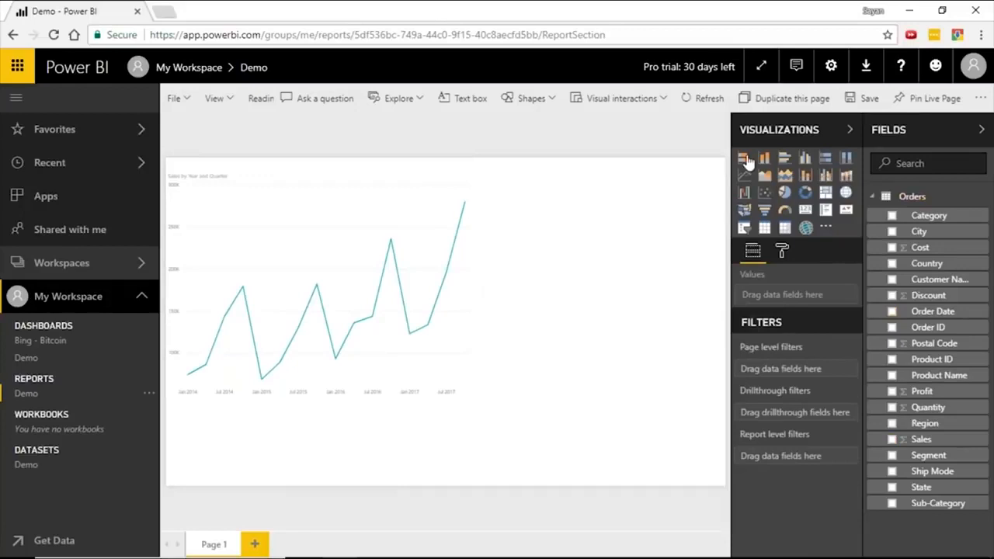
left_click(743, 158)
left_click(893, 439)
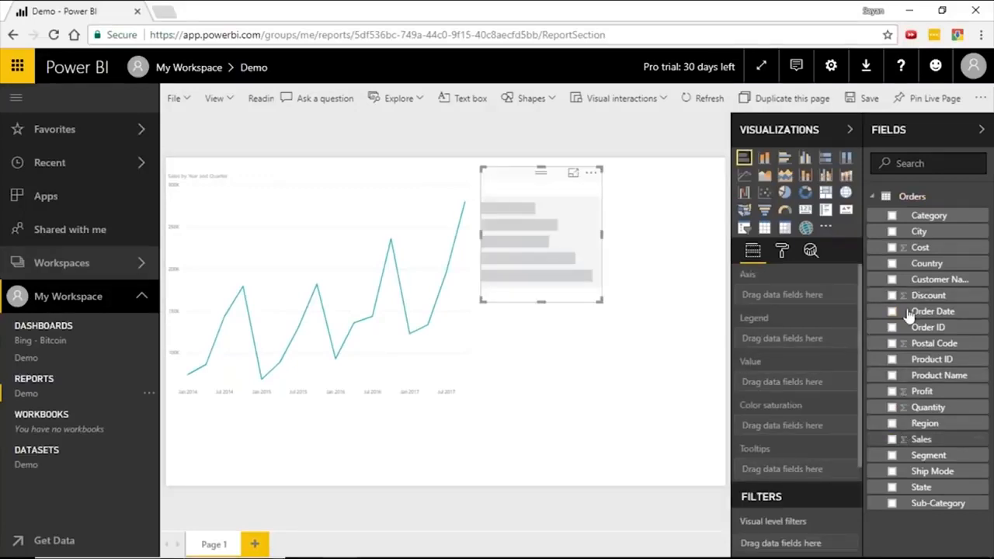
left_click(893, 217)
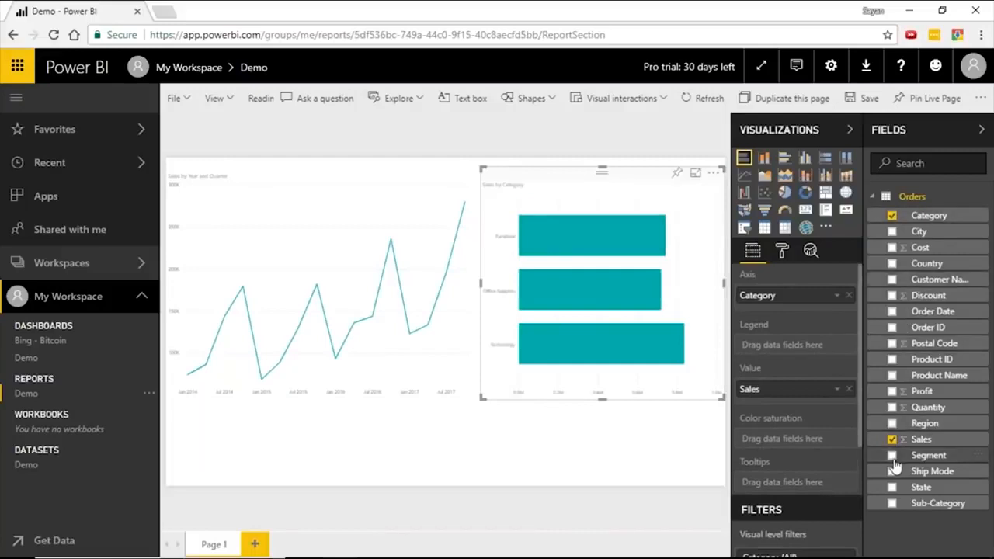
left_click(893, 457)
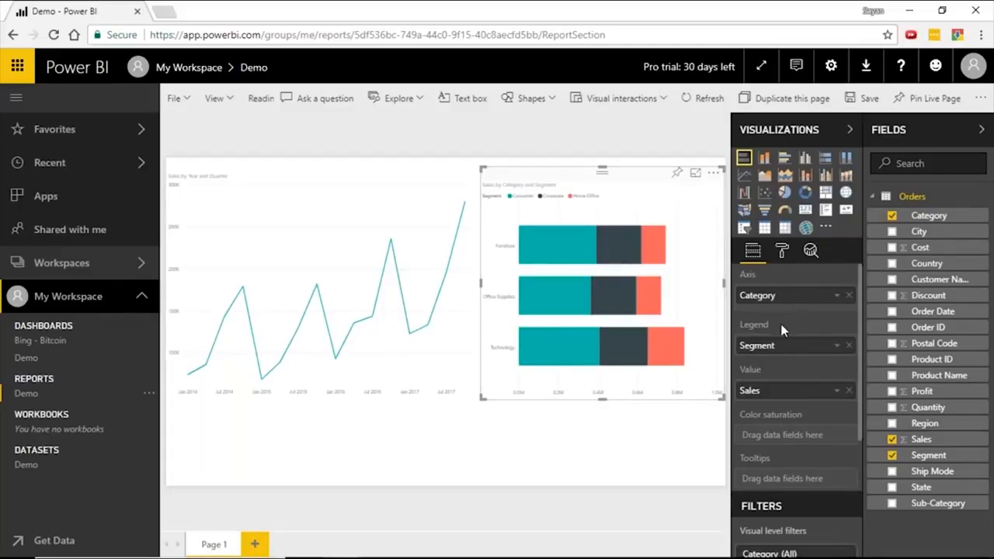
mouse_move(782, 330)
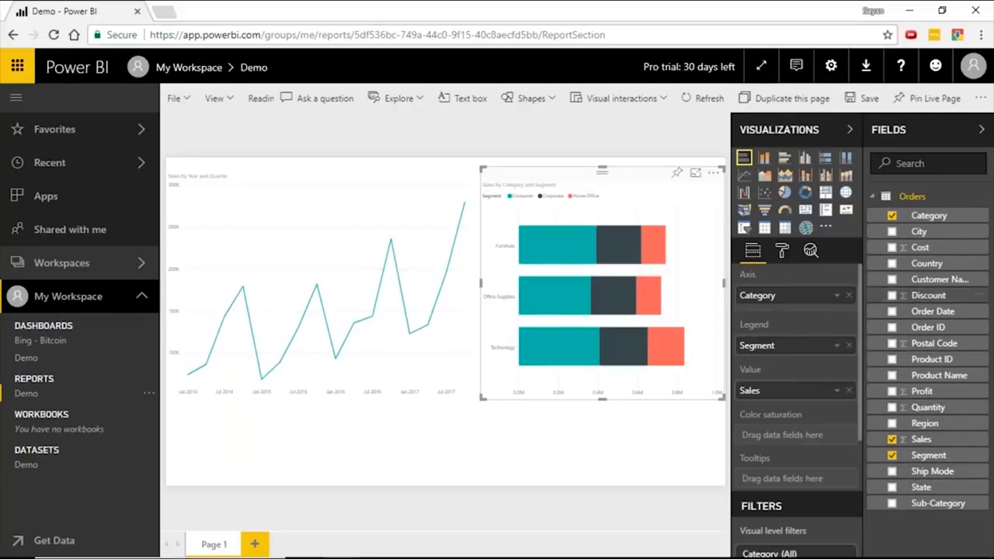
- Deselect the bar chart and add a new blank page to the Demo report
left_click(435, 448)
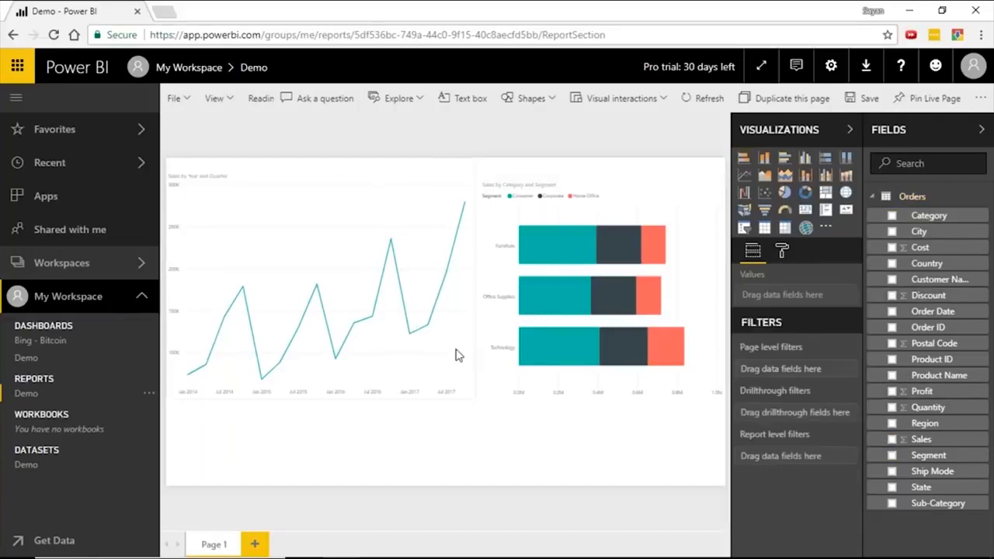
left_click(255, 544)
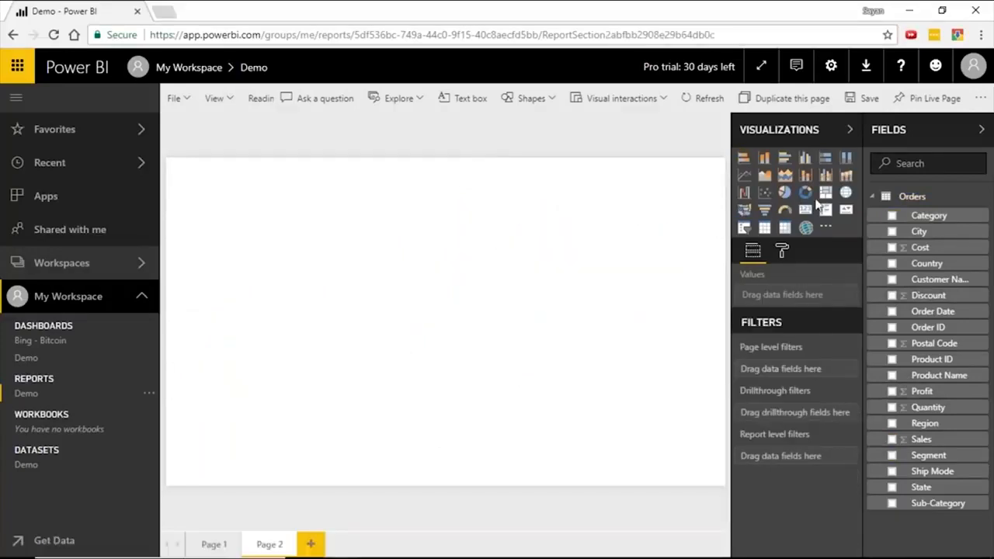
- Add a treemap of Profit by Category with Sub-Category as details on Page 2, and enlarge it to fill most of the page
left_click(826, 194)
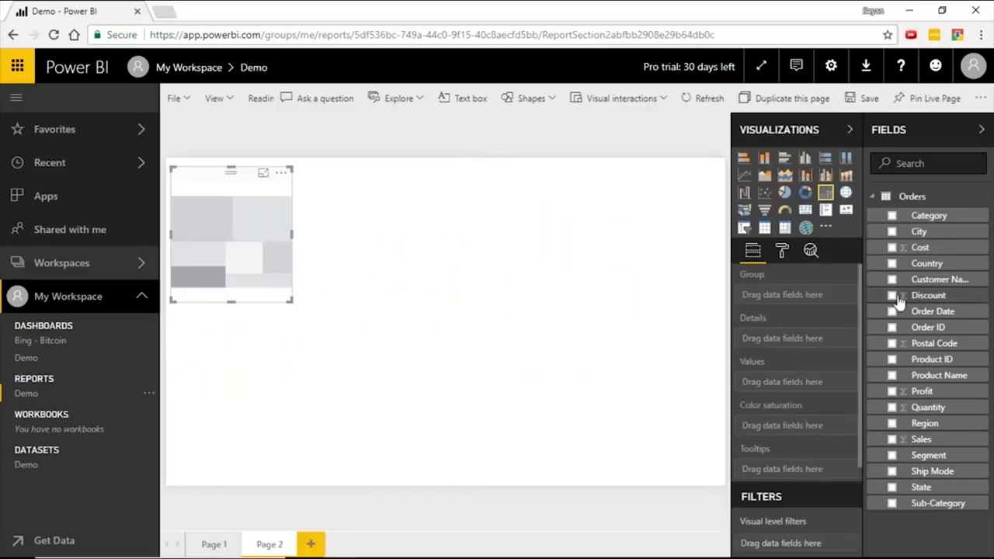
left_click(893, 217)
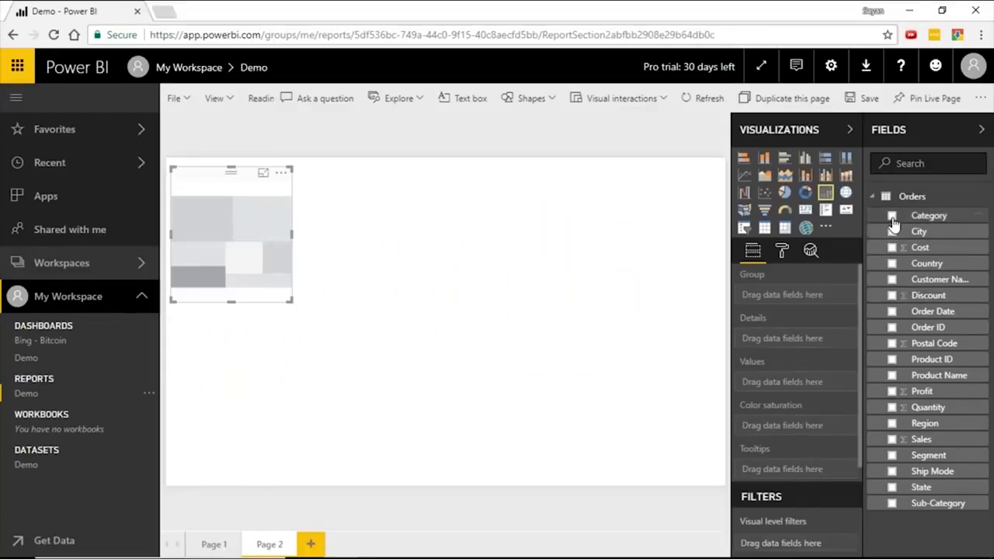
left_click(894, 505)
left_click(893, 392)
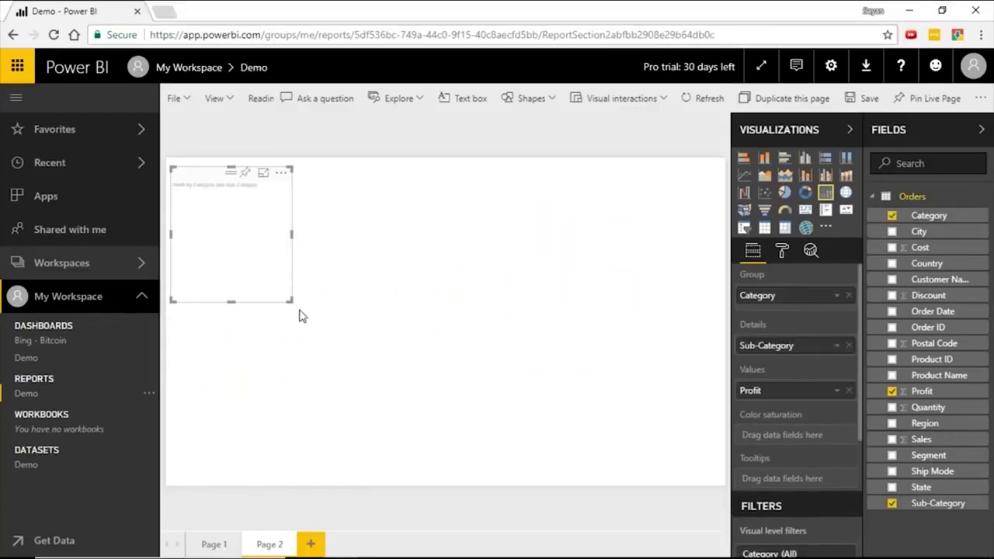
left_click_drag(294, 303, 357, 319)
left_click_drag(550, 403, 653, 446)
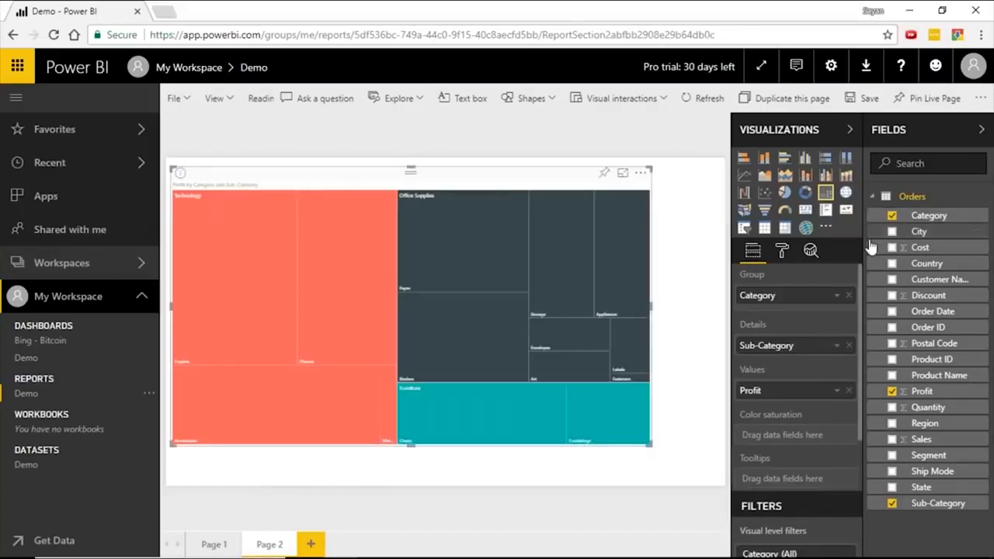
- Move Sub-Category into the treemap's group beneath Category, and set its color saturation first to Sales and finally to Profit
left_click_drag(808, 347, 800, 311)
left_click(215, 176)
left_click_drag(922, 439, 812, 458)
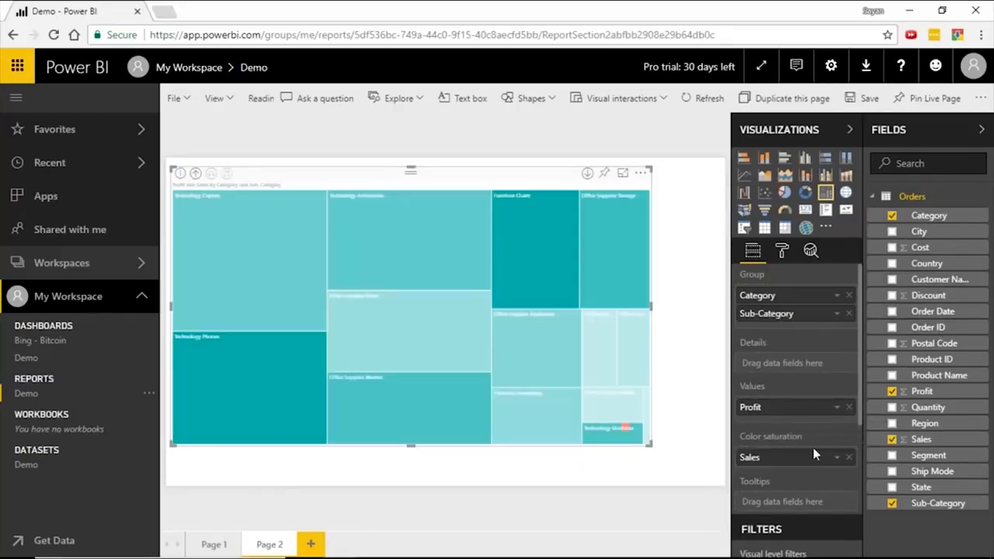
left_click_drag(927, 394, 784, 459)
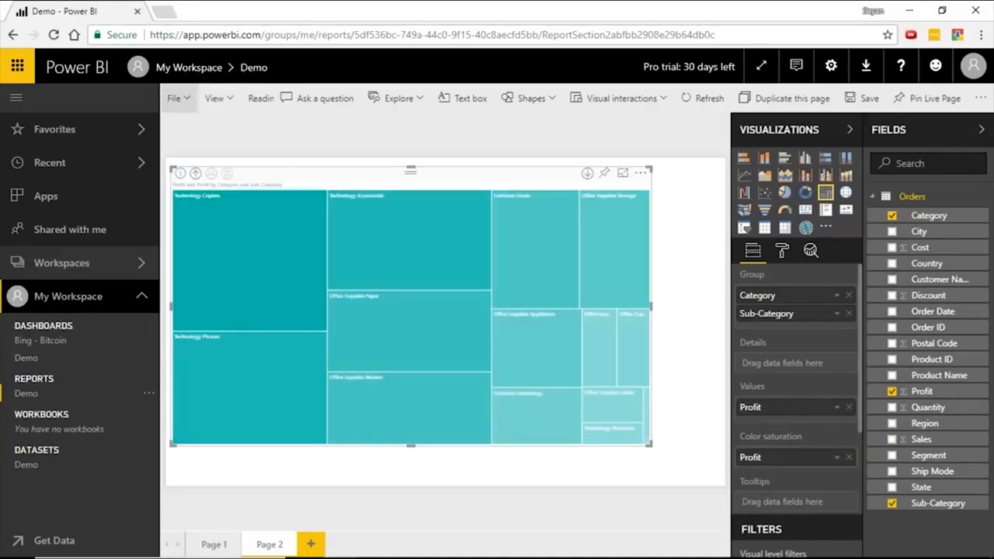
- Save the Demo report and export it as a PowerPoint presentation
left_click(175, 98)
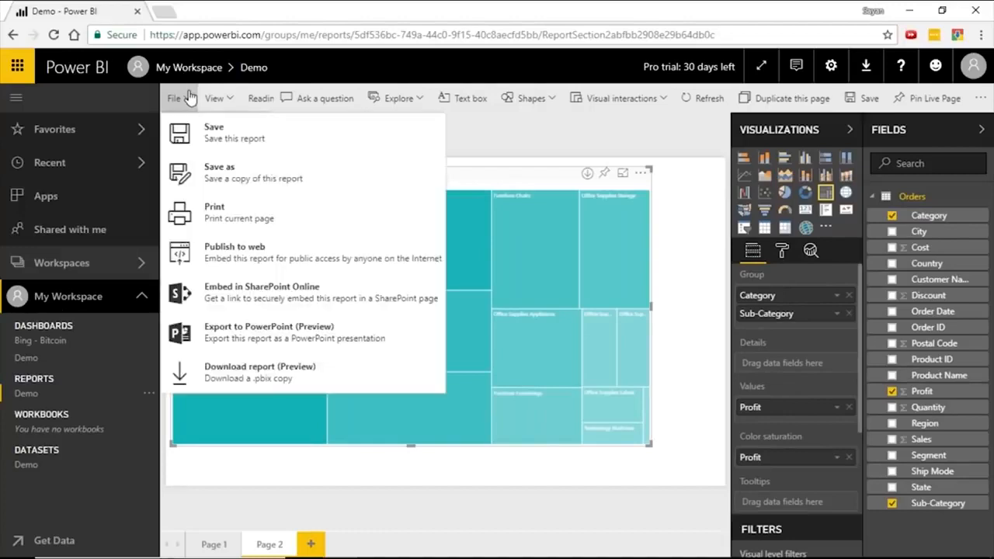
left_click(239, 138)
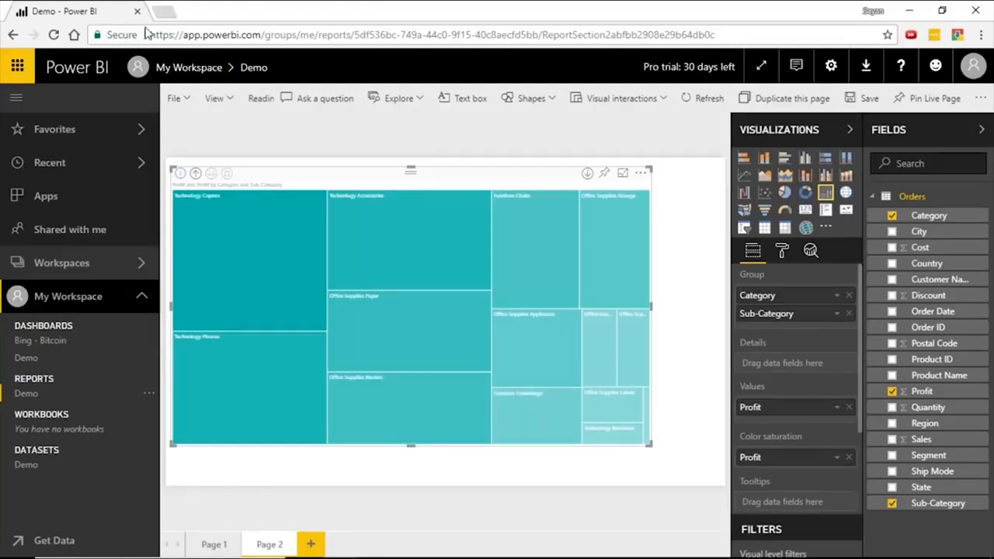
left_click(186, 100)
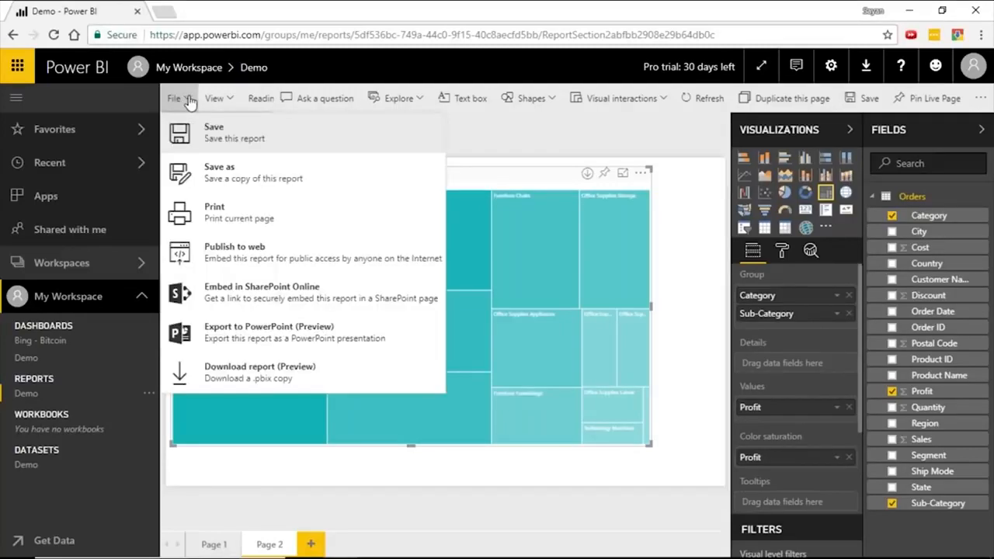
left_click(302, 341)
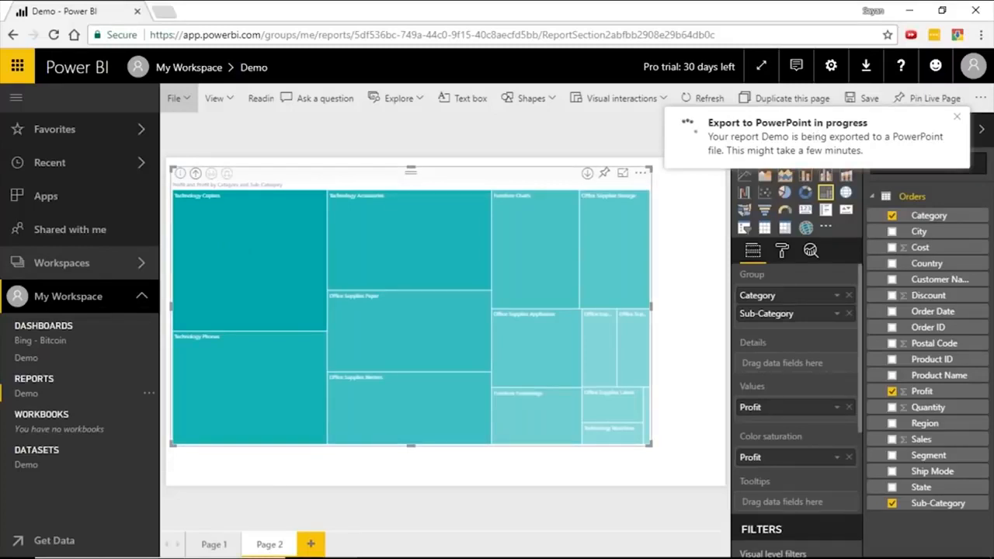
- Pin the treemap to the existing Demo dashboard, and move its Profit tile into the dashboard's left column where the Sales tile sits
left_click(604, 172)
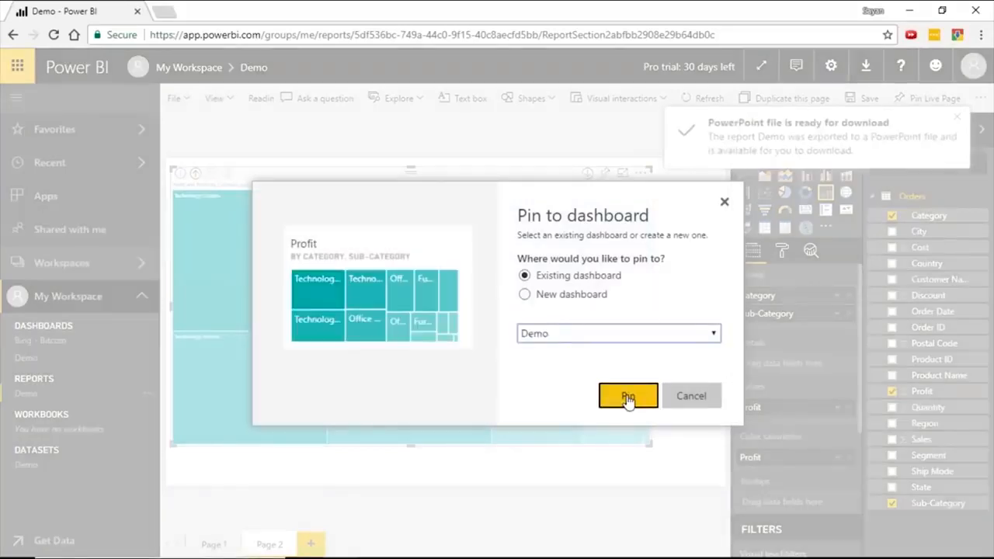
left_click(628, 397)
left_click(28, 359)
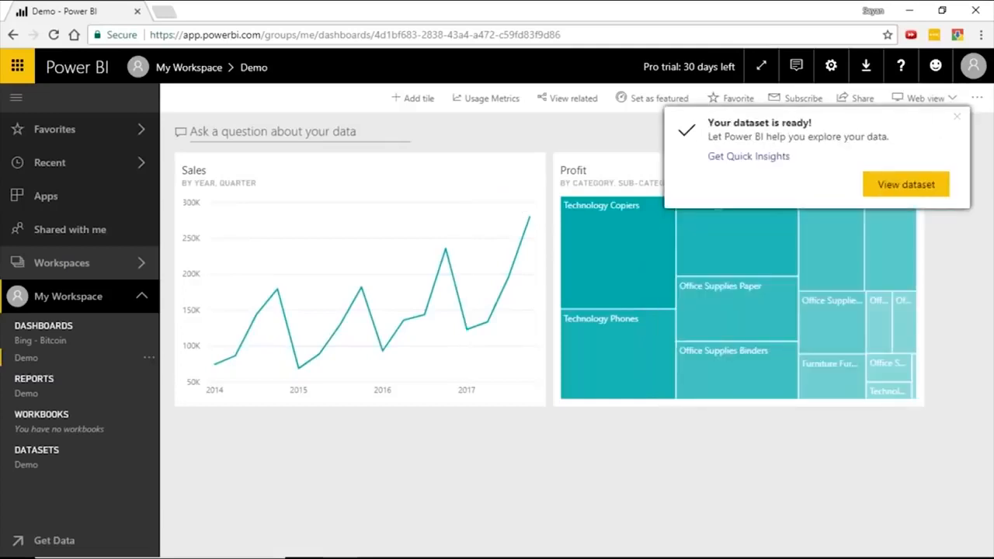
left_click_drag(729, 161, 345, 173)
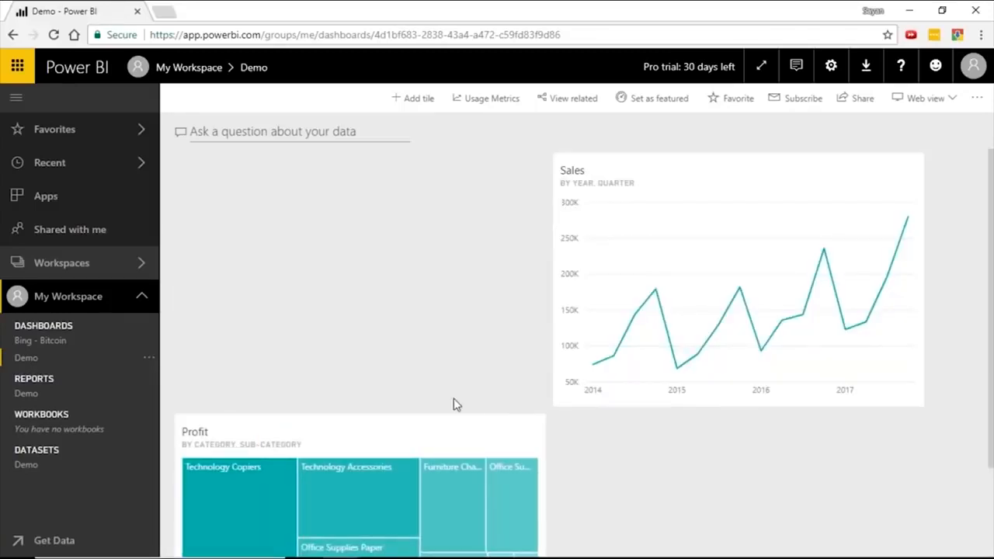
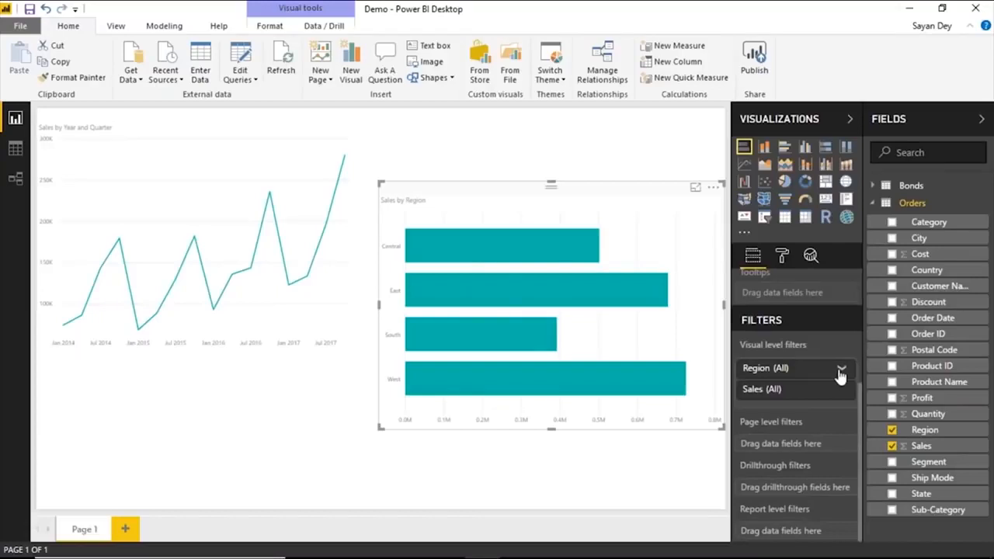
- In Power BI Desktop, try filtering only the Sales by Region bar chart to Central, and clear that visual level filter
left_click(840, 373)
left_click(748, 443)
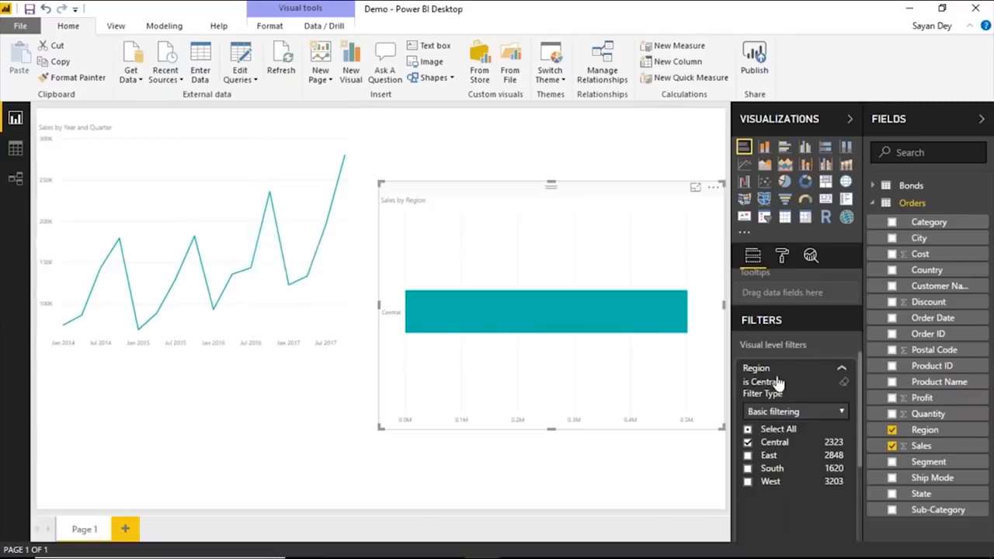
left_click(748, 442)
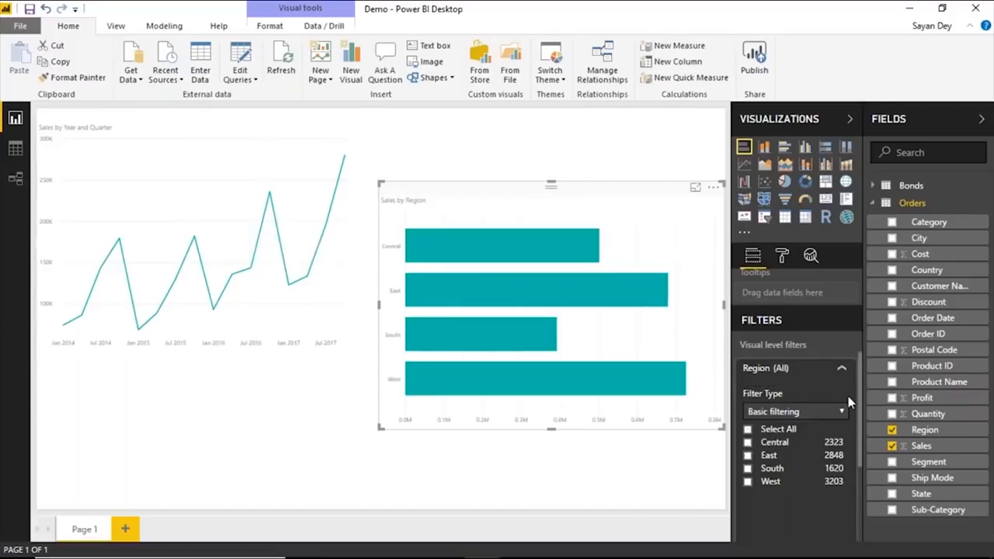
left_click(843, 373)
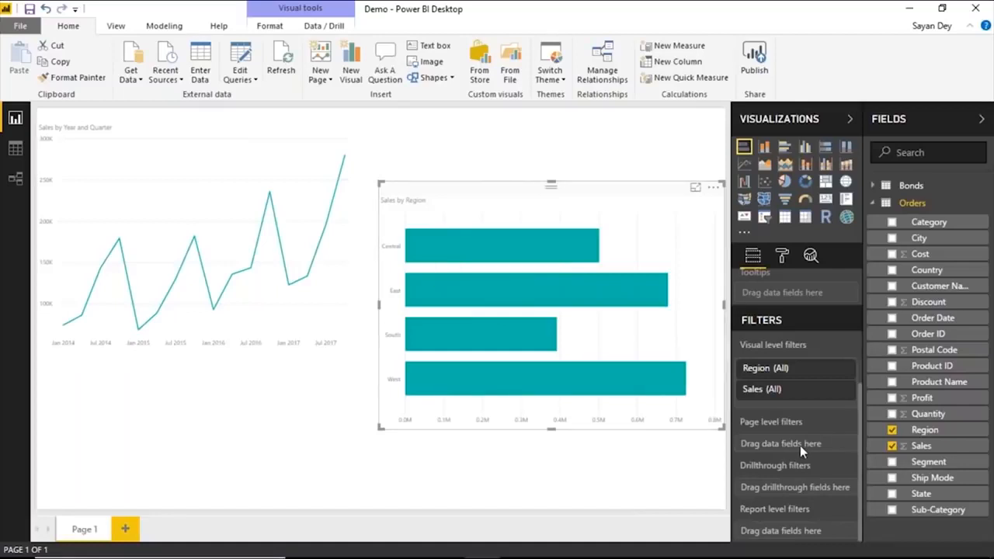
- Add a page level filter on Region to Page 1 that keeps only Central and East
left_click_drag(935, 440, 810, 448)
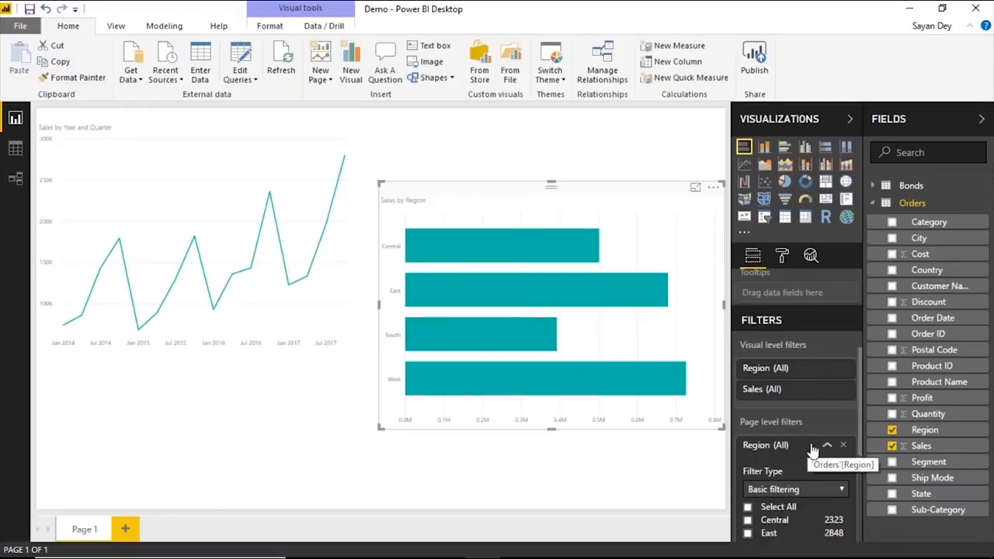
scroll(777, 436, "down", 3)
left_click(749, 375)
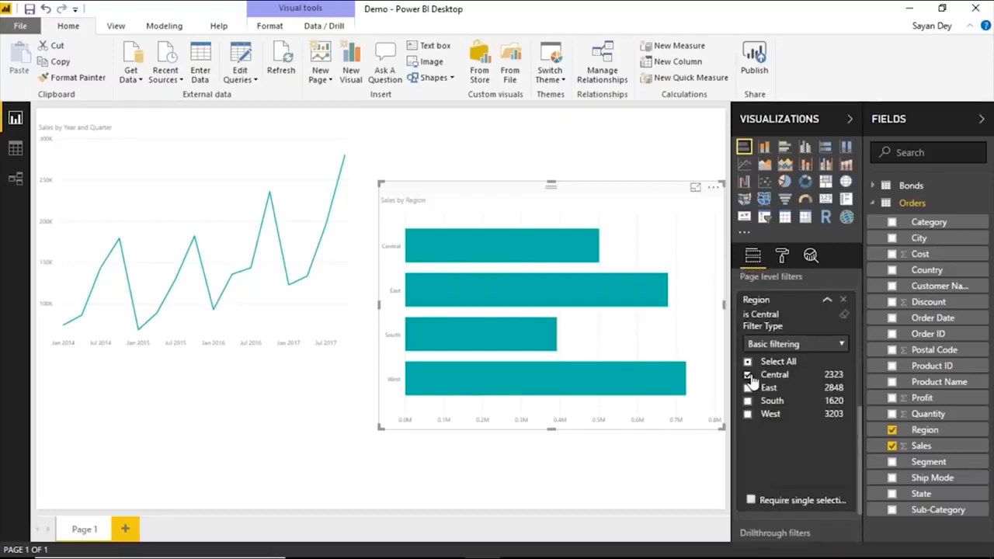
left_click(748, 387)
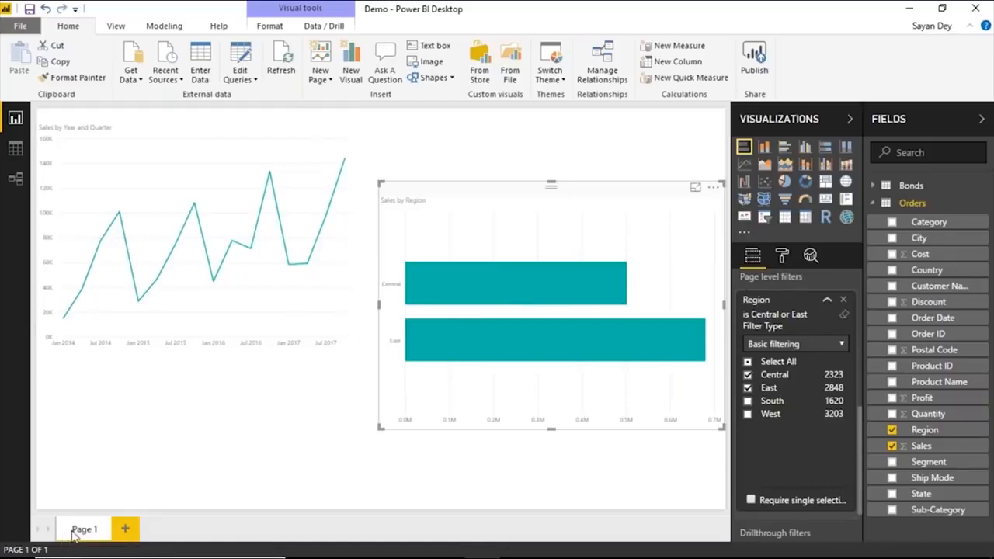
- Add a second report page with a table of Region and Sales, and enlarge the table's frame to over half the page width
left_click(126, 529)
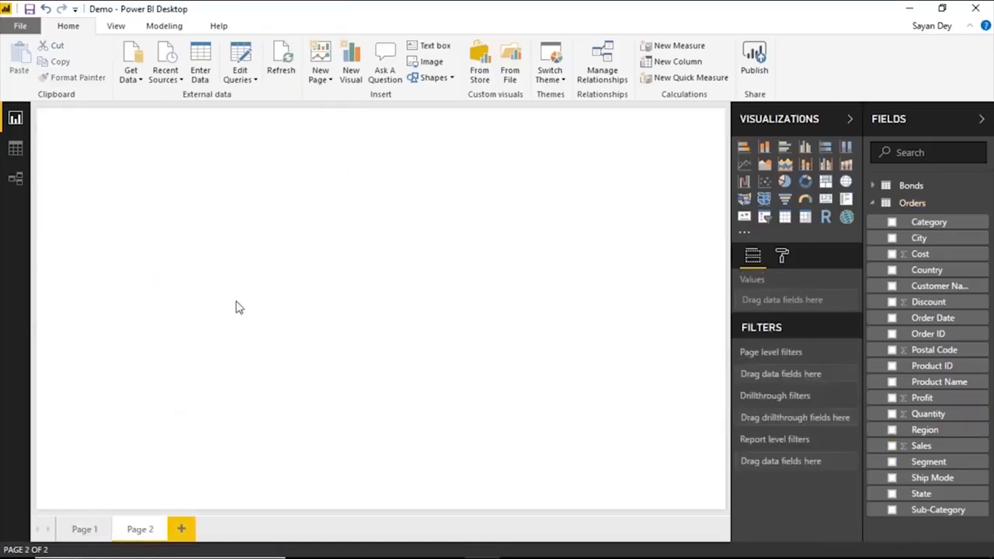
left_click(893, 430)
left_click(892, 445)
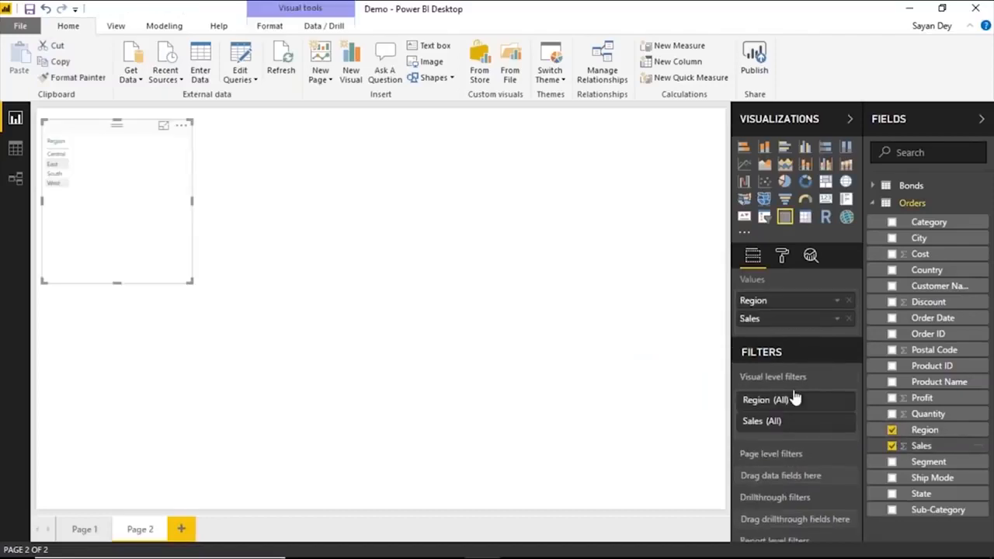
left_click_drag(191, 282, 477, 386)
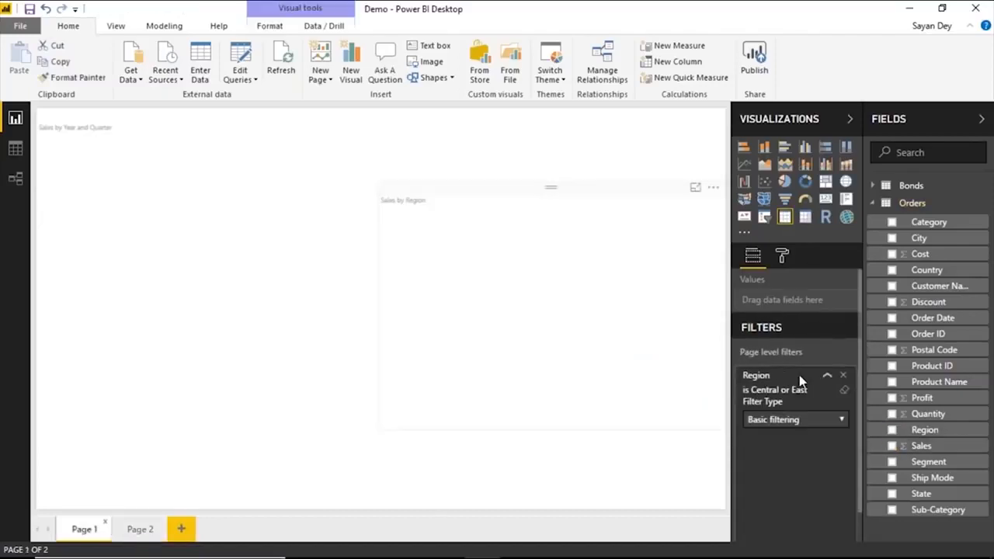
- Compare the table on Page 2 with the filtered Page 1, and remove the page level Region filter from Page 1
left_click(138, 530)
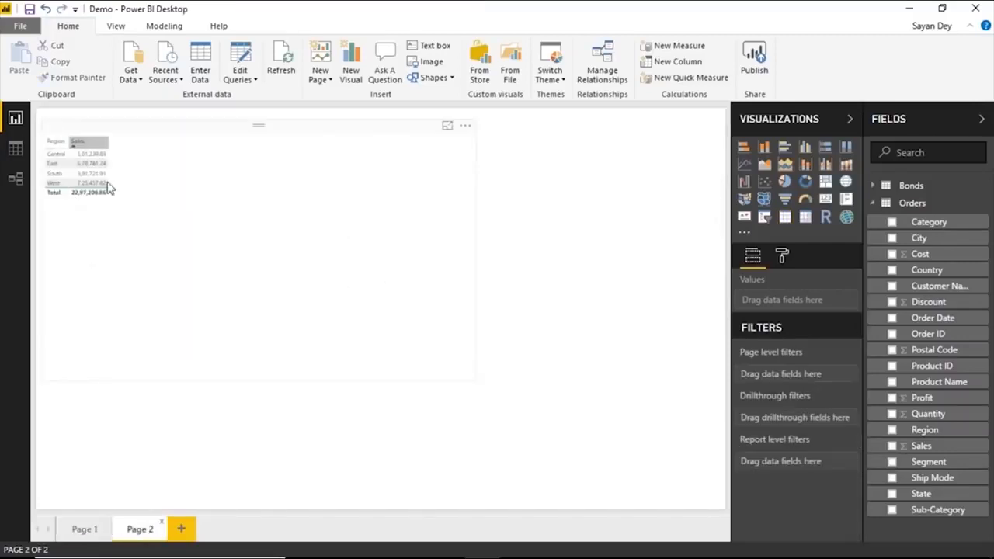
left_click(85, 529)
left_click(827, 375)
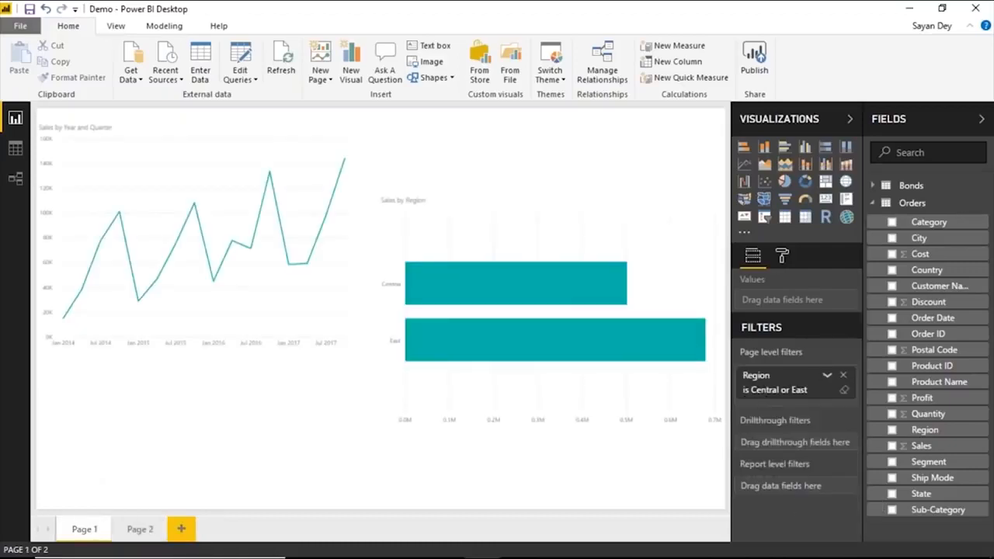
left_click(844, 375)
- Add a report level filter on Region that keeps Central and East, and check its effect on the Page 2 table
left_click_drag(934, 430, 812, 461)
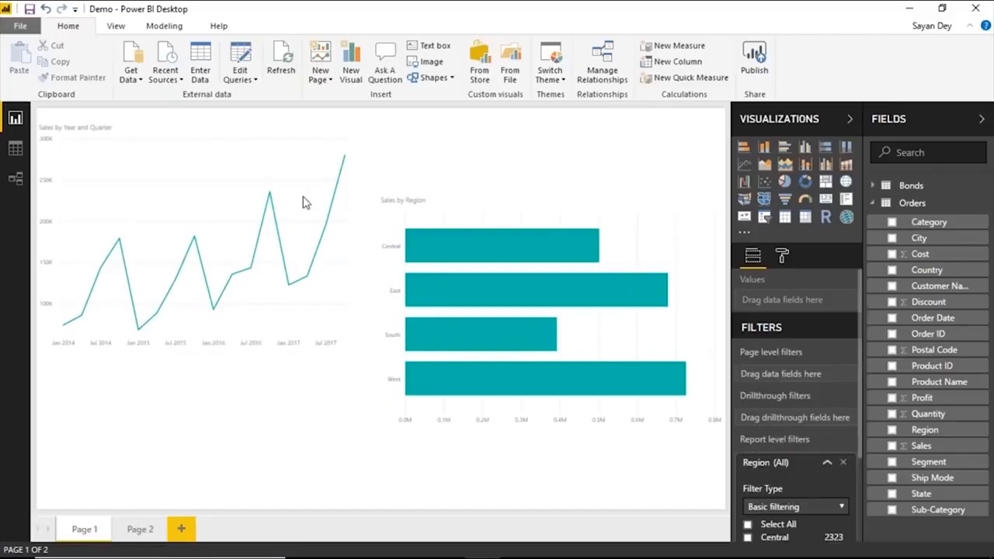
scroll(793, 404, "down", 2)
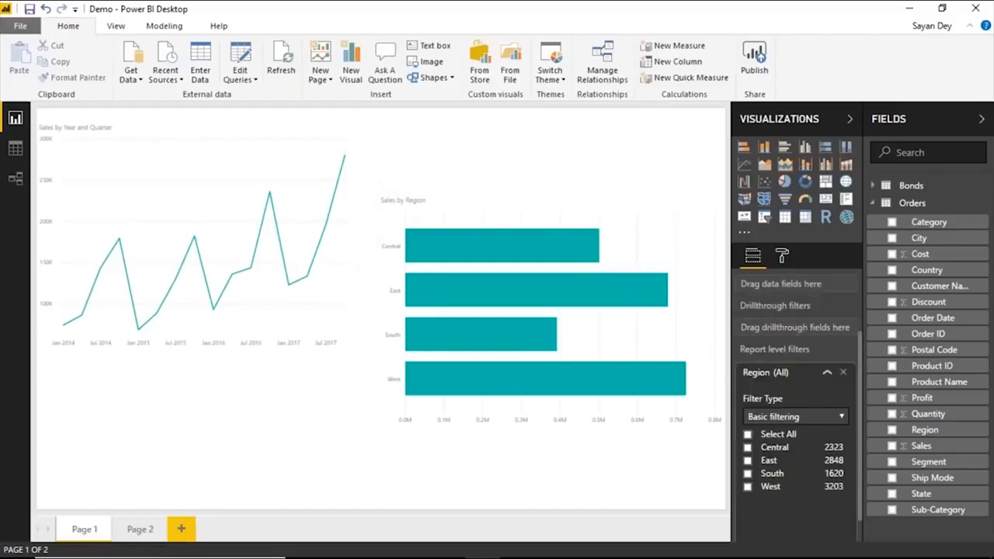
scroll(792, 404, "down", 1)
left_click(747, 419)
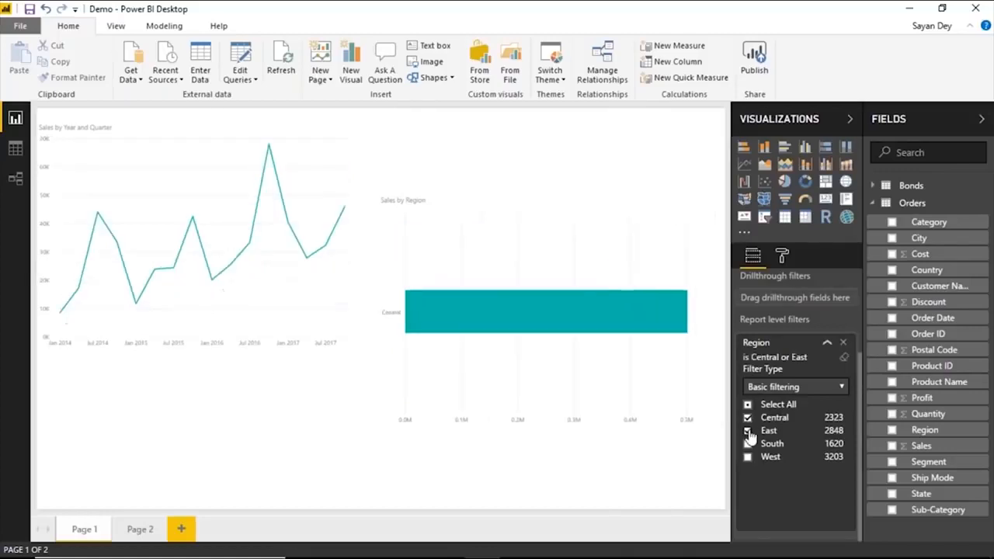
left_click(748, 430)
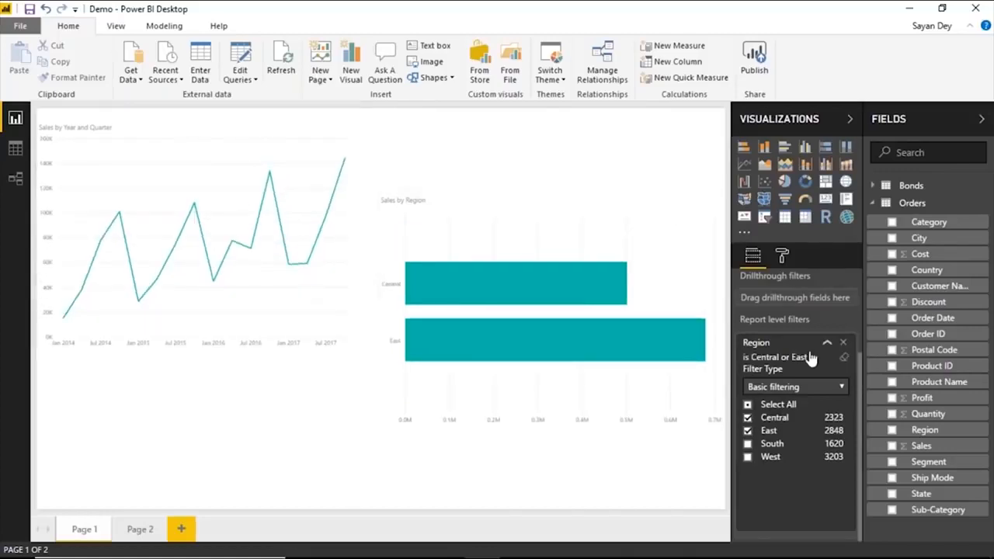
left_click(143, 529)
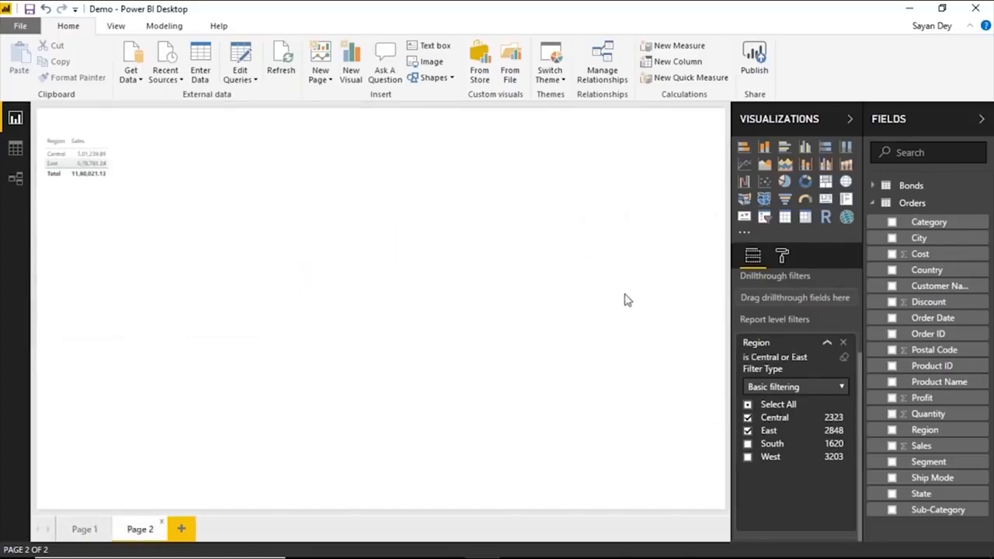
left_click(313, 208)
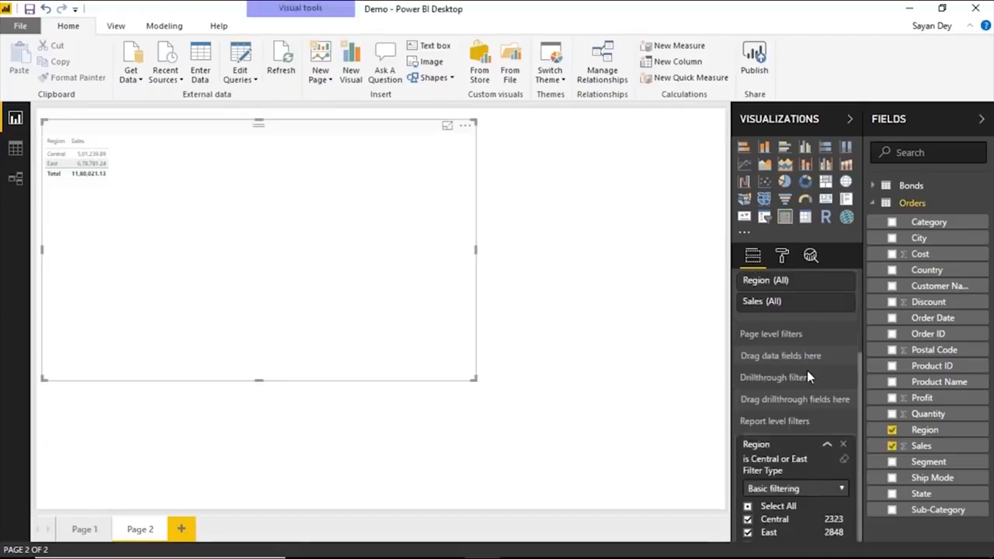
- Add two blank report pages to check that the report level Region filter applies there, and delete both pages
left_click(191, 532)
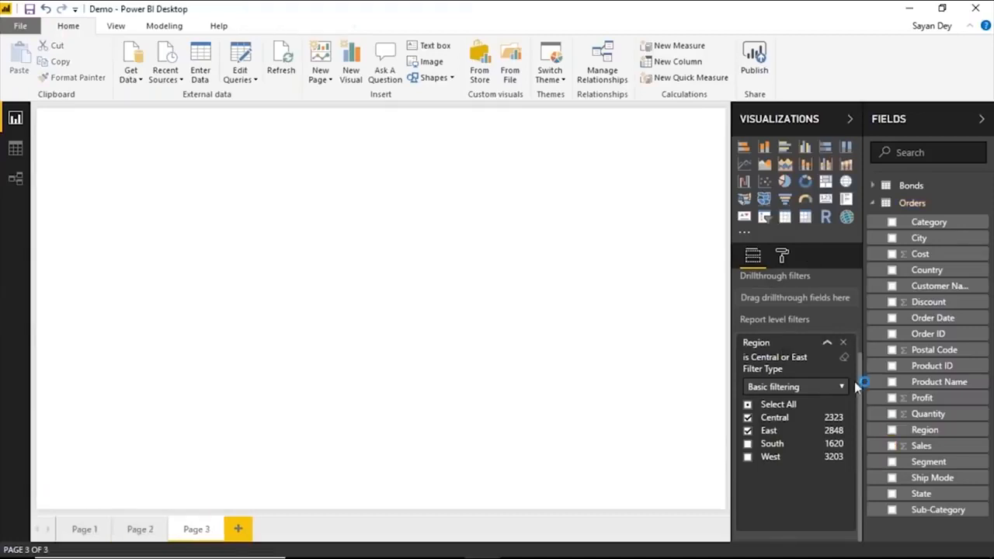
left_click(239, 530)
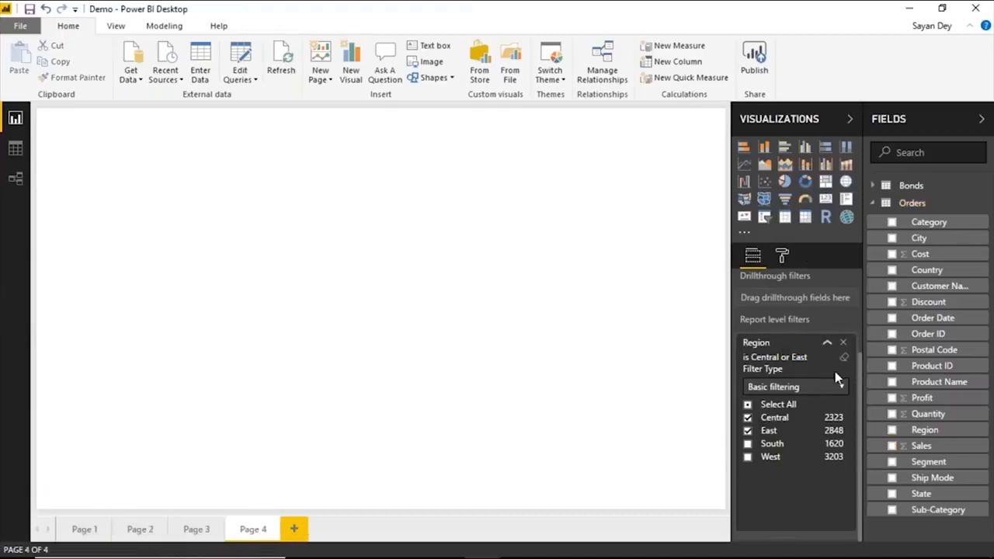
left_click(272, 528)
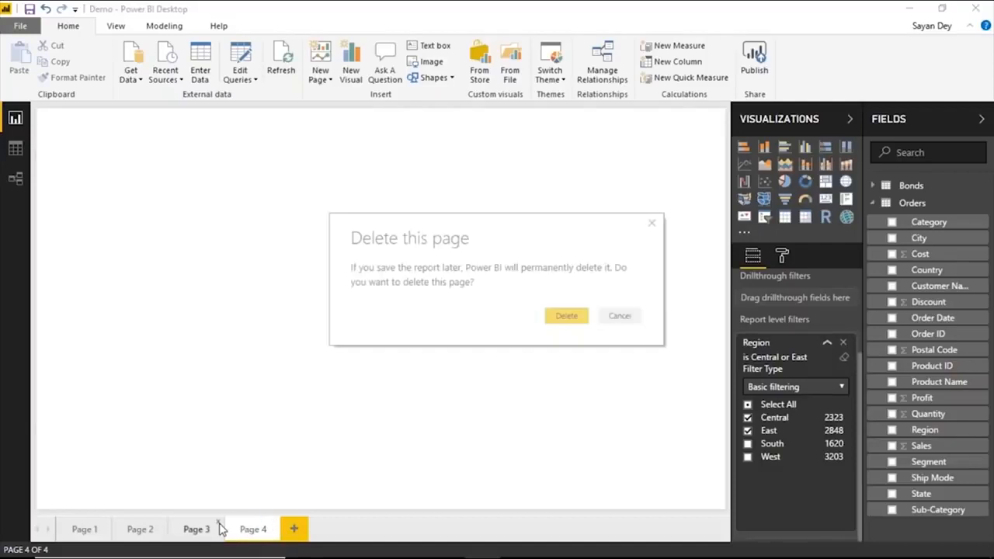
left_click(219, 528)
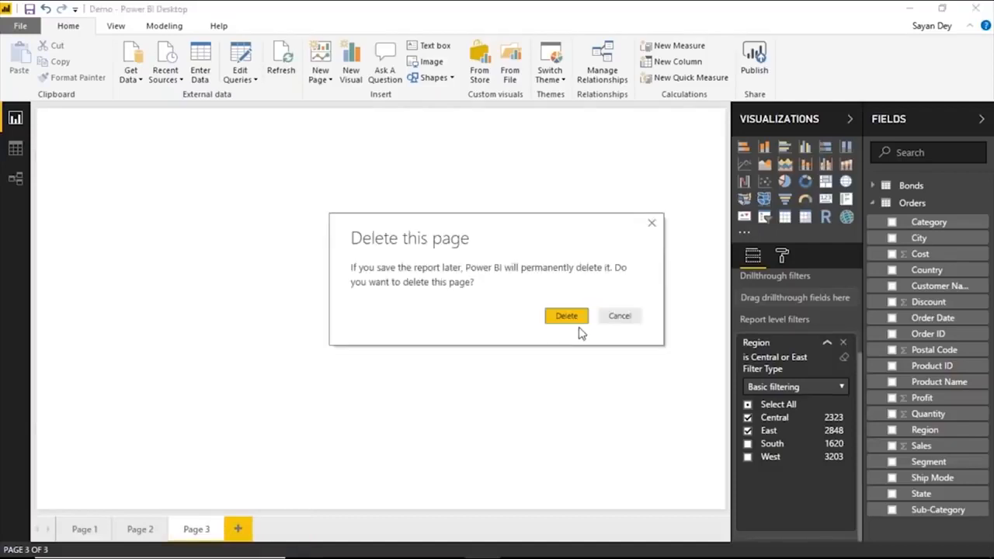
left_click(573, 319)
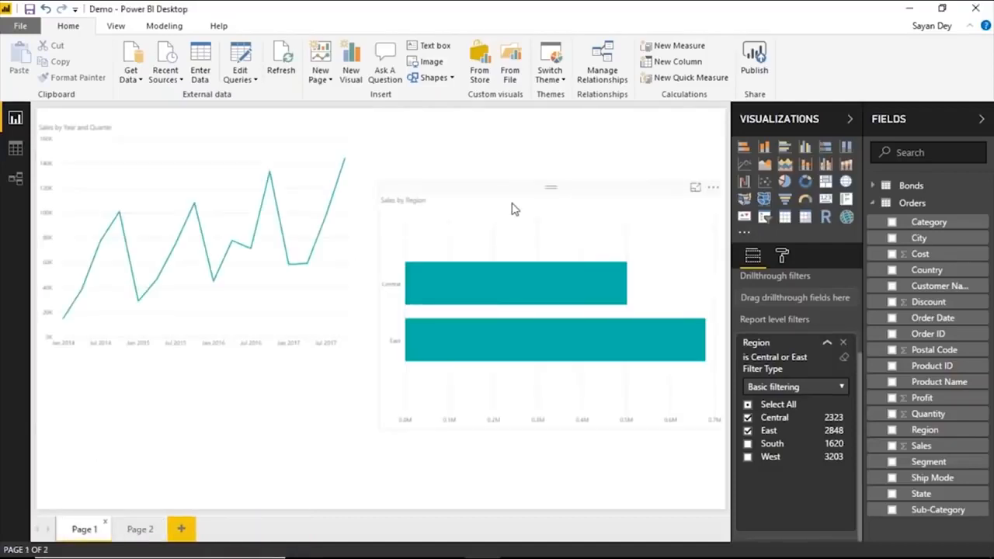
- Remove the line chart from Page 1 and replace Region with Category on the bar chart's axis
left_click(262, 139)
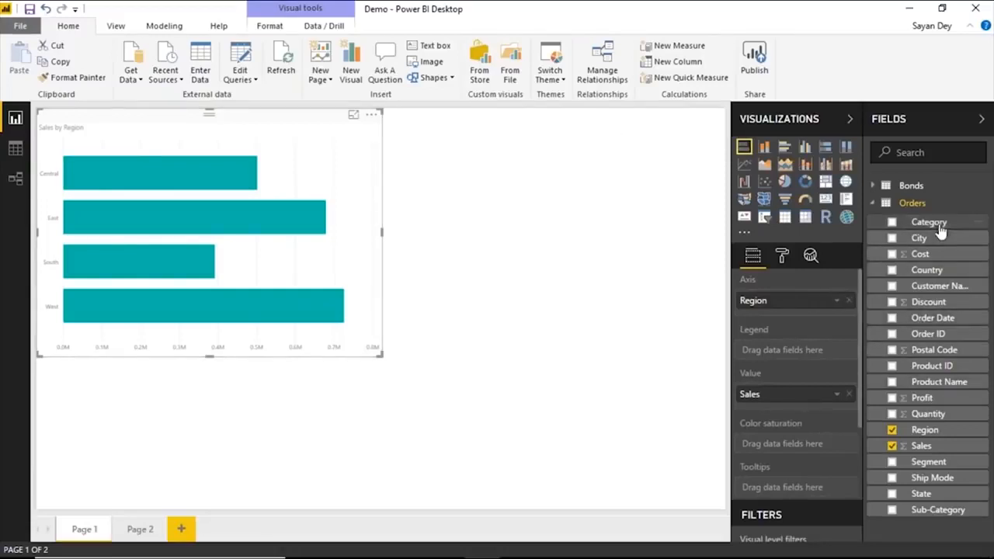
left_click_drag(884, 223, 852, 305)
left_click(850, 300)
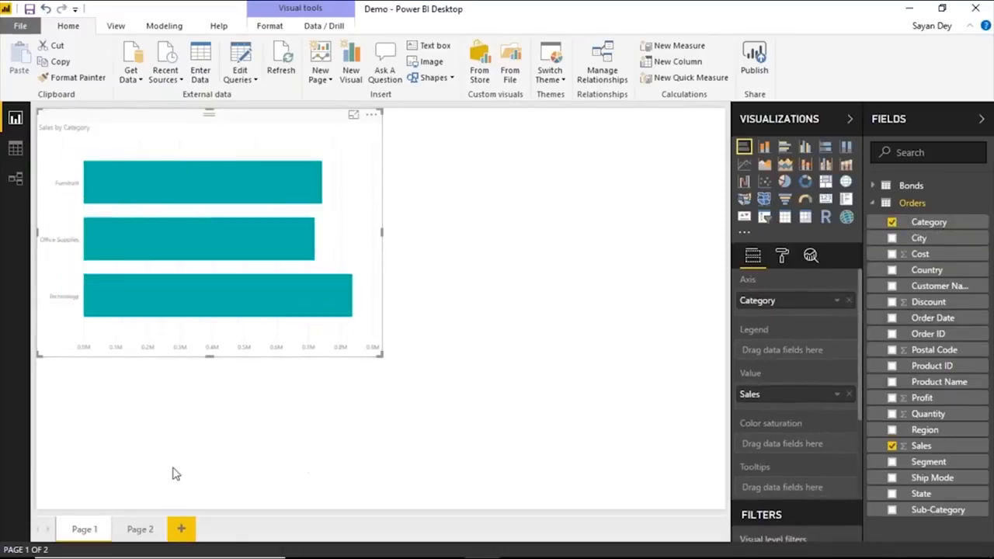
- Build a table of Category, Sub-Category and Sales on Page 2, then enlarge its frame and center it on the page
left_click(144, 529)
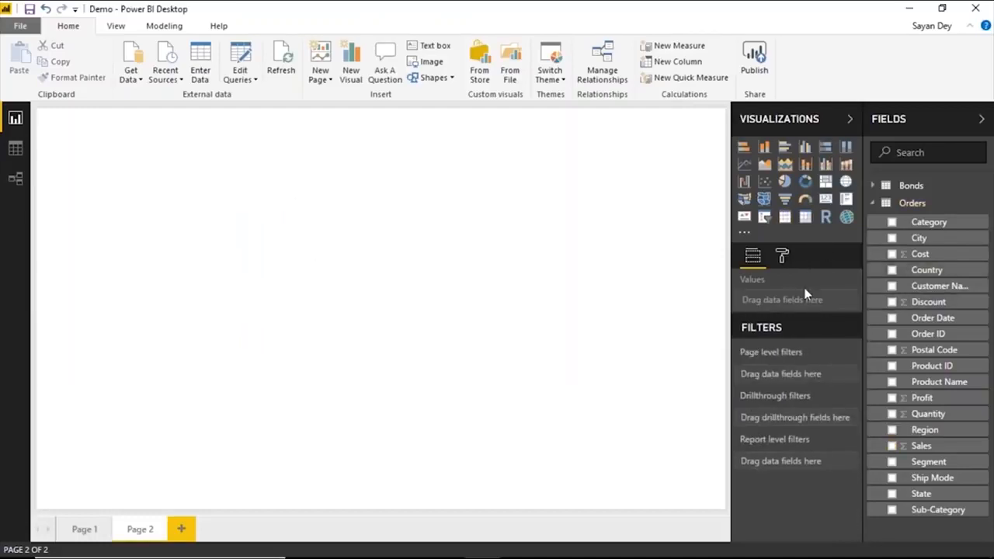
left_click(914, 510)
left_click(892, 223)
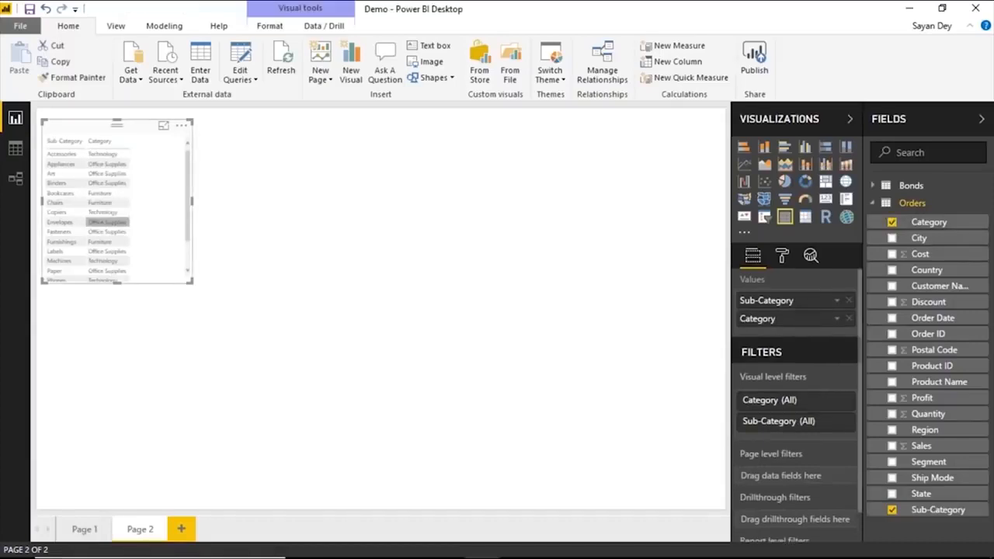
mouse_move(761, 318)
left_mouse_down()
mouse_move(767, 299)
mouse_move(777, 300)
mouse_move(766, 301)
left_mouse_up()
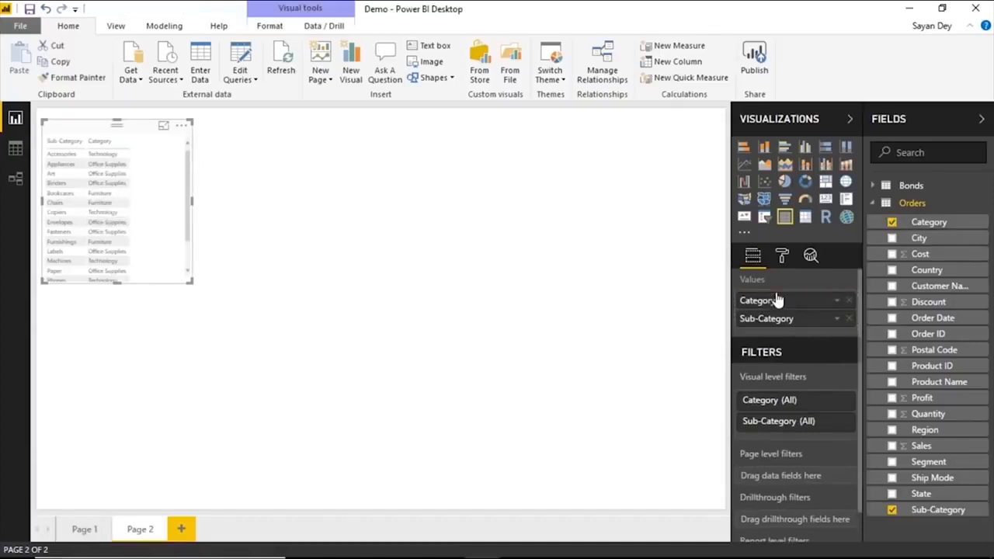
left_click(894, 446)
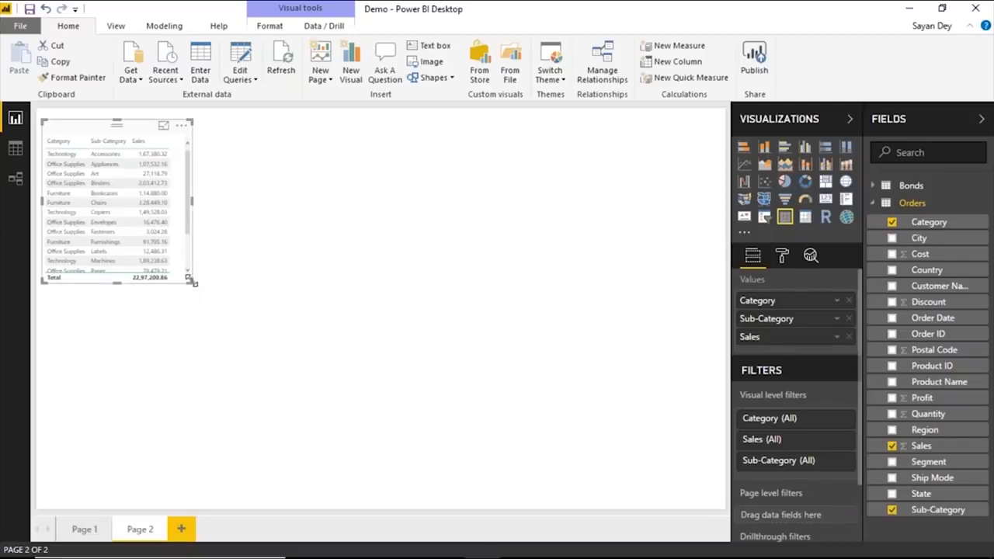
left_click_drag(190, 282, 533, 463)
left_click_drag(295, 124, 300, 122)
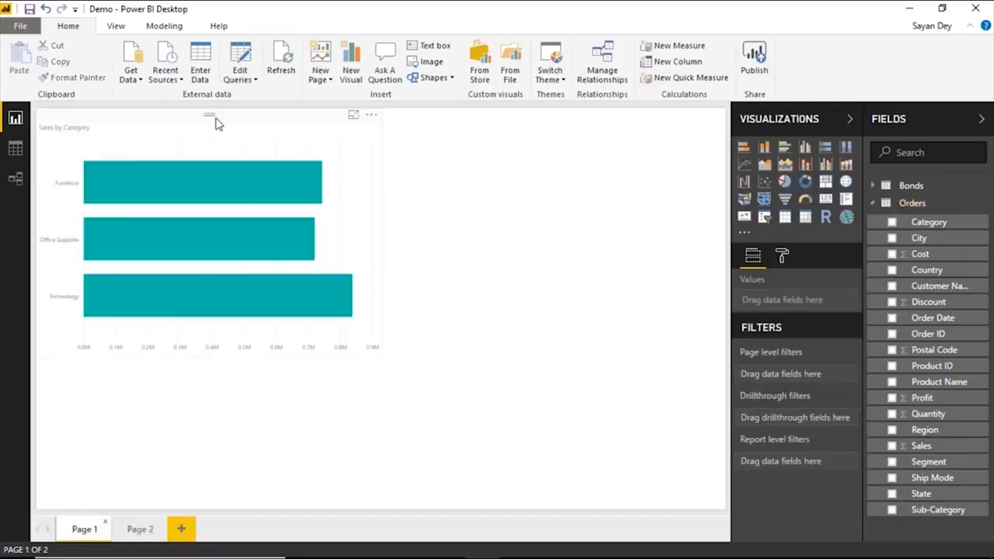
- Examine which options the Technology bar on Page 1 offers before any drillthrough is set up
right_click(235, 291)
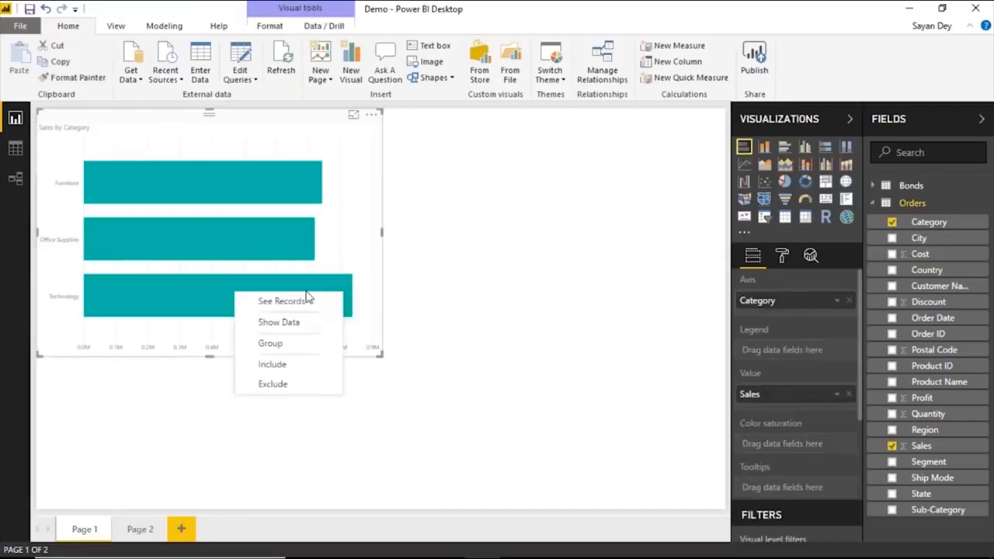
left_click(418, 267)
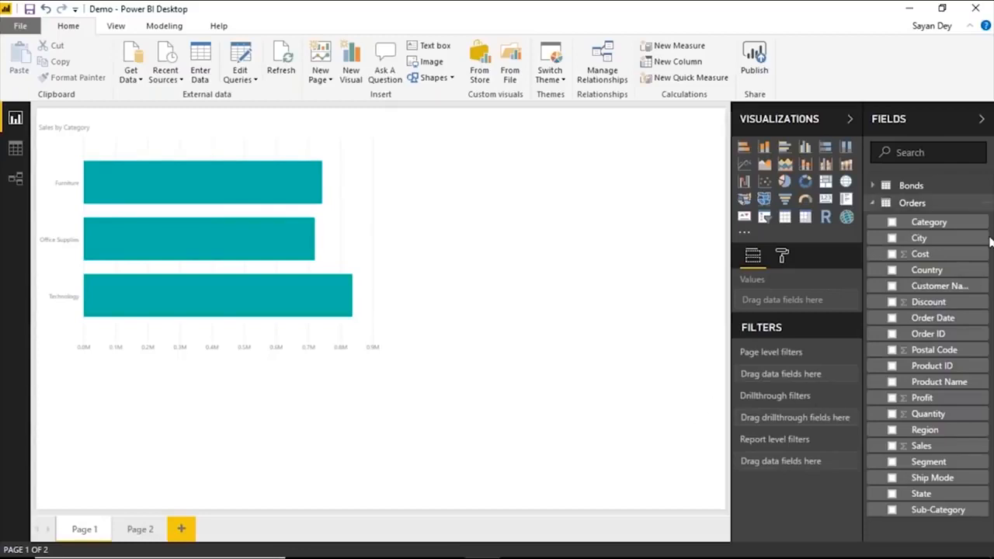
key("alt+Tab")
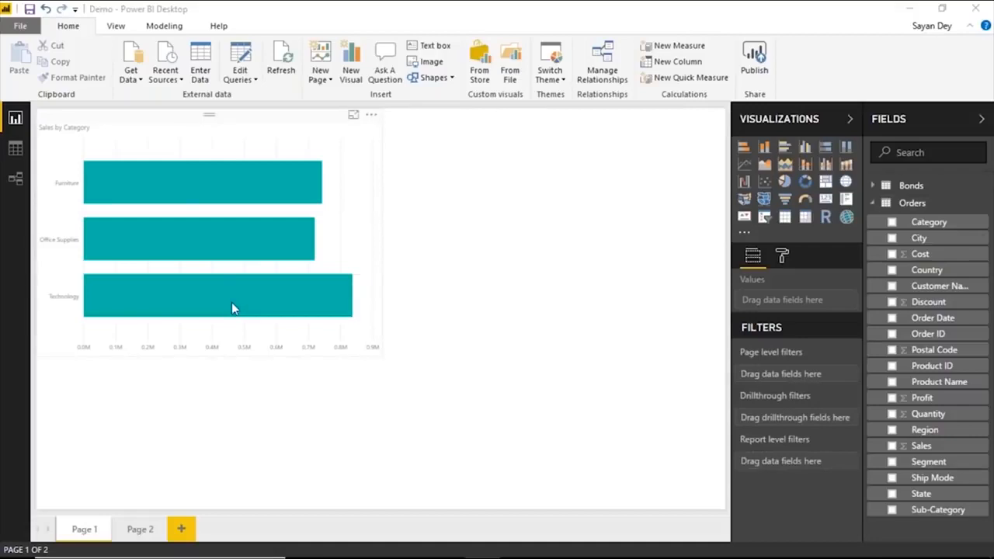
mouse_move(231, 303)
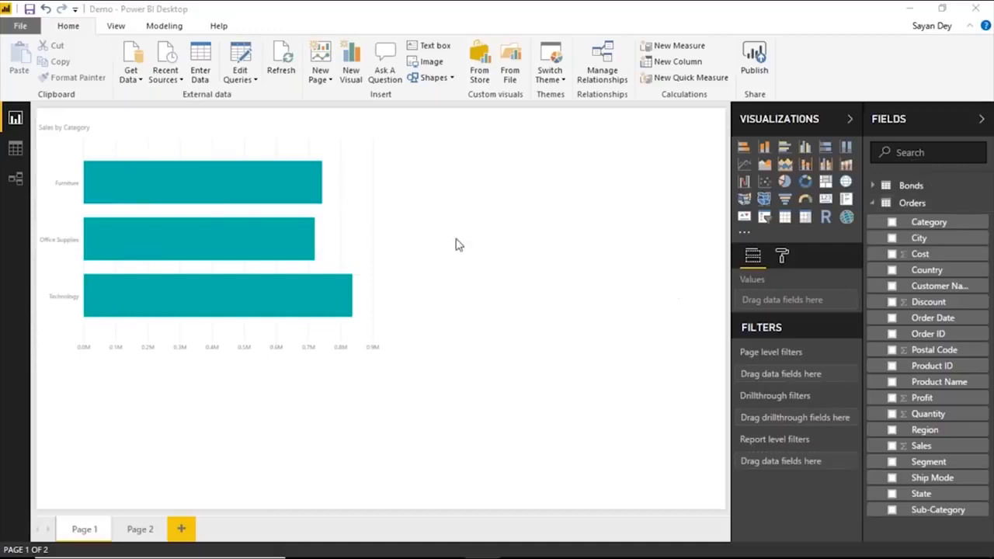
- Add Category as a drillthrough filter on Page 2 and review its list of values
left_click(140, 529)
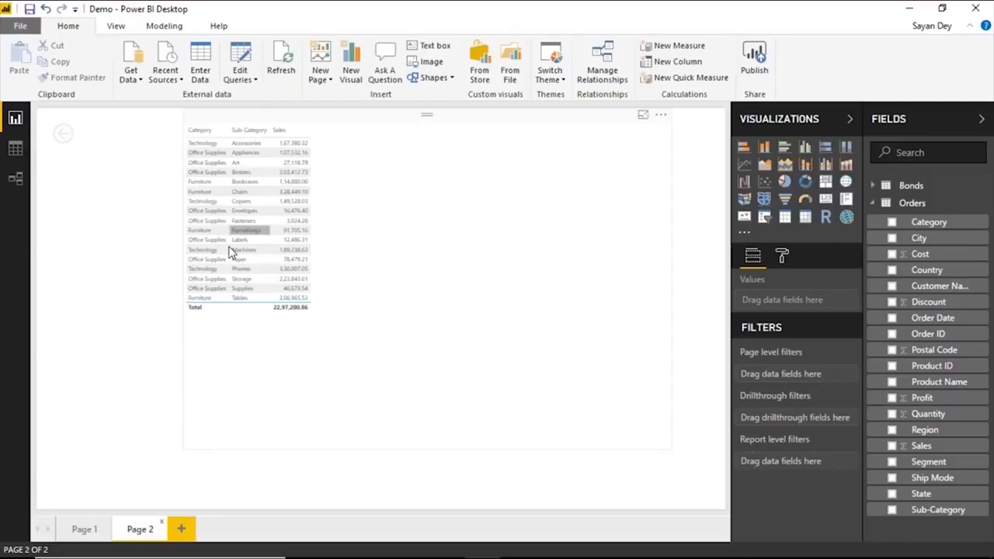
left_click_drag(948, 229, 816, 420)
left_click(83, 529)
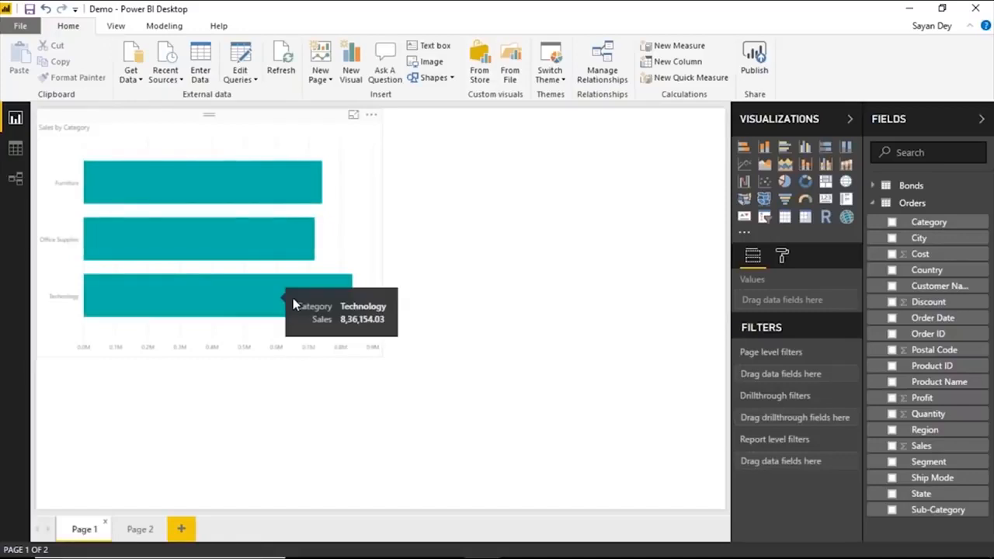
left_click(140, 529)
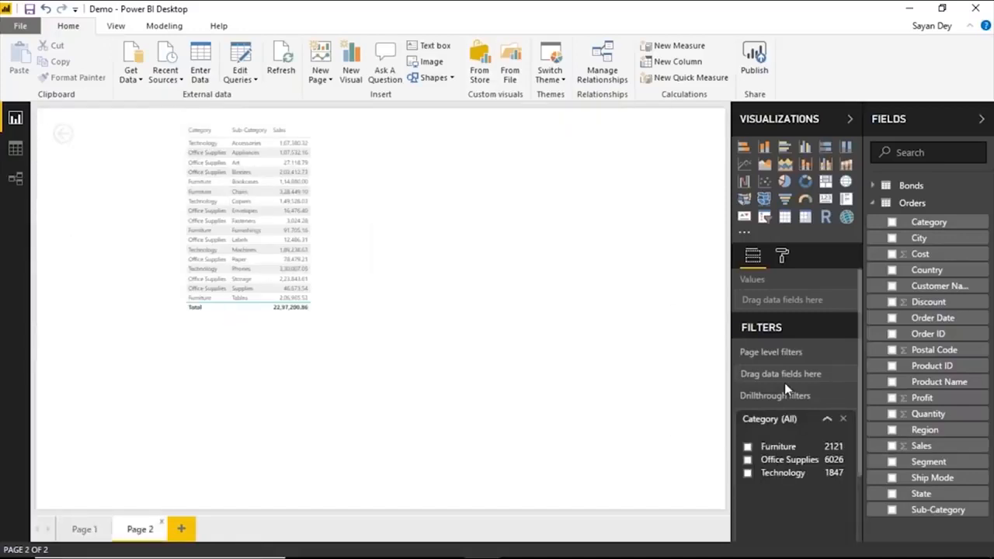
scroll(785, 383, "down", 1)
scroll(785, 383, "down", 1)
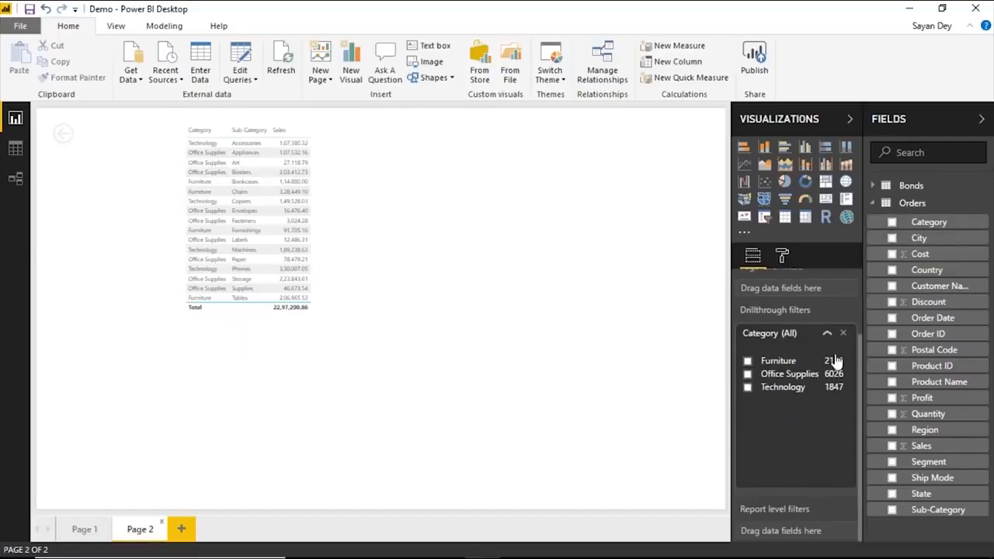
- Drill through from the Technology bar on Page 1 to Page 2, and compare the two pages
left_click(100, 533)
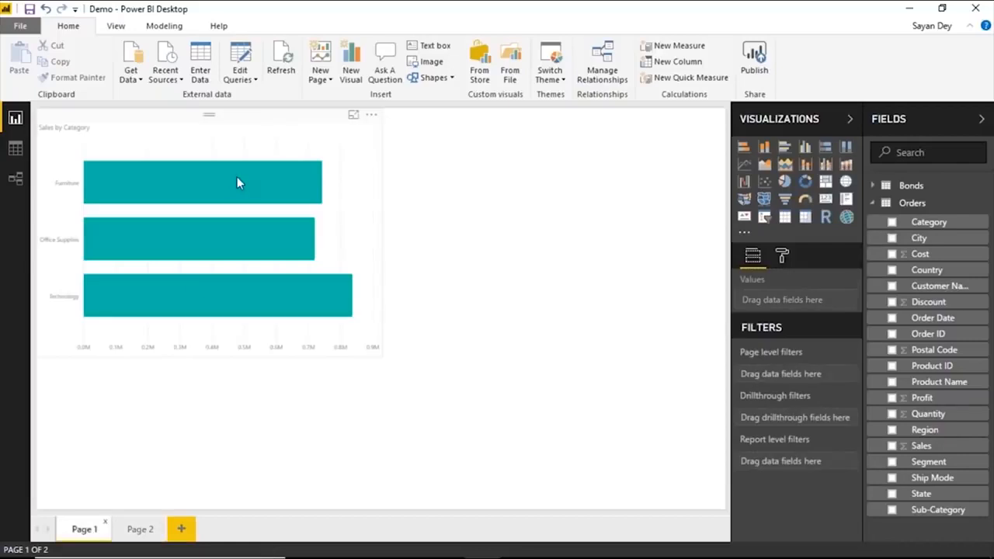
right_click(203, 300)
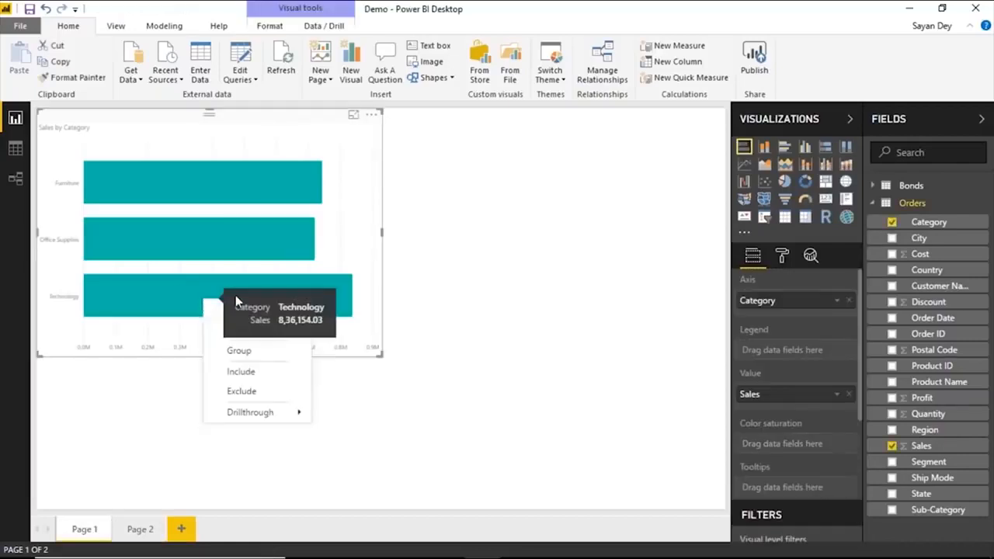
mouse_move(245, 414)
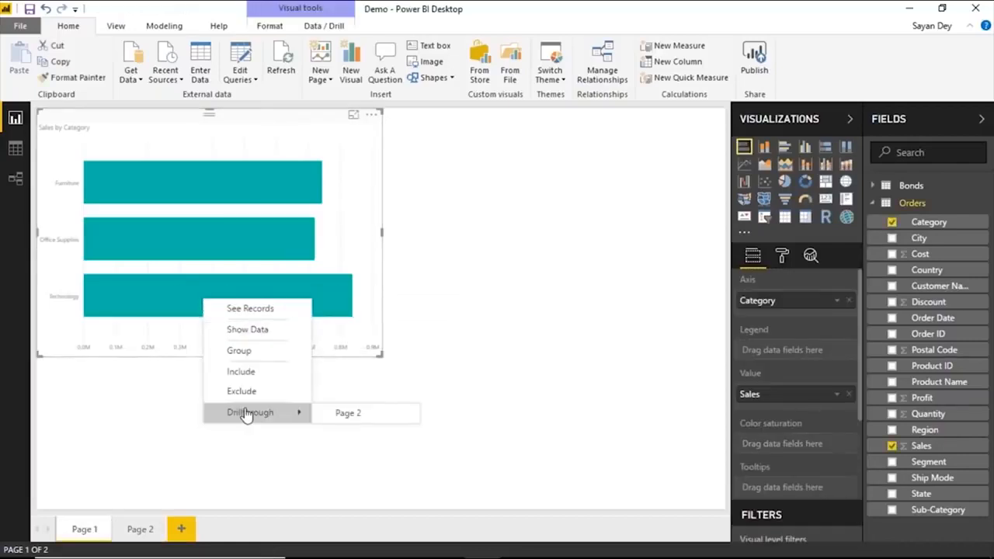
left_click(340, 414)
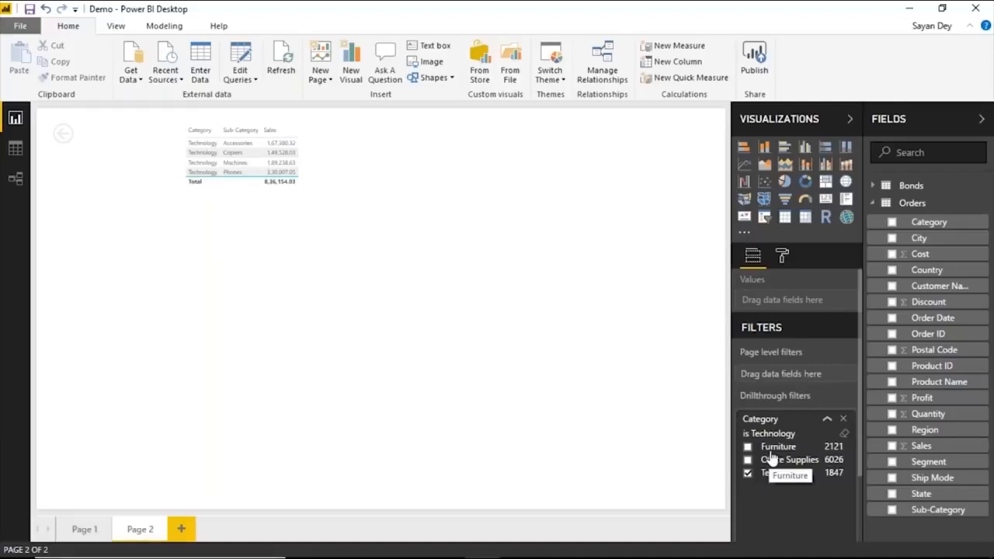
left_click(87, 528)
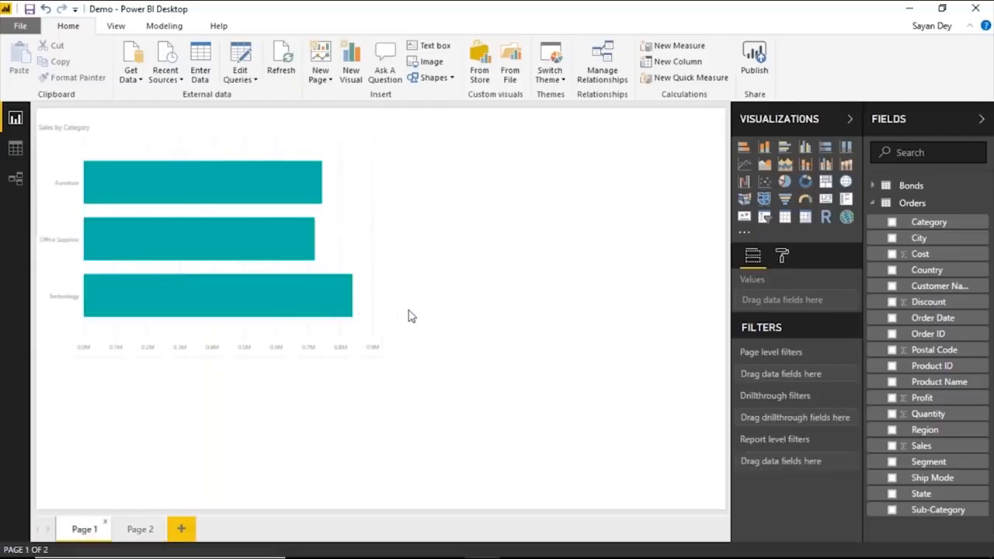
left_click(138, 528)
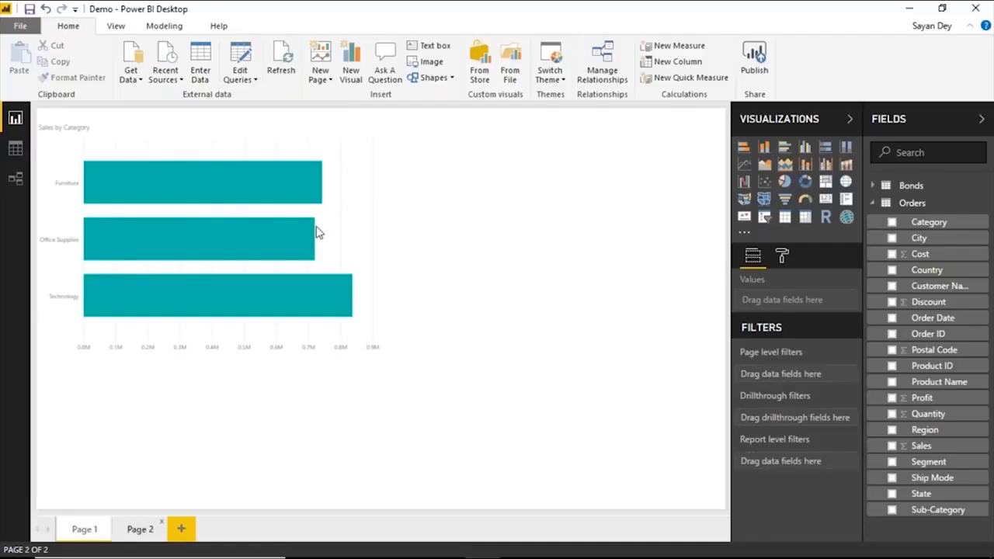
left_click(84, 528)
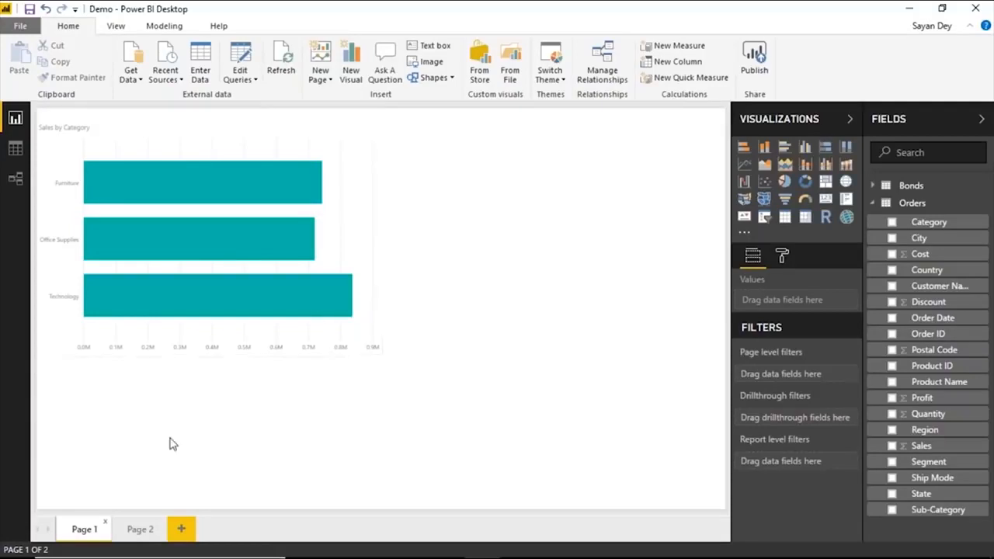
- Remove Category from the Page 2 table, convert it to a stacked bar chart, and shorten it to the page's upper half
left_click(141, 530)
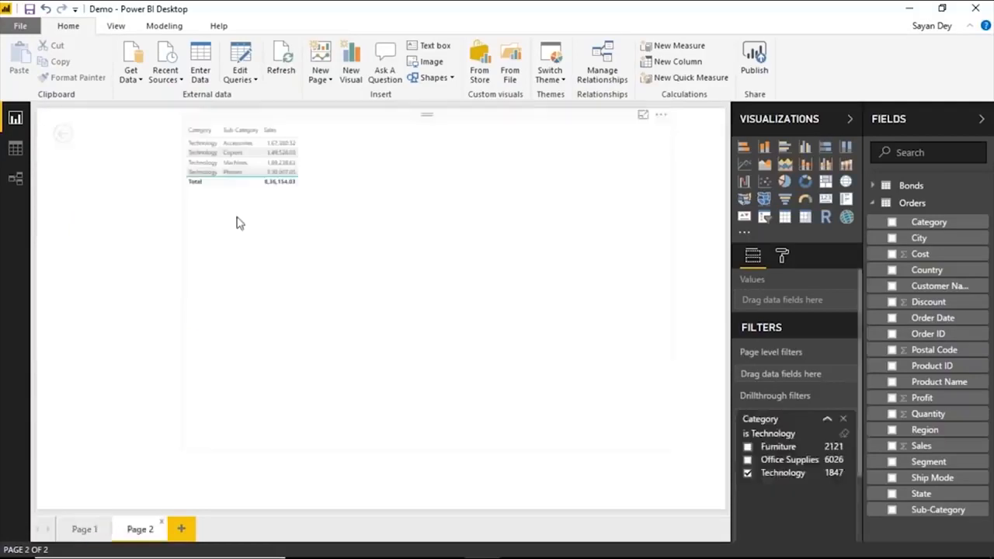
left_click(338, 131)
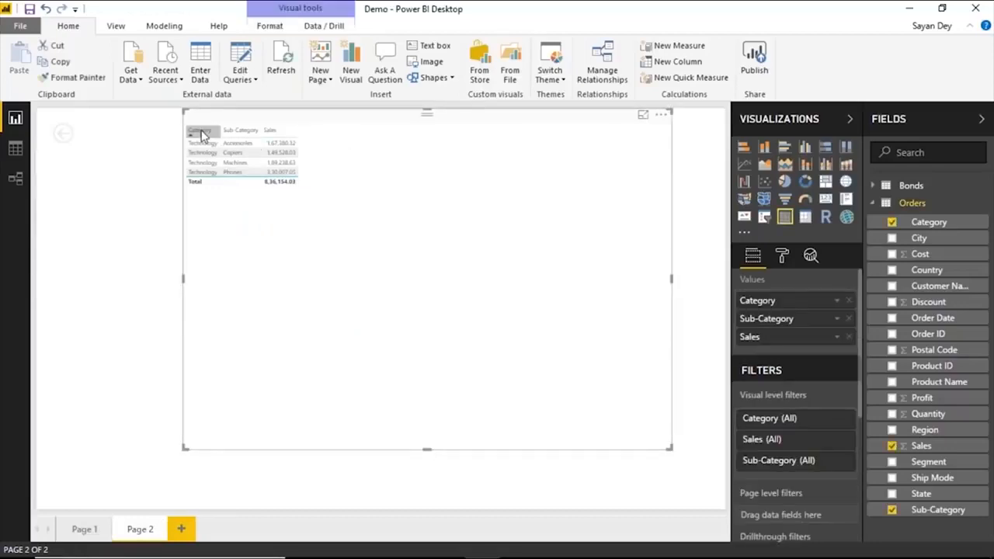
left_click(850, 301)
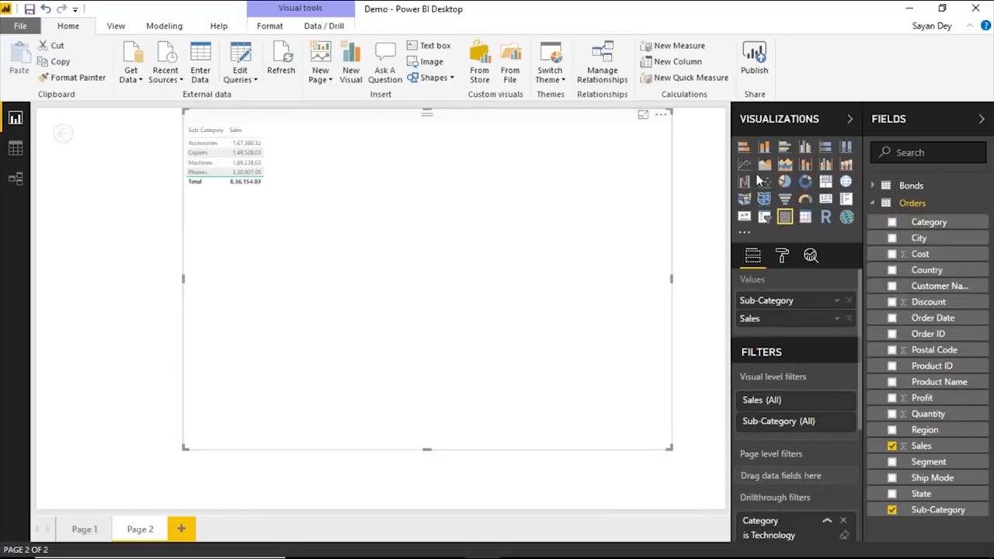
left_click(744, 147)
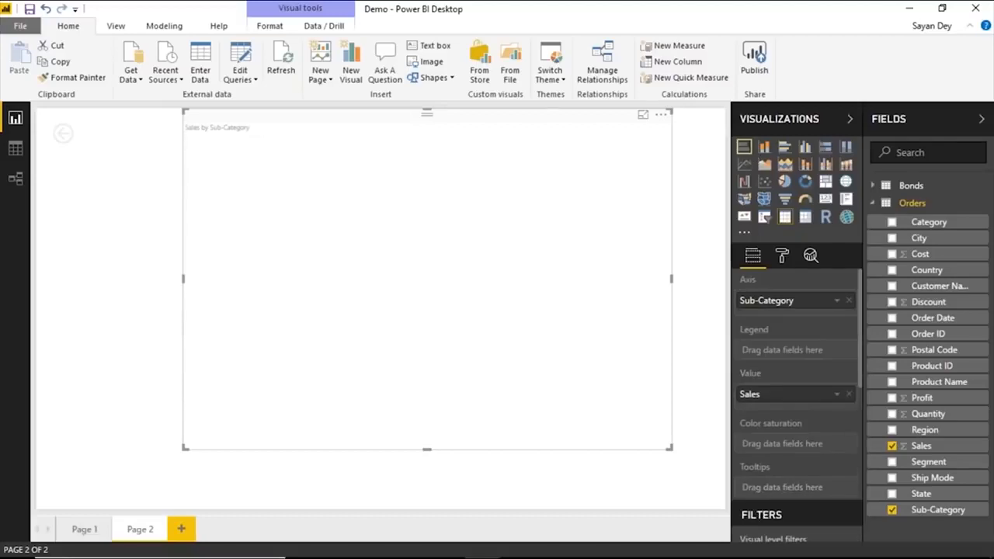
left_click_drag(427, 449, 420, 299)
left_click(338, 395)
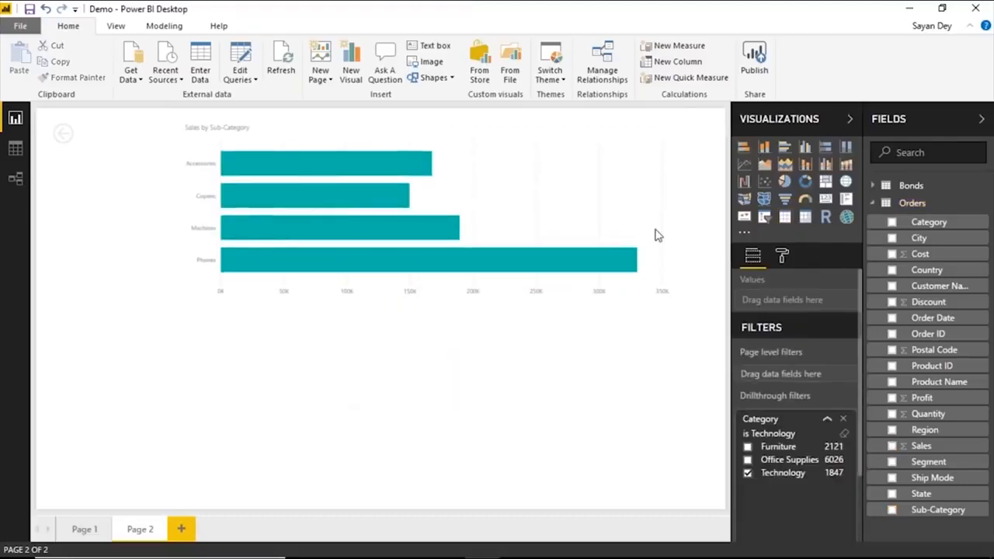
- Duplicate the Sales by Sub-Category bar chart, place the copy below the original, and convert it to a pie chart
left_click(561, 193)
left_click_drag(453, 224, 502, 448)
left_click(786, 183)
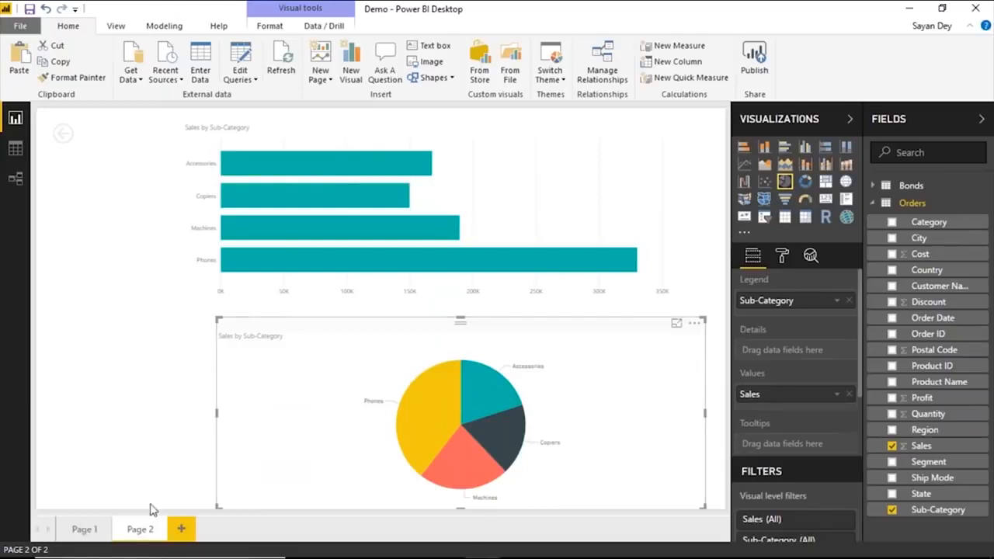
- Rename Page 2 as Subcategory and Page 1 as Category
right_click(142, 529)
left_click(180, 484)
type("Subcategory")
key("Return")
right_click(81, 536)
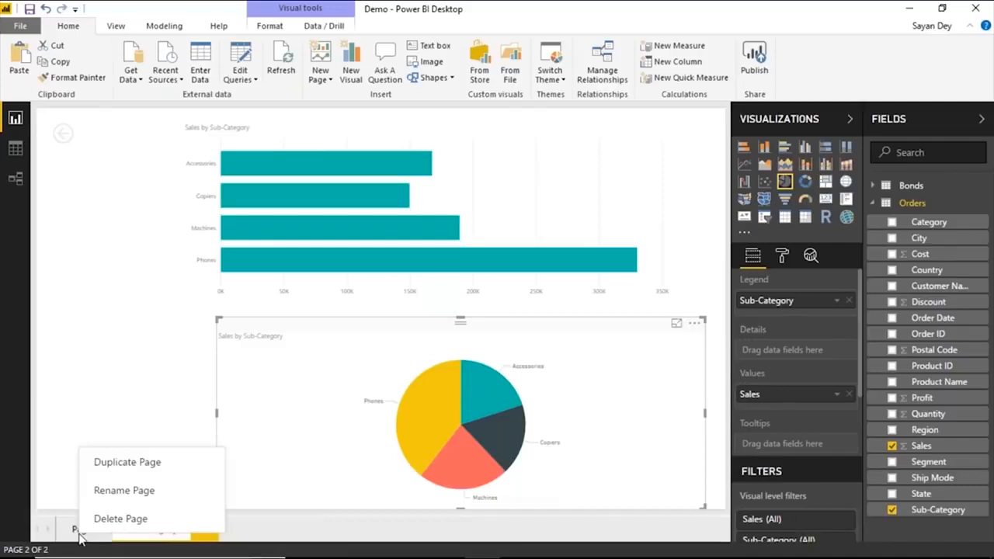
left_click(125, 488)
type("Category")
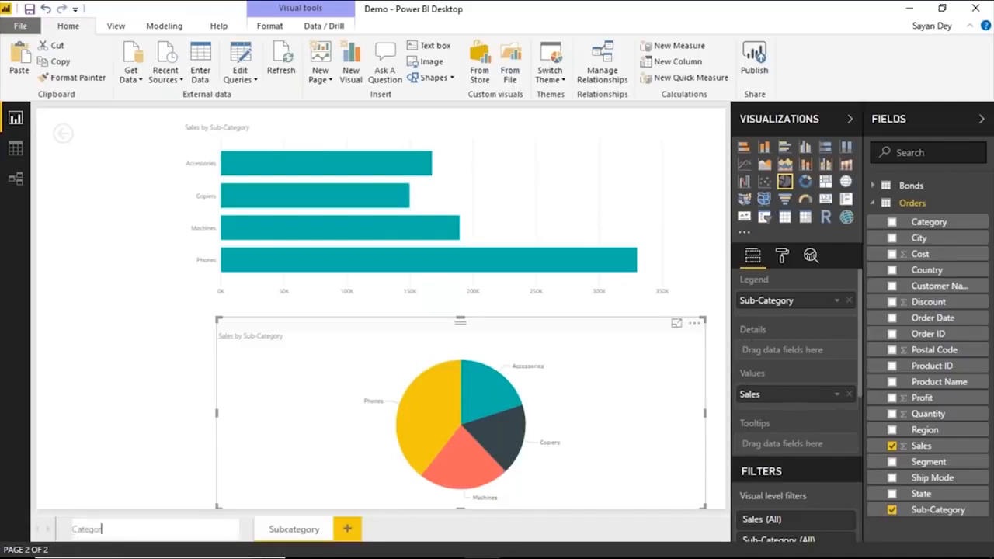
key("Return")
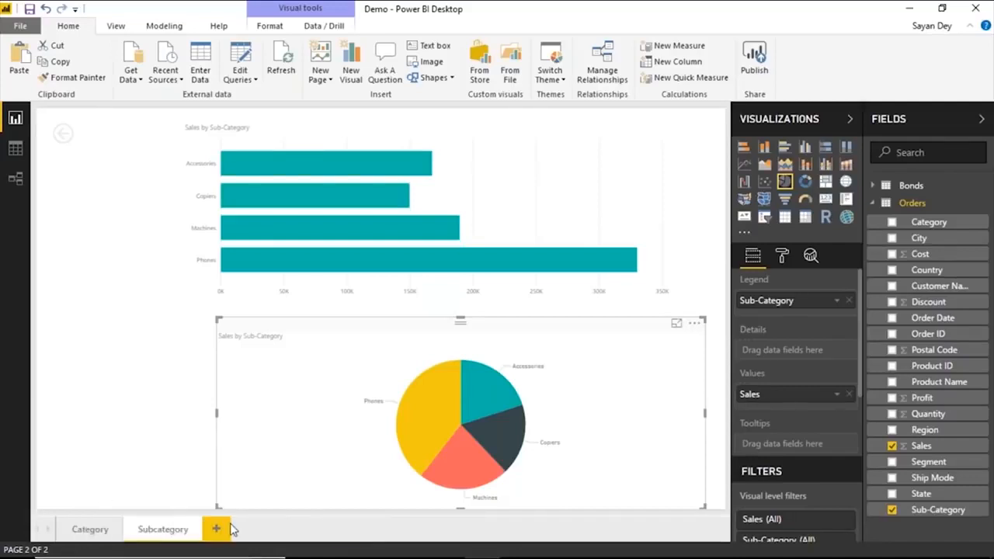
- Add a new report page and name it Product
left_click(217, 529)
right_click(232, 529)
left_click(276, 481)
type("Product")
key("Return")
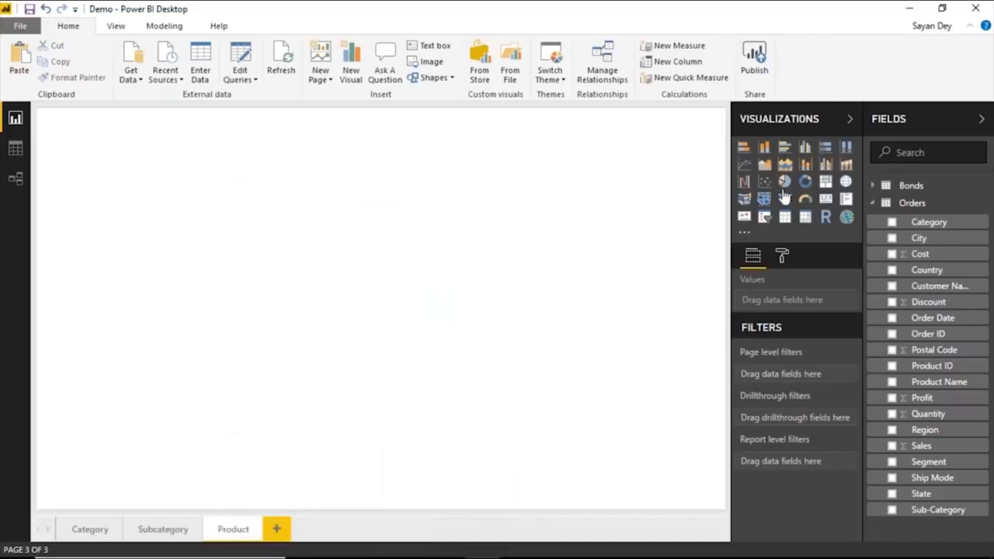
- Build a stacked bar chart of Sales by Product Name on the Product page and enlarge it to fill most of the page height
left_click(744, 150)
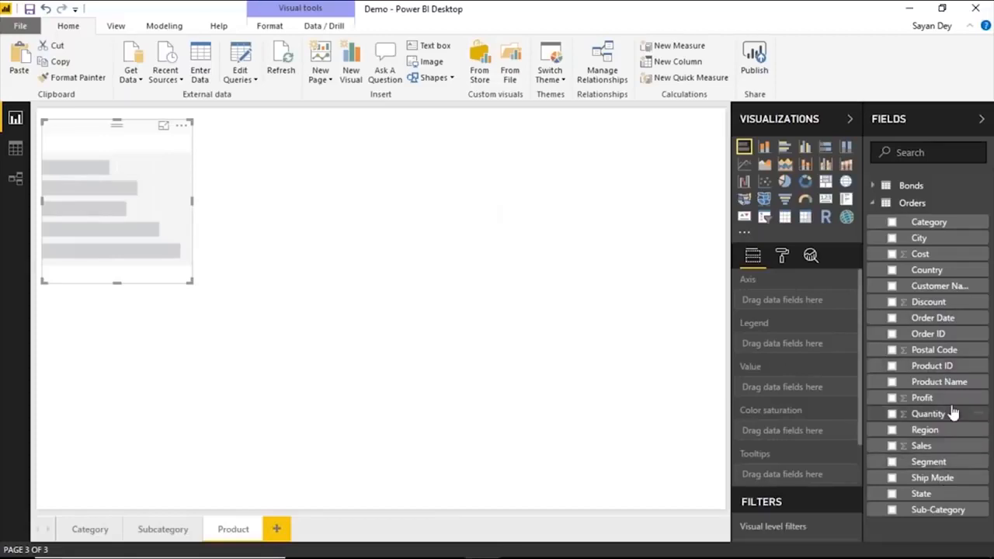
left_click_drag(955, 386, 823, 384)
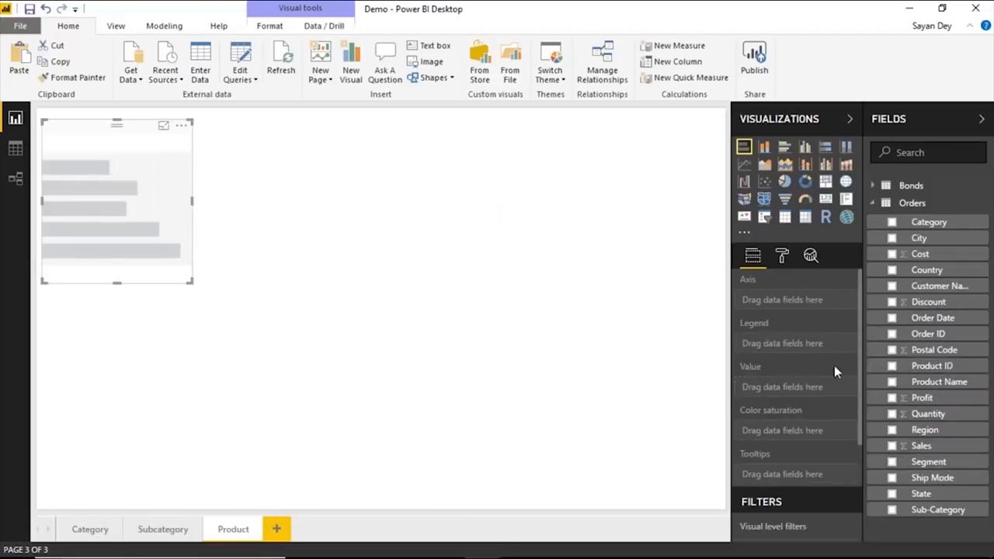
left_click(892, 446)
left_click_drag(189, 282, 312, 378)
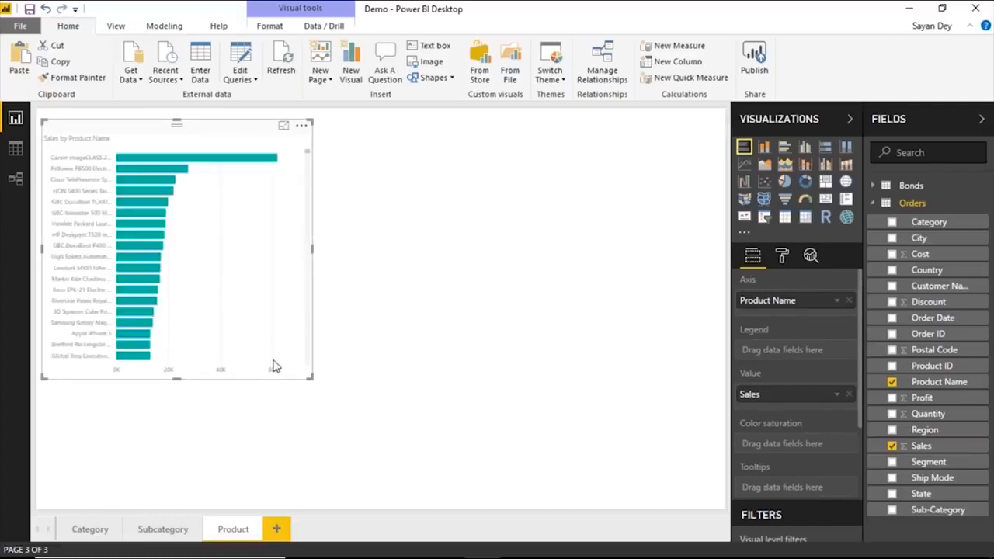
left_click_drag(312, 377, 449, 456)
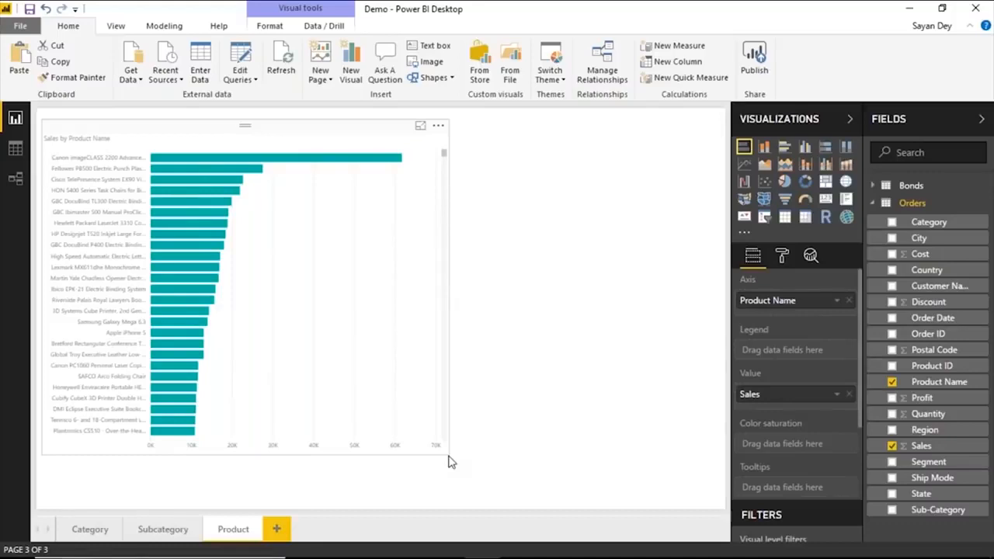
- Add Sub-Category as a drillthrough filter on the Product page, and review the Category, Subcategory and Product pages
scroll(810, 438, "down", 5)
left_click_drag(936, 510, 839, 491)
left_click(89, 529)
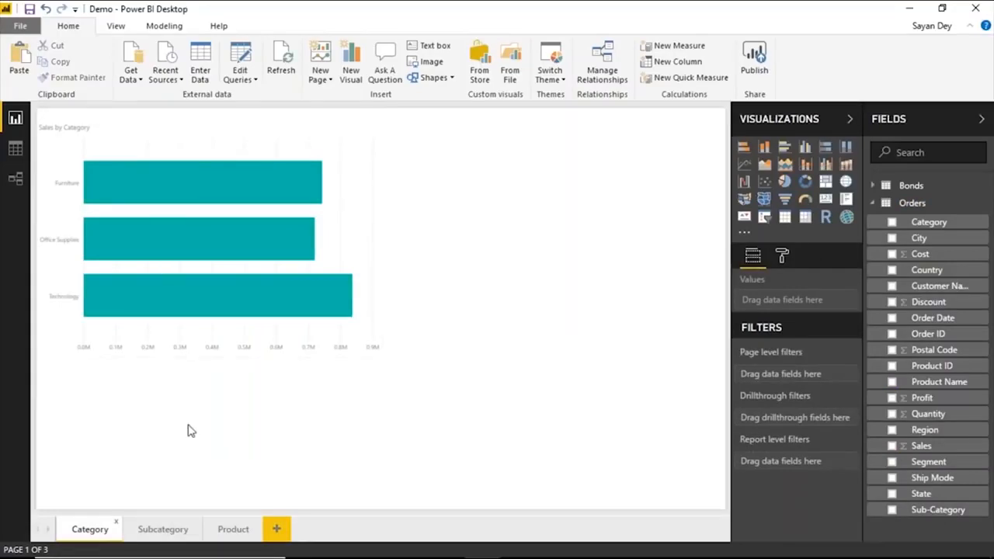
left_click(156, 529)
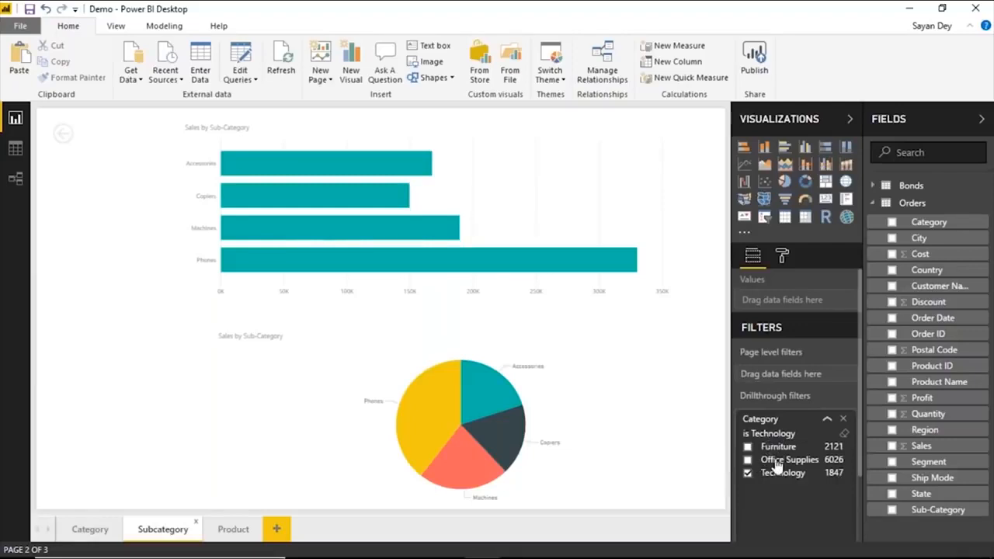
left_click(233, 530)
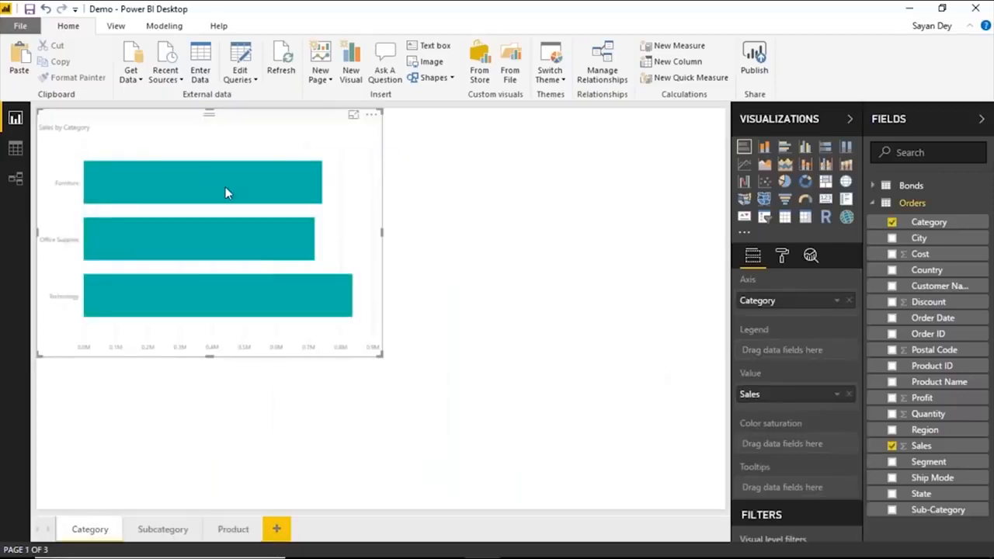
- Drill through from the Furniture bar on the Category page to the Subcategory page
right_click(225, 187)
mouse_move(282, 302)
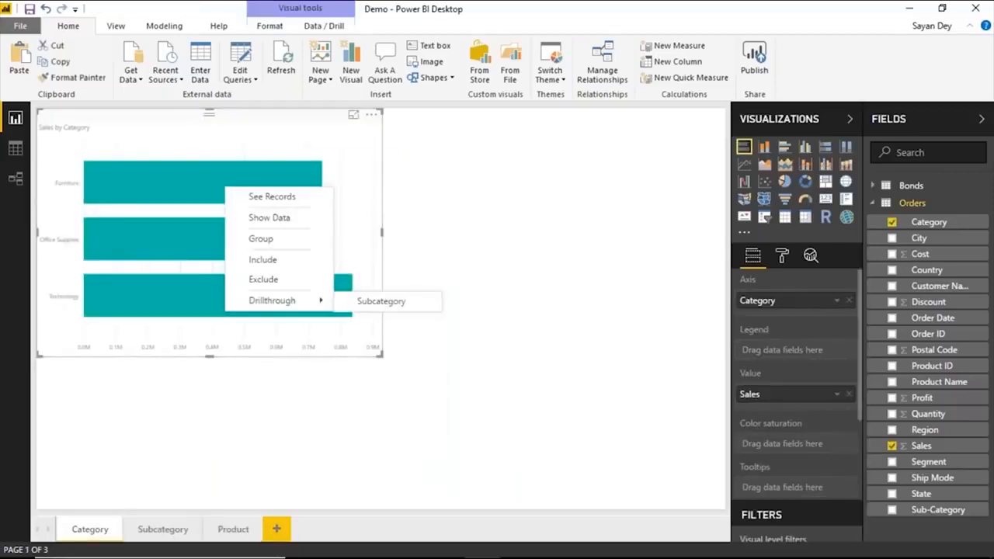
left_click(555, 210)
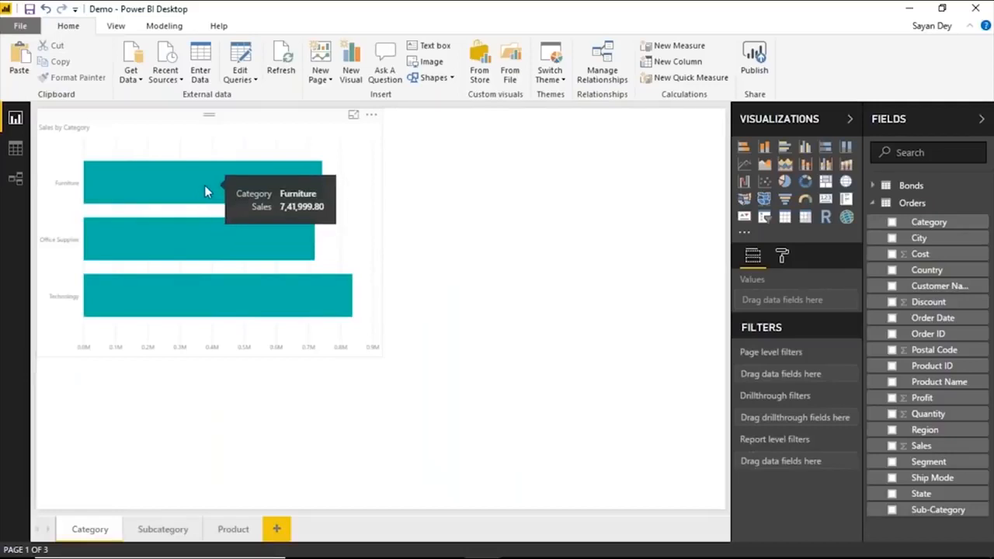
right_click(204, 187)
mouse_move(287, 299)
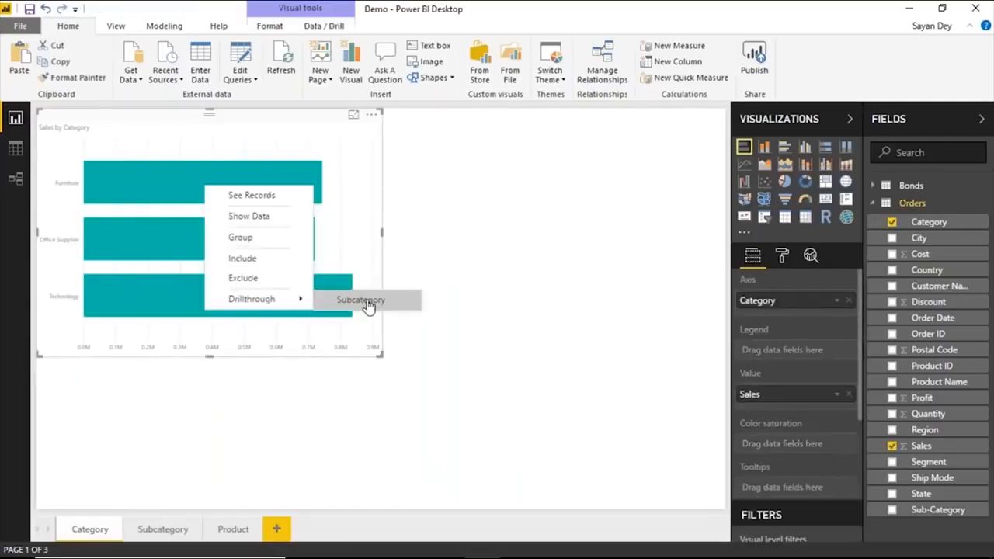
left_click(362, 301)
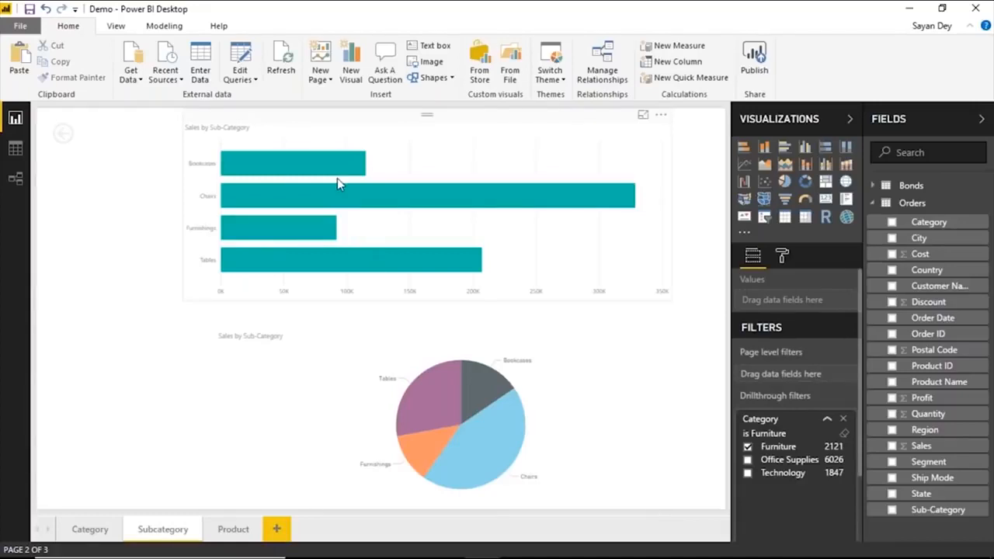
mouse_move(339, 170)
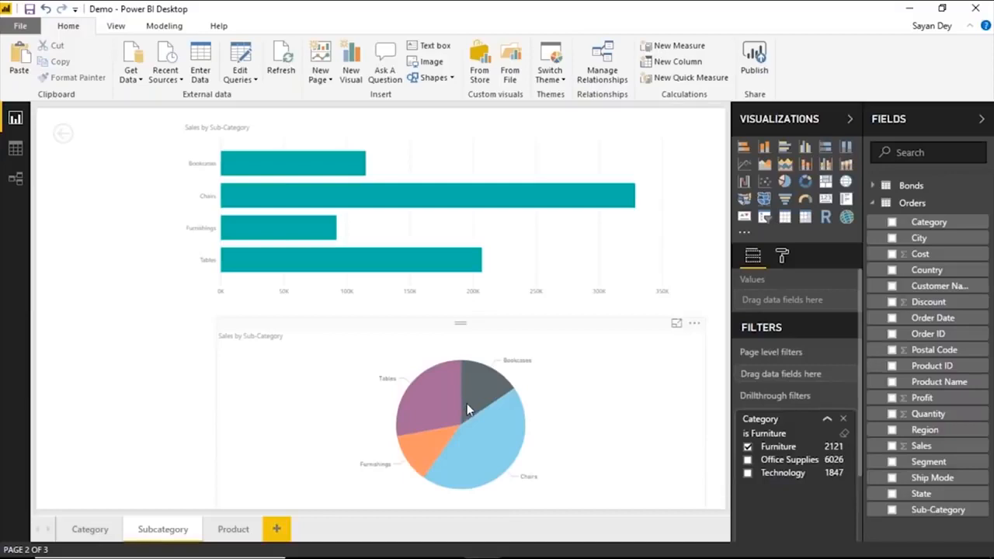
- Drill through from the Furnishings bar to the Product page, and check the selected value in its Sub-Category filter
mouse_move(288, 233)
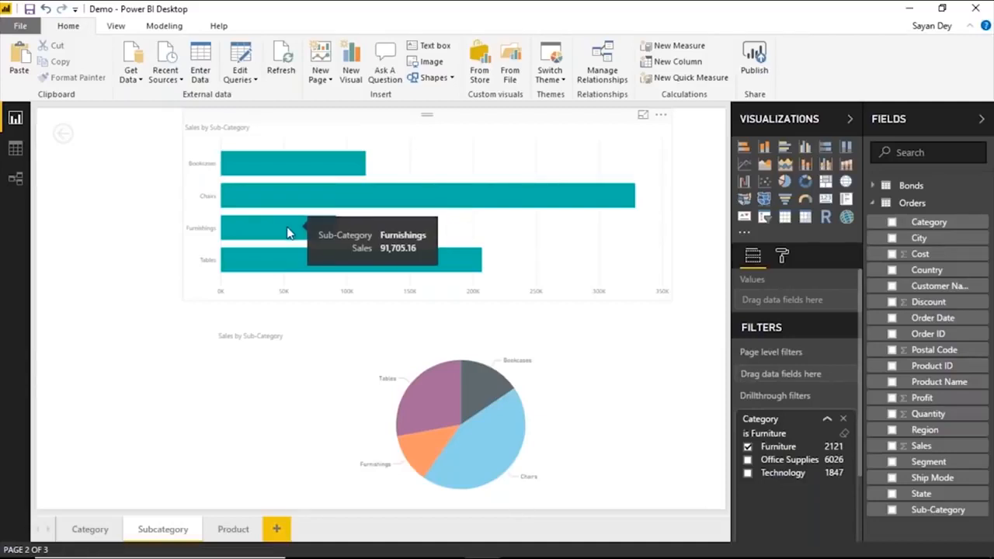
right_click(289, 232)
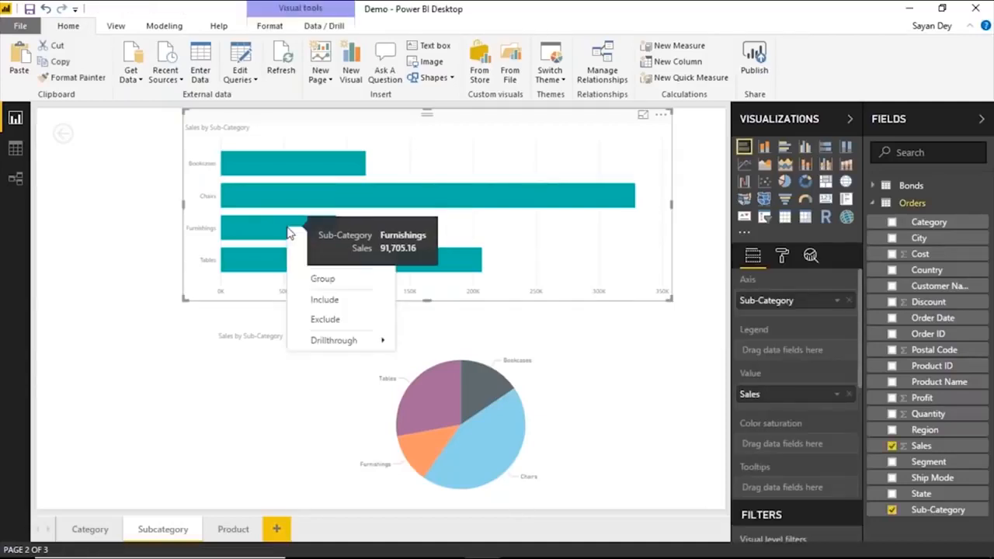
mouse_move(380, 341)
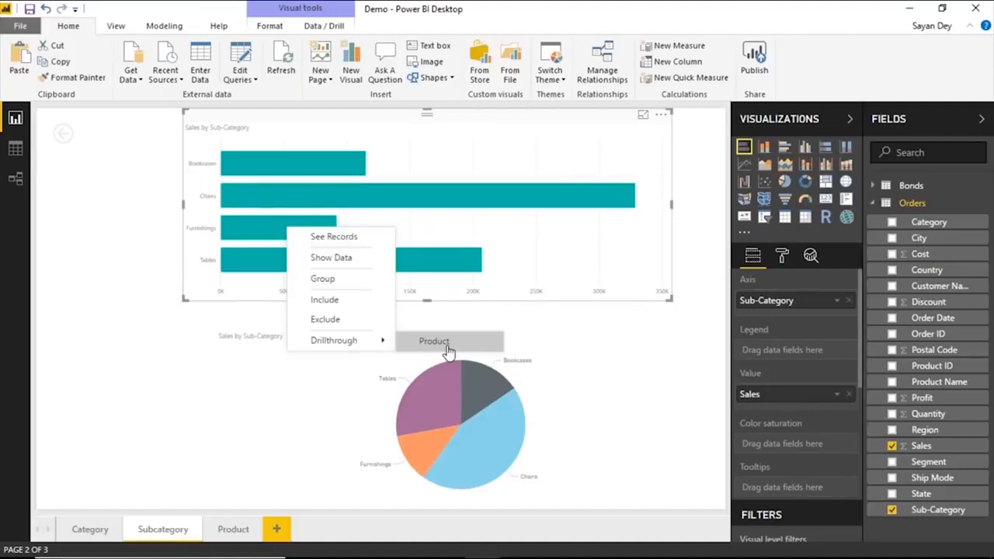
left_click(449, 349)
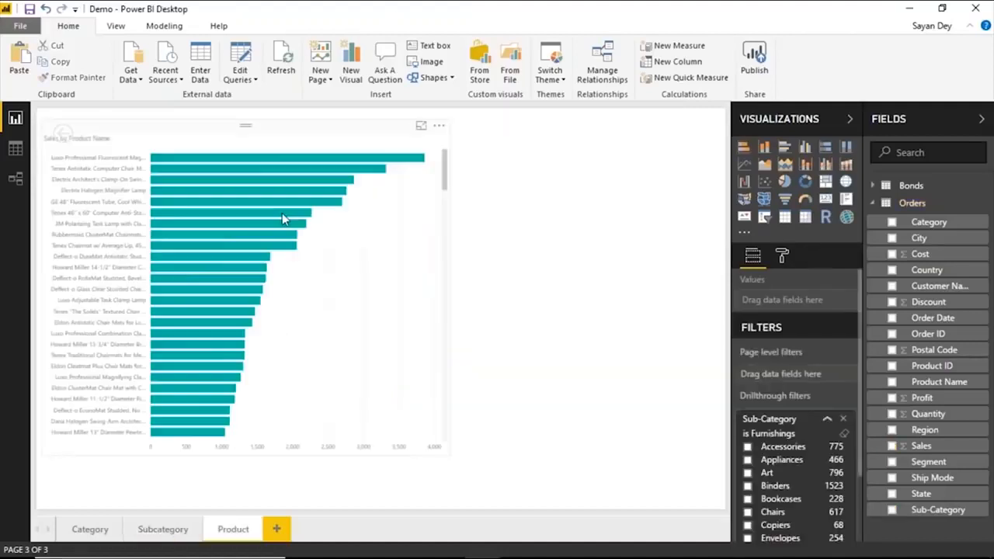
scroll(770, 468, "down", 2)
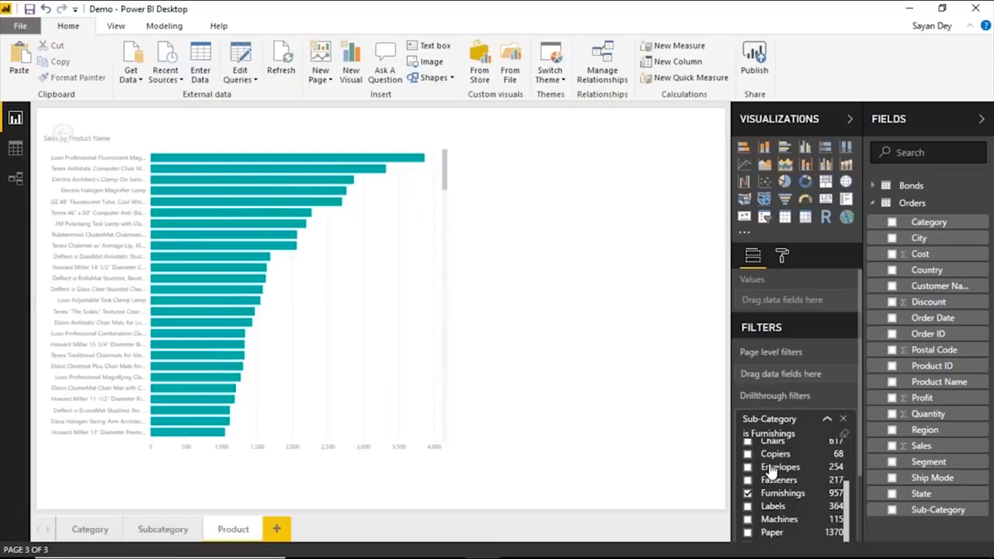
scroll(770, 469, "down", 1)
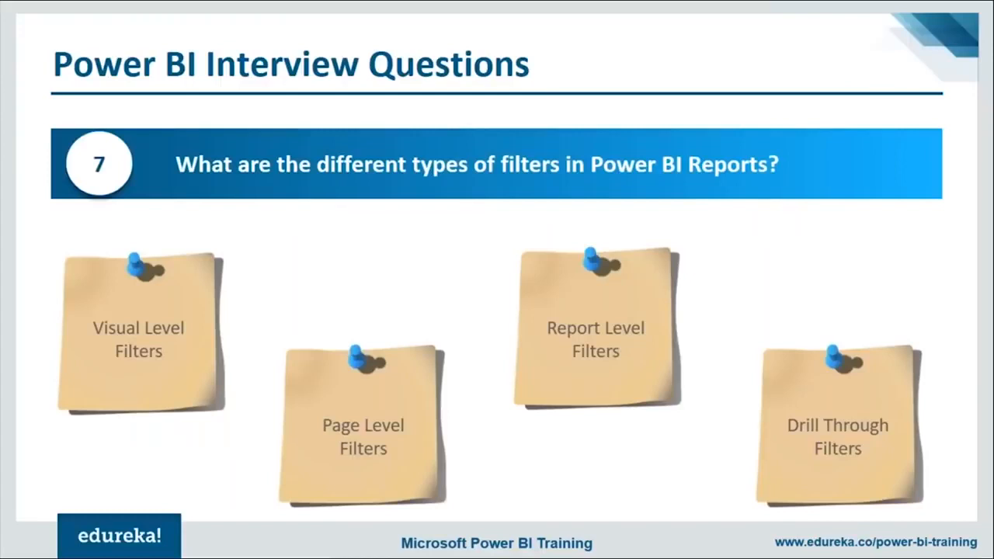
key("Right")
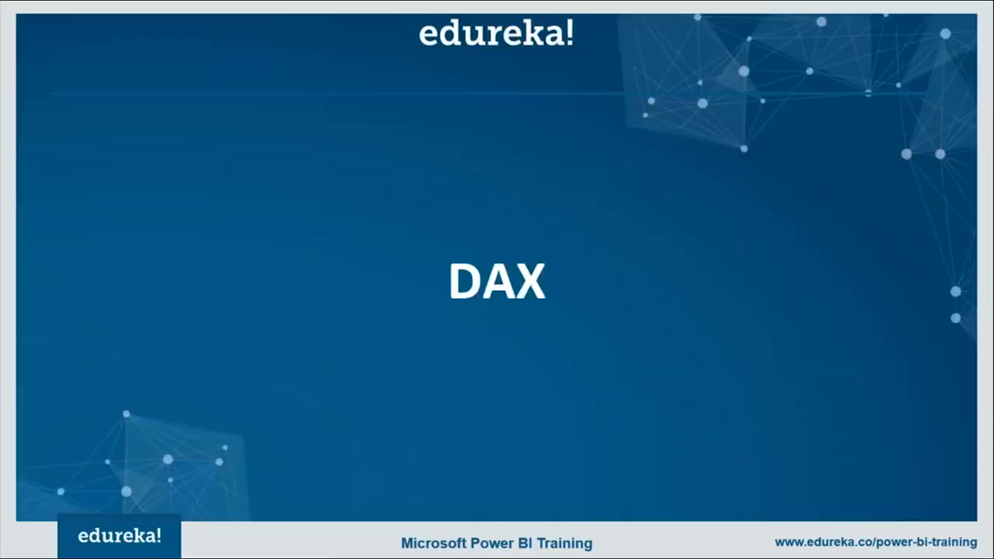
key("Right")
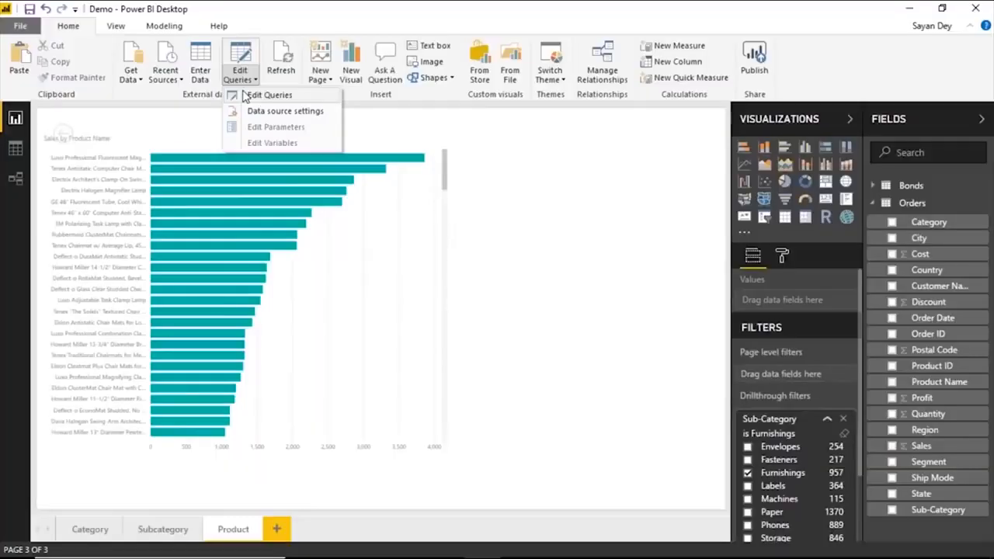
- Open the Query Editor and view the Orders query's code in the Advanced Editor
left_click(255, 96)
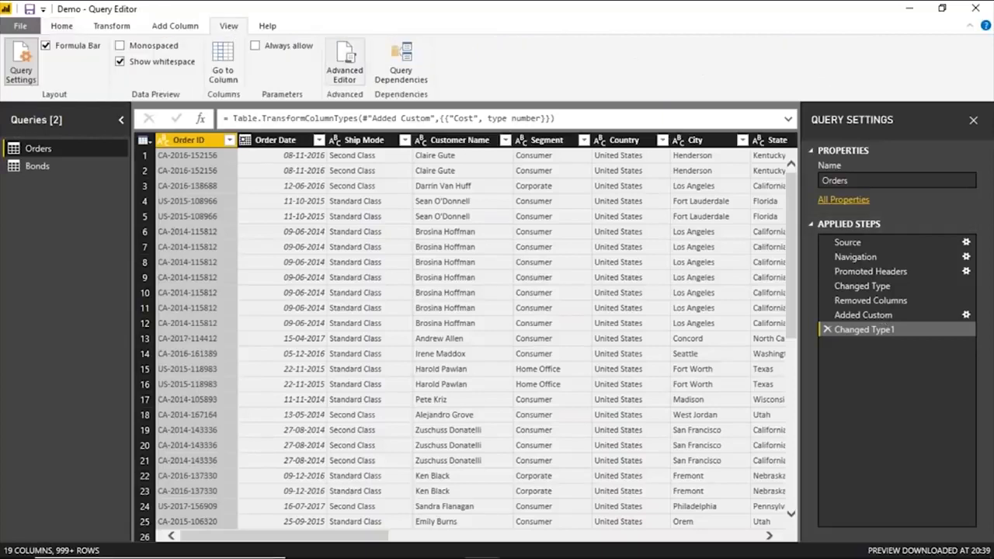
left_click(344, 64)
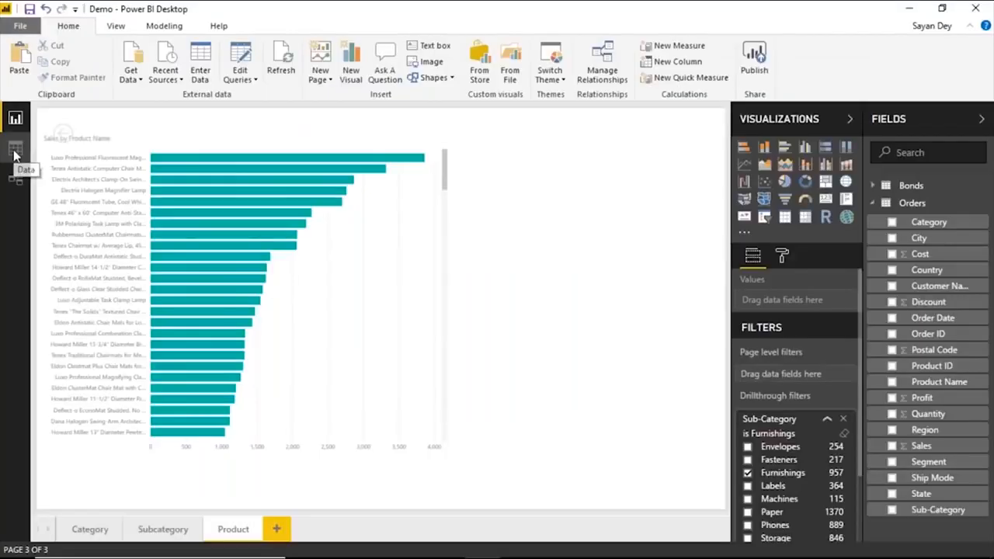
- Start a new calculated column in the Bonds table from the report view
left_click(14, 154)
left_click(16, 118)
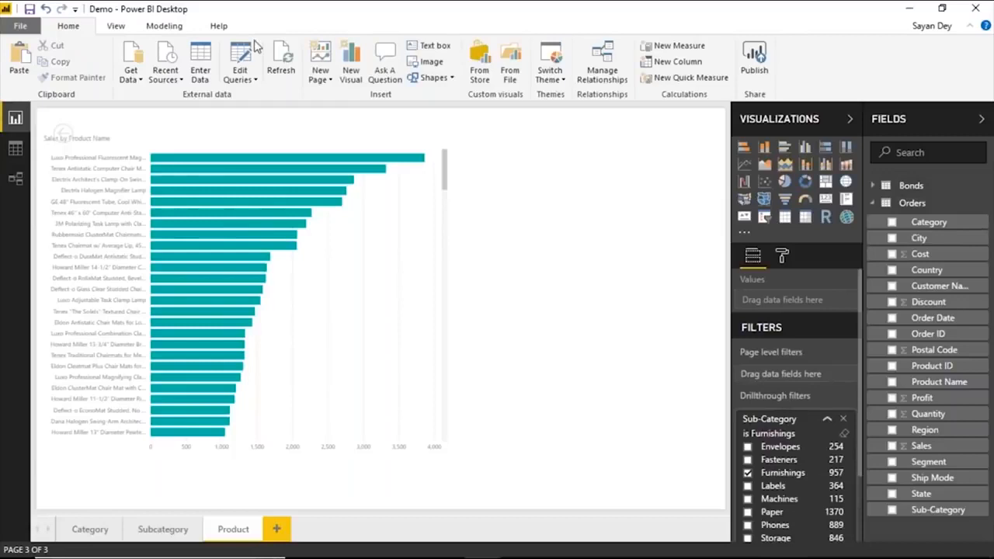
left_click(164, 26)
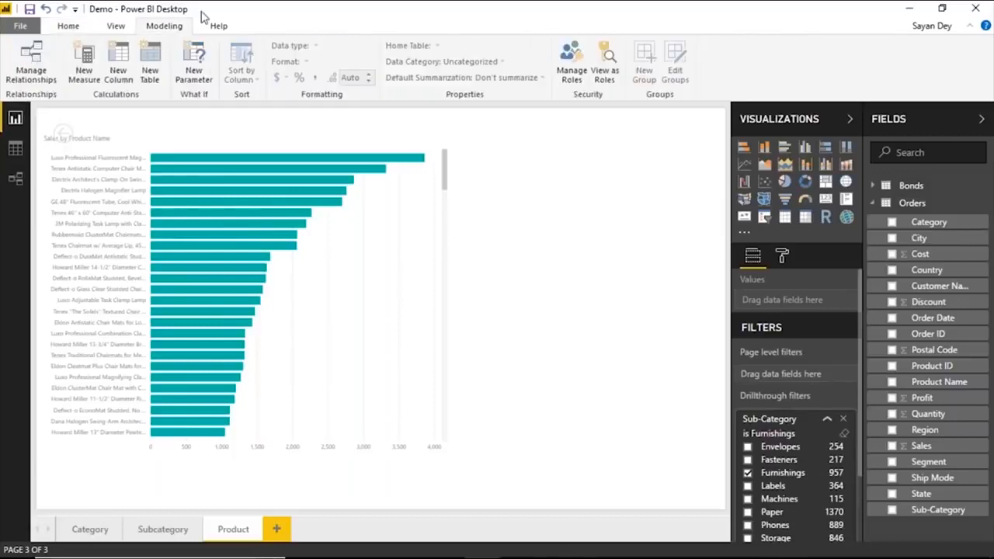
left_click(124, 78)
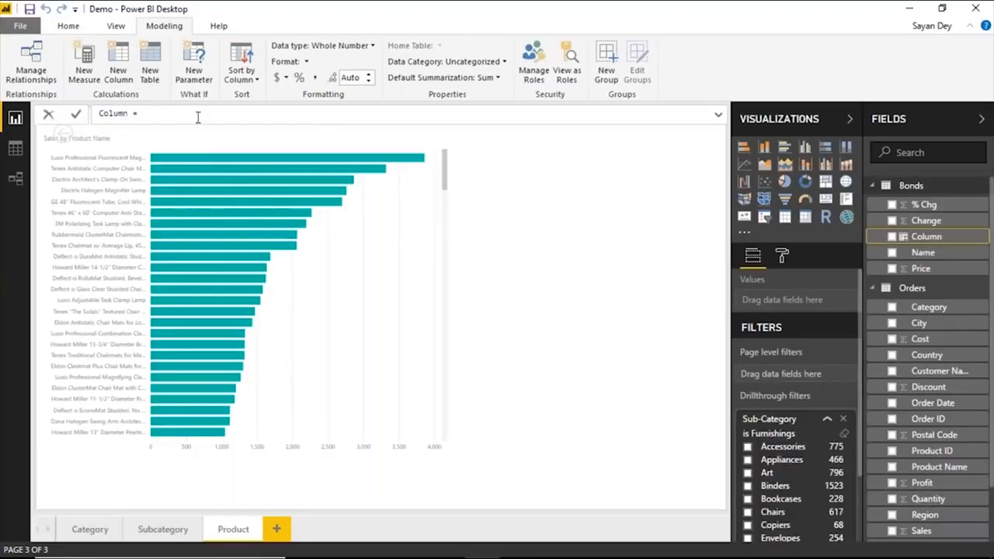
- Define the new calculated column in the Bonds table as SUM(Orders[Sales])
type("SUM(")
type("Orders[Sales])")
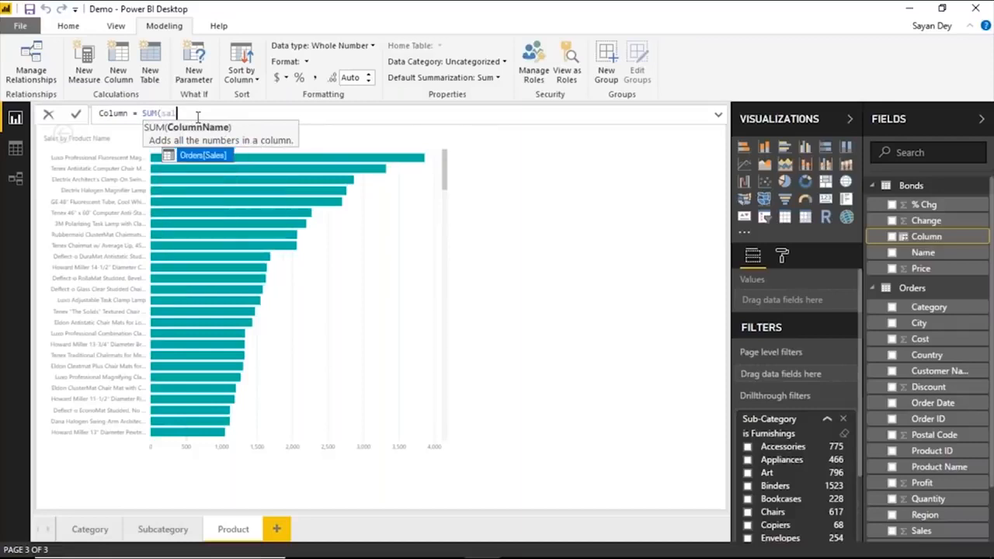
key("Return")
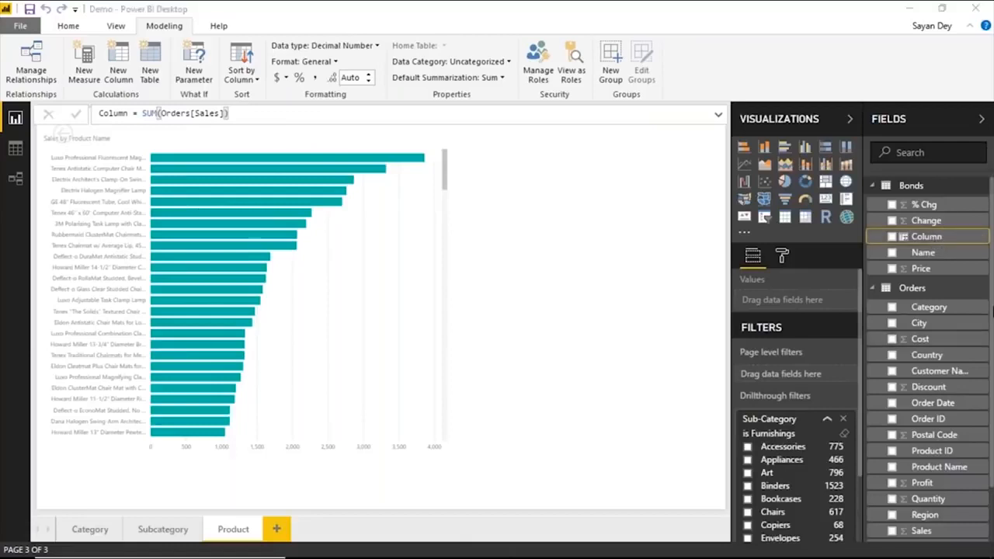
- Delete the calculated column named Column from the Bonds table and switch to the PowerPoint slide show
left_click(980, 236)
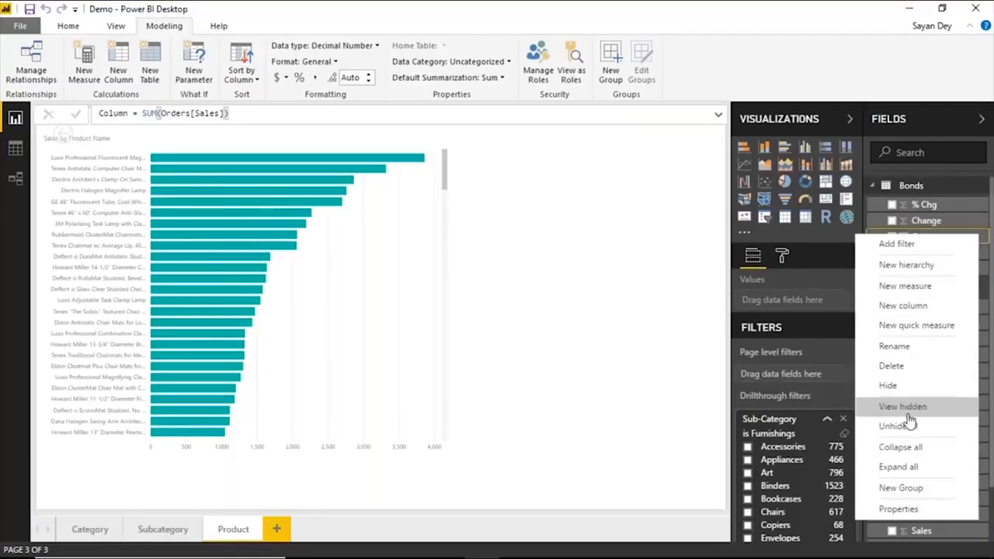
left_click(862, 363)
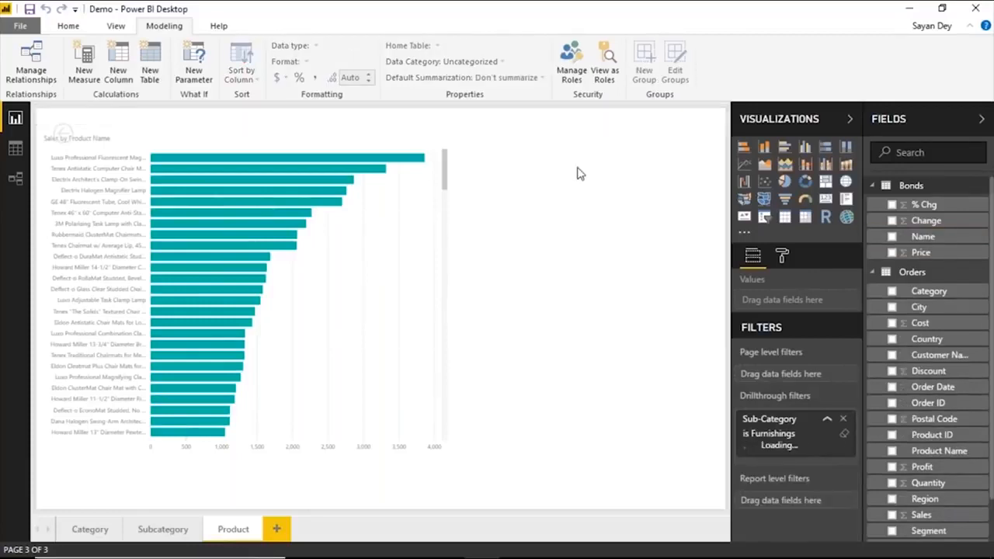
key("alt+Tab")
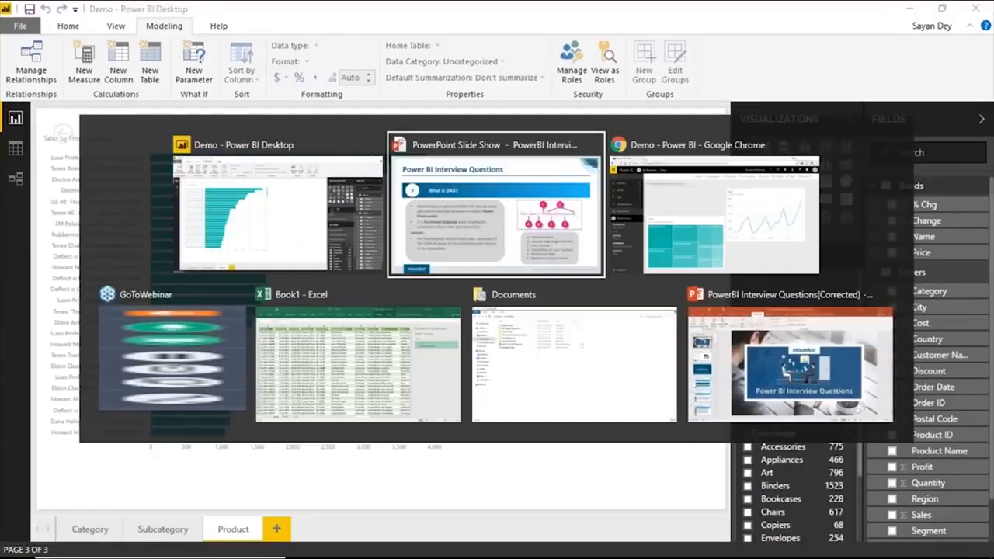
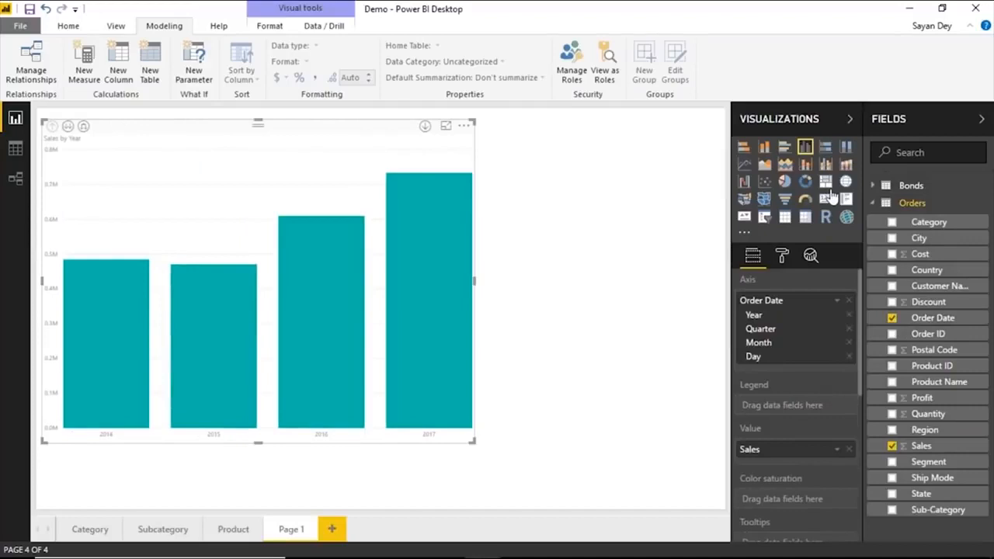
- Convert the Sales by Year chart into a table of Sub-Category and Sales without Order Date, and show it in focus mode
left_click(786, 218)
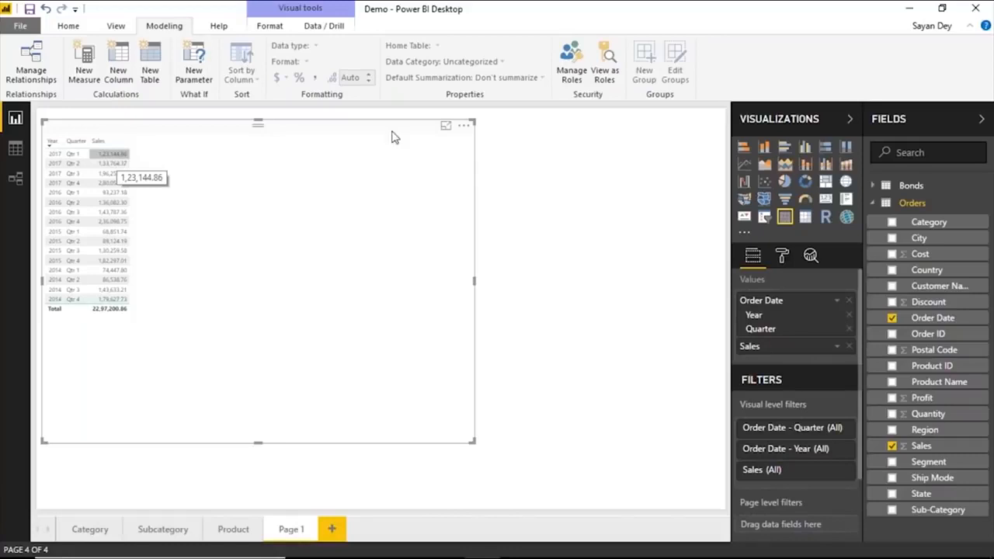
left_click_drag(928, 509, 805, 310)
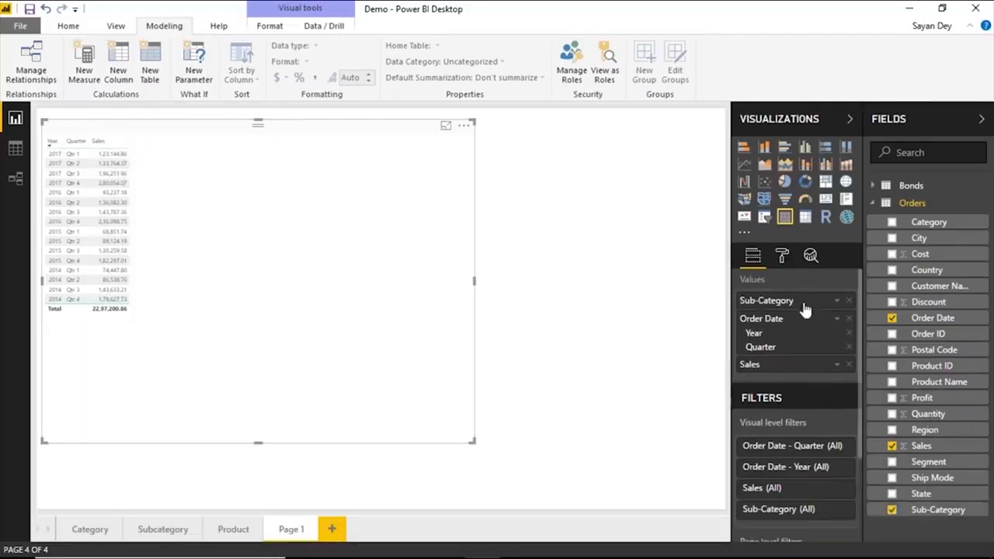
left_click(849, 318)
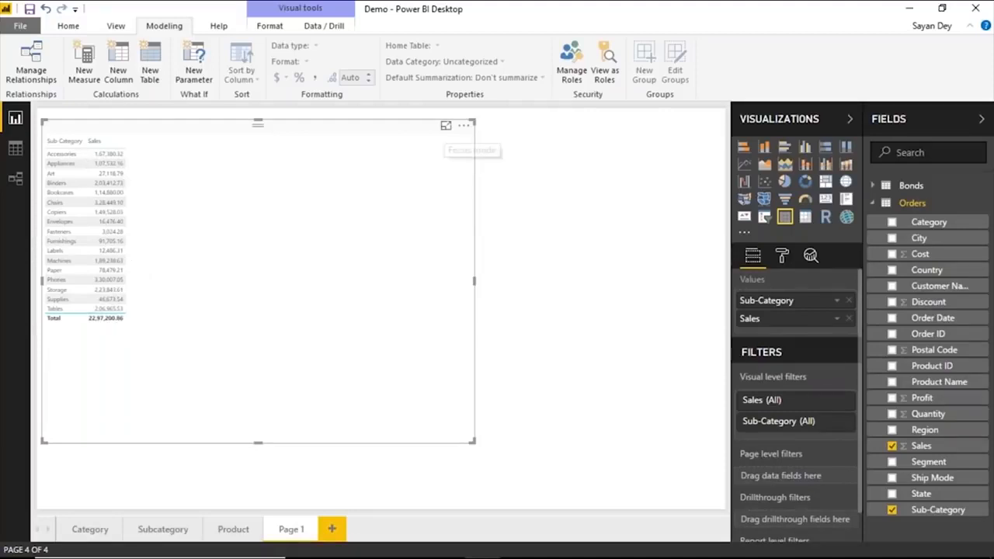
left_click(446, 125)
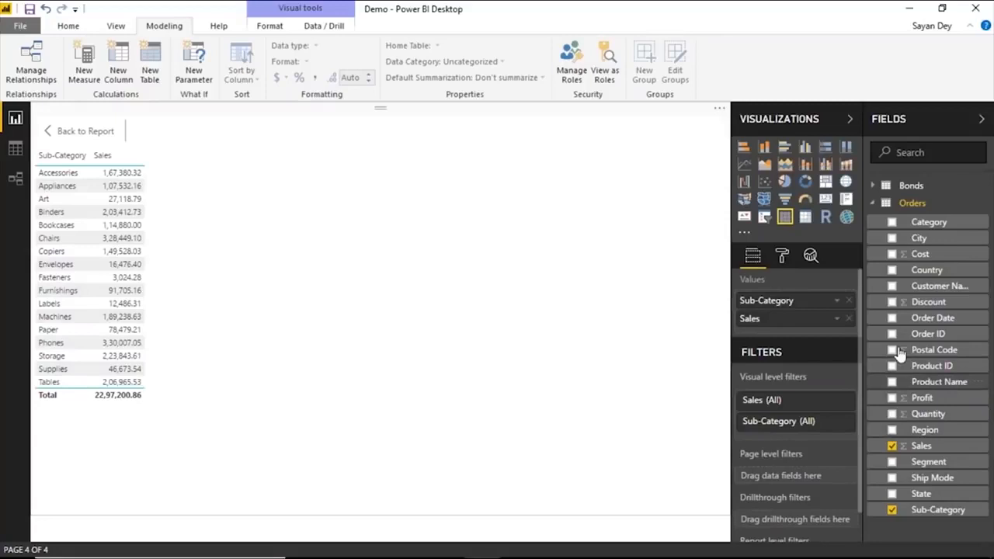
- Show the table's Sales values as percent of grand total
left_click(837, 319)
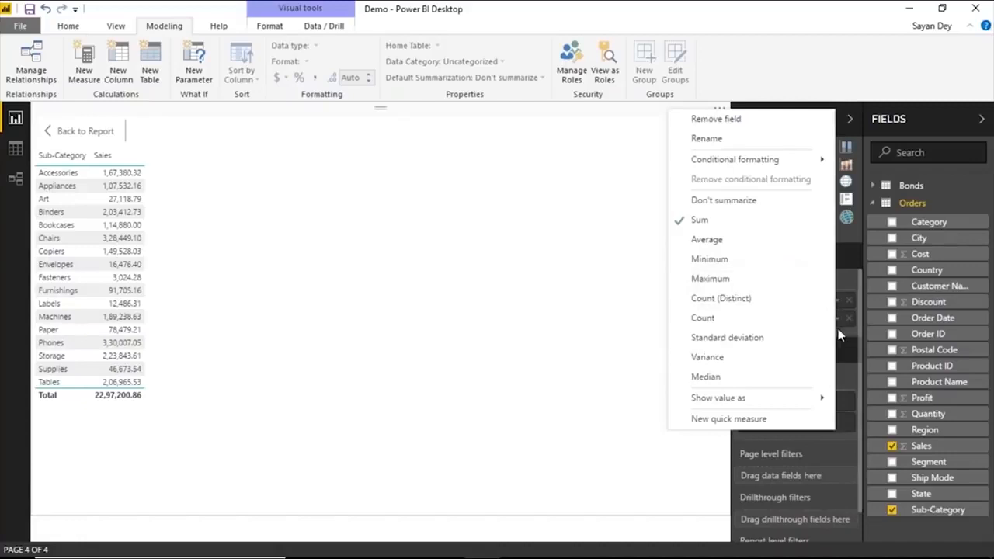
mouse_move(737, 401)
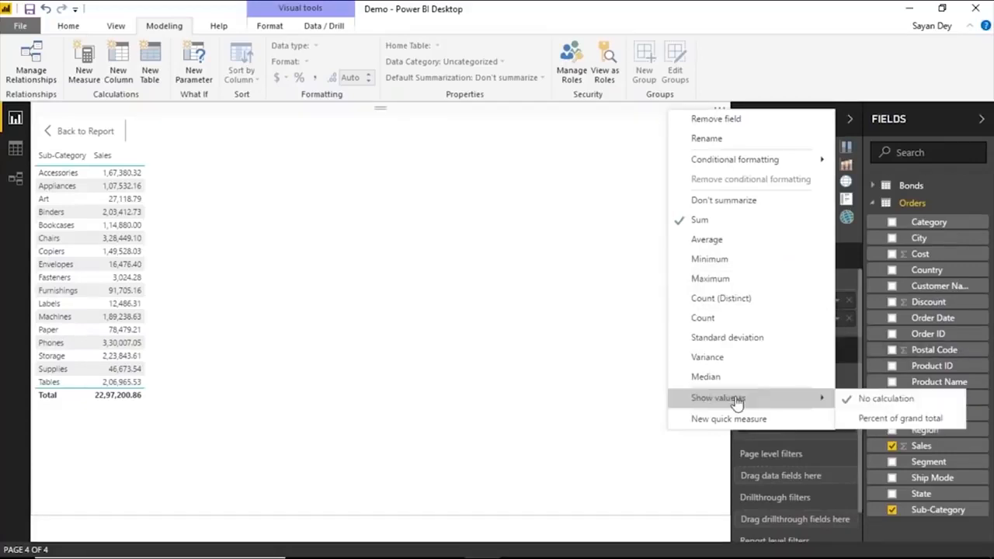
left_click(897, 420)
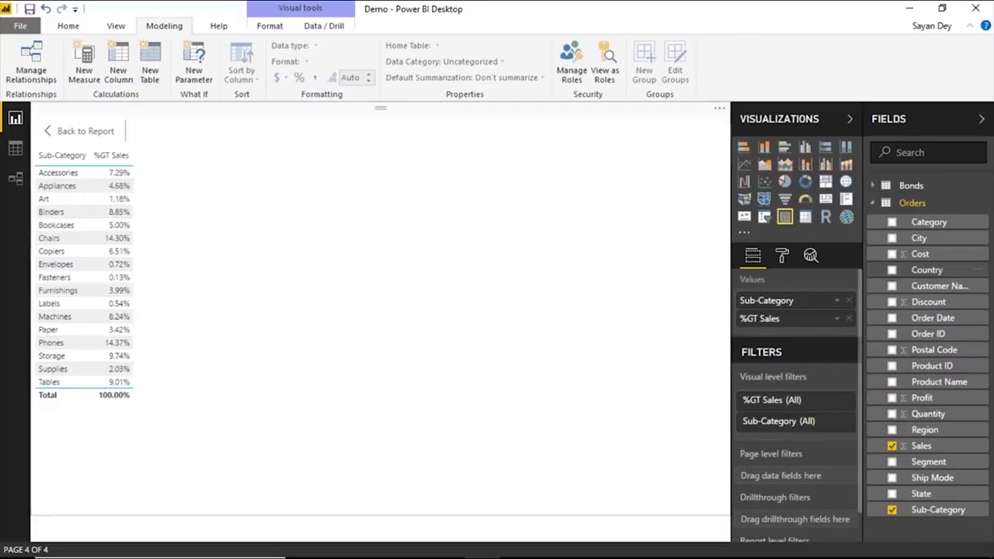
- Set the table's Sales values back to no calculation
left_click_drag(932, 352, 858, 315)
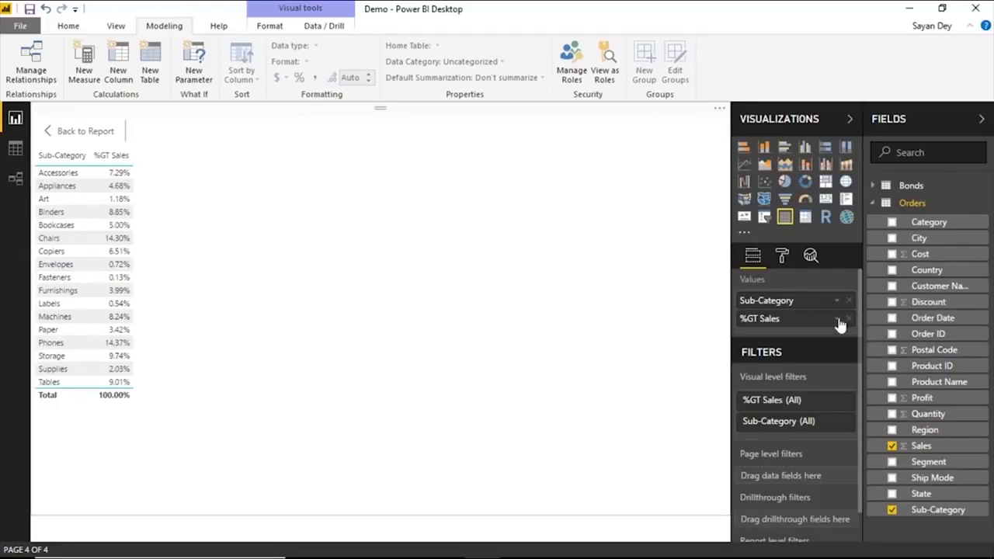
left_click(838, 320)
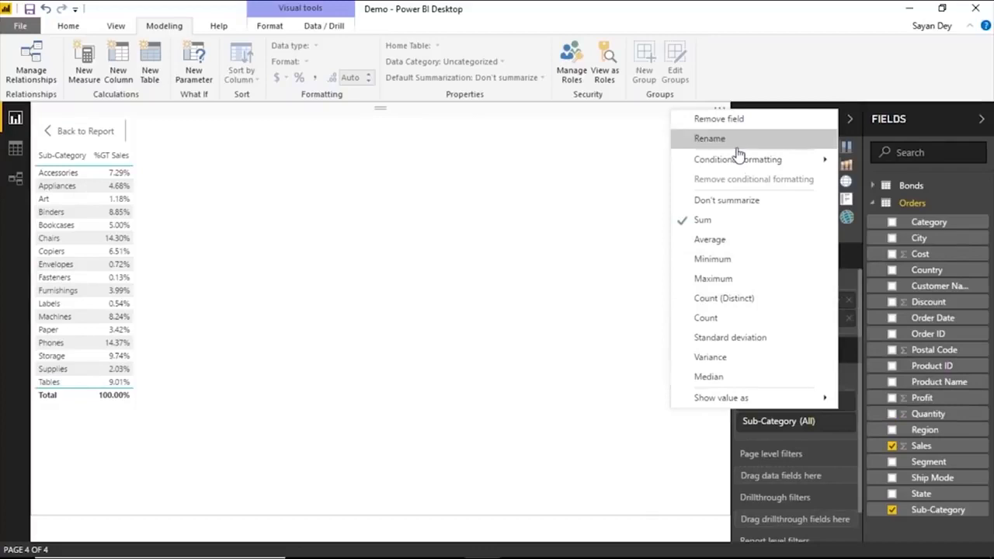
left_click(839, 322)
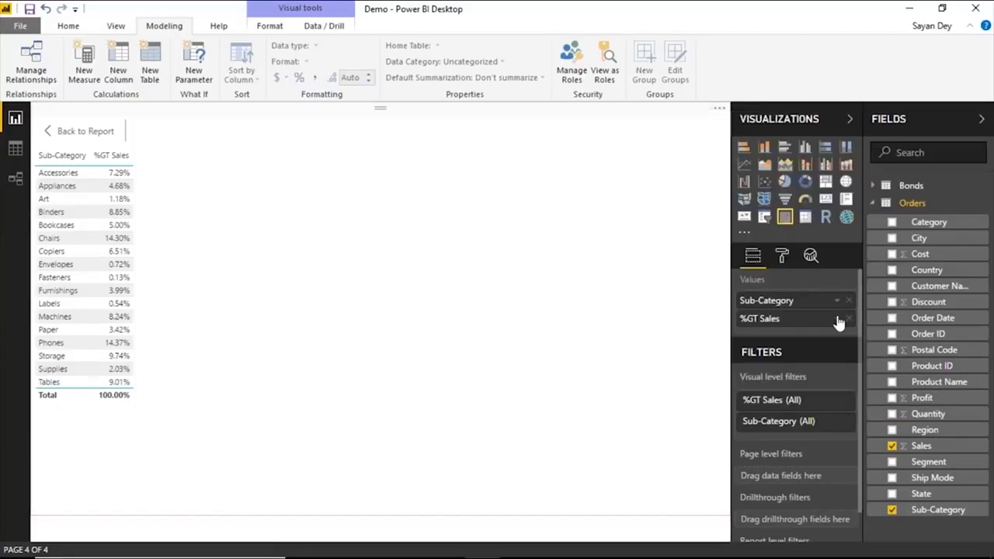
left_click(839, 321)
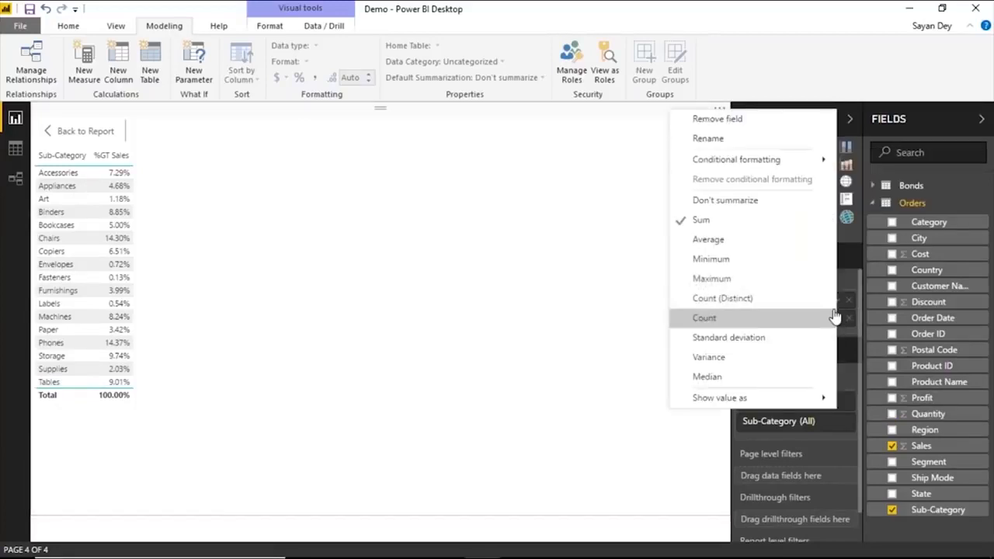
mouse_move(757, 398)
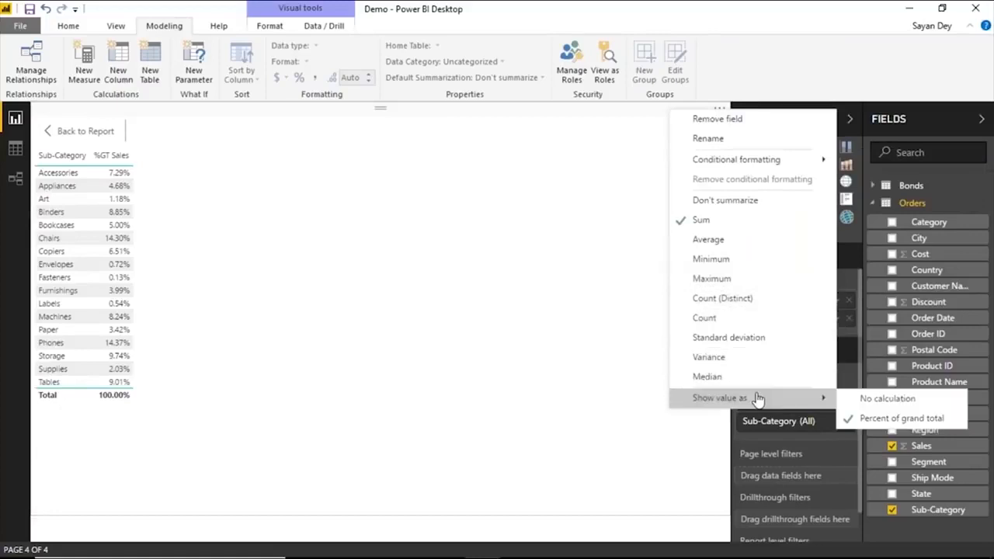
left_click(886, 398)
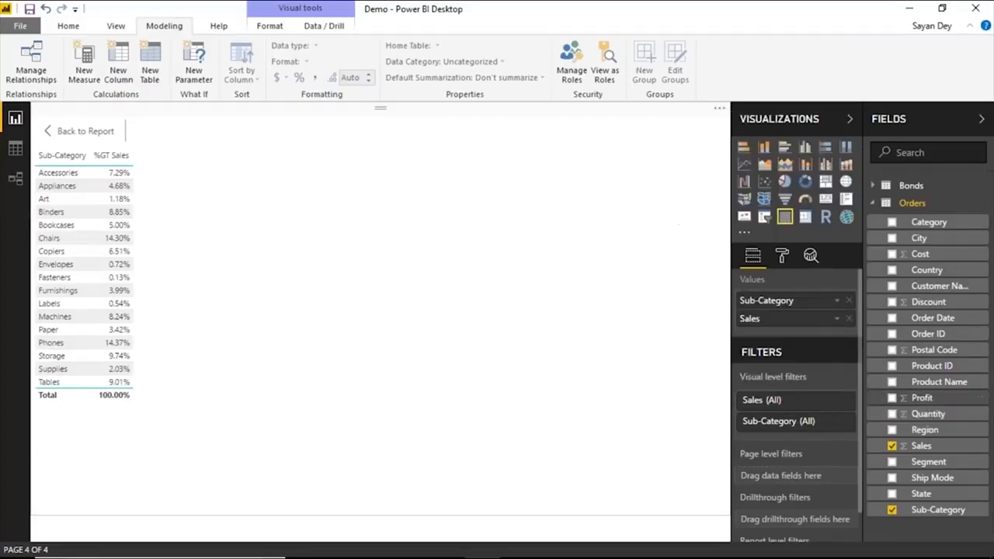
- Create a Star rating quick measure on Sum of Sales with 5 stars, lowest-rating value 0 and highest-rating value 250000
left_click(841, 303)
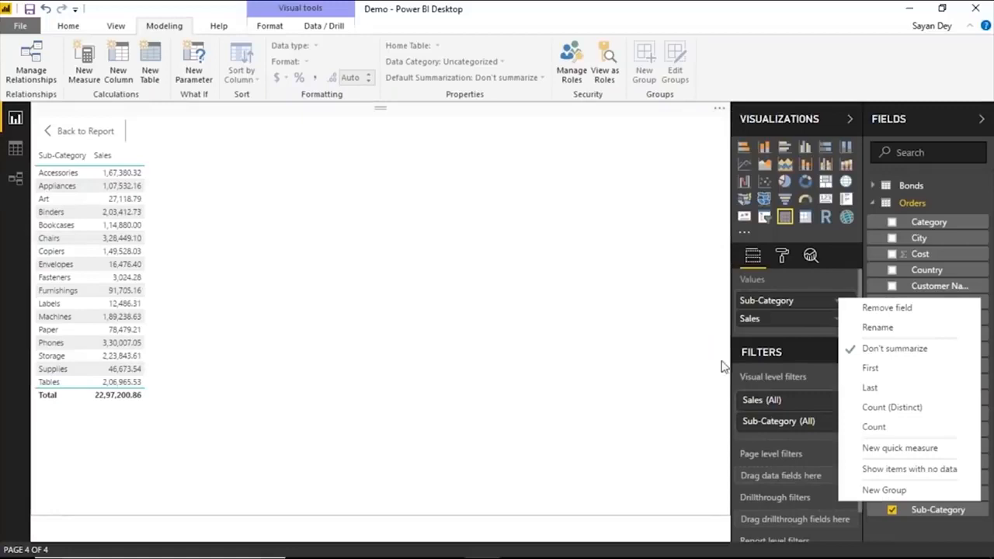
left_click(901, 469)
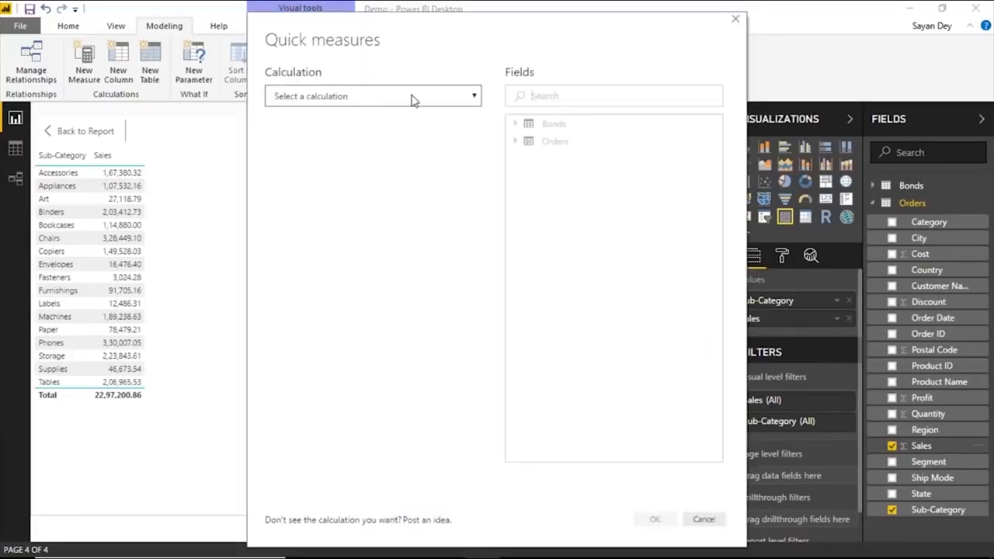
left_click(412, 97)
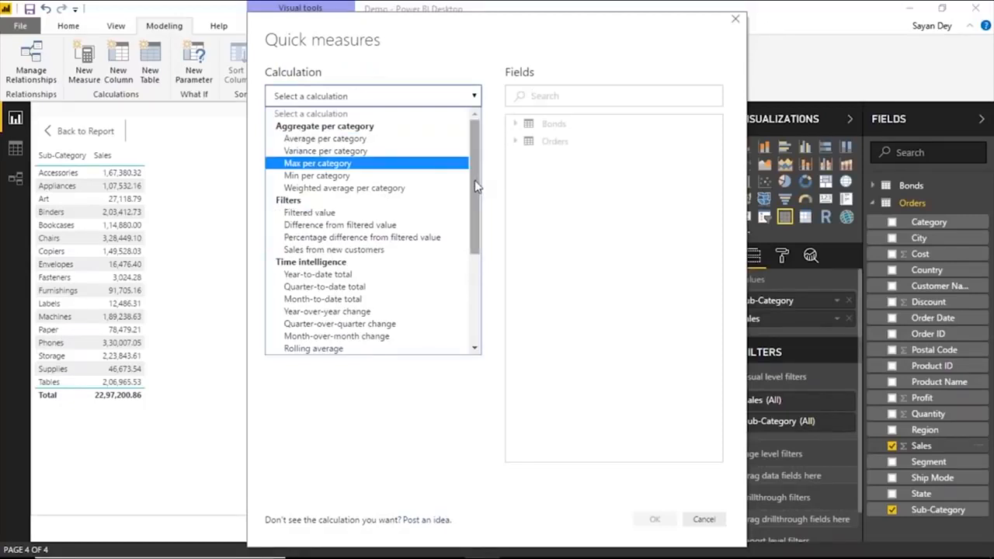
left_click_drag(473, 193, 473, 193)
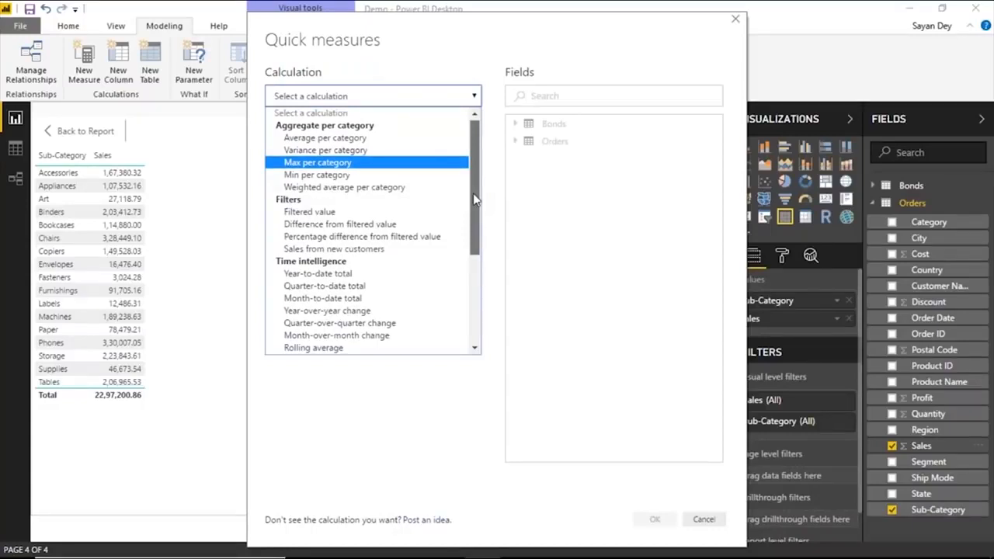
left_click_drag(475, 200, 468, 249)
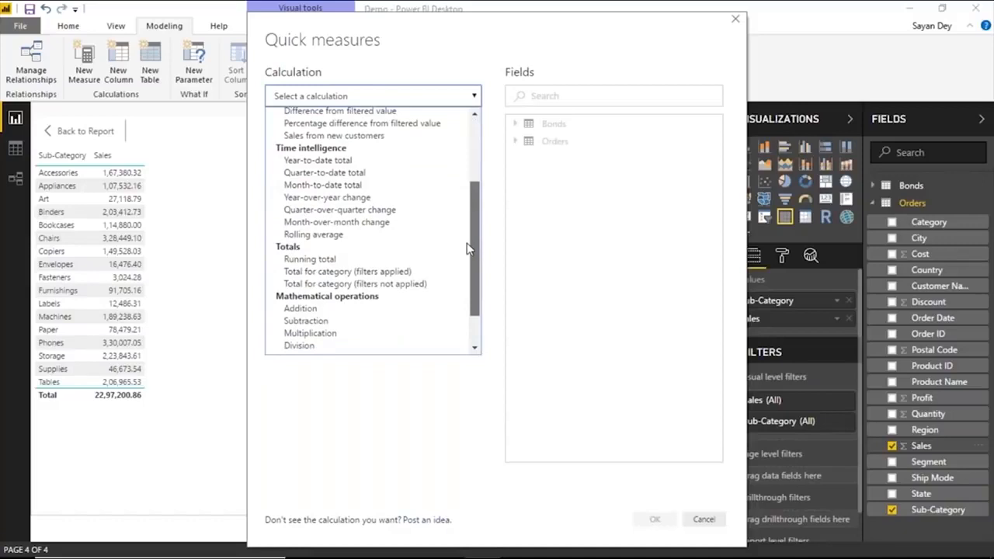
left_click_drag(468, 249, 470, 280)
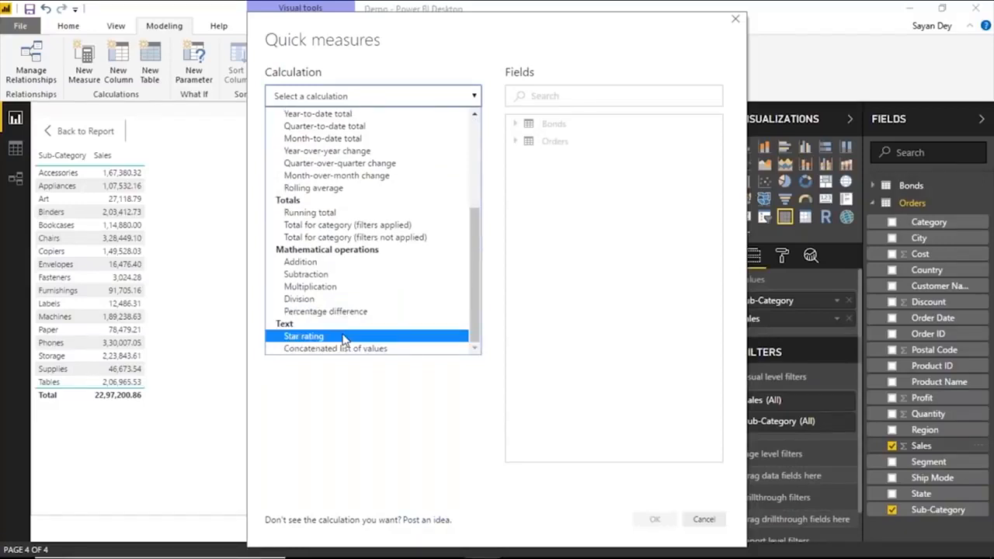
left_click(344, 337)
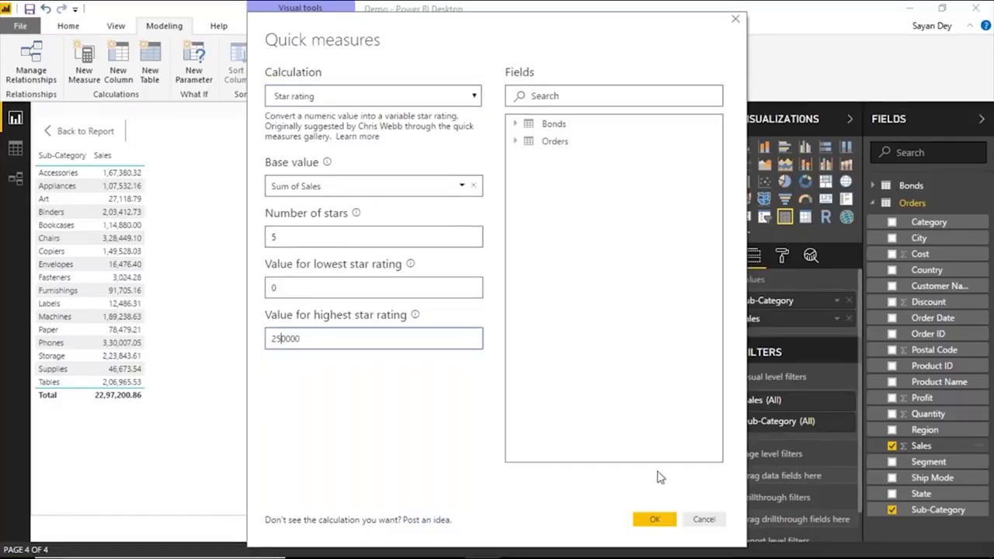
left_click(657, 519)
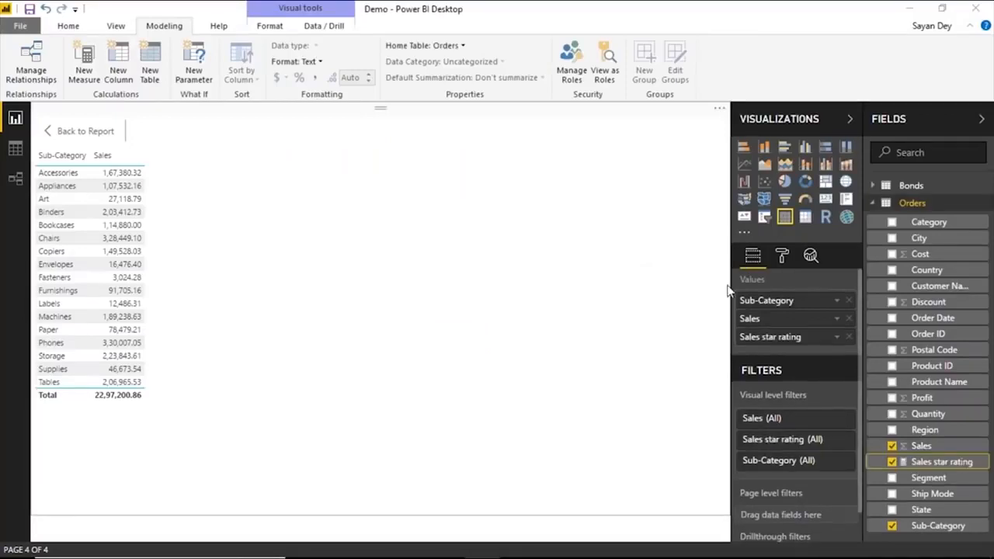
- Review the full DAX formula of the Sales star rating measure, and collapse the formula again
mouse_move(705, 167)
left_mouse_down()
mouse_move(706, 225)
mouse_move(705, 167)
left_mouse_up()
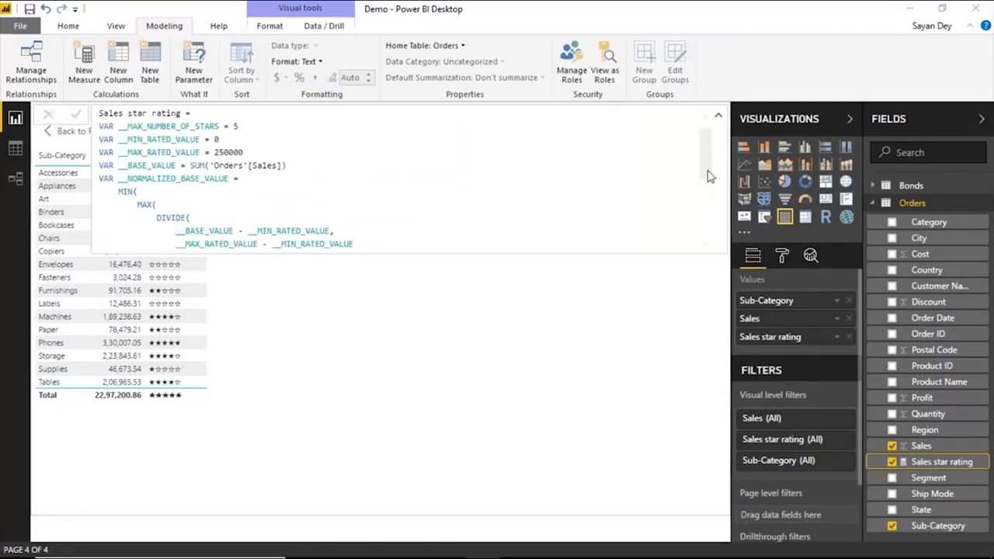
left_click_drag(703, 150, 705, 204)
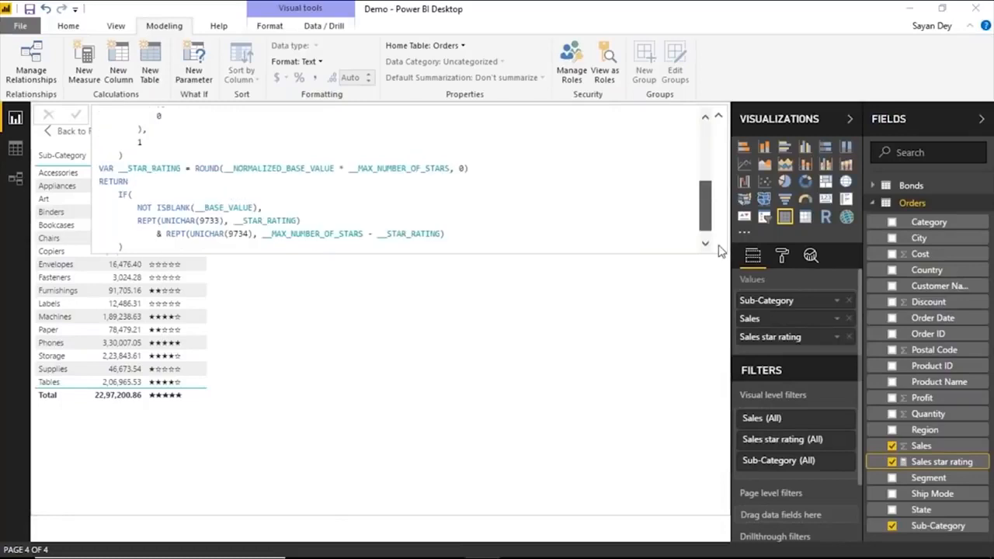
left_click(718, 116)
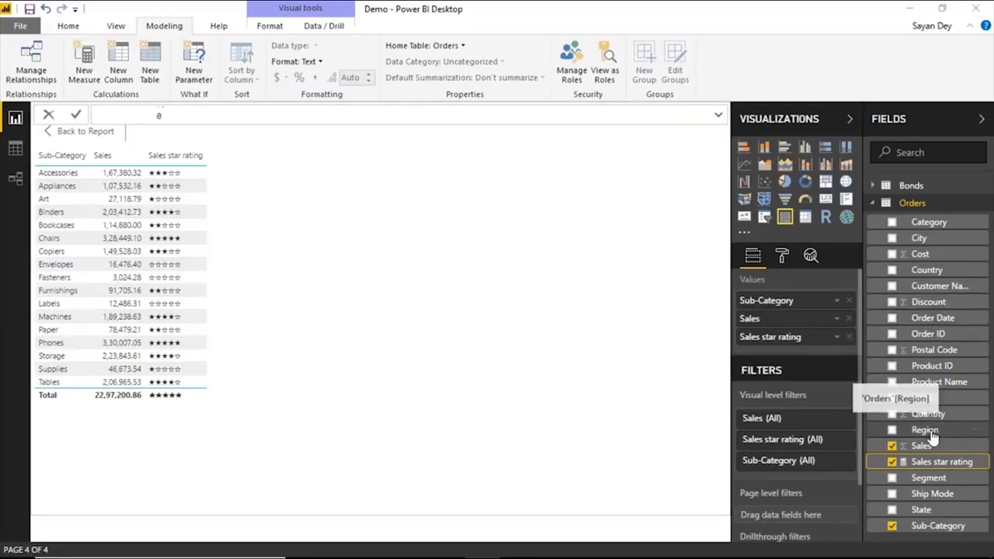
- Add Region to the table between Sub-Category and Sales, and look through the star ratings for each region
left_click_drag(933, 436, 823, 319)
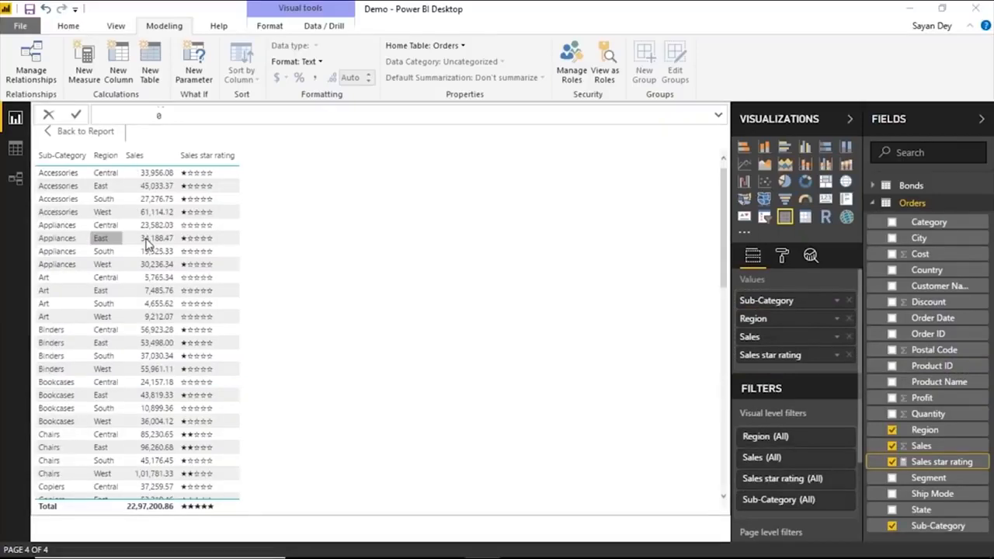
scroll(146, 243, "down", 10)
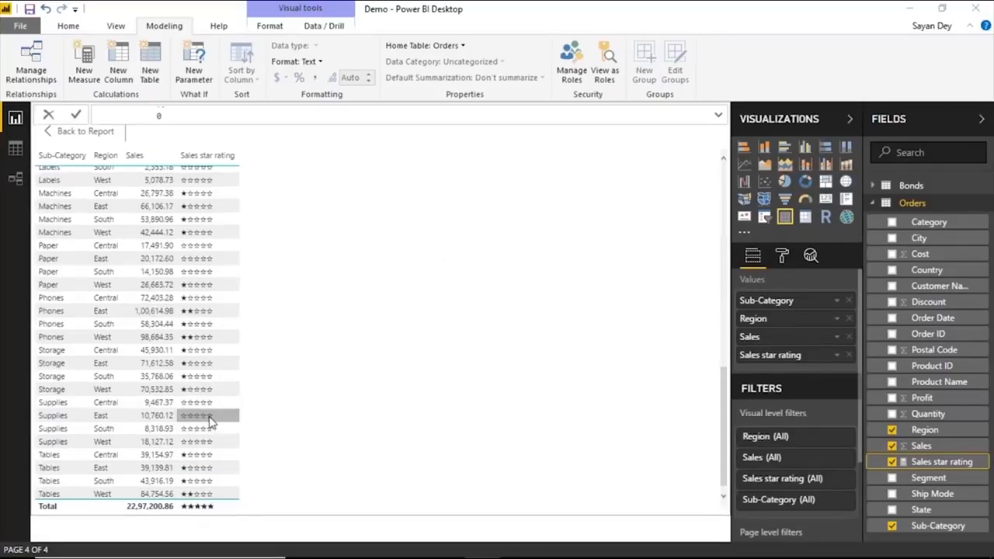
- Return from focus mode to the report page and remove Sales star rating from the table
left_click(89, 135)
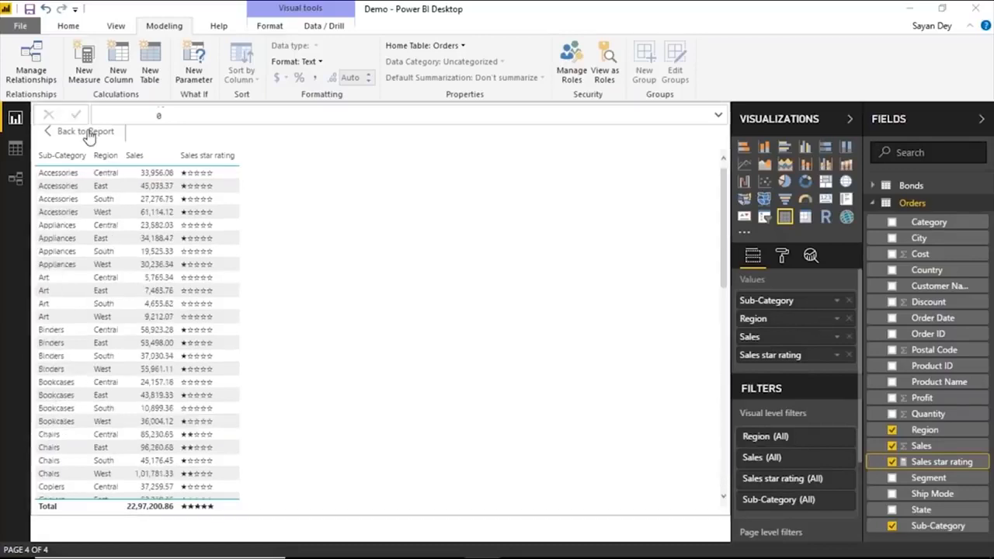
left_click(85, 132)
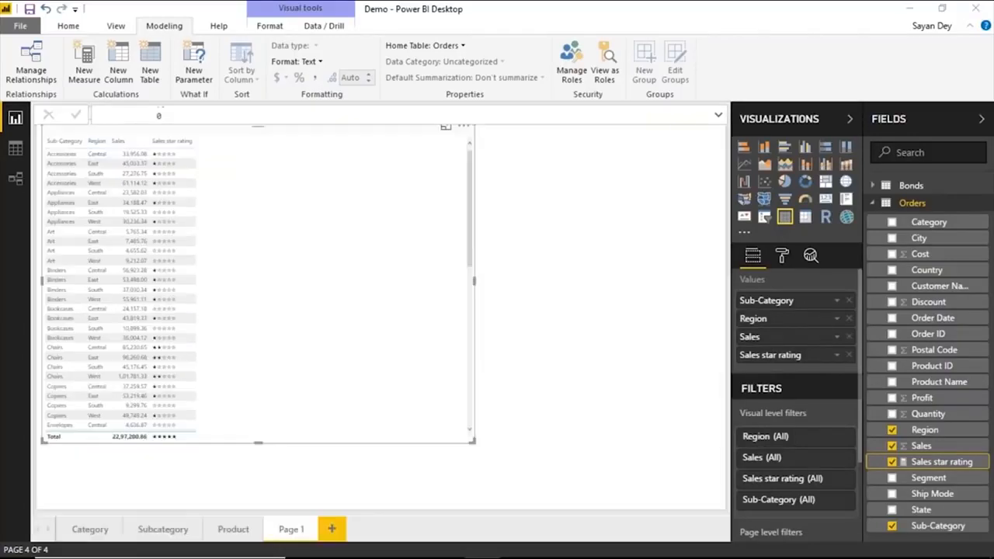
left_click(849, 356)
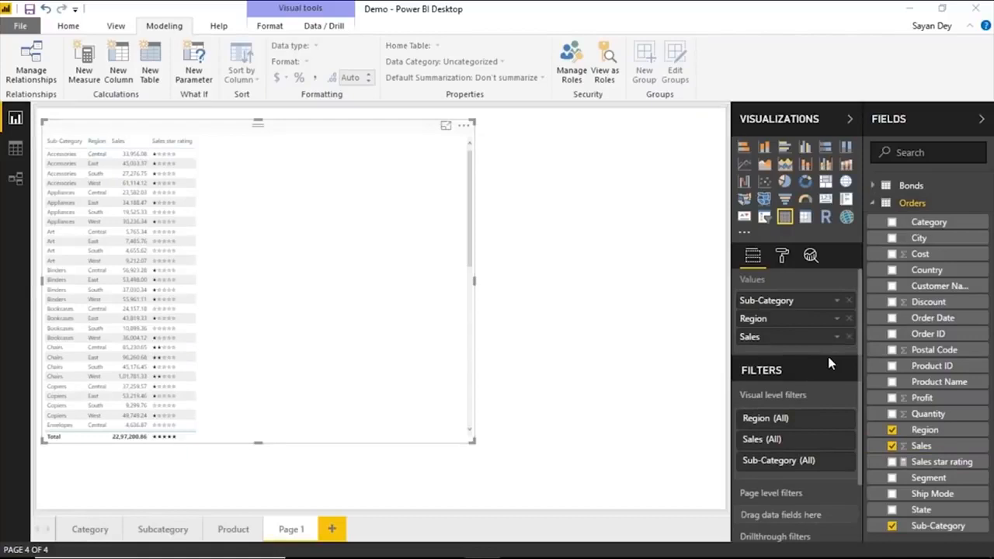
- Remove Region from the table and start a new measure with the formula Sales % = SUM(Orders[Sales] / CALCULATE(
left_click(849, 320)
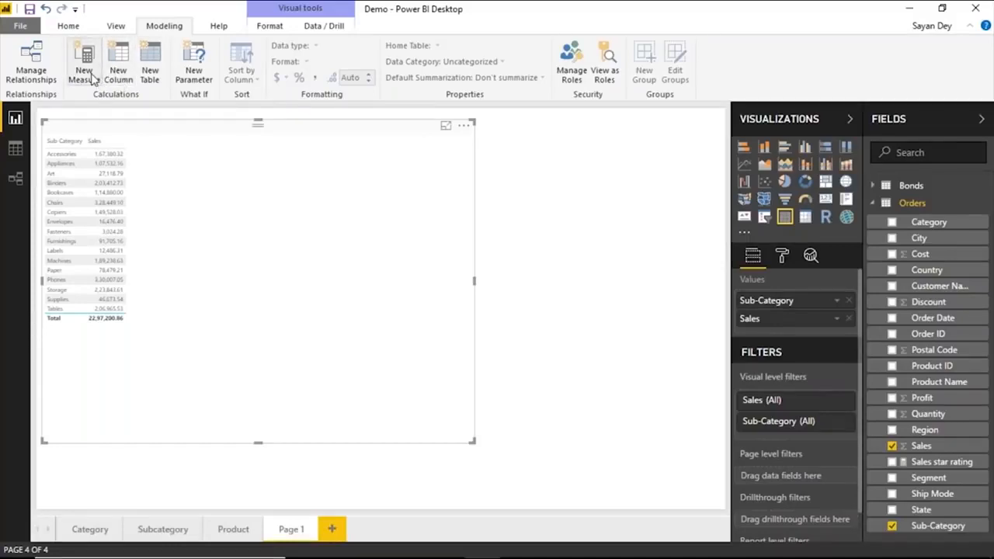
left_click(91, 75)
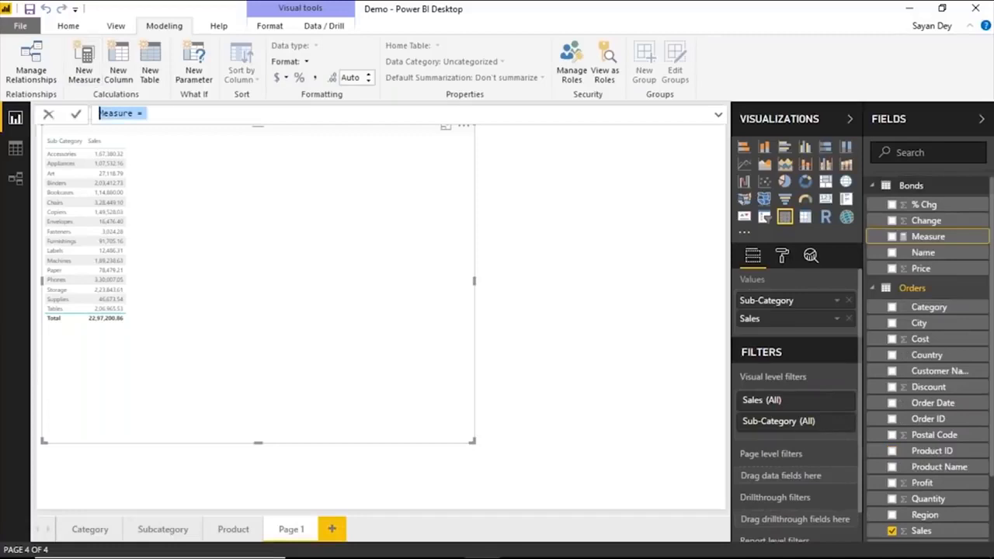
type("Sales")
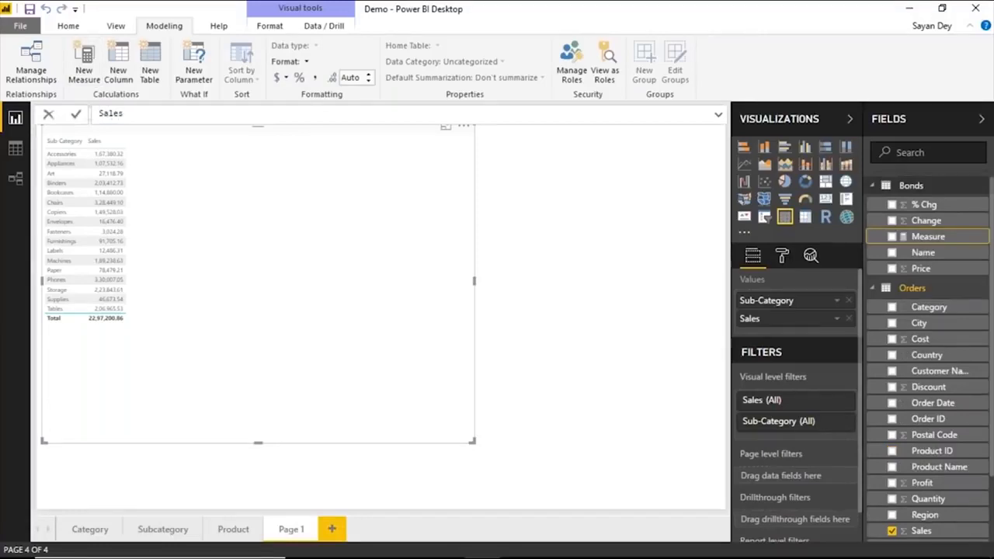
type(" % = SUM(")
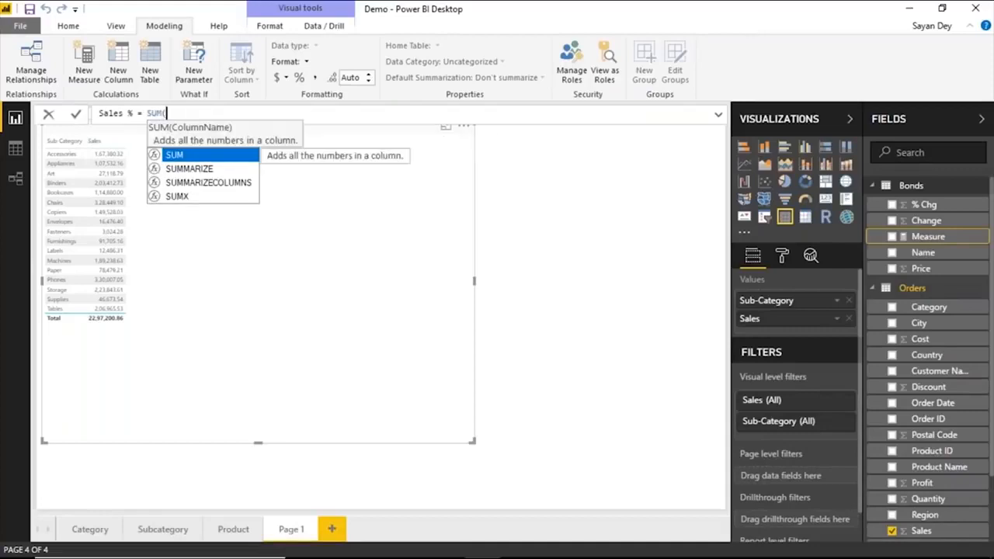
type("Orders[Sales] / CALCULATE(")
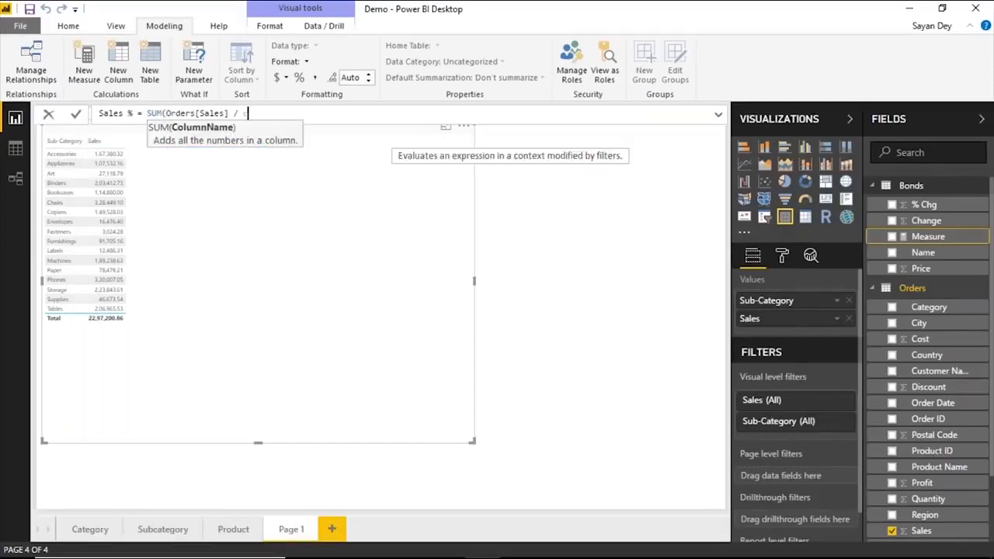
type("s")
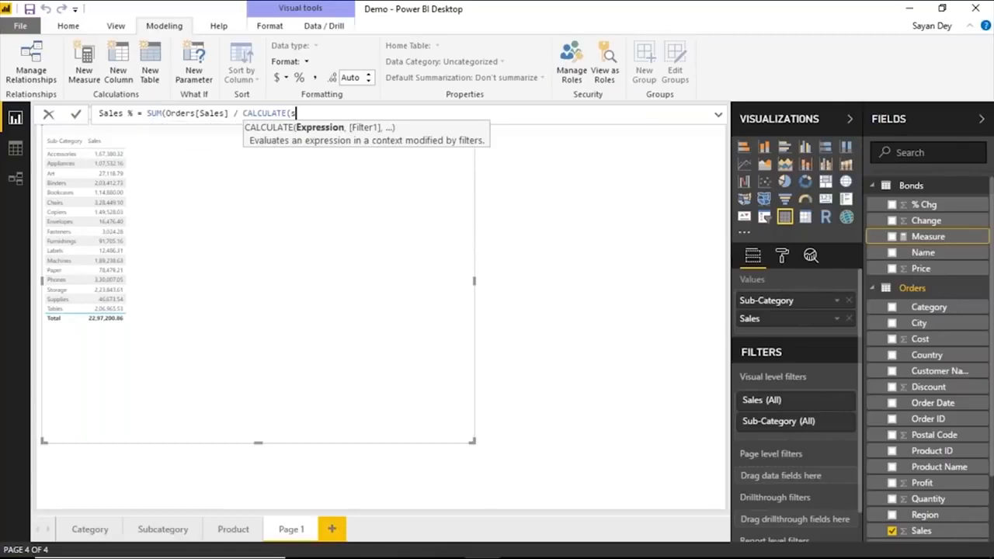
type("u")
key("Down")
key("Down")
key("Down")
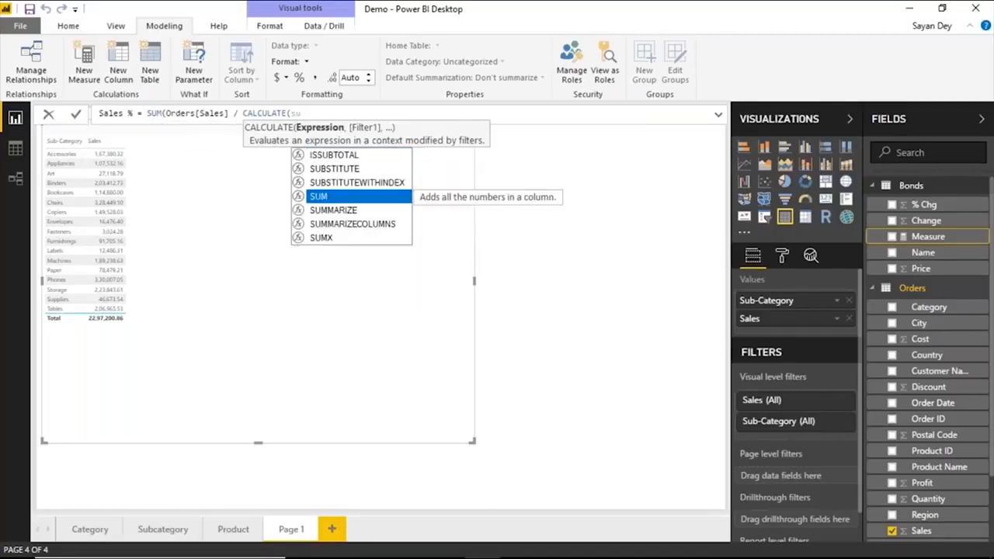
key("Tab")
type("Orders[Sales]")
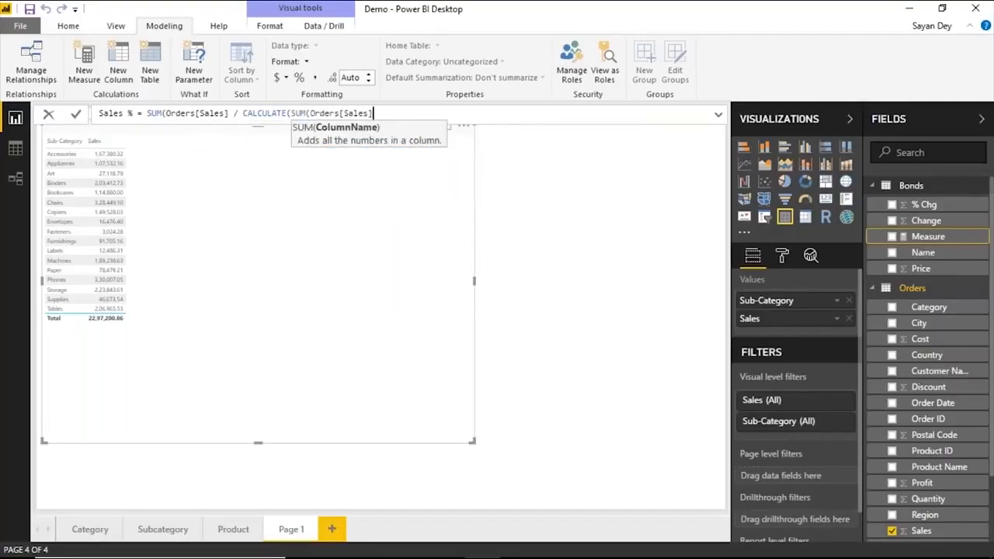
type("), a")
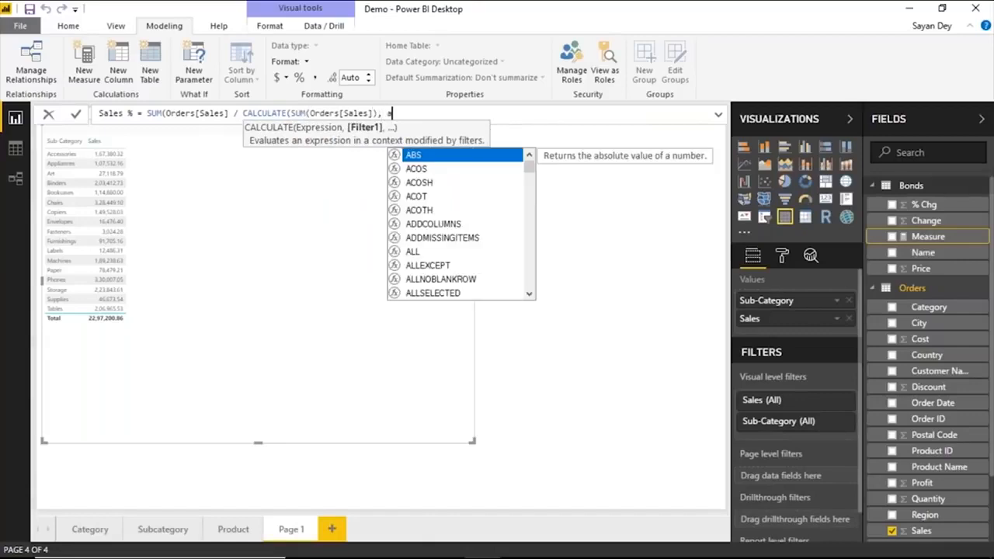
type("ll")
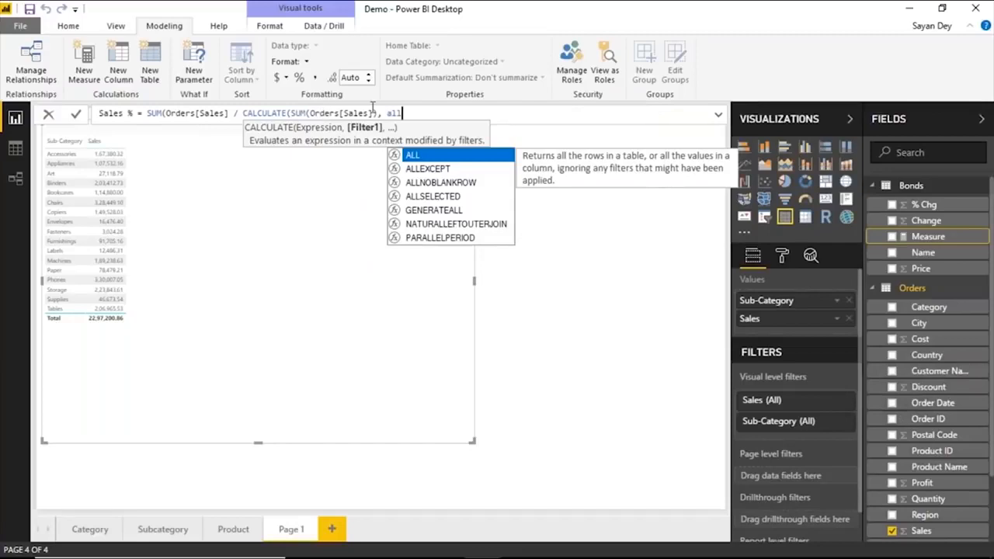
key("BackSpace")
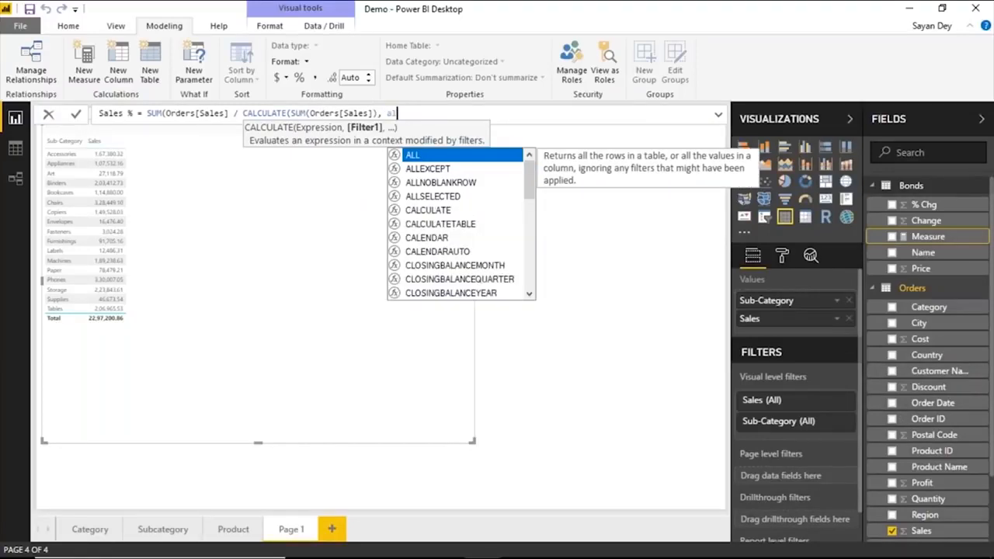
key("BackSpace")
key("BackSpace")
key("BackSpace")
key("BackSpace")
key("BackSpace")
key("BackSpace")
key("BackSpace")
key("BackSpace")
key("BackSpace")
key("BackSpace")
key("BackSpace")
key("BackSpace")
key("BackSpace")
key("BackSpace")
key("BackSpace")
key("BackSpace")
key("BackSpace")
key("BackSpace")
key("BackSpace")
key("BackSpace")
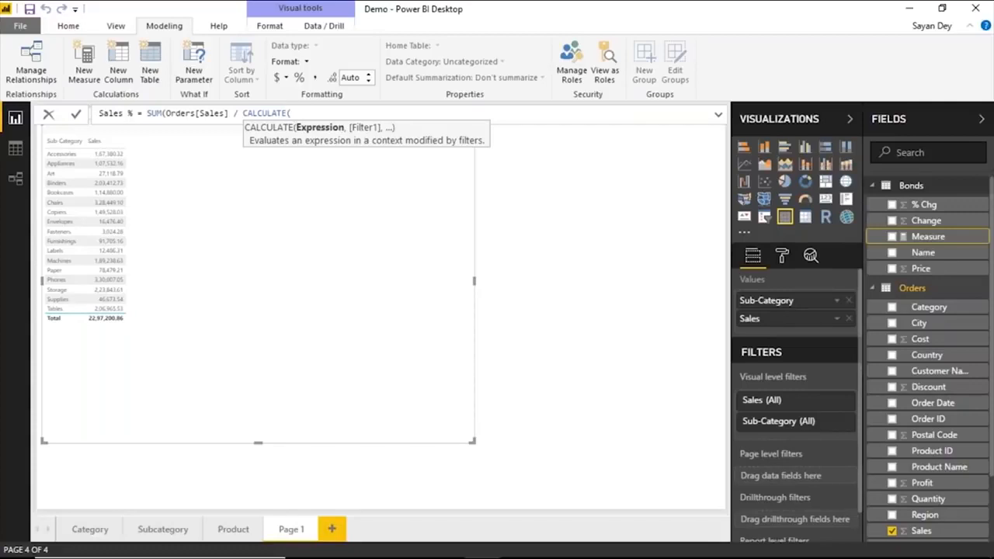
- Enter SUM(Orders[Sales]) as the expression of CALCULATE and continue to its filter argument
type("sum(sale")
key("Tab")
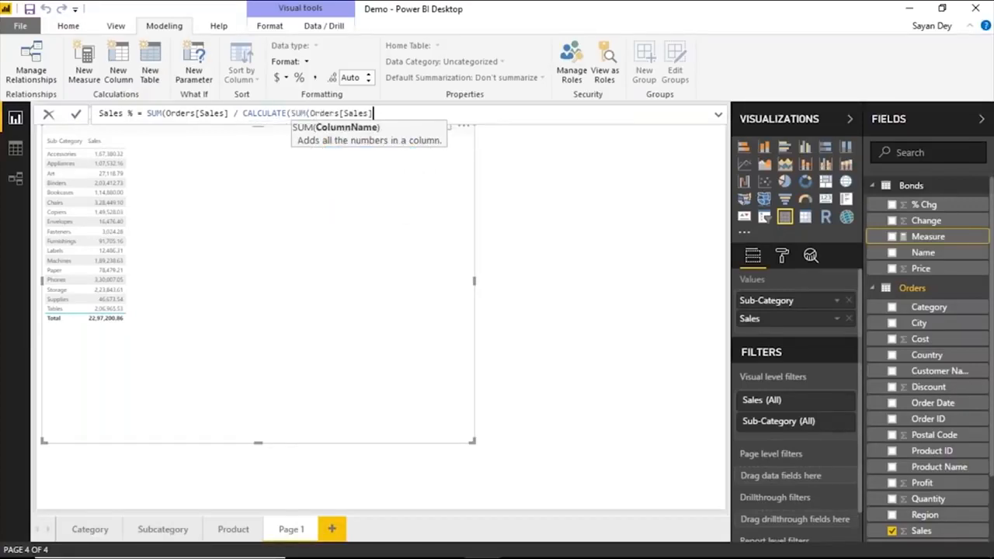
type(")")
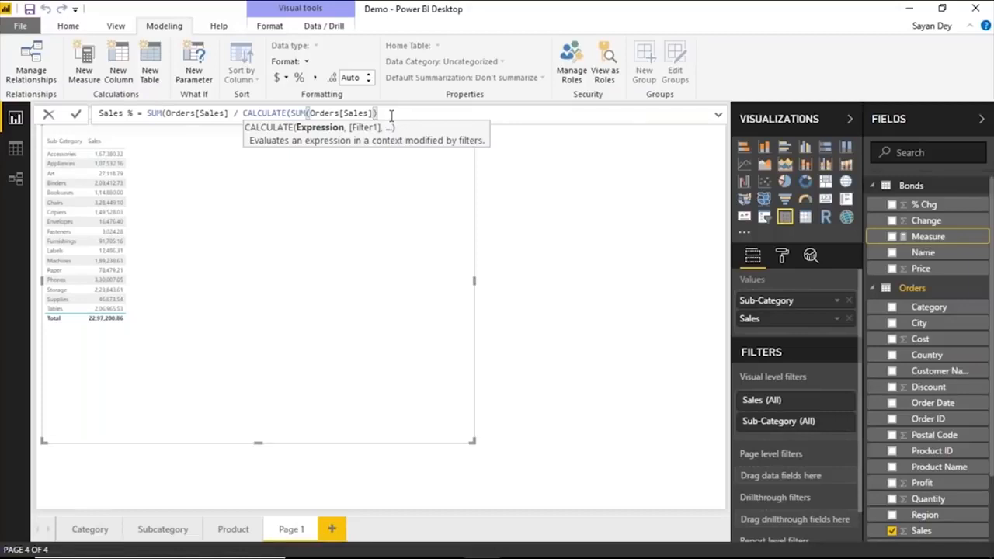
left_click(979, 420)
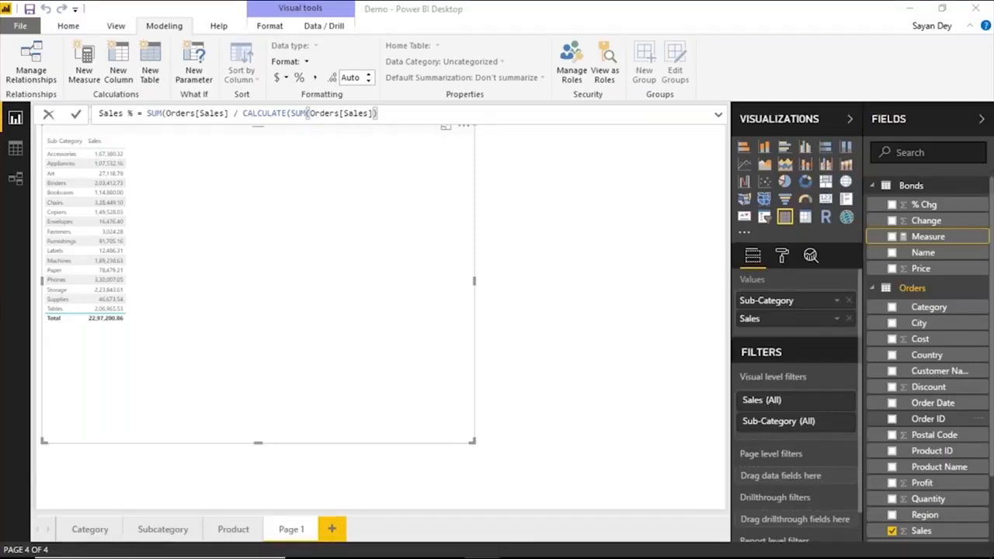
left_click(395, 111)
type(", ")
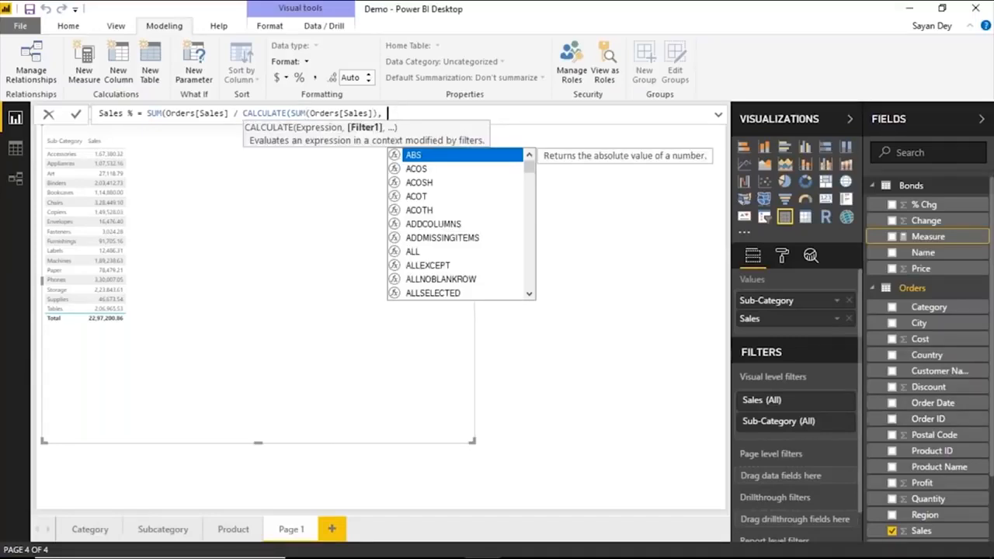
- Use ALL(Orders) as the CALCULATE filter, close the parentheses and commit the Sales % measure
type("all(")
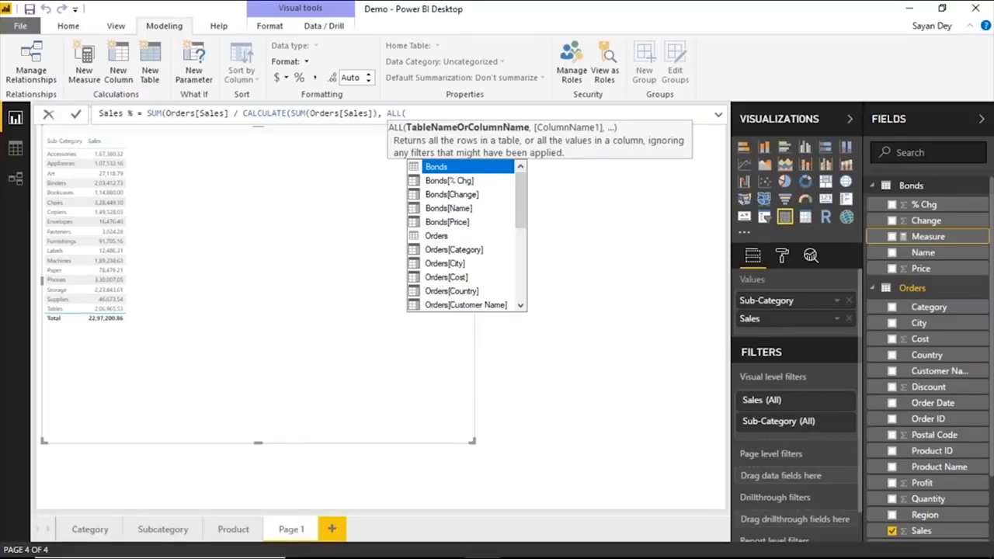
key("Down")
key("Down")
key("Down")
key("Down")
key("Down")
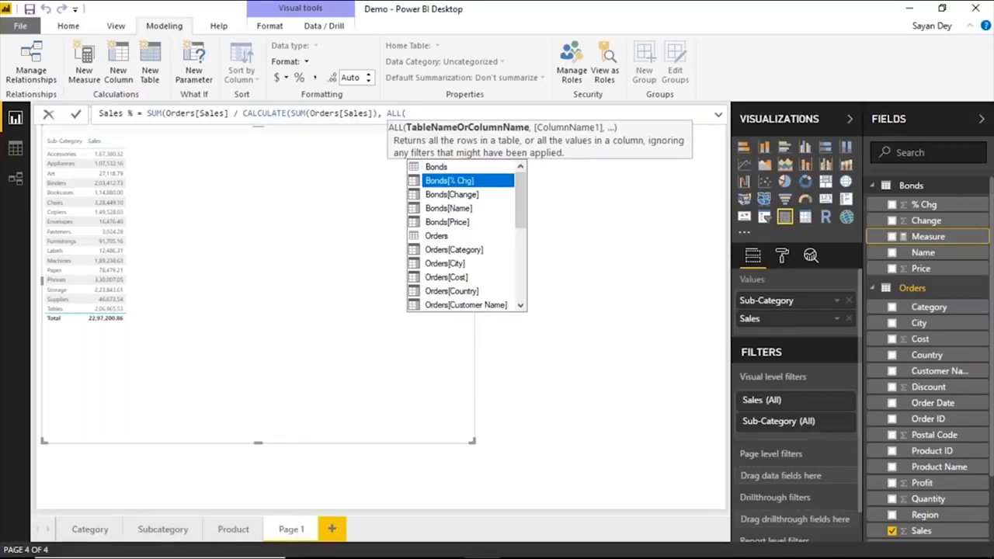
key("Tab")
type(")")
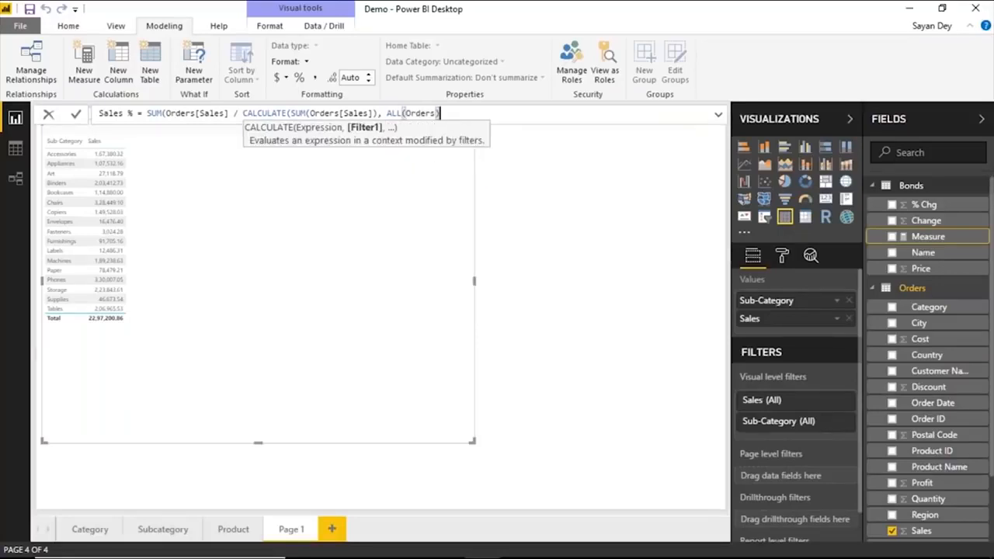
type("))")
key("Return")
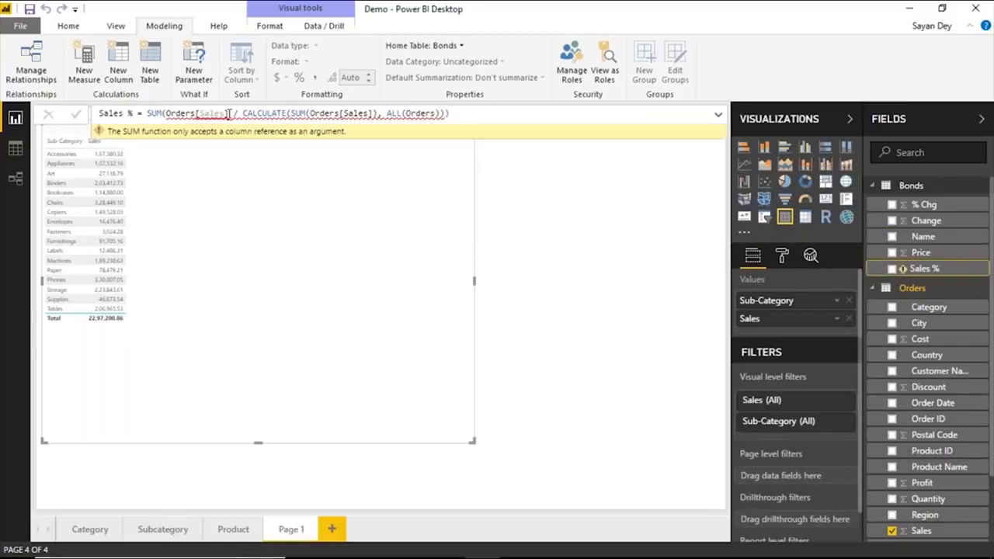
- Correct the Sales % formula by closing the first SUM after Orders[Sales] and removing the extra parenthesis at the end
left_click(231, 114)
key("Return")
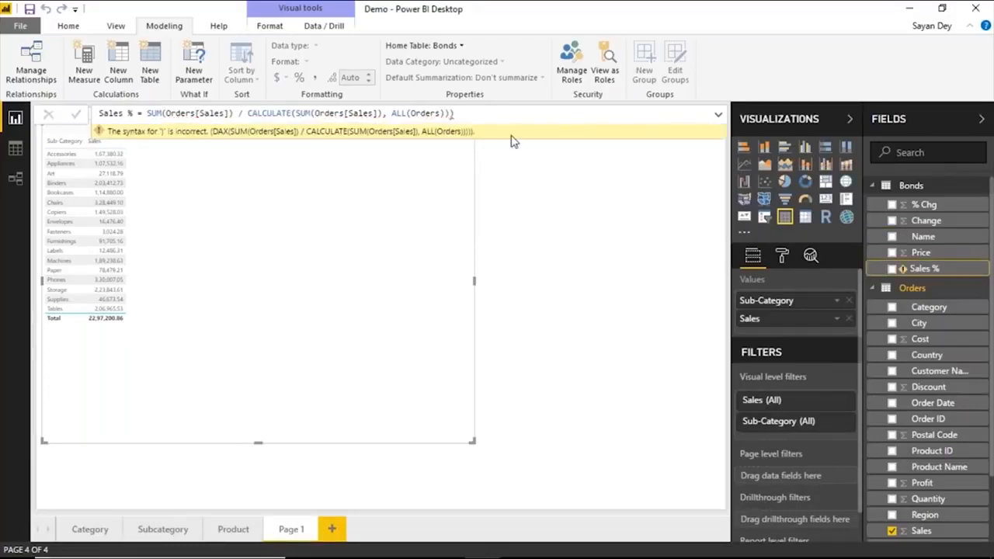
key("BackSpace")
left_click(466, 114)
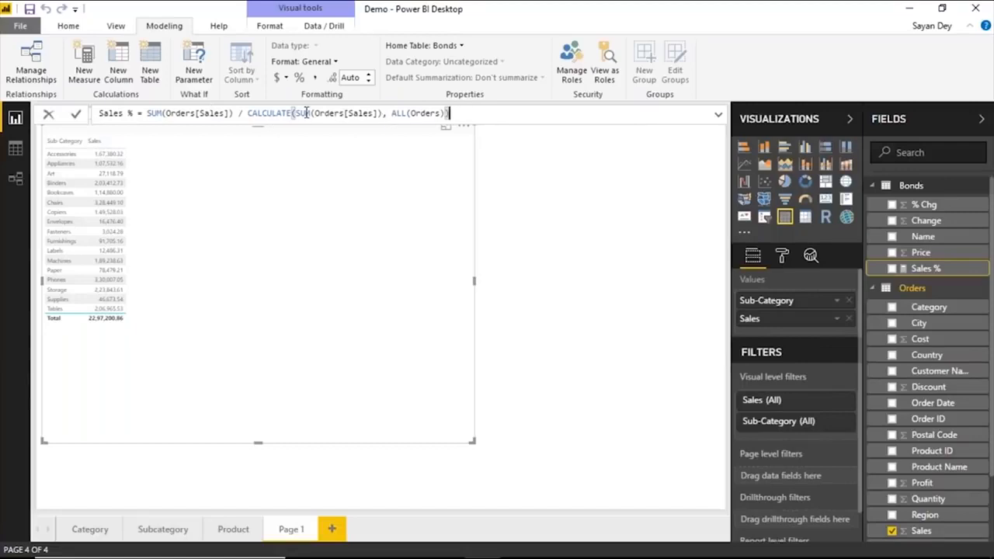
- Go through the Sales % formula by highlighting CALCULATE, the inner SUM(Orders[Sales]) and the ALL(Orders) filter
double_click(272, 113)
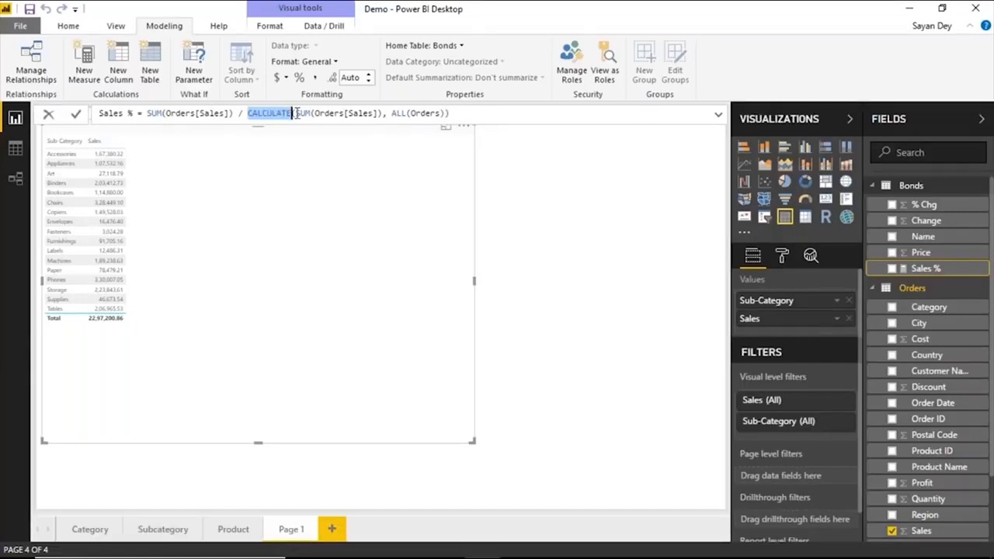
left_click(295, 113)
key("shift+Home")
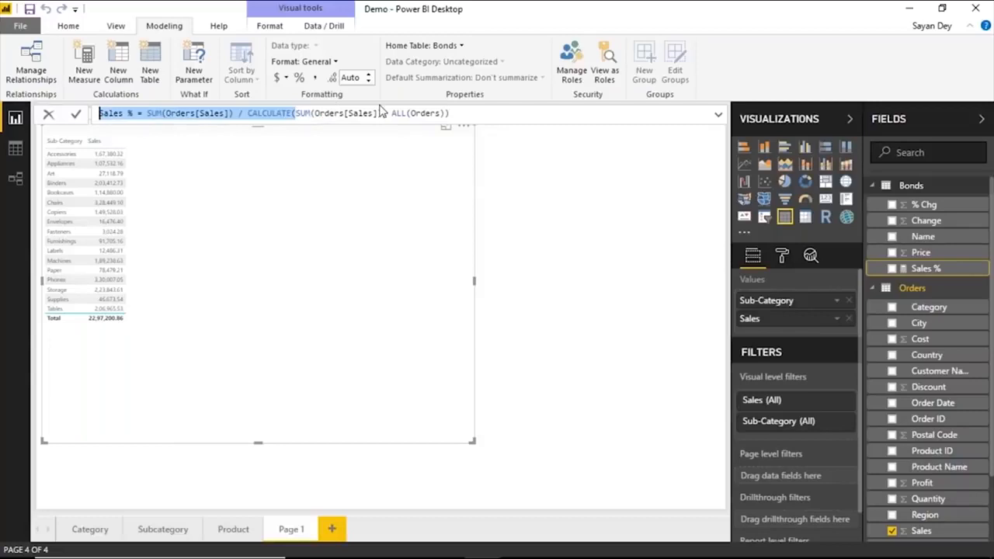
left_click(382, 113, "shift")
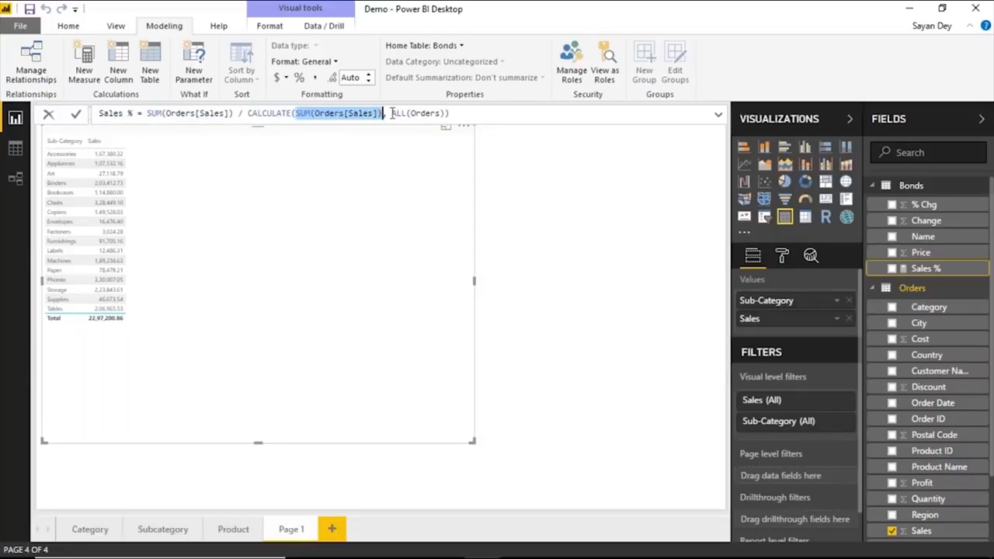
left_click_drag(392, 113, 440, 113)
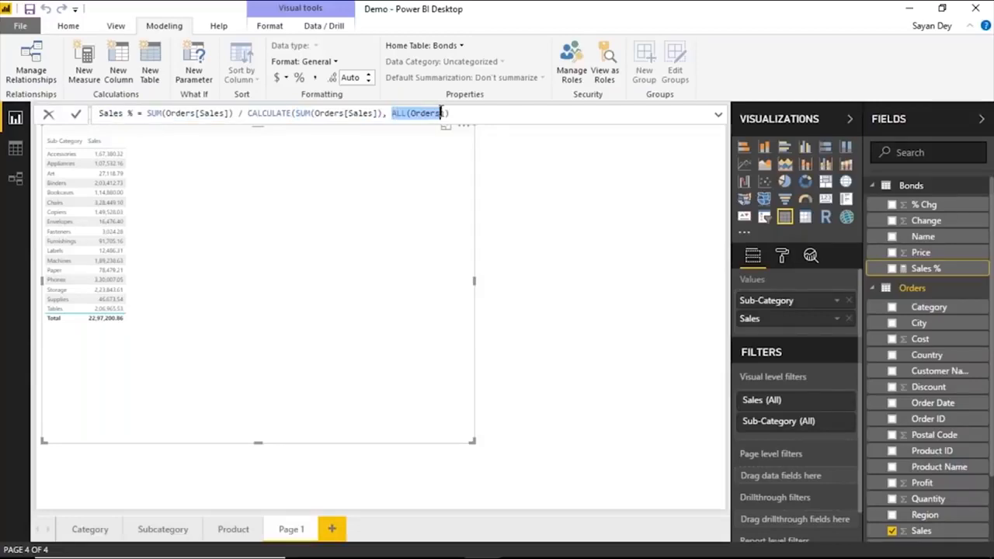
left_click(393, 113)
left_click_drag(393, 113, 440, 114)
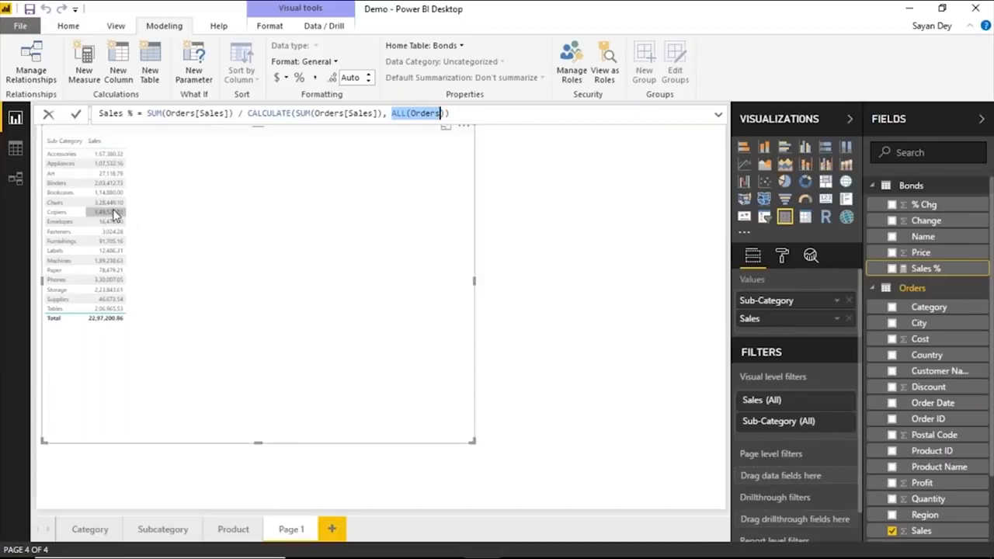
- Multiply the Sales % formula by 100 and add the measure to the table after Sales
left_click(477, 114)
type("* 100")
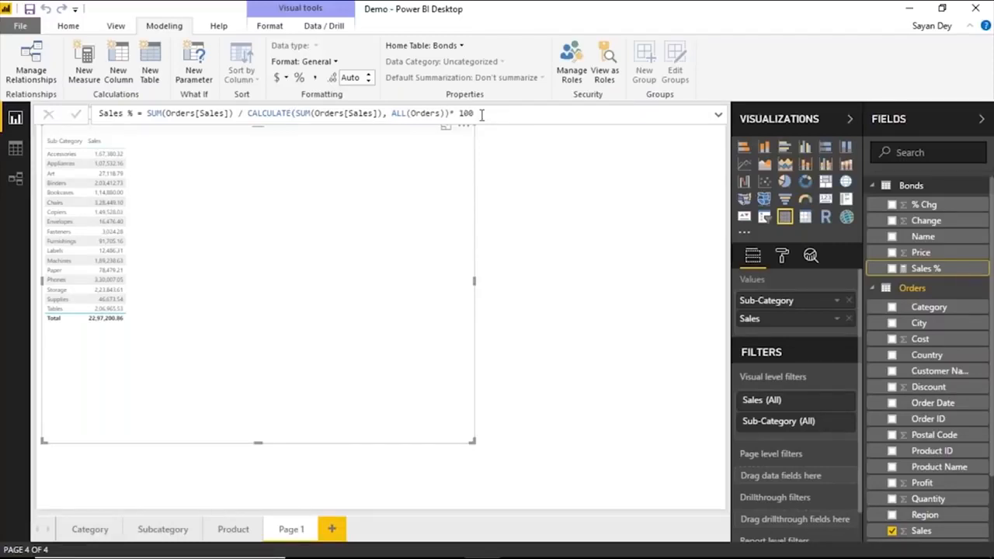
key("Return")
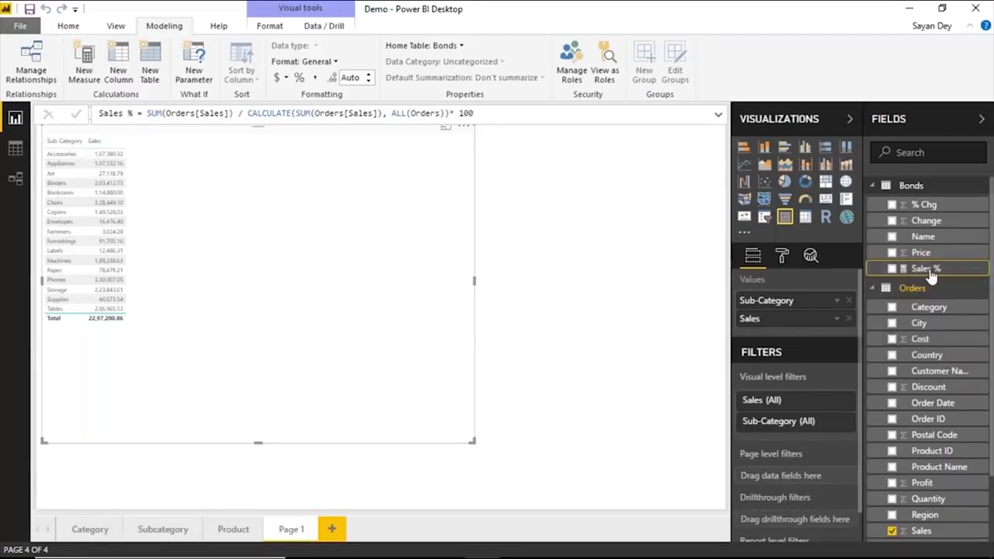
left_click_drag(917, 284, 802, 332)
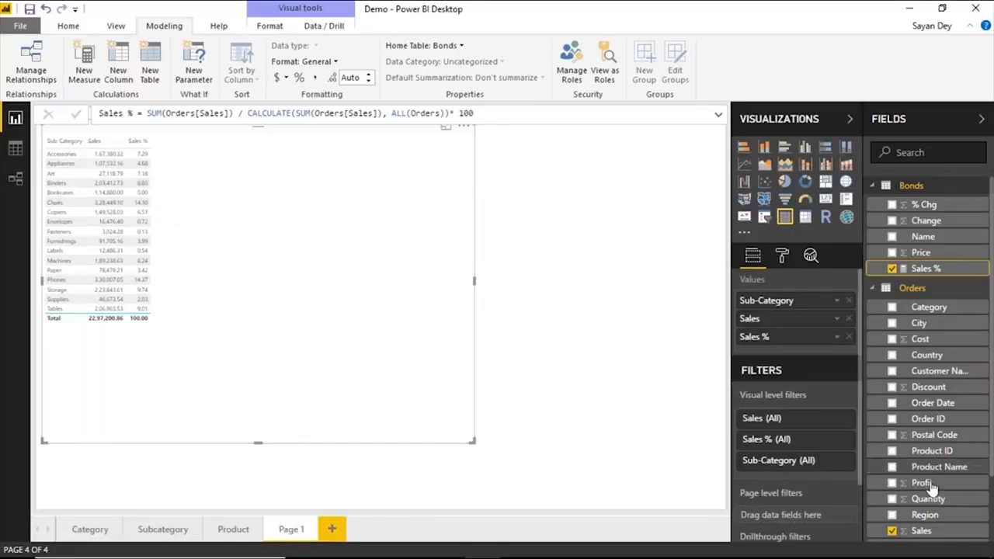
- Replace Sub-Category with Region as the table's first column, and open the table in focus mode
left_click_drag(925, 515, 787, 303)
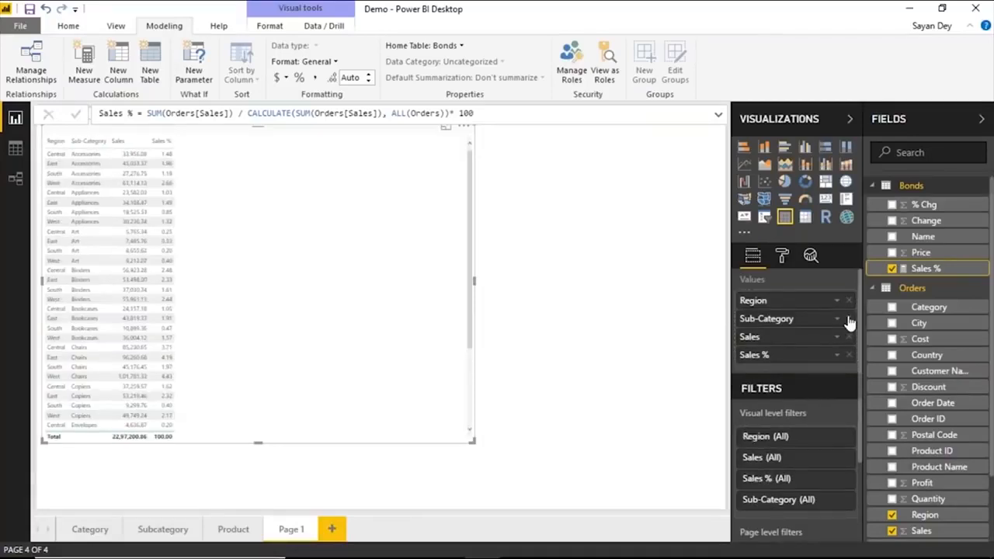
left_click(849, 319)
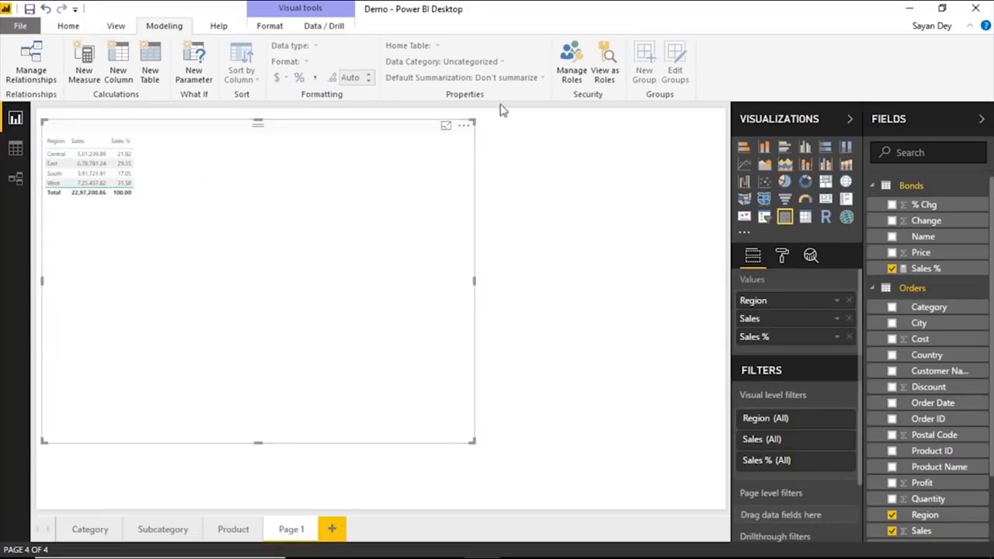
left_click(448, 127)
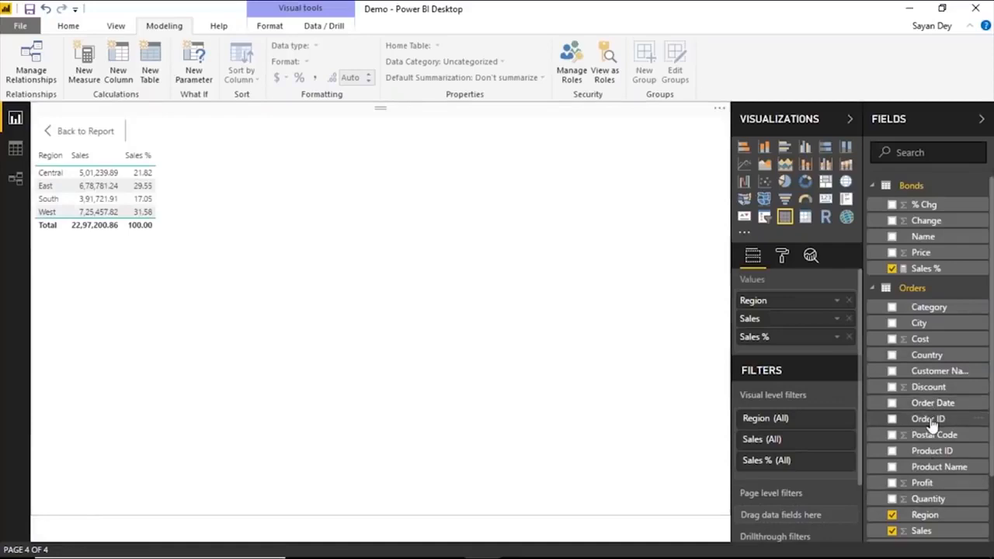
- Add Segment to the table between Region and Sales to split the sales percentages
scroll(918, 470, "down", 2)
left_click_drag(894, 467, 660, 257)
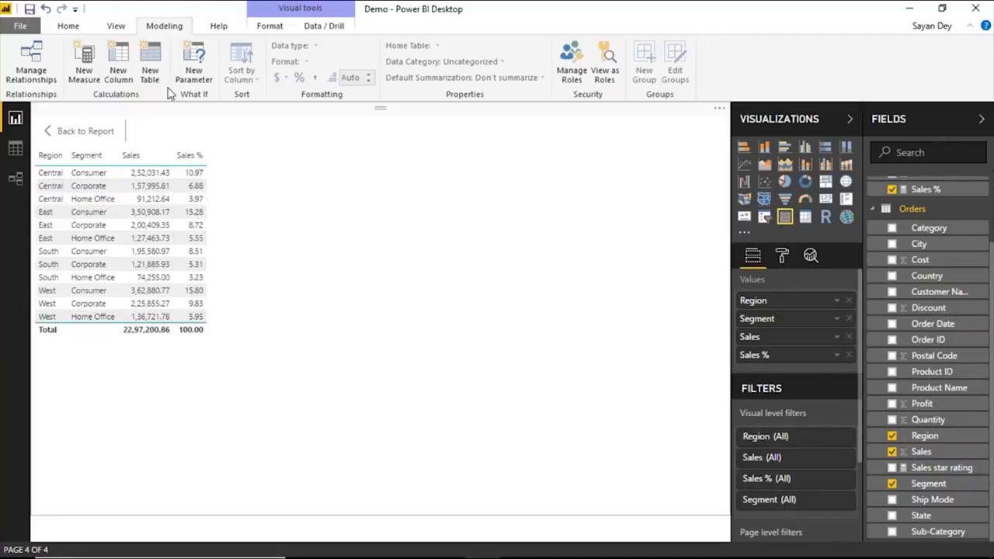
scroll(895, 295, "up", 1)
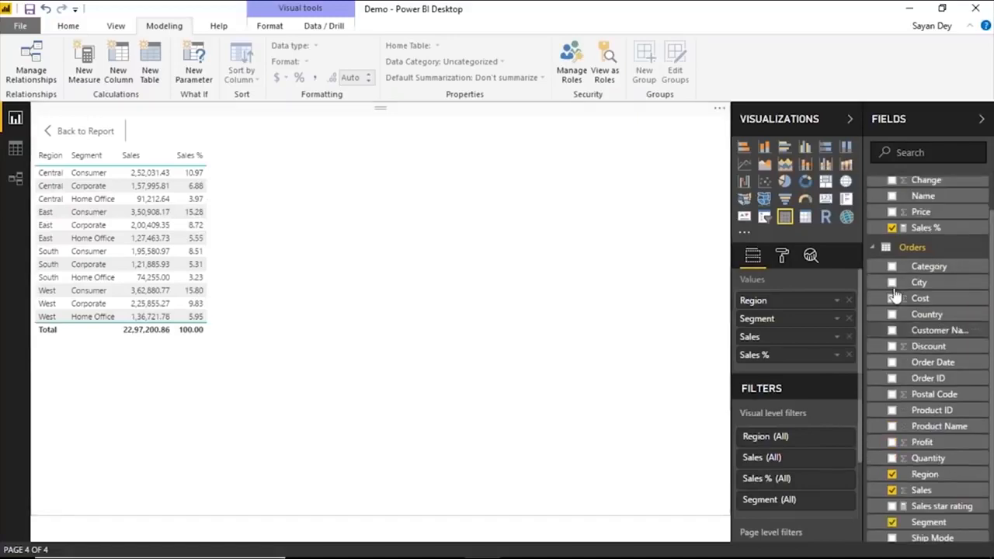
scroll(896, 295, "up", 1)
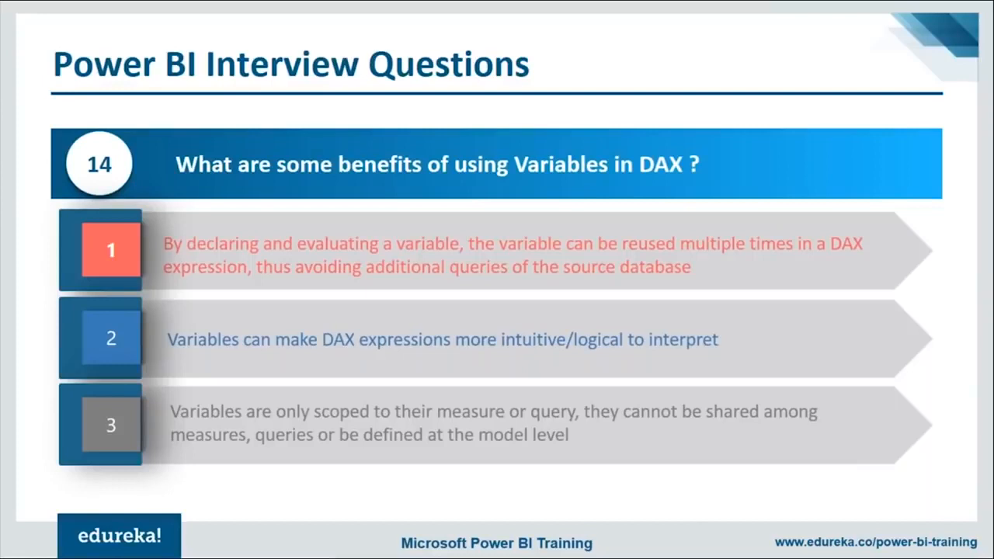
key("Right")
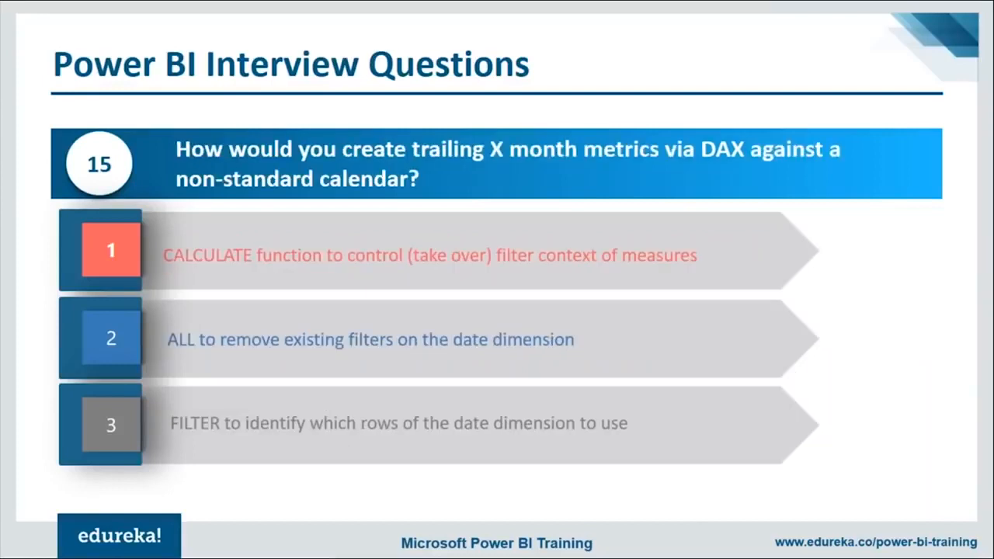
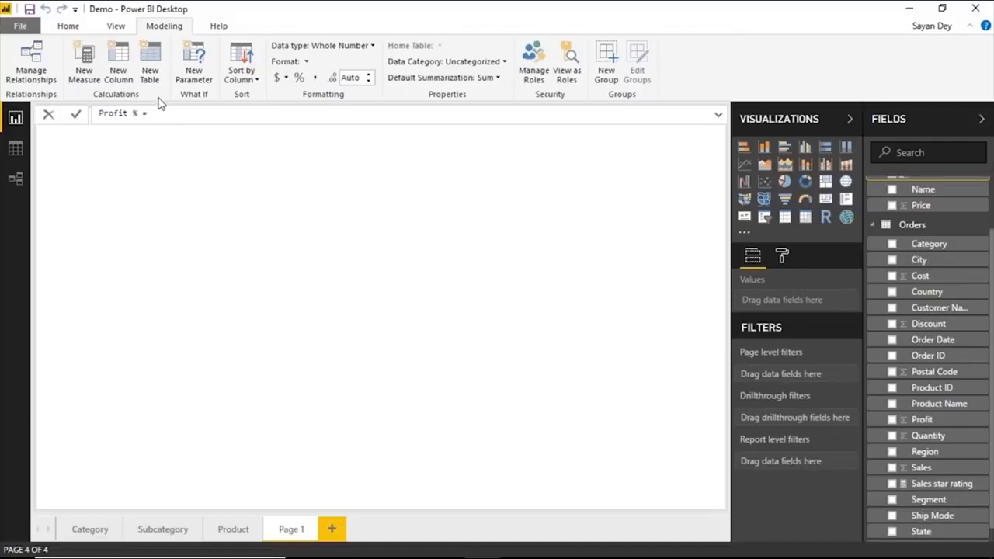
type("Cos")
key("BackSpace")
key("BackSpace")
key("BackSpace")
type("Pro")
key("BackSpace")
left_click(394, 168)
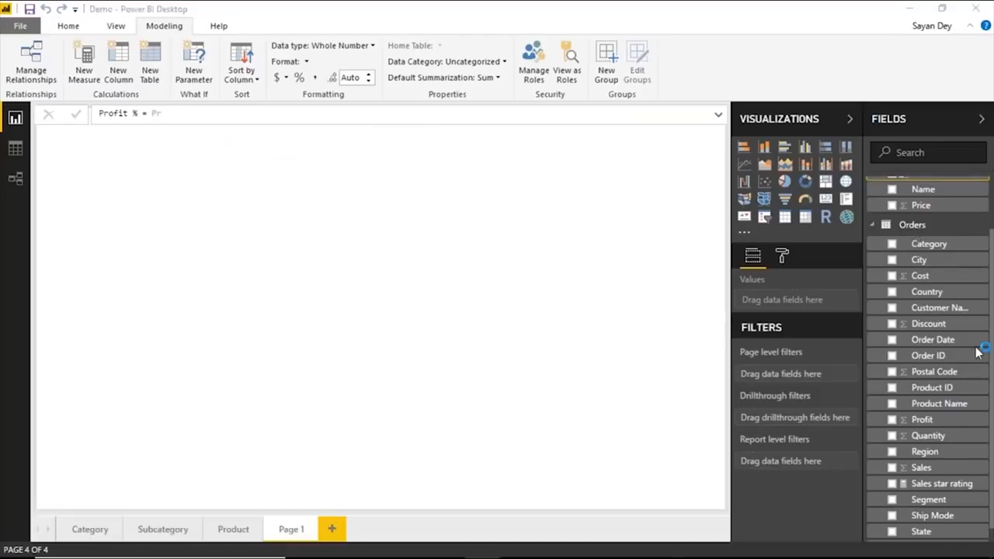
left_click(227, 115)
key("BackSpace")
key("BackSpace")
key("BackSpace")
key("BackSpace")
key("BackSpace")
key("BackSpace")
key("BackSpace")
key("BackSpace")
key("BackSpace")
key("BackSpace")
key("BackSpace")
key("BackSpace")
key("BackSpace")
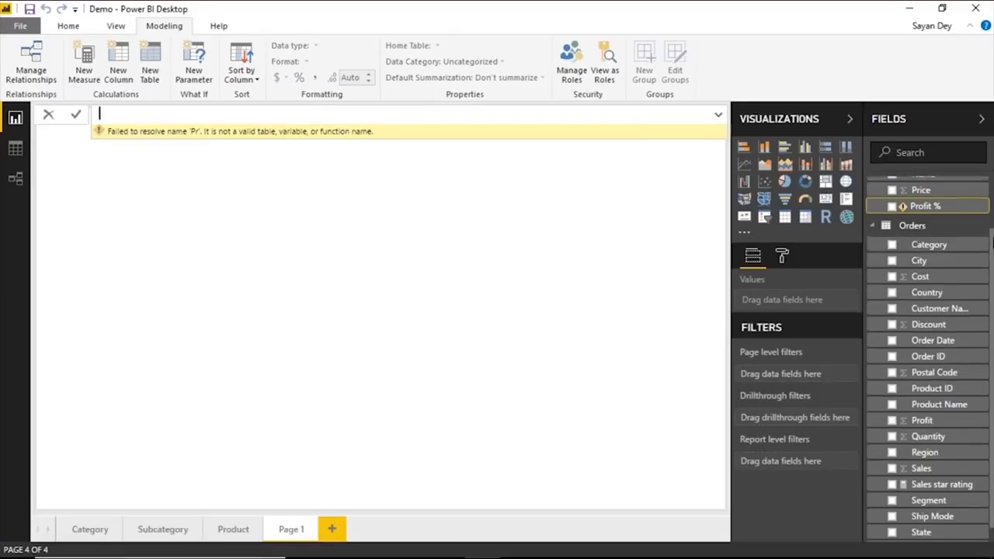
- Delete the invalid Profit % column from the Bonds table
scroll(954, 233, "up", 2)
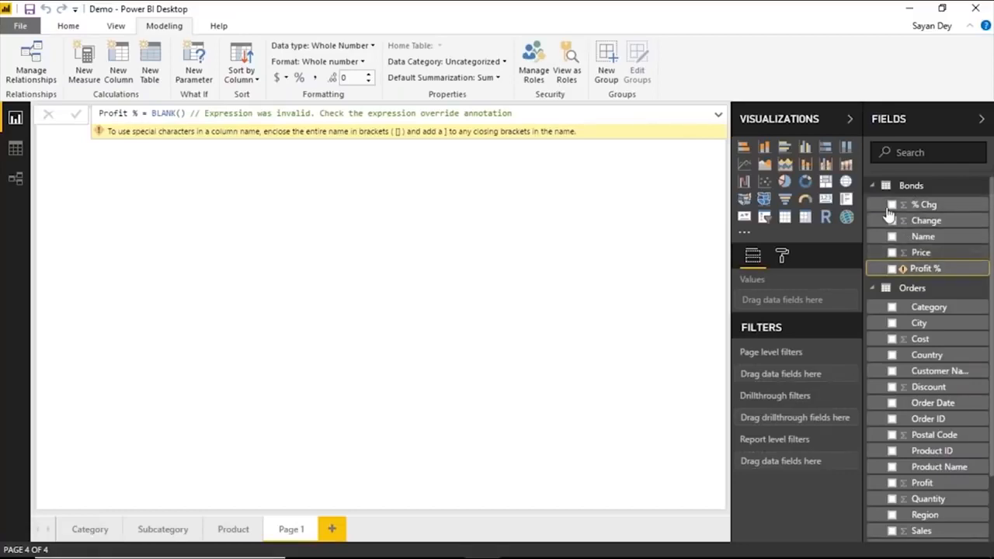
right_click(979, 272)
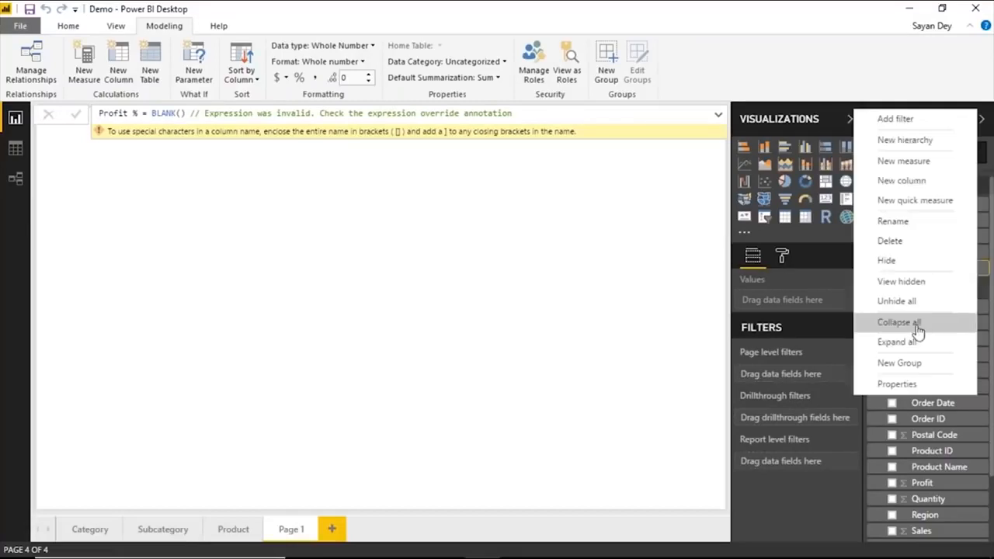
left_click(896, 245)
left_click(567, 312)
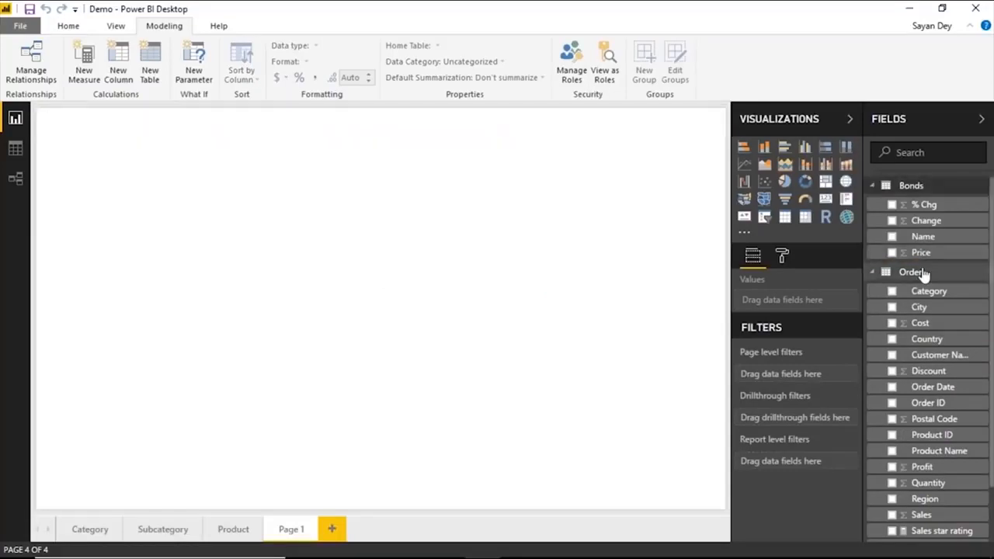
- Add a calculated column to the Orders table with the formula Profit% = Orders[Profit]/Orders[Cost]*100
left_click(901, 190)
left_click(925, 204)
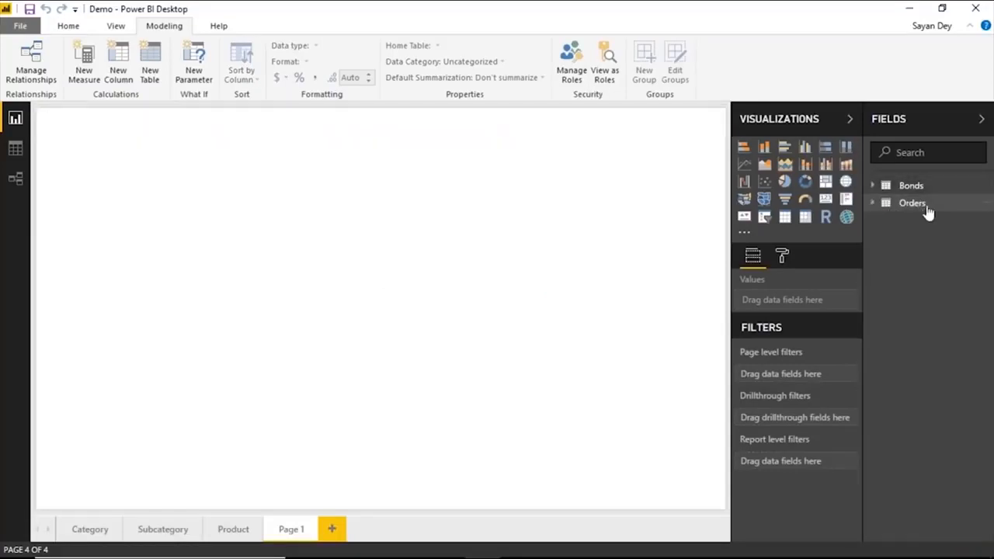
left_click(937, 208)
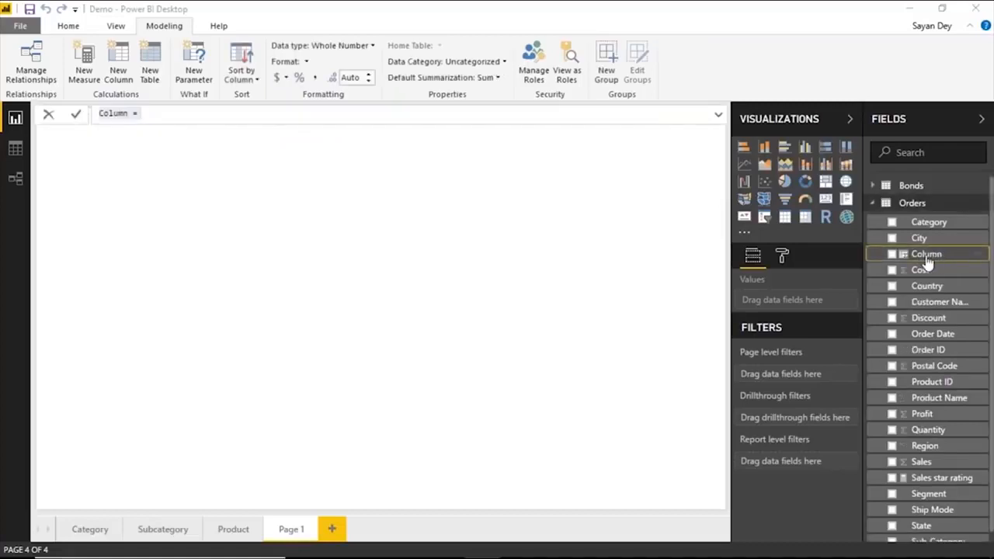
double_click(113, 113)
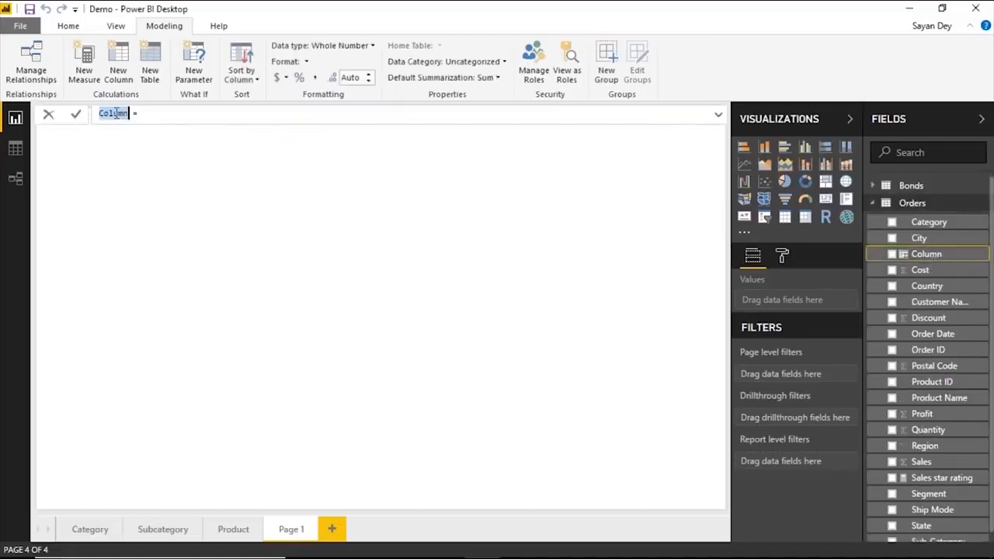
type("Profit")
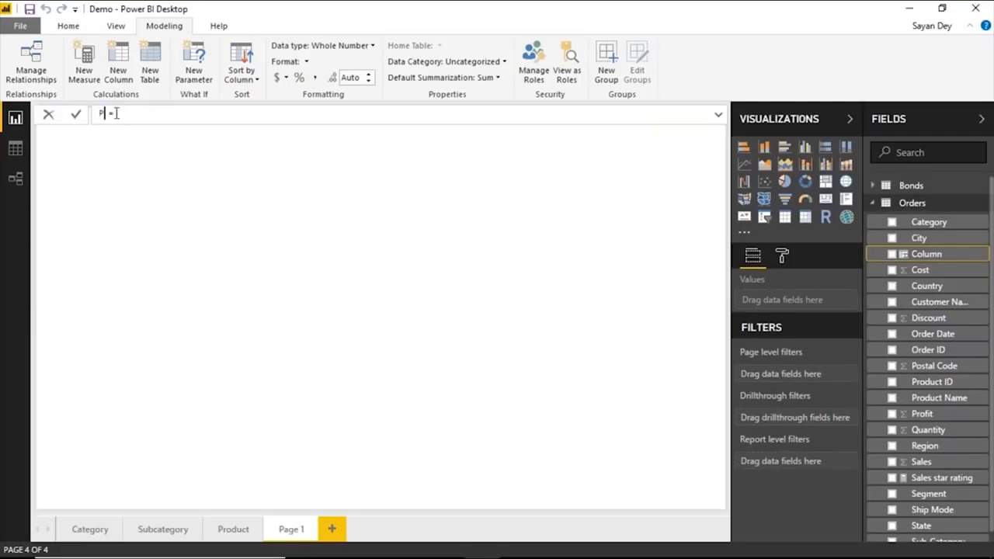
type("% = pr")
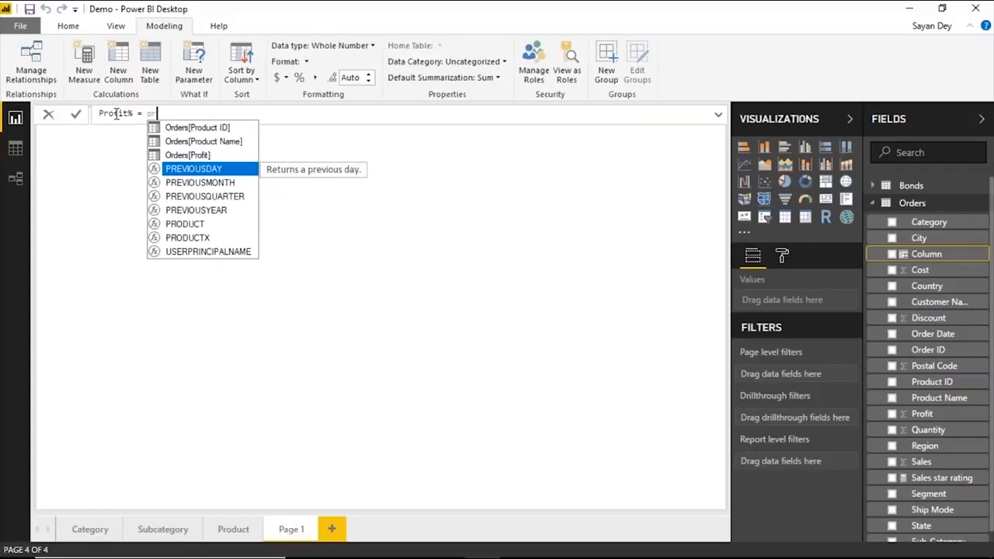
type("o")
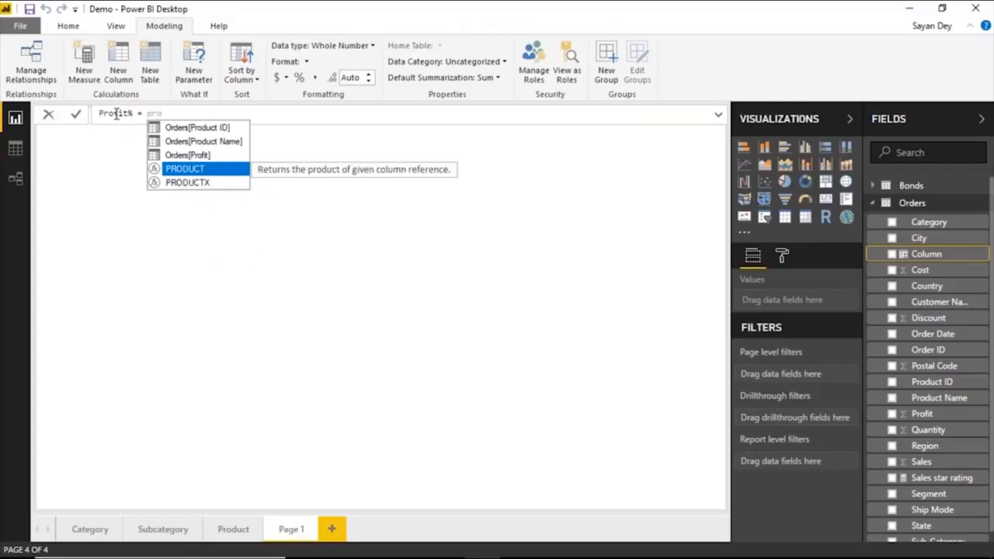
key("Up")
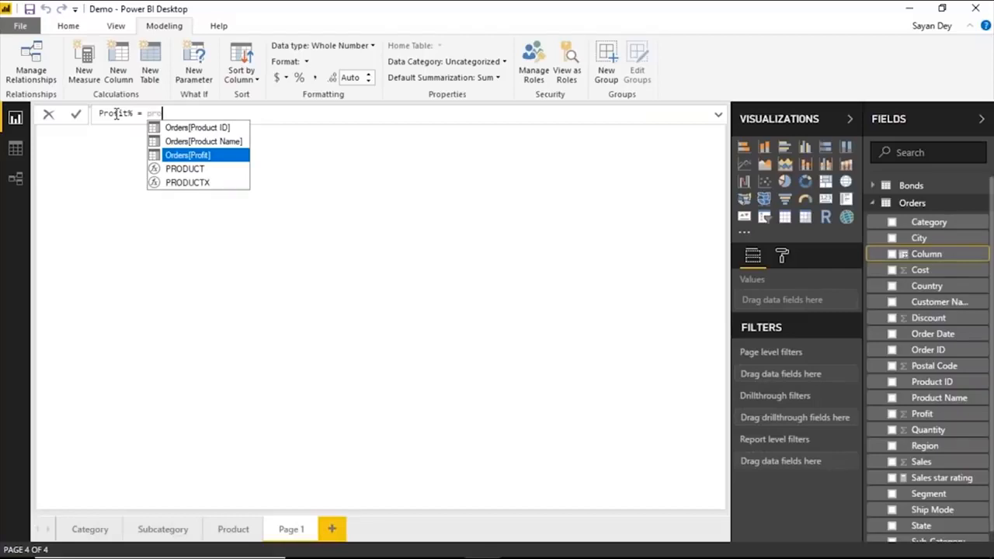
key("Tab")
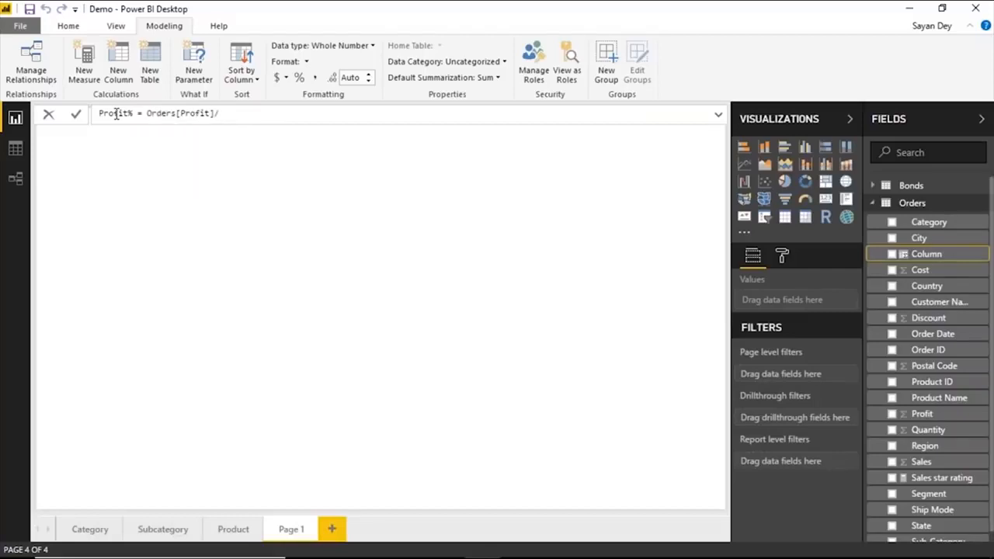
type("/Orders[Cost]*100")
key("Return")
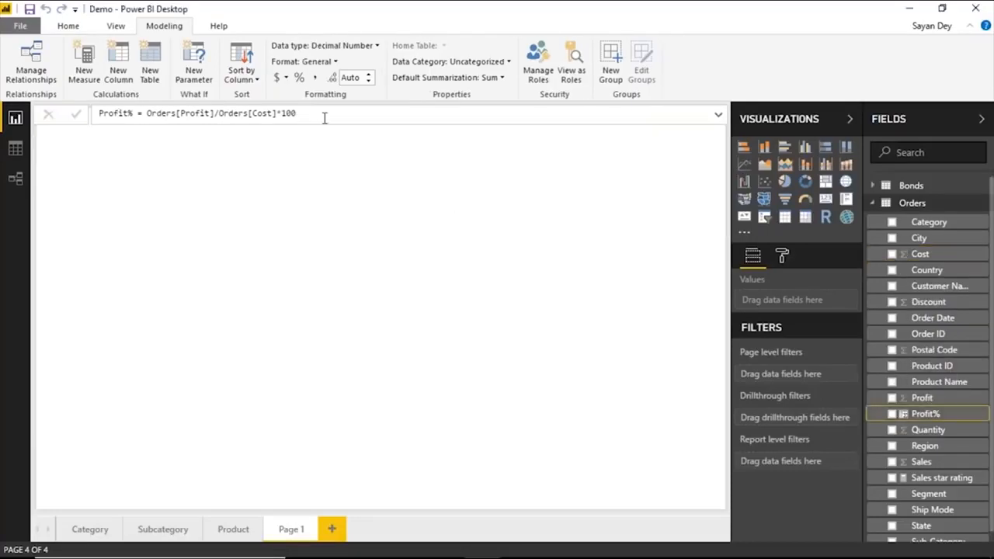
- Copy the Profit% column's formula into a new measure in Orders and name it Profit% Measure
left_click_drag(325, 118, 9, 122)
key("ctrl+c")
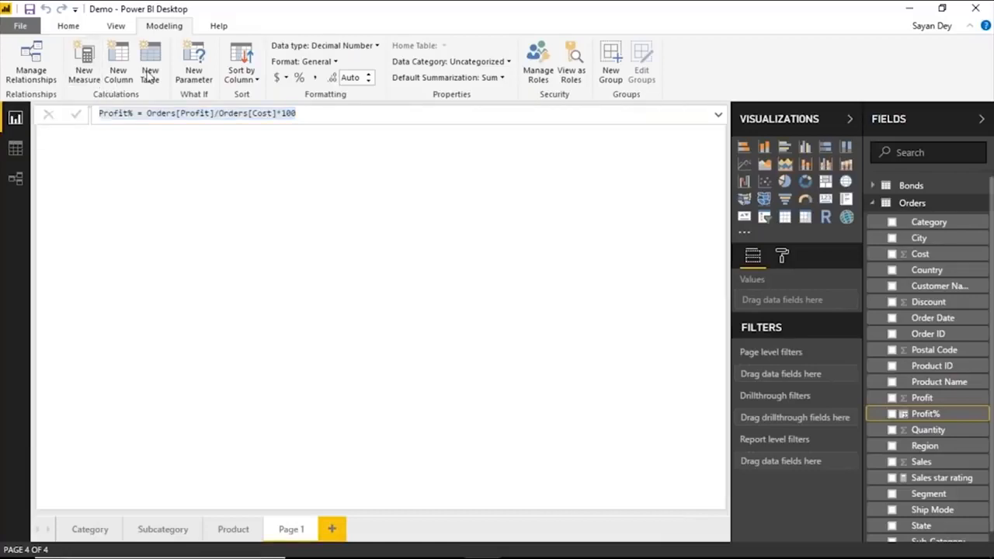
left_click_drag(217, 112, 92, 115)
key("ctrl+v")
left_click(134, 113)
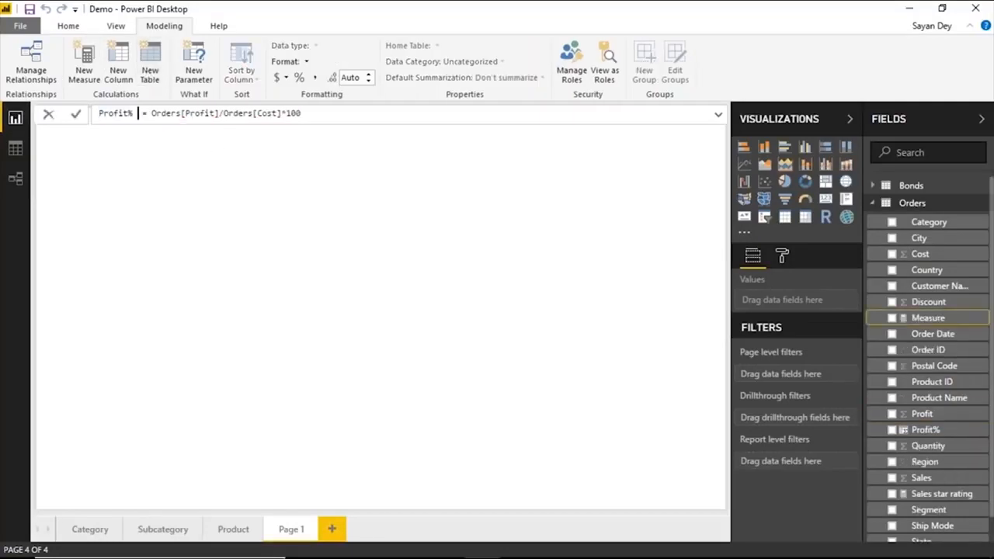
type("mEA")
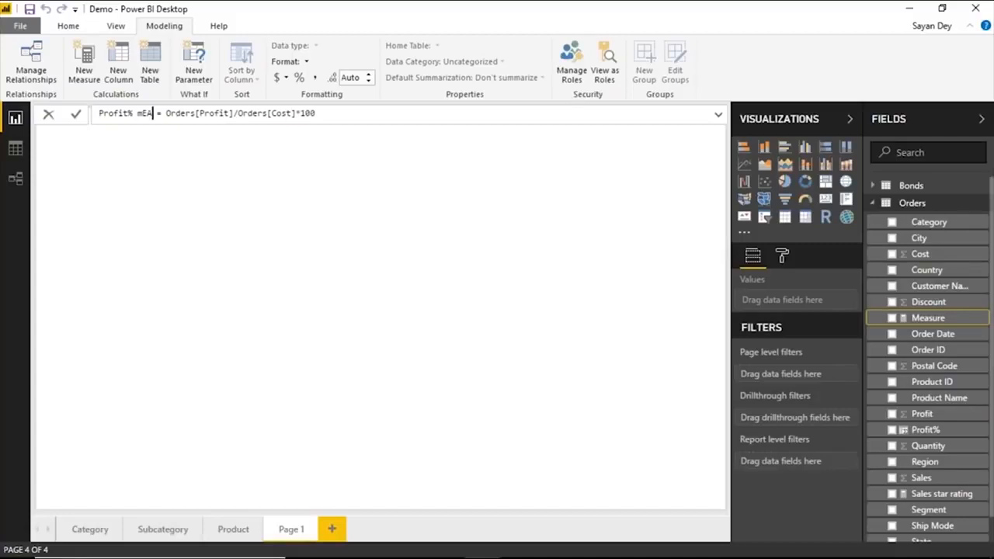
type("SU")
key("ctrl+BackSpace")
type("Measure")
- Wrap Orders[Profit] in a SUM function in the Profit% Measure formula
left_click(186, 115)
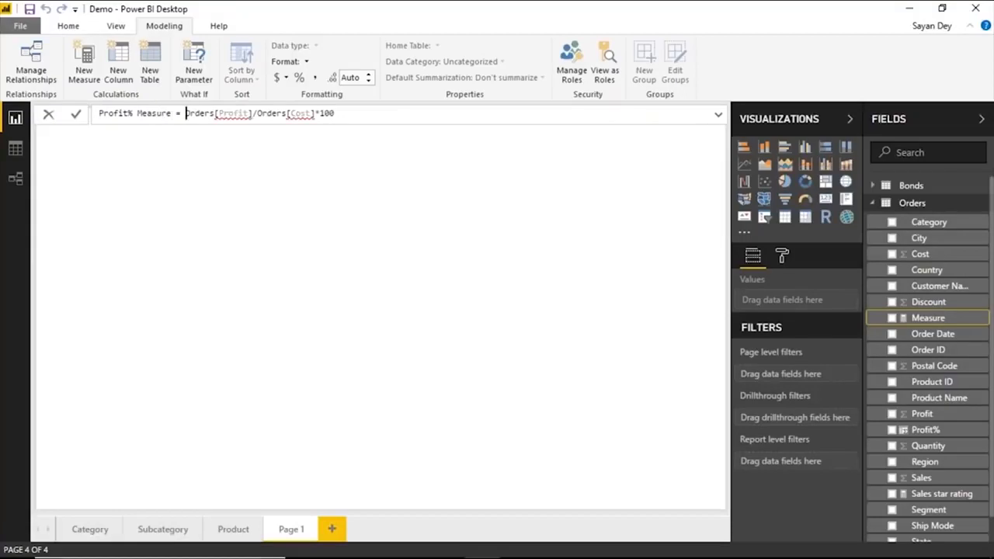
type("SUM(")
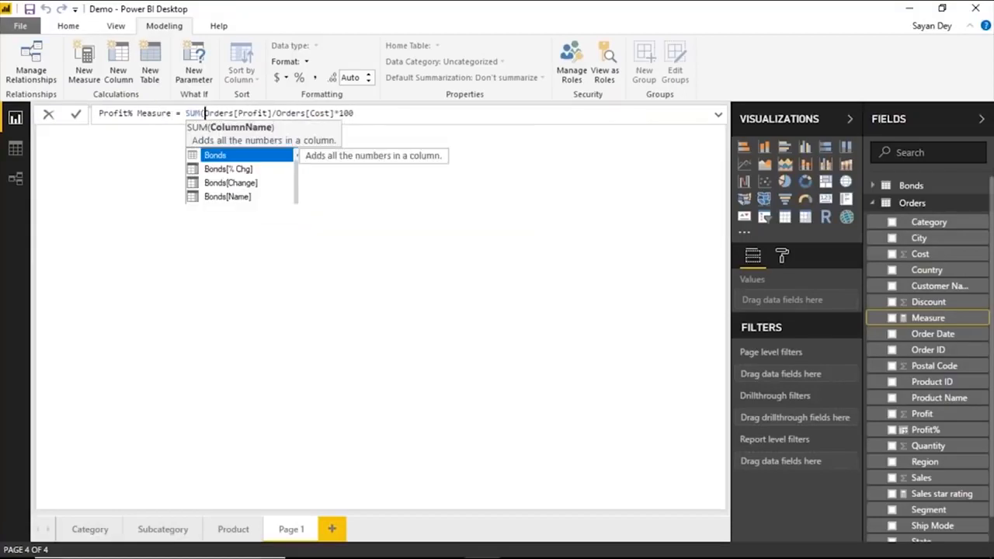
key("Right")
key("Right")
key("Right")
key("Right")
key("Right")
key("Right")
key("Right")
key("Right")
key("Right")
key("Right")
key("Right")
key("Right")
key("Right")
key("Right")
type(")")
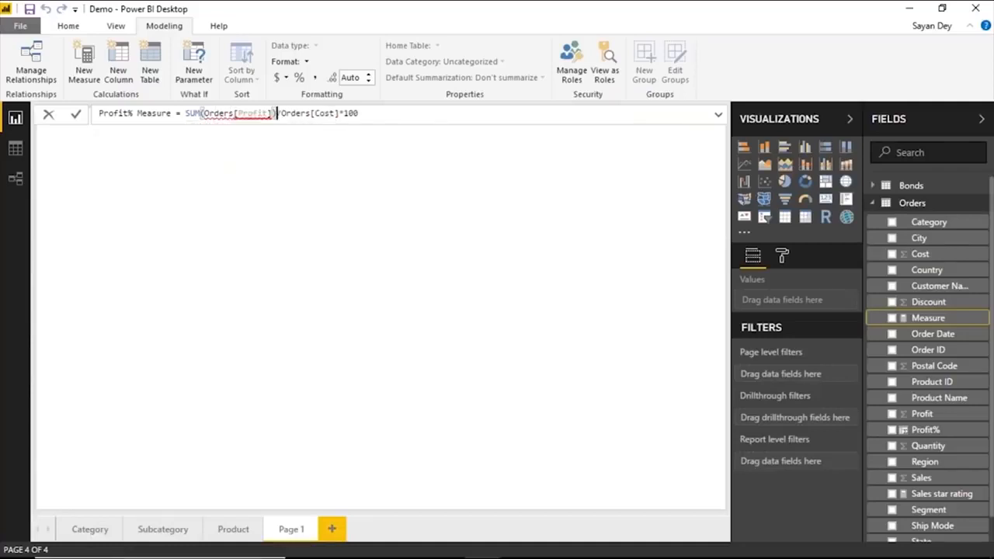
- Wrap only Orders[Cost] in a sum function, keeping *100 outside it, and commit the Profit% Measure formula
key("Right")
type("sum(")
key("End")
type(")")
key("Return")
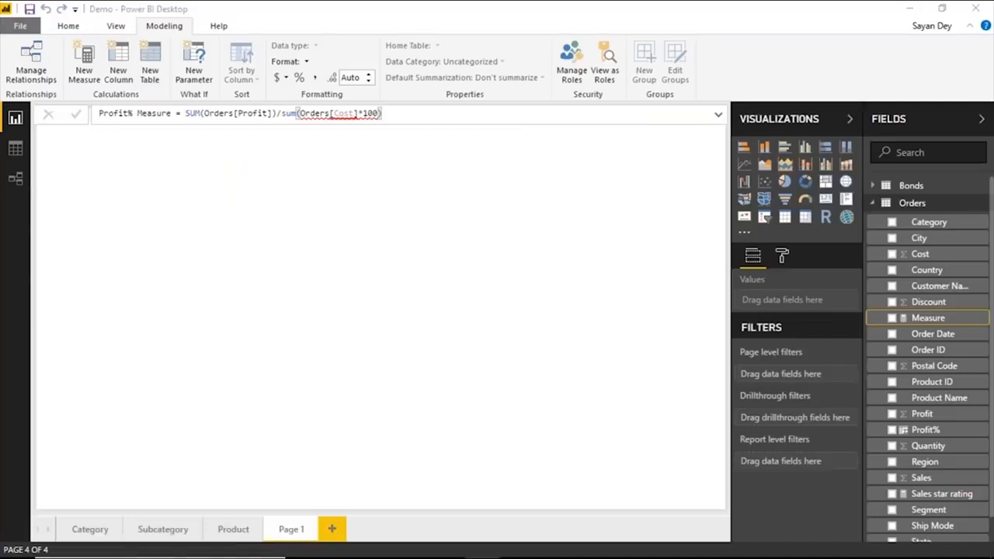
left_click(388, 113)
key("BackSpace")
key("Left")
key("Left")
key("Left")
key("Left")
type(")")
key("Return")
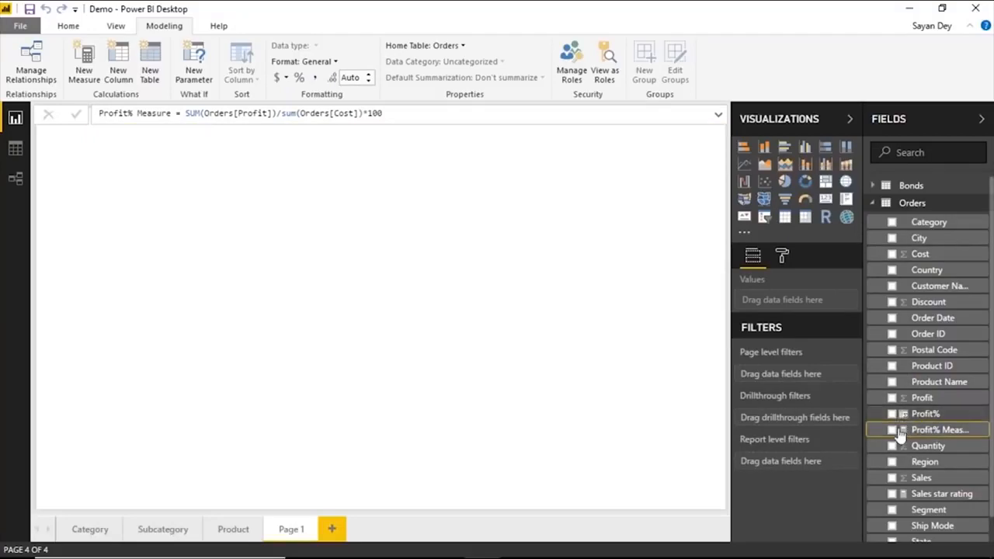
- Build a table of Region and Profit% on the empty report page, viewed in focus mode
left_click(546, 309)
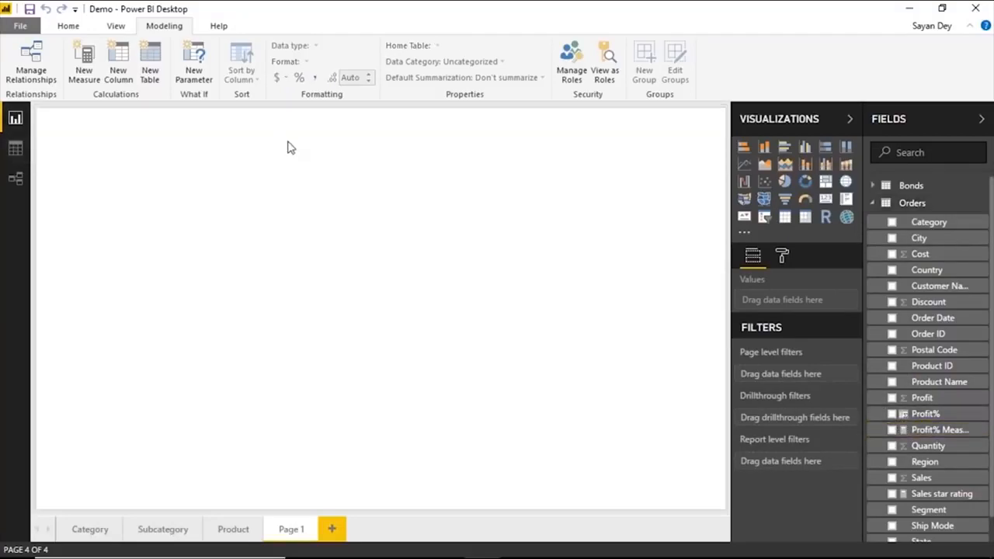
left_click(893, 463)
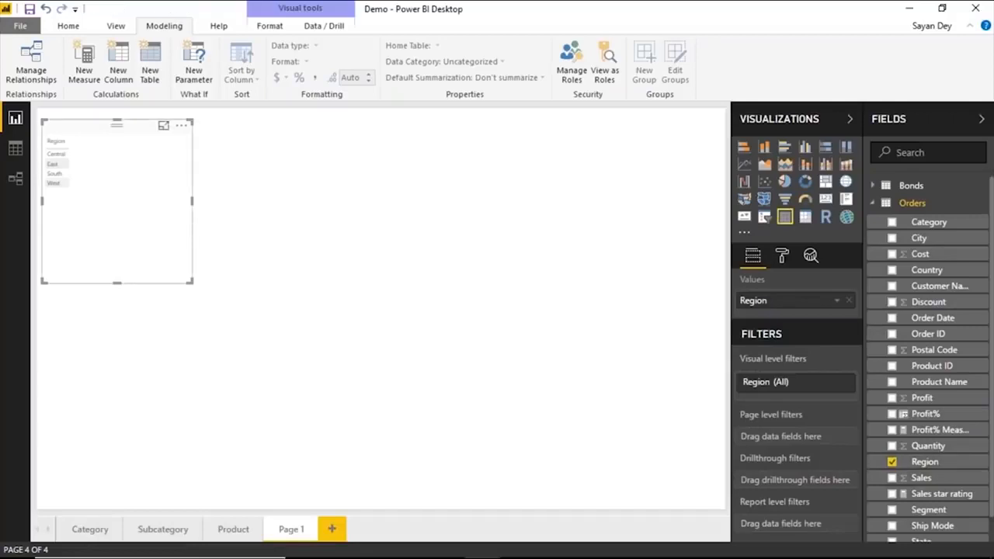
left_click(163, 126)
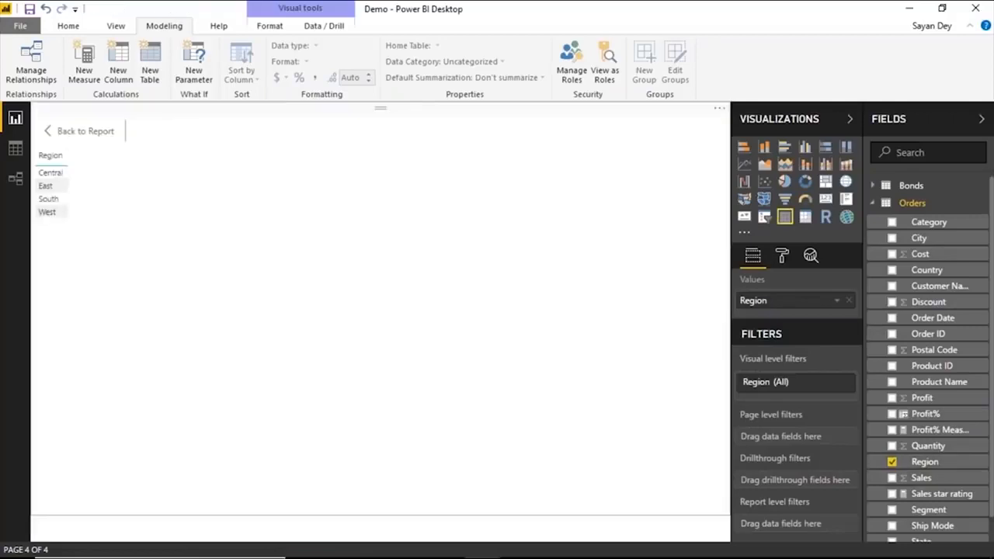
left_click(892, 414)
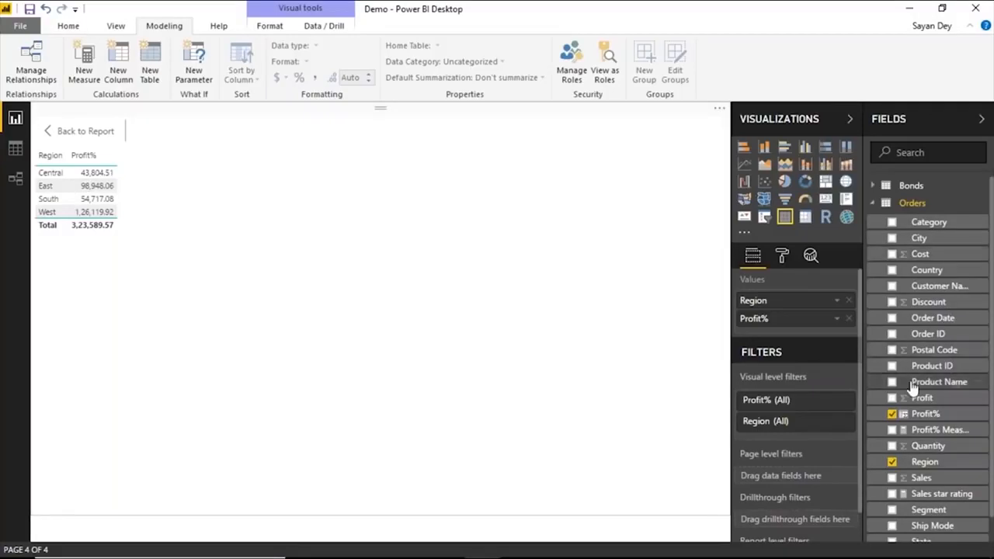
- Add Segment to the table between Region and Profit%, and add Profit% Measure as the last column
scroll(909, 498, "down", 2)
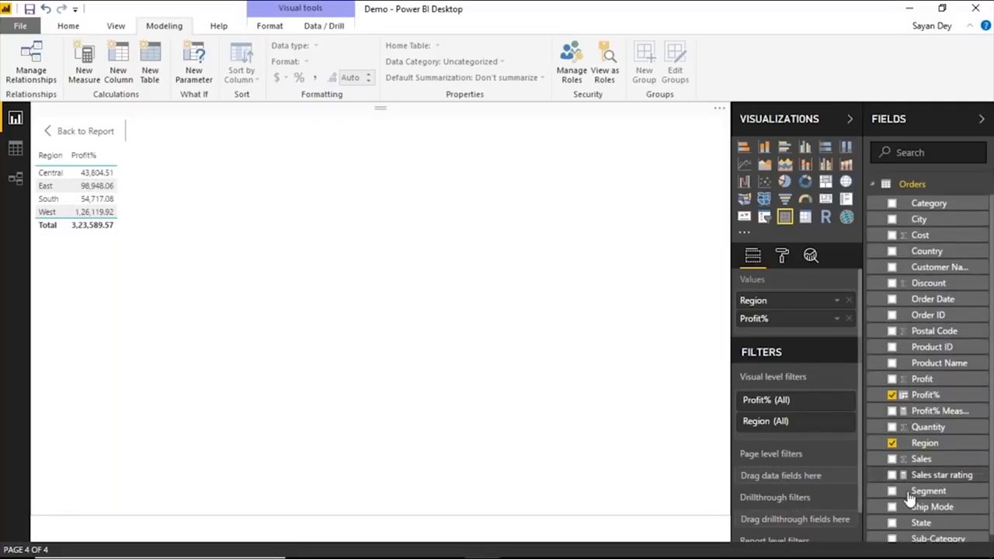
left_click(893, 484)
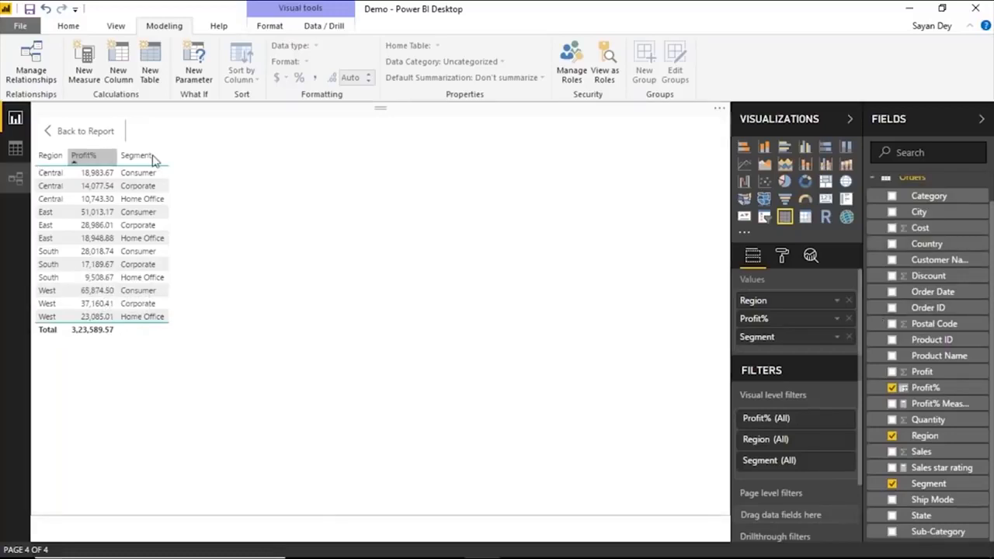
left_click_drag(919, 406, 768, 318)
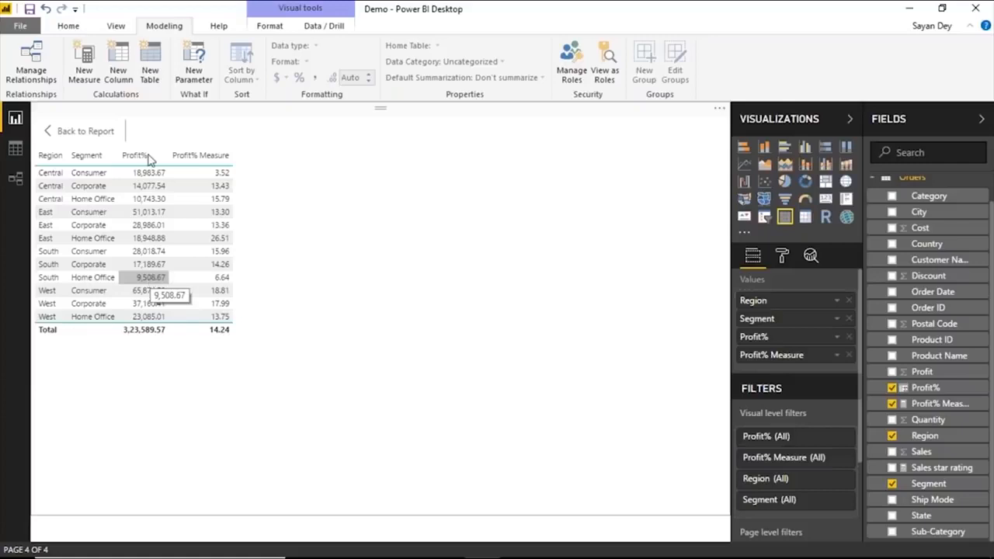
- Examine the row-level Profit, Cost and Profit% values of the Orders table in the data view
left_click(16, 150)
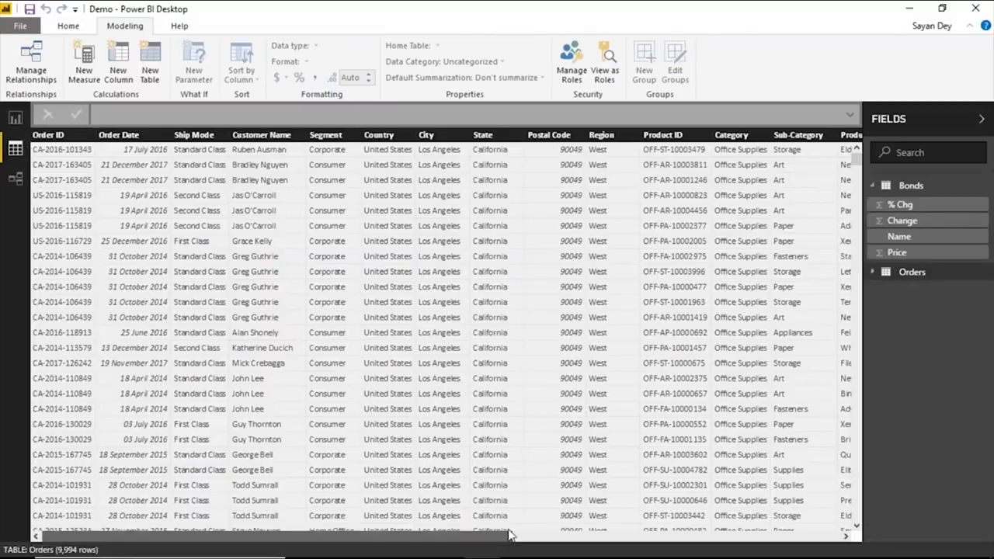
left_click_drag(510, 534, 848, 499)
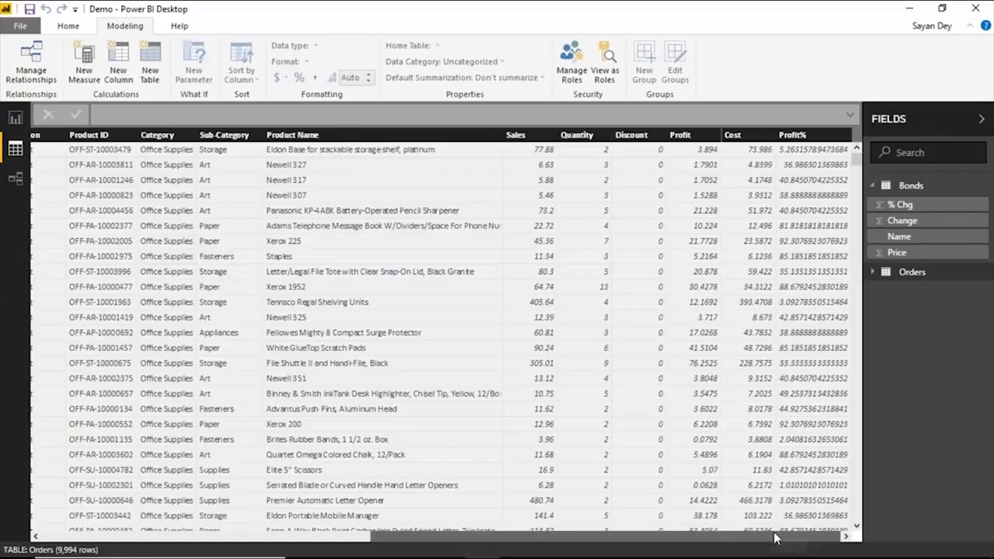
left_click_drag(775, 537, 680, 534)
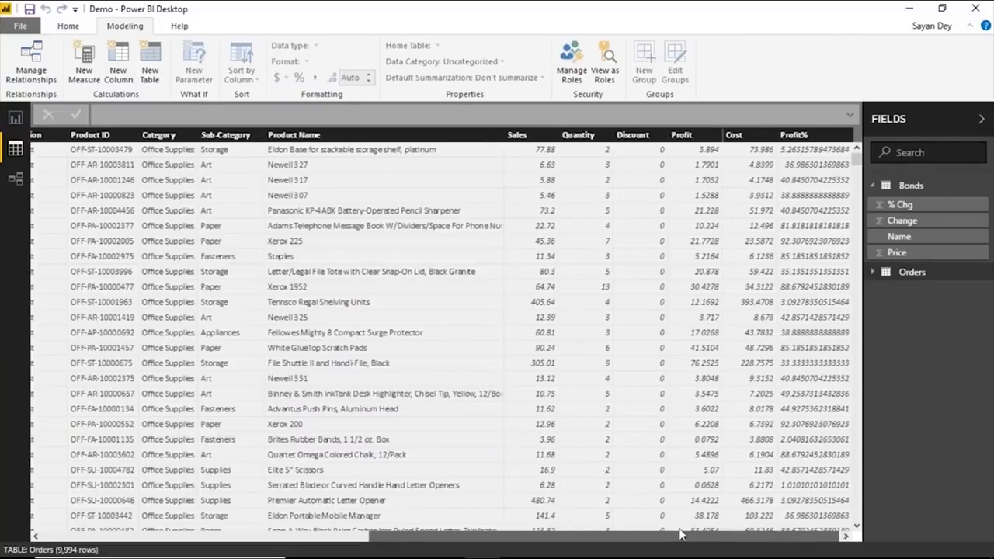
- Return to the report table of Region and Segment and summarize its Profit% column as Average
mouse_move(680, 534)
left_mouse_down()
mouse_move(342, 536)
mouse_move(683, 536)
left_mouse_up()
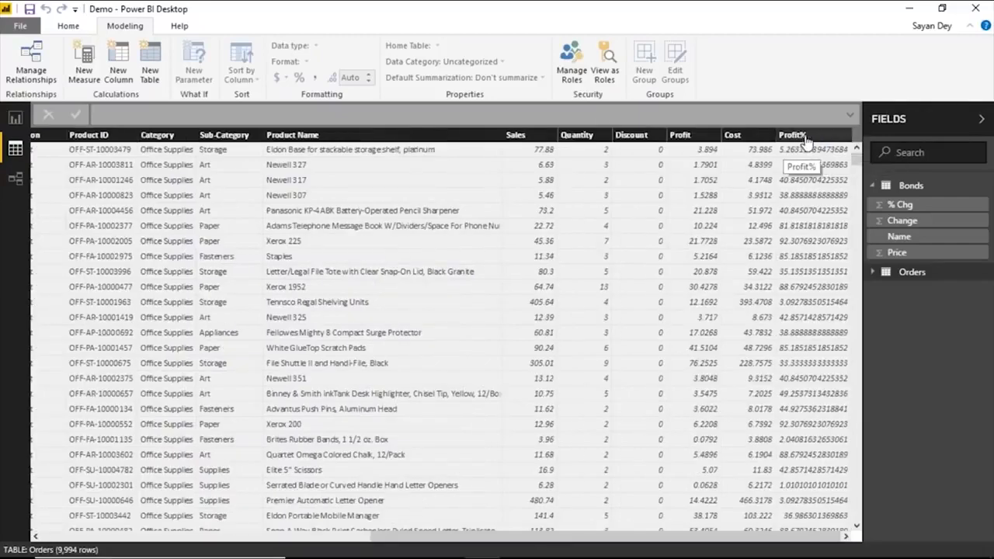
left_click(13, 118)
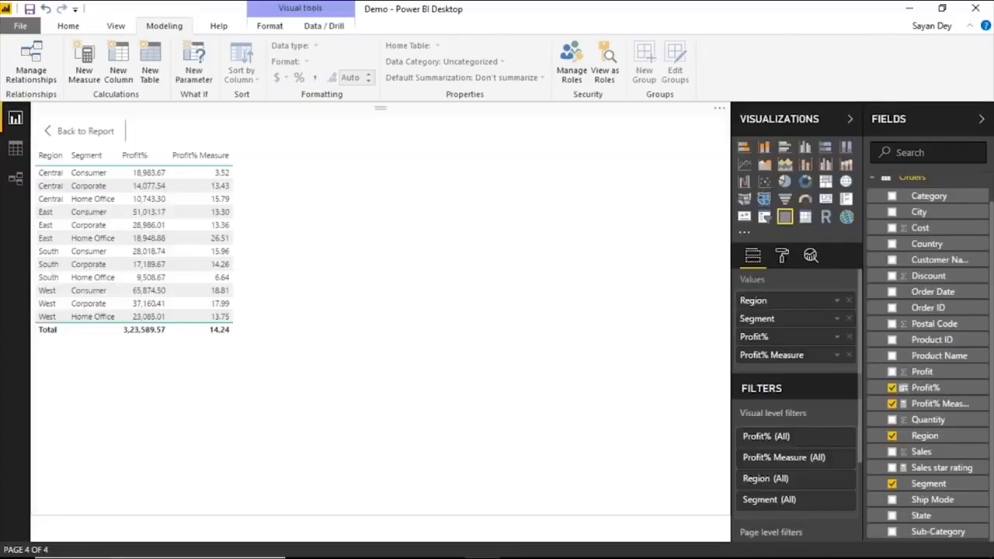
left_click(839, 339)
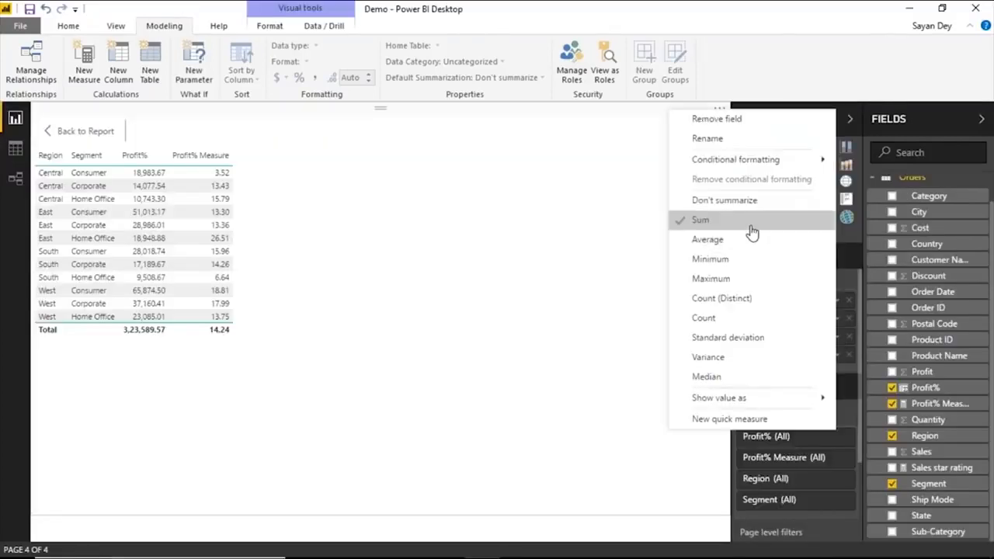
left_click(696, 223)
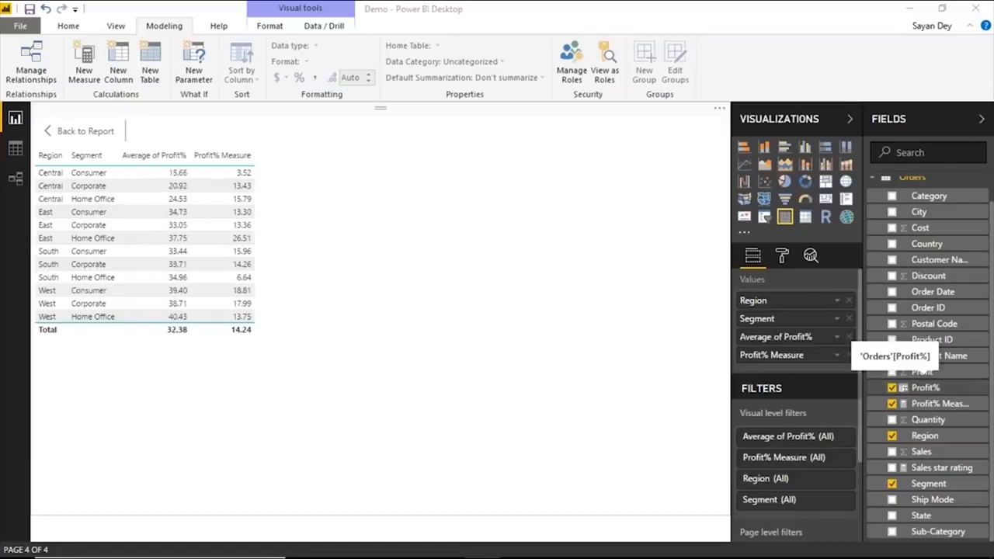
left_click(837, 337)
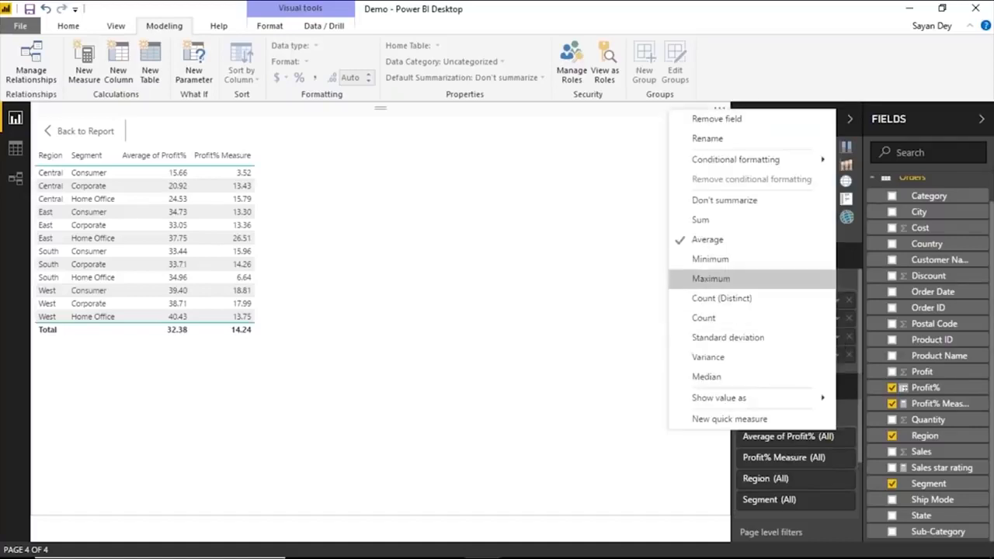
left_click(838, 339)
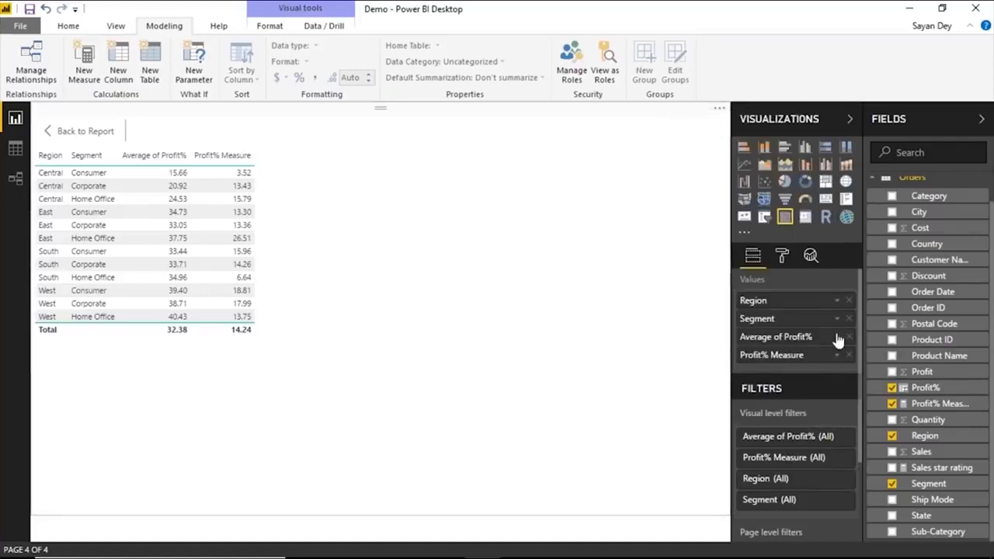
left_click(838, 339)
left_click(721, 240)
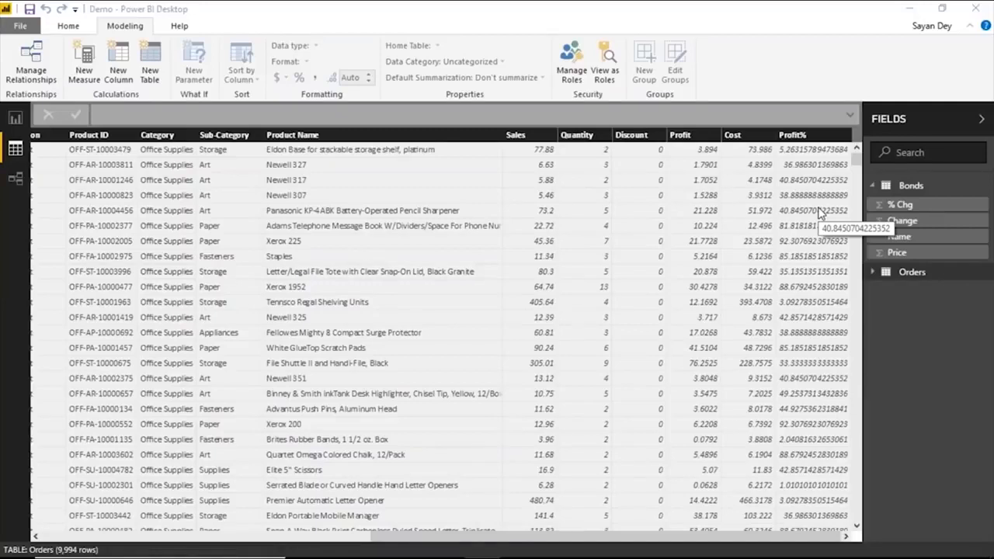
- Return to the report table and replace its Segment and Region columns with Category as the first column
left_click(22, 117)
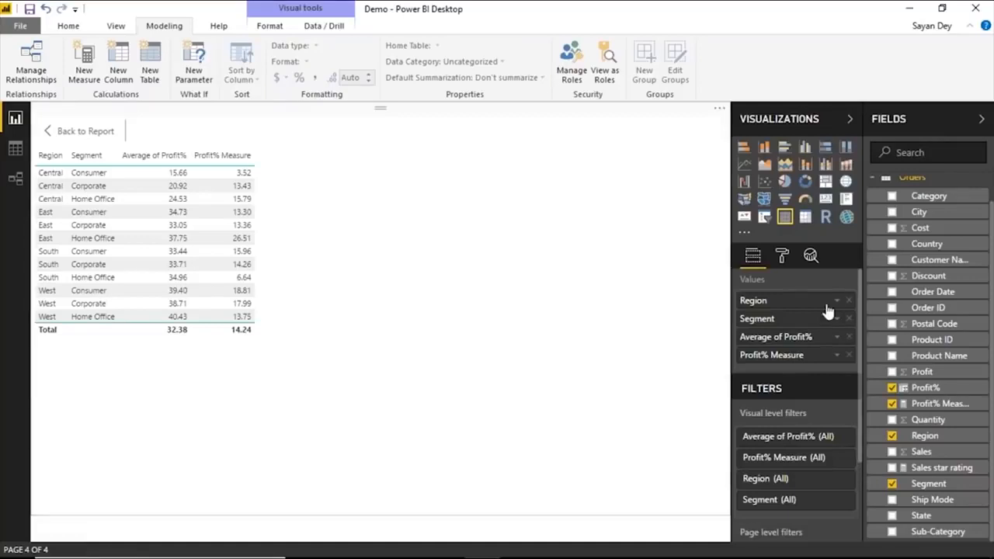
left_click(849, 319)
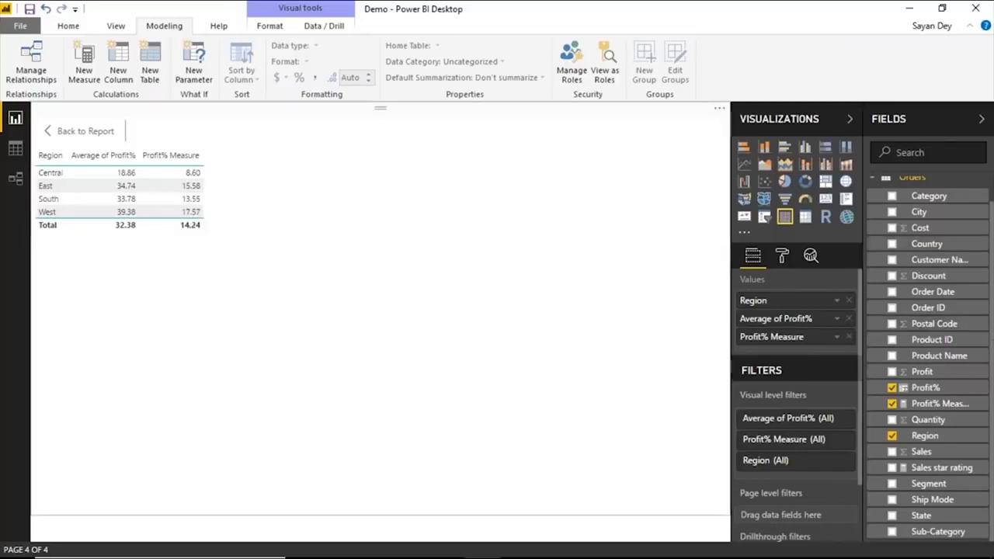
left_click(850, 301)
left_click_drag(929, 195, 792, 301)
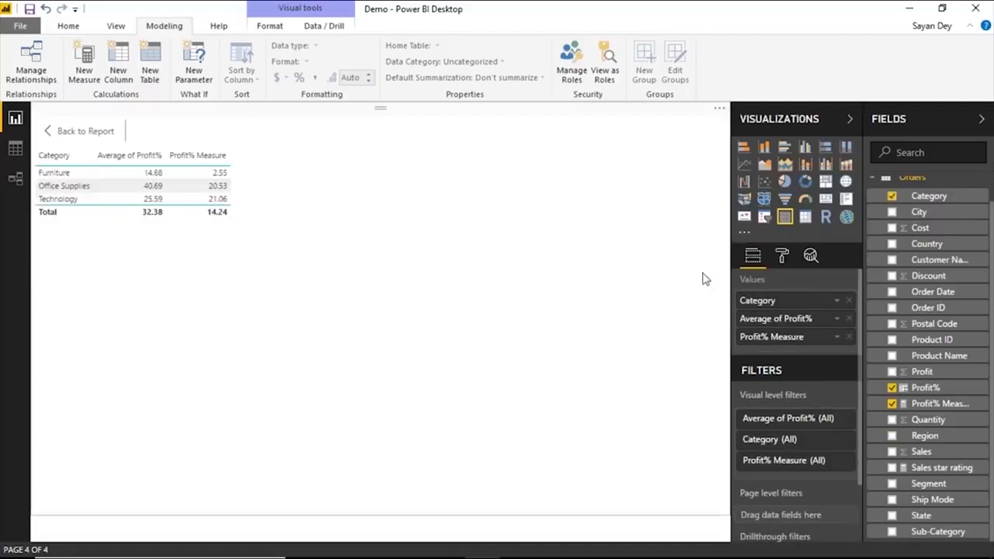
- Examine the DAX formula of Profit% Measure in the Orders table in the data view
left_click(15, 152)
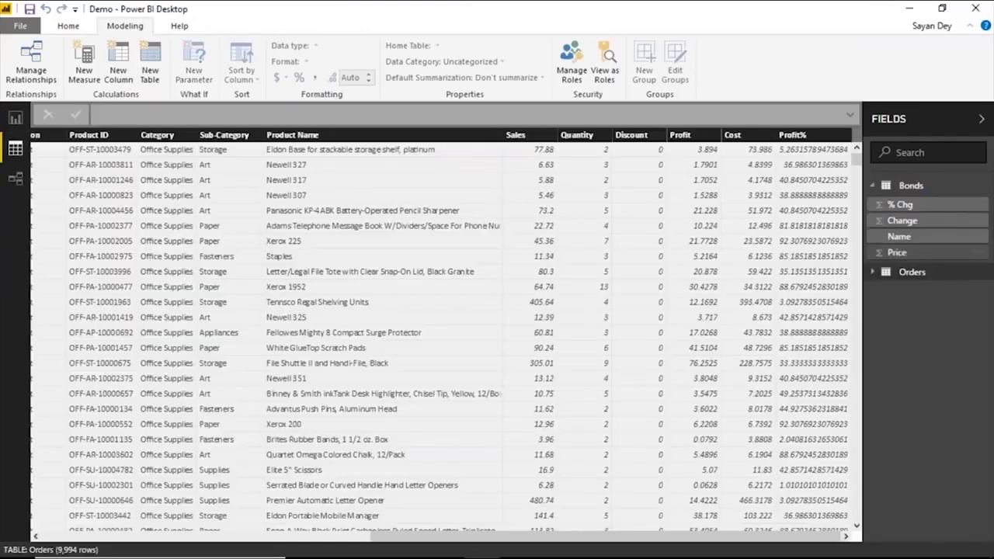
left_click(912, 272)
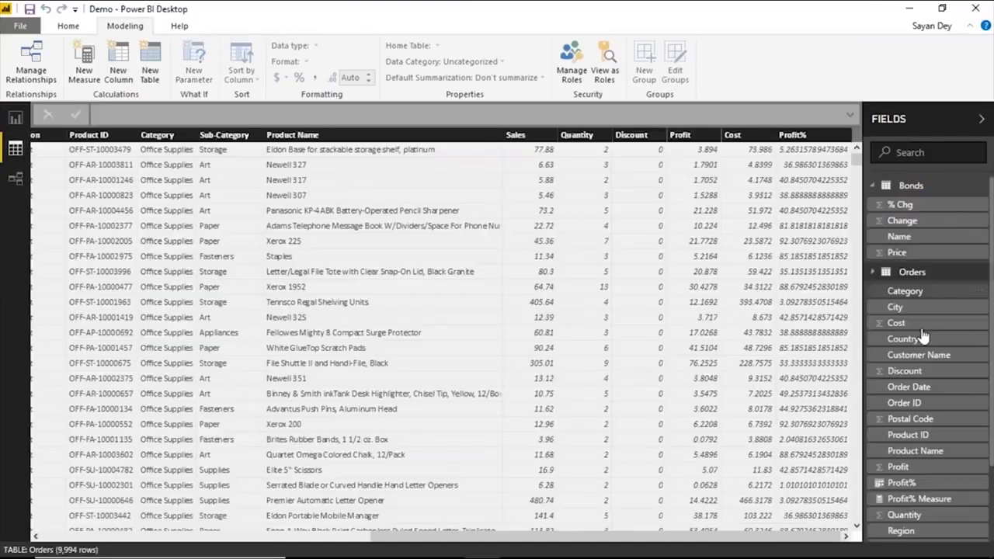
left_click(911, 502)
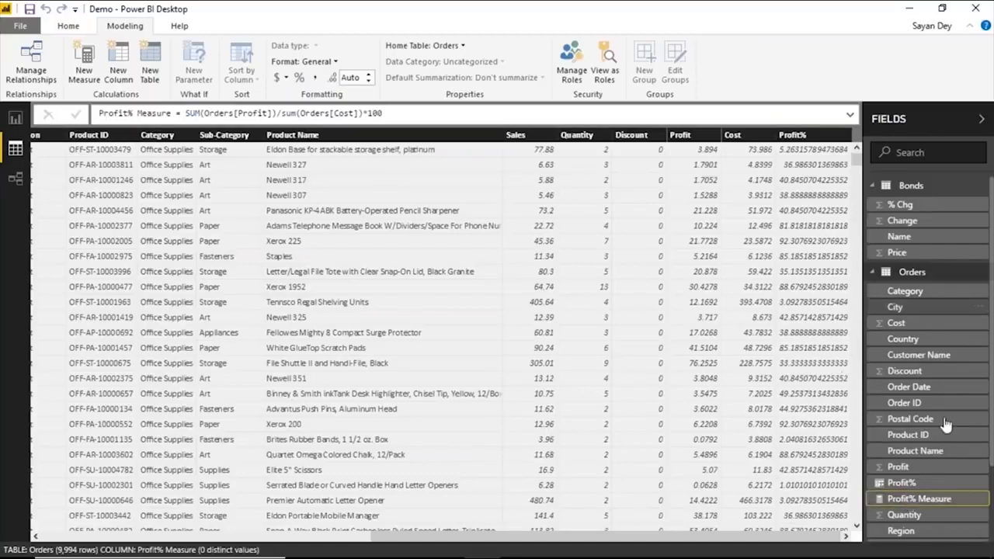
left_click_drag(383, 113, 185, 114)
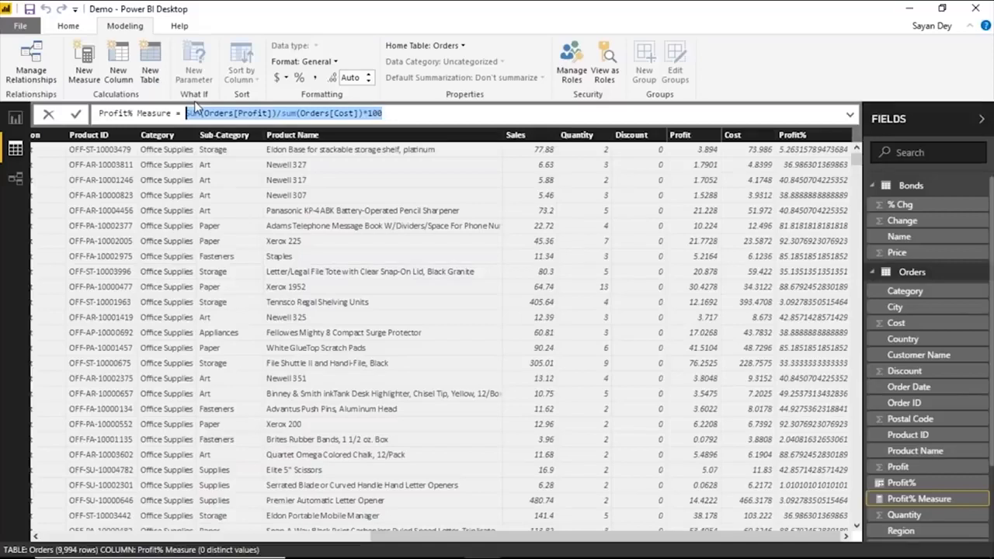
- Add Sub-Category to the report table between Category and Average of Profit%
left_click(17, 117)
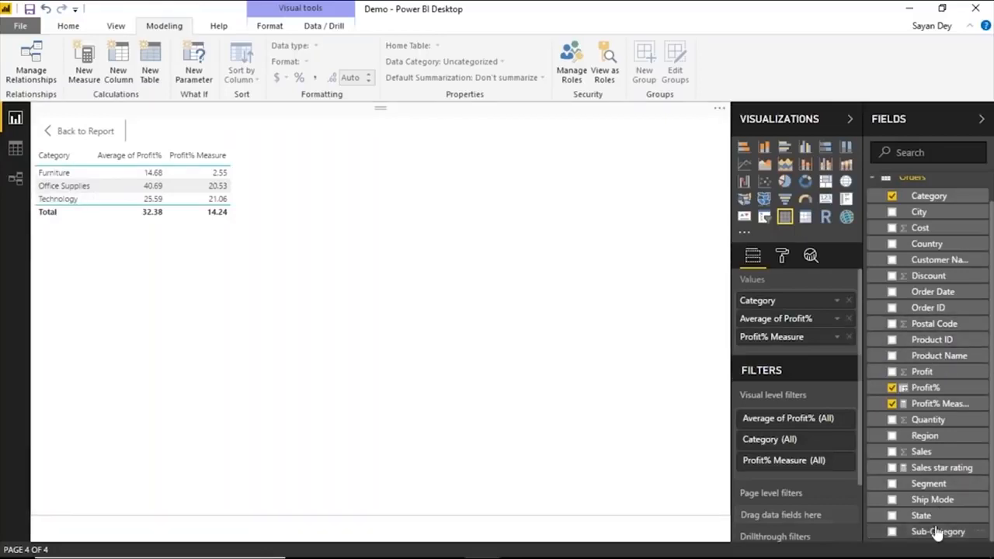
left_click_drag(938, 533, 780, 311)
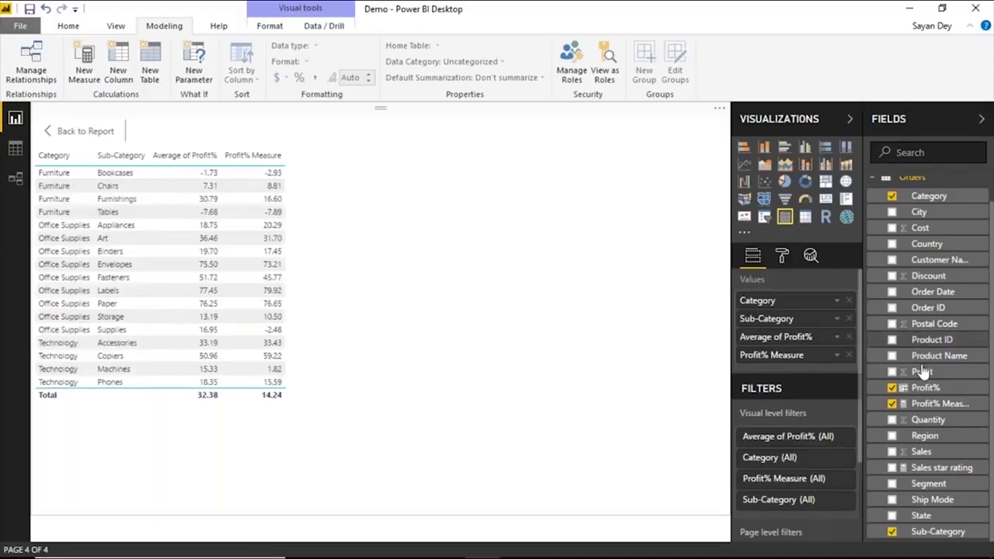
- Remove Average of Profit% from the table and apply a page-level Region filter for Central and East
left_click(940, 440)
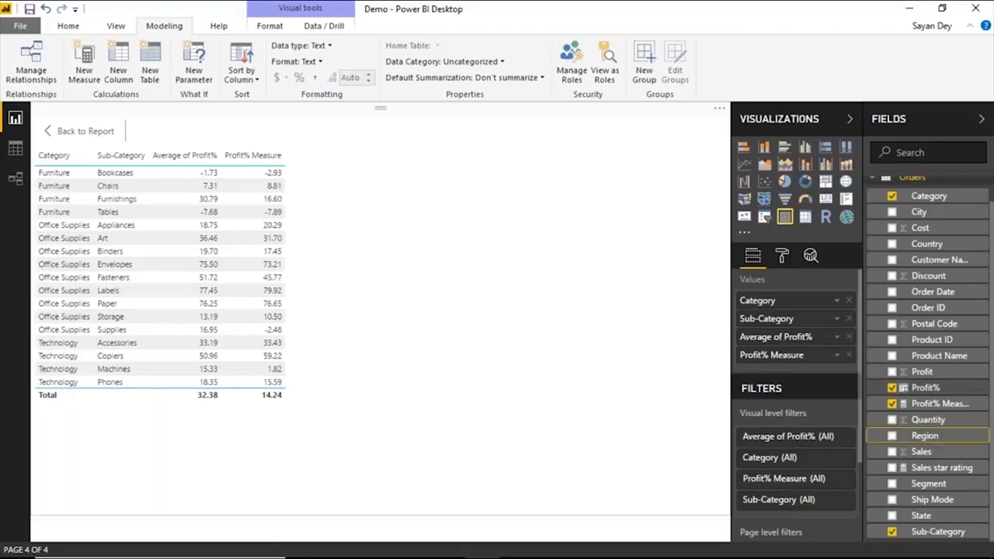
scroll(836, 401, "down", 1)
scroll(835, 399, "down", 3)
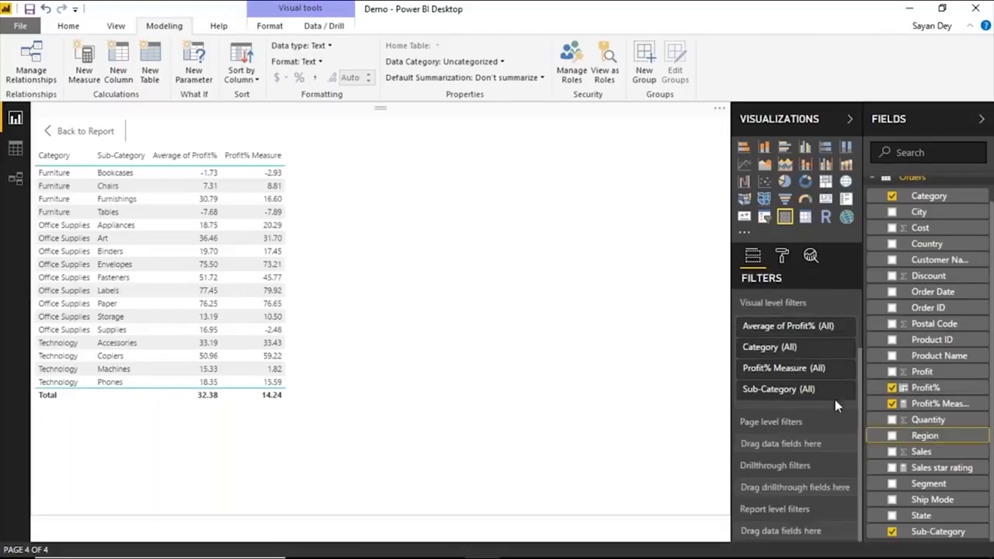
left_click_drag(925, 436, 812, 517)
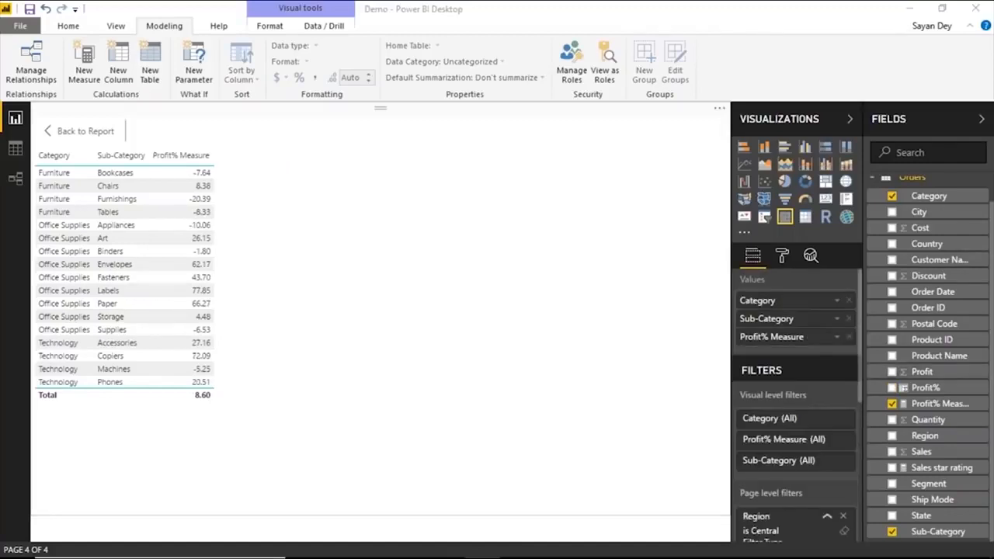
scroll(797, 350, "down", 4)
left_click(747, 320)
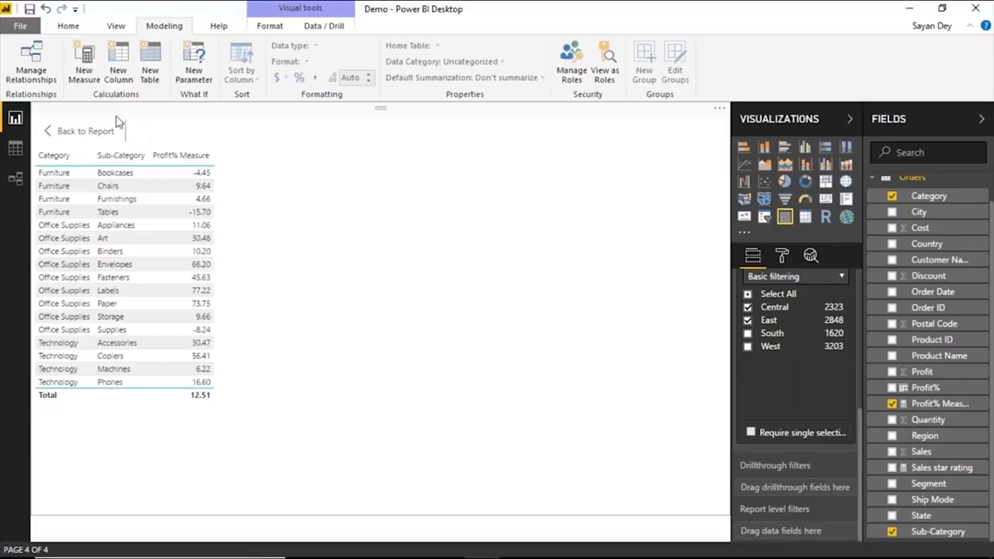
- Leave the table's focus mode and switch to the PowerPoint slide show
left_click(85, 131)
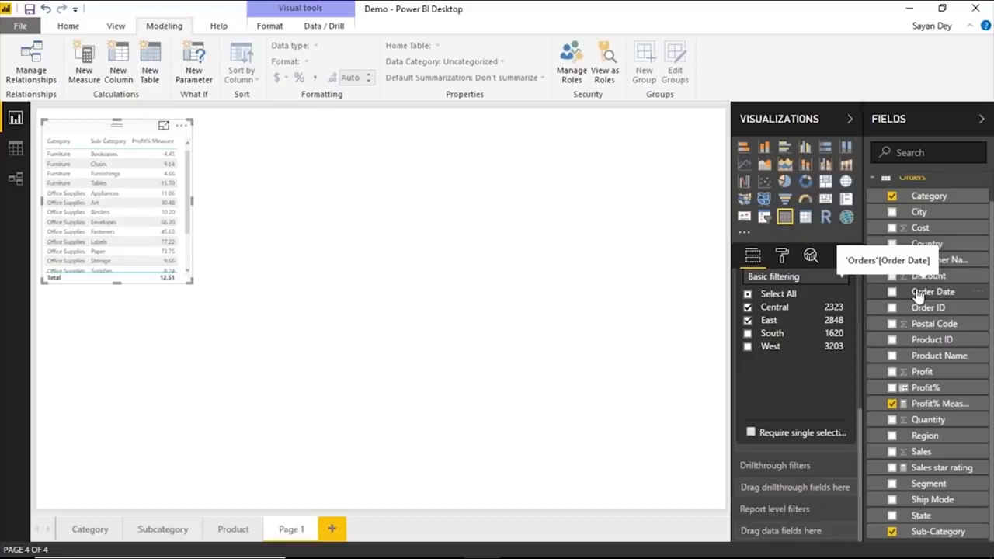
key("alt+Tab")
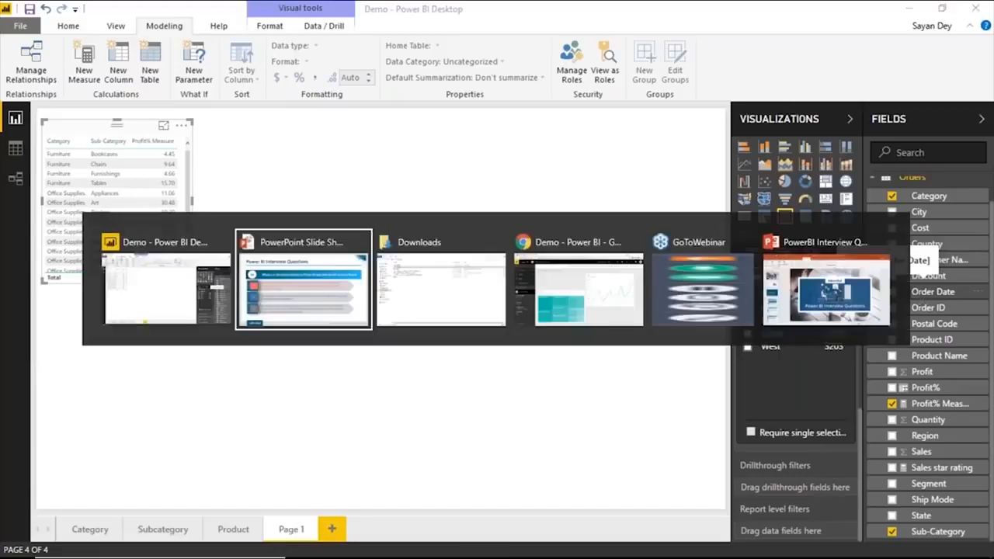
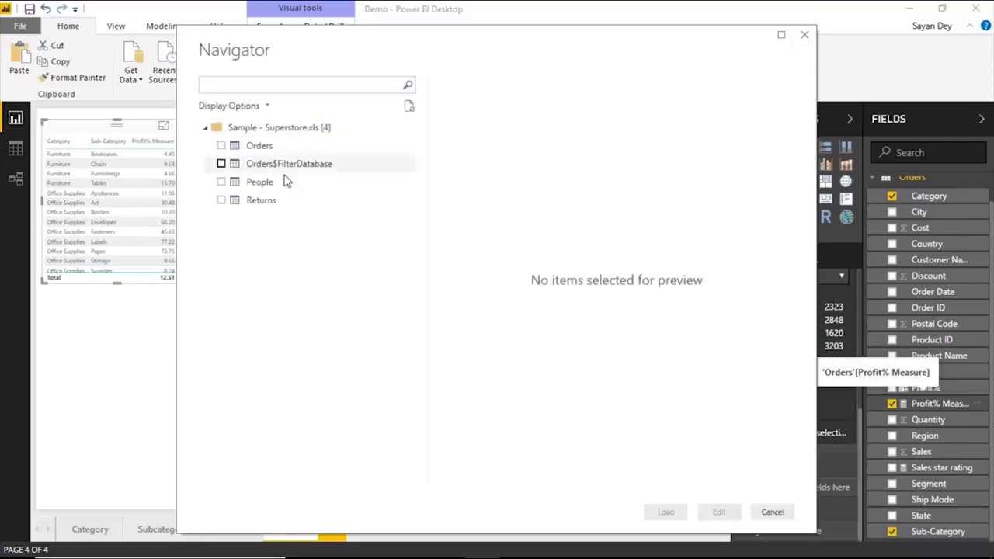
- Load the Returns and People tables from Sample - Superstore.xls into the report
left_click(221, 201)
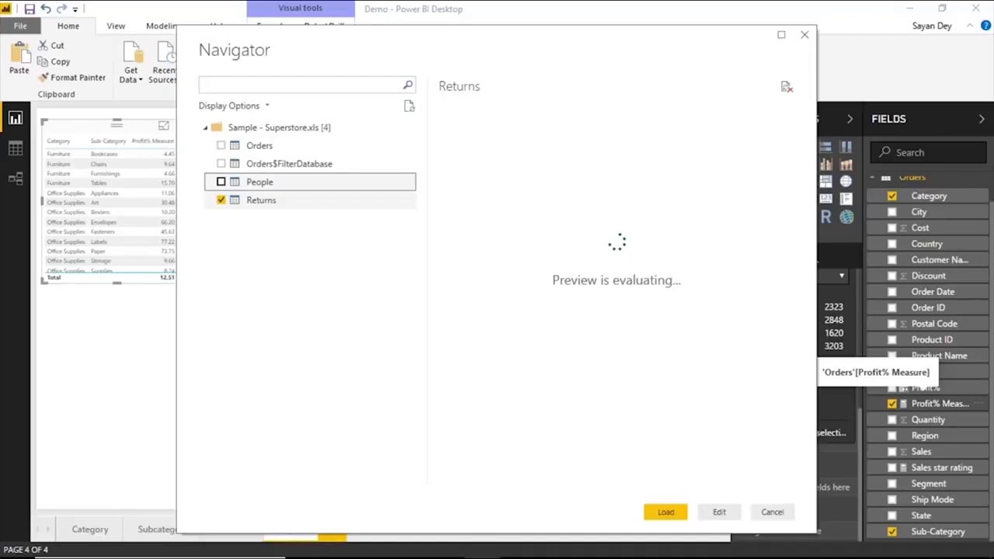
left_click(222, 182)
left_click(666, 512)
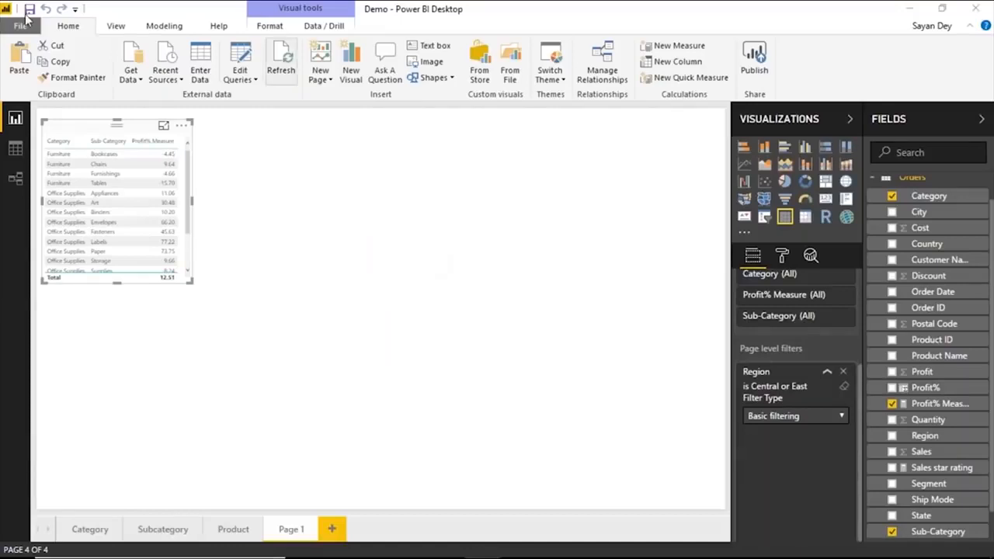
- Promote the first row to column headers in both the Returns and People queries of the Query Editor
left_click(243, 81)
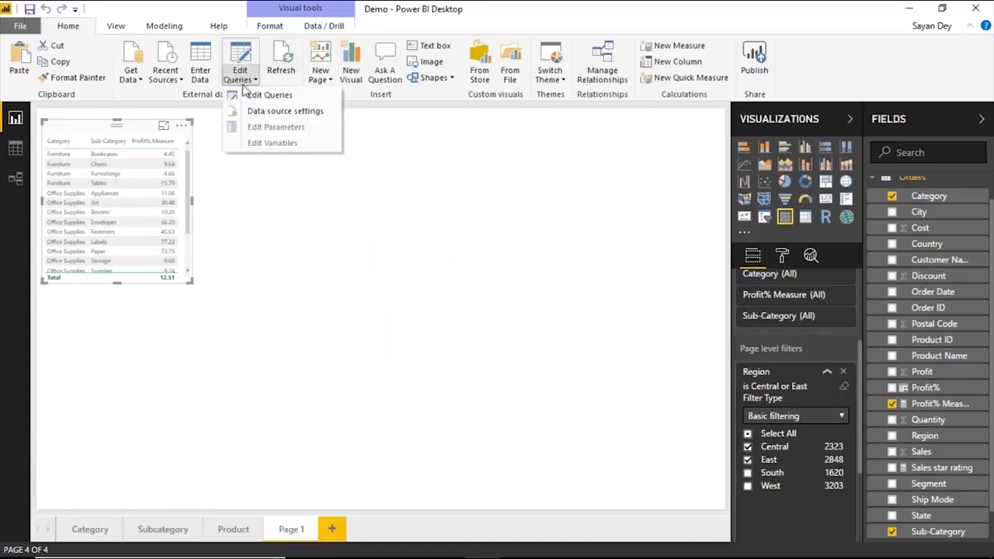
left_click(250, 94)
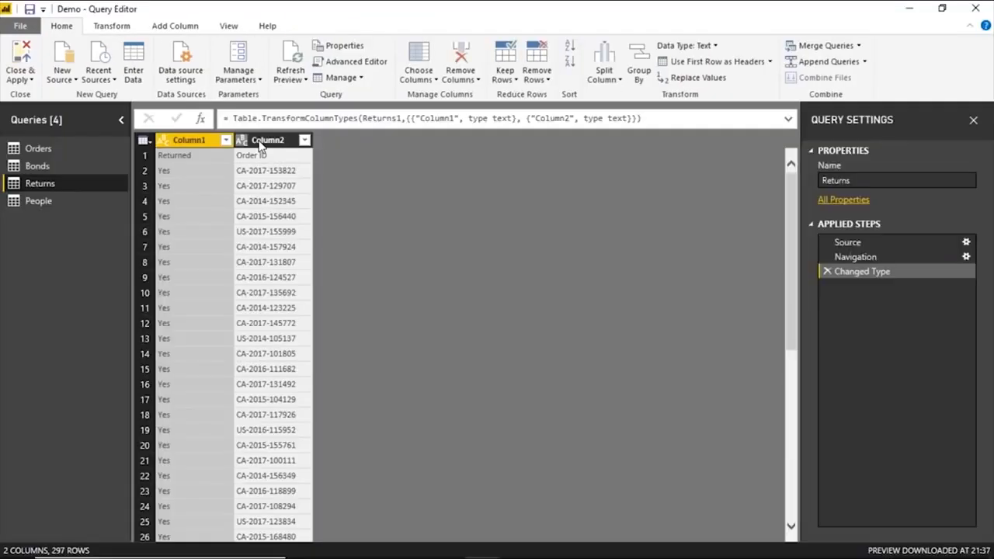
left_click(183, 156)
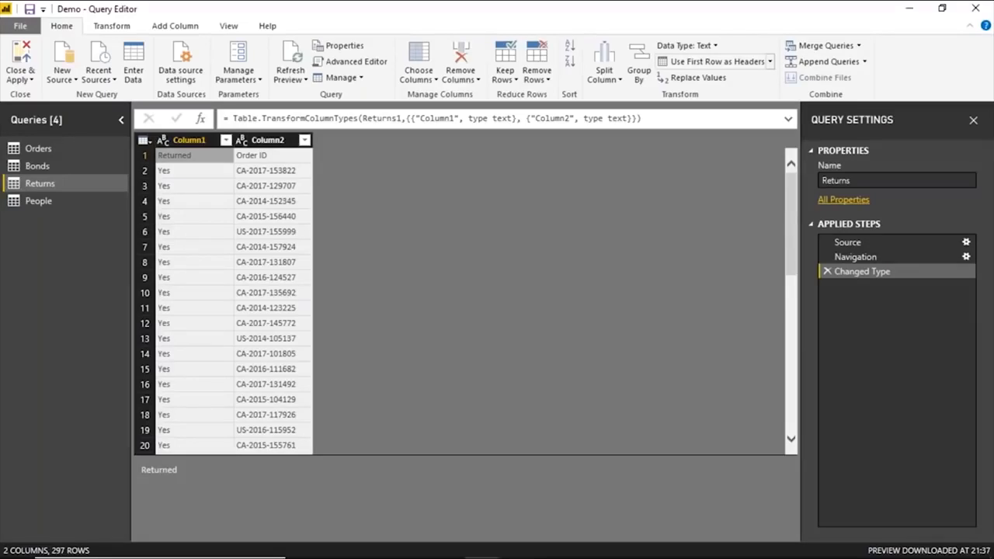
left_click(714, 61)
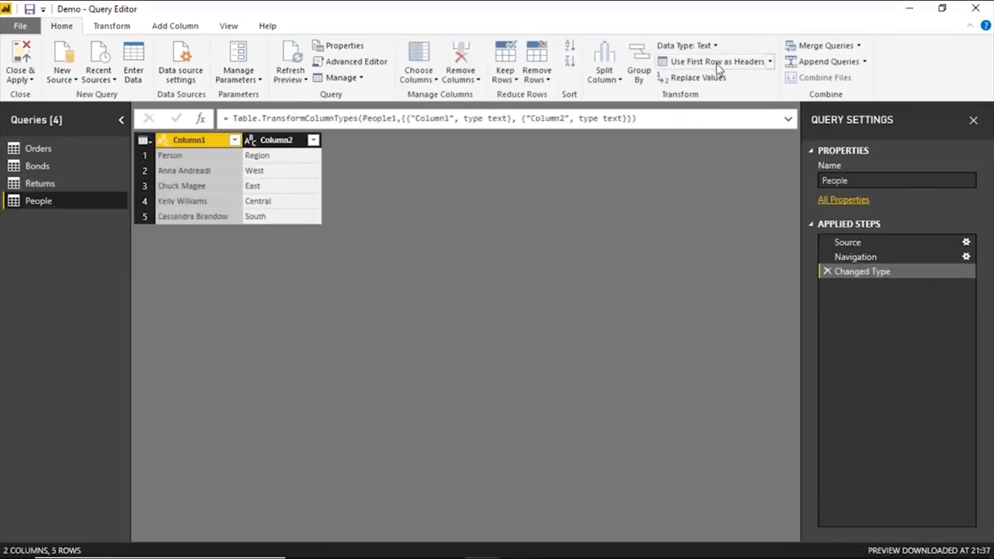
left_click(717, 66)
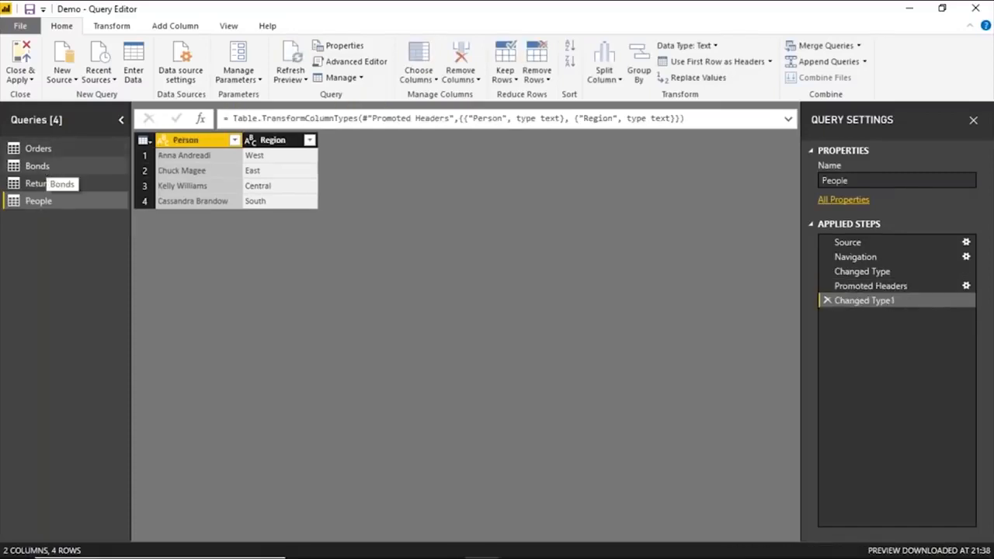
- Delete the Bonds query, then close the Query Editor and apply the changes
left_click(47, 168)
right_click(46, 168)
left_click(85, 209)
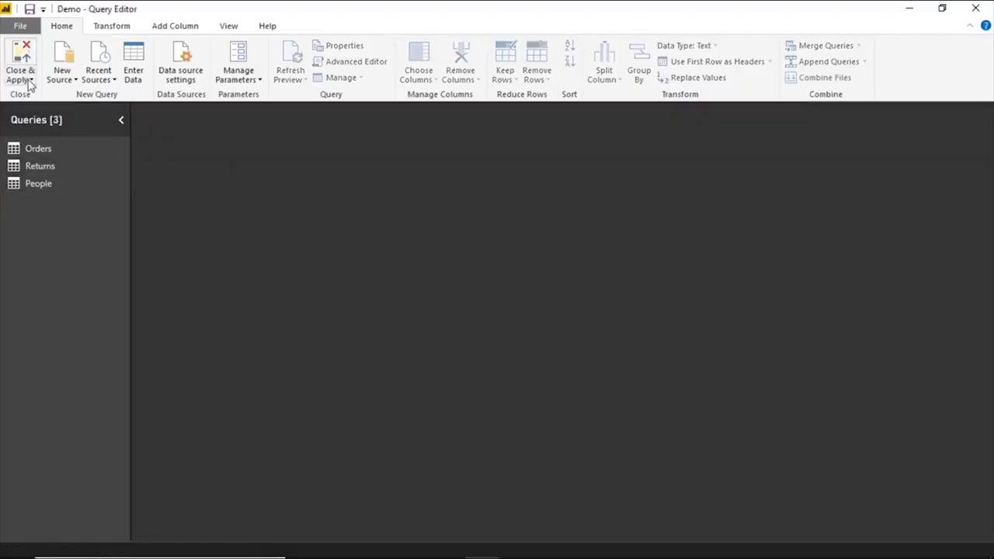
left_click(29, 80)
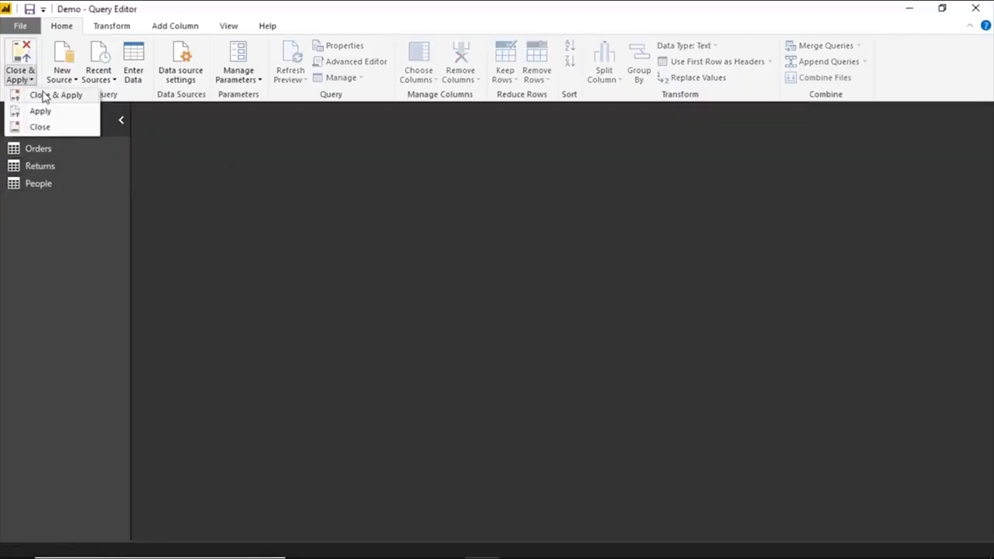
left_click(40, 94)
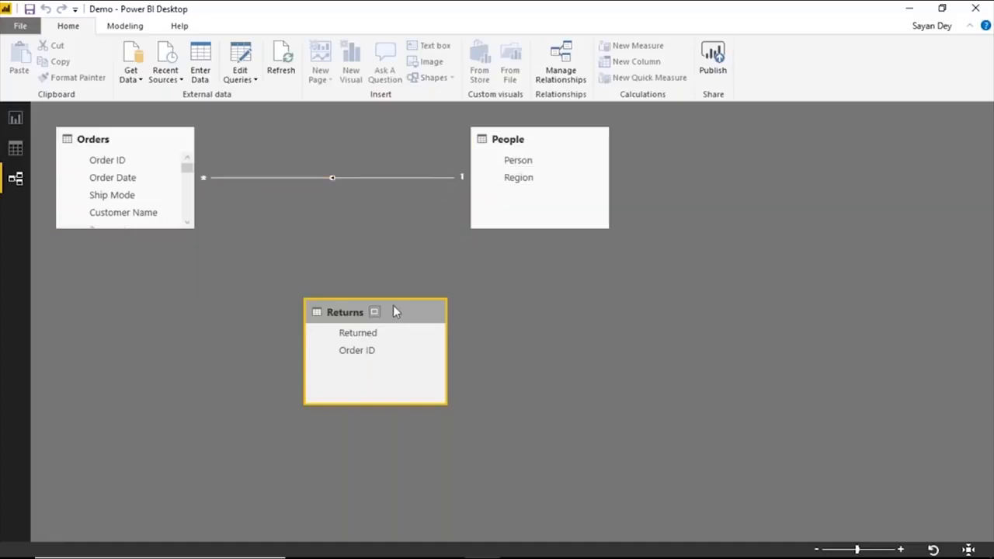
- Shift the Returns table aside and examine the Orders–People relationship settings, including the cardinality options, without changing them
left_click_drag(393, 311, 298, 313)
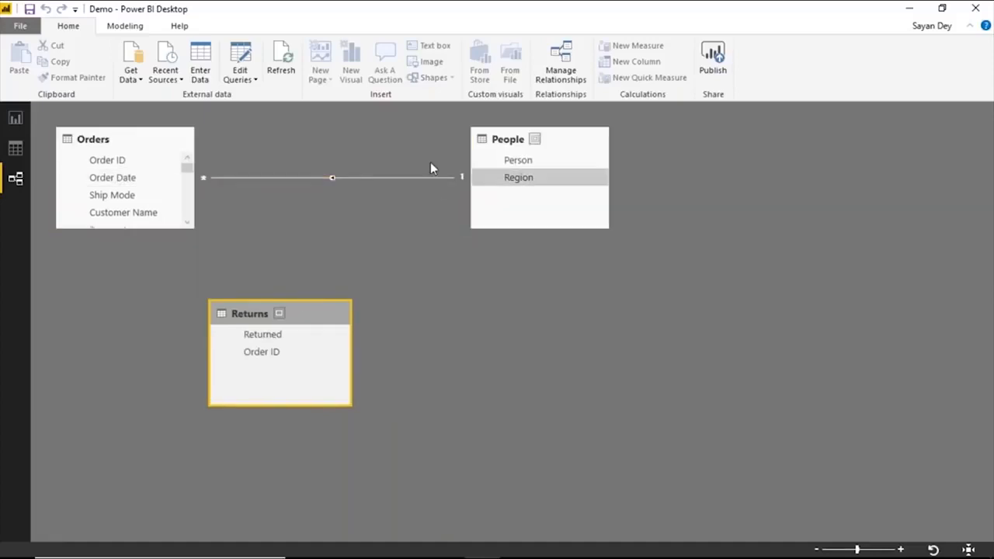
left_click(446, 178)
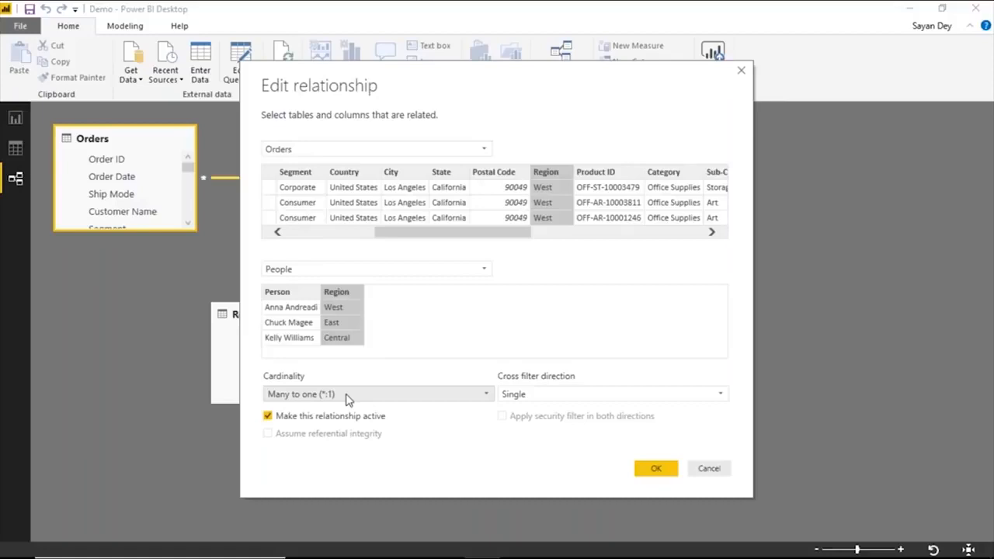
left_click(348, 397)
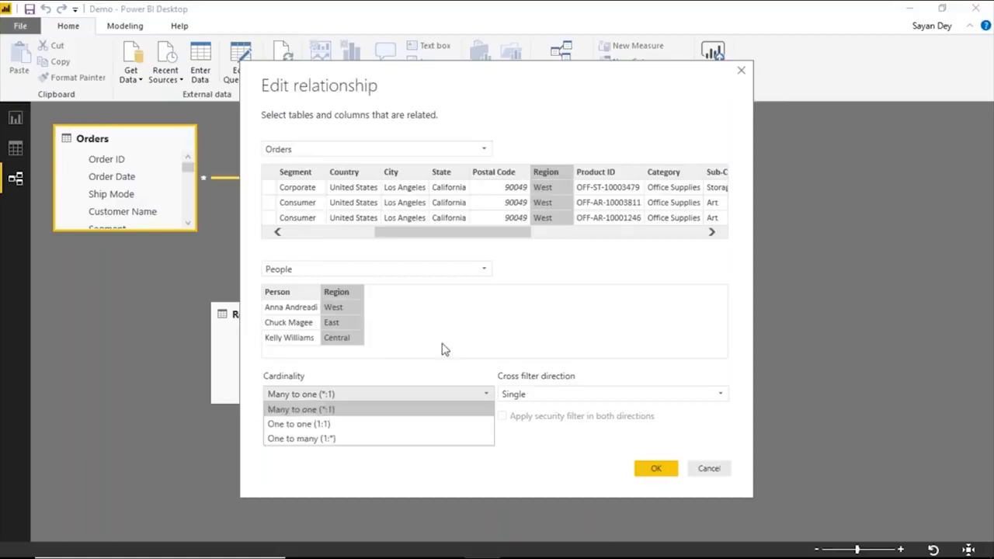
left_click(443, 350)
left_click(267, 417)
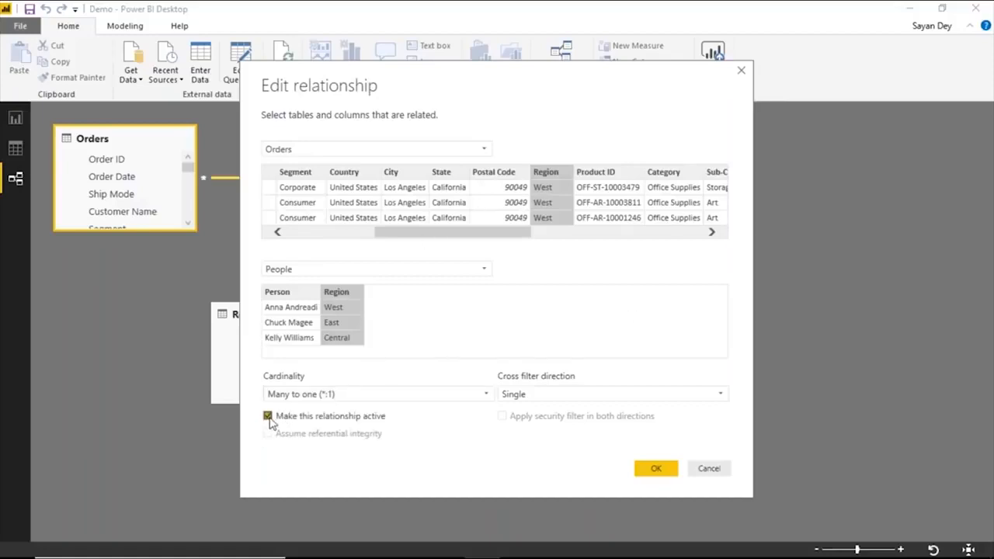
left_click(742, 70)
- Relate Orders to Returns through Order ID, and rearrange the tables with People and Returns stacked beside Orders
left_click_drag(328, 313, 377, 361)
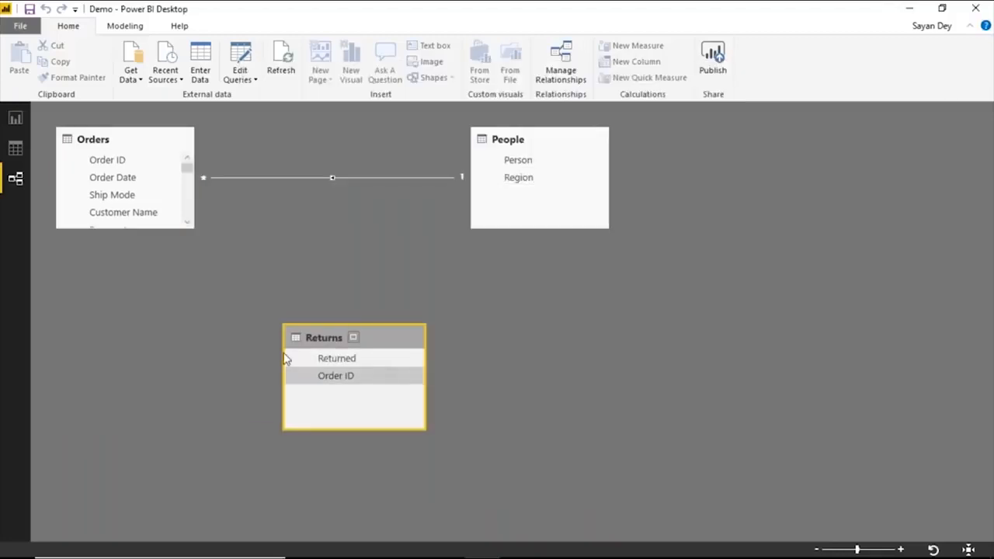
left_click_drag(125, 162, 326, 372)
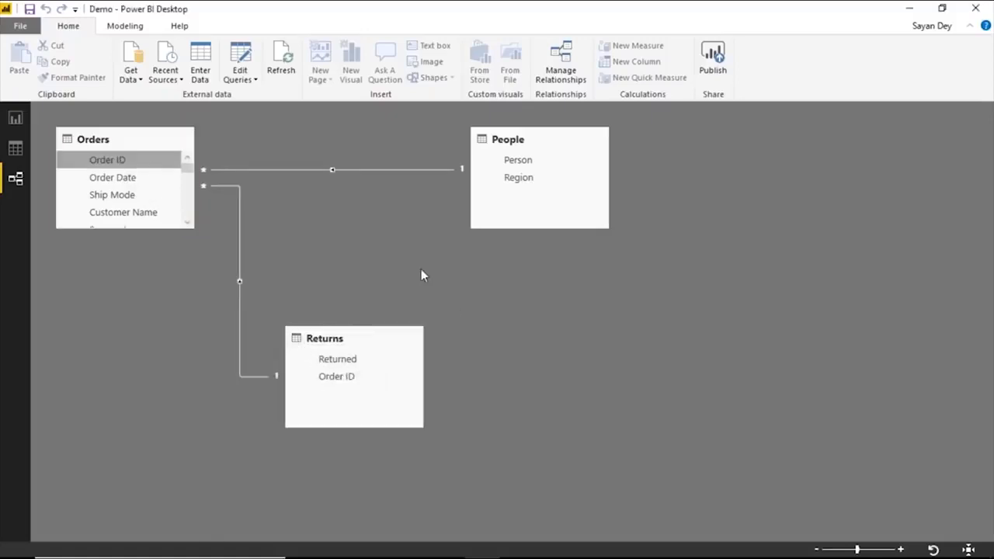
left_click_drag(371, 338, 332, 399)
left_click_drag(562, 124, 512, 124)
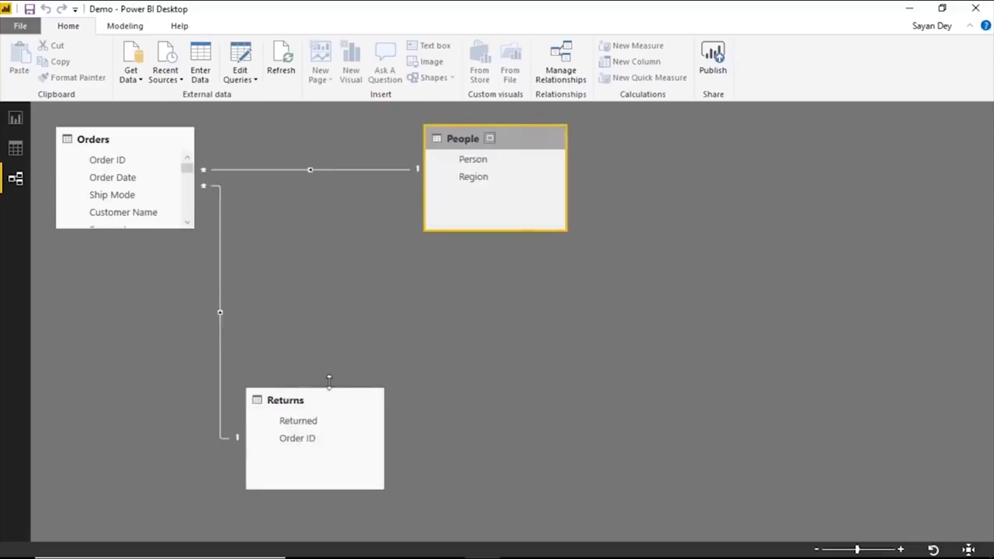
left_click_drag(337, 411, 518, 404)
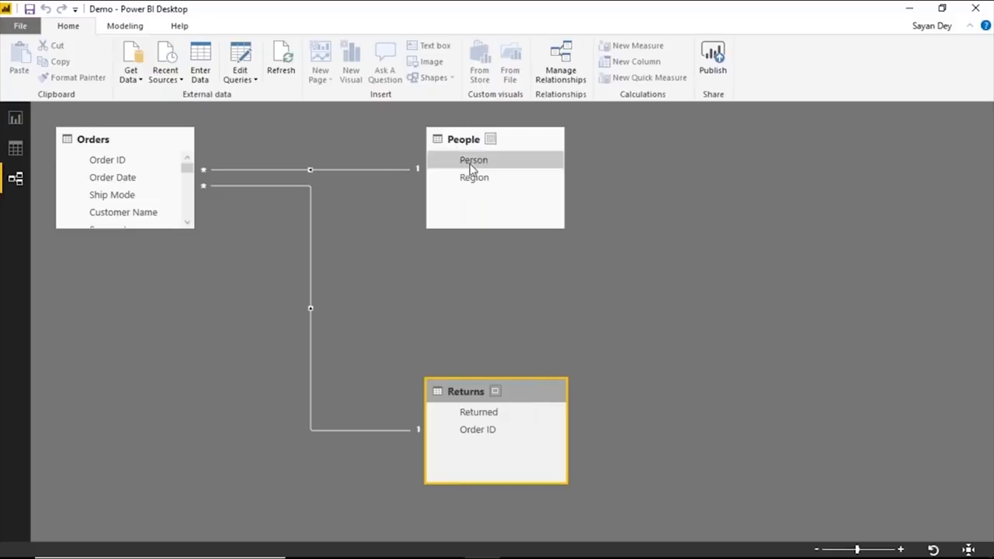
- On Page 1 of the report, build an enlarged clustered column chart of Sales by Person with Returned as the legend
left_click(16, 119)
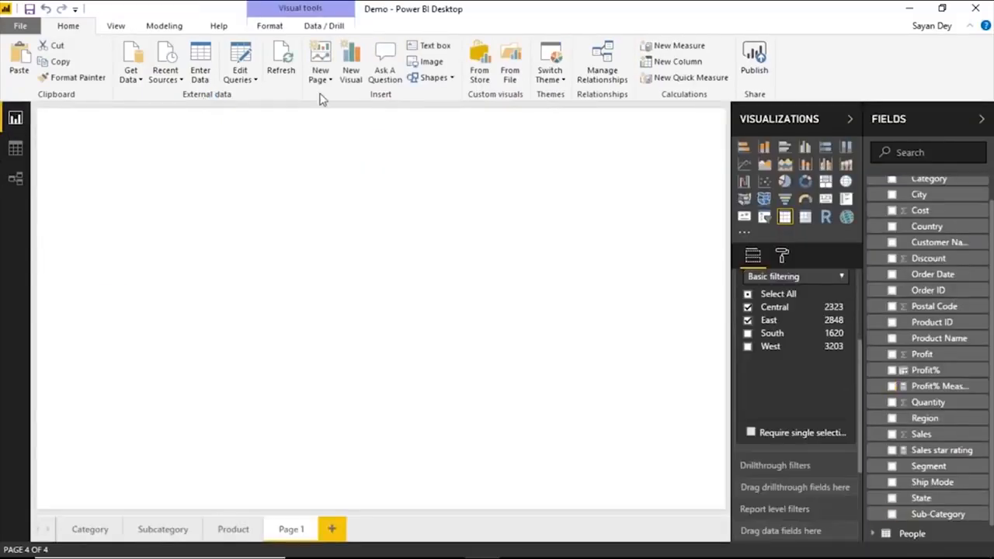
left_click(891, 434)
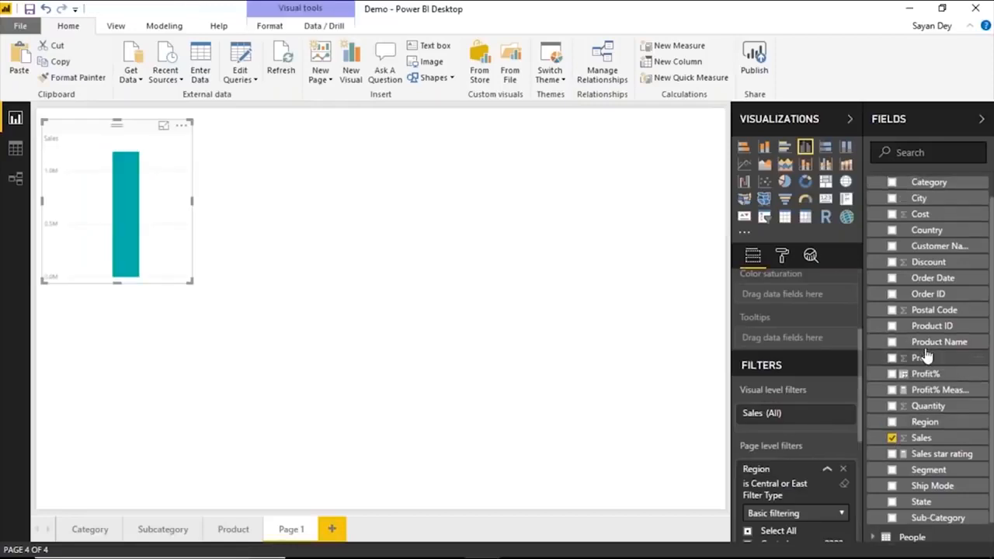
scroll(926, 357, "up", 1)
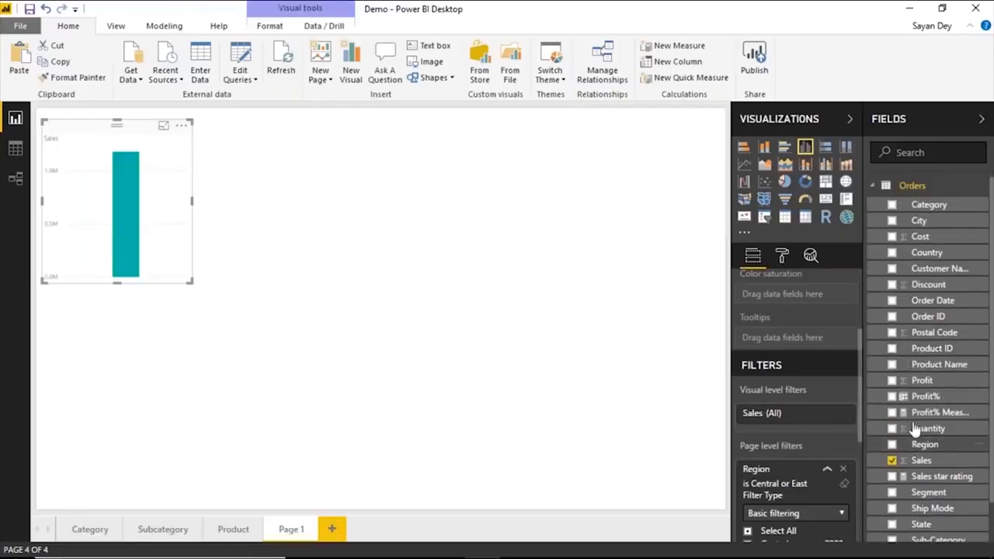
scroll(913, 434, "down", 2)
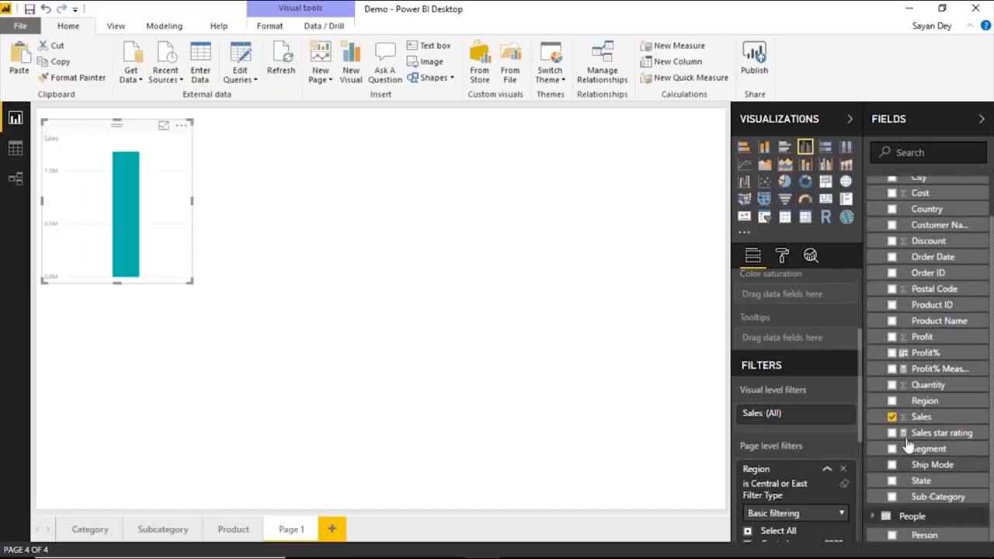
scroll(909, 442, "down", 2)
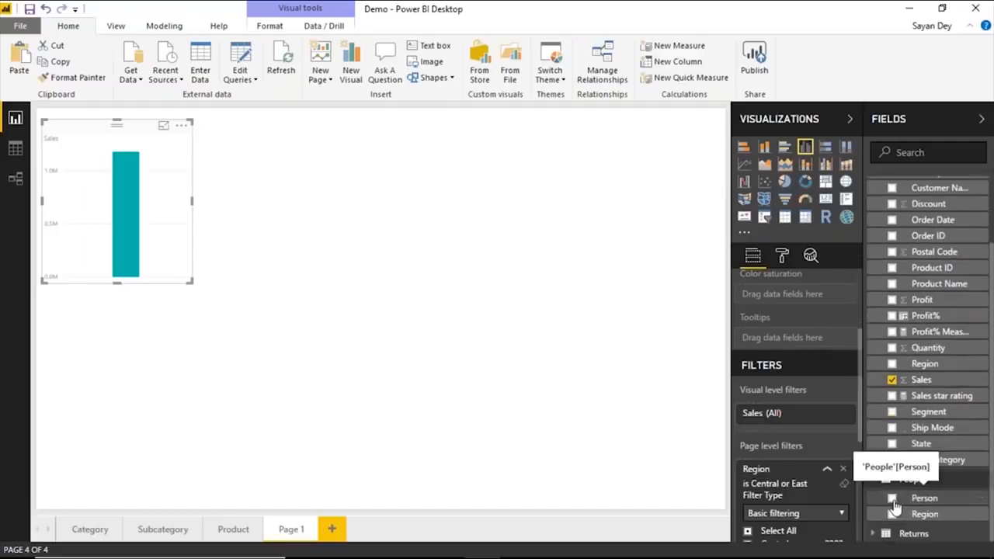
left_click(893, 498)
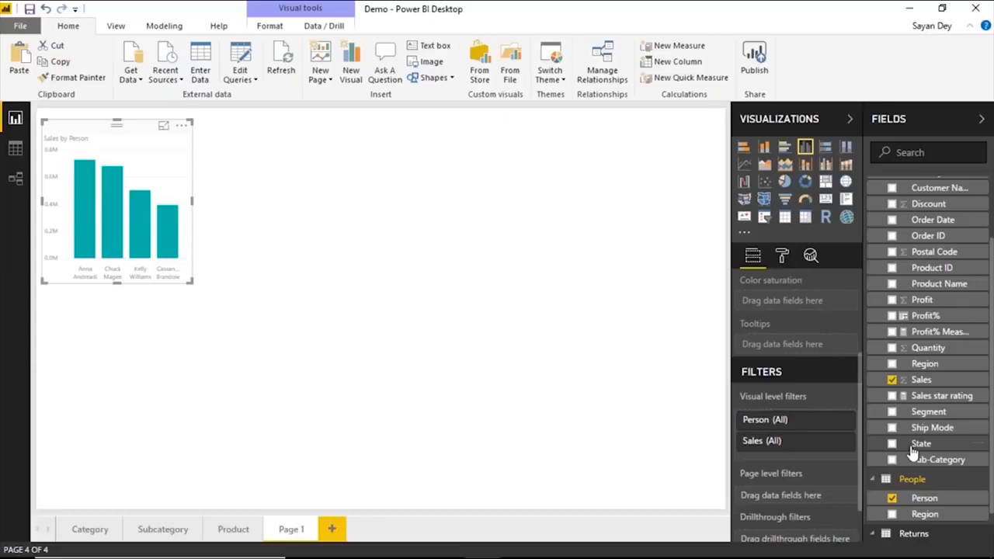
scroll(914, 453, "down", 1)
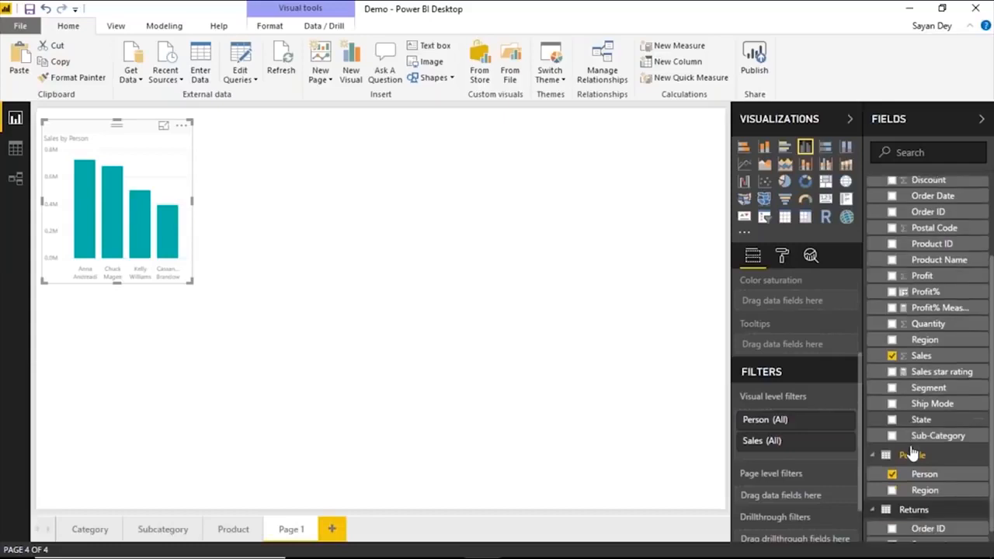
scroll(913, 452, "down", 1)
left_click(893, 532)
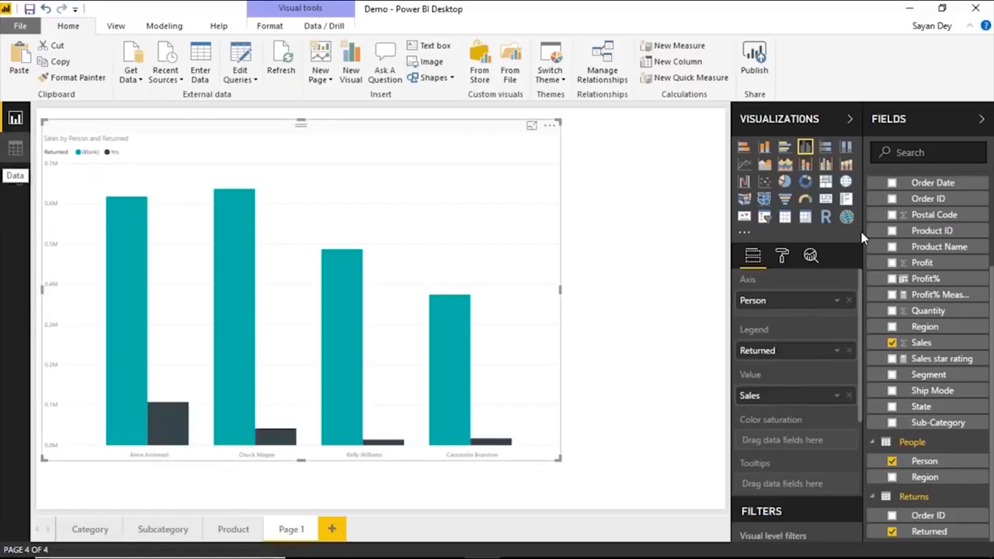
- Remove Returned from the chart and delete the relationships linking Orders to the Returns and People tables
left_click(891, 531)
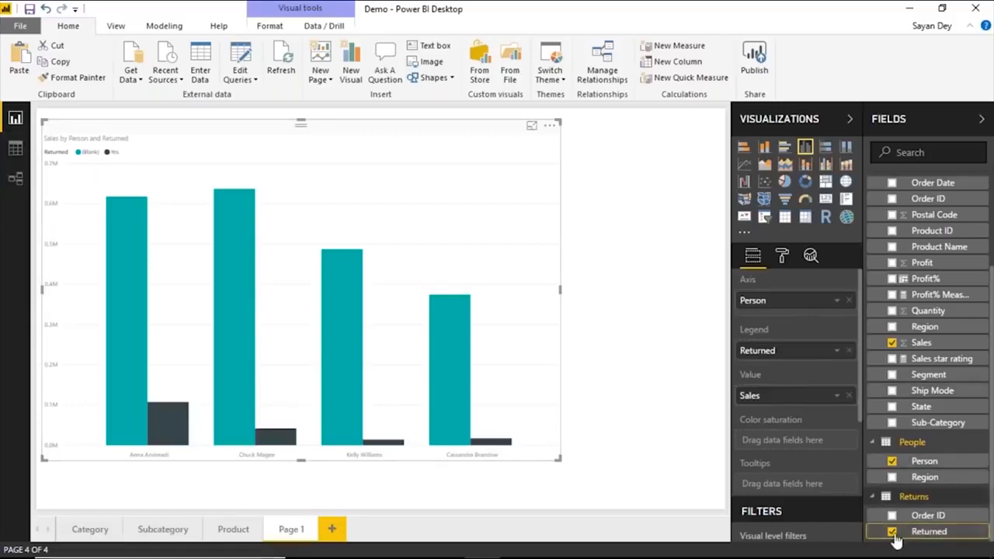
left_click(14, 178)
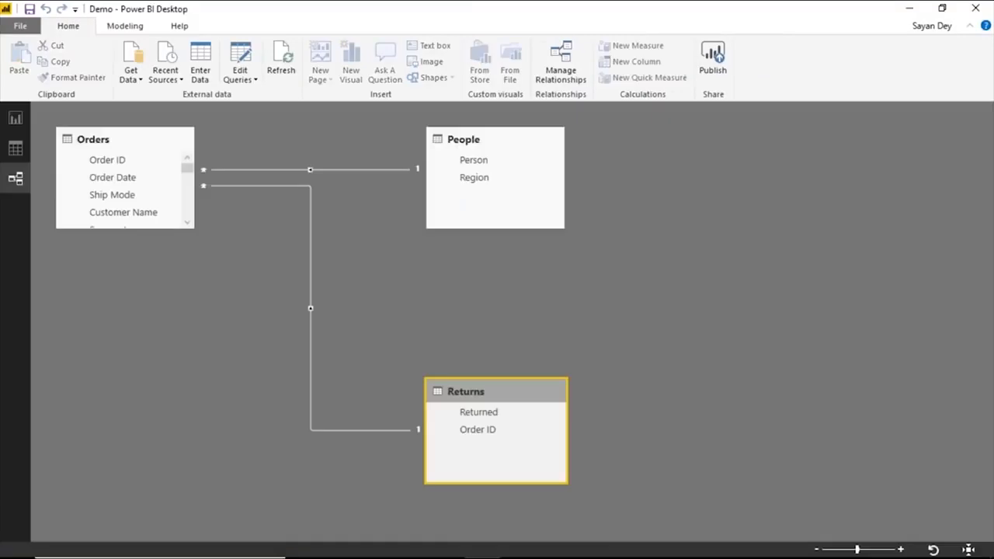
left_click(120, 138)
left_click(311, 178)
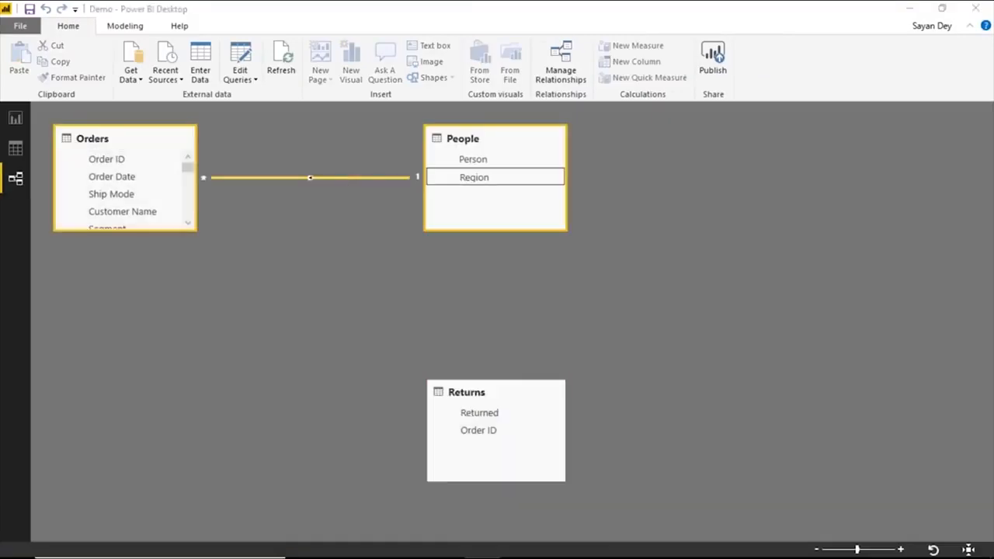
left_click(120, 139)
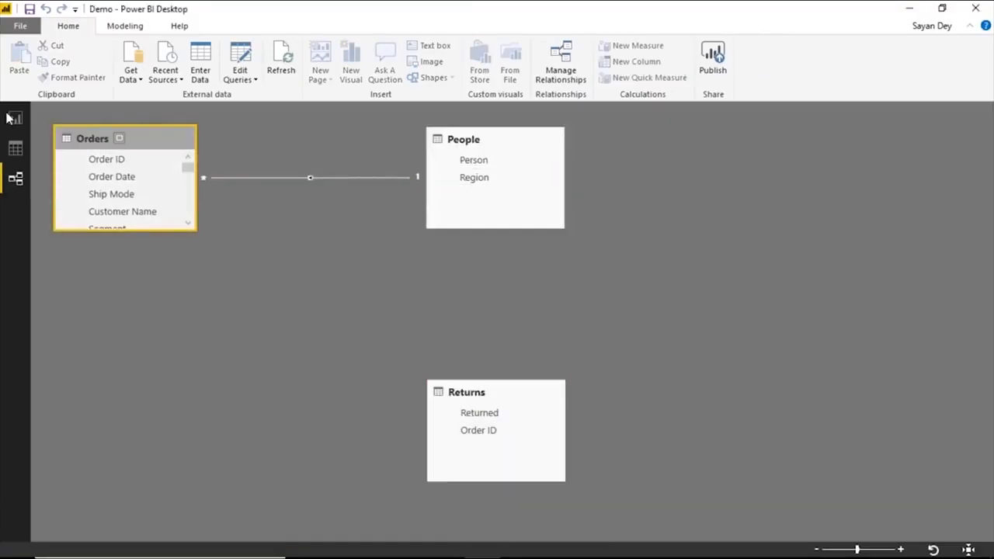
- Try adding Returned to the Sales by Person chart with the relationships deleted, and remove the field again
left_click(13, 118)
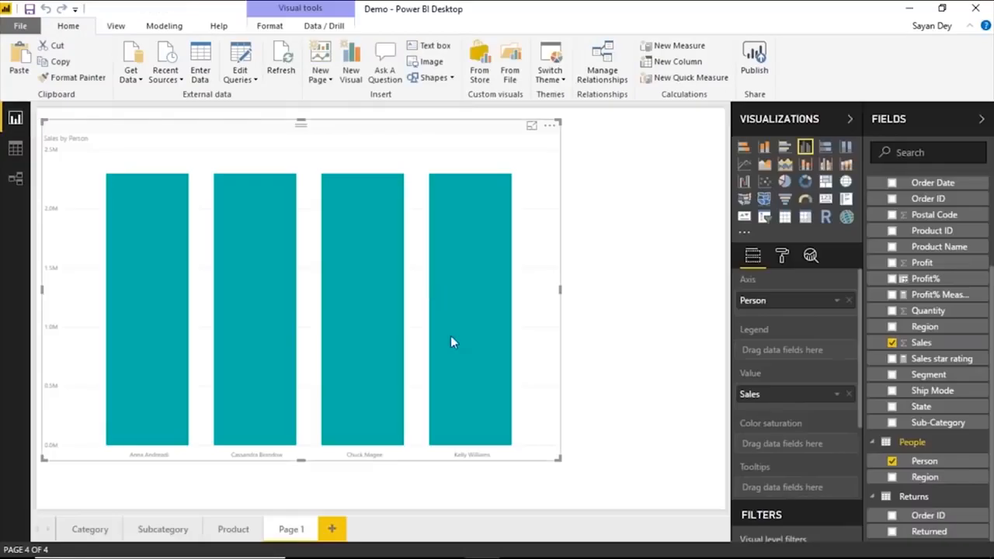
left_click(892, 532)
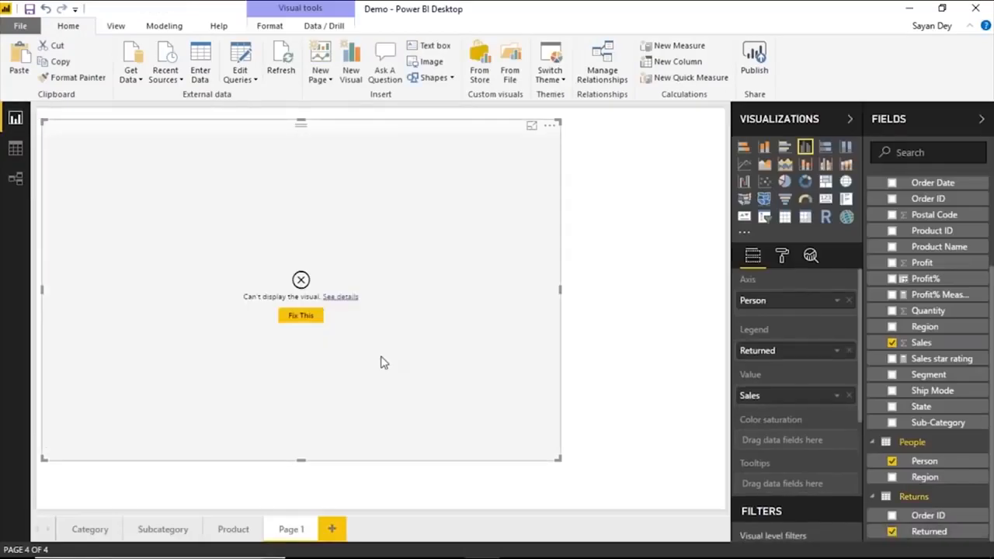
left_click(892, 532)
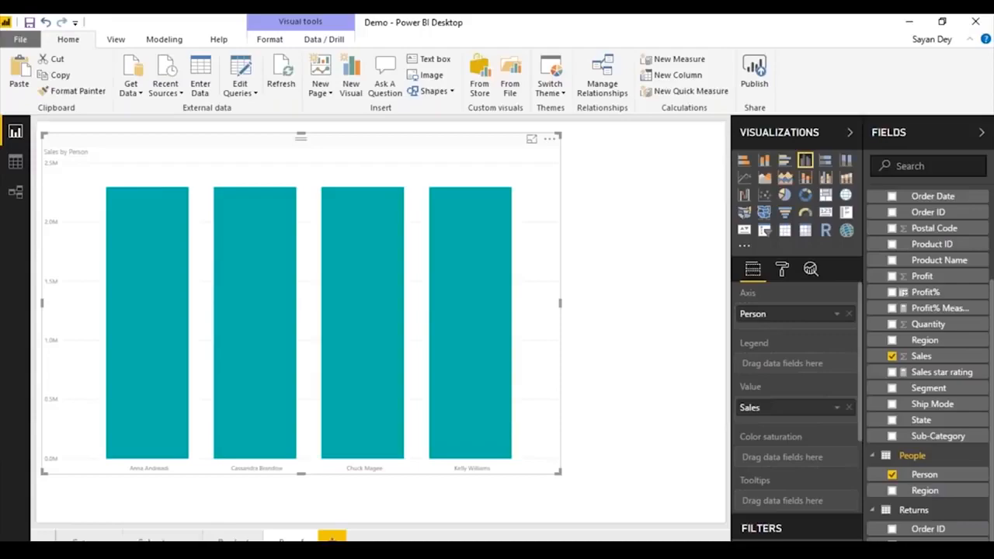
- Switch to the PowerPoint slide show and advance to question 19 on the xVelocity in-memory analytics engine
key("alt+Tab")
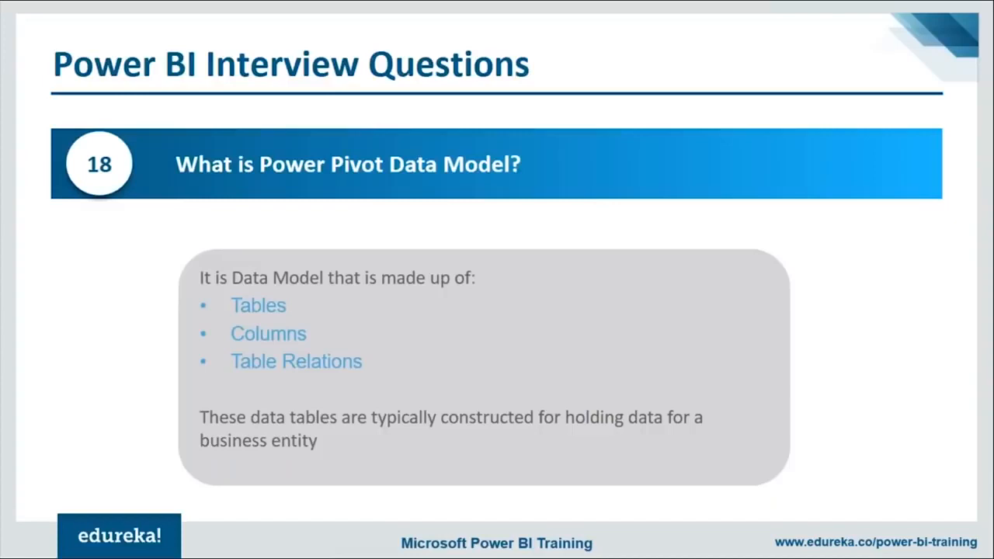
key("Right")
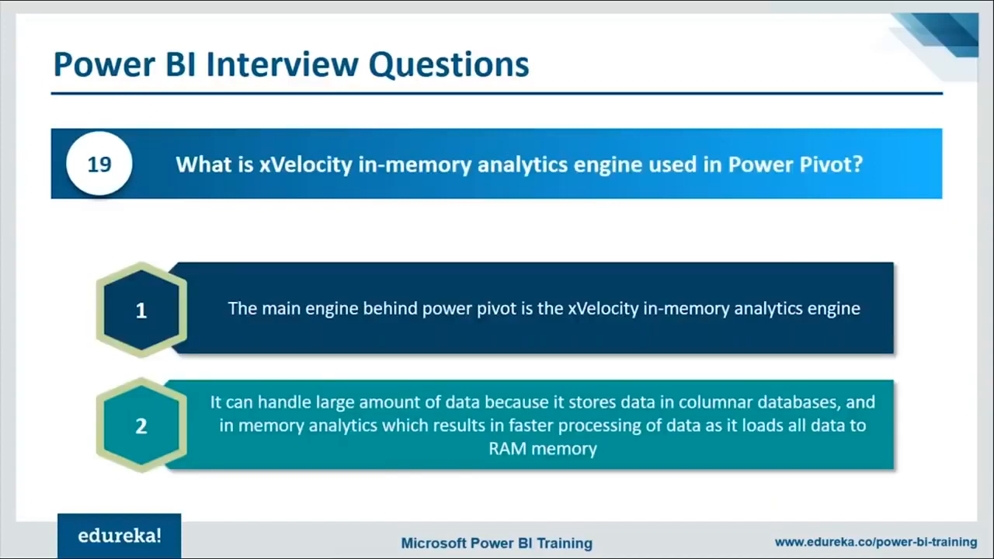
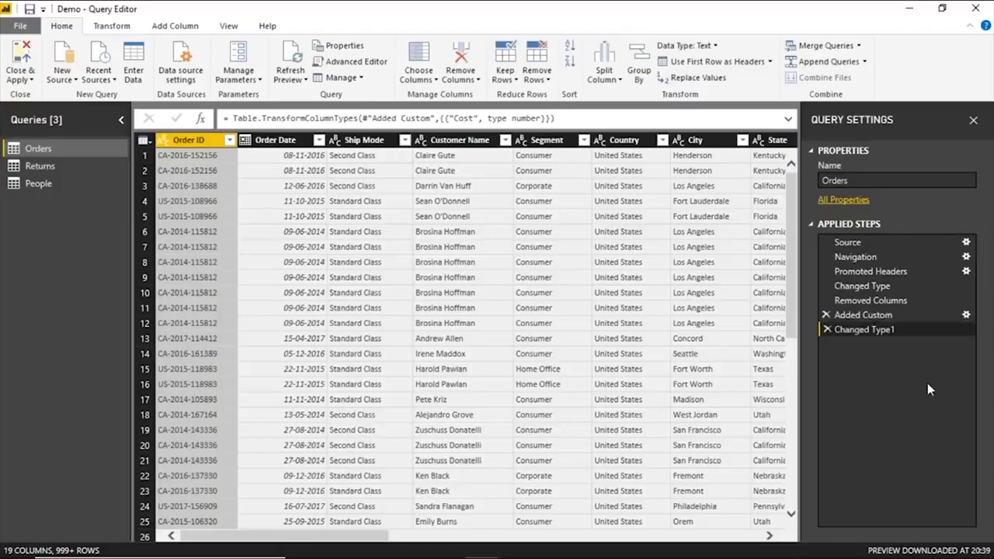
- Preview the Orders query's Changed Type step, connect to the local SQL database as a new source, and expand AdventureWorksDW2016
left_click_drag(862, 286, 894, 313)
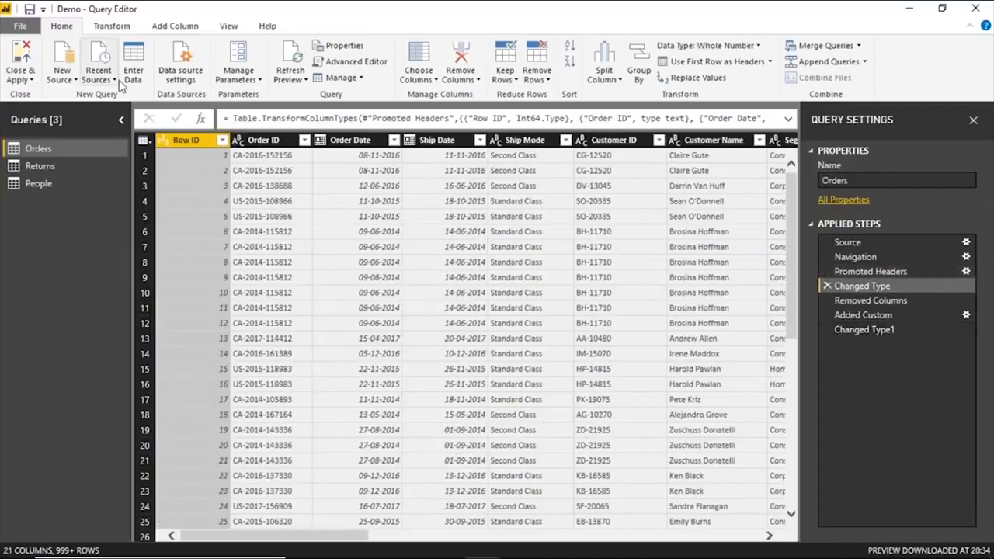
left_click(77, 79)
left_click(415, 144)
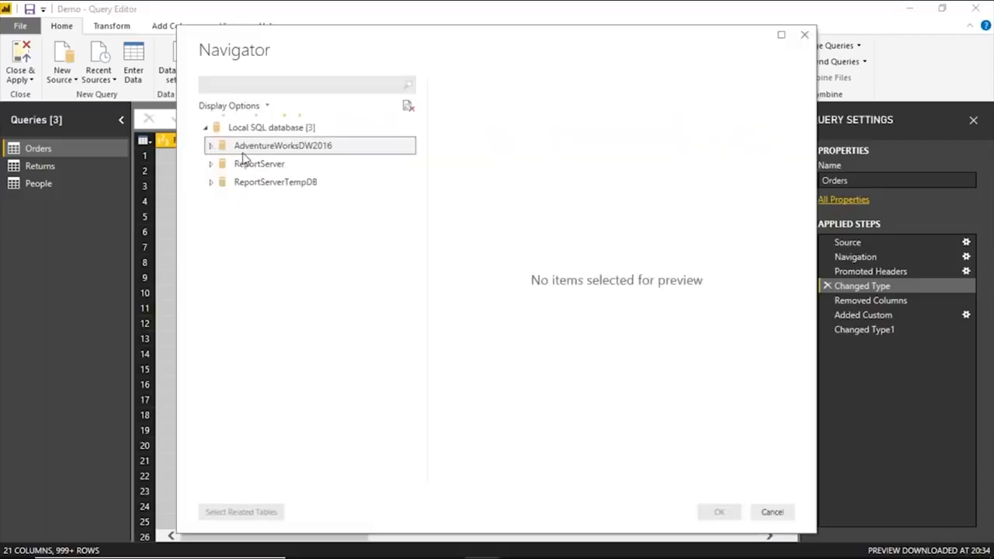
scroll(241, 388, "down", 1)
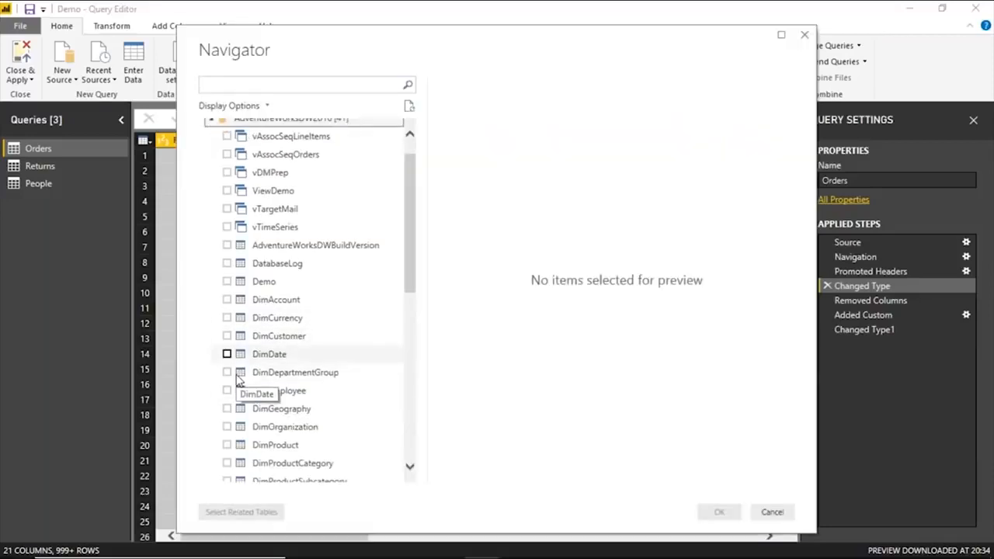
scroll(241, 380, "down", 3)
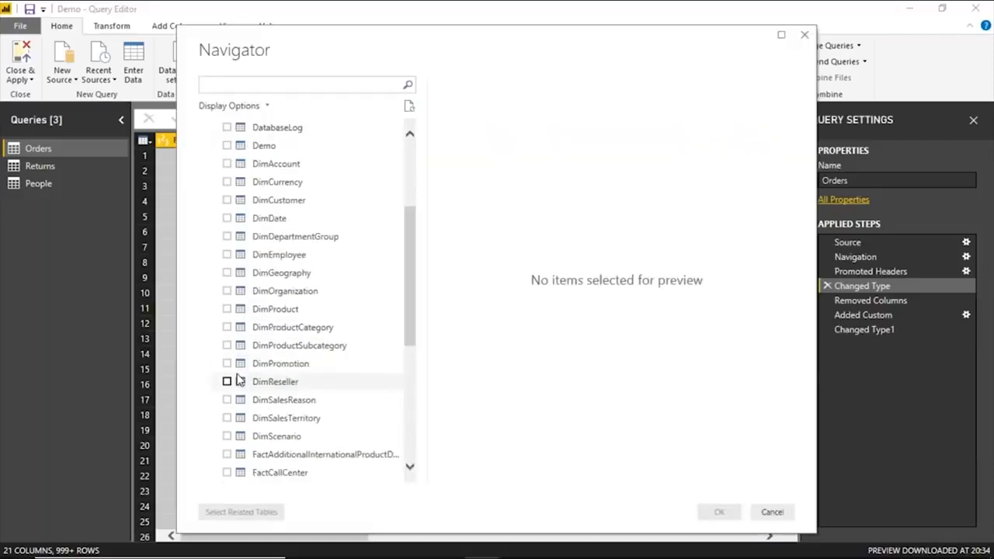
- Import only the DimProduct table as a new query and dismiss the notice about the preview's age
left_click(227, 200)
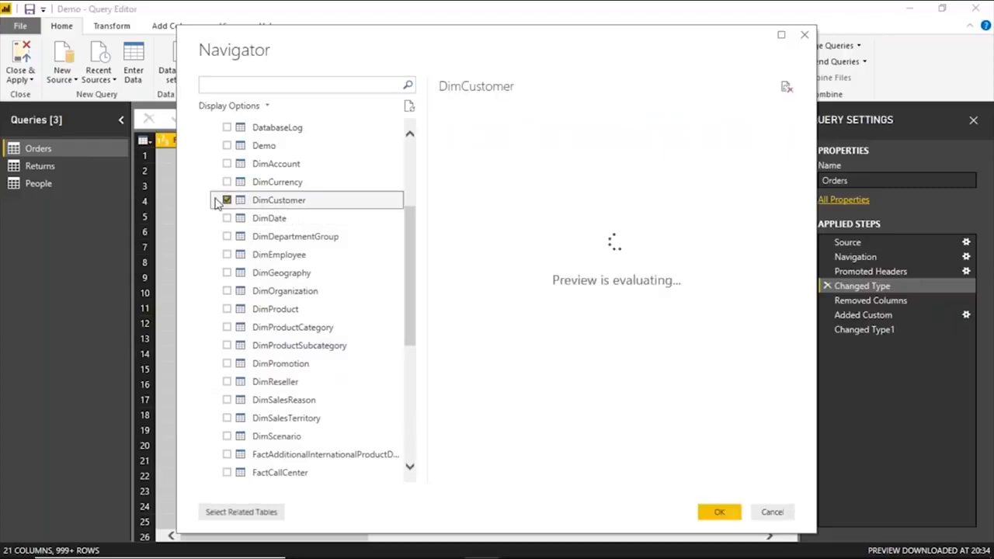
left_click(226, 200)
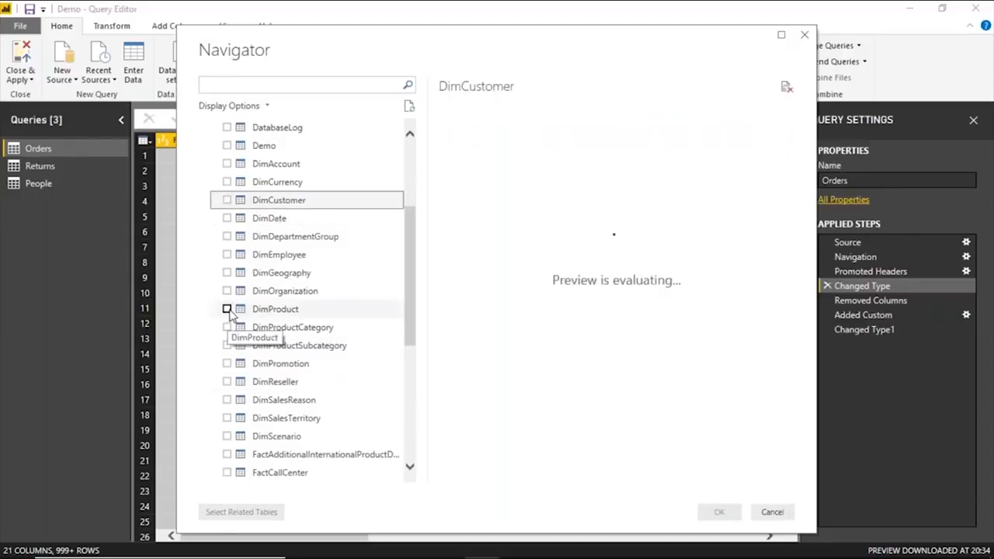
left_click(227, 310)
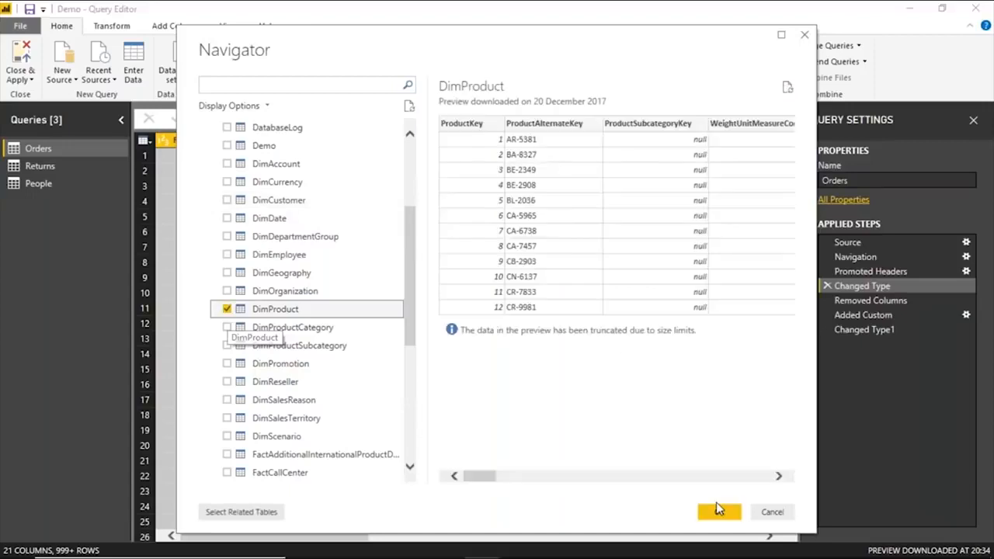
left_click(718, 510)
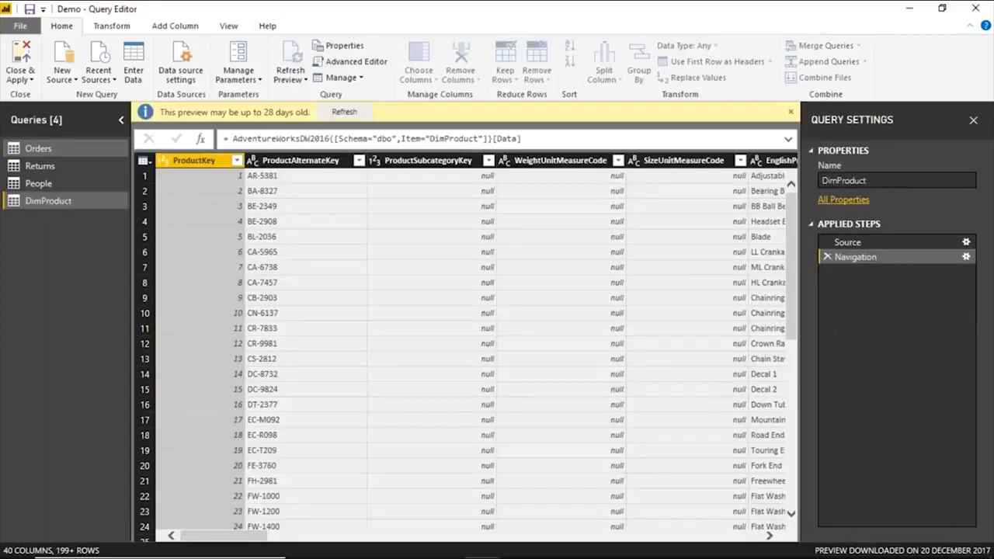
left_click(791, 113)
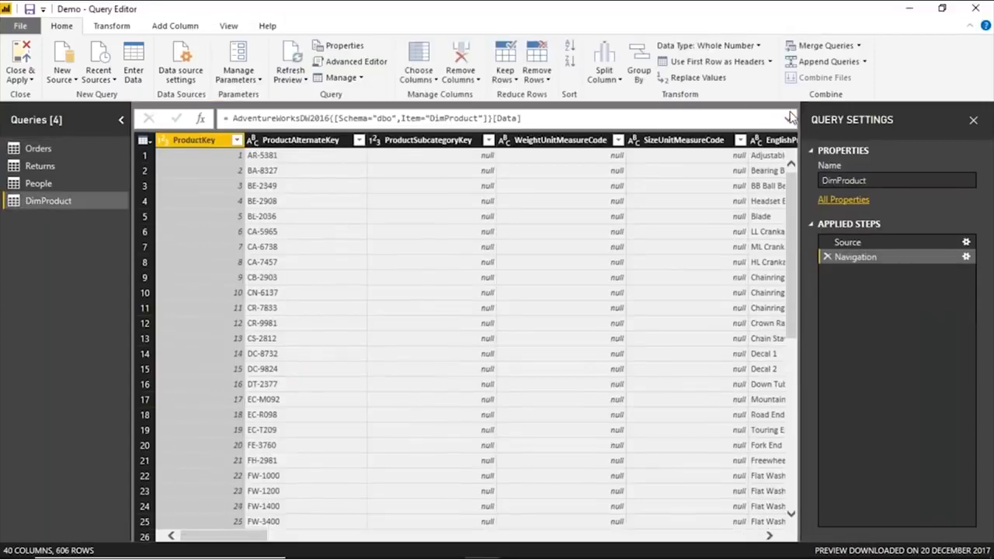
- Remove the columns ProductAlternateKey through SizeUnitMeasureCode and SpanishProductName through FinishedGoodsFlag from the DimProduct query
left_click(302, 141)
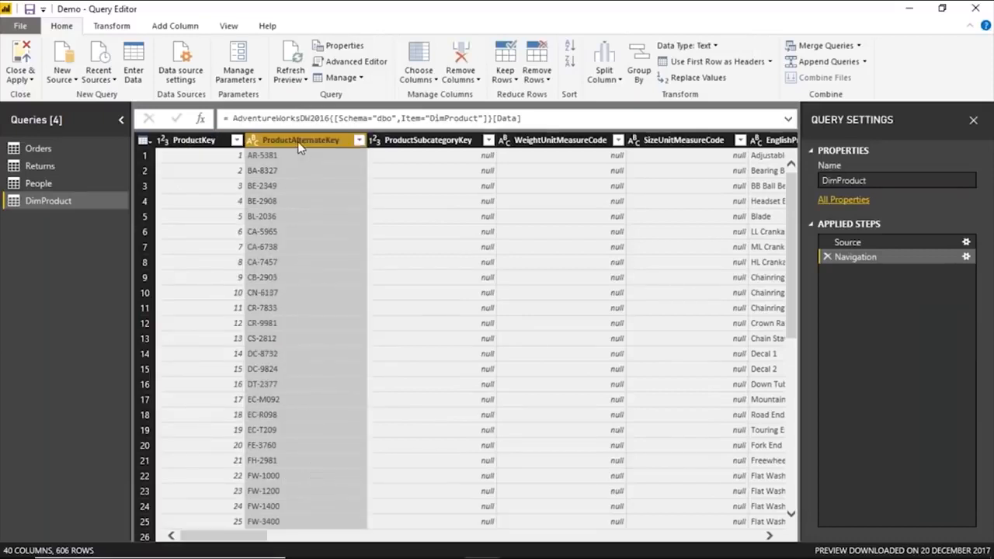
key("shift+Right")
key("shift+Right")
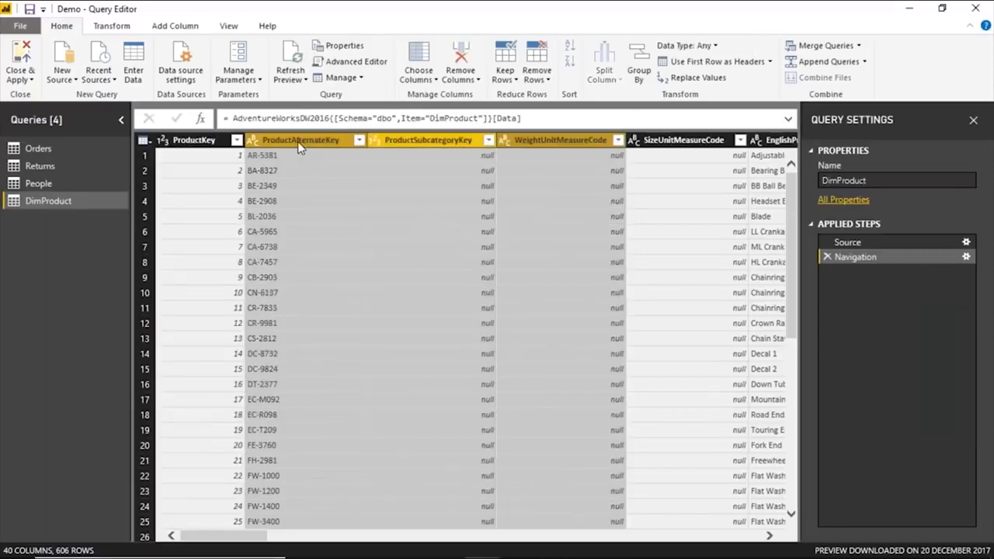
key("shift+Right")
key("shift+Right")
key("shift+Right")
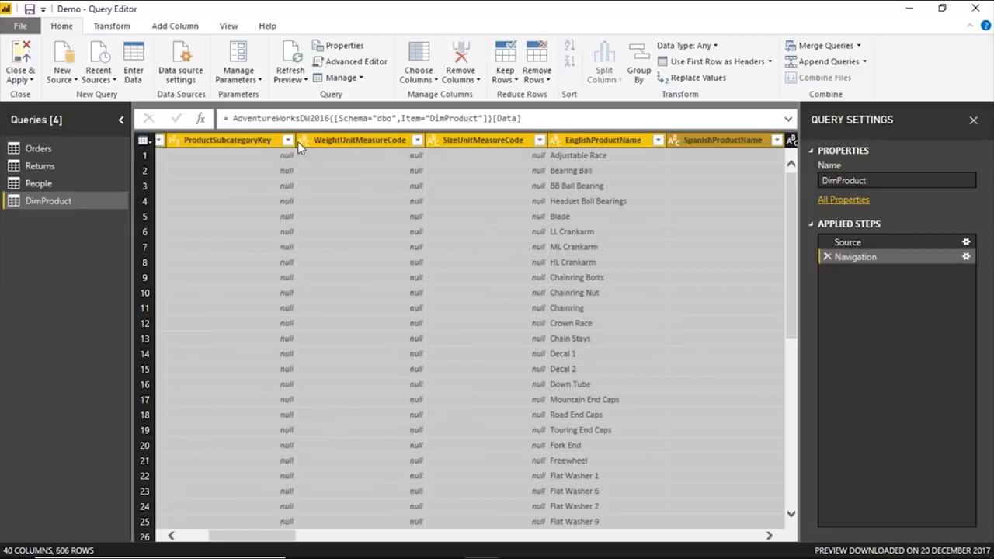
right_click(470, 140)
left_click(517, 166)
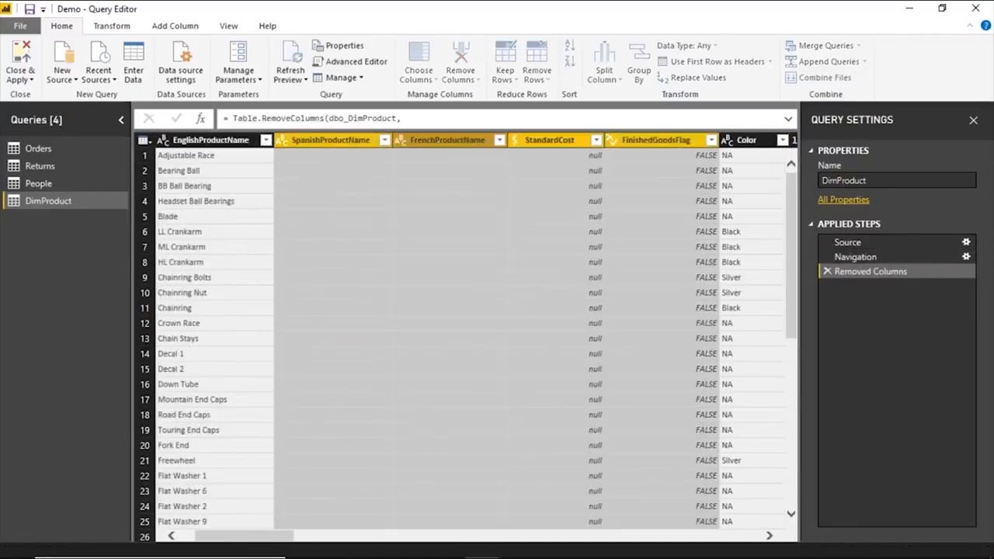
- Remove every DimProduct column from SafetyStockLevel onward, keeping only ProductKey, EnglishProductName and Color
left_click(402, 142)
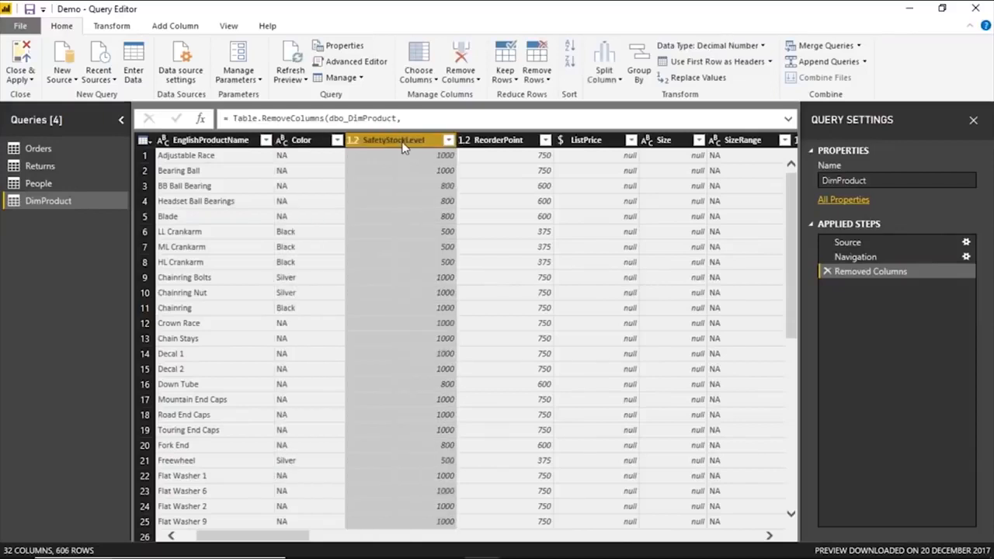
key("shift+Right")
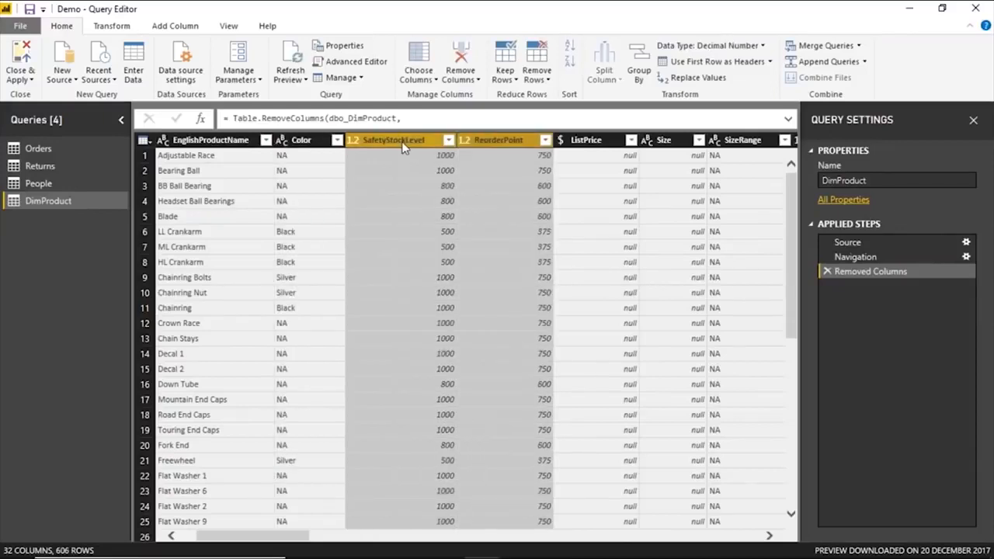
key("shift+Right")
key("shift+Right")
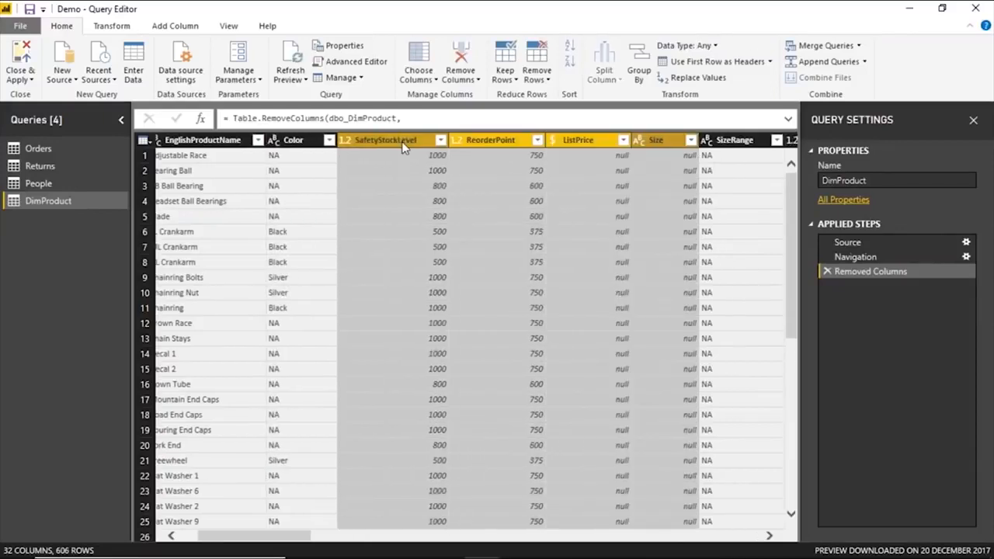
key("shift+Right")
key("shift+Right")
key("shift+Right")
key("shift+Right")
key("shift+Right")
key("shift+Right")
key("shift+Right")
key("shift+Right")
key("shift+Right")
key("shift+Right")
key("shift+Right")
key("shift+Right")
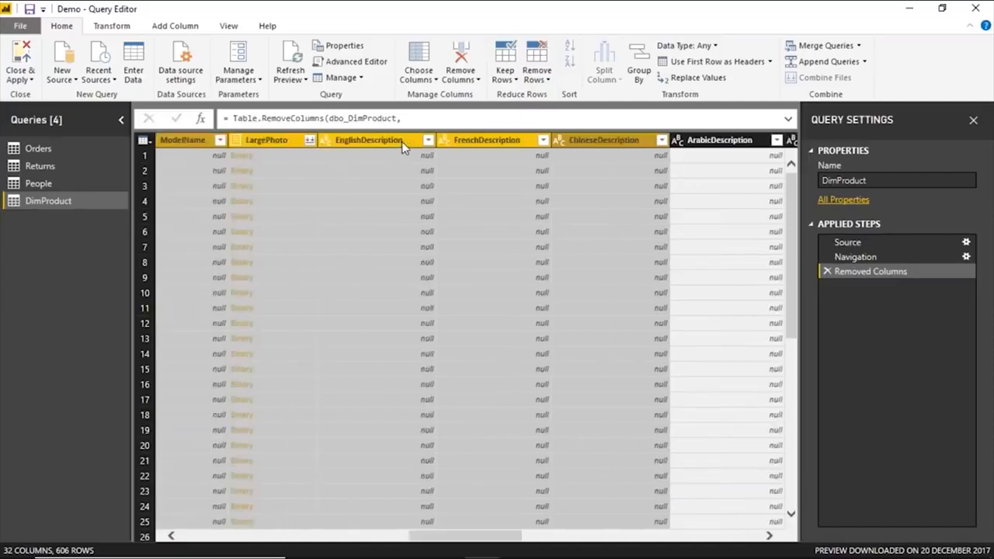
key("Delete")
left_click(318, 170)
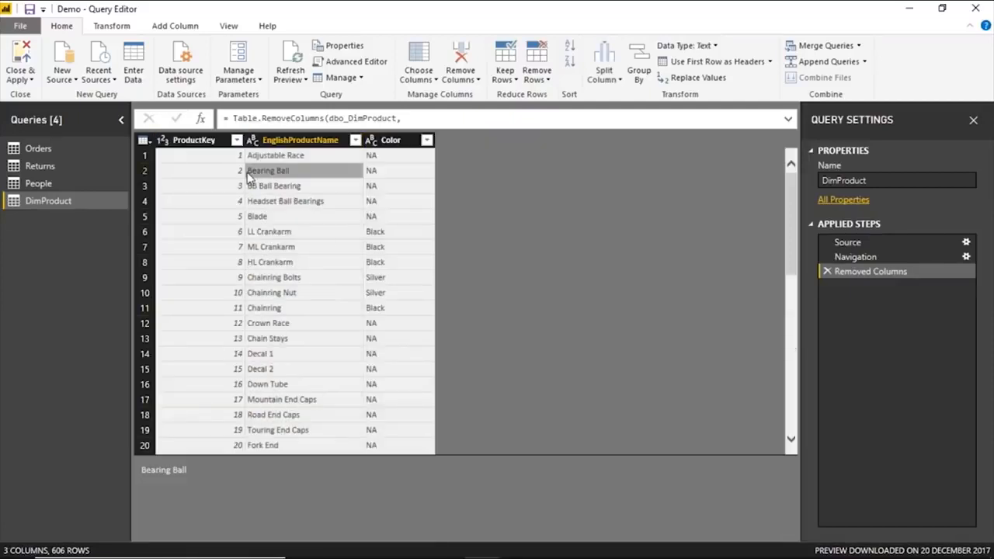
- View the native SQL query of the Removed Columns step and close it again
right_click(870, 273)
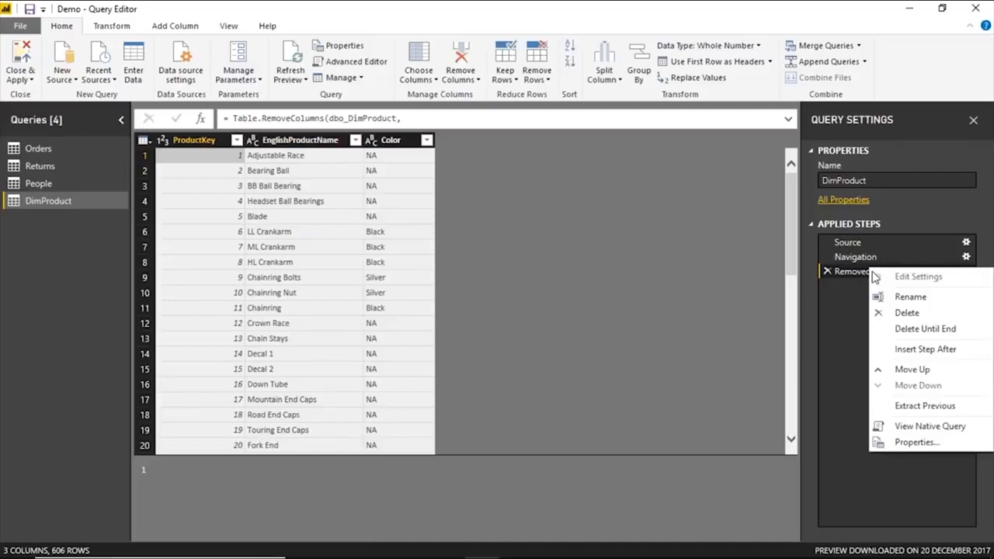
left_click(852, 332)
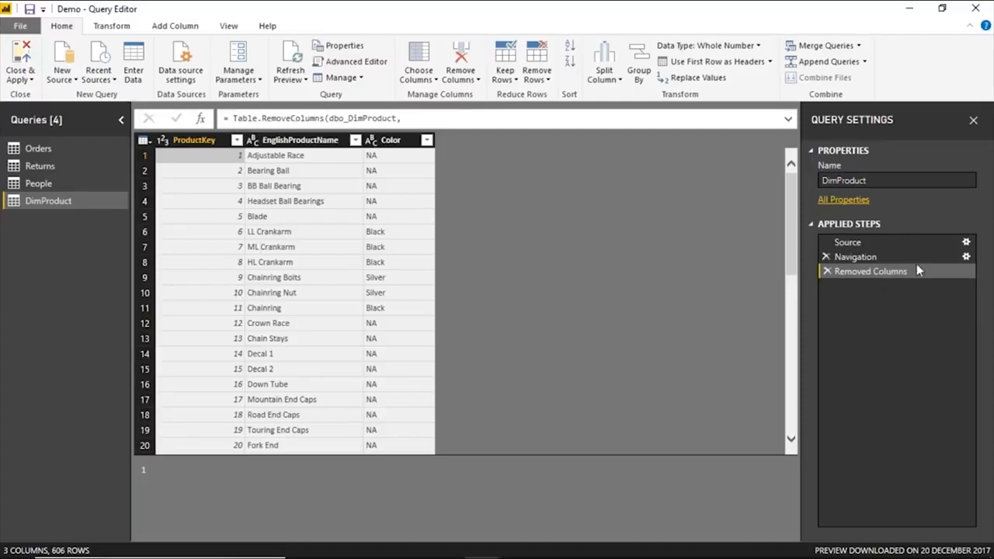
right_click(878, 272)
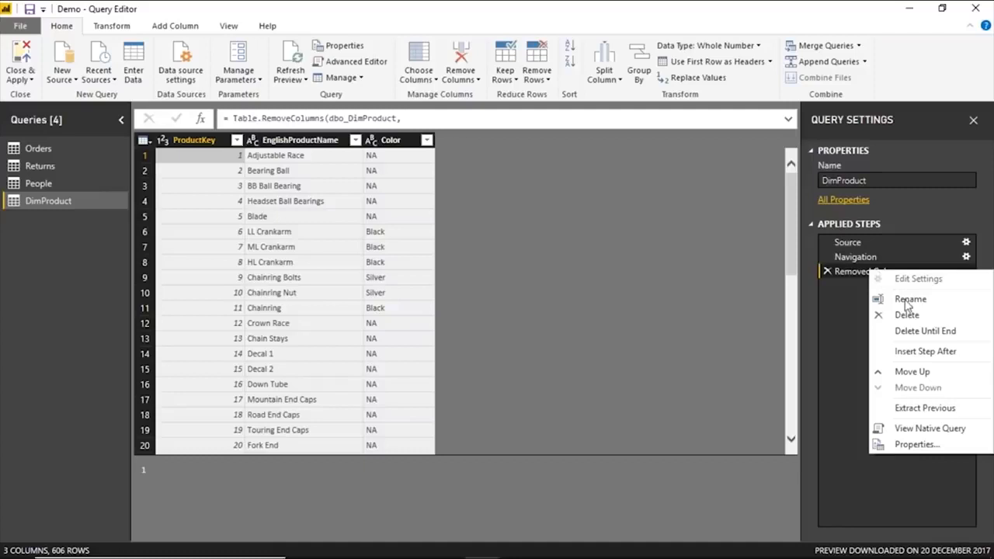
left_click(951, 410)
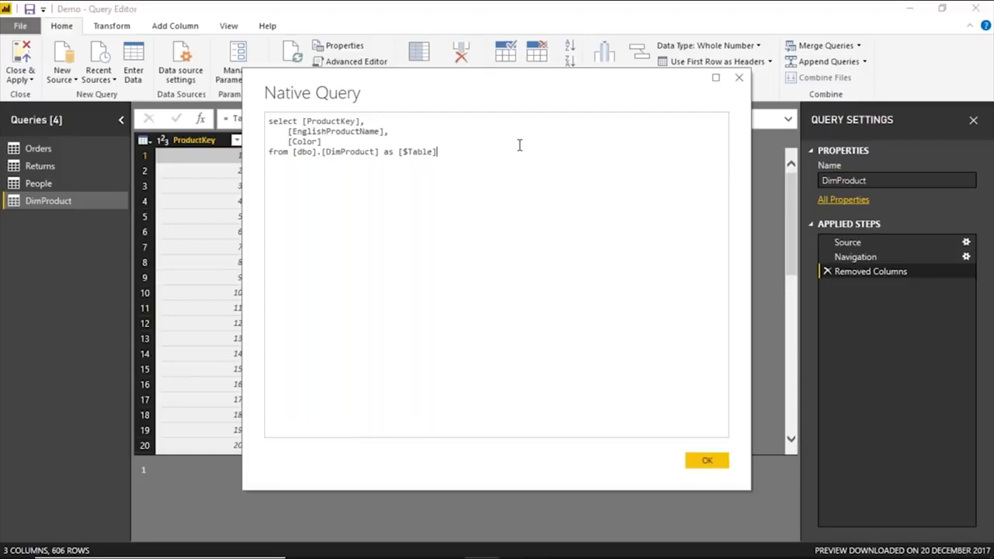
left_click(739, 78)
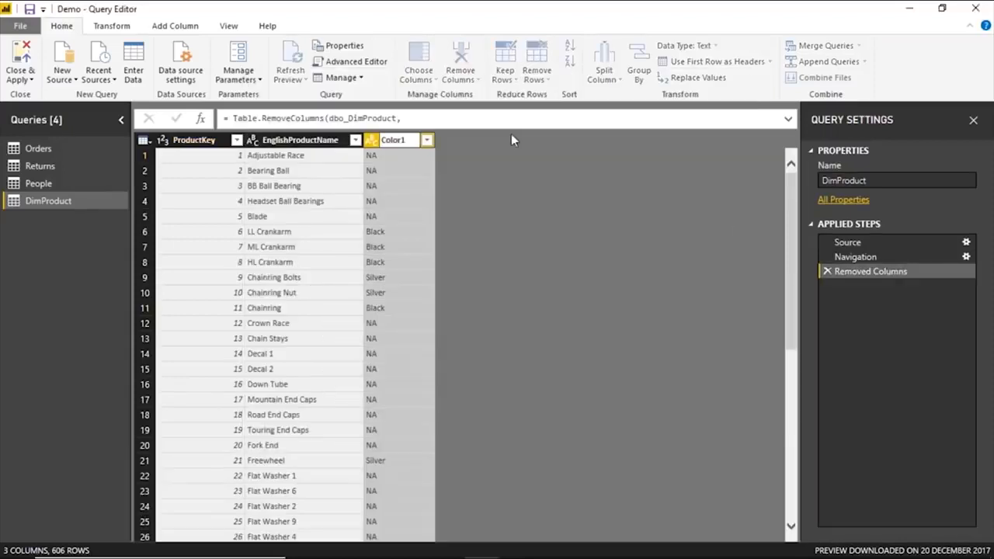
- Rename the Color column to Color1 and view the native query of the Renamed Columns step
left_click(511, 134)
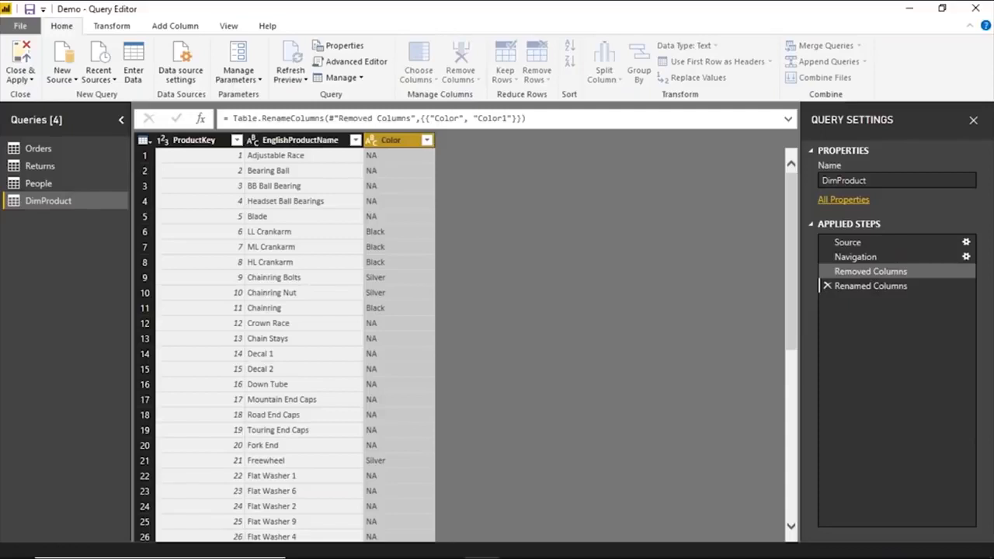
right_click(863, 285)
left_click(883, 380)
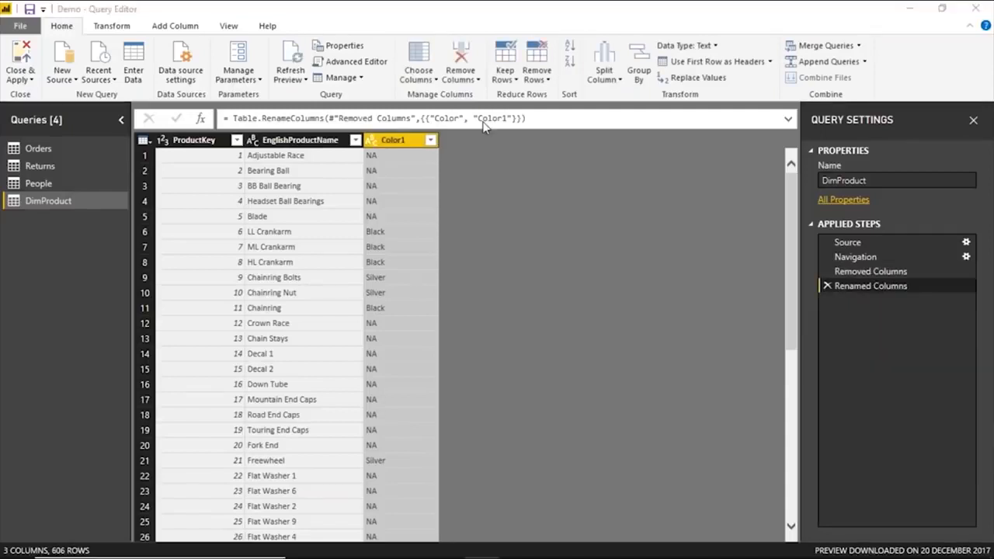
left_click_drag(384, 142, 347, 141)
left_click(471, 151)
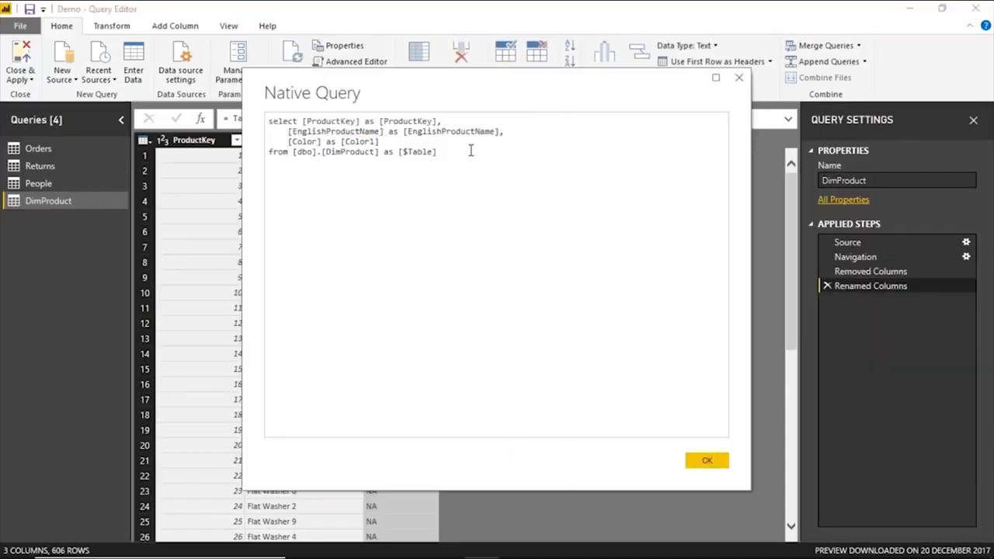
key("Escape")
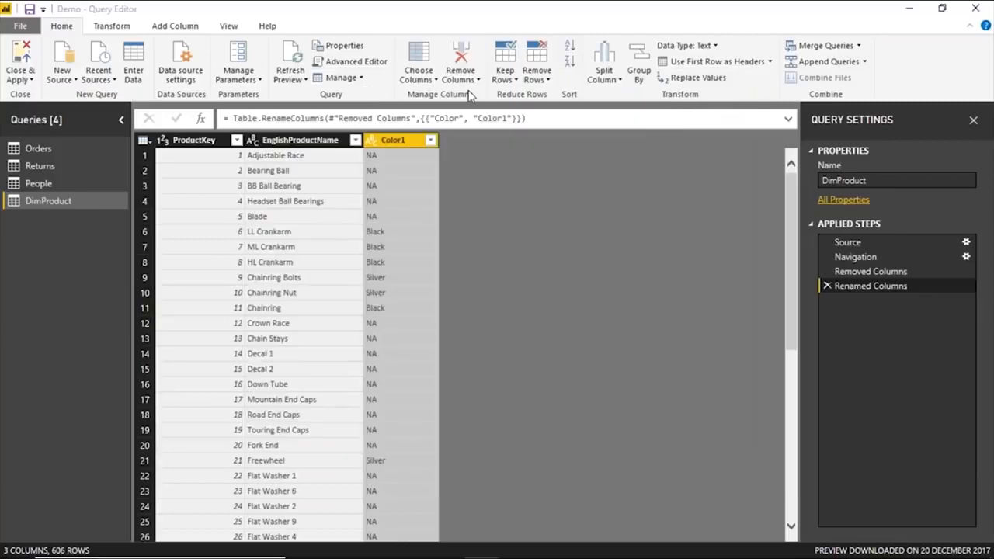
- Rename the Color1 column to ColorName
double_click(412, 140)
type("ColorName")
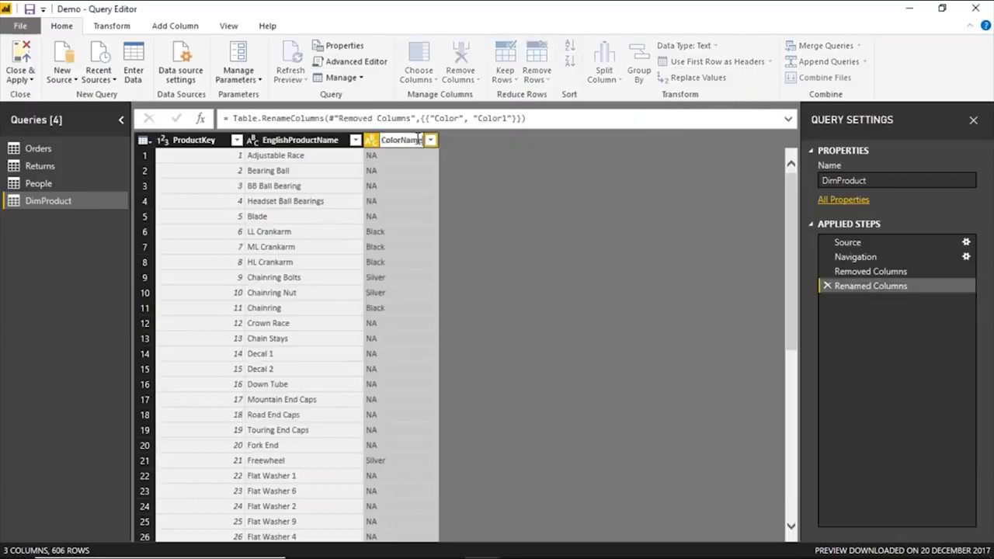
key("Return")
- Try to shorten the EnglishProductName column's name to ProductName
double_click(295, 141)
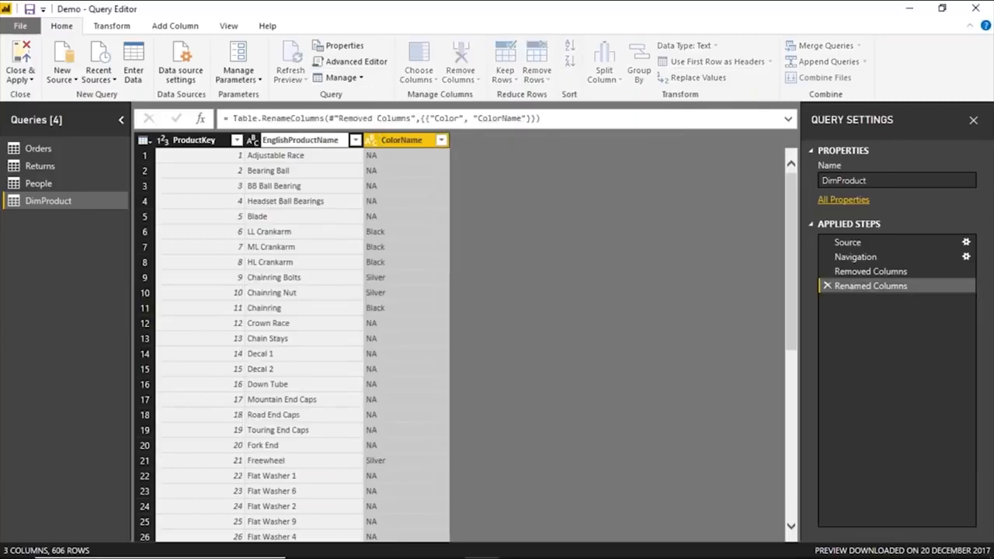
key("BackSpace")
key("BackSpace")
key("BackSpace")
key("BackSpace")
key("BackSpace")
key("BackSpace")
key("BackSpace")
key("Return")
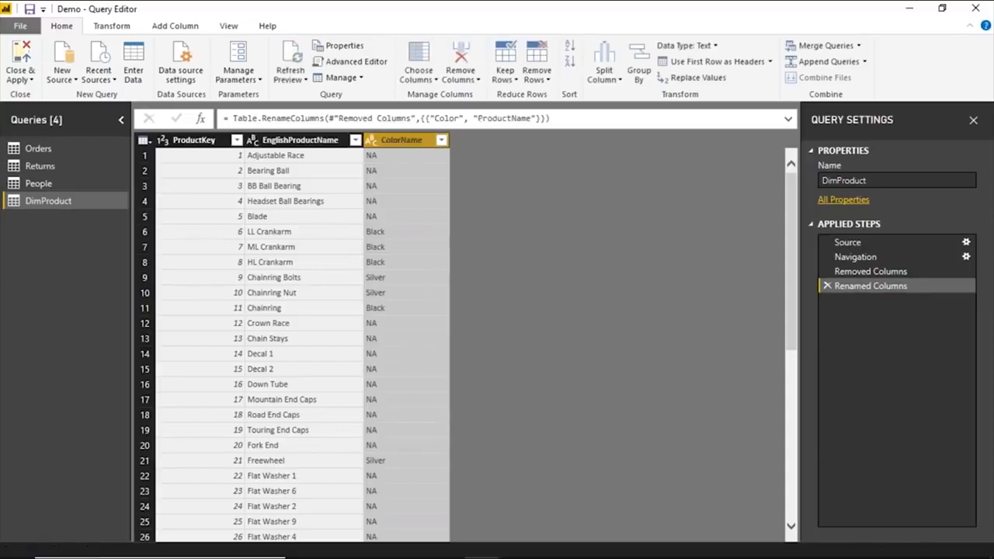
- Rename the ProductKey column to ProductID
double_click(204, 141)
left_click(219, 140)
key("BackSpace")
key("BackSpace")
key("BackSpace")
type("ID")
key("Return")
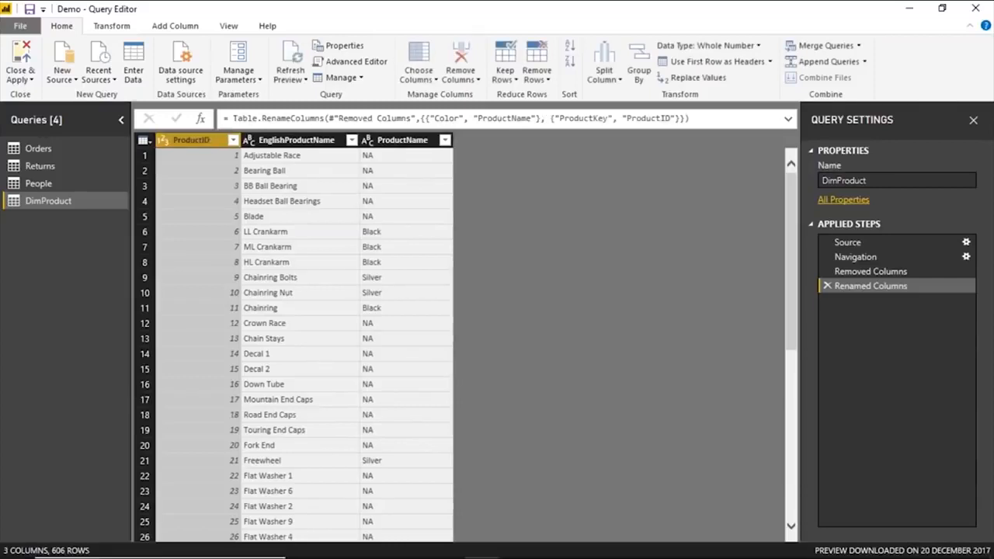
- Check whether a native query is available for the Renamed Columns step
right_click(877, 286)
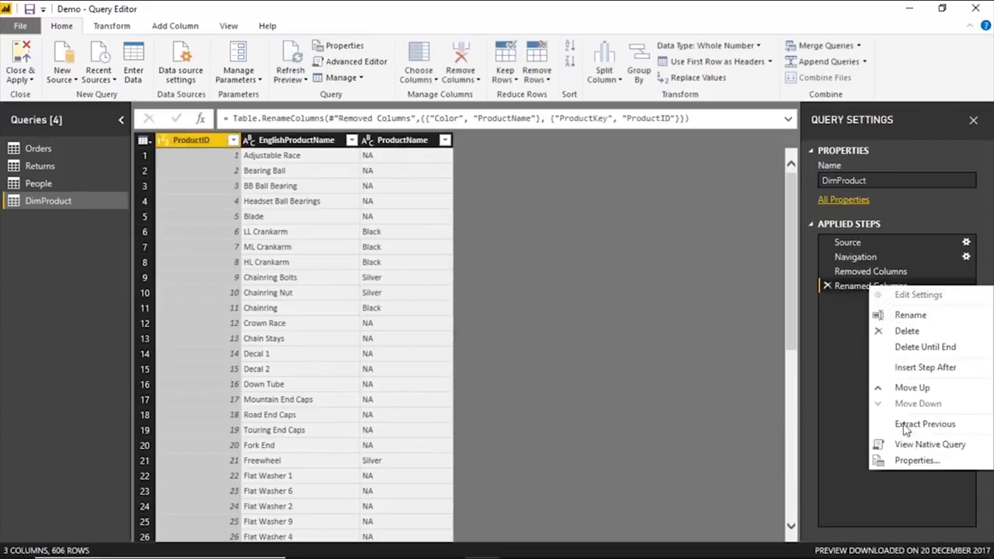
left_click(854, 368)
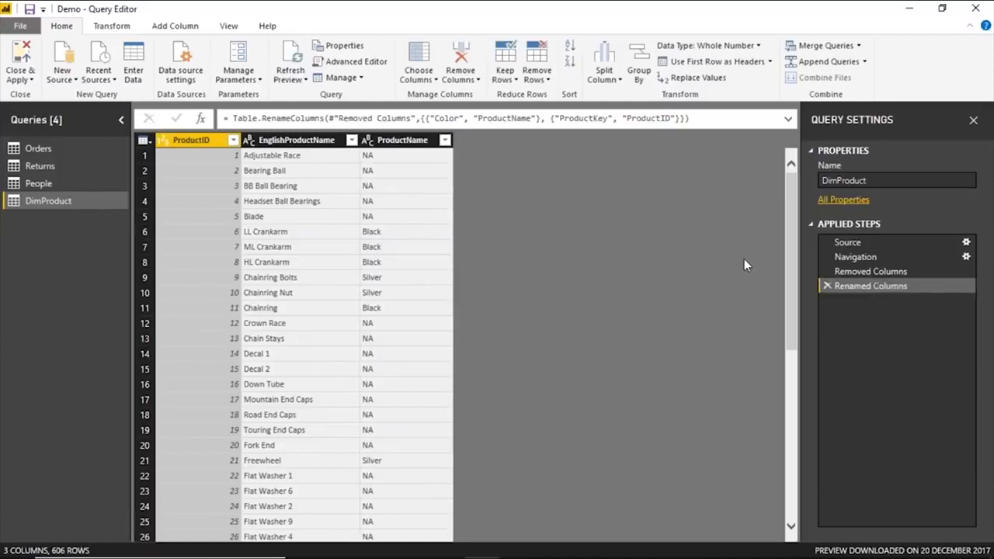
right_click(849, 288)
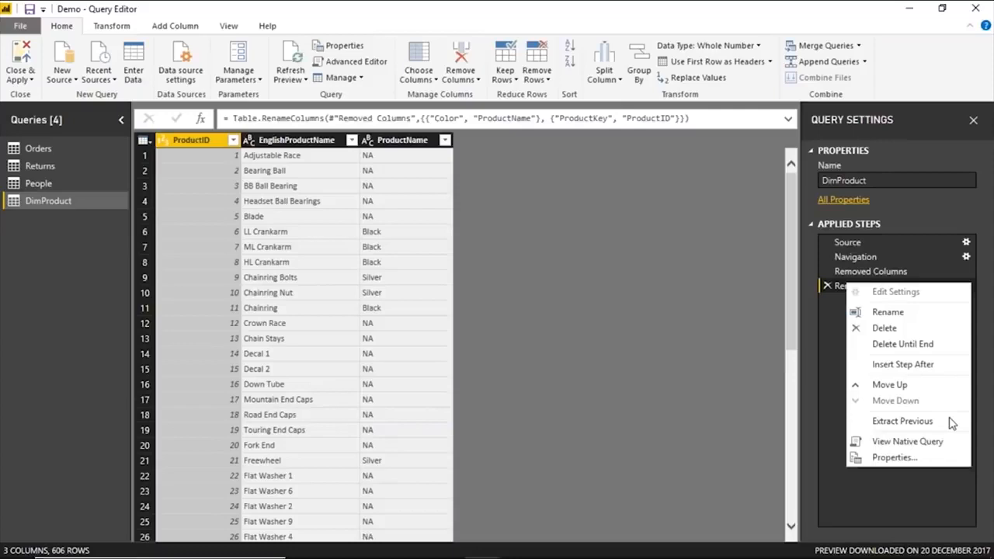
left_click(951, 422)
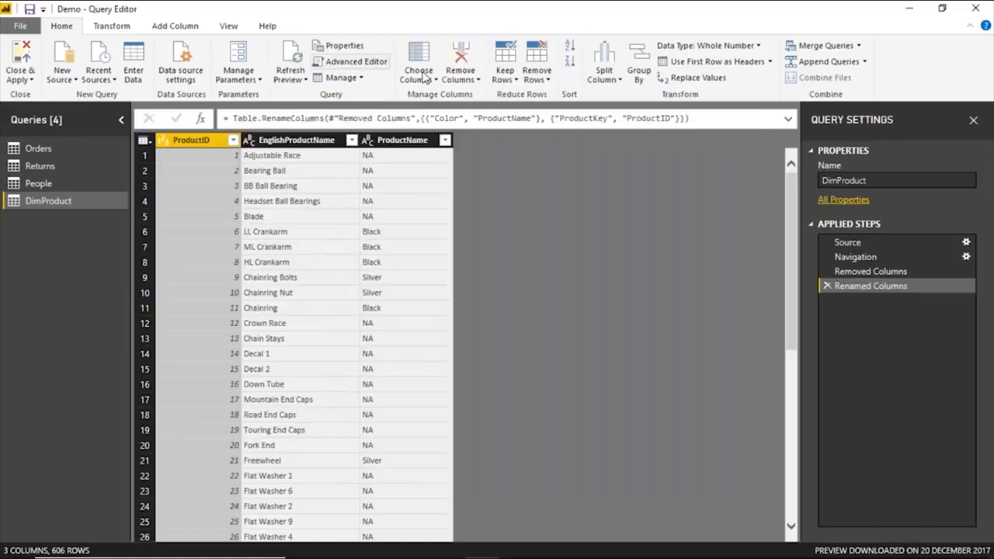
- Split the EnglishProductName column by the space delimiter
left_click(311, 141)
left_click(604, 74)
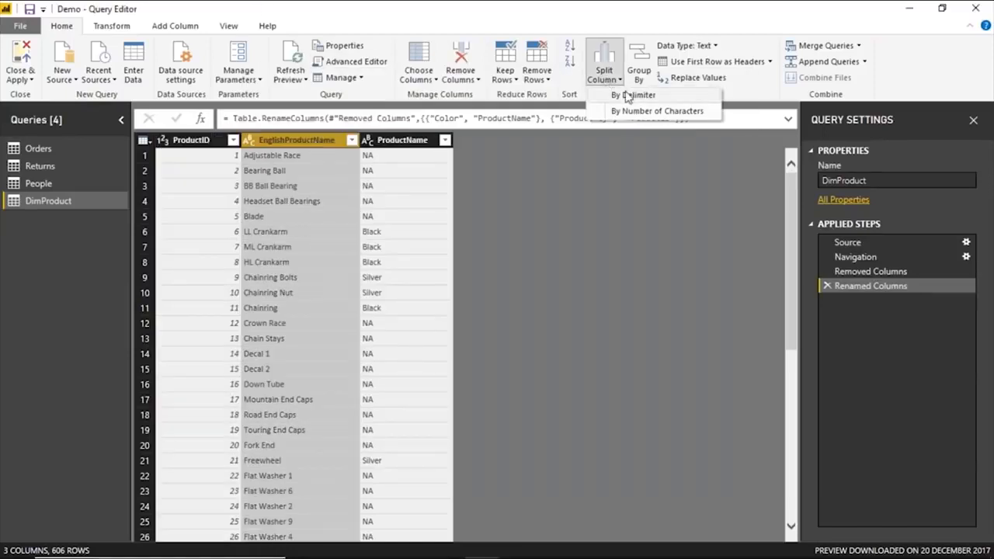
left_click(631, 95)
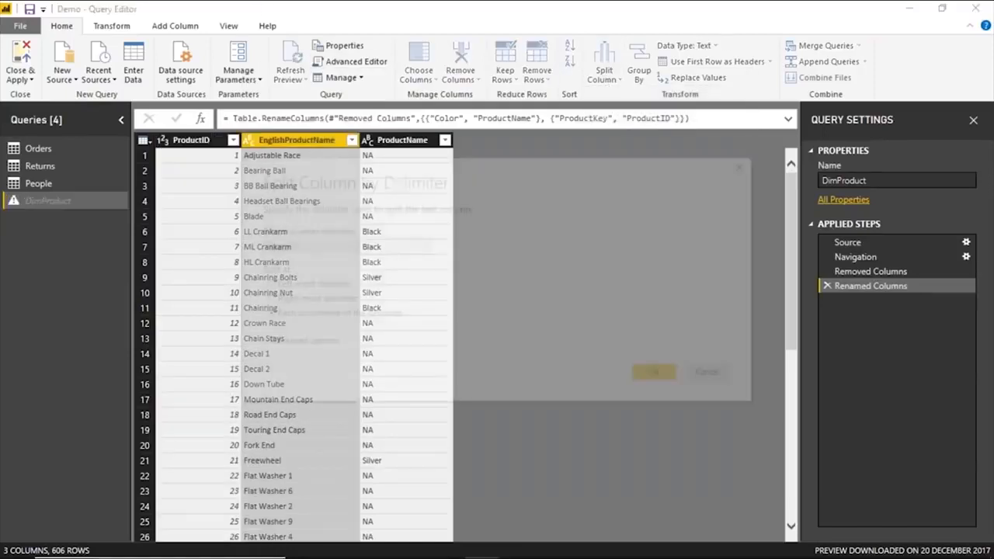
left_click(663, 373)
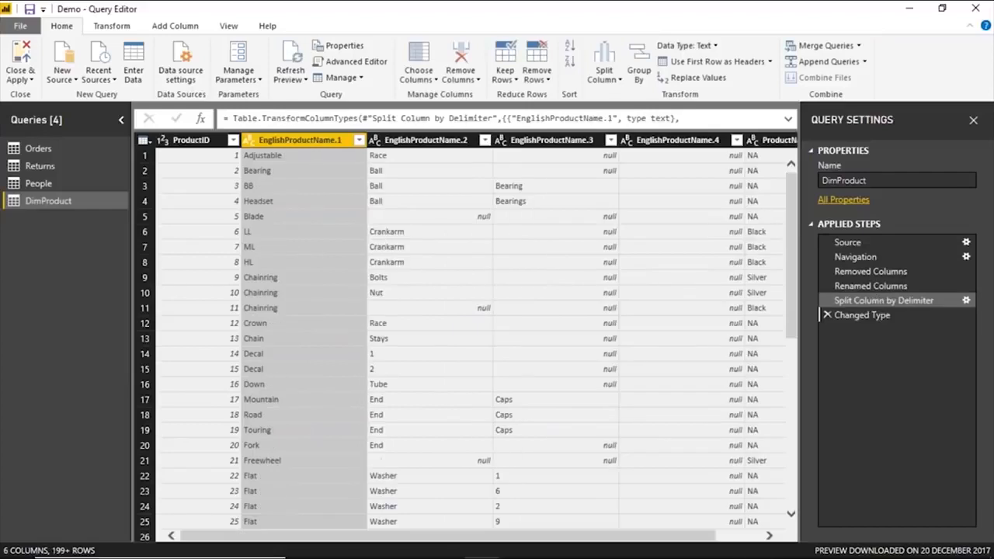
- Check whether a native query is available for the Changed Type and Split Column by Delimiter steps
right_click(853, 316)
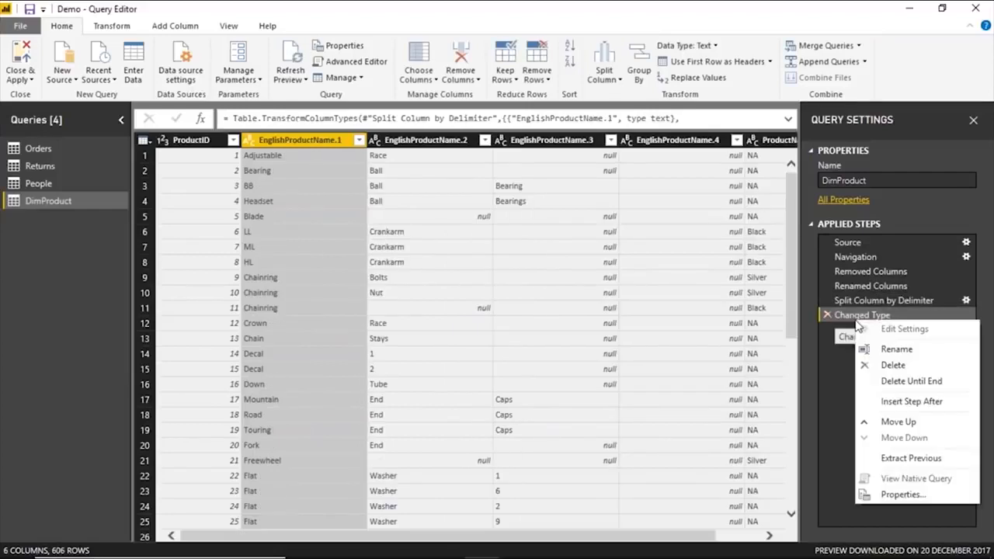
key("Escape")
right_click(870, 301)
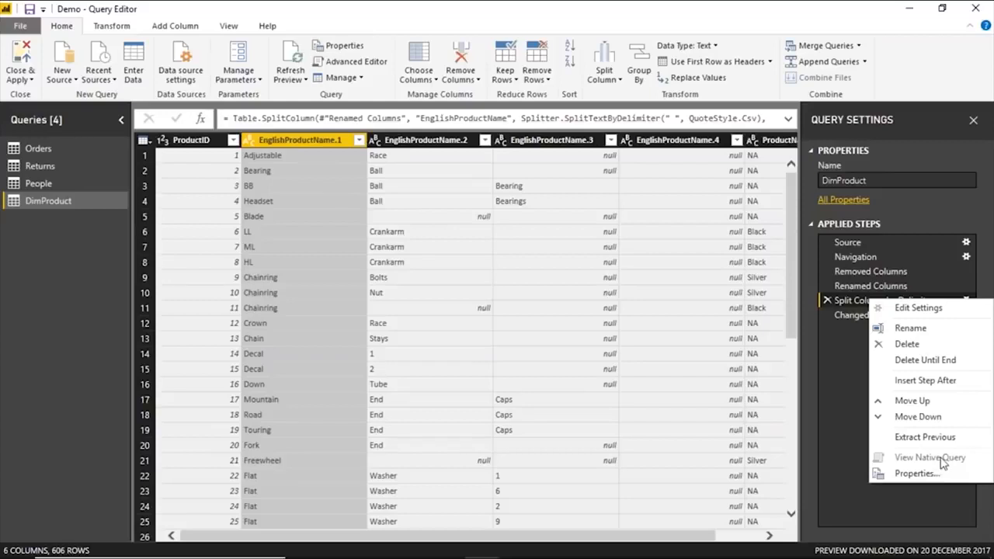
left_click(850, 412)
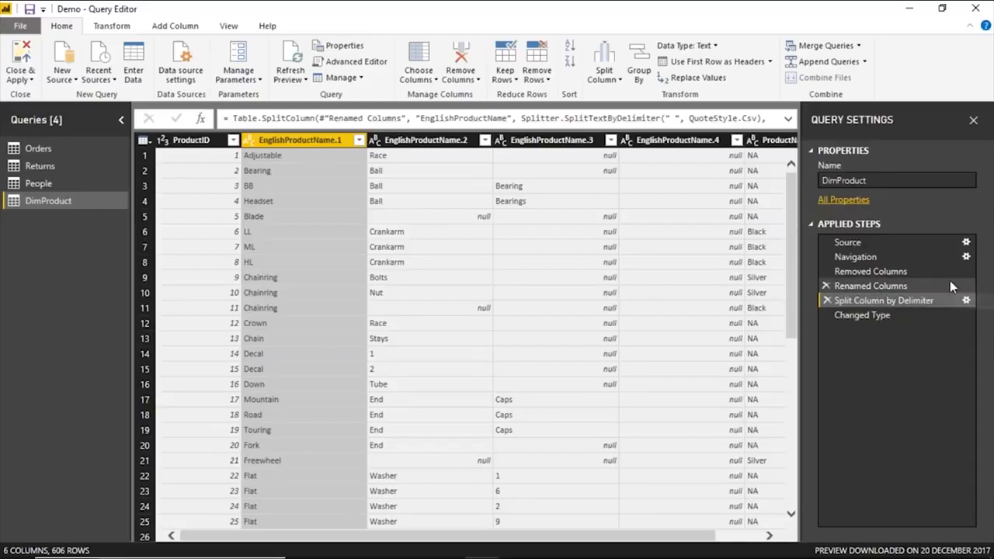
left_click(458, 157)
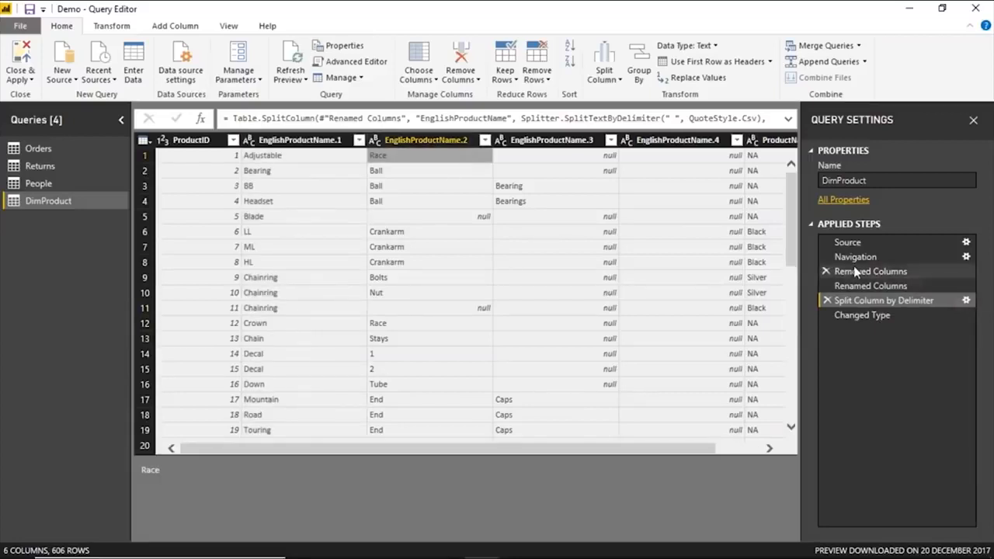
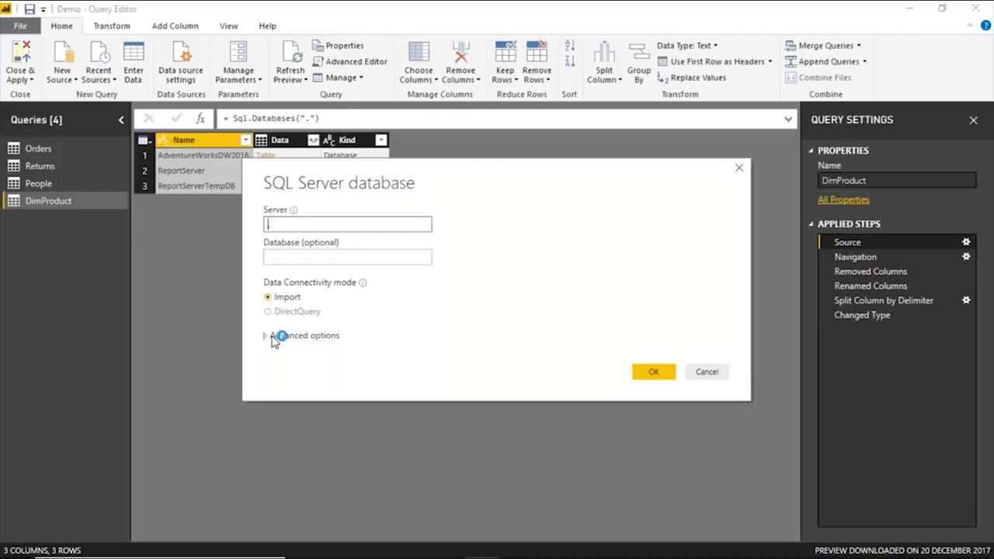
- Examine the SQL statement option among the advanced settings of the DimProduct source, then close the settings without changes
left_click(268, 336)
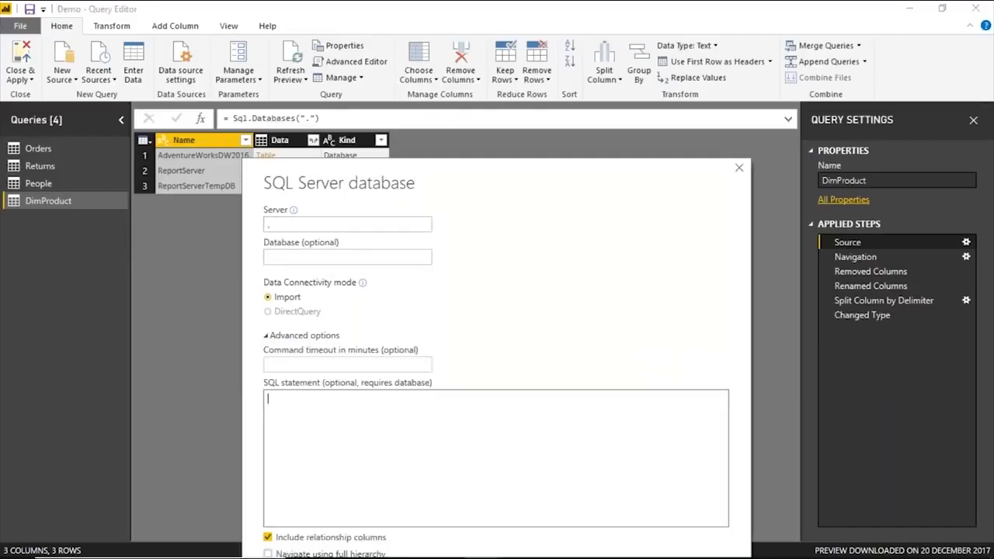
left_click(739, 167)
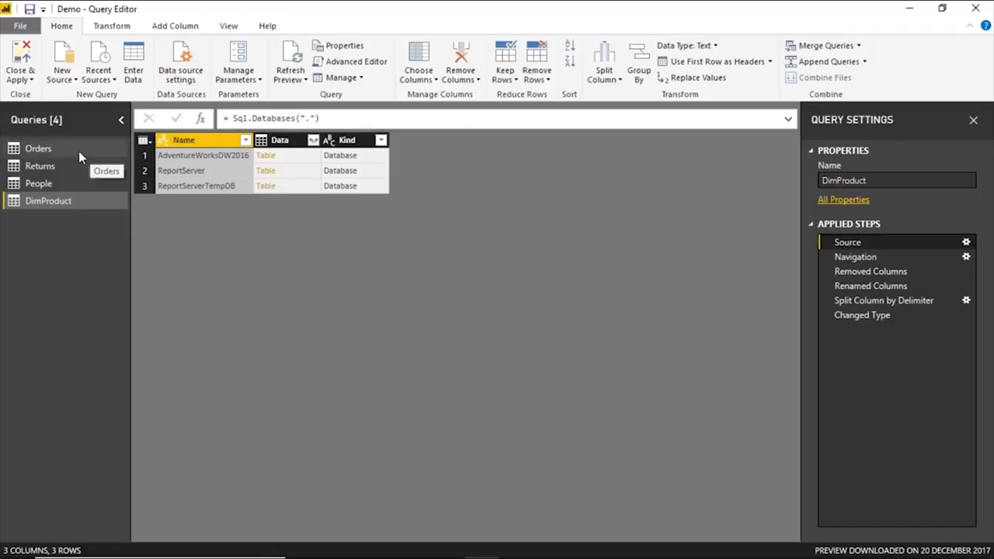
- From the Orders query, start a new parameter named Region and set its type to Text
left_click(78, 151)
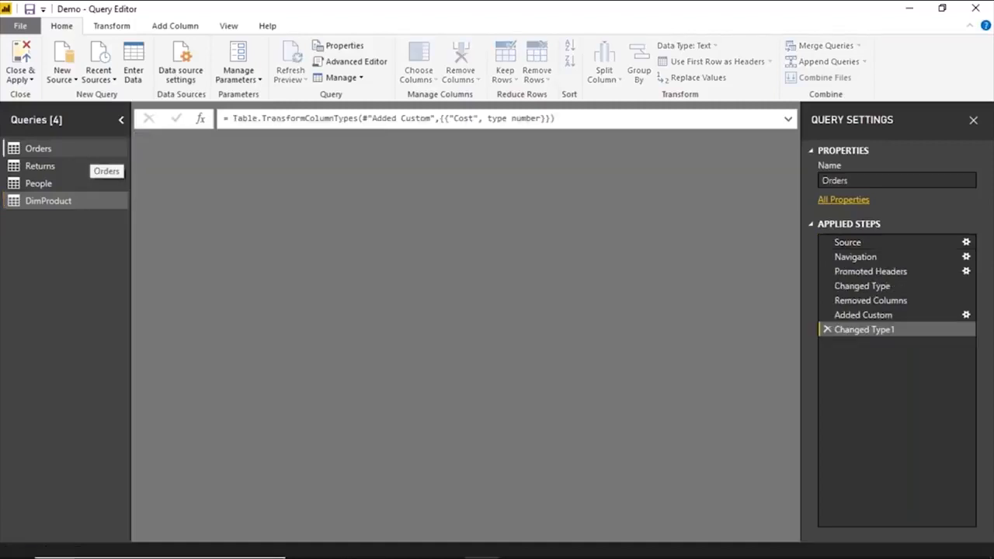
left_click(239, 75)
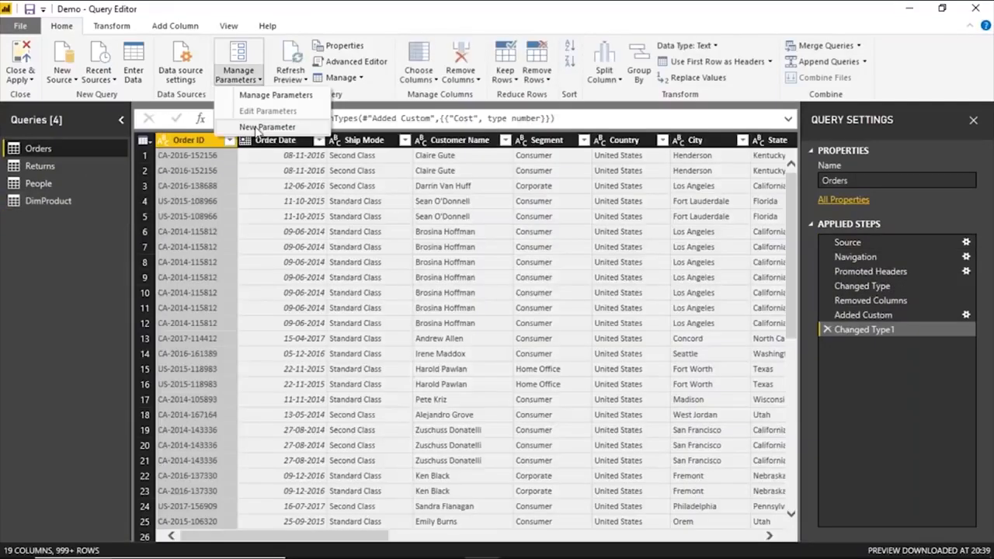
left_click(257, 129)
type("Region")
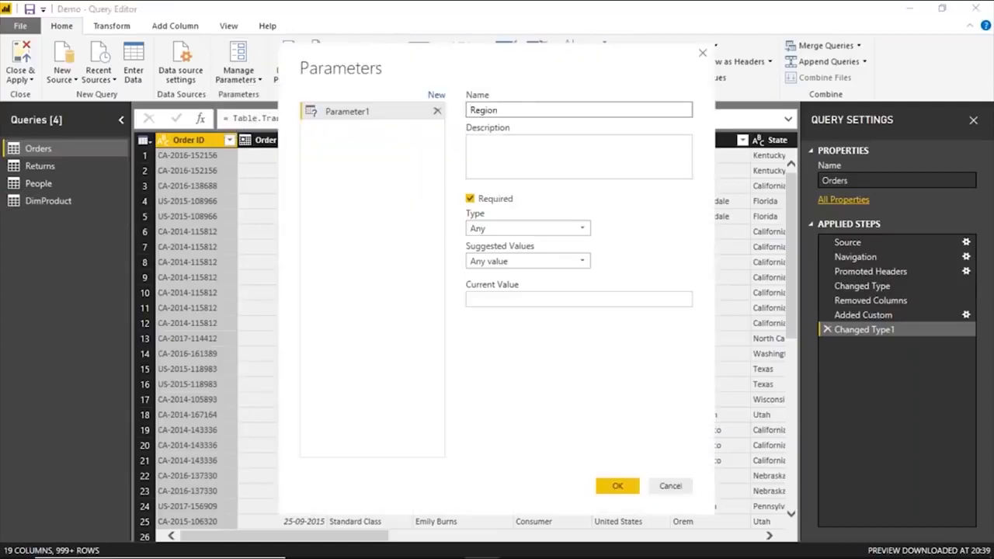
left_click(522, 227)
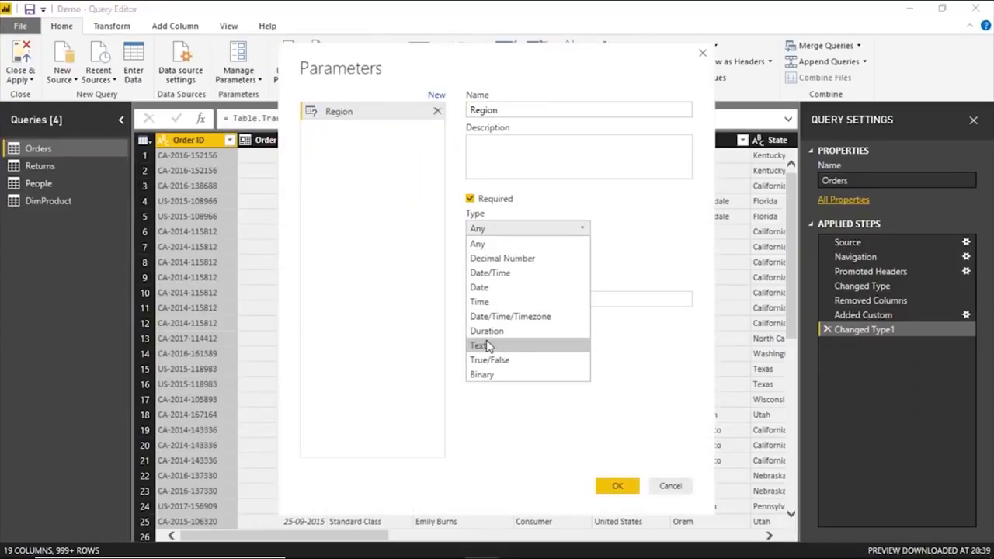
left_click(488, 346)
left_click(509, 261)
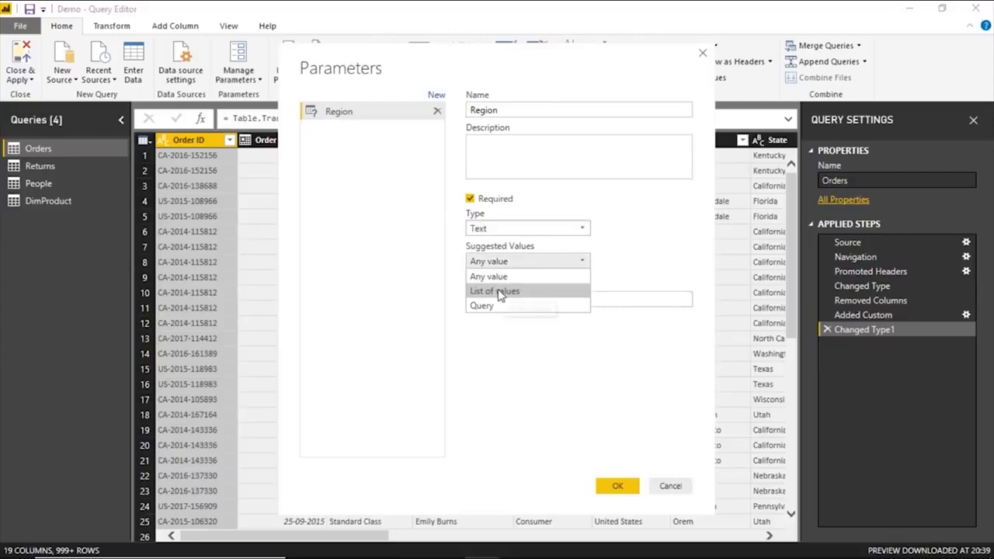
left_click(505, 293)
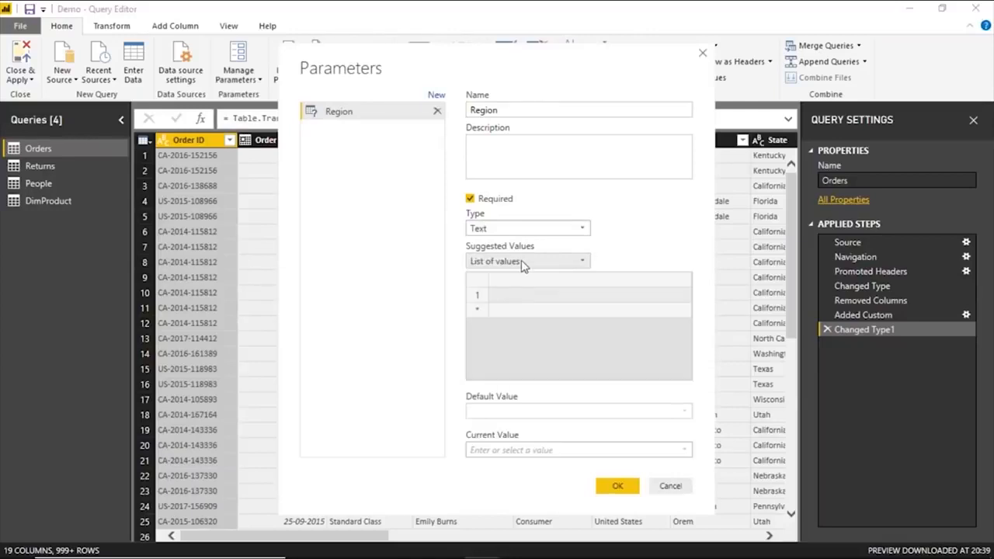
left_click(522, 262)
left_click(512, 276)
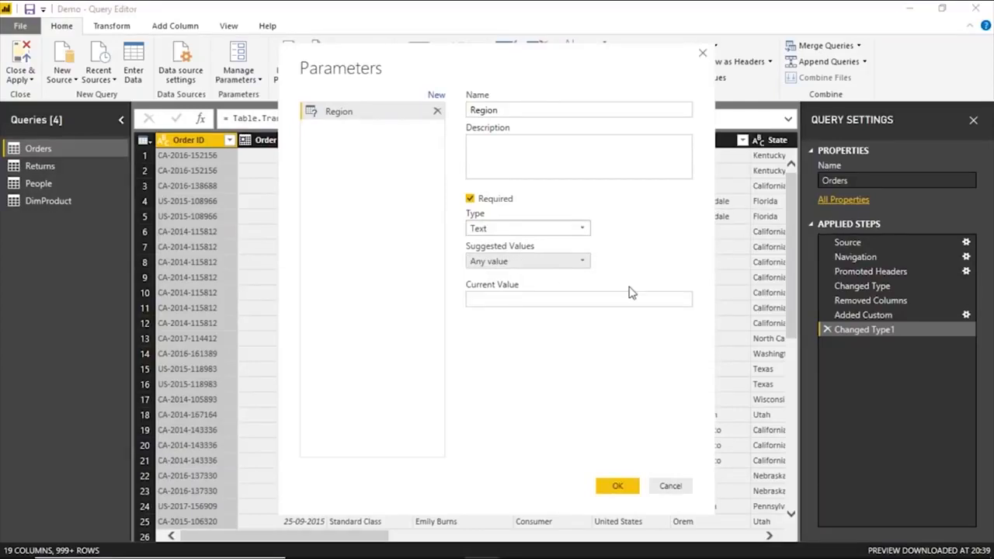
left_click(538, 262)
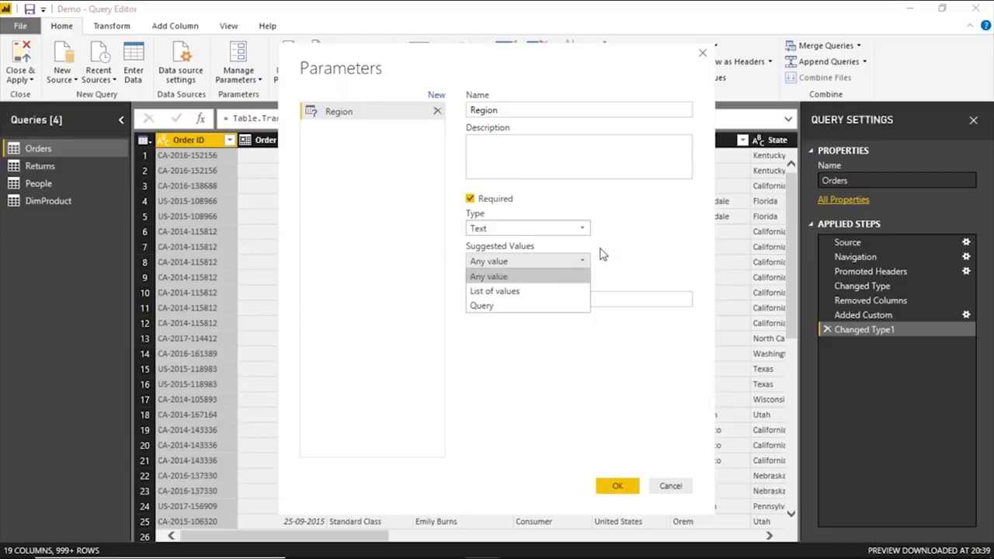
left_click(512, 277)
- Set the Region parameter's current value to Central and create the parameter
left_click(528, 296)
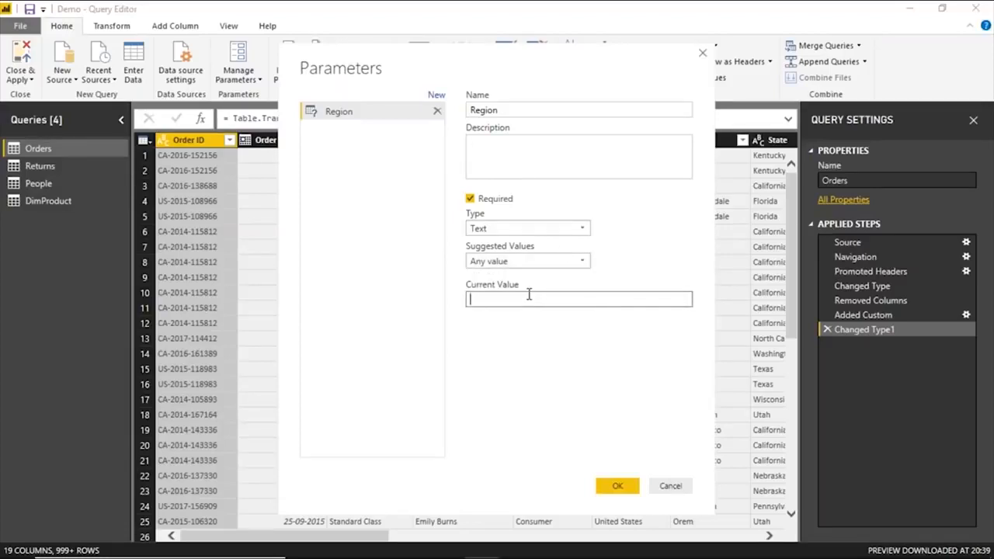
type("Central")
left_click(626, 486)
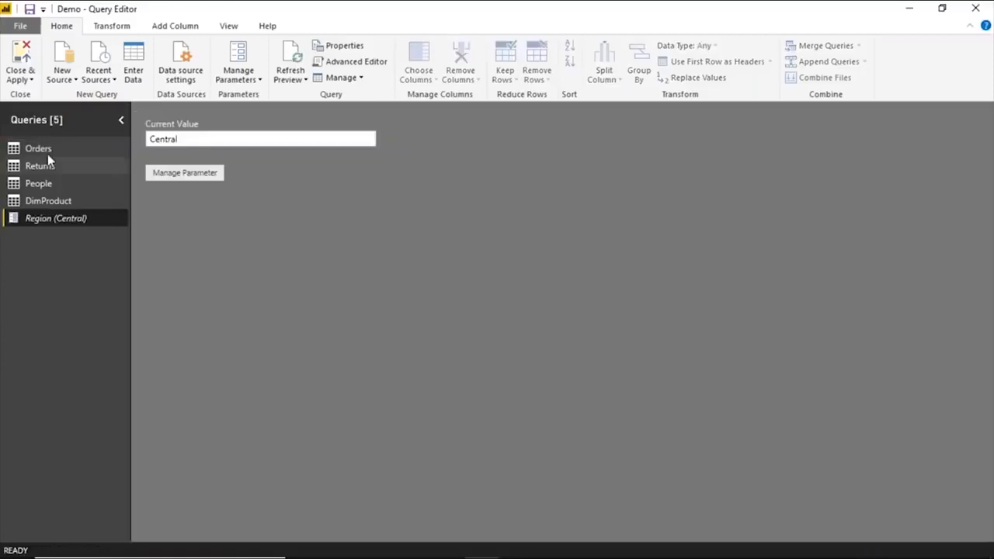
- Filter the Orders table to keep rows where the Region column equals the Region parameter
left_click(48, 149)
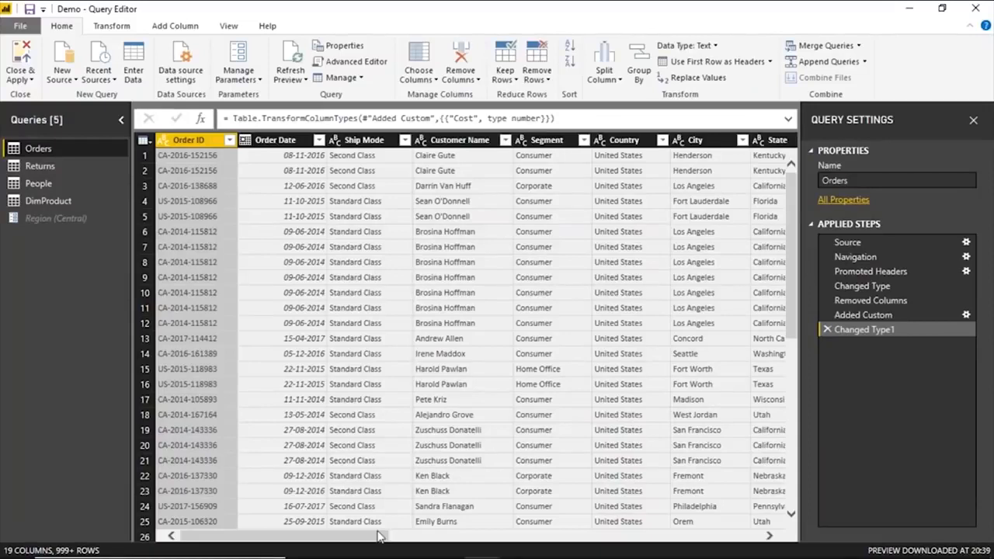
left_click_drag(380, 536, 392, 536)
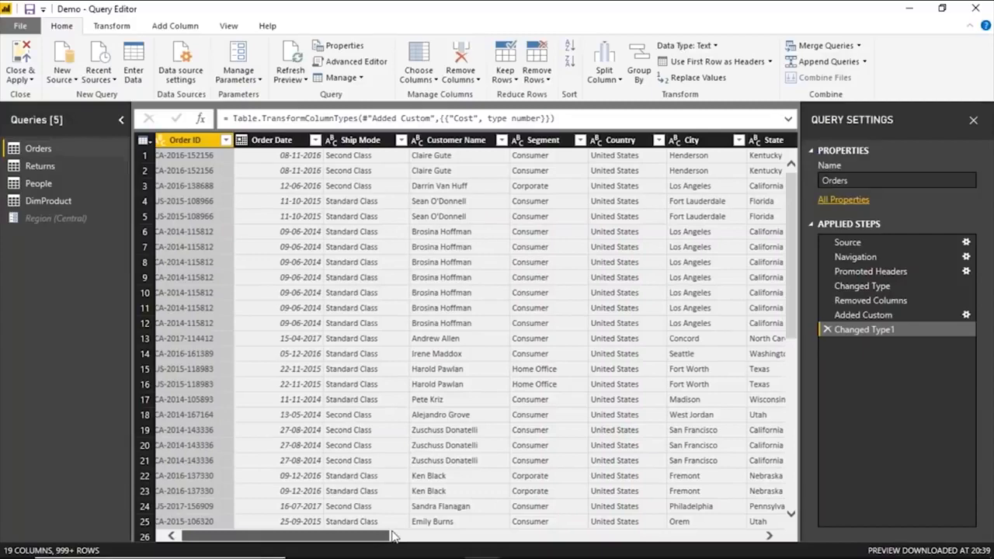
left_click_drag(392, 536, 544, 536)
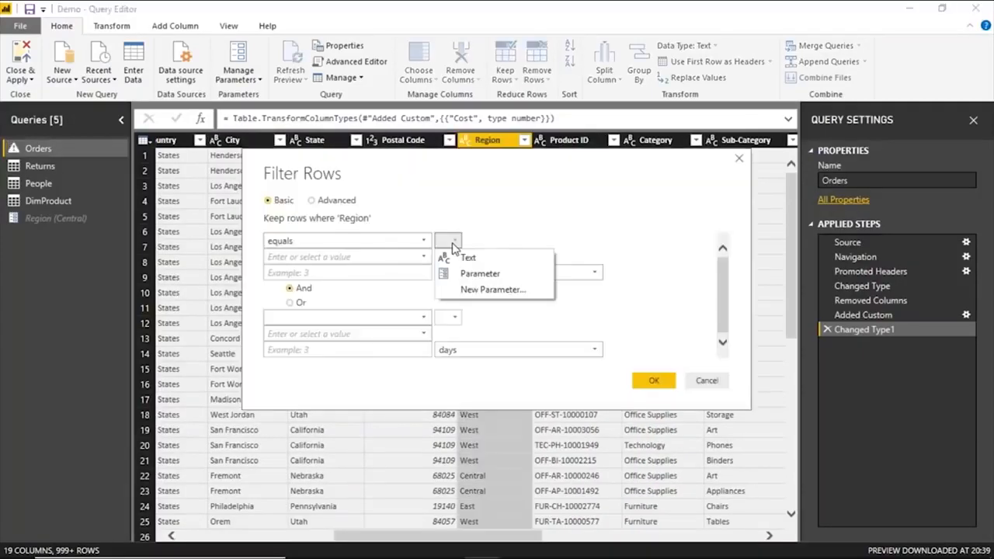
left_click(459, 257)
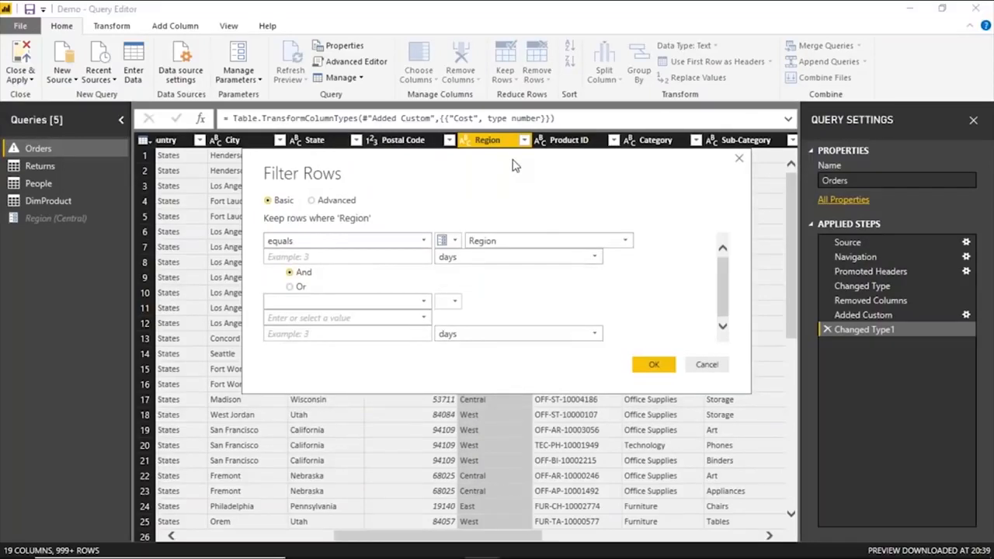
left_click_drag(513, 165, 479, 183)
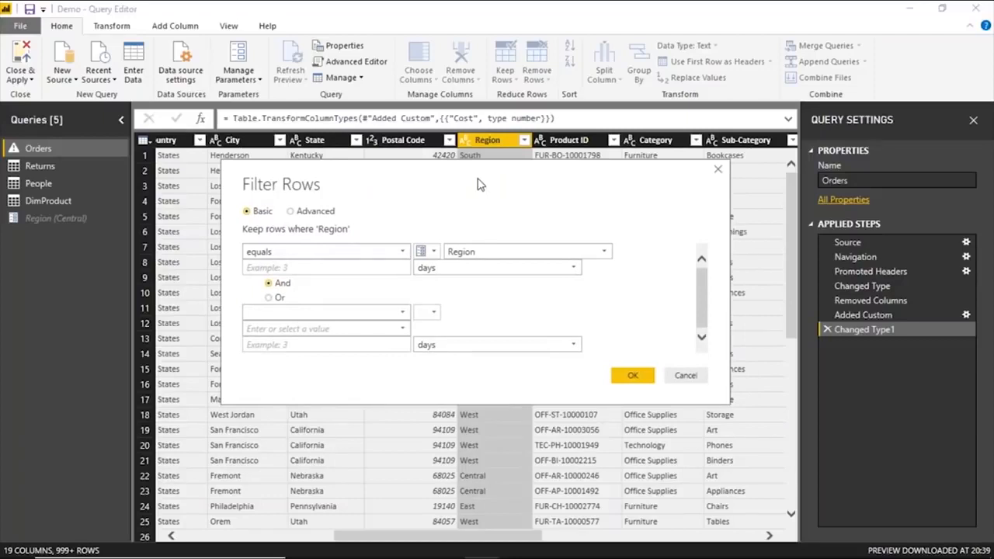
left_click_drag(479, 183, 463, 192)
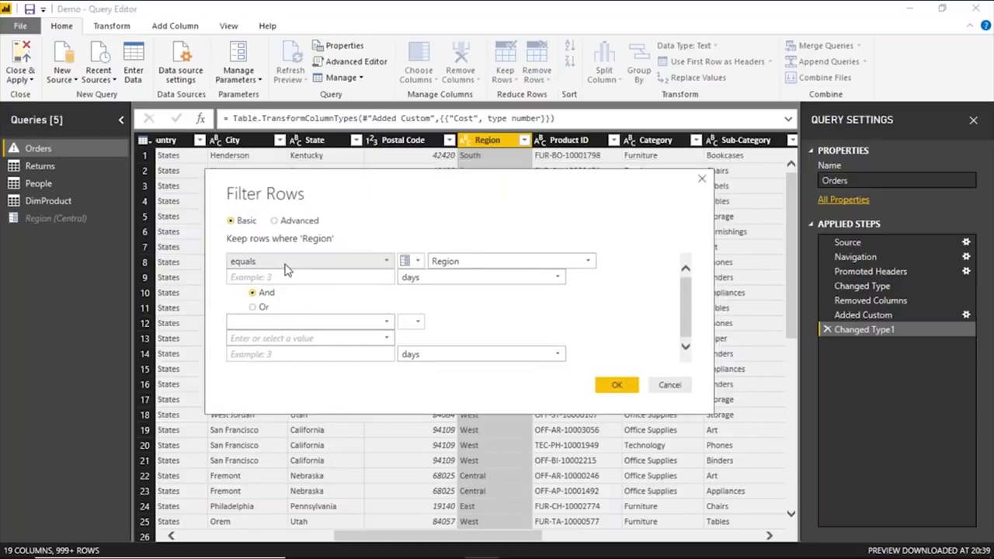
left_click(284, 262)
left_click(242, 276)
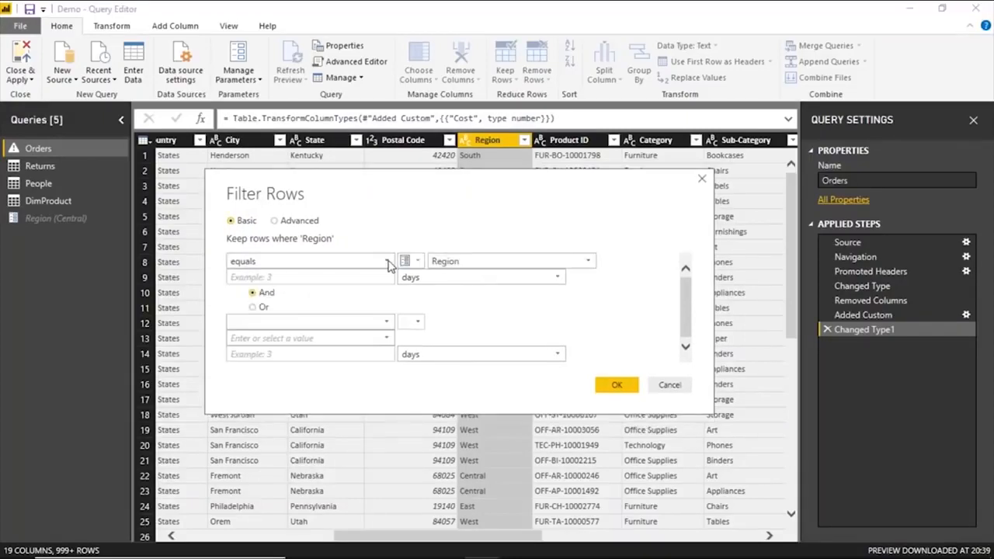
left_click(616, 386)
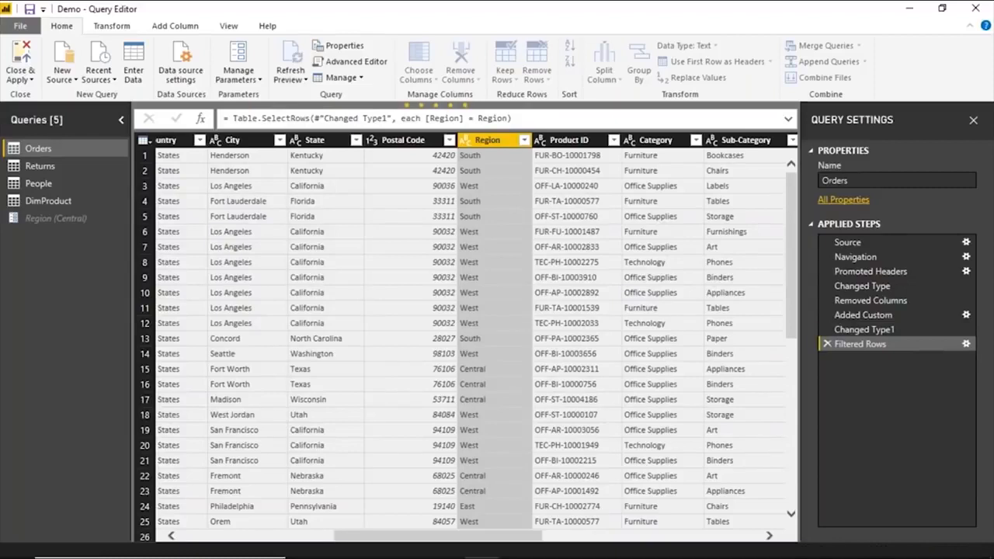
- Check the Region parameter's current value and examine the Region column of the filtered Orders table
left_click(72, 219)
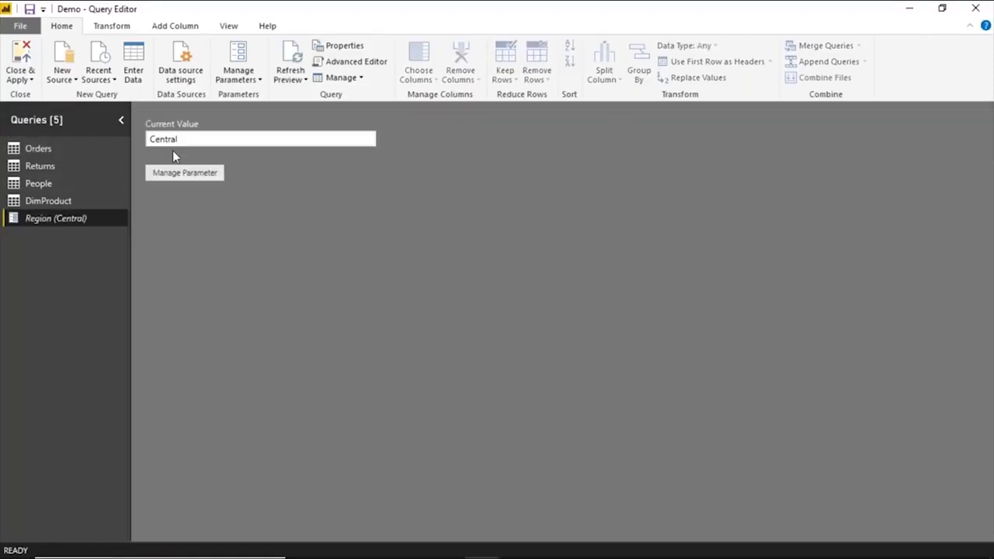
left_click(76, 146)
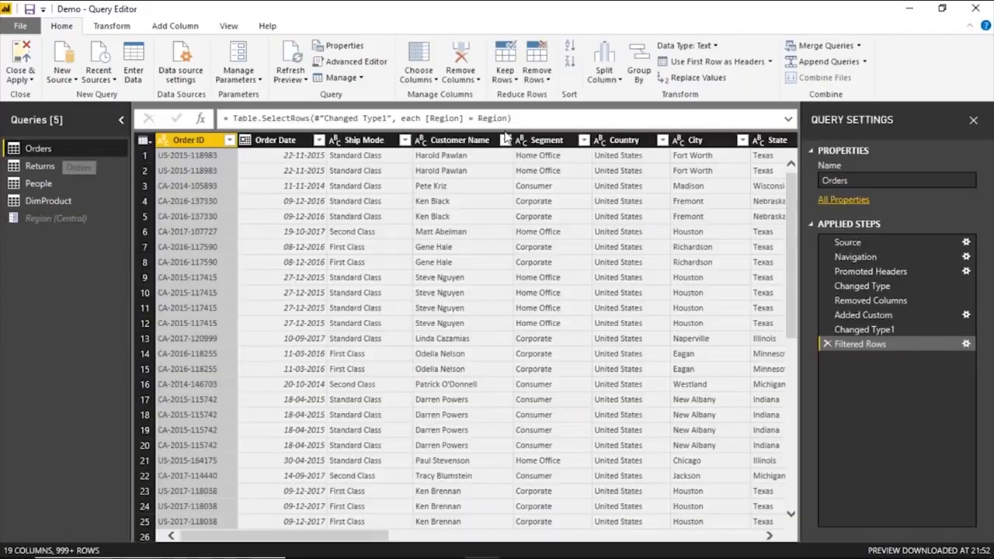
left_click_drag(357, 535, 416, 533)
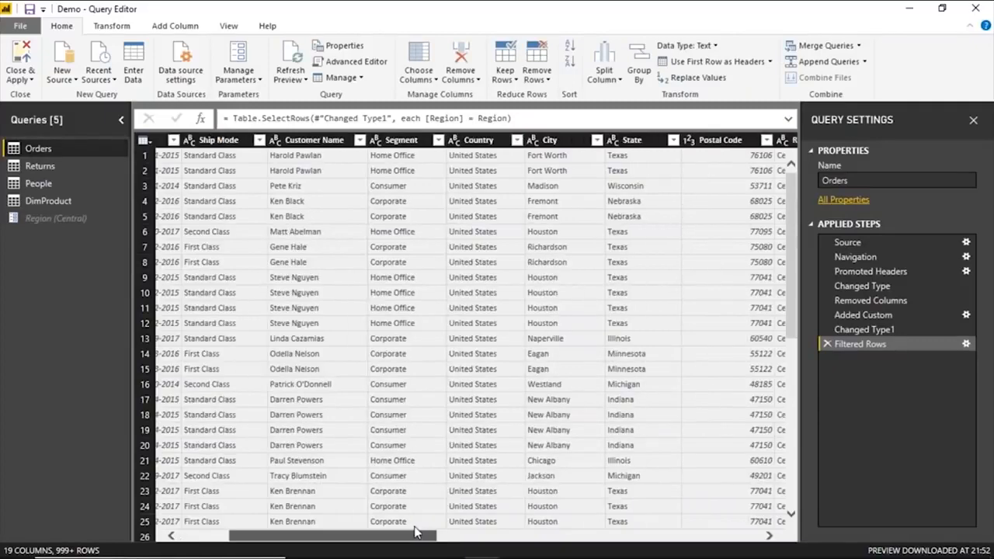
left_click_drag(415, 533, 509, 533)
- Set the Region parameter's value to East and review the filtered Orders rows
left_click(238, 74)
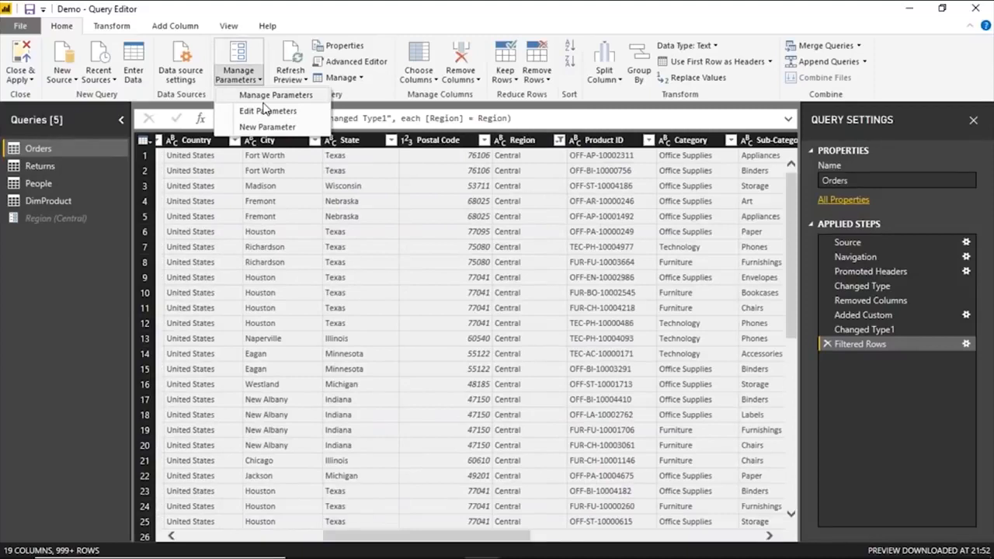
left_click(267, 111)
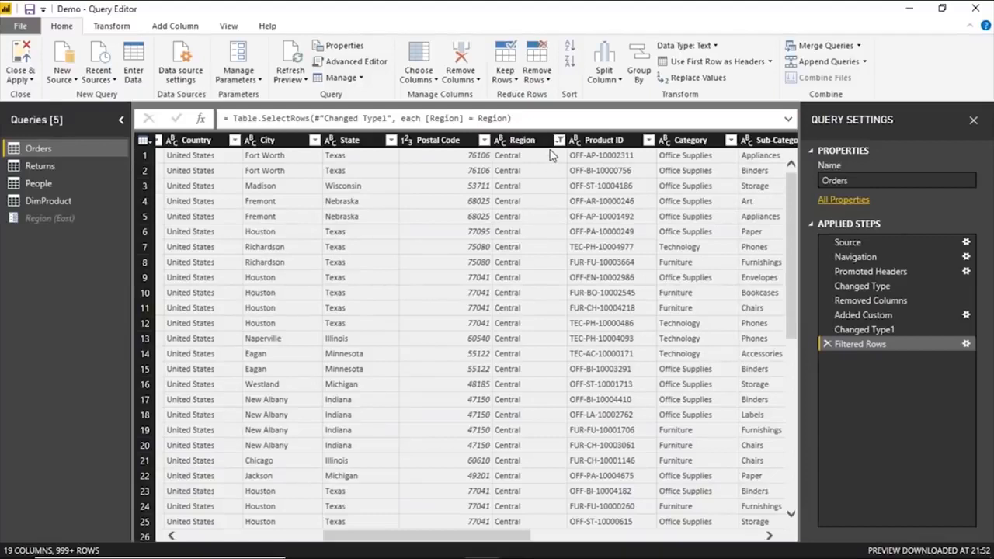
left_click(203, 186)
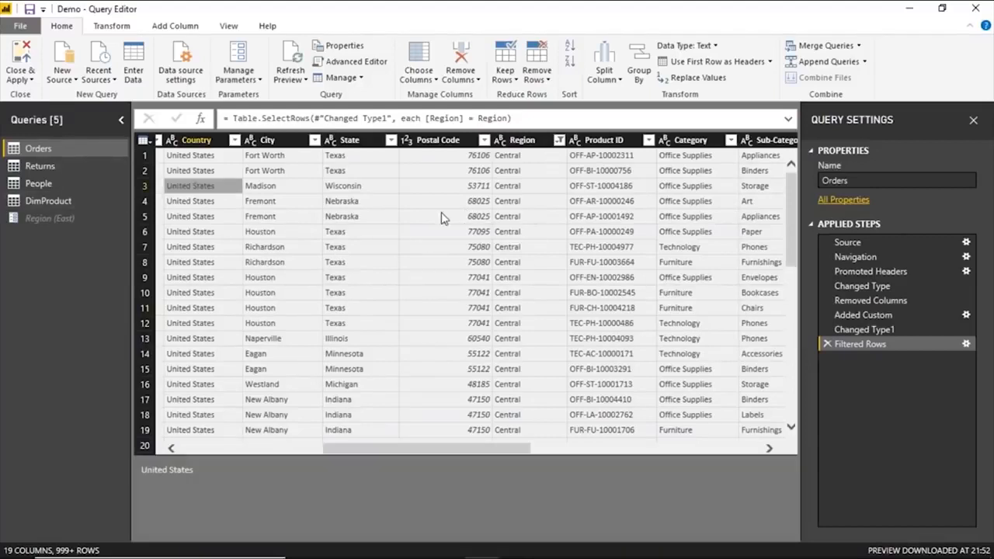
scroll(435, 219, "down", 10)
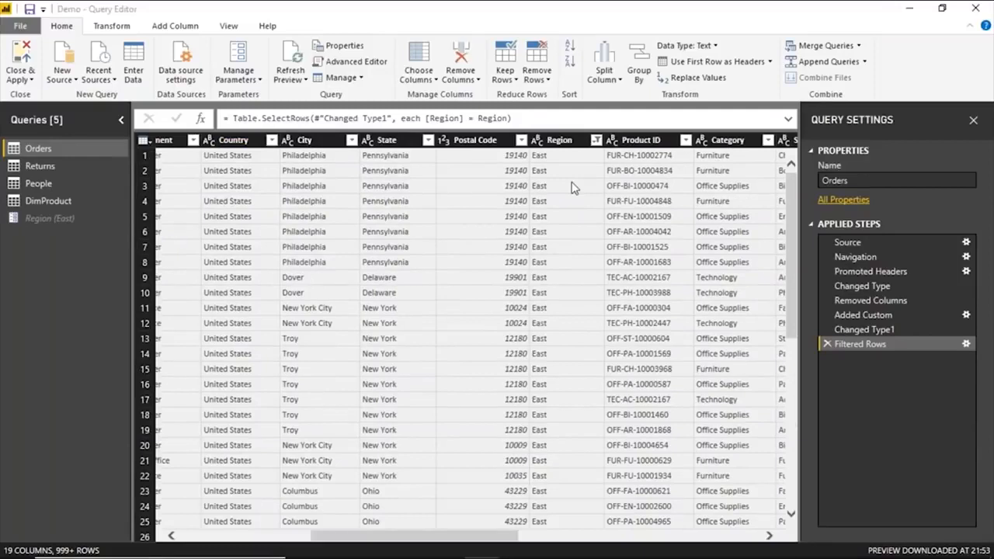
- Set the Region parameter's current value to West in its own query view
left_click(77, 221)
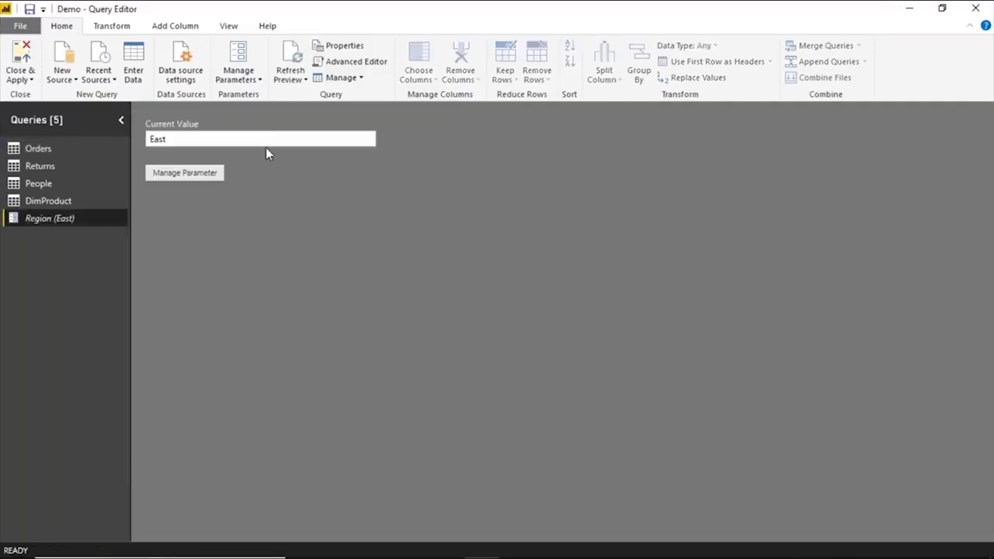
left_click(39, 149)
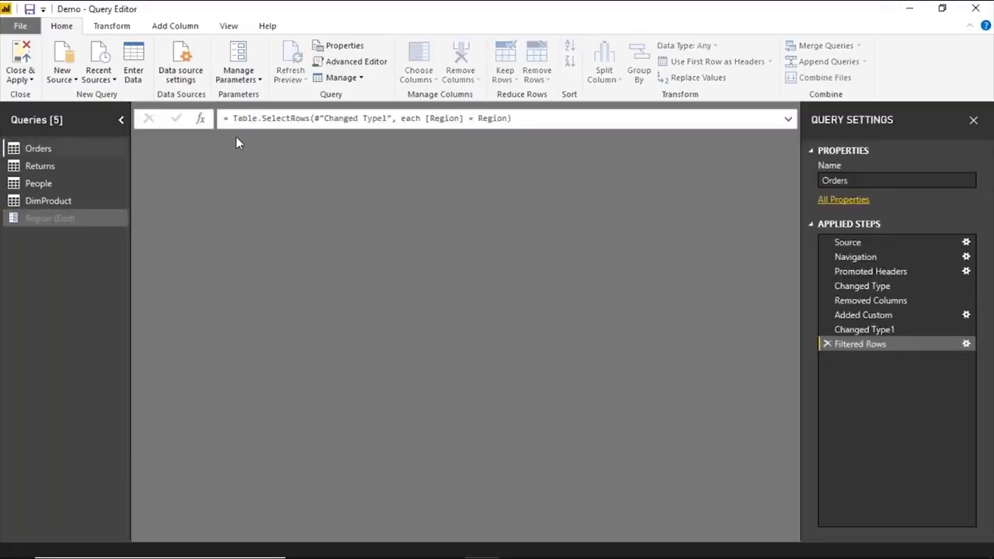
left_click_drag(230, 138, 133, 141)
type("West")
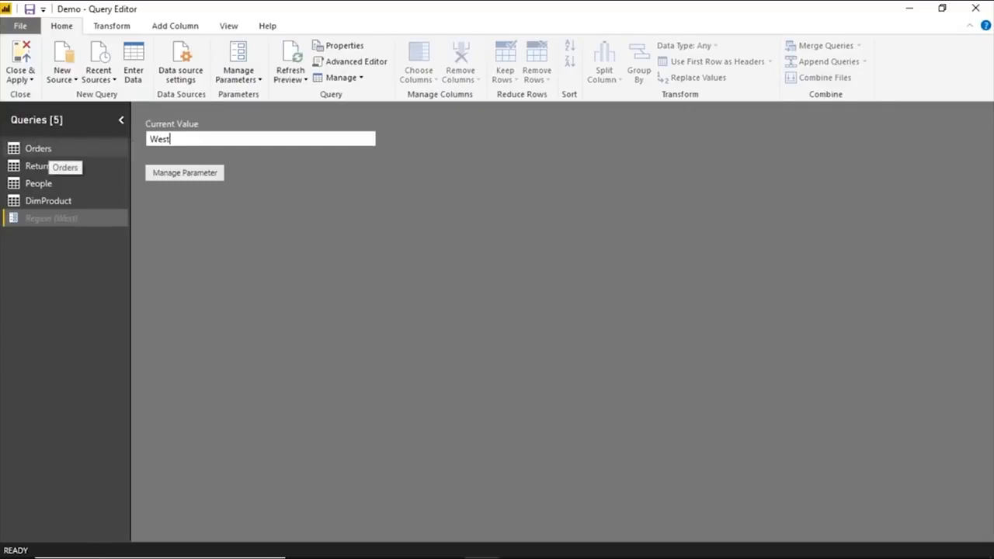
- Examine the Region column of the Orders table with the West parameter value applied
left_click(38, 147)
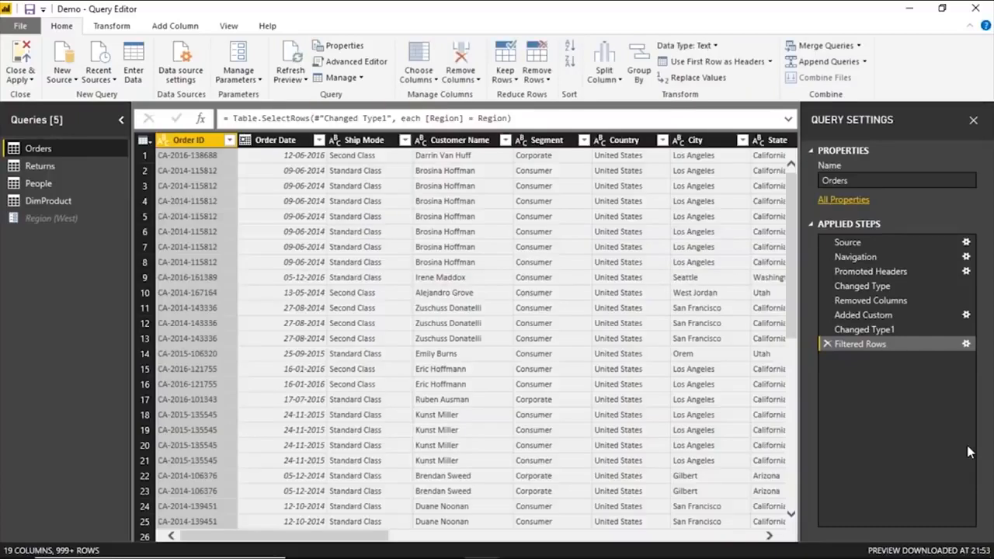
left_click_drag(313, 537, 375, 542)
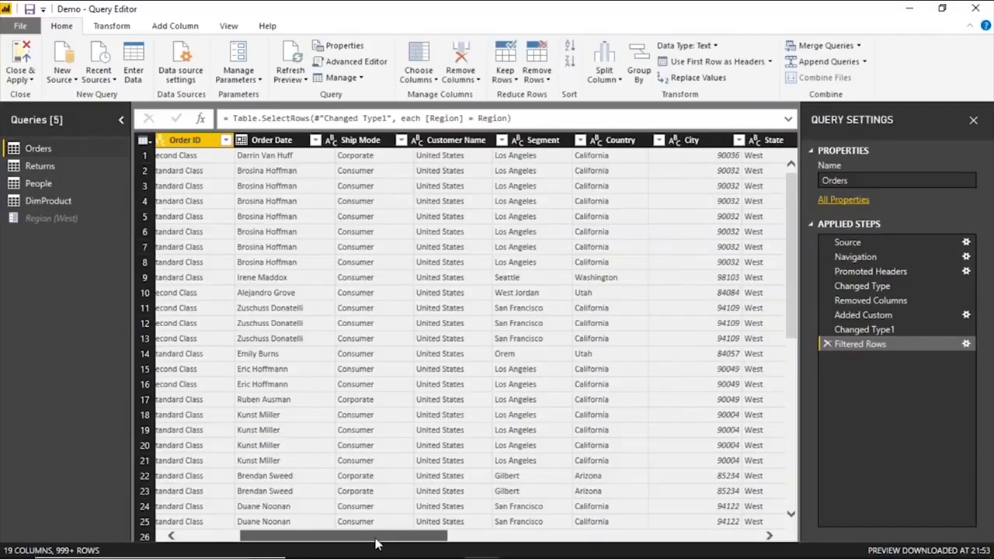
left_click_drag(376, 543, 442, 543)
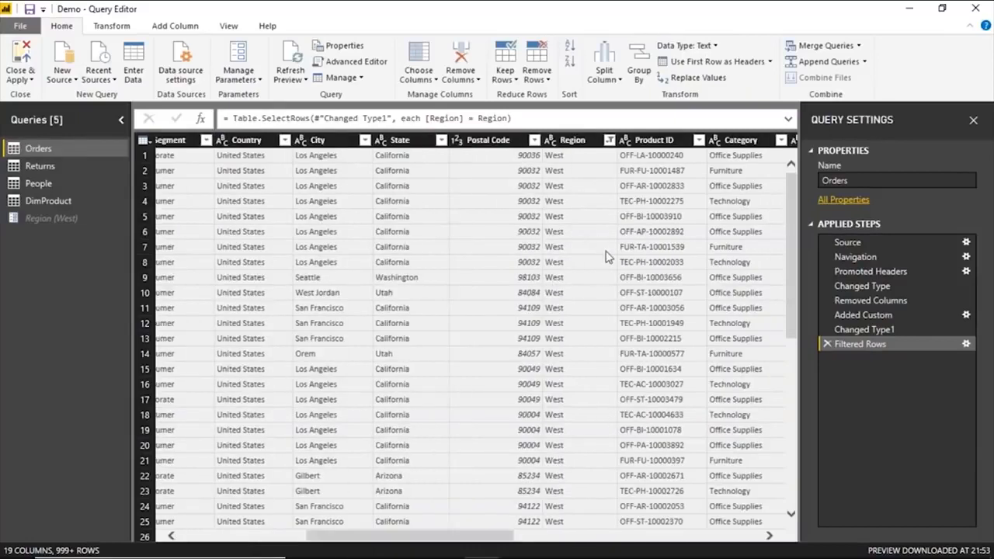
- Open the query parameters for editing to look at the Region parameter's value
left_click(242, 81)
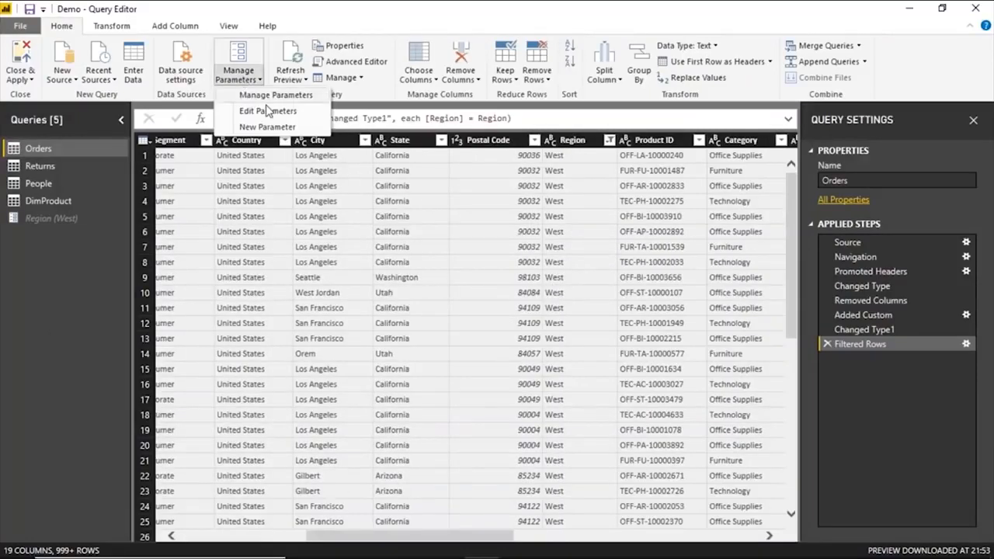
left_click(268, 111)
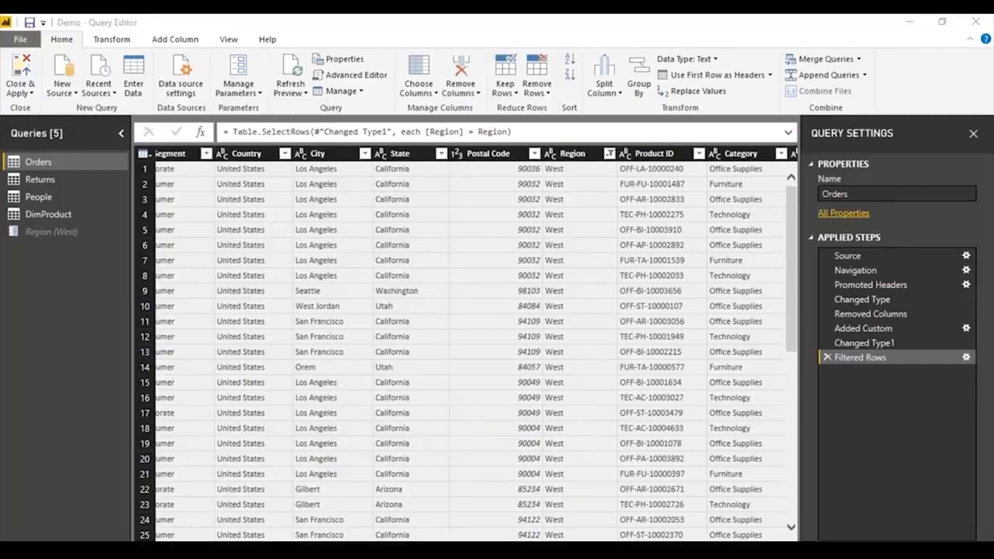
left_click(434, 492)
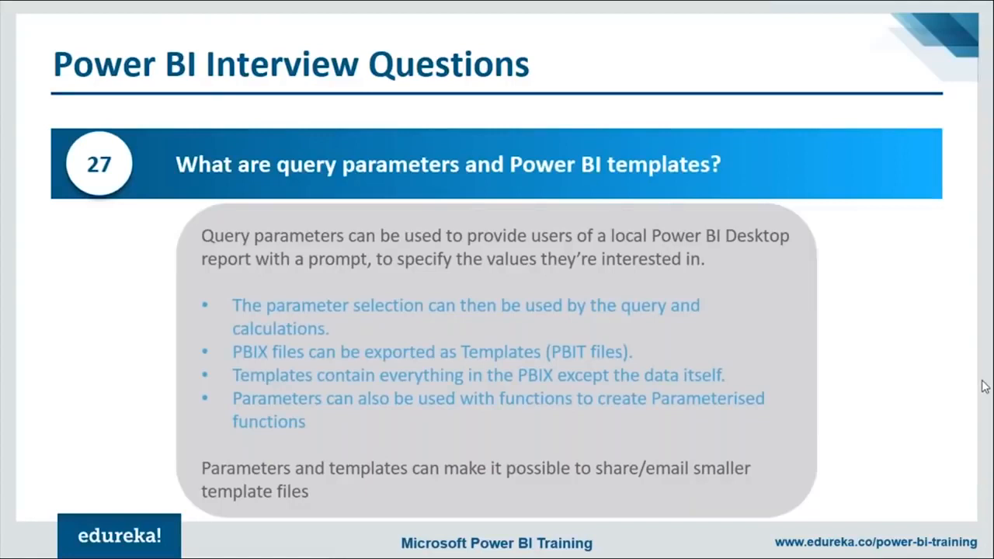
key("alt+Tab")
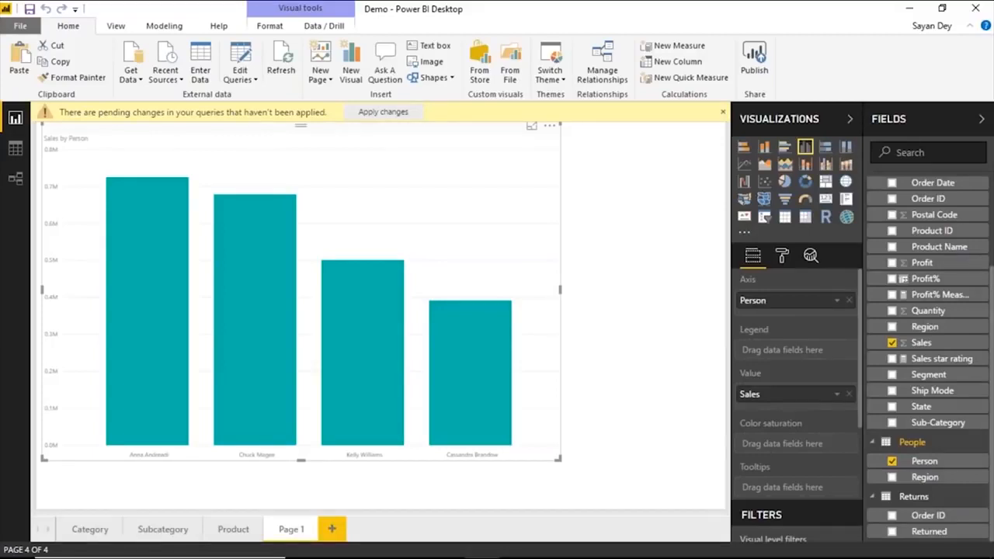
key("alt+Tab")
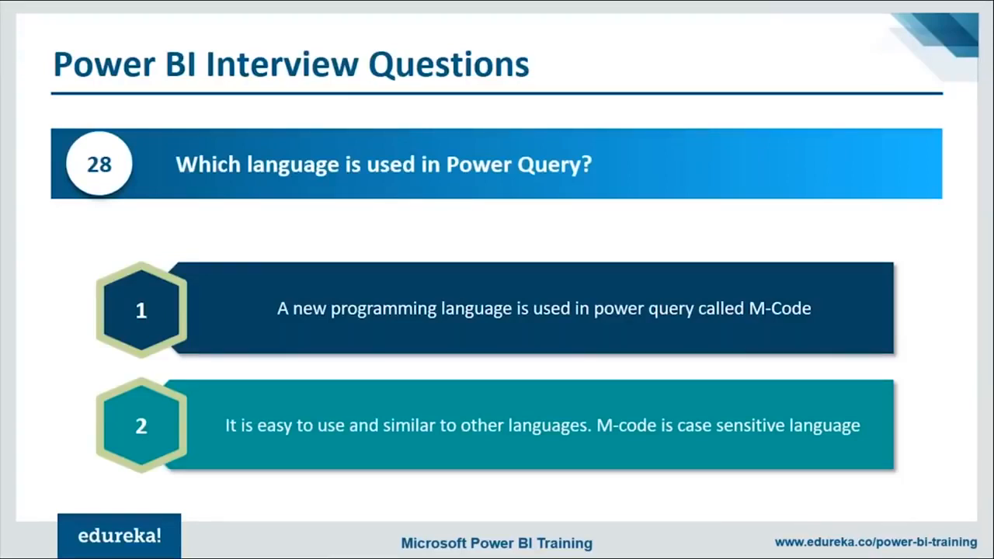
key("Right")
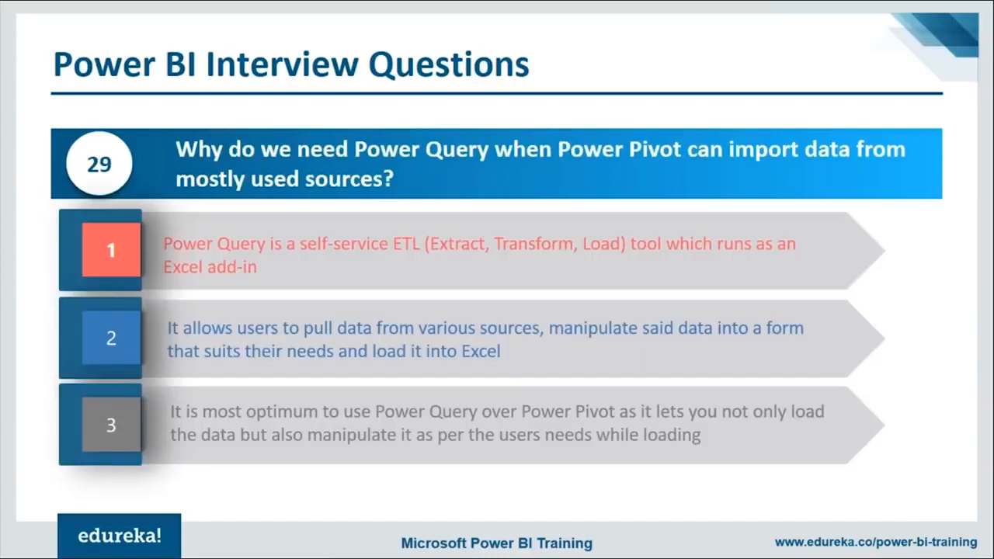
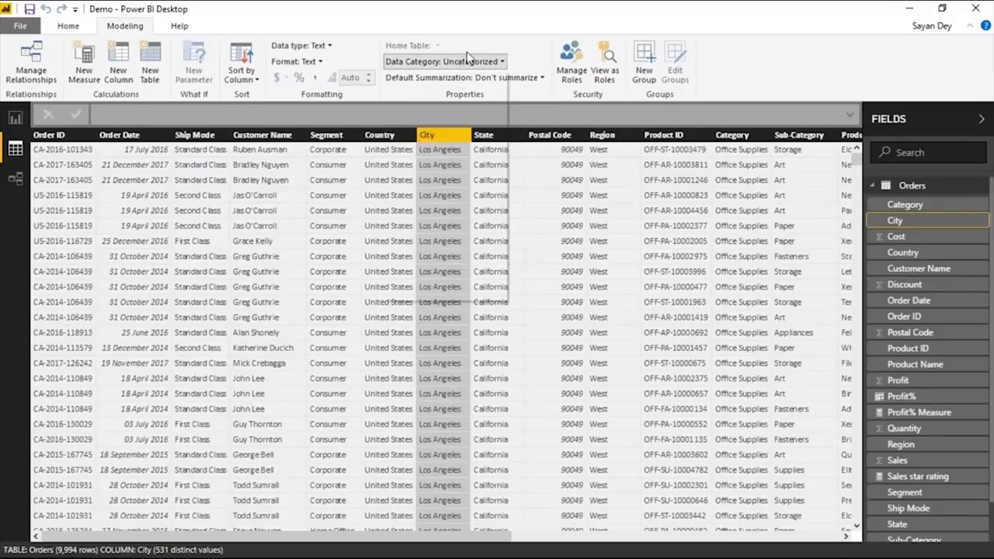
- Set the data category of the Orders table's City field to City
left_click(479, 61)
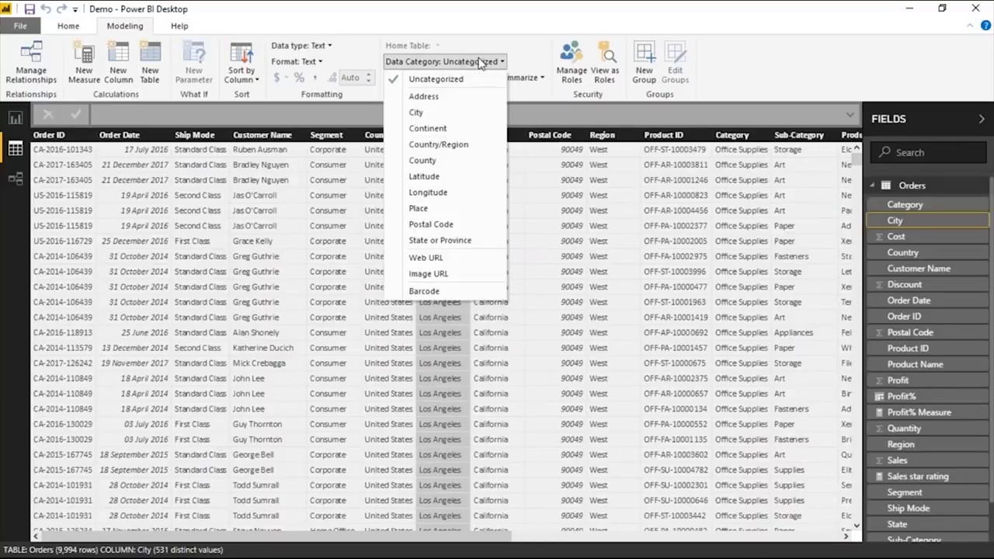
left_click(417, 112)
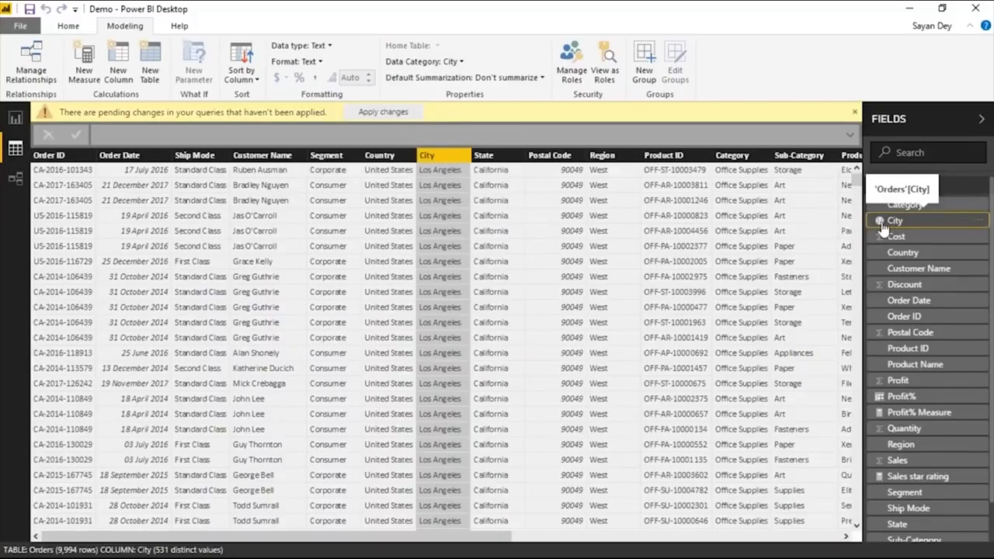
left_click(449, 66)
left_click(510, 40)
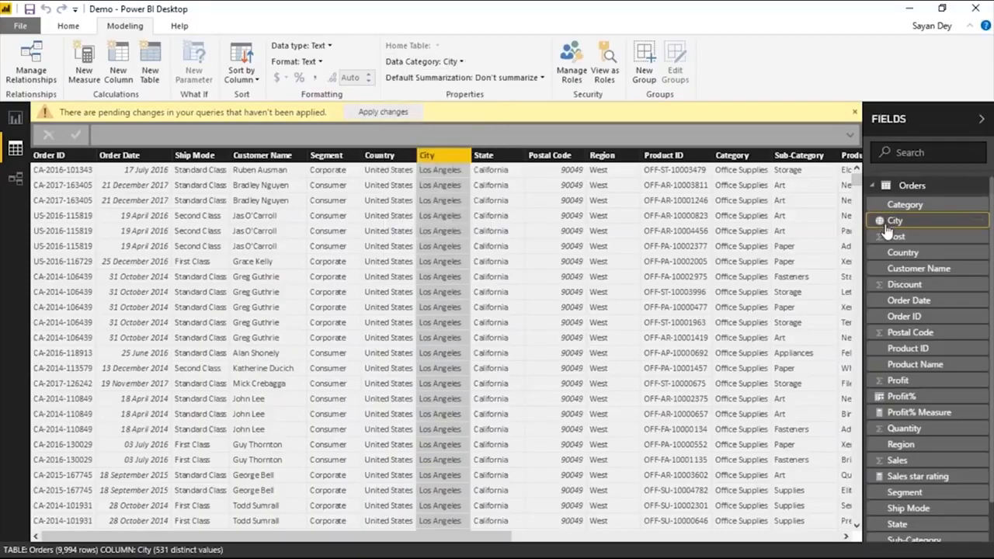
- Set the data category of the Orders table's Country field to Country/Region
left_click(901, 257)
left_click(458, 61)
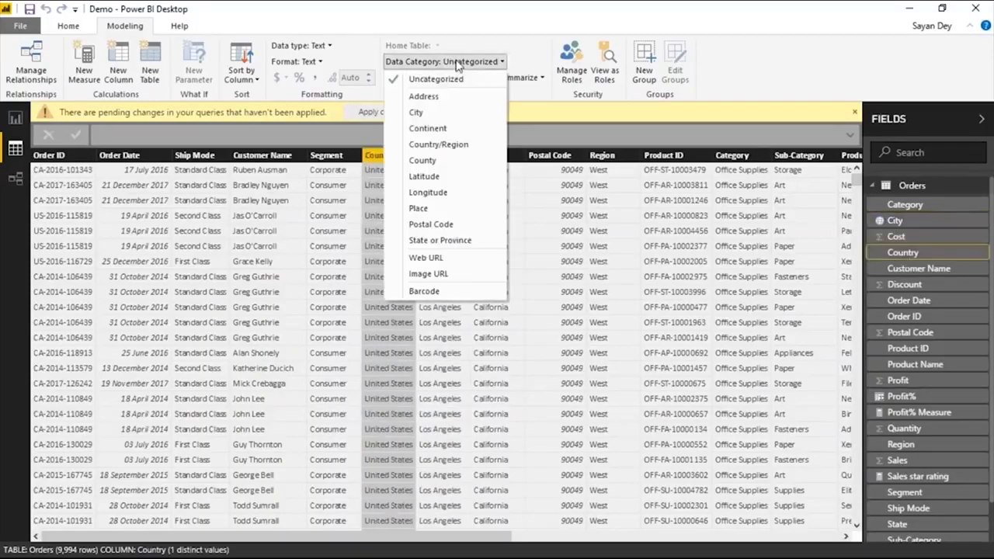
left_click(439, 145)
- Set the Postal Code field's default summarization to Don't summarize and its data category to Postal Code
left_click(910, 334)
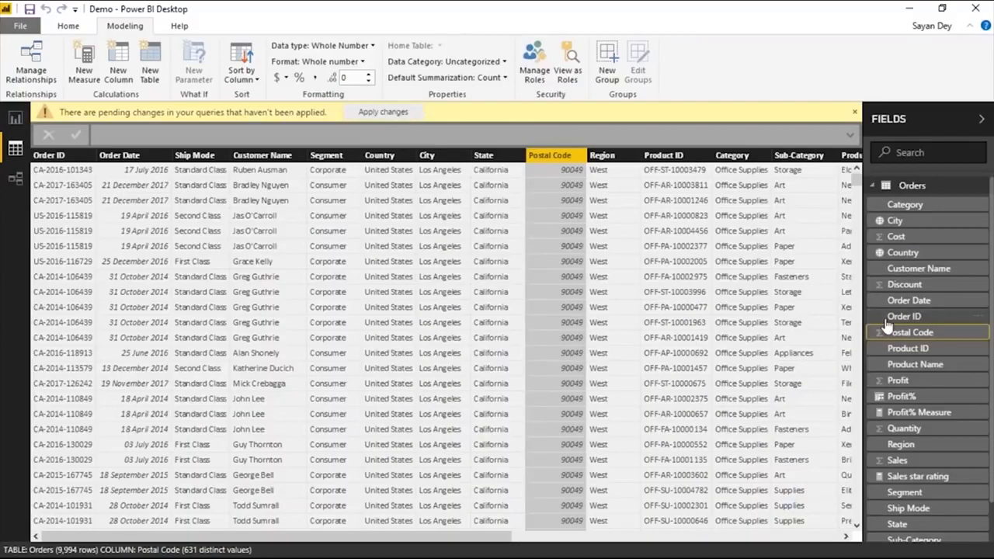
left_click(466, 77)
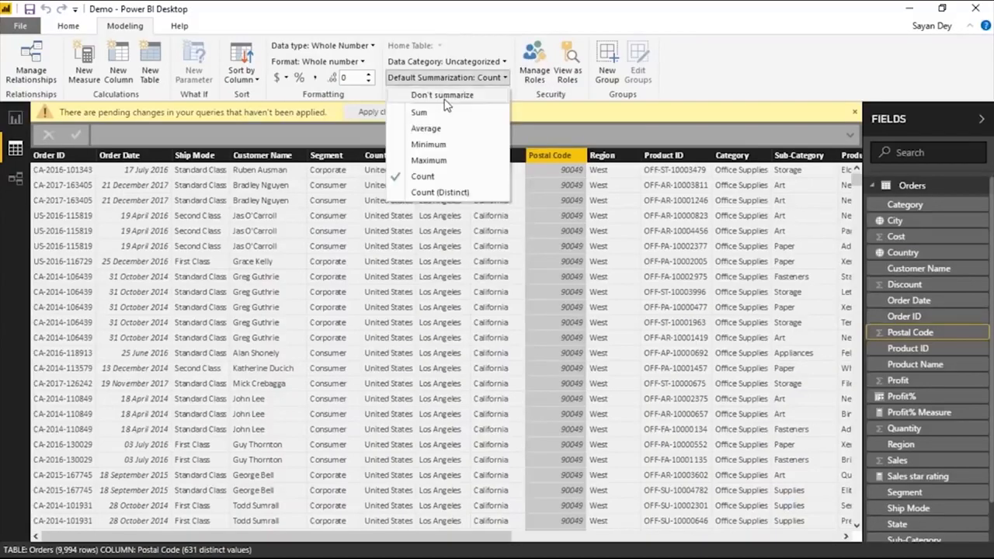
left_click(439, 94)
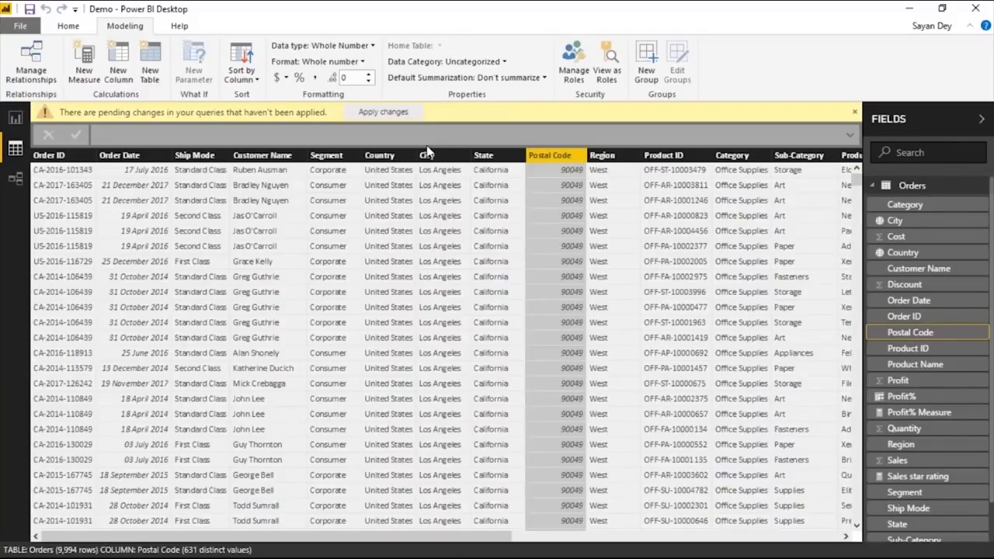
left_click(466, 68)
left_click(439, 225)
- Set the data category of the Orders table's State field to State or Province
scroll(917, 479, "down", 1)
scroll(917, 478, "down", 2)
left_click(905, 481)
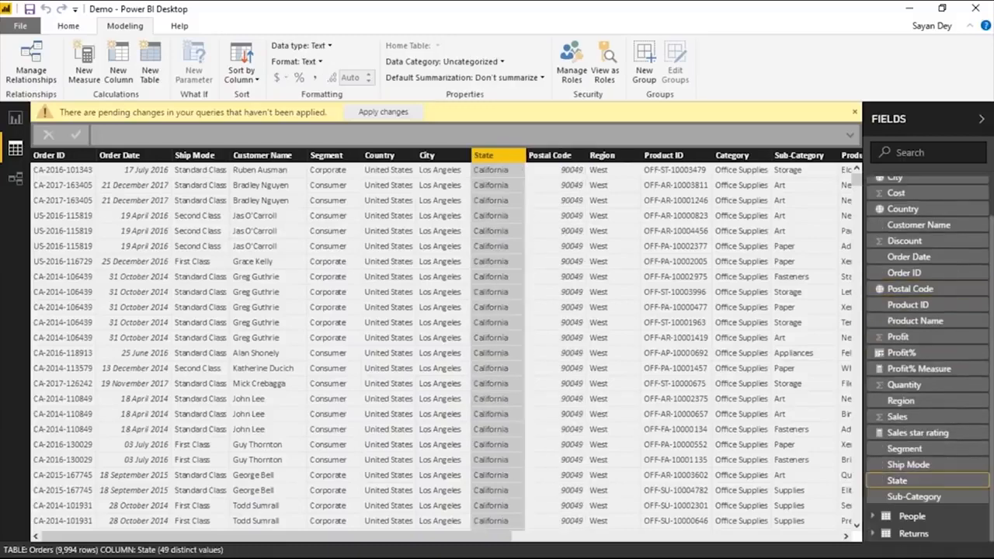
left_click(466, 62)
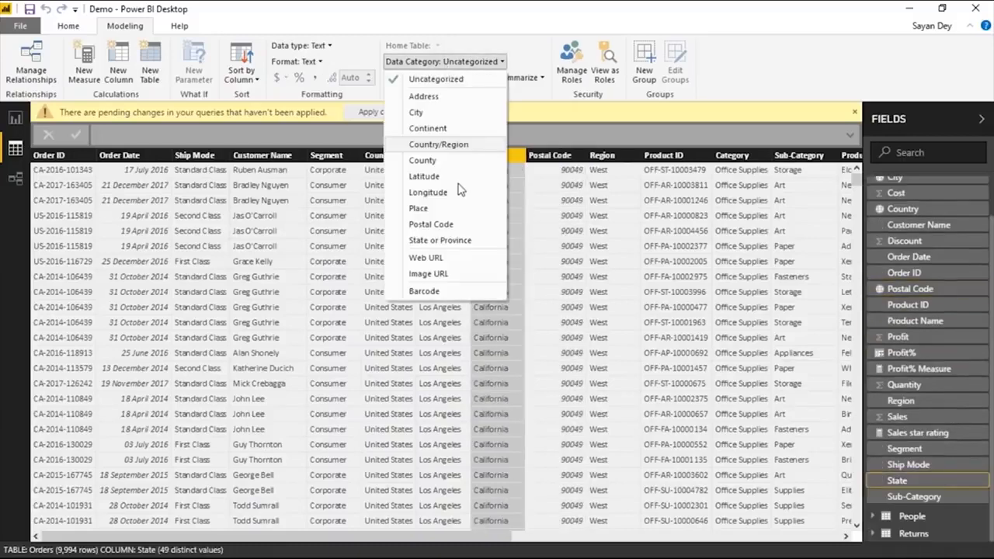
left_click(436, 240)
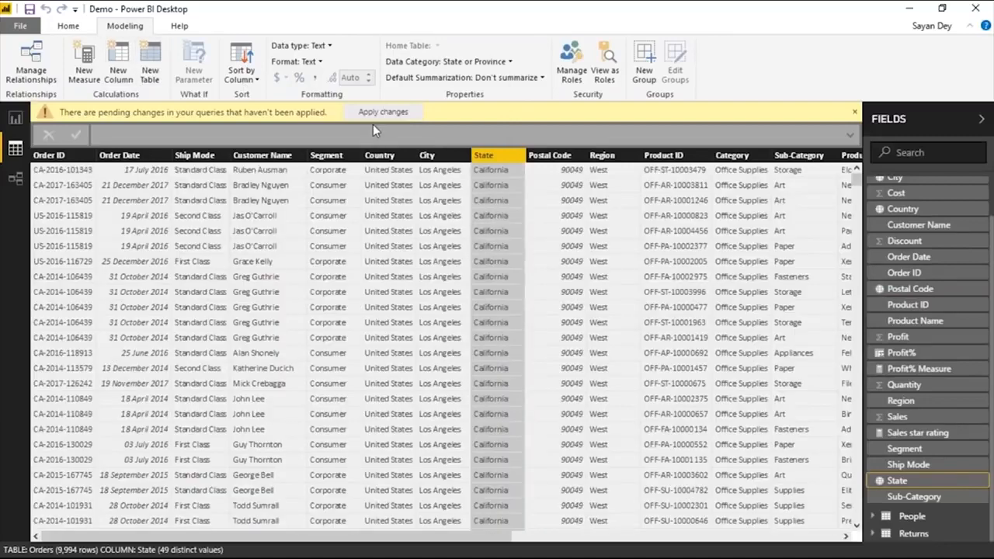
- Return to the report's Page 1 and open the options for additional visuals
left_click(17, 120)
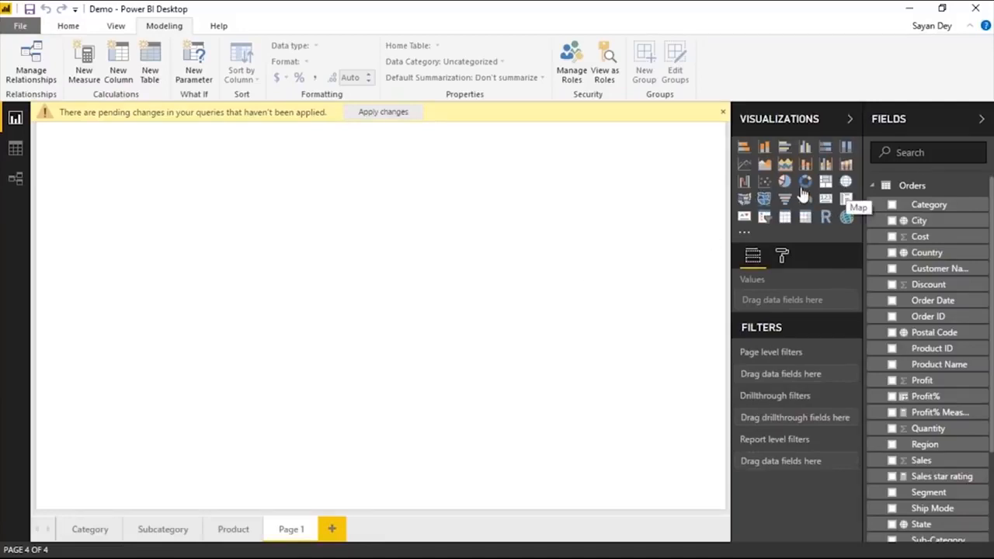
left_click(745, 235)
left_click(817, 252)
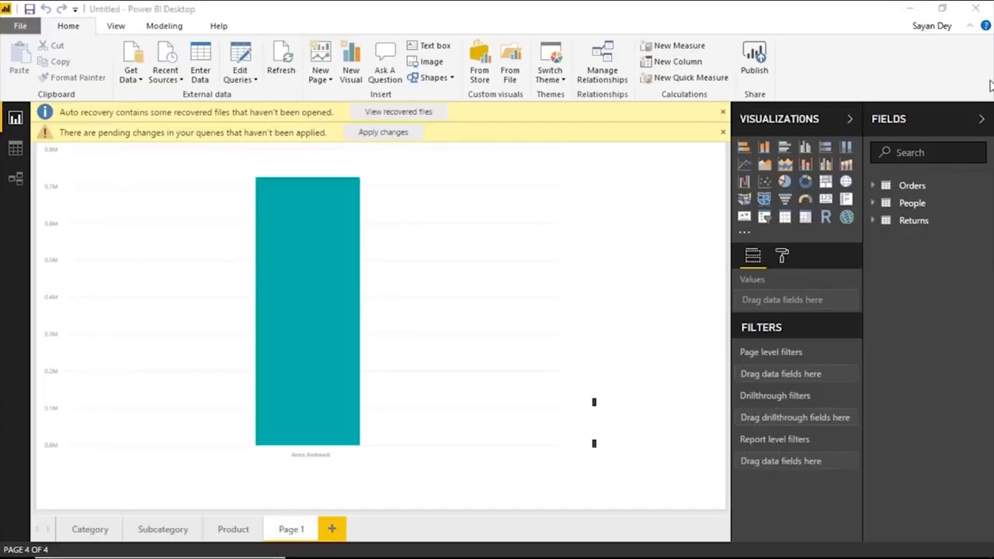
- Dismiss the notification bars and set the data category of the Orders City column to City in the data view
left_click(722, 113)
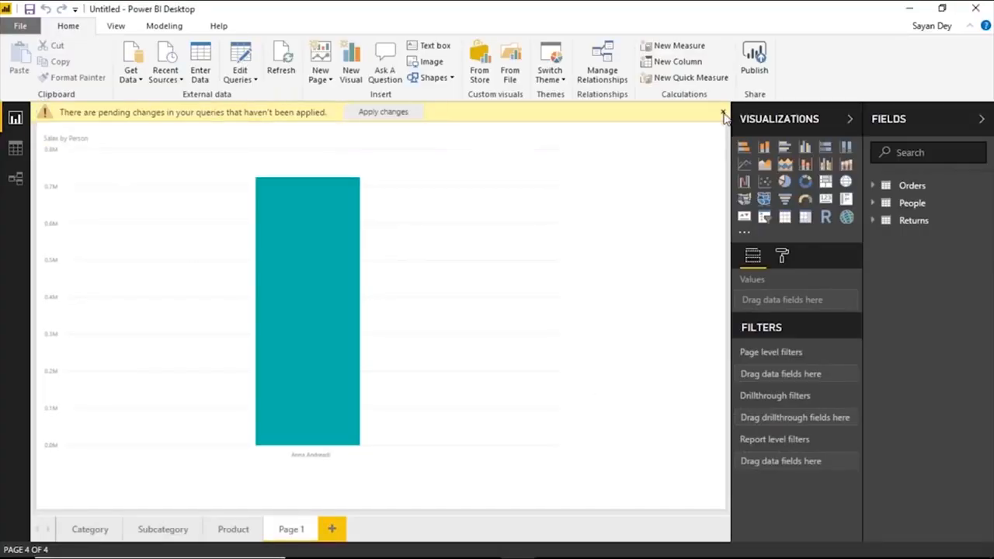
left_click(722, 113)
left_click(16, 149)
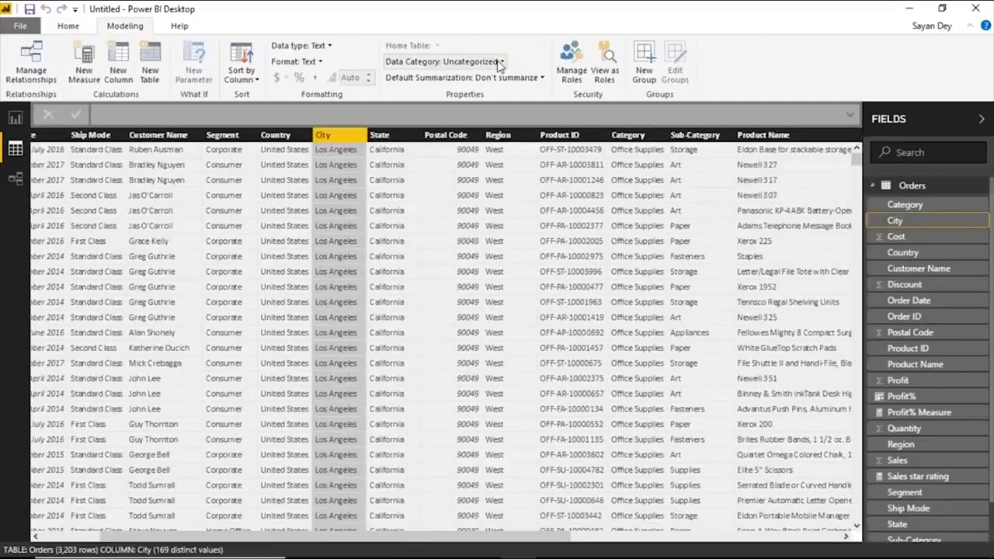
left_click(444, 61)
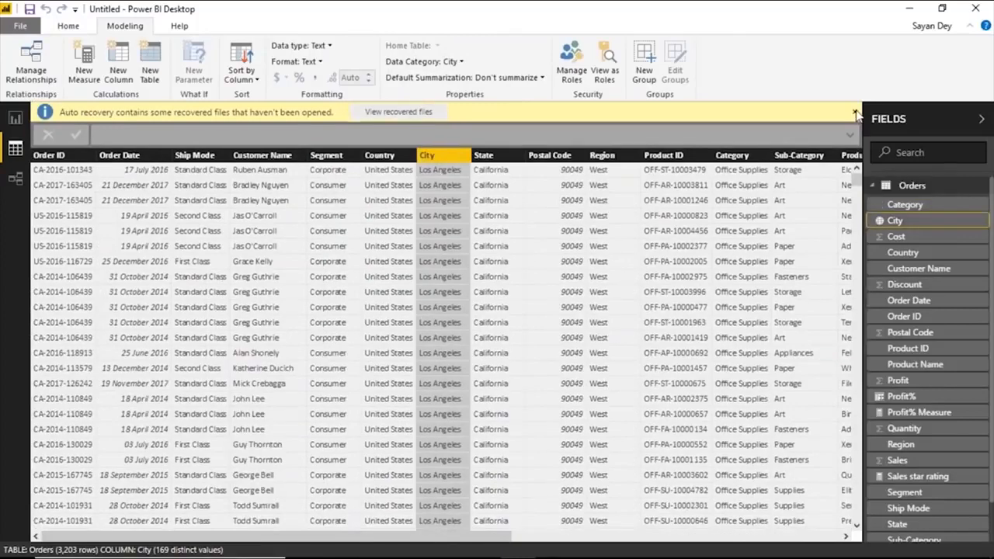
- Categorize the State column as State or Province and the Postal Code column as Postal Code
left_click(440, 246)
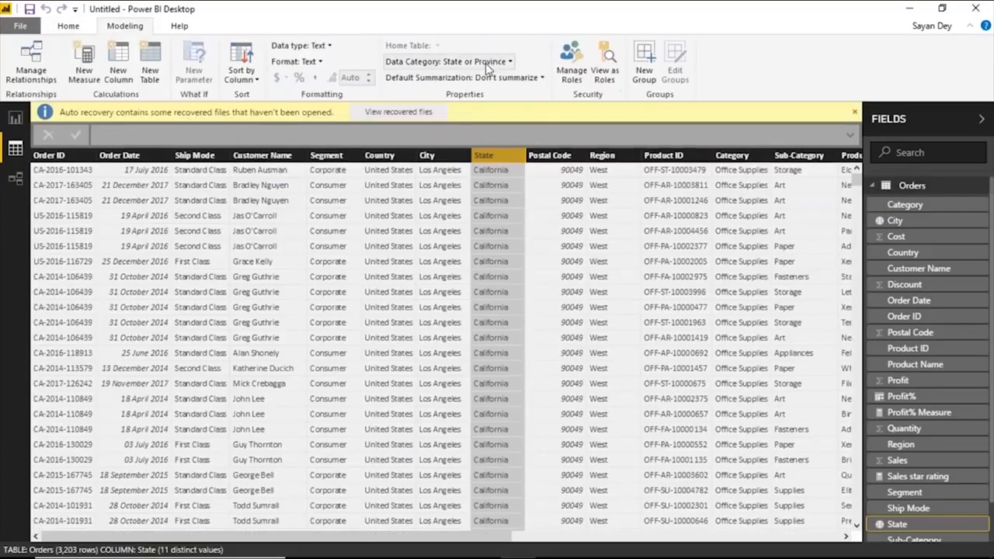
left_click(553, 158)
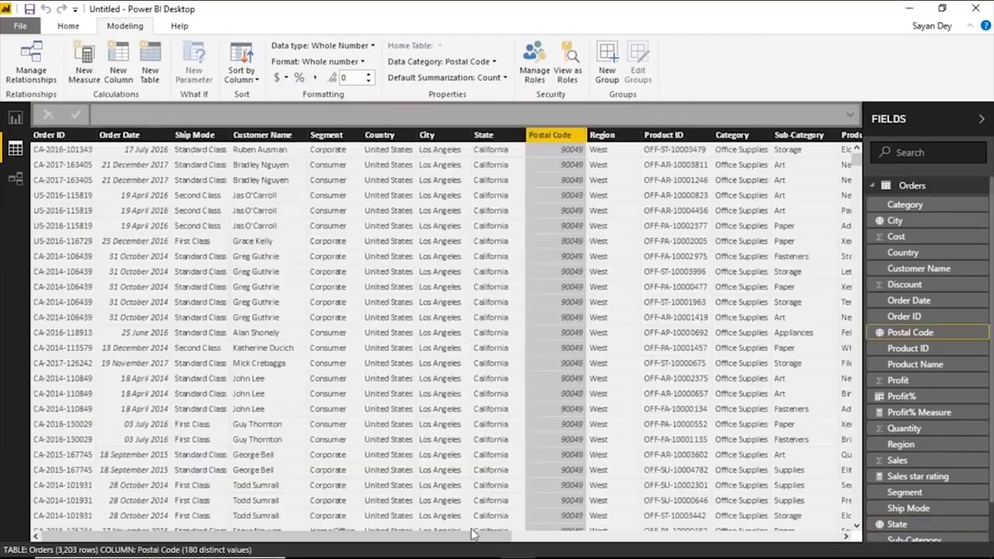
- Set the Country column's data category to Country/Region and dismiss the auto-recovery notification
left_click(396, 137)
left_click(443, 61)
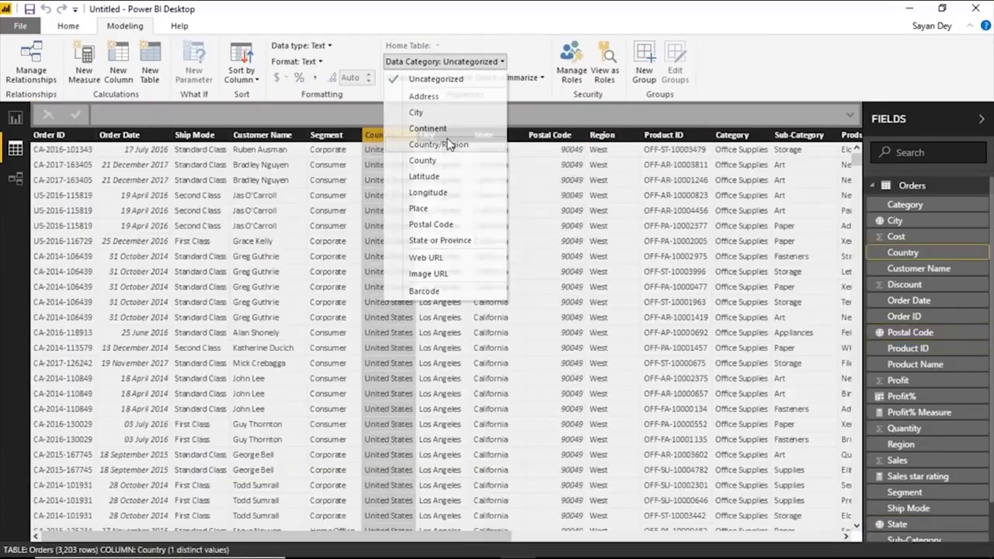
left_click(448, 142)
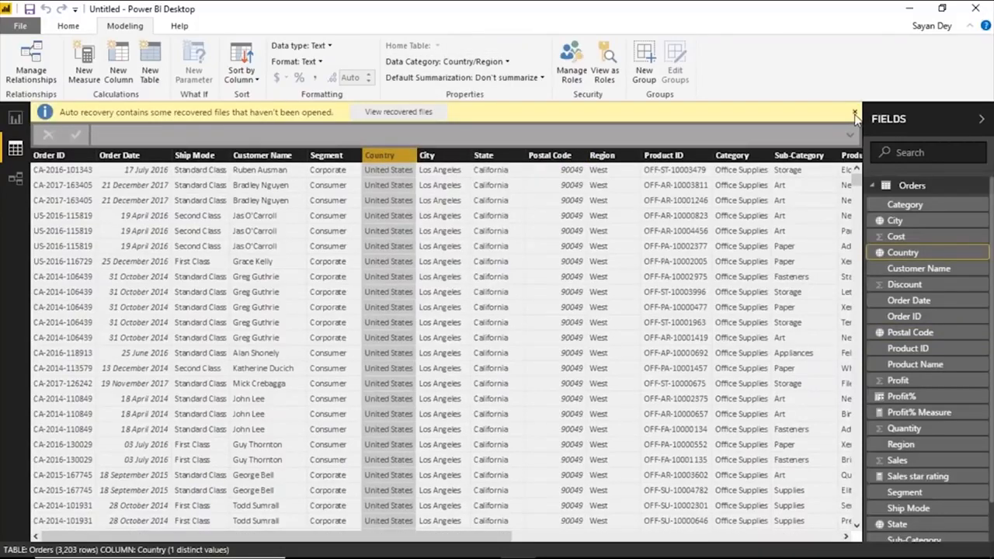
left_click(855, 114)
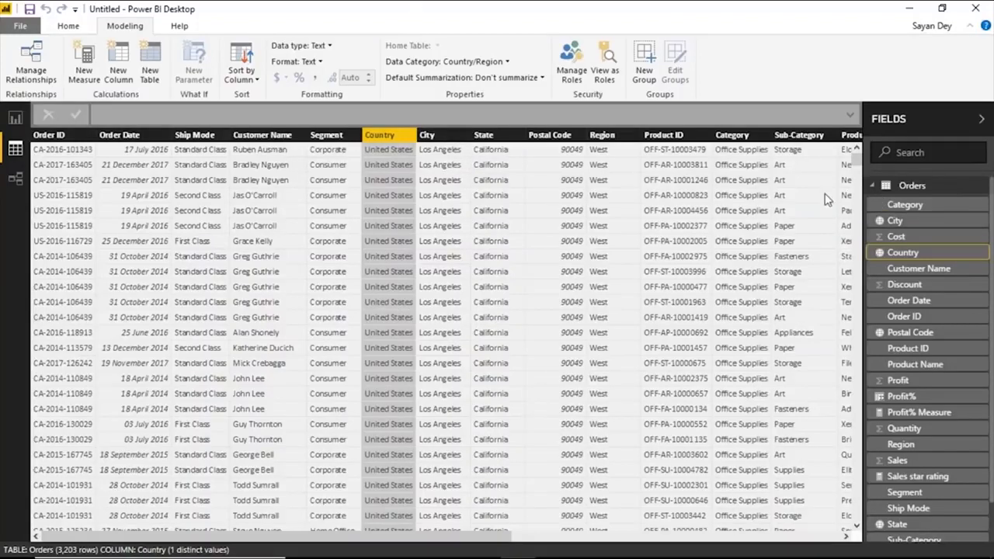
- Check the City field's data category and return to the report's Page 1
left_click(922, 224)
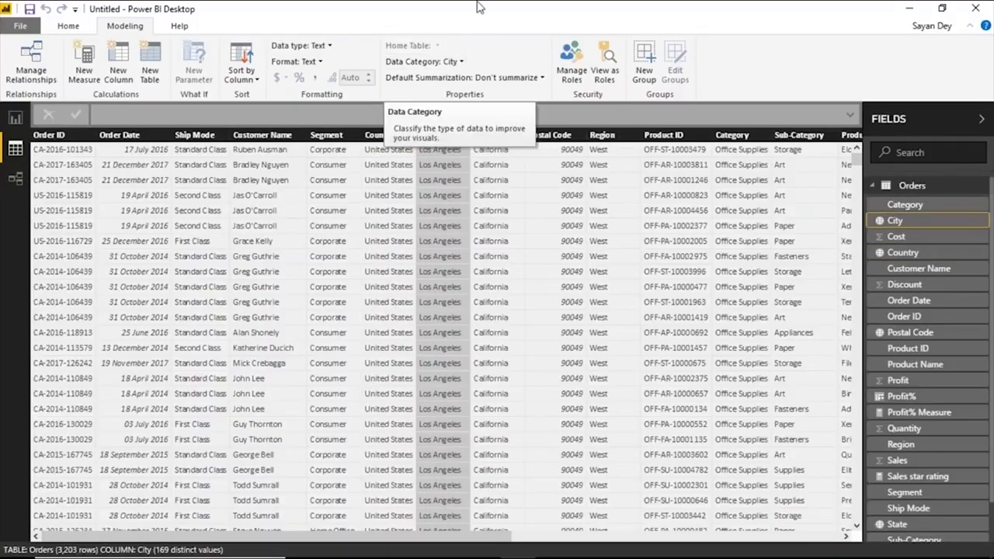
left_click(15, 119)
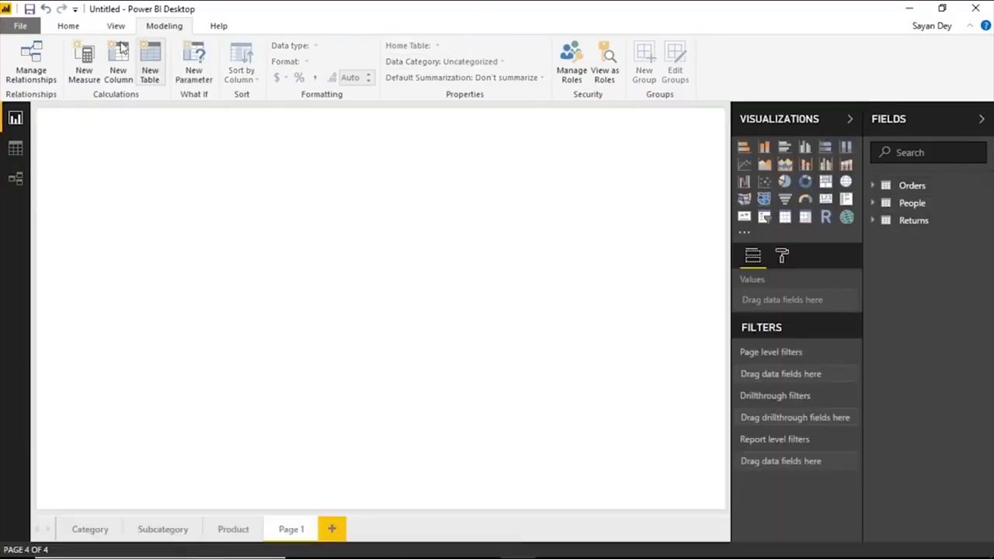
left_click(74, 28)
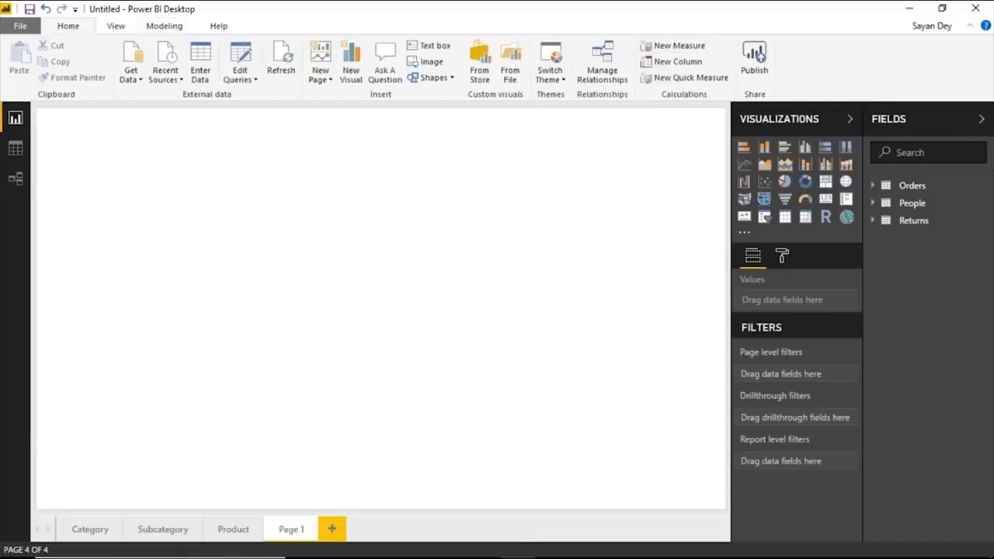
- Add a map visual to Page 1 with Country, State and City from Orders as its location levels and enlarge it
left_click(847, 183)
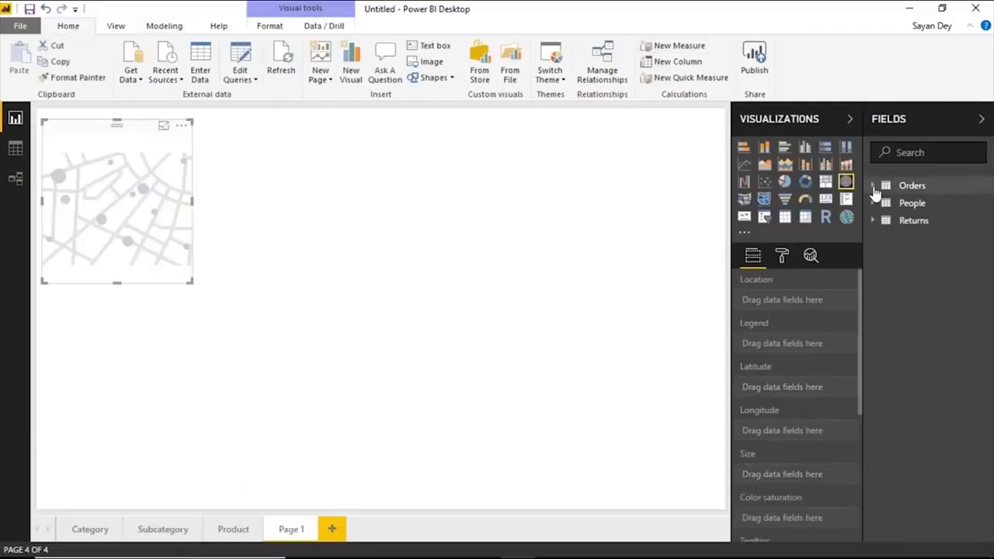
left_click(873, 187)
left_click(892, 252)
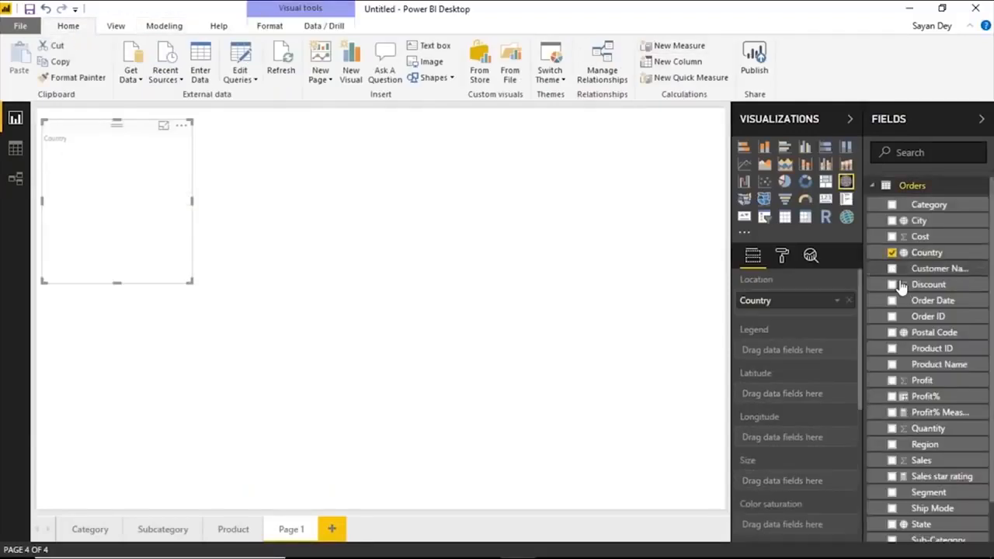
left_click(911, 526)
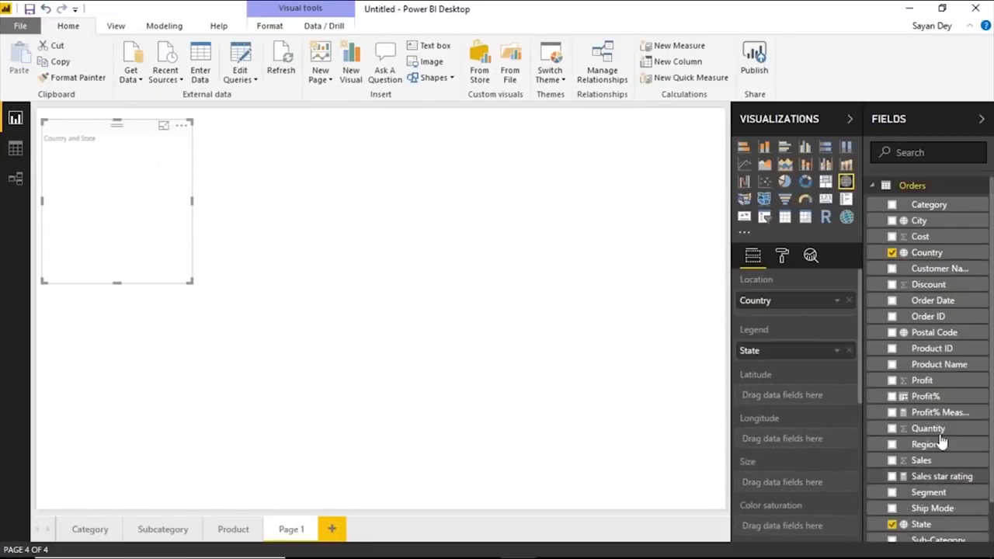
left_click(893, 221)
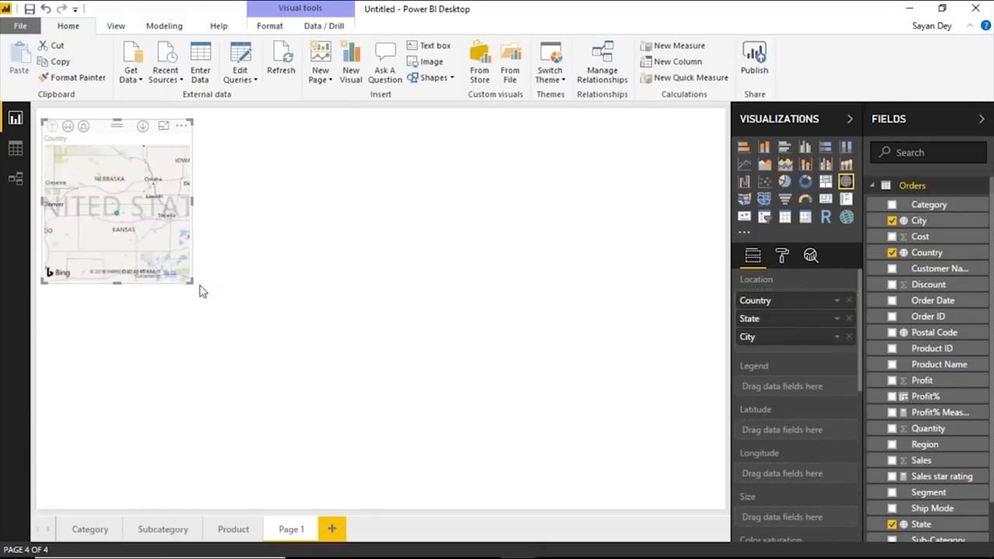
left_click_drag(189, 282, 321, 356)
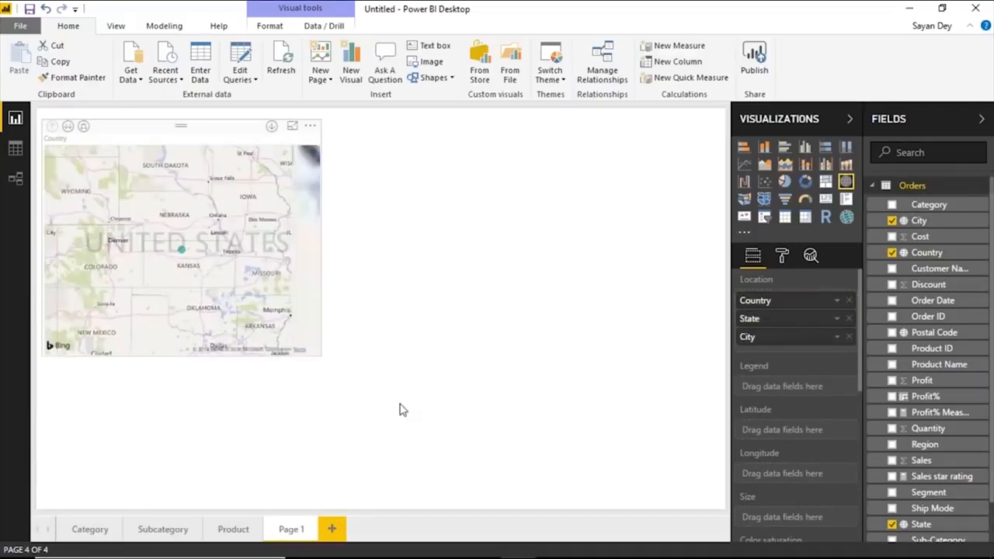
- Enlarge the map visual and assign Sales from Orders to both its Size and Color saturation
left_click_drag(400, 410, 412, 408)
left_click_drag(969, 457, 803, 521)
scroll(789, 425, "down", 4)
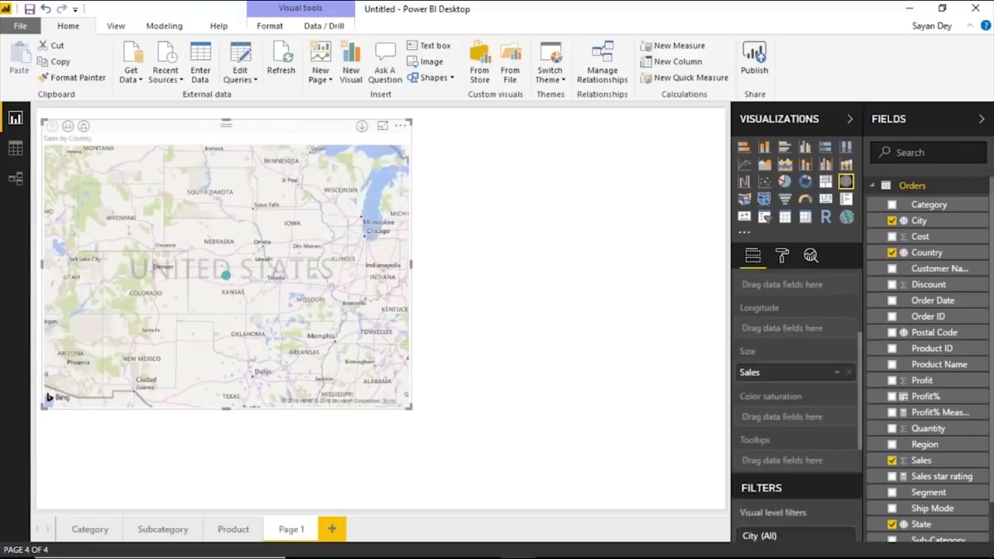
left_click_drag(922, 460, 785, 418)
- Expand the map through State down to the City level and show it in focus mode
left_click(84, 127)
left_click(83, 127)
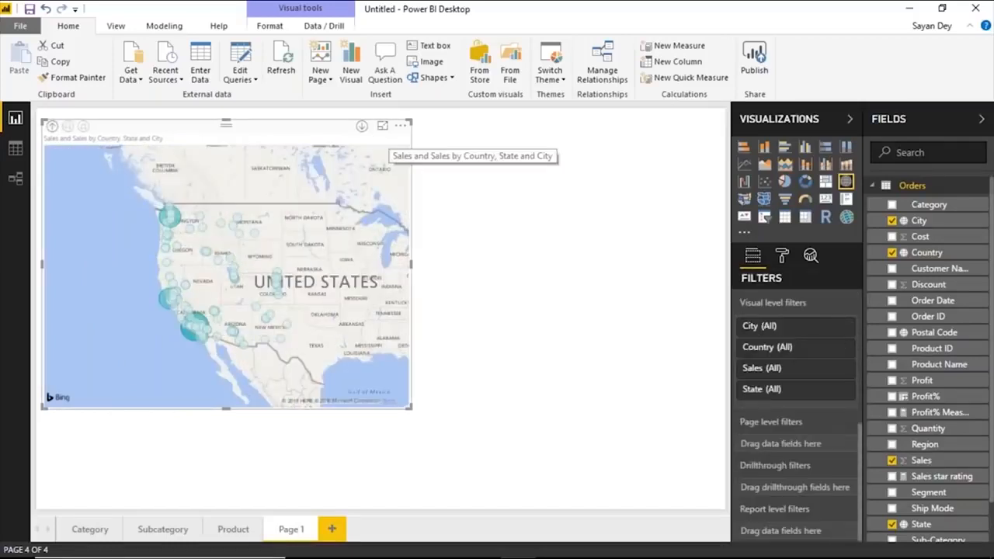
scroll(813, 441, "up", 5)
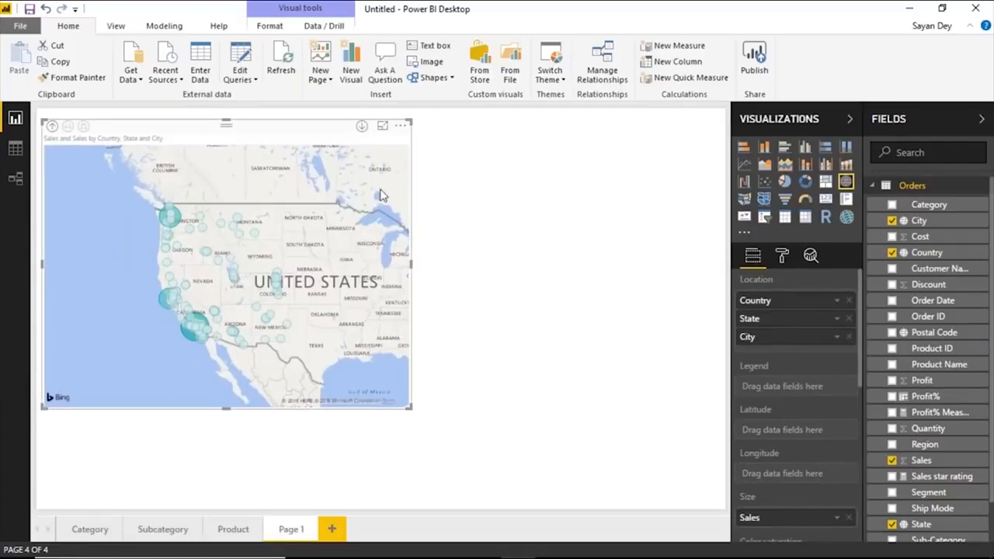
left_click(384, 126)
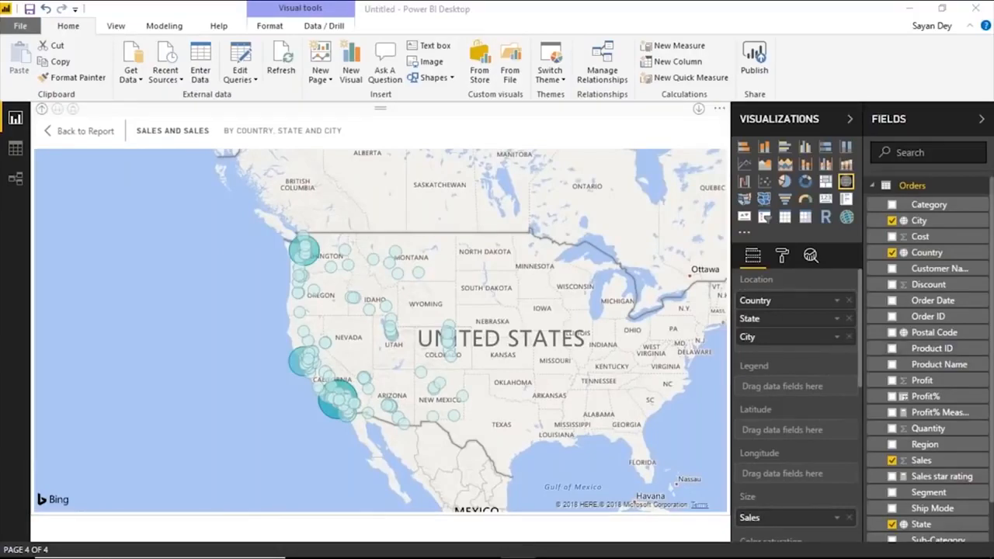
left_click(584, 7)
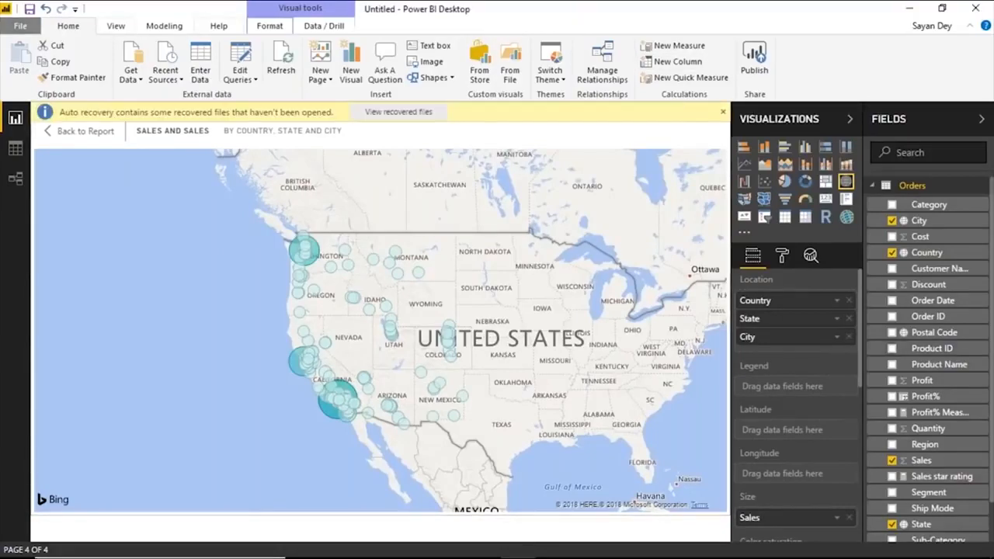
left_click(723, 112)
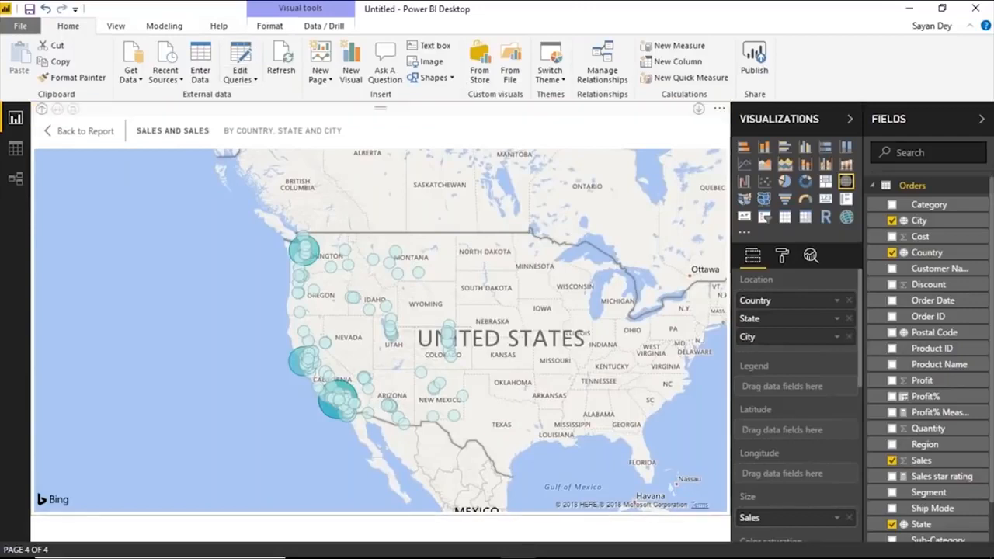
- Set the Region query parameter to East and apply the pending query changes
left_click(240, 79)
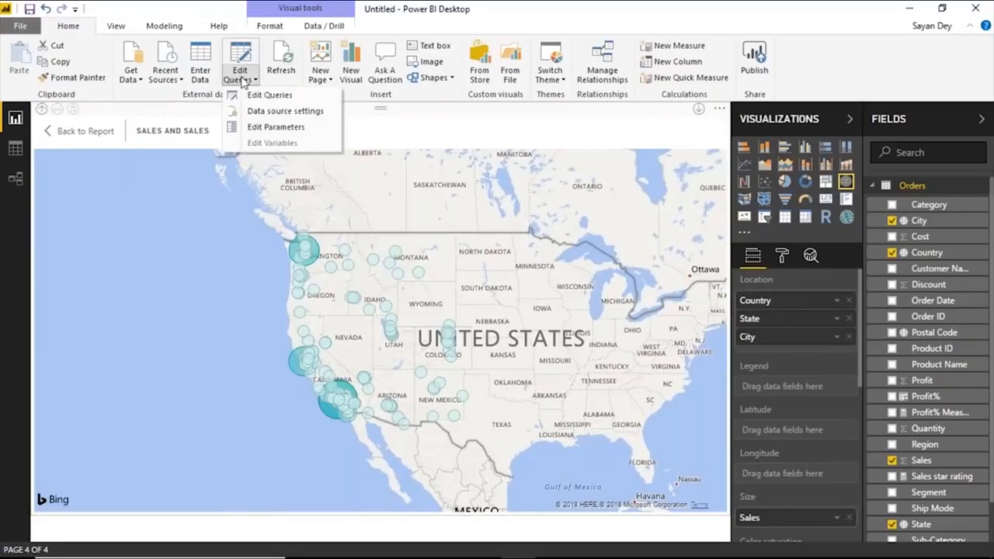
left_click(265, 127)
left_click_drag(362, 285, 238, 291)
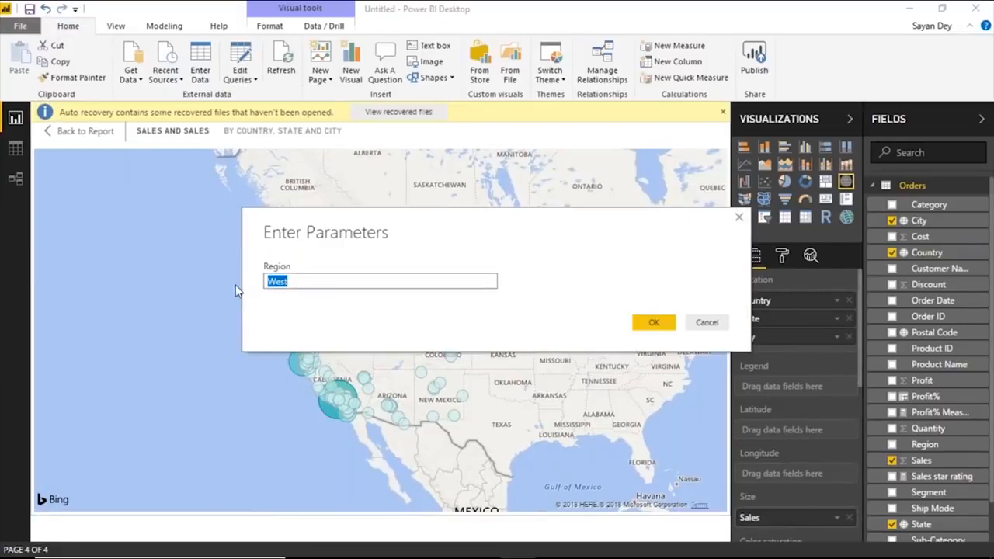
type("East")
left_click(651, 324)
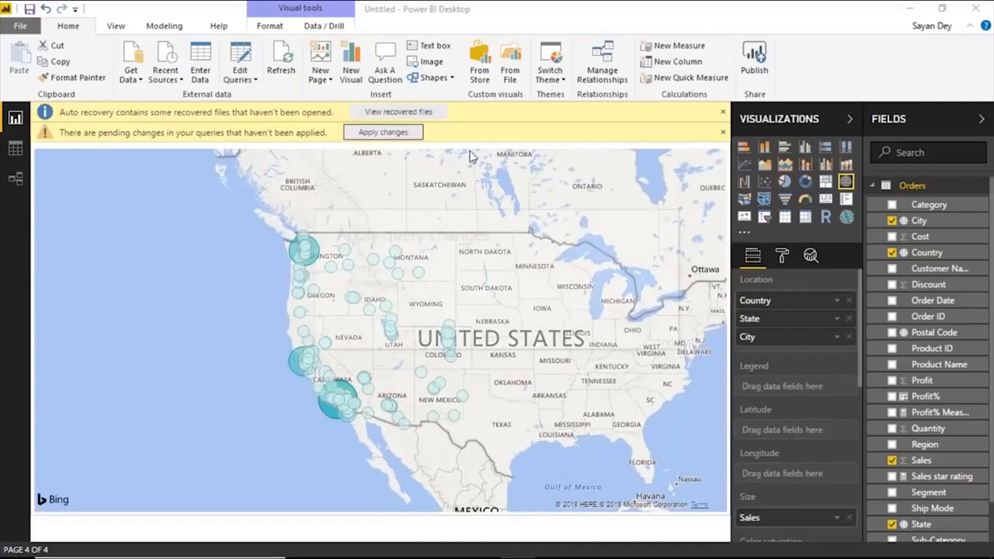
left_click(383, 132)
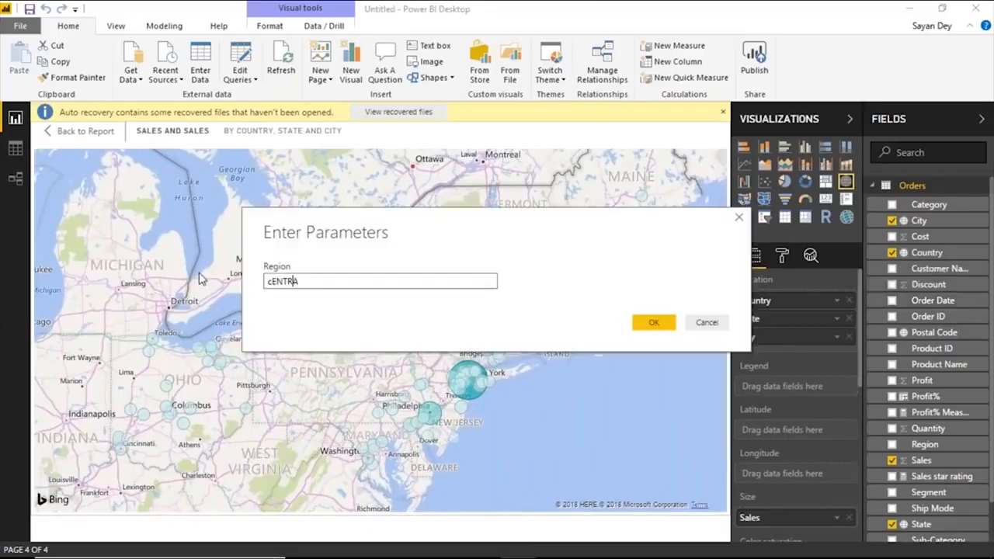
- Set the Region query parameter to Central and apply the pending query changes
type("A")
key("BackSpace")
key("BackSpace")
key("BackSpace")
key("BackSpace")
key("BackSpace")
key("BackSpace")
type("Central")
key("Return")
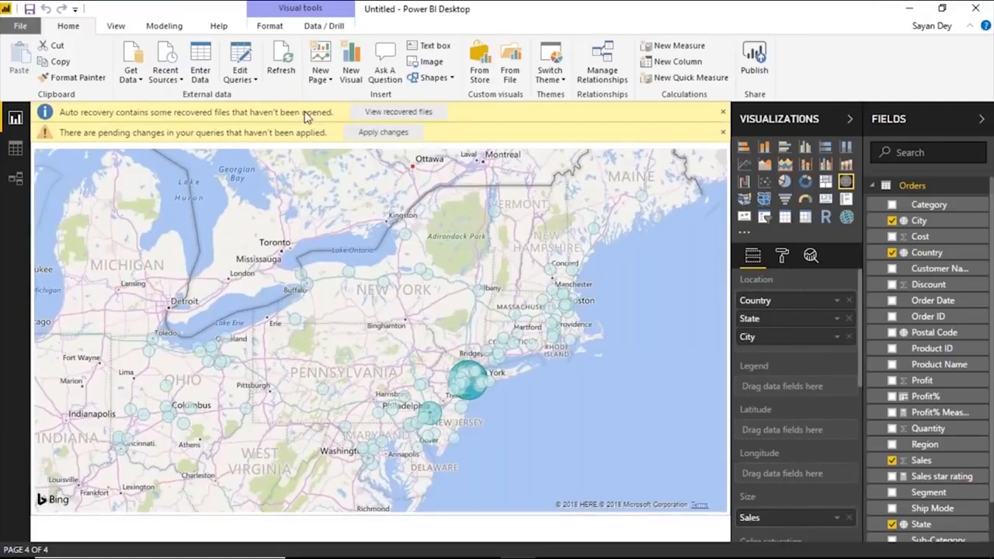
left_click(381, 132)
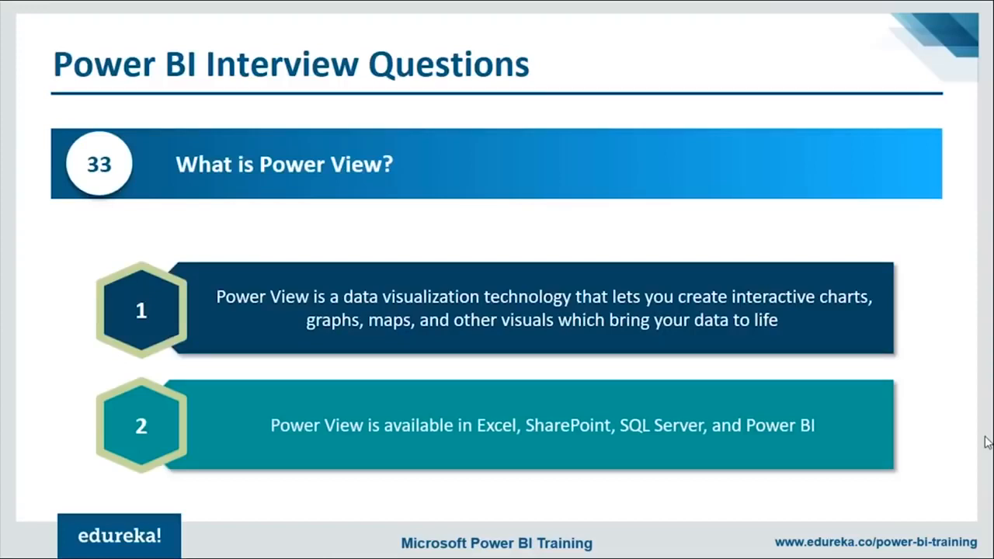
key("Right")
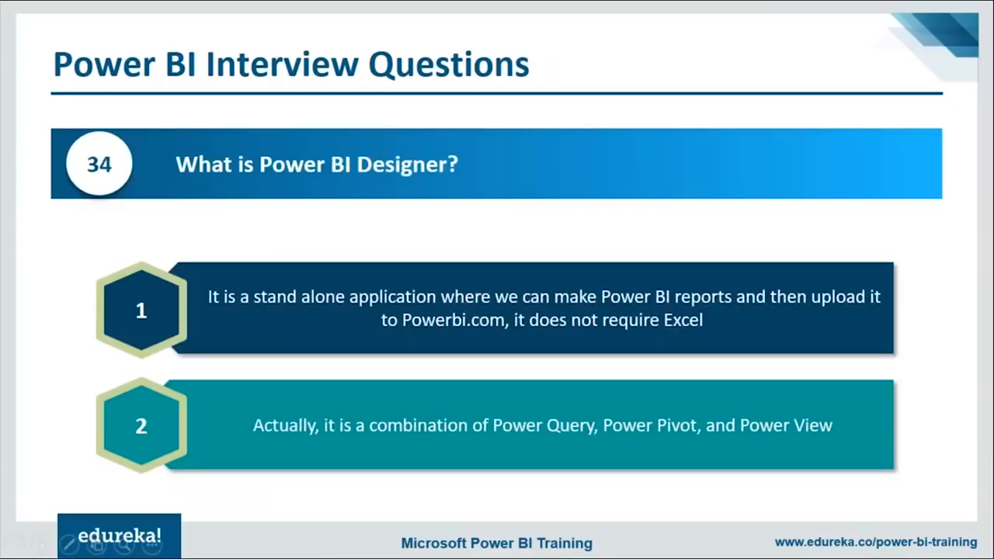
key("Right")
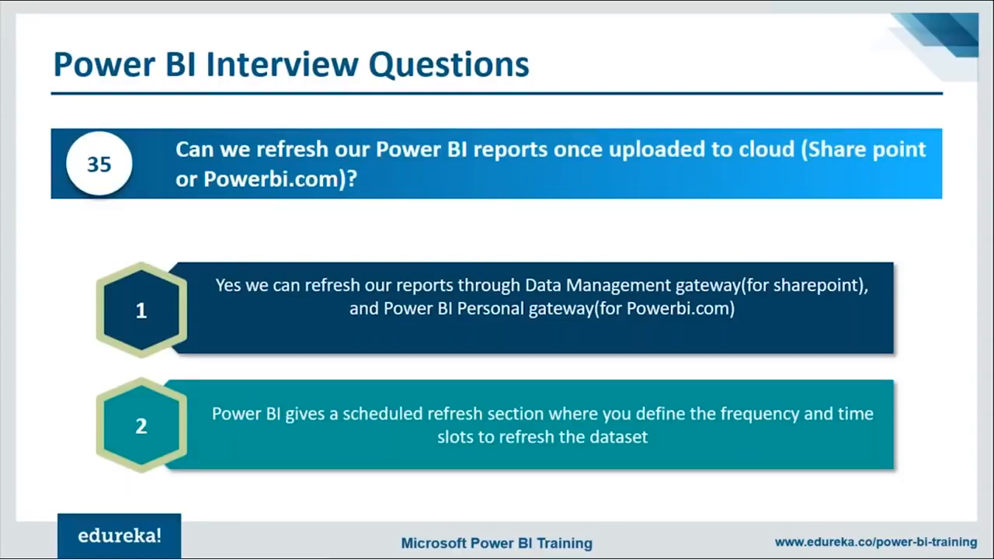
- Switch to the Power BI service and open the Demo dataset's refresh settings and the gateway management page
key("alt+Tab")
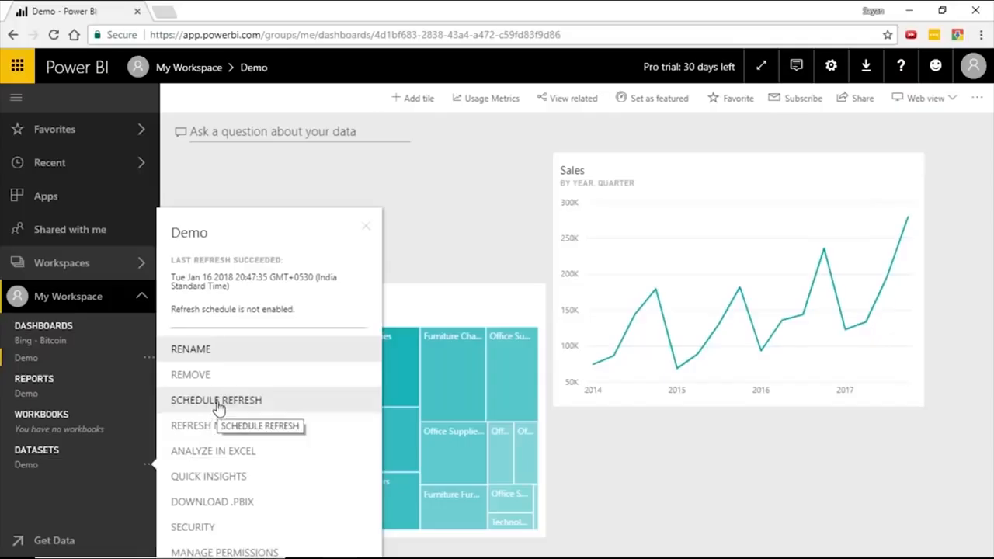
left_click(571, 328)
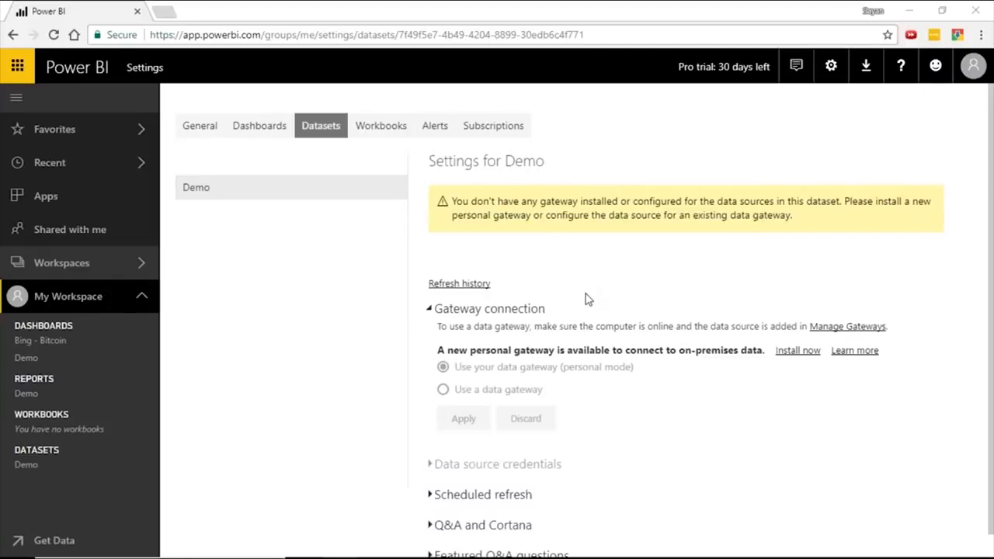
left_click(866, 66)
left_click(823, 73)
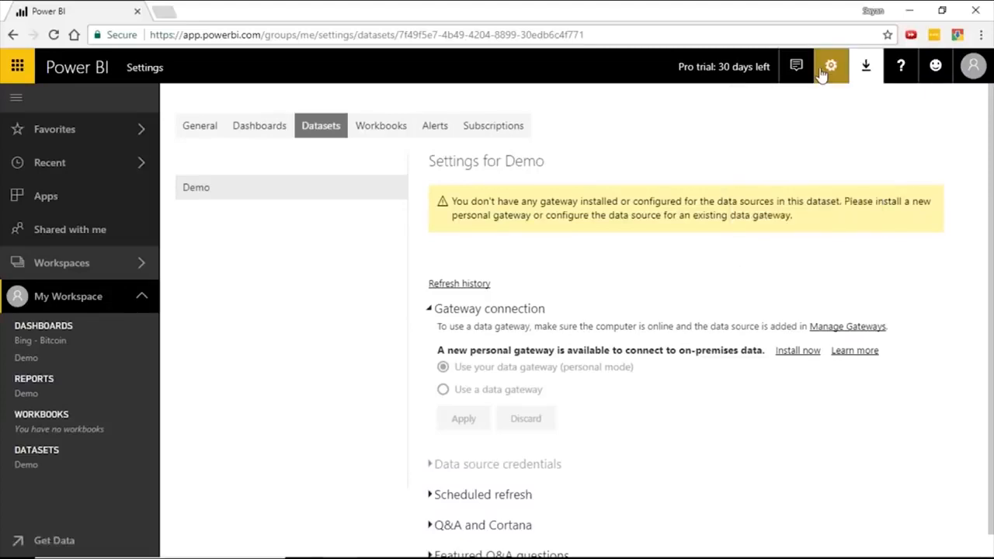
left_click(833, 69)
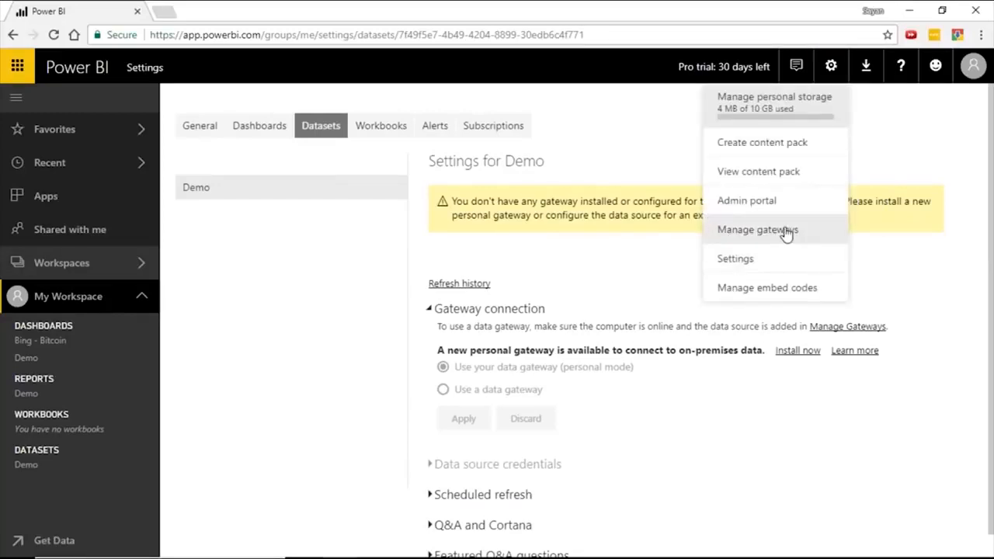
left_click(809, 230)
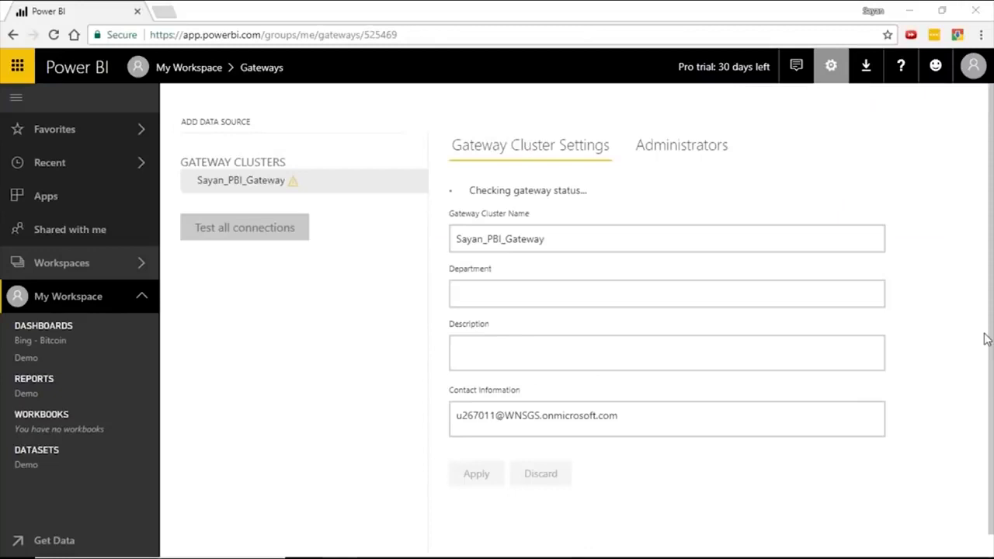
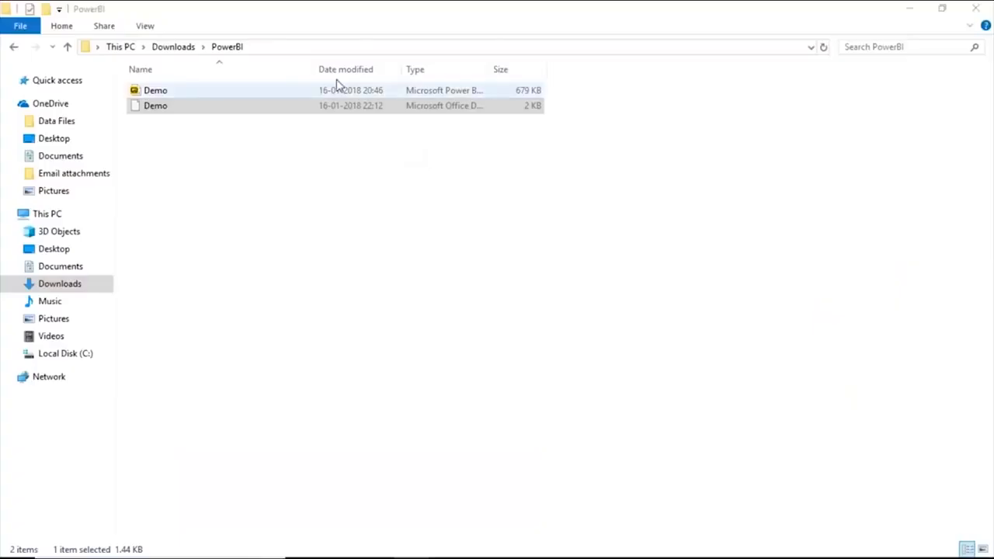
- Widen the Name and Type columns in the PowerBI folder and check the Demo data connection file's properties
left_click_drag(313, 69, 371, 69)
left_click_drag(582, 71, 651, 70)
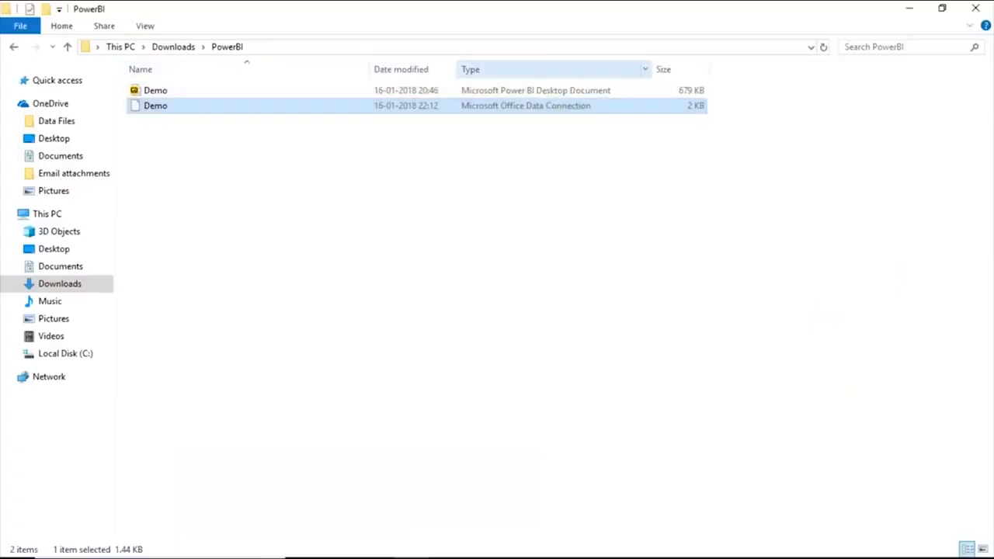
right_click(555, 108)
left_click(595, 399)
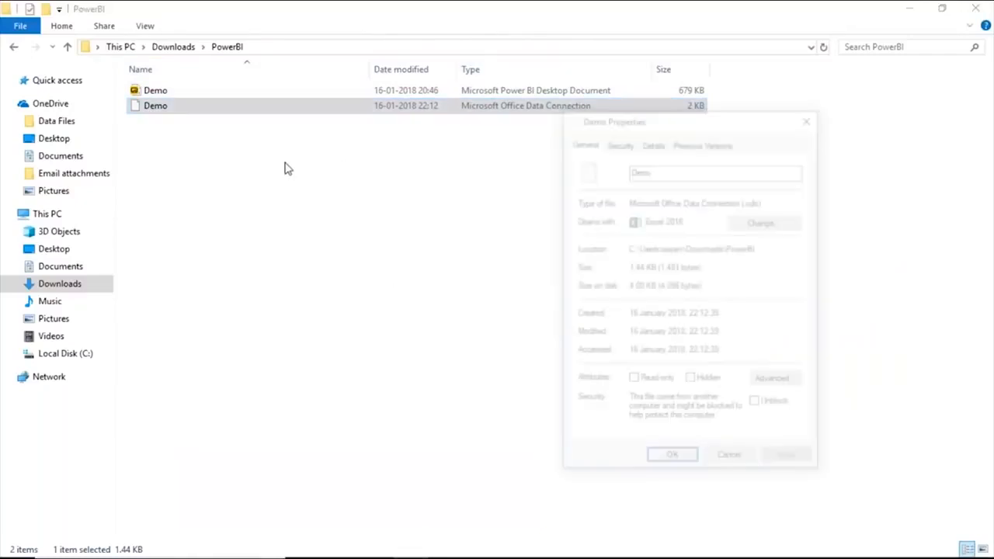
left_click(808, 120)
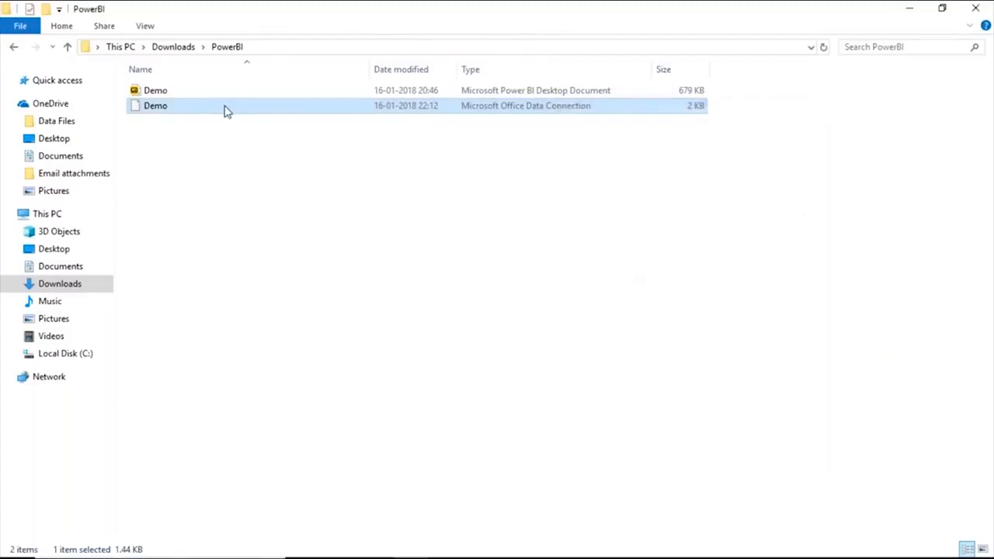
- Open the Demo data connection file in Excel and enable its data connections
double_click(223, 108)
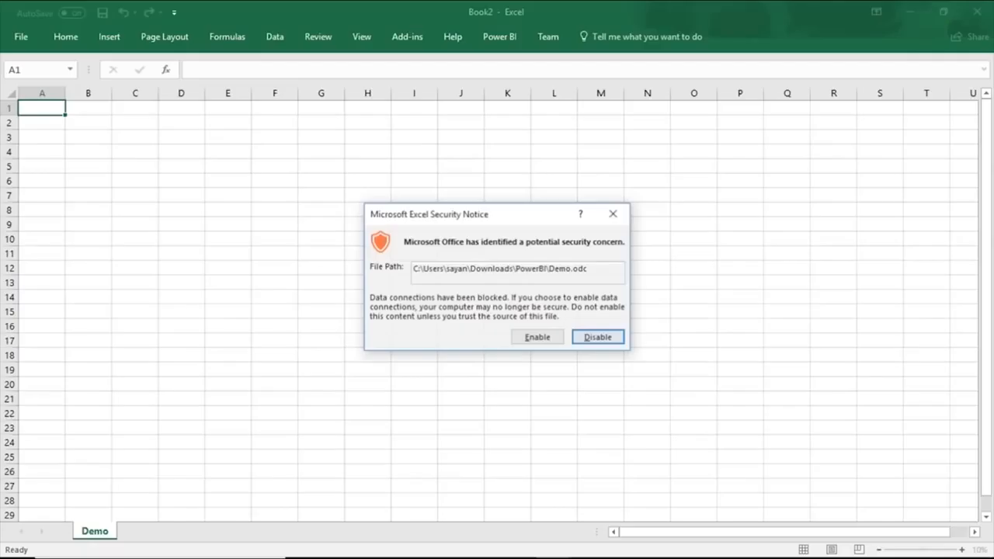
left_click(539, 339)
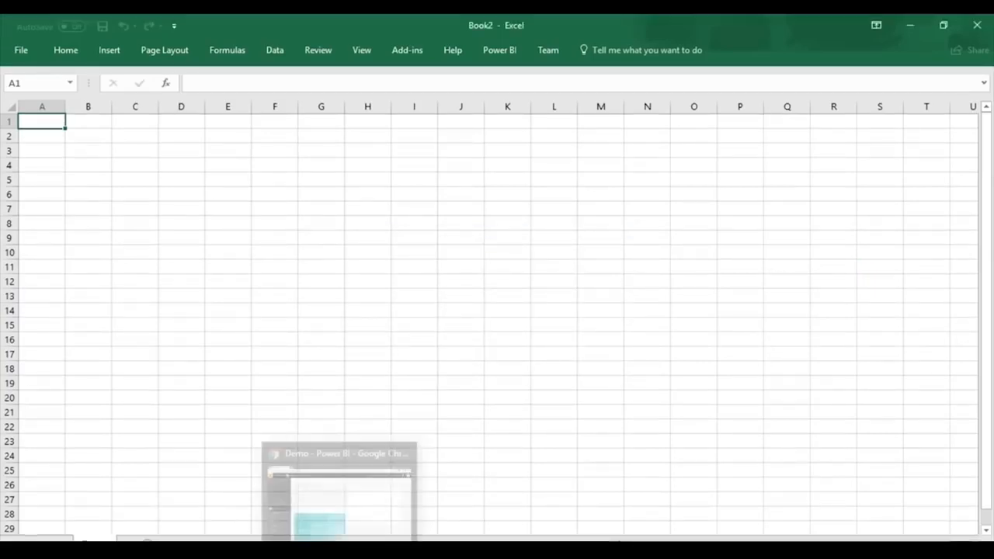
left_click(340, 550)
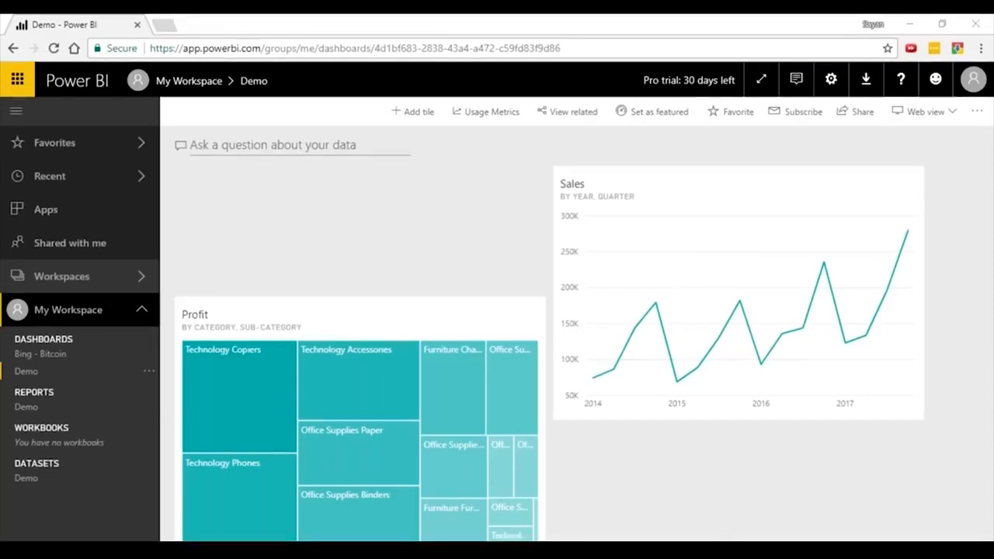
mouse_move(553, 550)
left_click(596, 512)
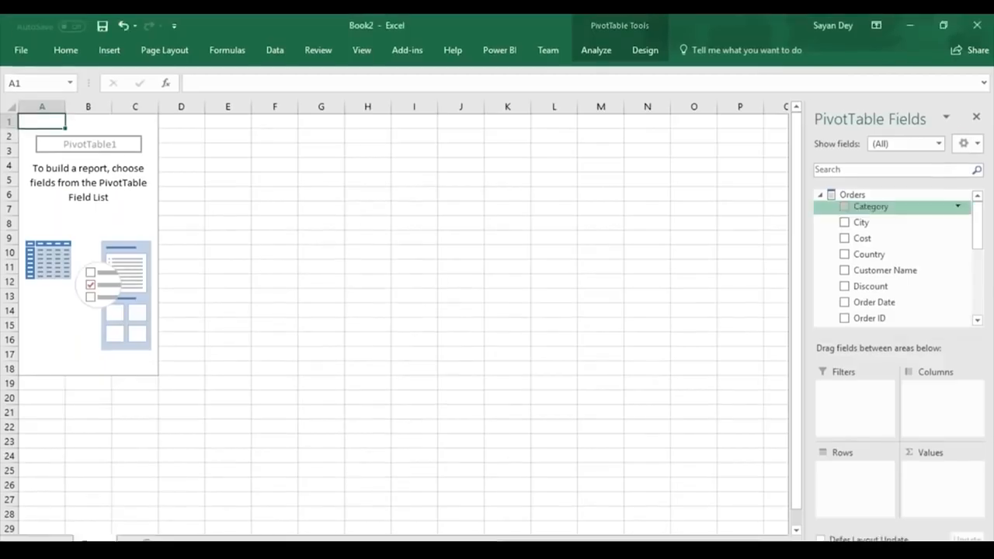
- Browse the Orders table's fields and try to place a field in the PivotTable's Values area
left_click(820, 195)
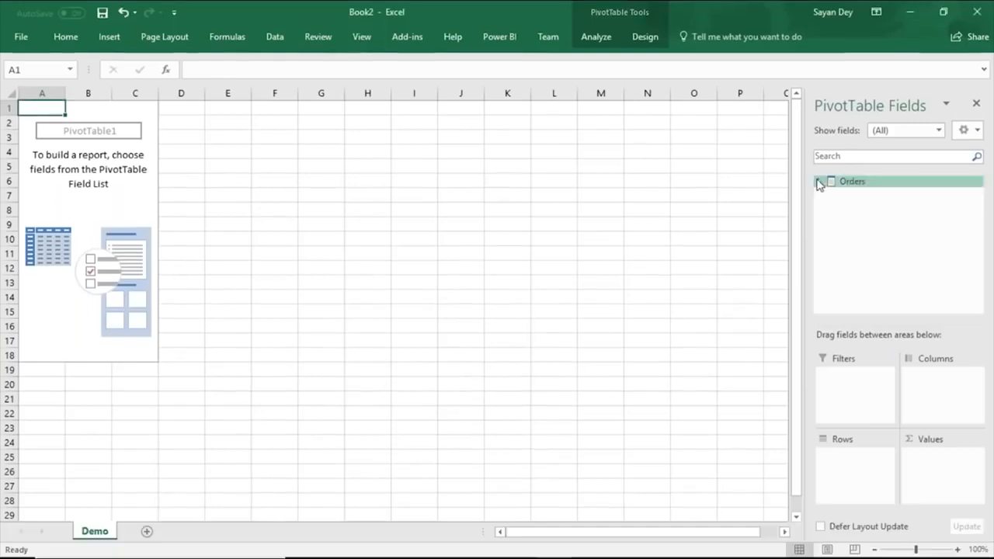
left_click(819, 195)
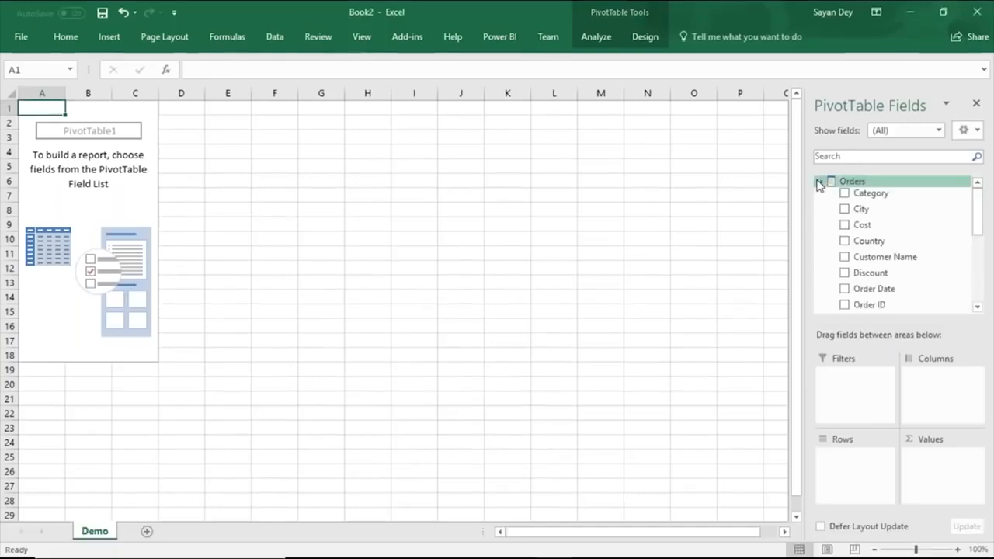
scroll(874, 256, "down", 4)
left_click_drag(863, 232, 924, 444)
left_click(518, 330)
left_click(845, 231)
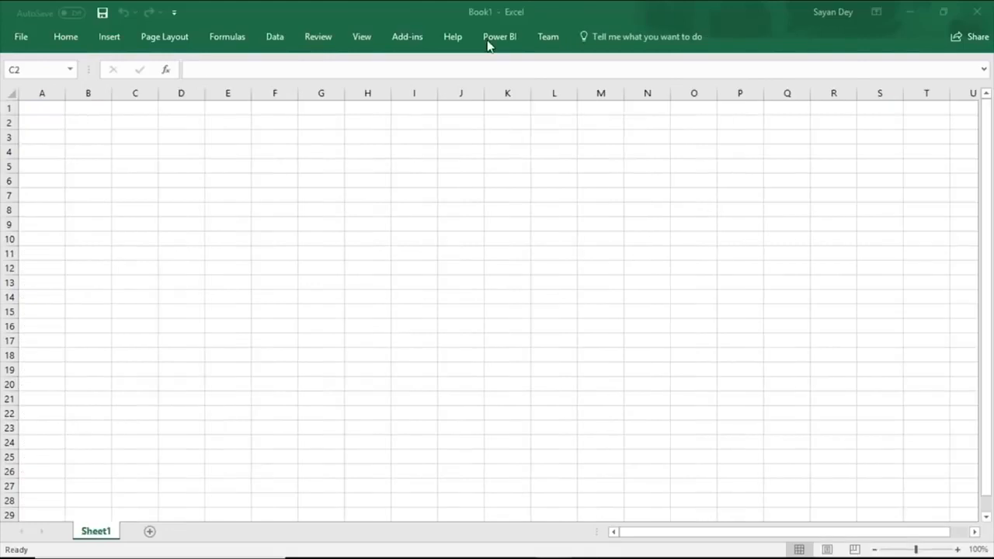
- Enter aaa in cell F9 of Sheet1 in Book1
left_click(284, 223)
type("aaa")
left_click(368, 196)
- Pin cell F9 to the existing Demo dashboard in My Workspace
left_click(513, 40)
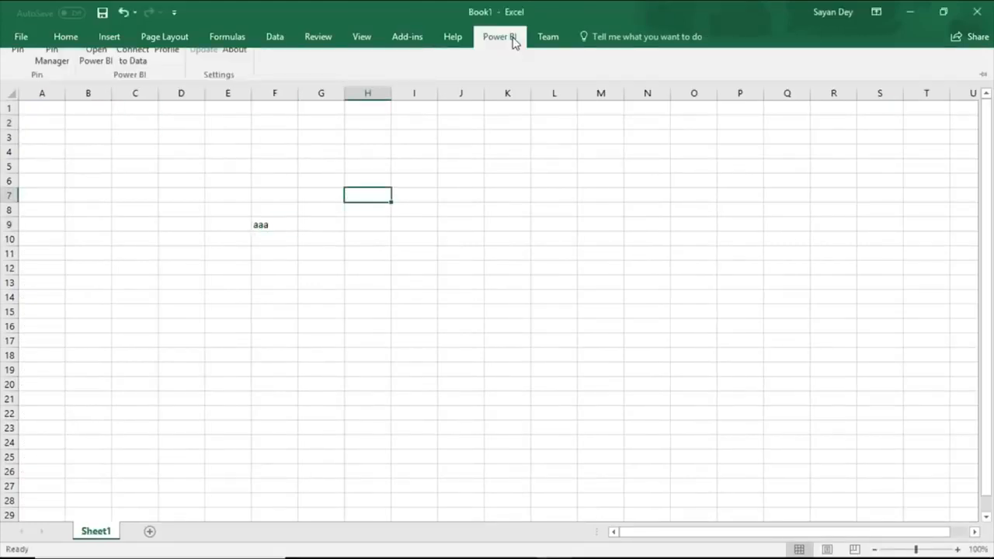
left_click(272, 225)
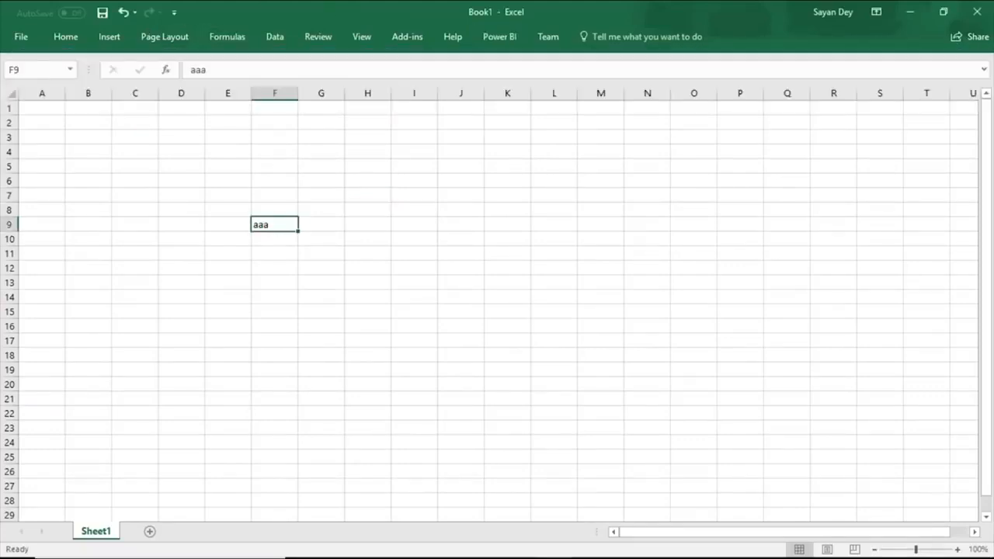
left_click(498, 39)
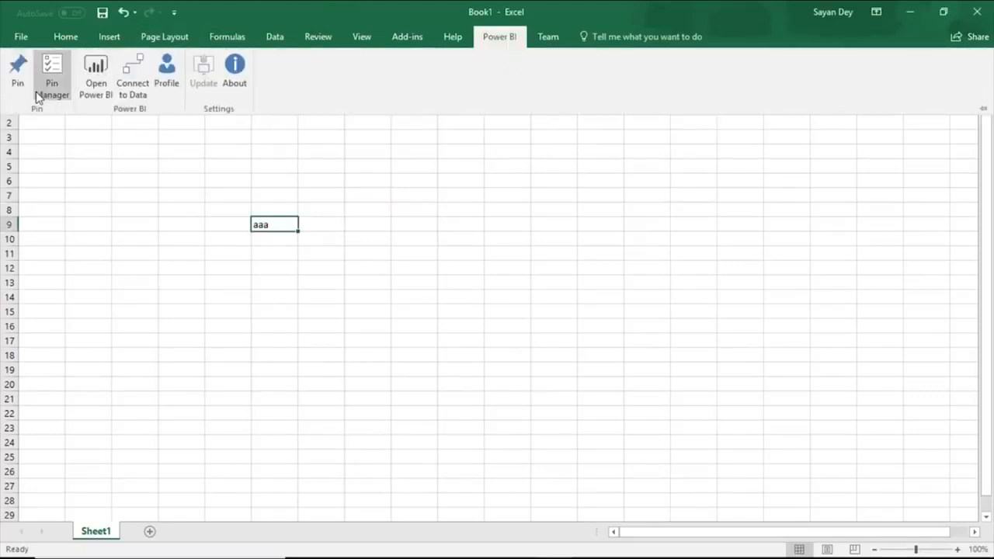
left_click(18, 71)
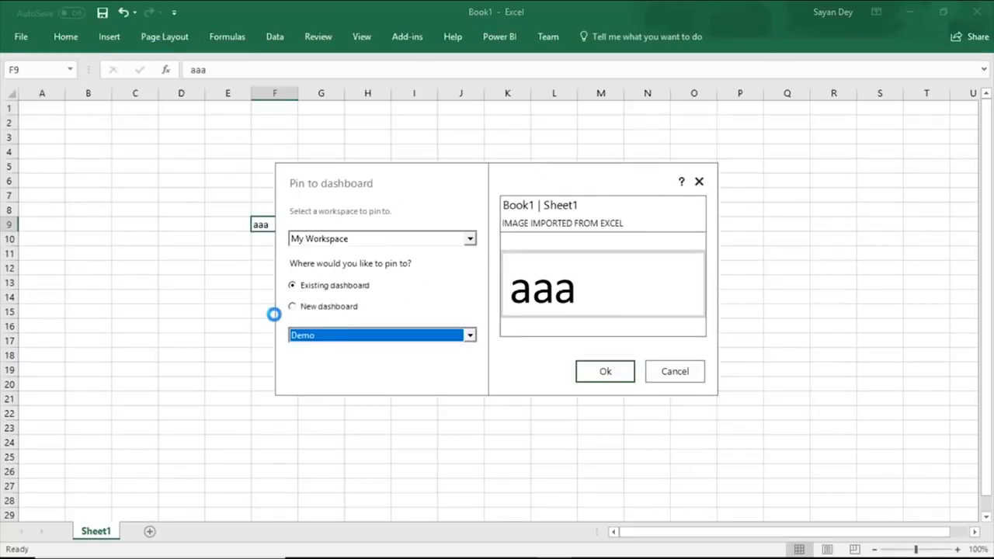
left_click(593, 375)
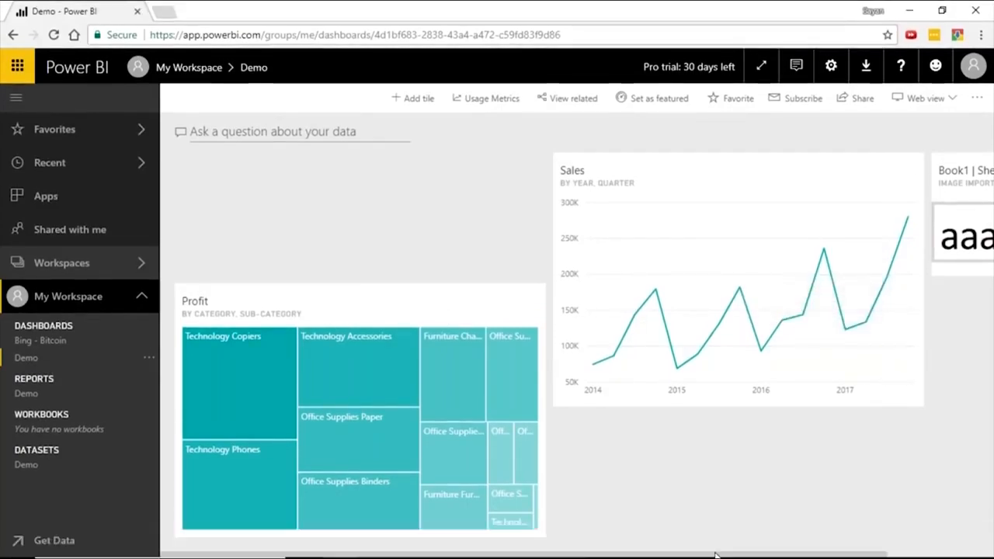
- View the pinned Book1 tile on the Demo dashboard and advance the interview slide show from question 40 to question 42
left_click_drag(717, 555, 843, 554)
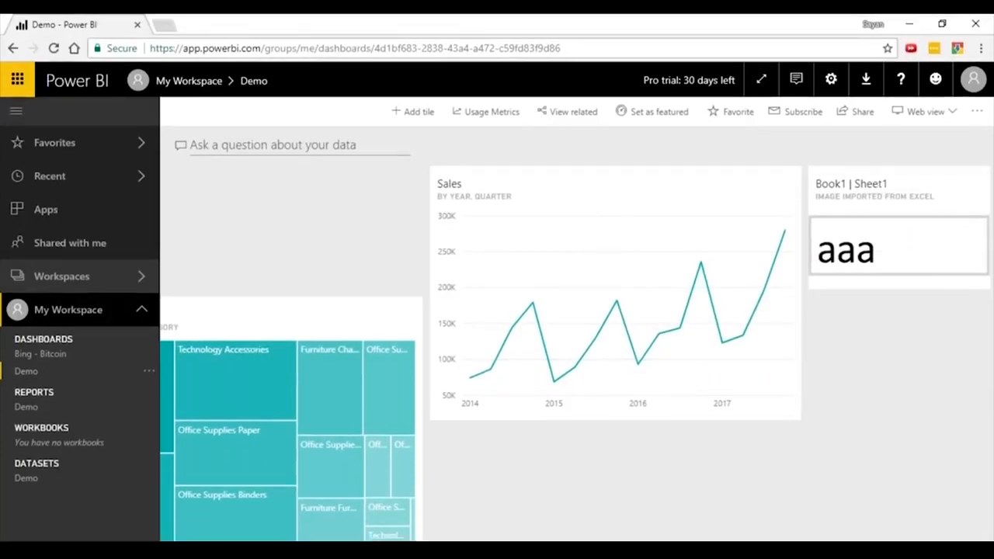
mouse_move(554, 552)
mouse_move(446, 553)
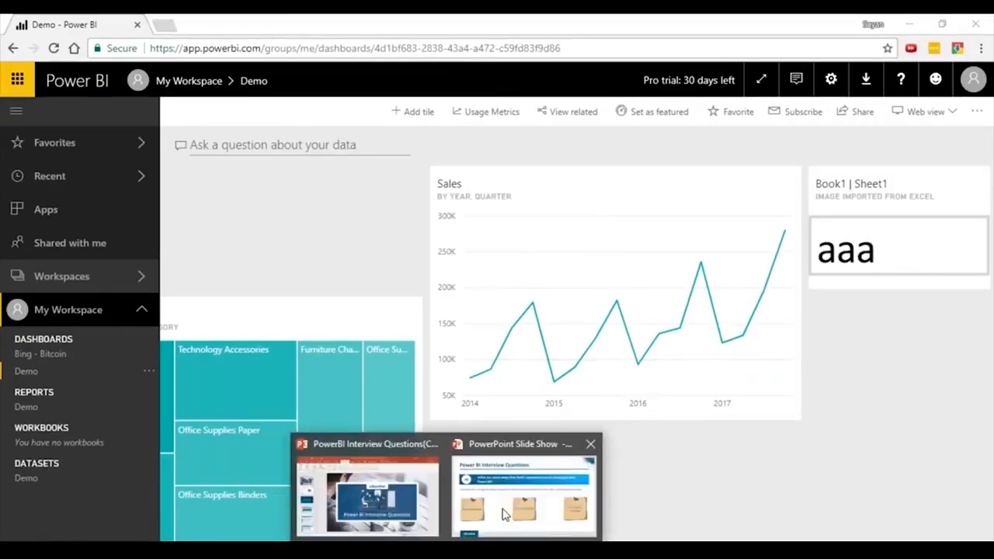
left_click(503, 515)
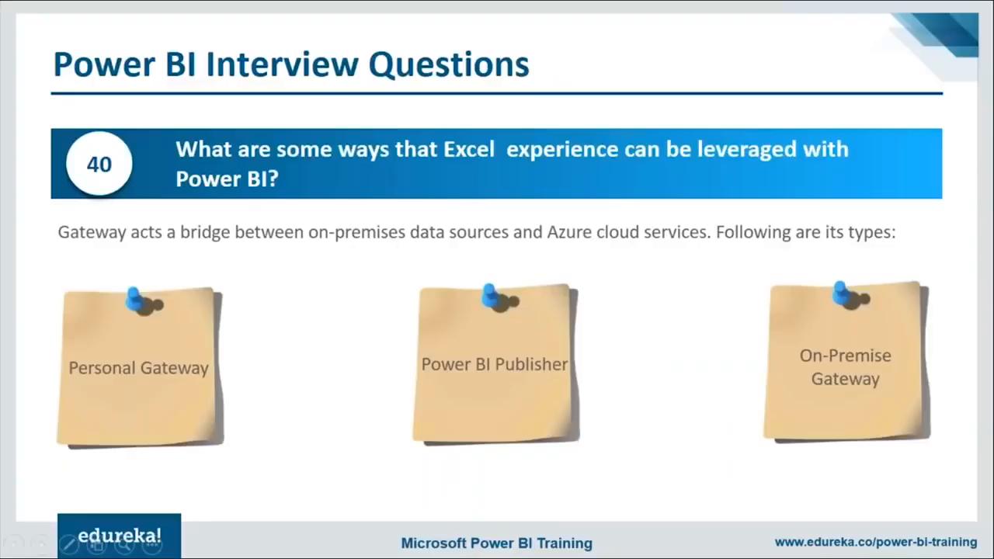
key("Right")
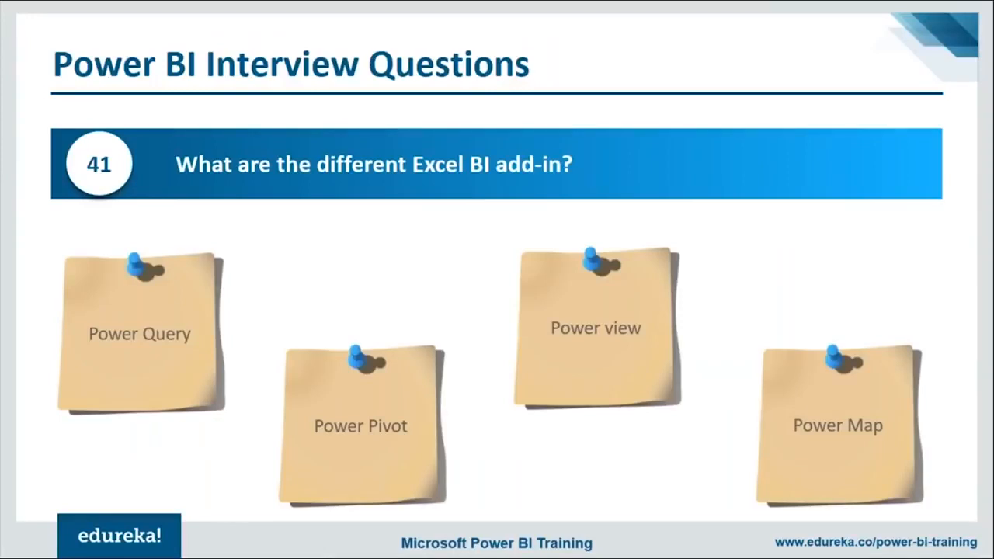
key("Right")
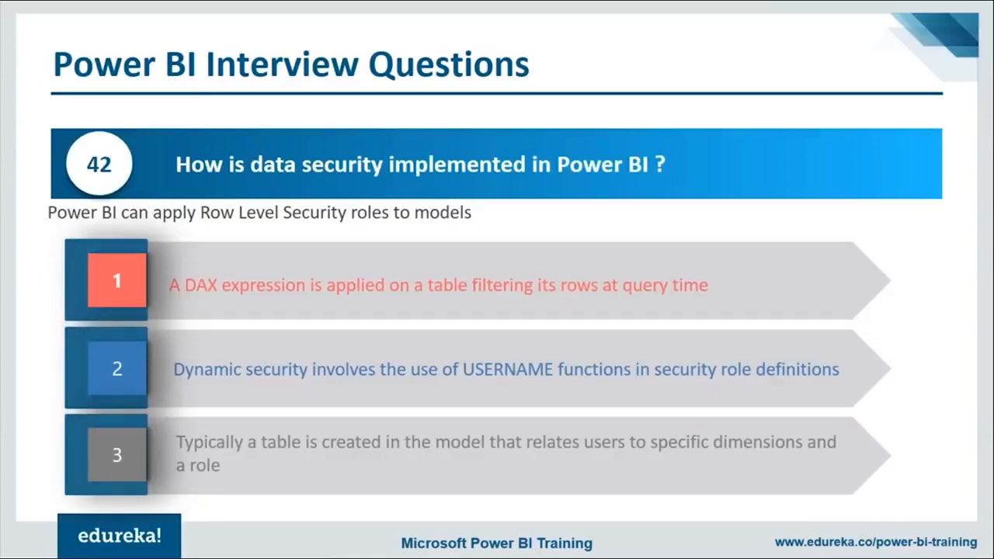
- Switch to the Power BI Desktop report and open its queries for editing
key("alt+Tab")
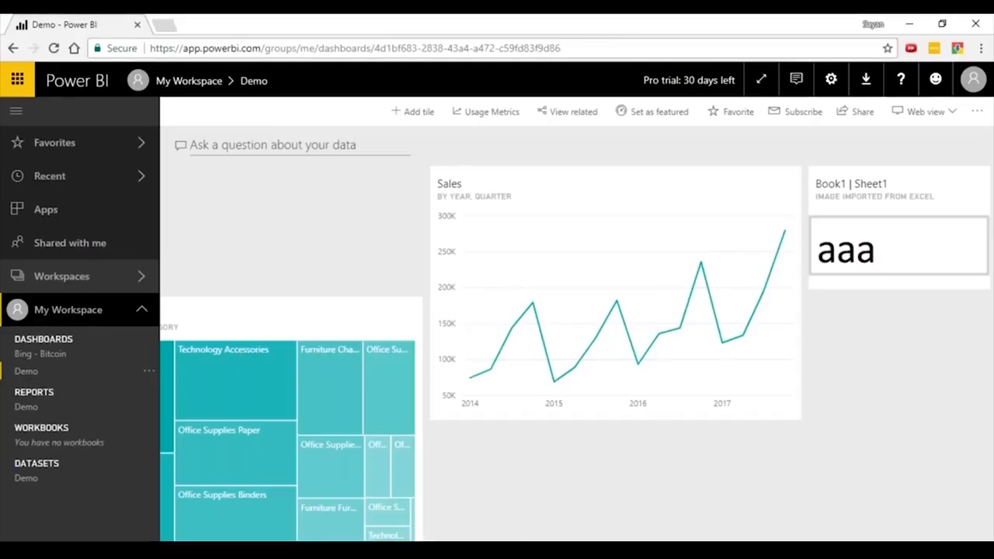
mouse_move(518, 553)
left_click(518, 493)
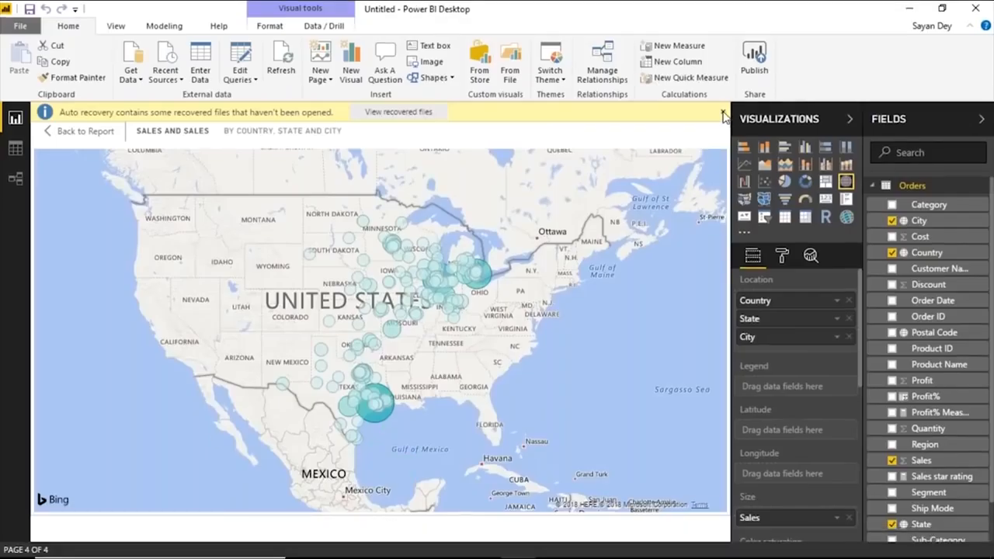
left_click(724, 113)
left_click(242, 82)
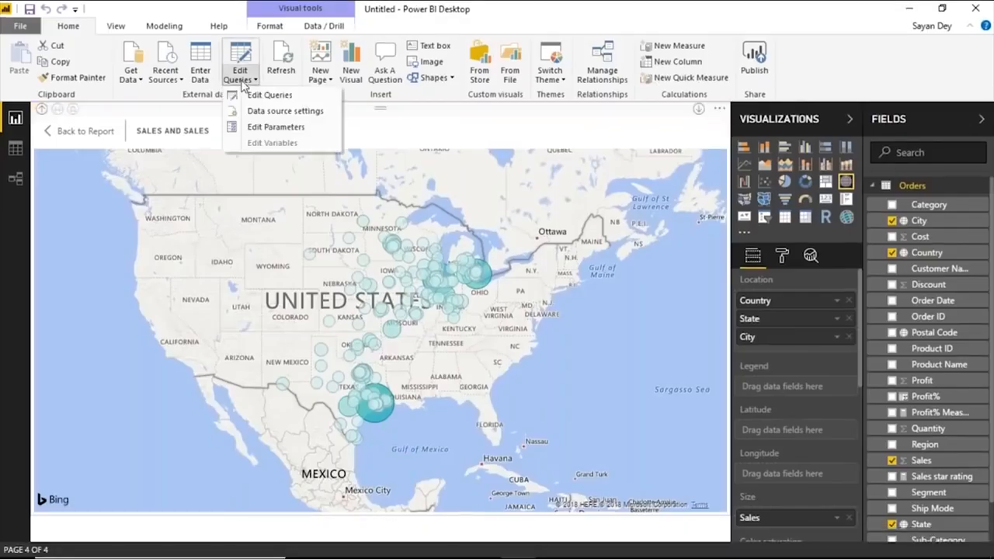
left_click(270, 95)
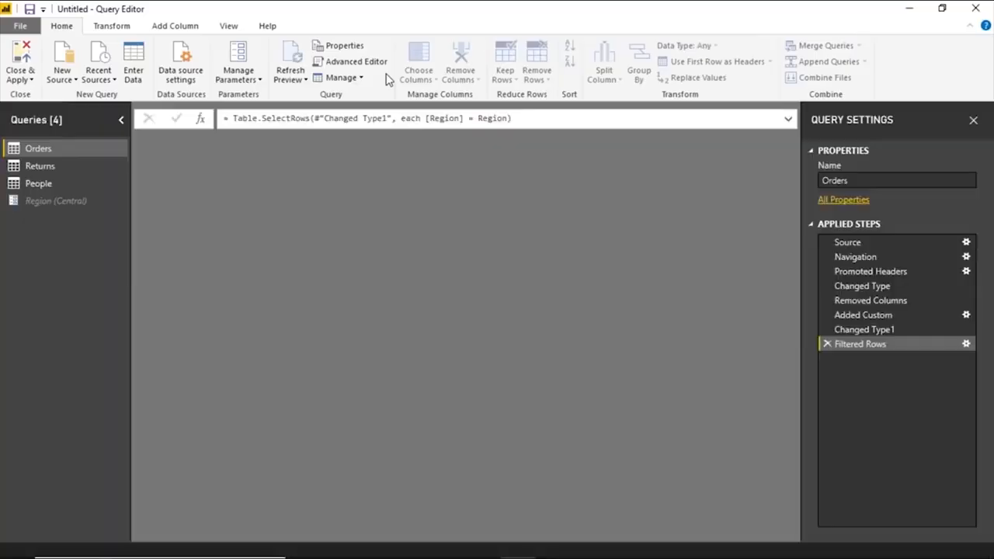
- Try to delete the Region parameter from the queries
right_click(48, 198)
left_click(100, 240)
left_click(622, 320)
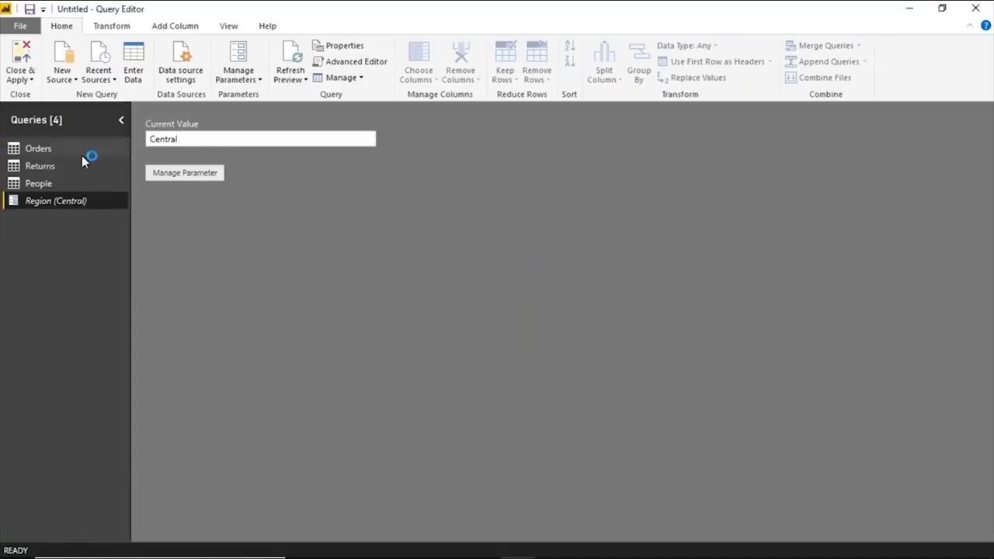
- Clear the filter on the Region column of the Orders query
left_click(73, 151)
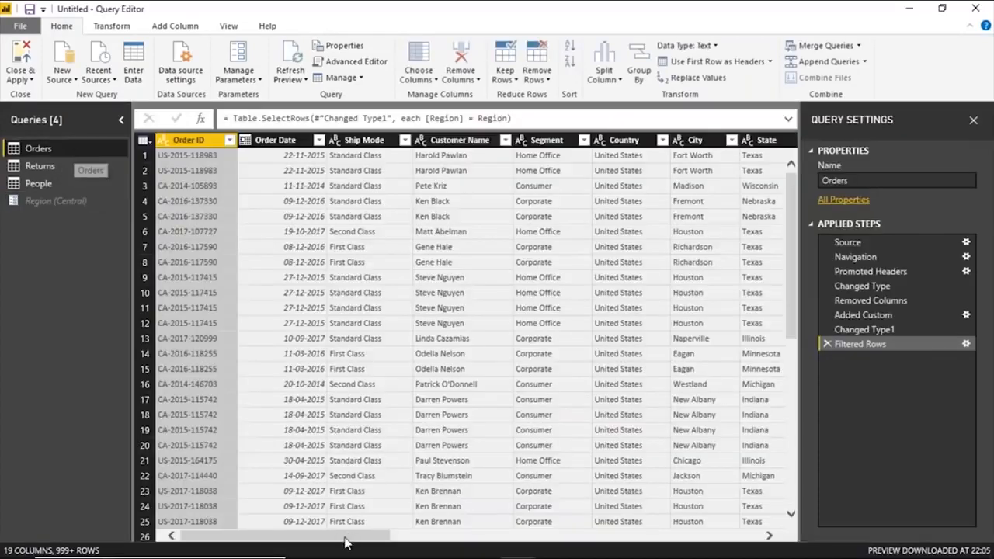
left_click_drag(346, 543, 486, 543)
left_click(567, 139)
left_click(359, 213)
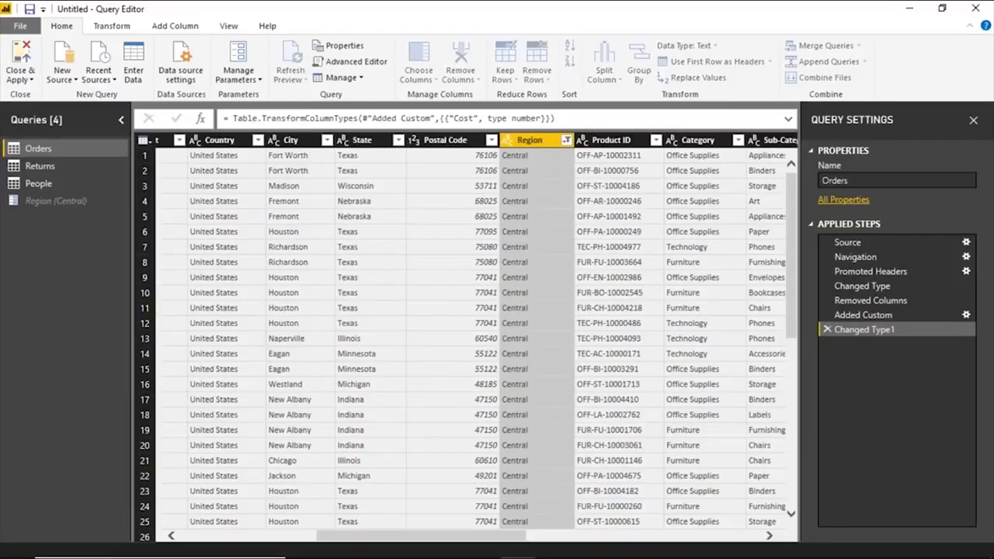
- Delete the Region parameter and apply the query changes to the report, closing the editor
right_click(51, 200)
key("Escape")
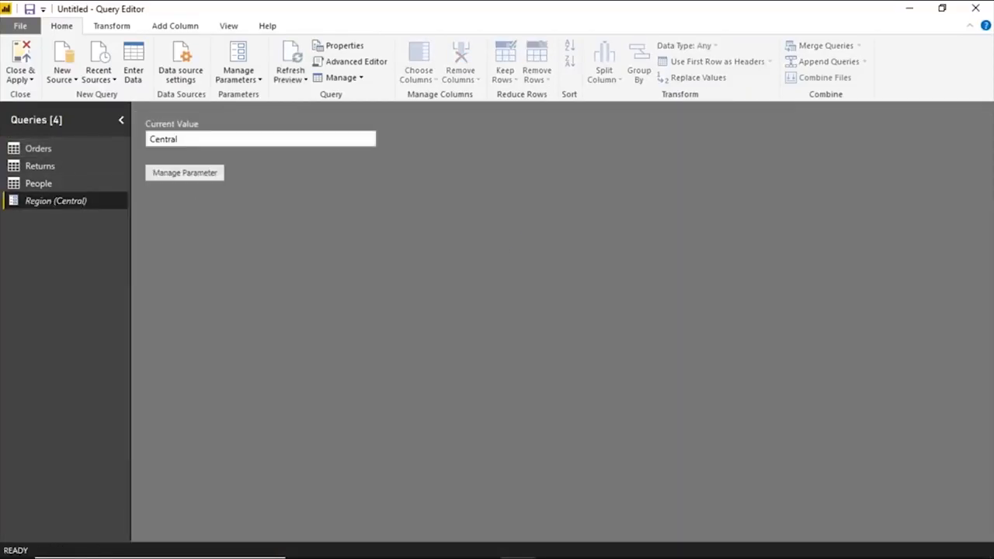
left_click(573, 321)
left_click(24, 80)
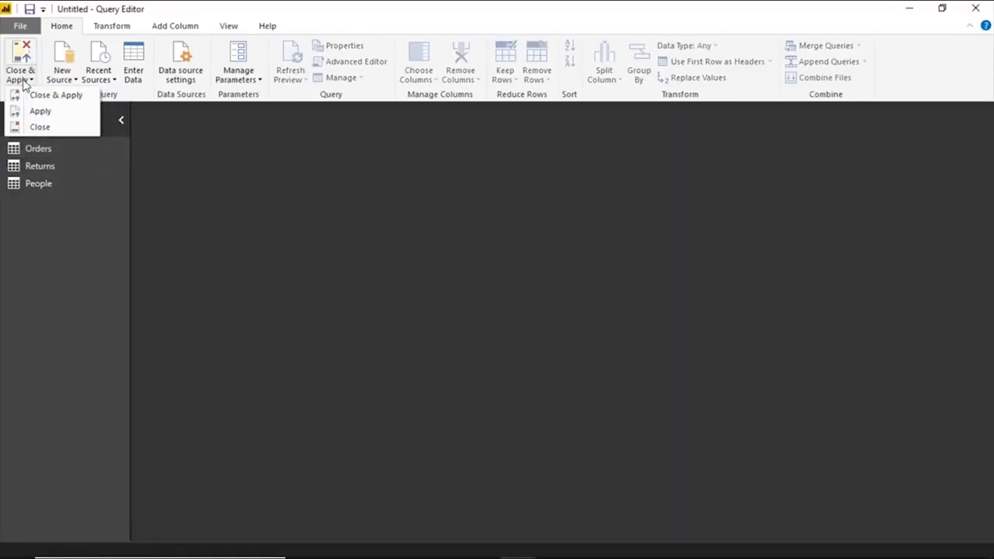
left_click(40, 95)
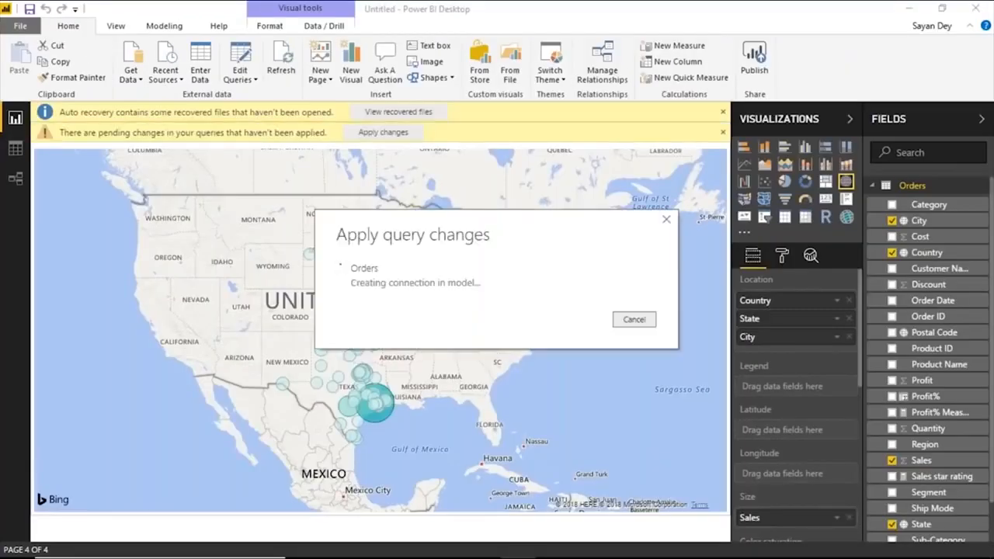
left_click(723, 112)
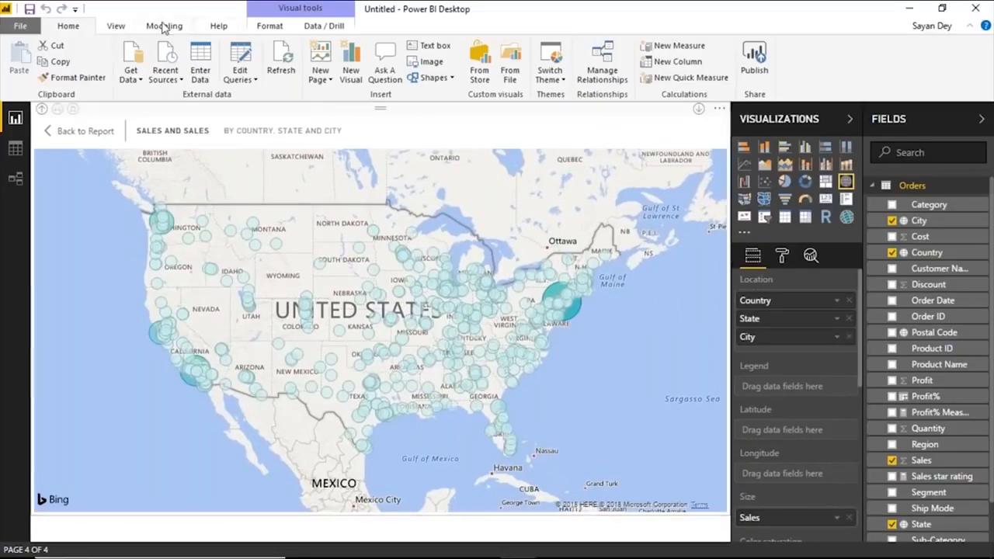
- Create a security role named Central Role
left_click(124, 26)
left_click(156, 27)
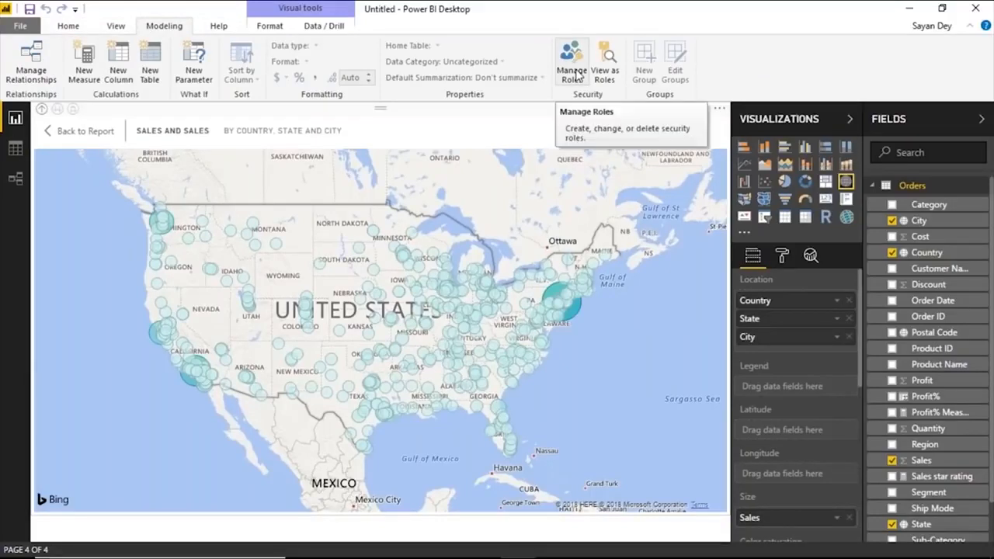
left_click(576, 75)
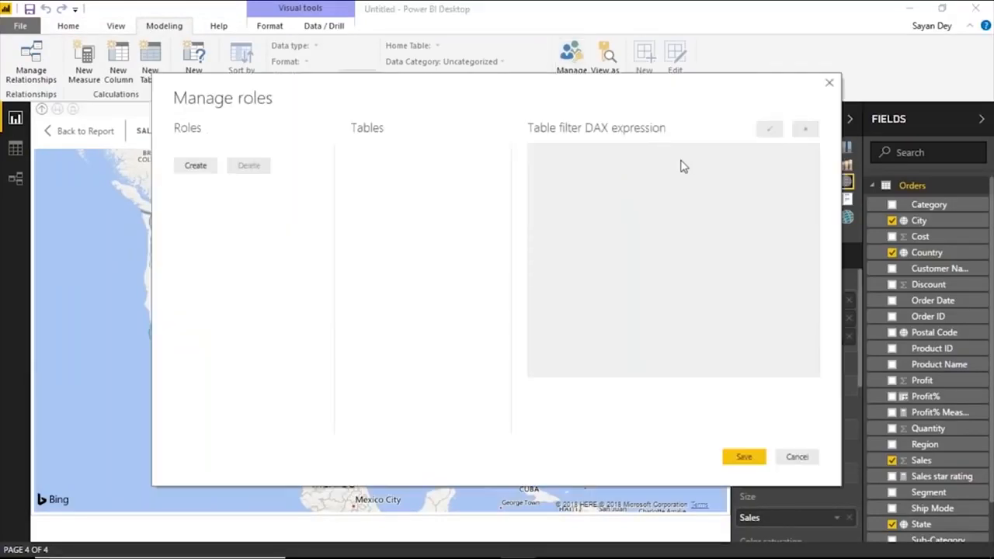
left_click(204, 168)
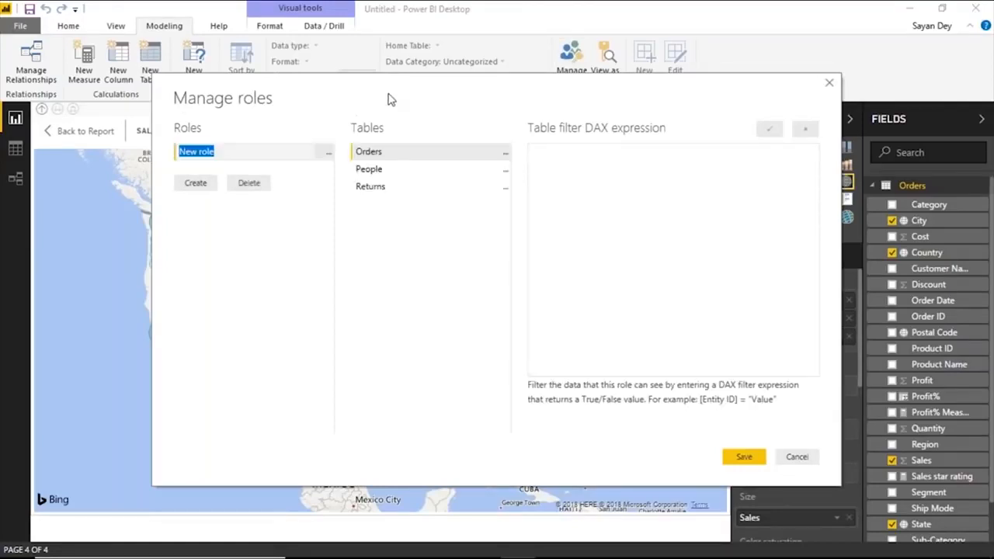
left_click_drag(391, 99, 621, 126)
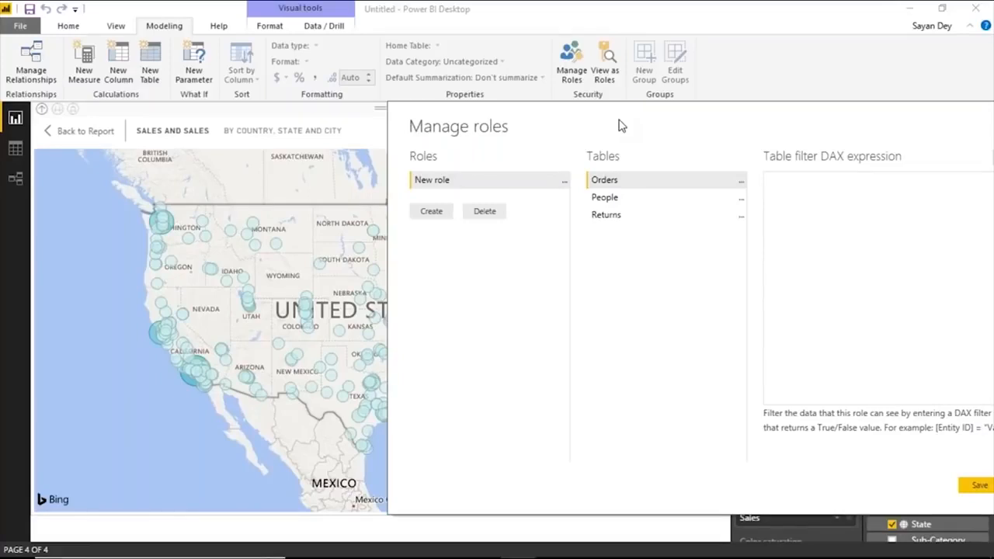
double_click(481, 185)
type("Central Role")
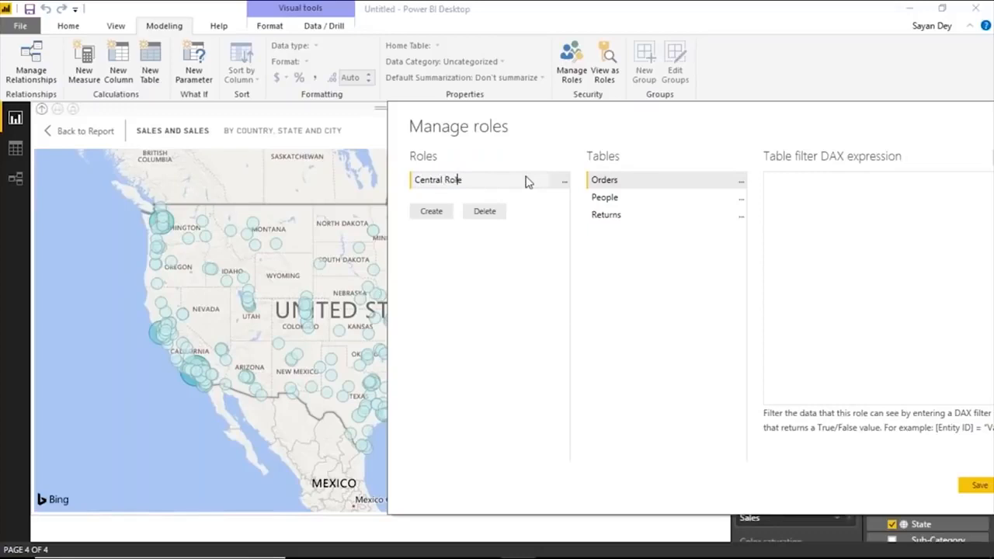
- Add a second security role named East Role
left_click(427, 212)
type("E")
key("BackSpace")
type("East Role")
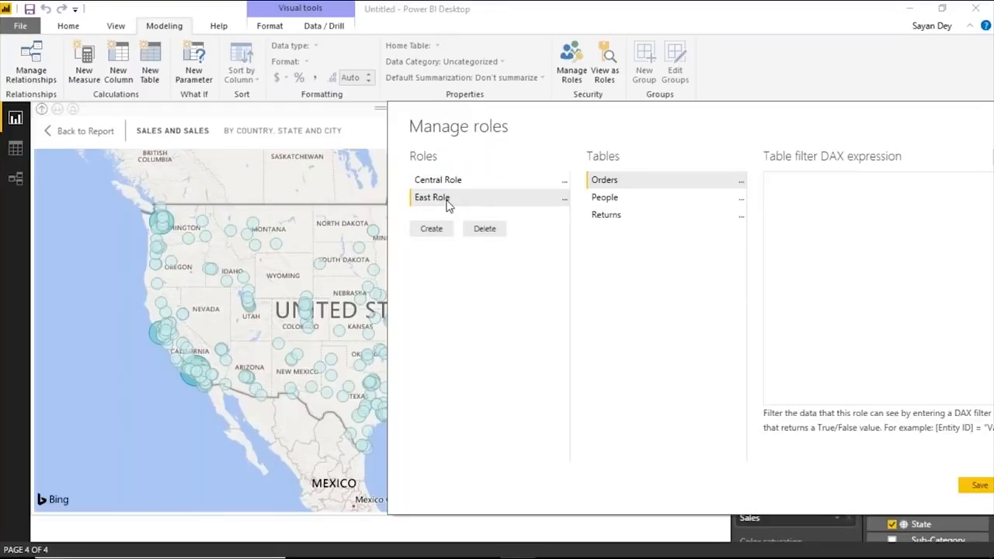
- Give Central Role the Orders table filter expression [Region] = "Central" and validate it
left_click(448, 187)
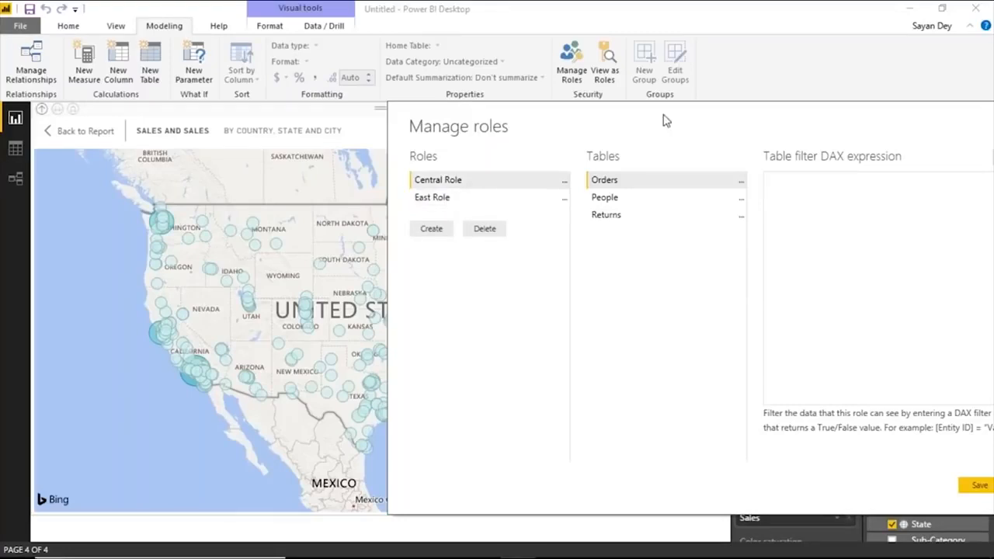
left_click(684, 196)
type("Region]")
key("Home")
type("[")
key("Right")
key("End")
type("= \"")
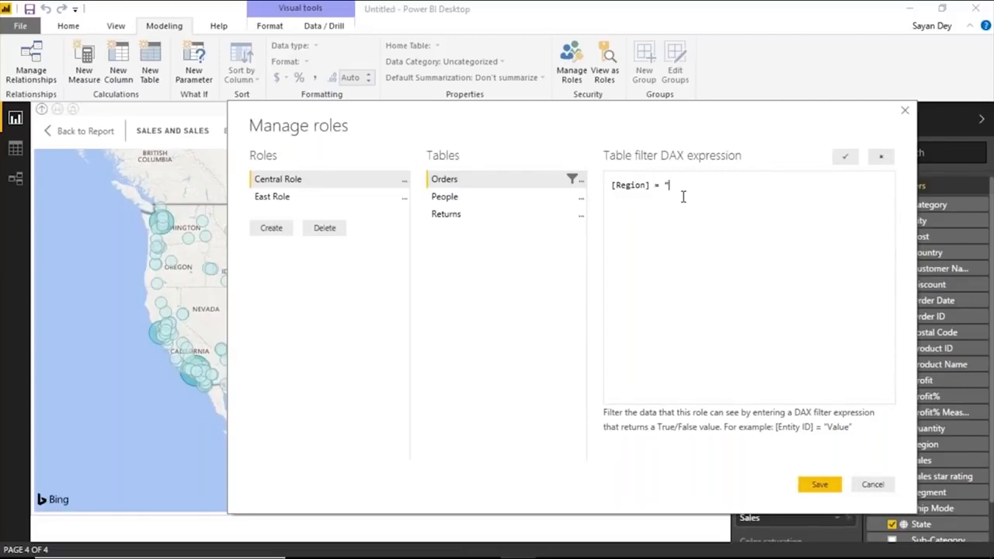
type("Central\"")
left_click(843, 157)
- Give East Role the Orders table filter expression [Region] = "East" and validate it
left_click(272, 198)
left_click(725, 187)
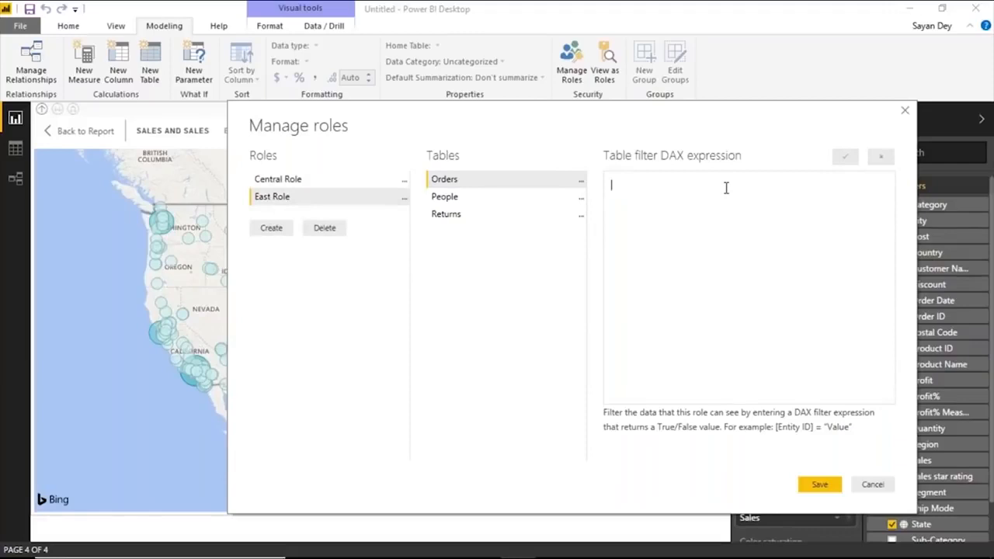
type("[Region] = \"East\"")
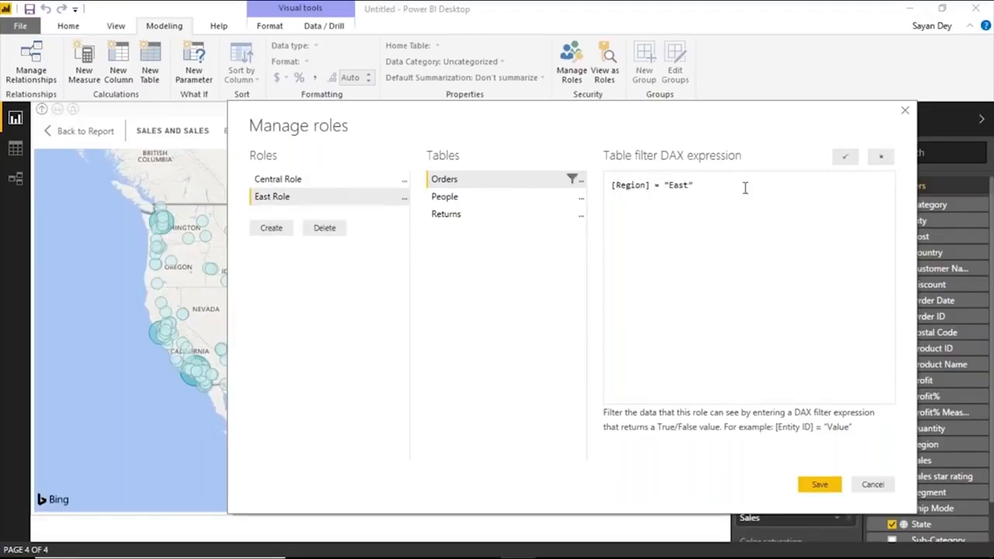
left_click(845, 157)
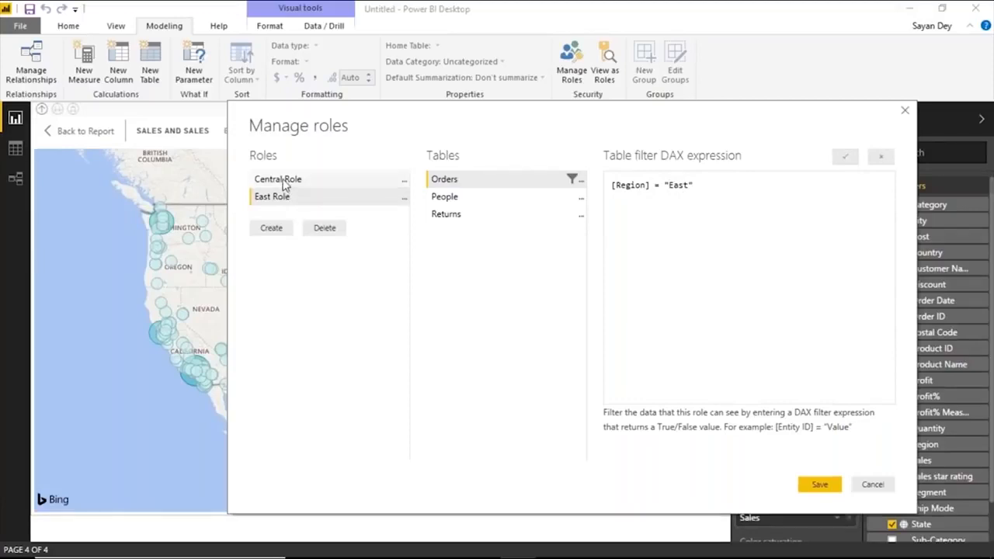
- Review the filter expressions of Central Role and East Role and save the roles
left_click(300, 180)
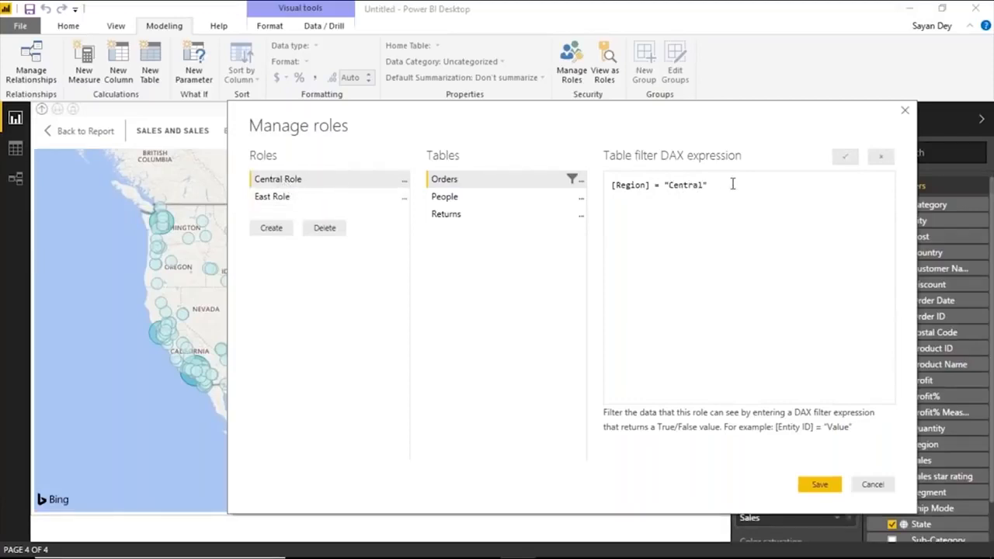
left_click_drag(733, 185, 574, 185)
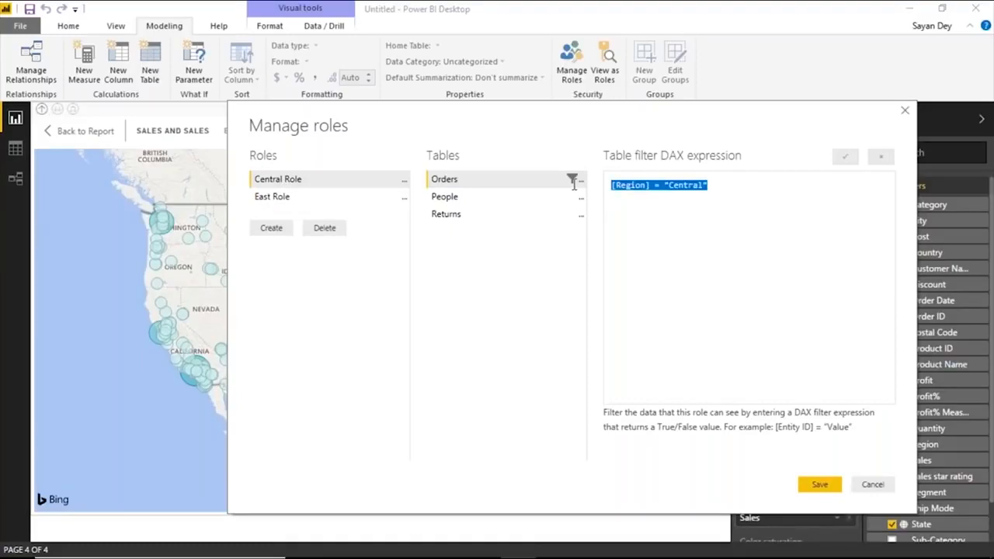
left_click(290, 197)
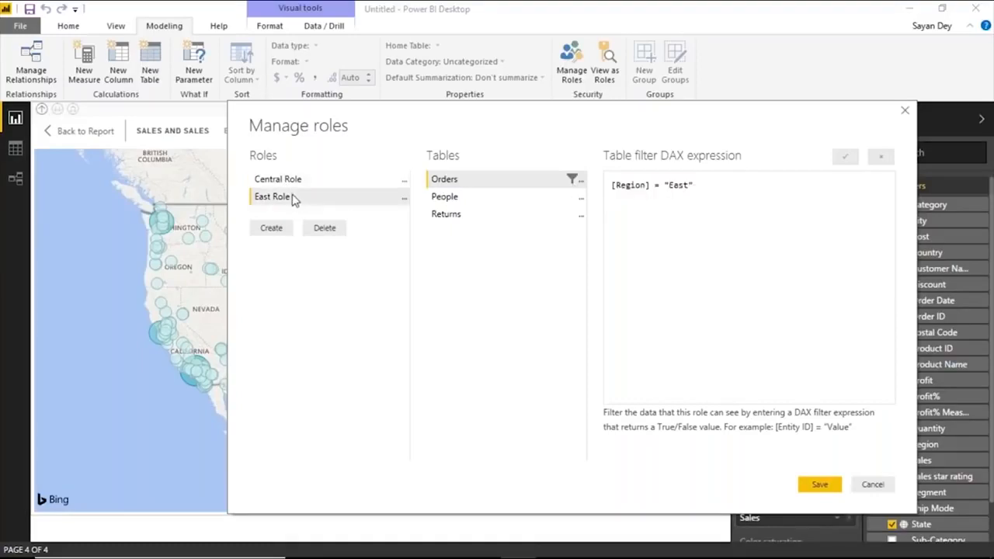
left_click_drag(739, 186, 599, 187)
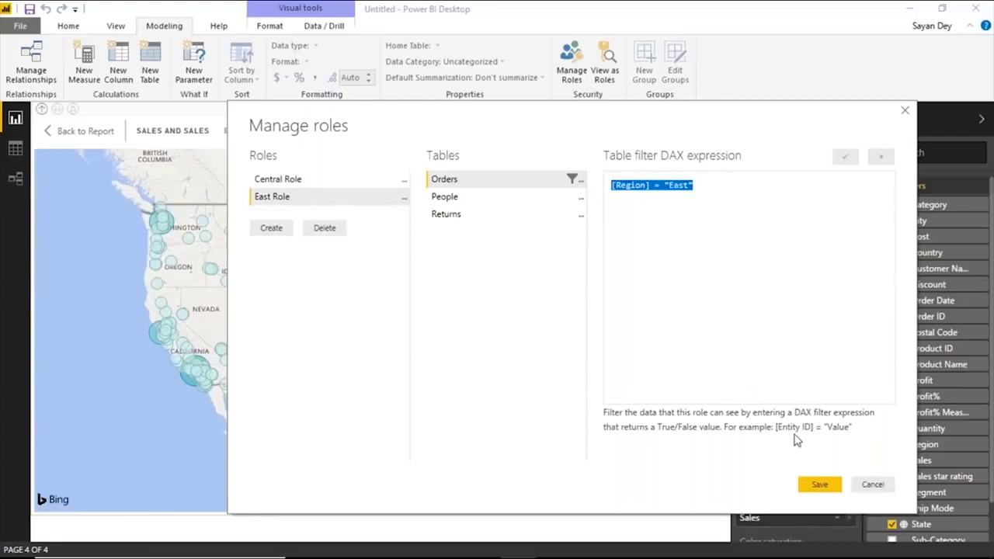
left_click(818, 485)
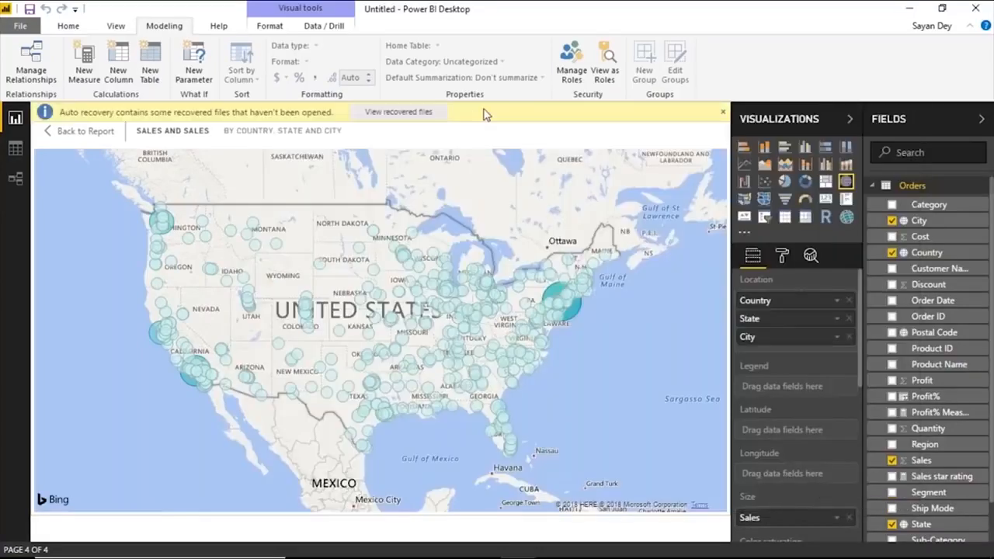
- Return from the focused map to report Page 1 and enlarge the sales map slightly
left_click(723, 112)
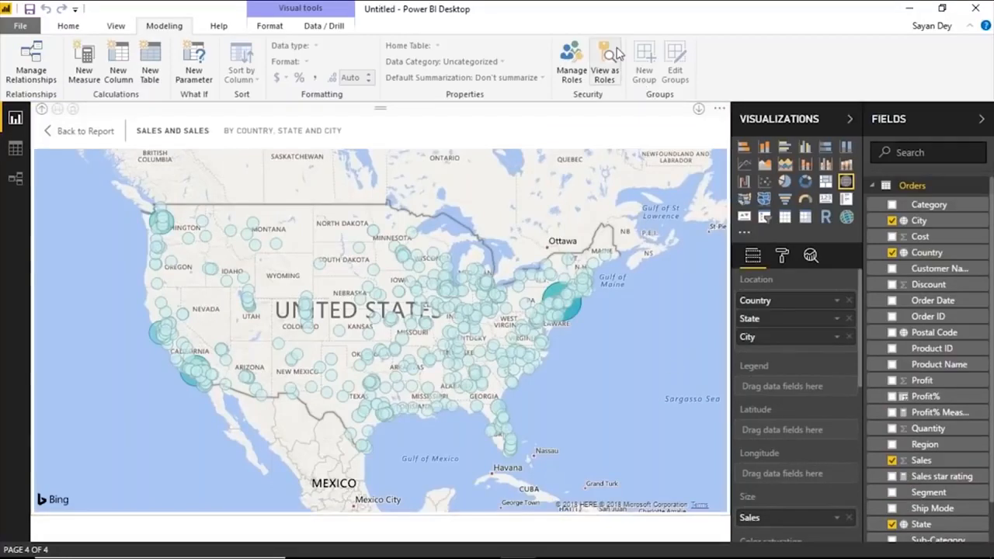
left_click(88, 132)
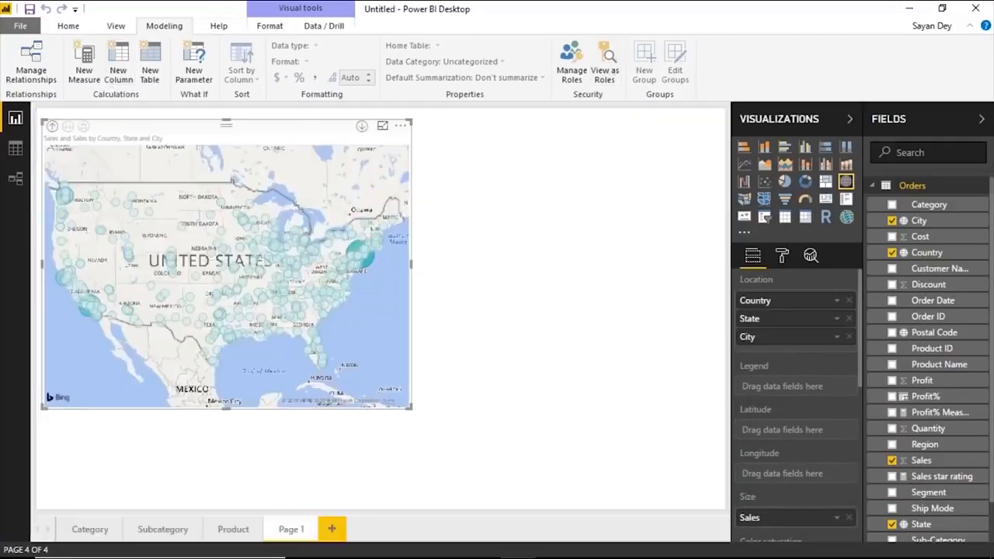
left_click_drag(412, 407, 433, 415)
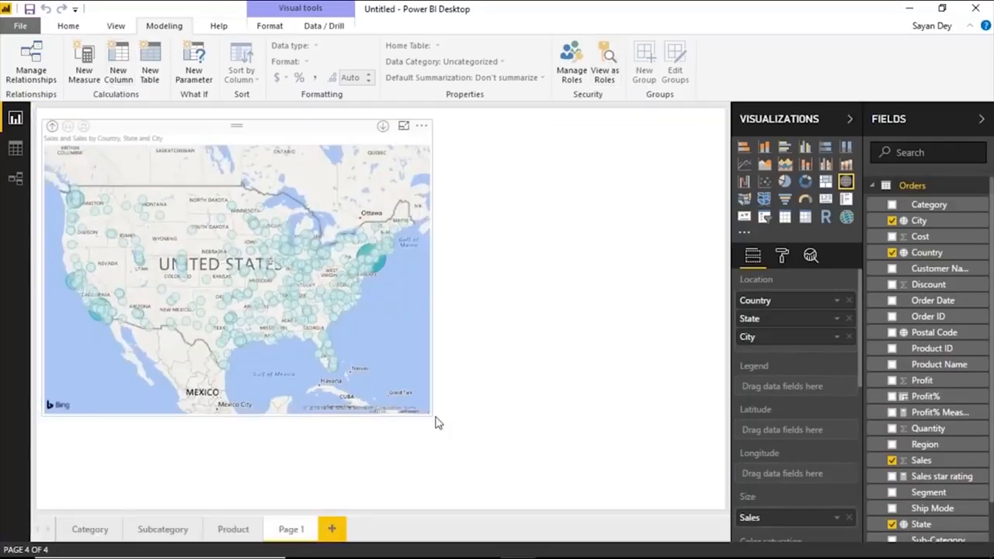
- Add a table with Region, Sales and Profit beside the sales map on Page 1 and enlarge it to fill the remaining page area
left_click(526, 194)
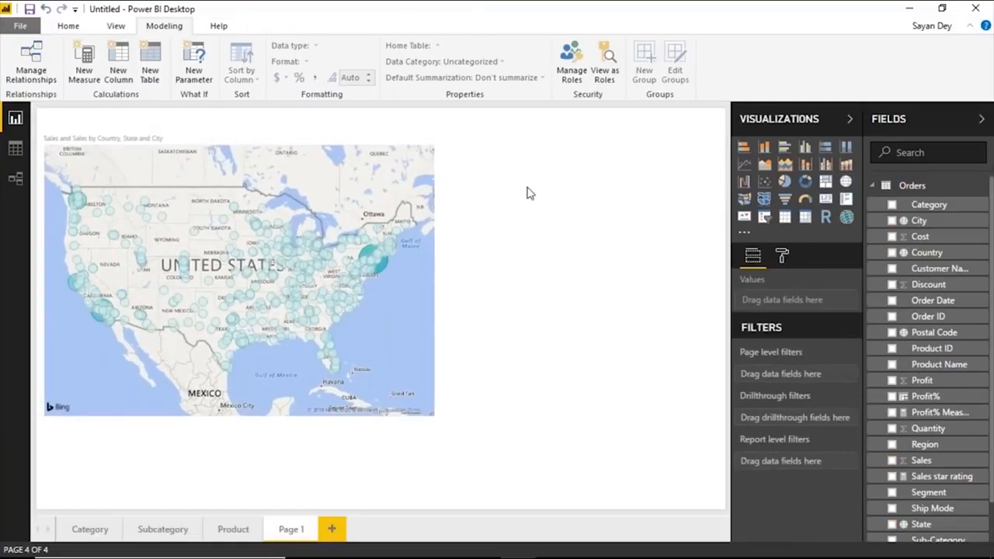
left_click(893, 445)
left_click(893, 461)
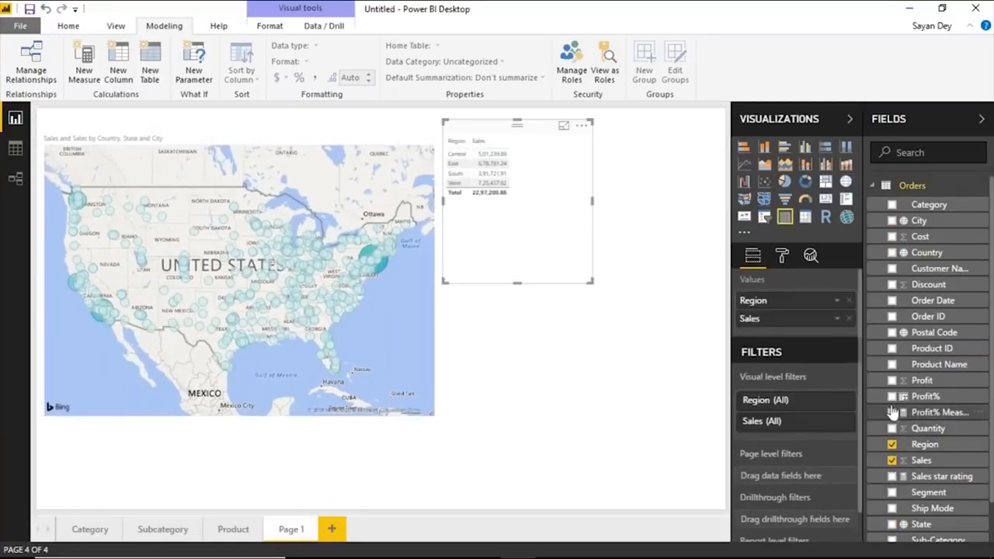
left_click(893, 382)
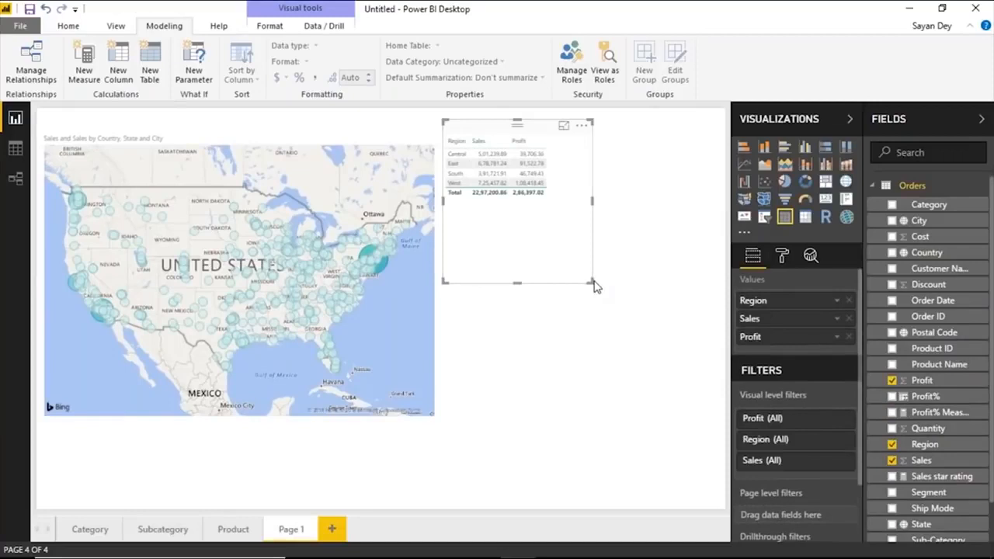
left_click_drag(590, 281, 742, 539)
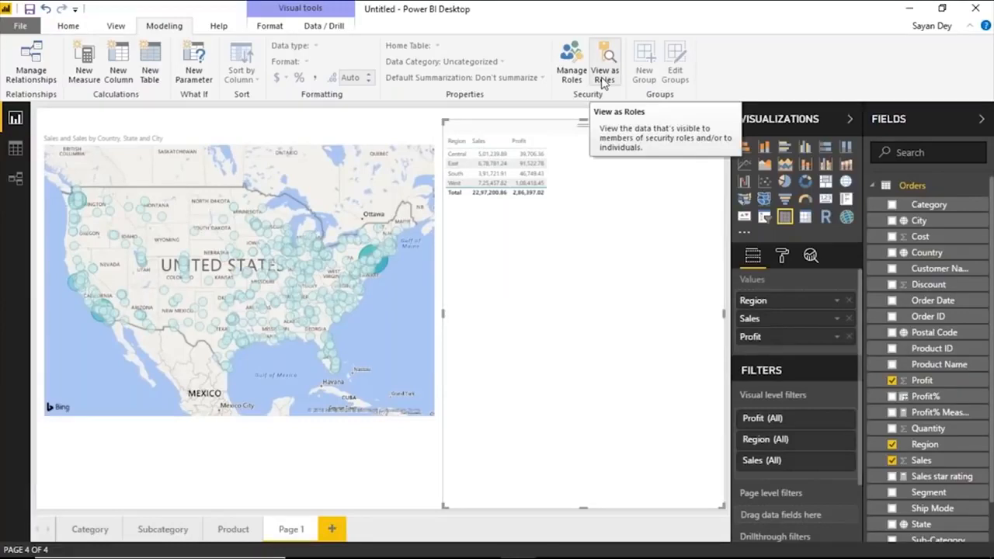
- View the report as Central Role
left_click(604, 82)
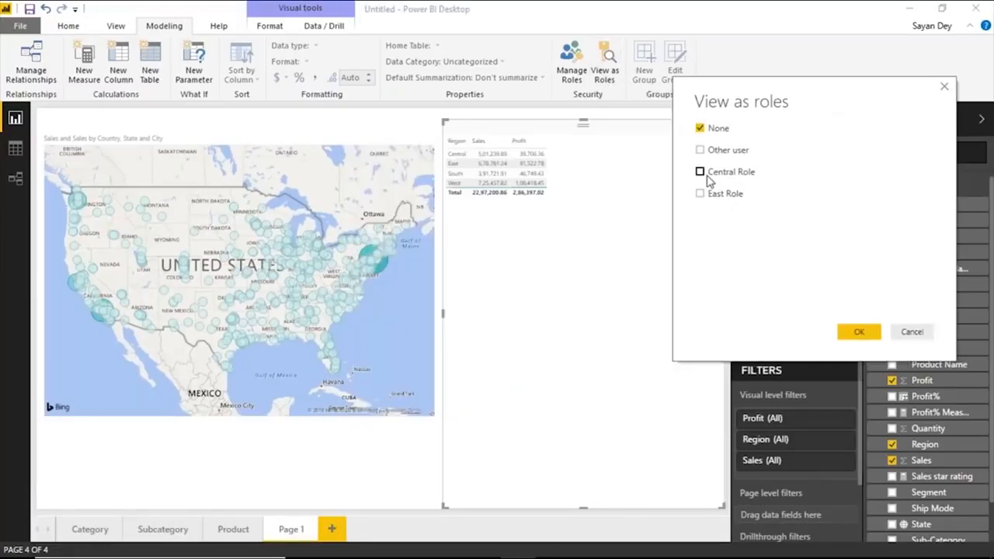
left_click(701, 172)
left_click(858, 332)
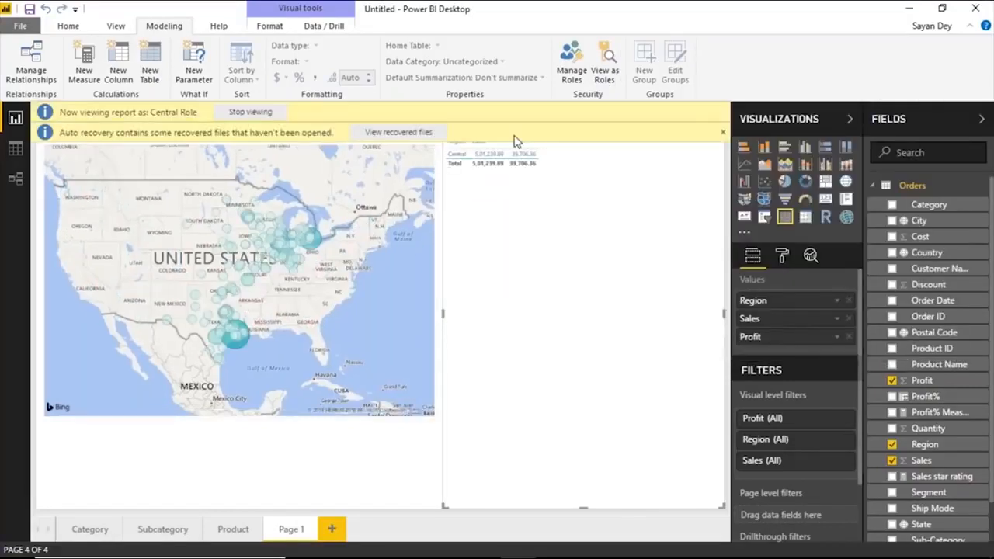
- View the report as East Role only, stop viewing as that role and dismiss the auto-recovery notice
left_click(606, 75)
left_click(381, 232)
left_click(382, 254)
left_click(537, 394)
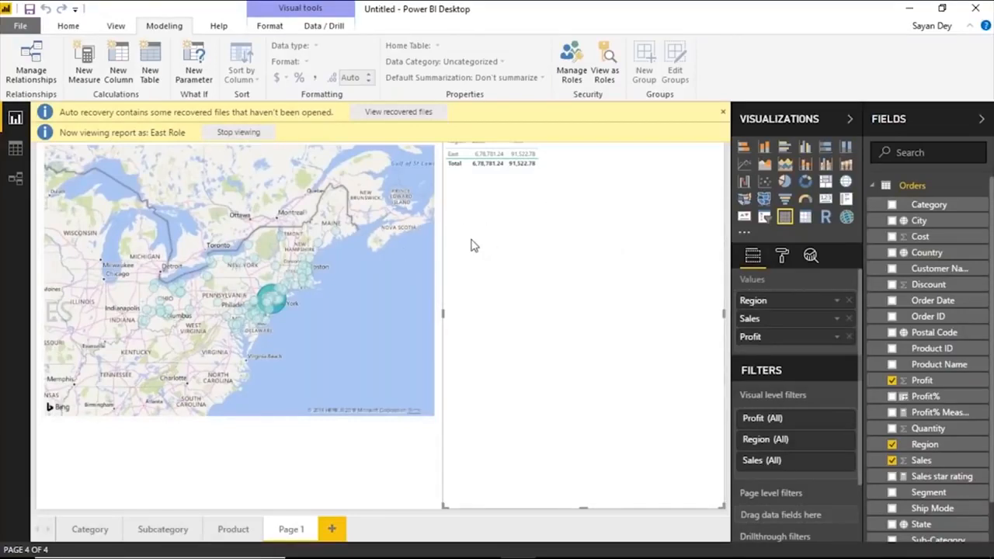
left_click(238, 133)
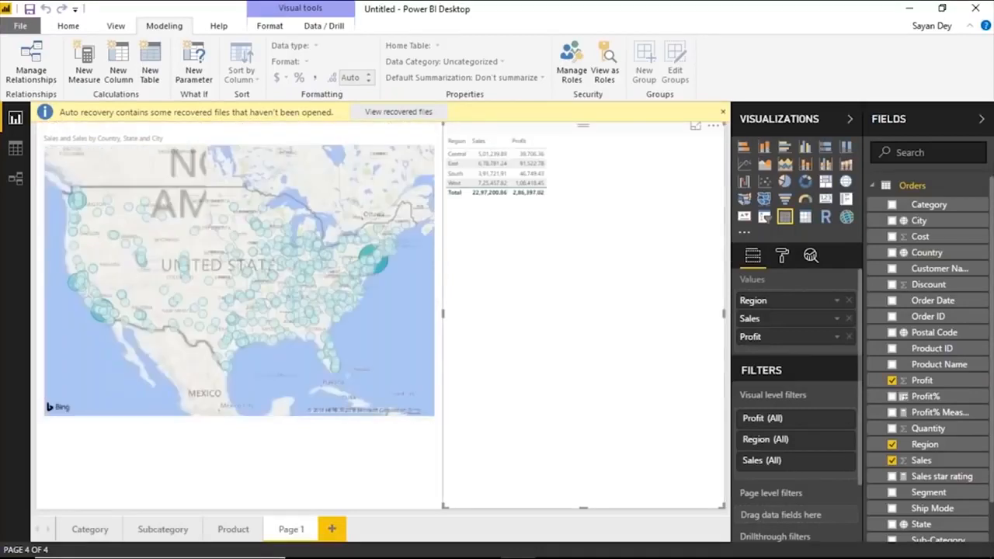
left_click(723, 113)
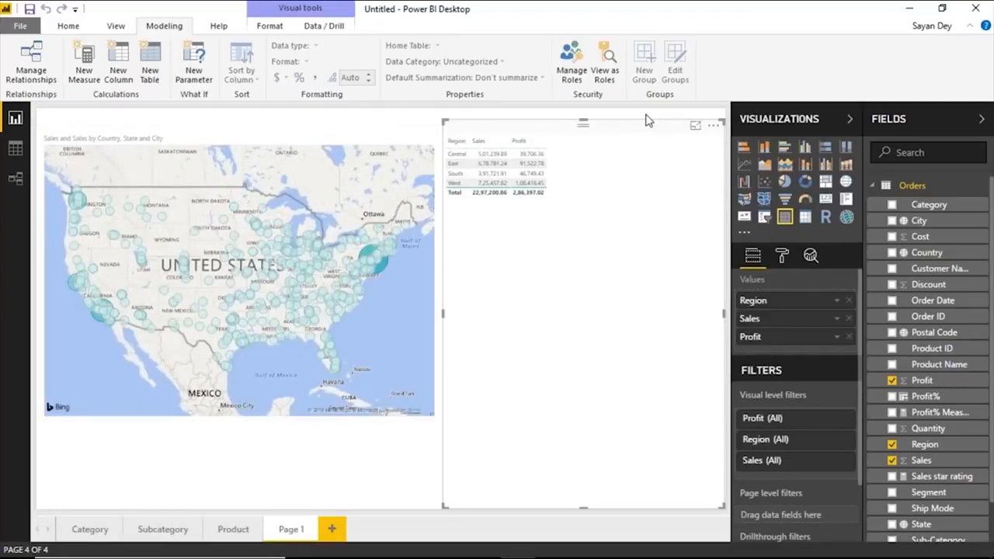
- Save the report as Demo and publish it to My workspace, replacing the existing Demo dataset
left_click(67, 24)
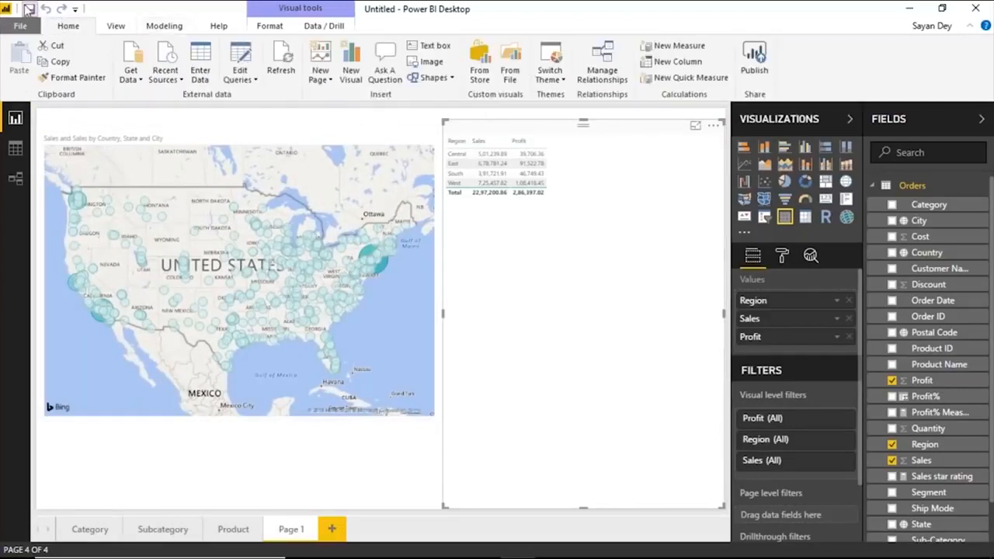
left_click(29, 9)
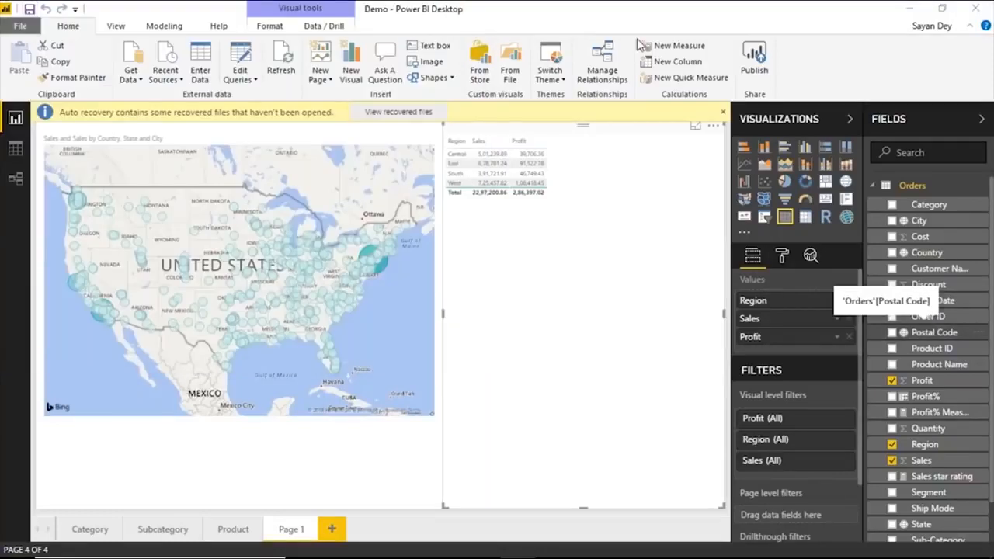
left_click(722, 112)
left_click(758, 65)
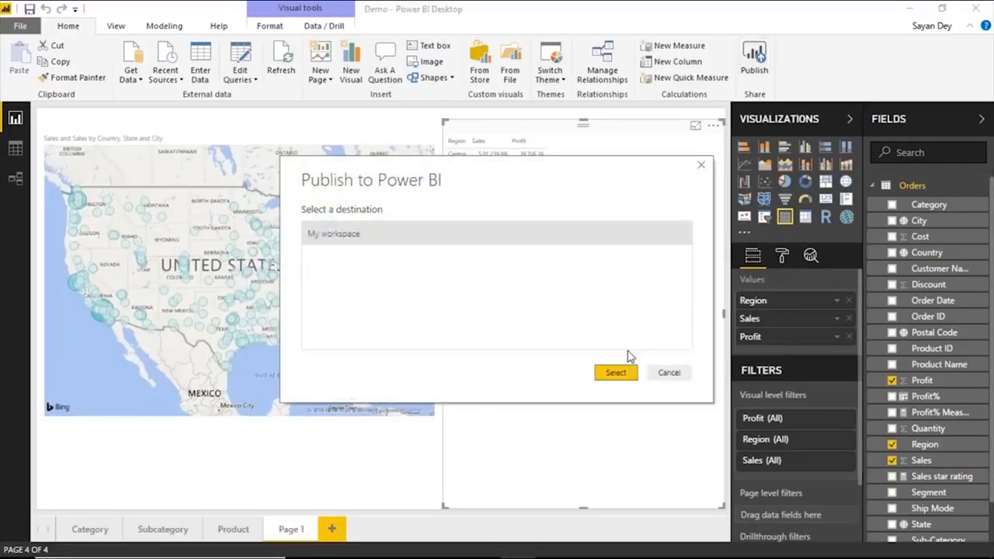
left_click(613, 368)
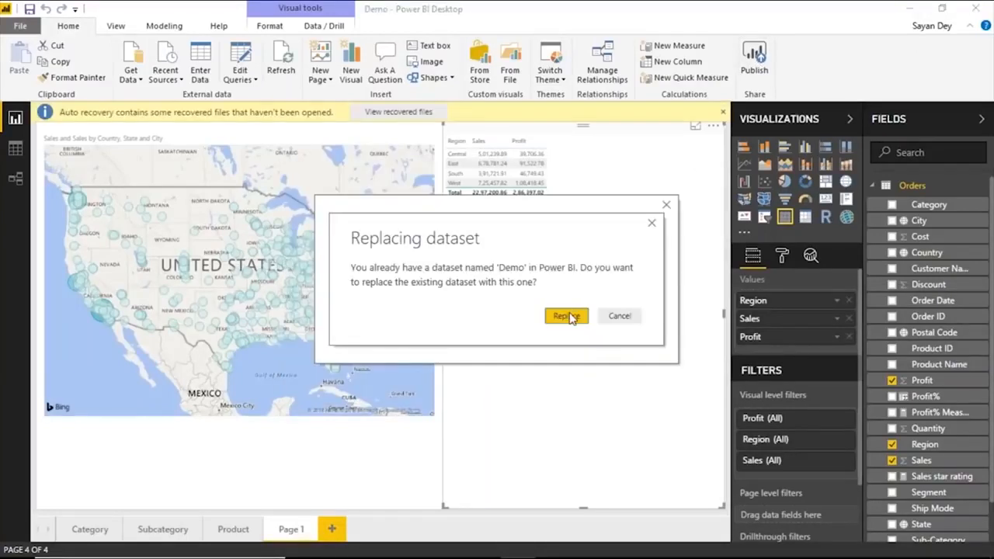
left_click(567, 316)
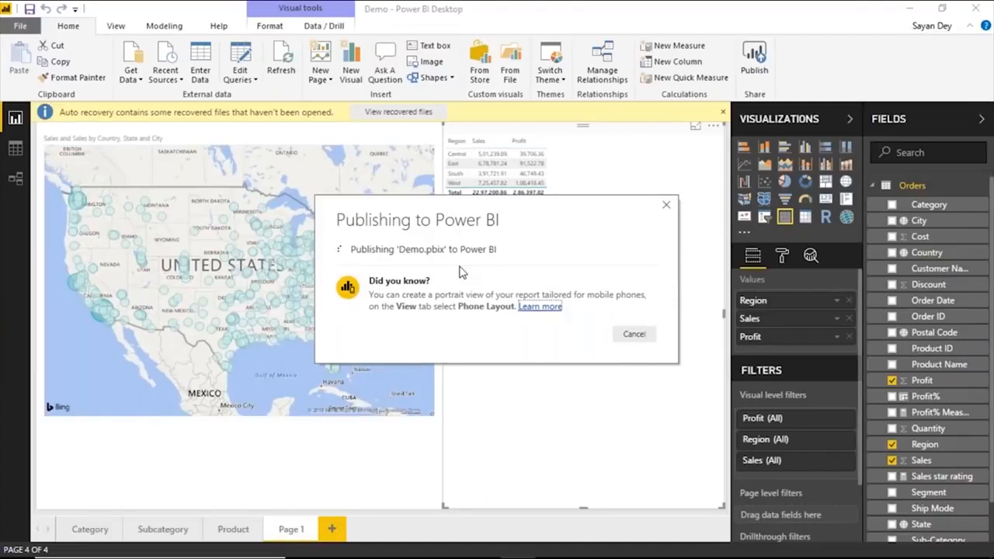
- Switch to the Book1 workbook in Excel, close it and dismiss the publishing dialog back in Power BI Desktop
mouse_move(554, 553)
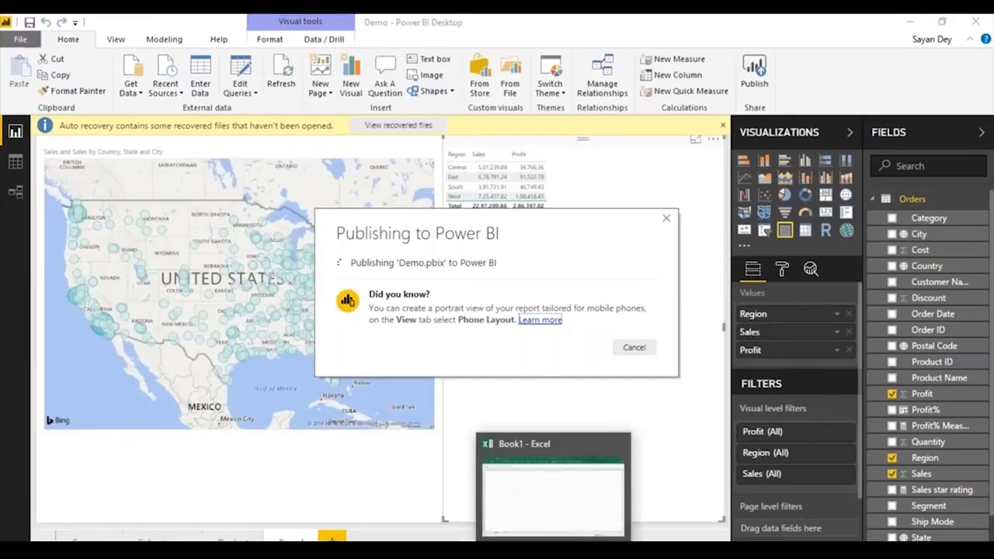
left_click(564, 520)
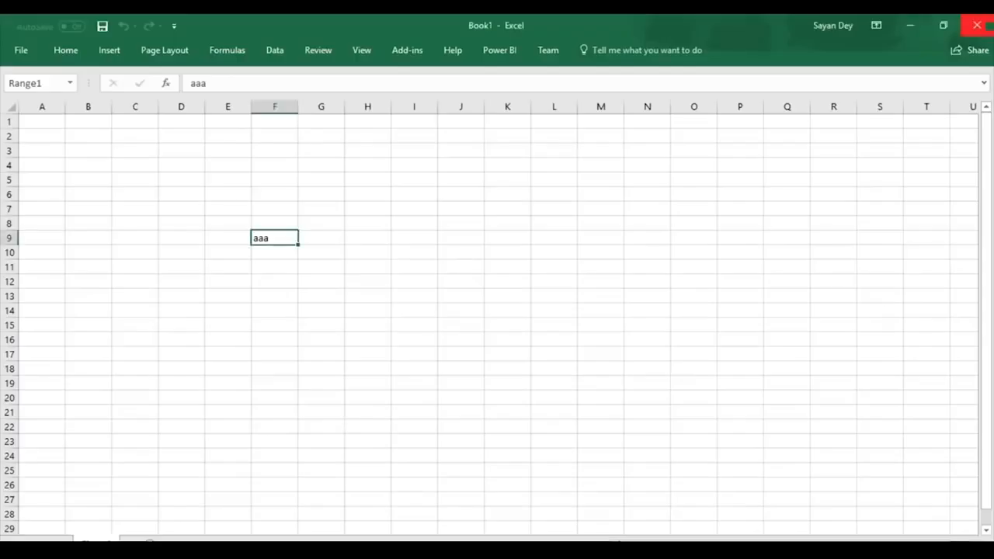
left_click(592, 329)
left_click(509, 317)
left_click(633, 391)
- Switch to the Power BI service in Chrome and open the row-level security settings of the Demo dataset
mouse_move(340, 552)
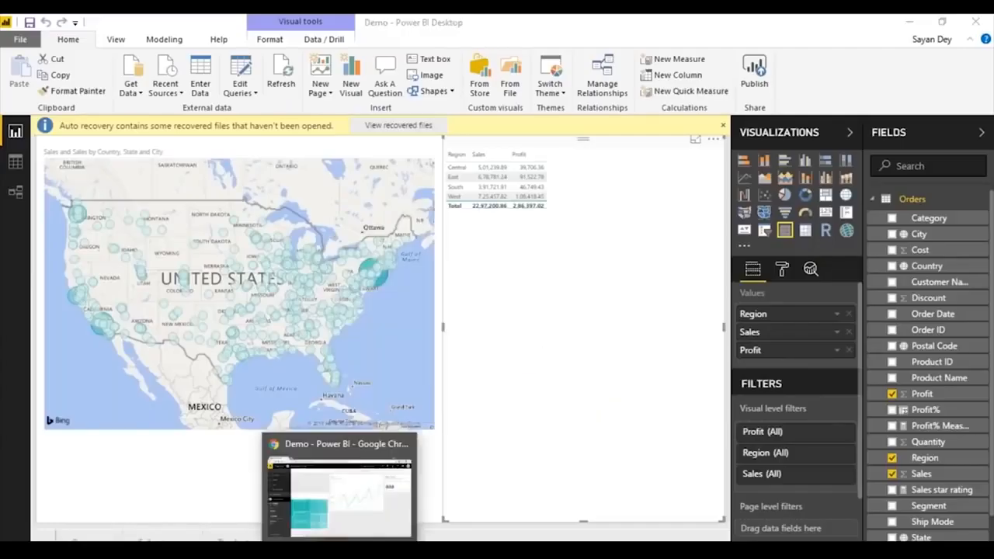
left_click(340, 551)
left_click(149, 468)
left_click(225, 552)
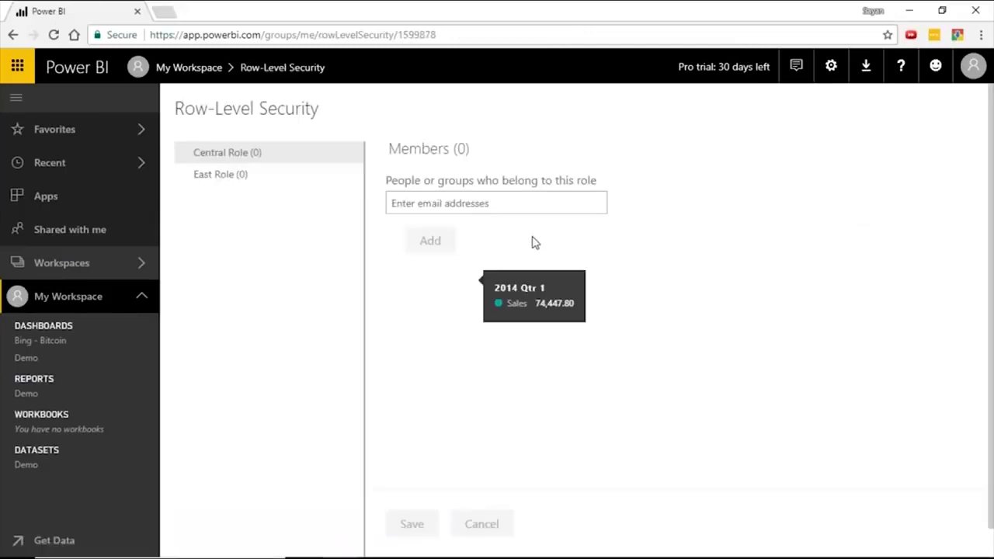
- Examine the member assignment settings of East Role and Central Role
left_click(255, 179)
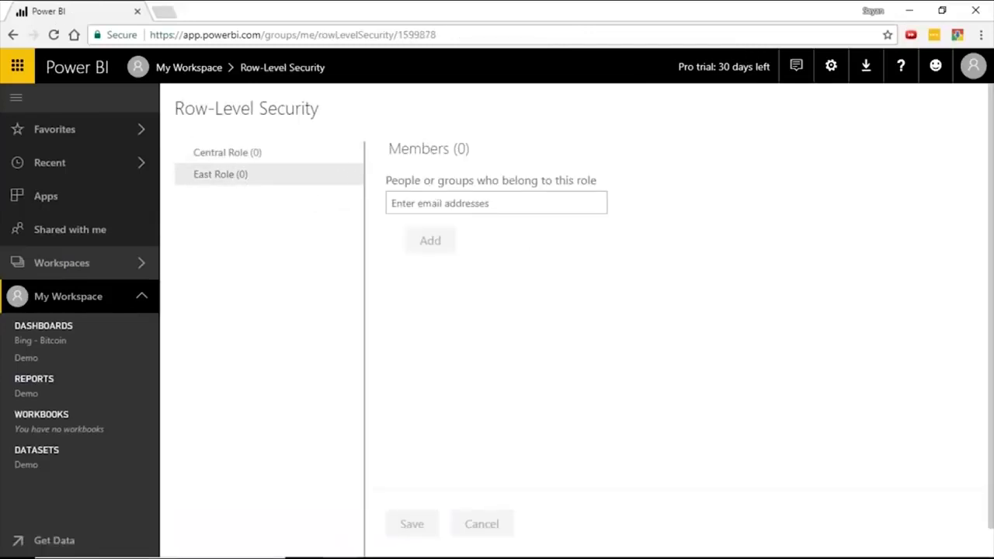
left_click(244, 152)
left_click(244, 178)
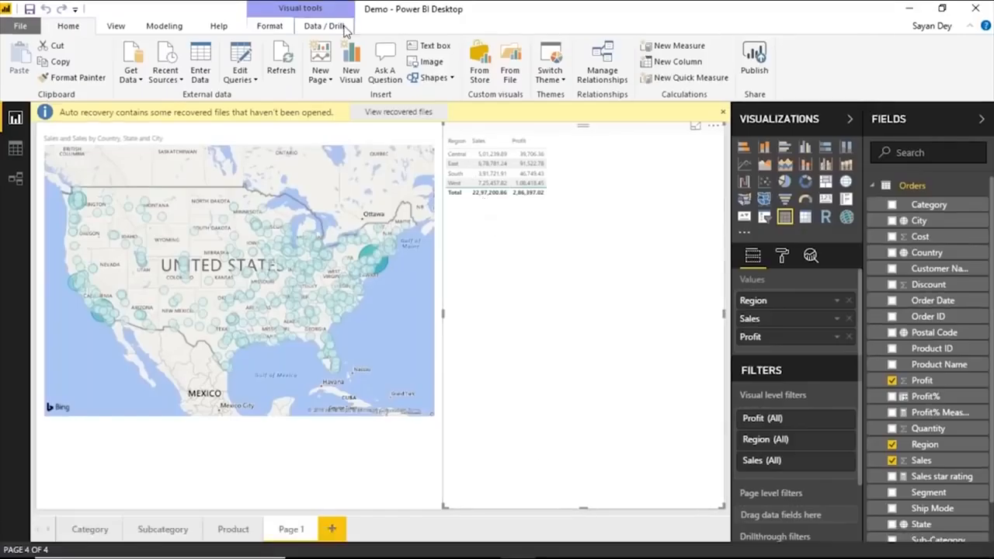
- Check the role definitions in Power BI Desktop's role manager and close it without changes
left_click(159, 25)
left_click(571, 76)
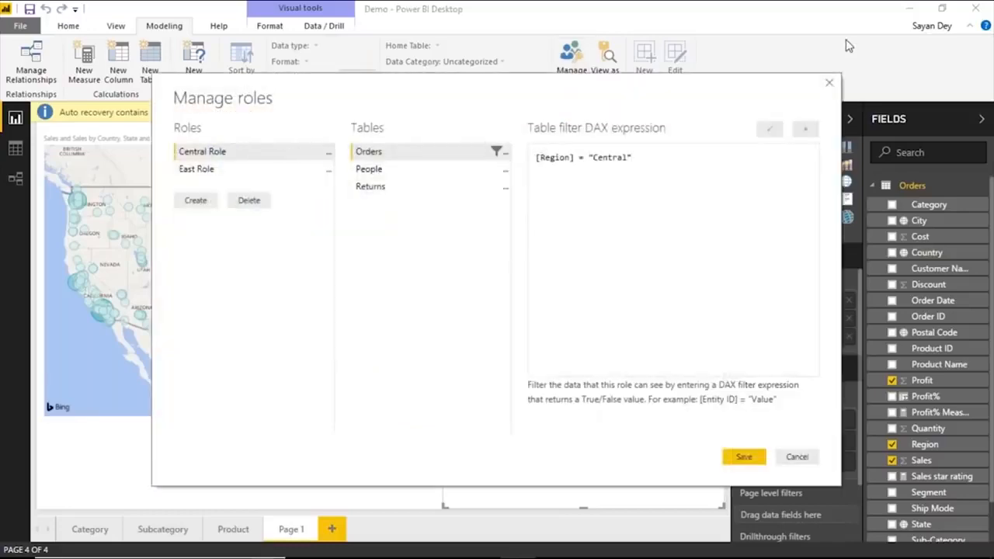
left_click(832, 80)
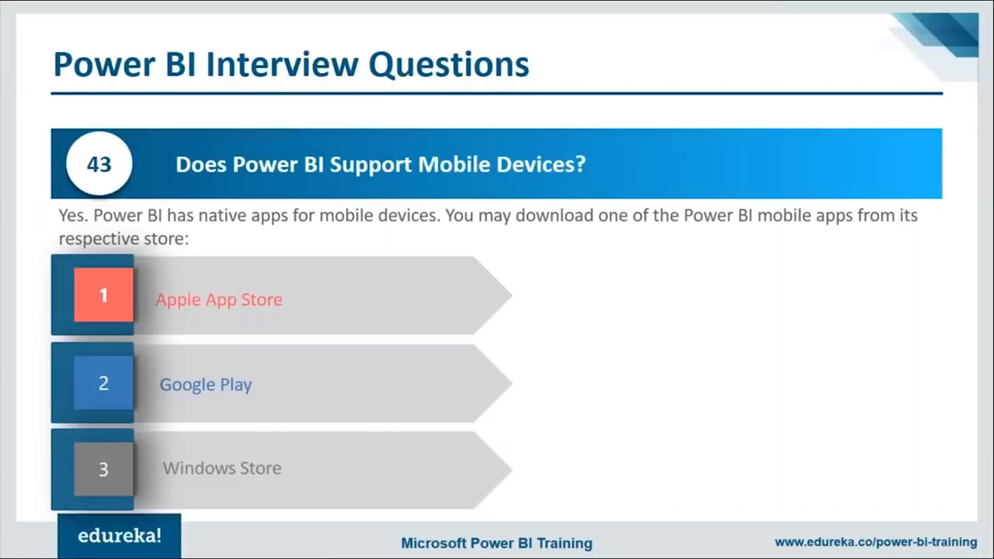
key("Right")
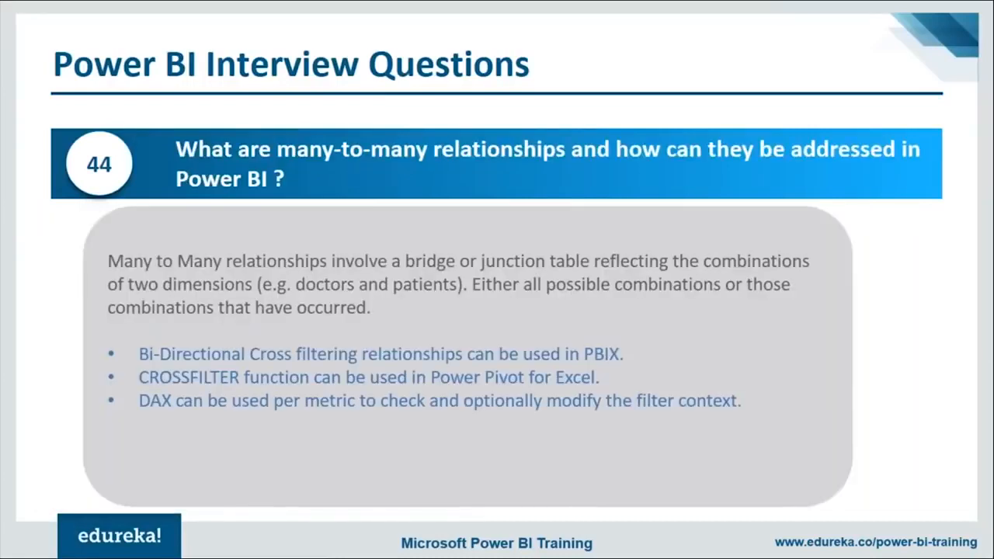